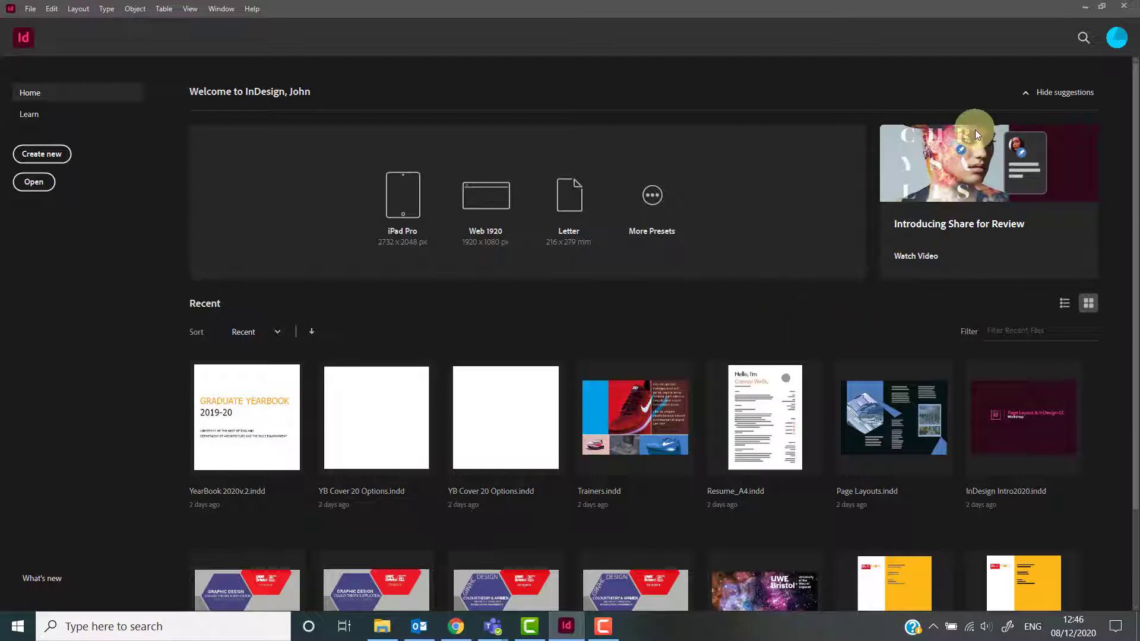
Snap the InDesign window to the left half of the screen beside the browser.
click(1104, 8)
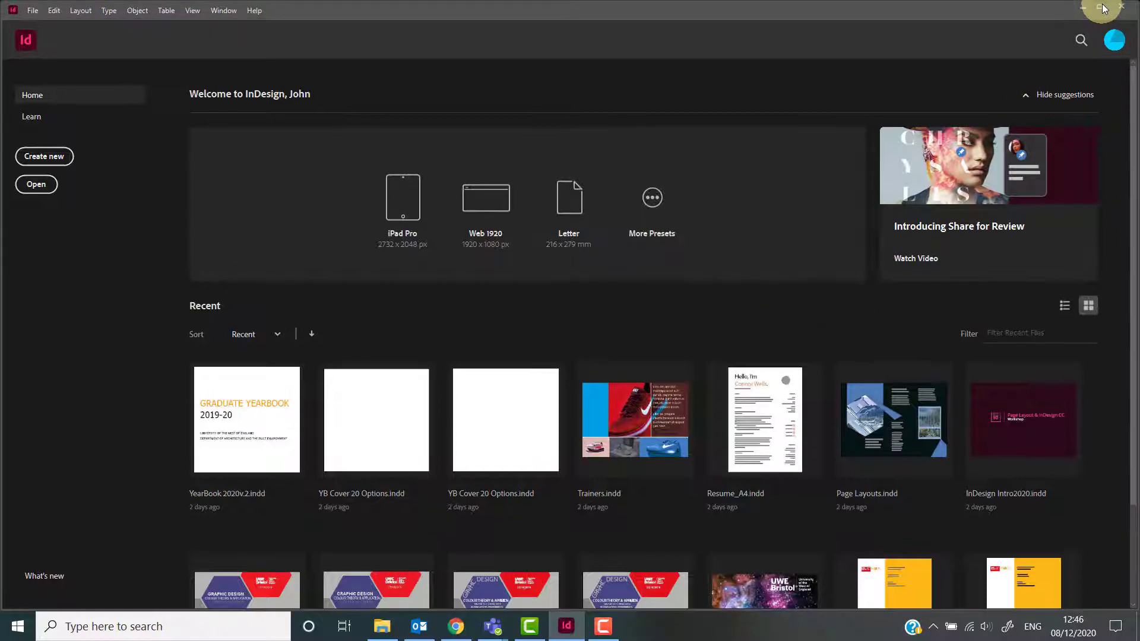
drag(1136, 10, 616, 6)
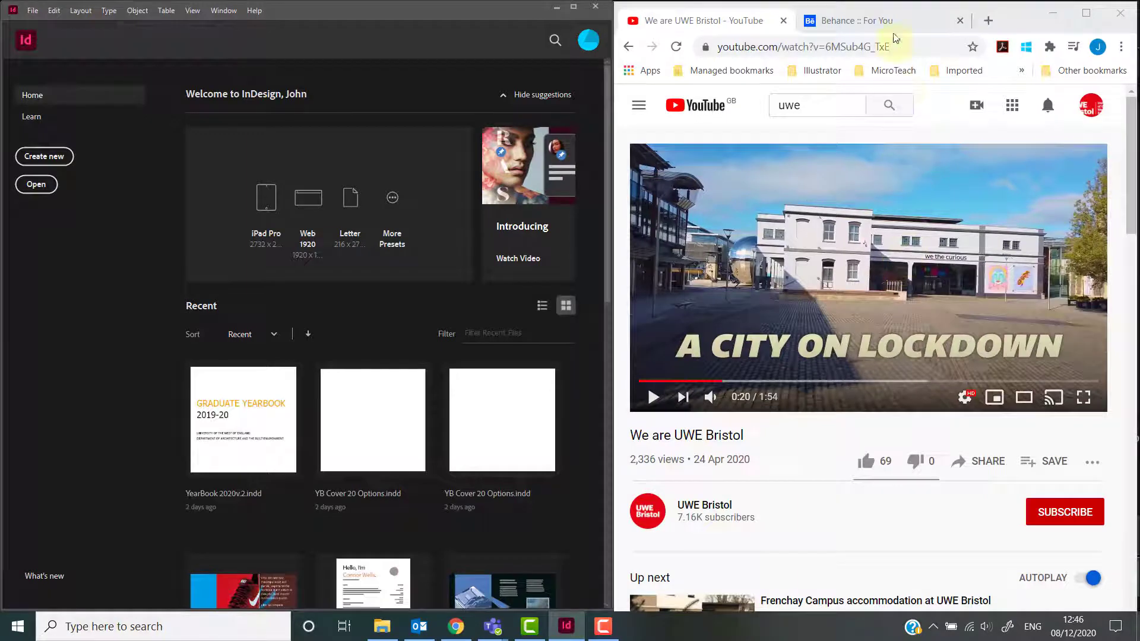
Skip back and forward through the UWE Bristol video playing in the browser.
click(1031, 17)
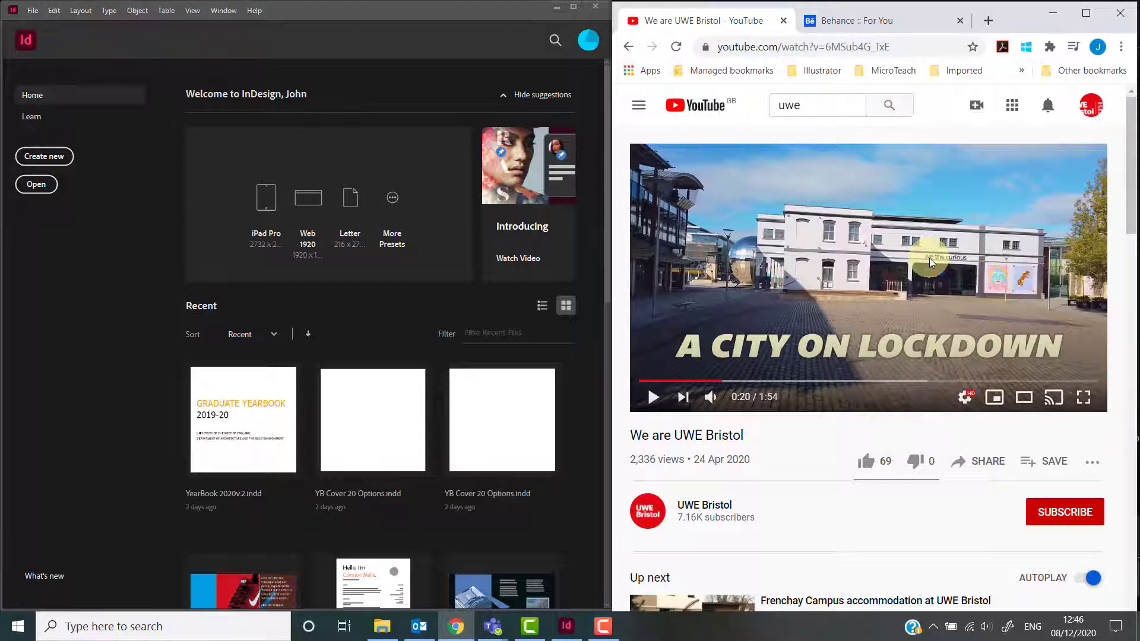
key(j)
key(l)
key(l)
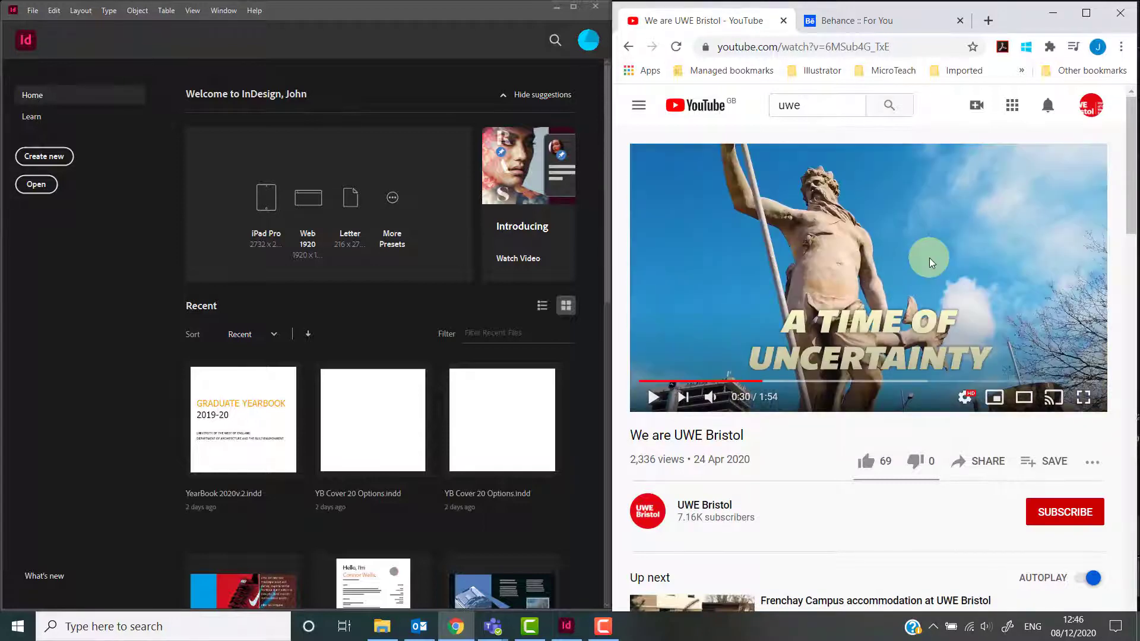
key(l)
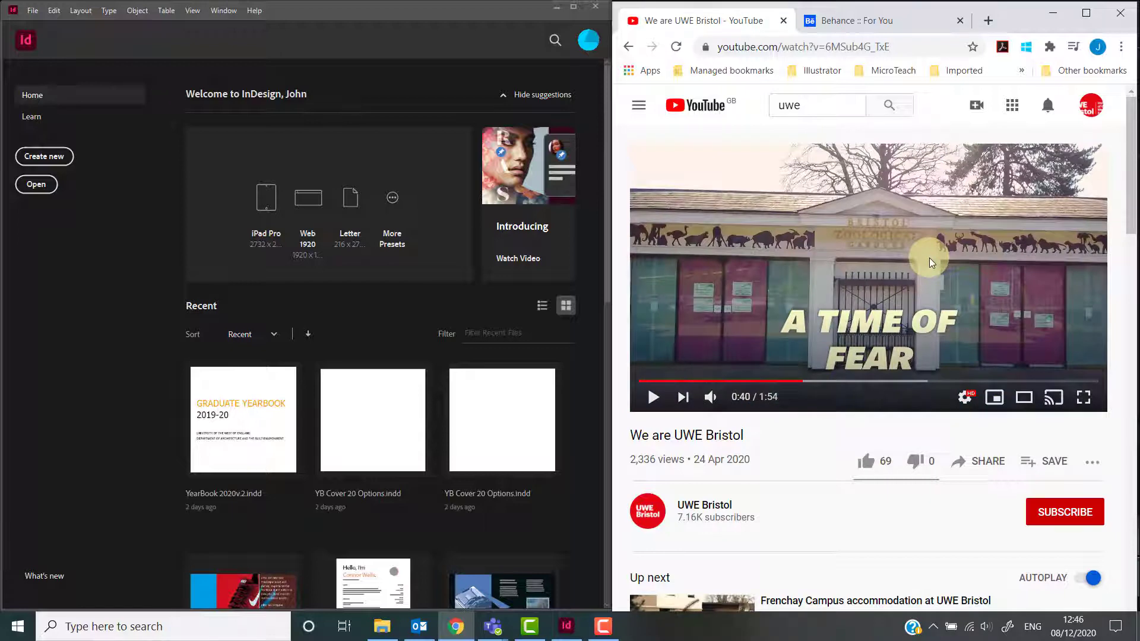
key(j)
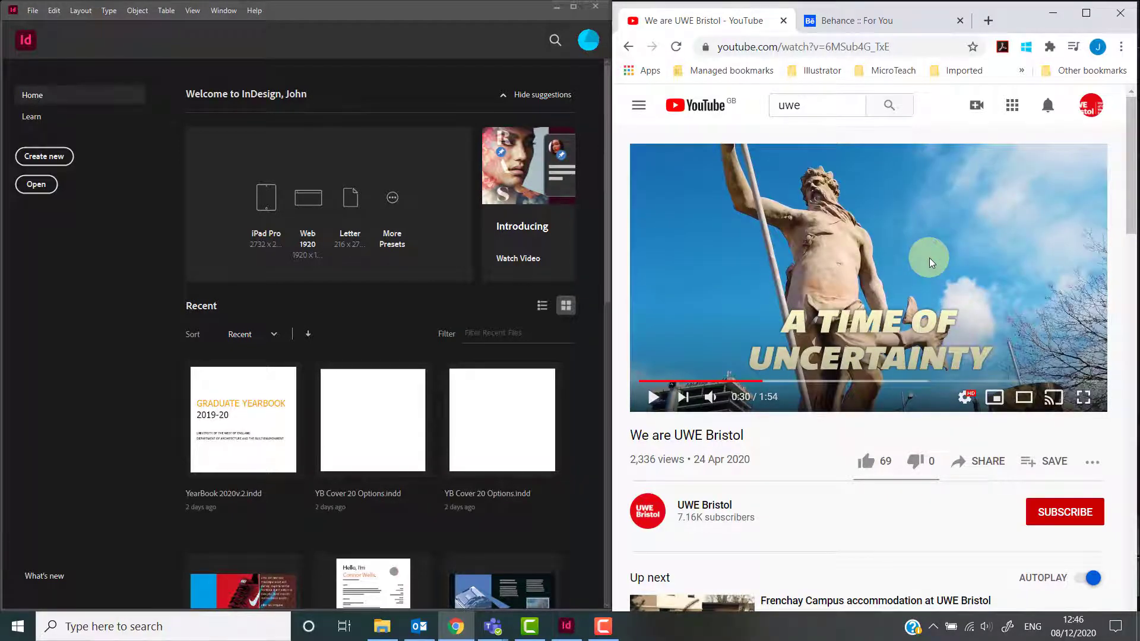
Bring InDesign back to the front and maximize its window.
click(493, 17)
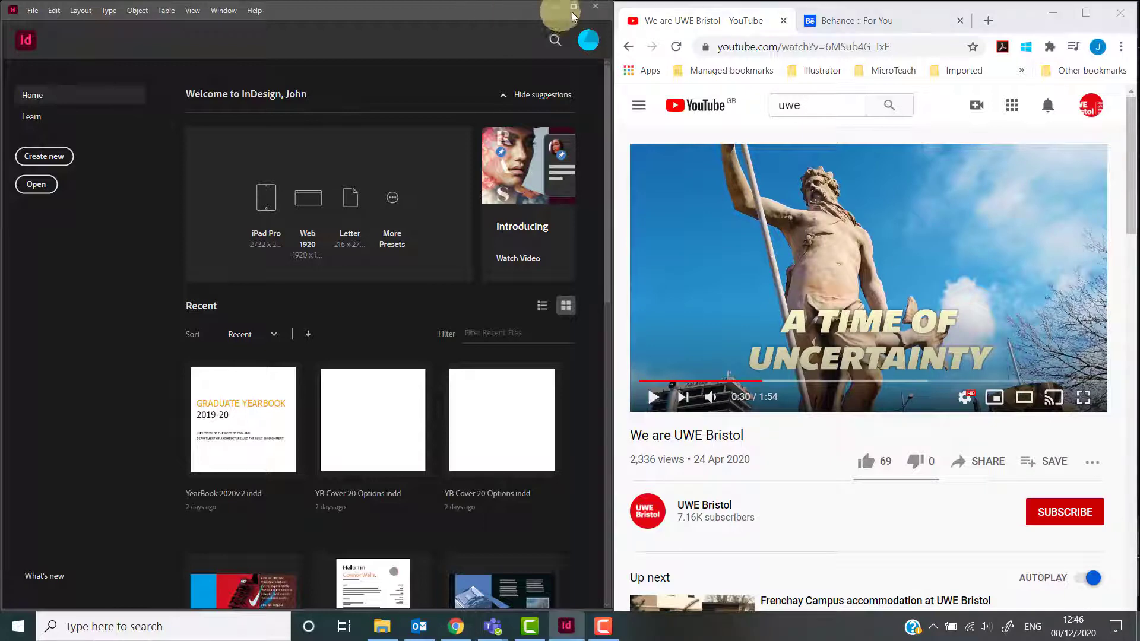
click(575, 10)
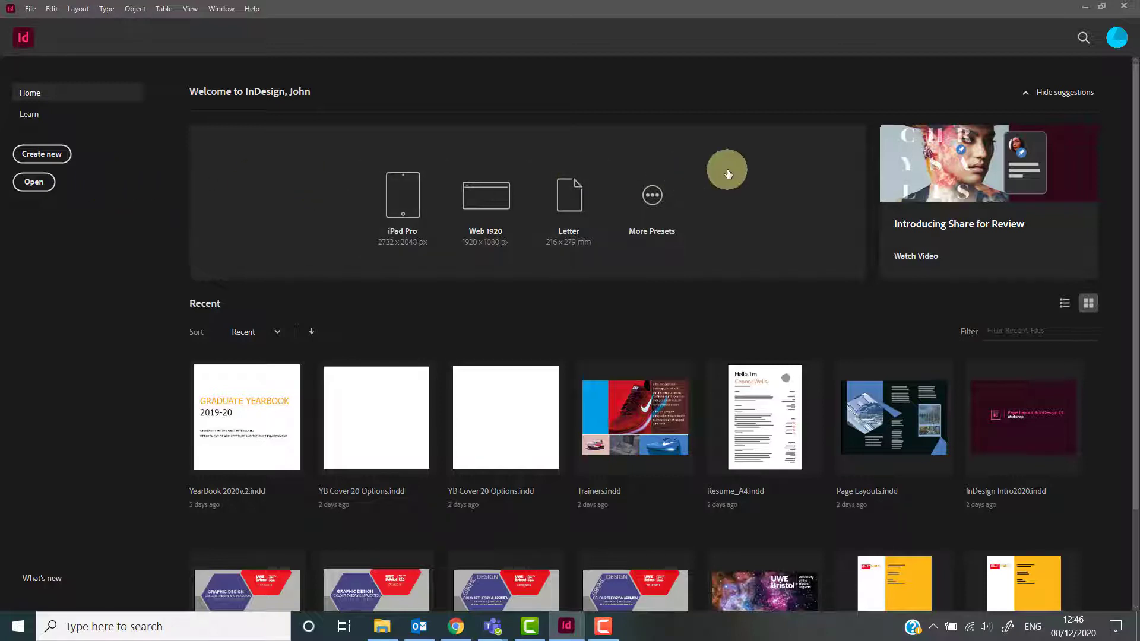
Open the Adobe account page from the profile icon, continue to the United Kingdom site, and return to InDesign.
click(1122, 39)
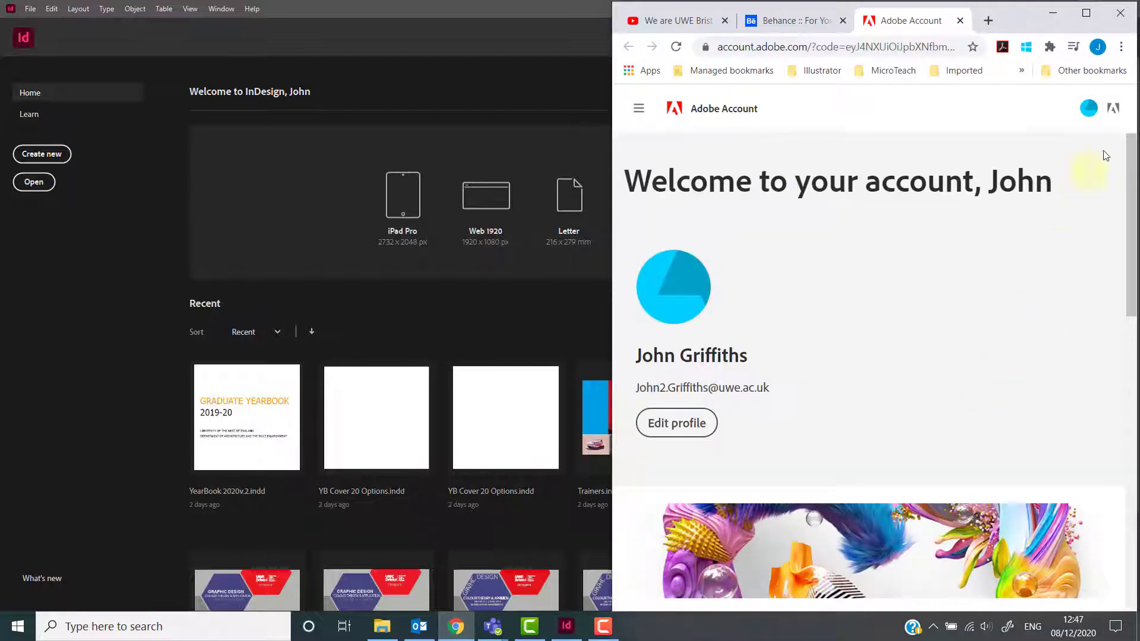
click(1118, 114)
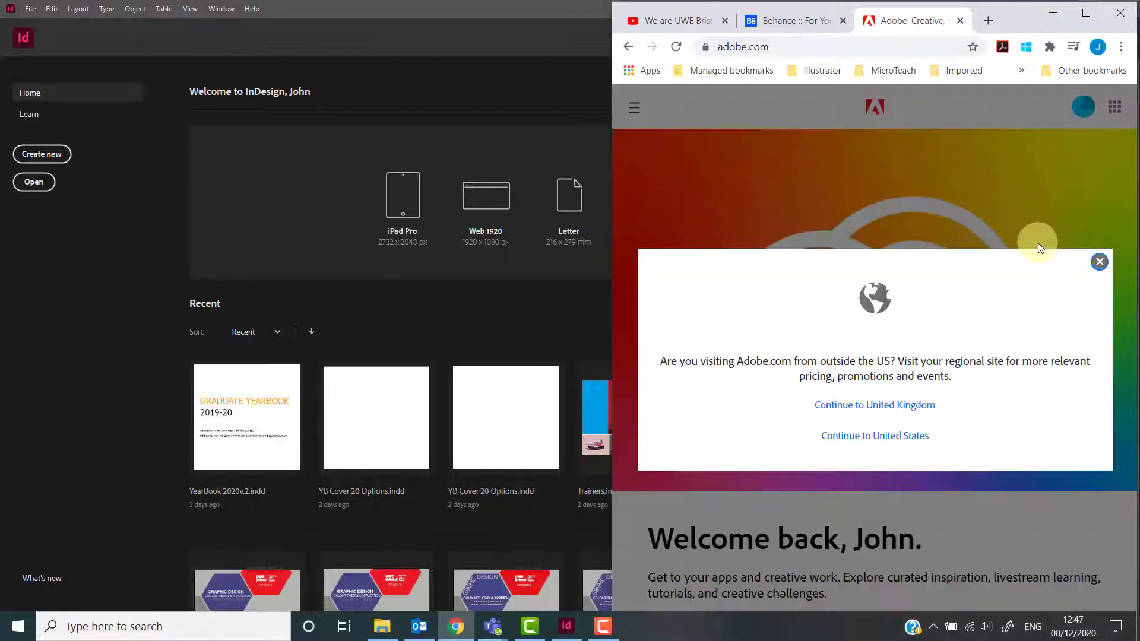
click(897, 405)
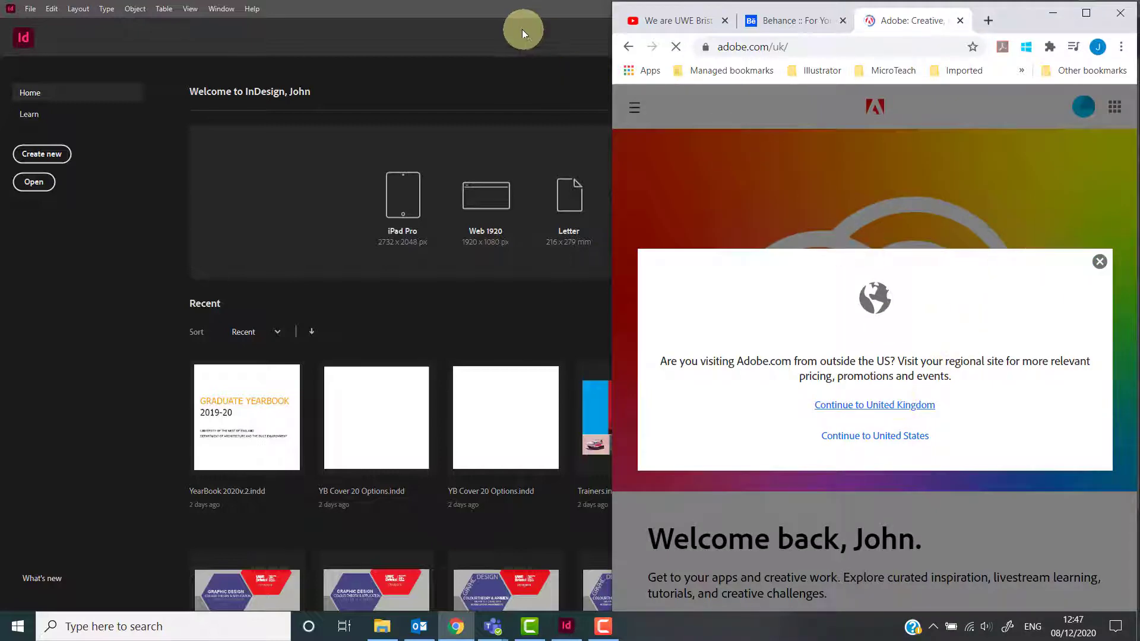
click(520, 9)
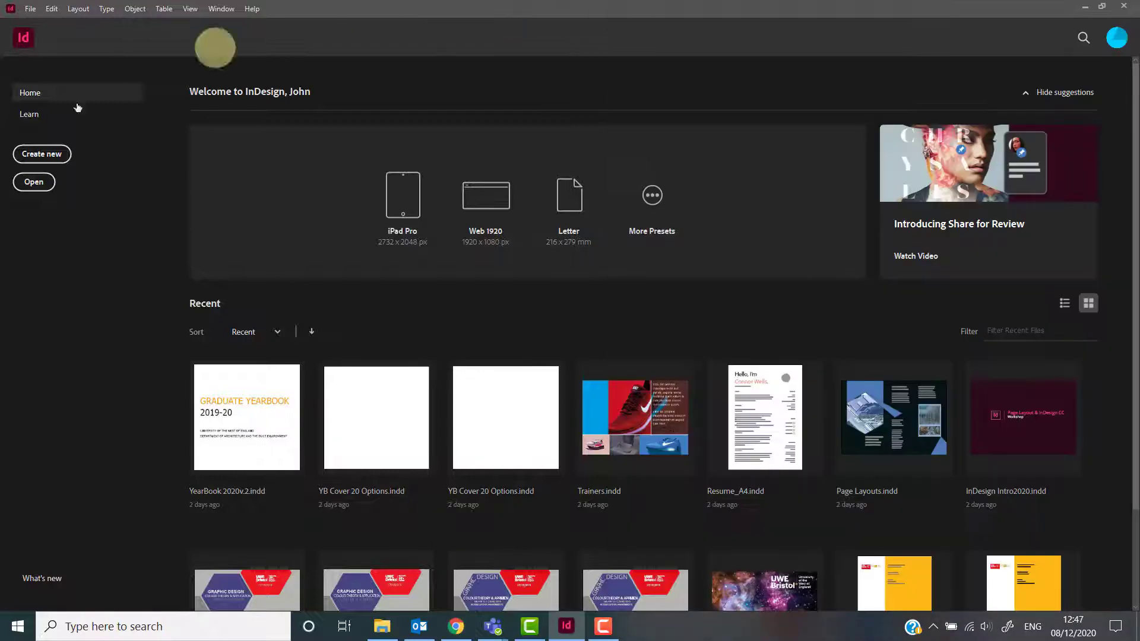
Open the Learn section of the home screen and scroll through the listed tutorials.
click(30, 114)
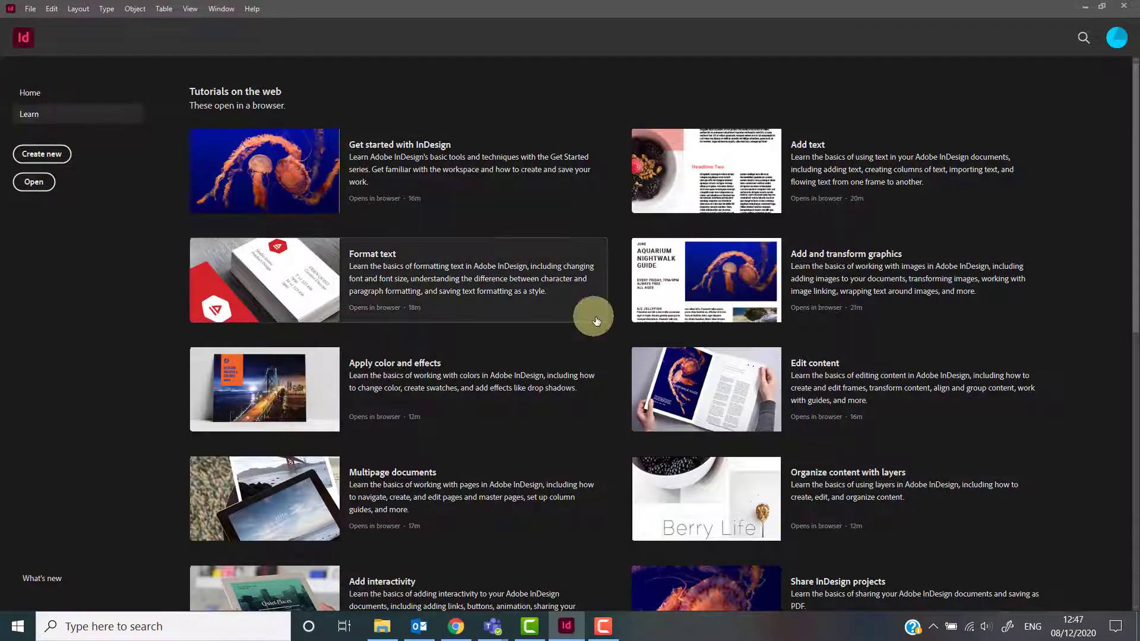
scroll(710, 356, down, 3)
scroll(709, 357, down, 6)
scroll(708, 352, up, 9)
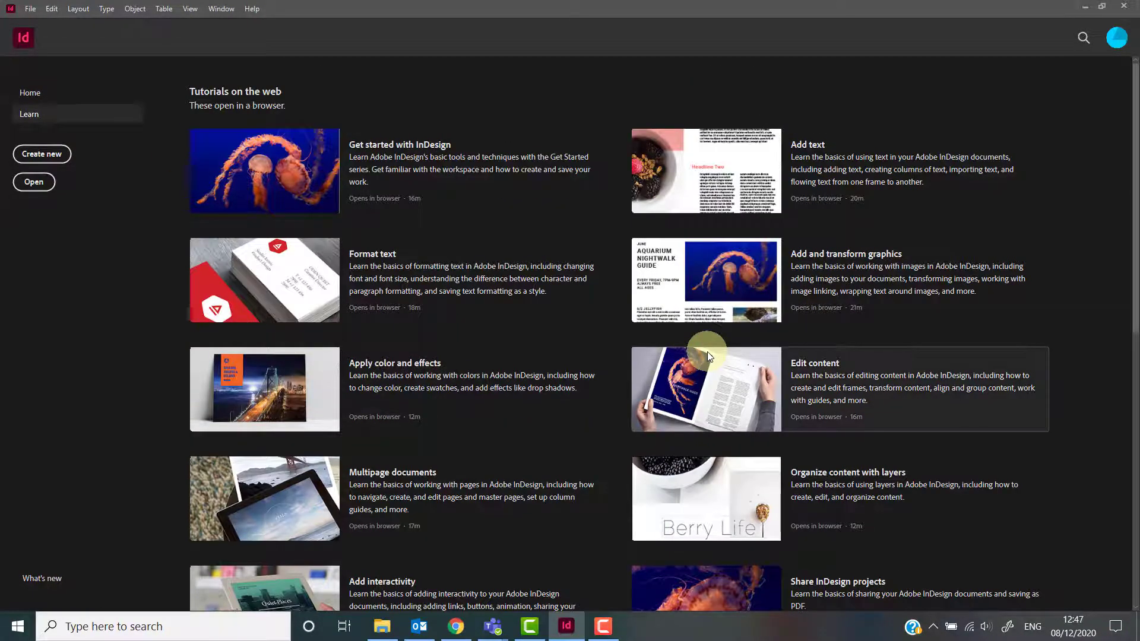
scroll(708, 353, down, 3)
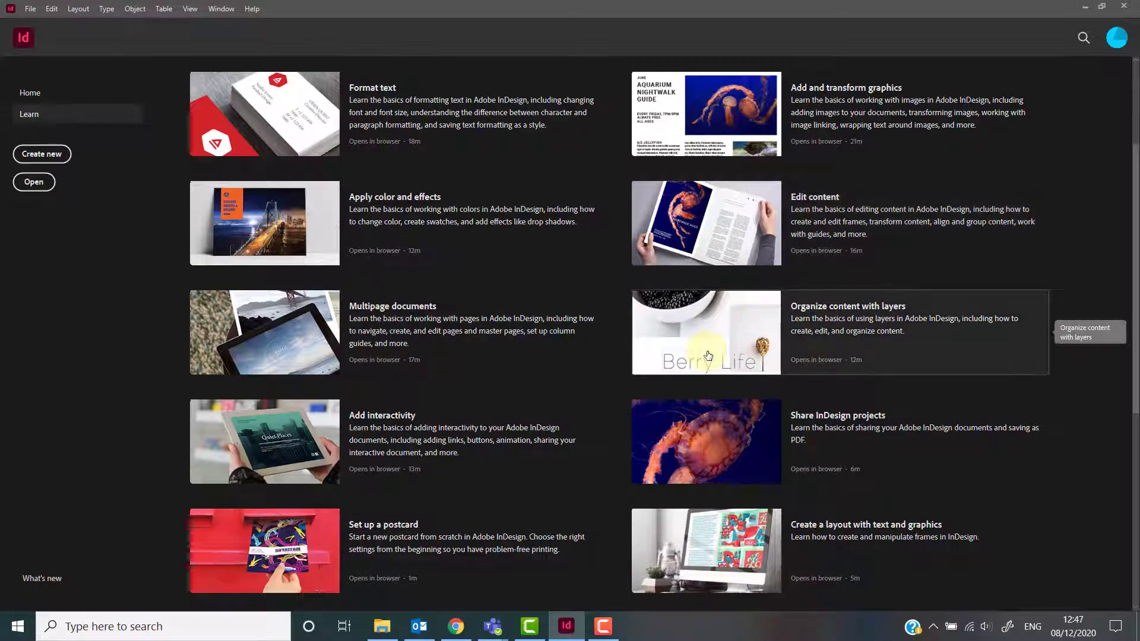
scroll(708, 356, down, 7)
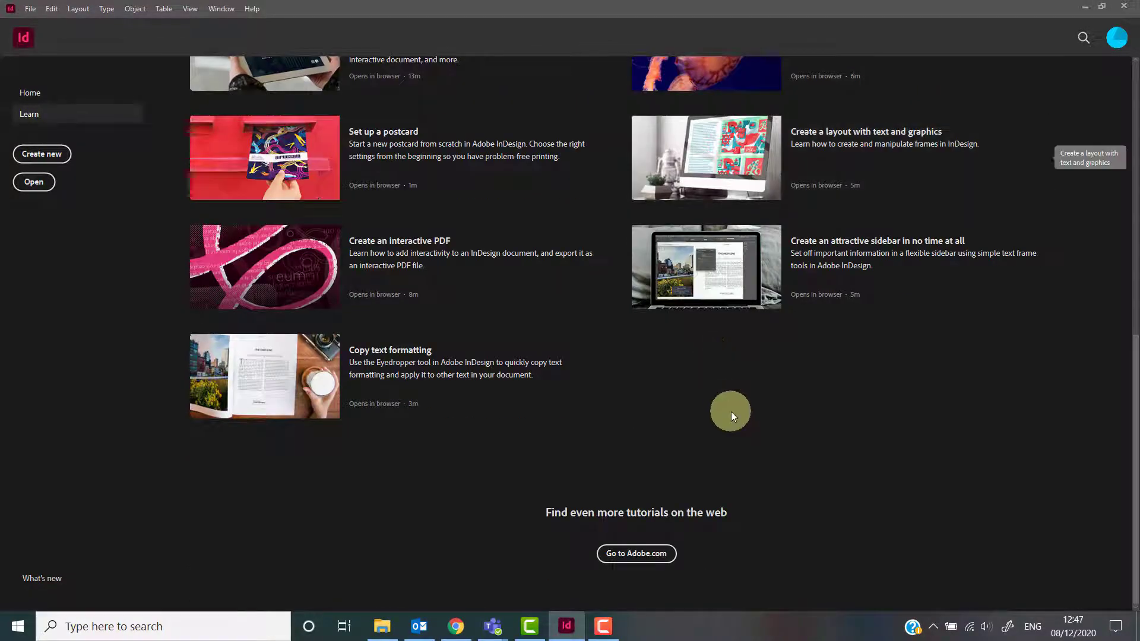
Open the full InDesign tutorials page on Adobe.com and scroll through the courses.
click(654, 553)
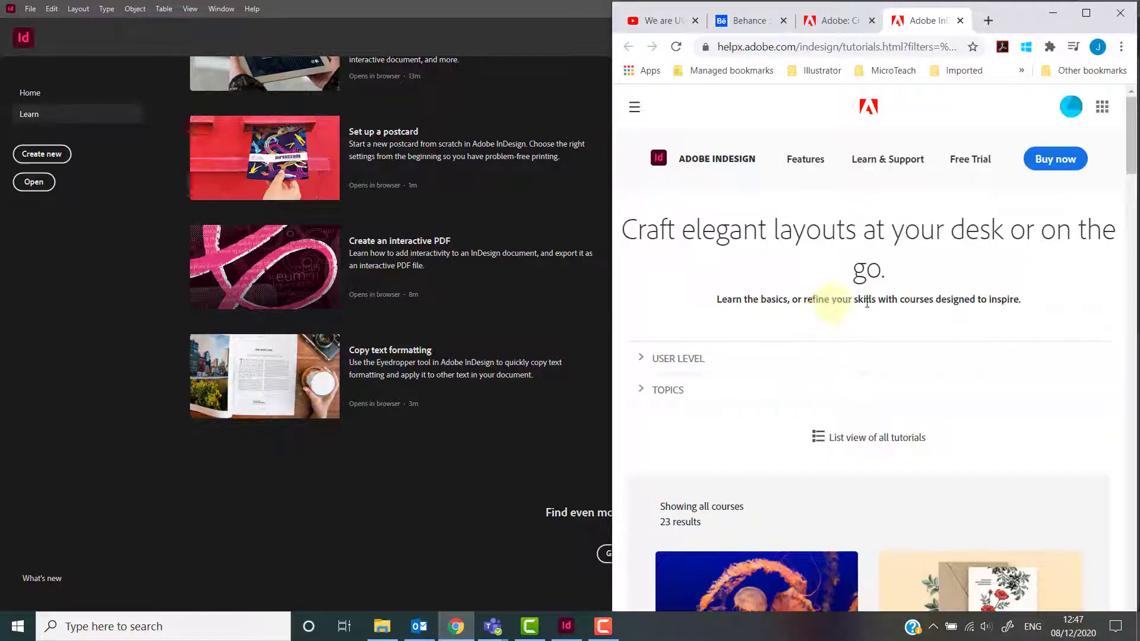
scroll(975, 308, down, 6)
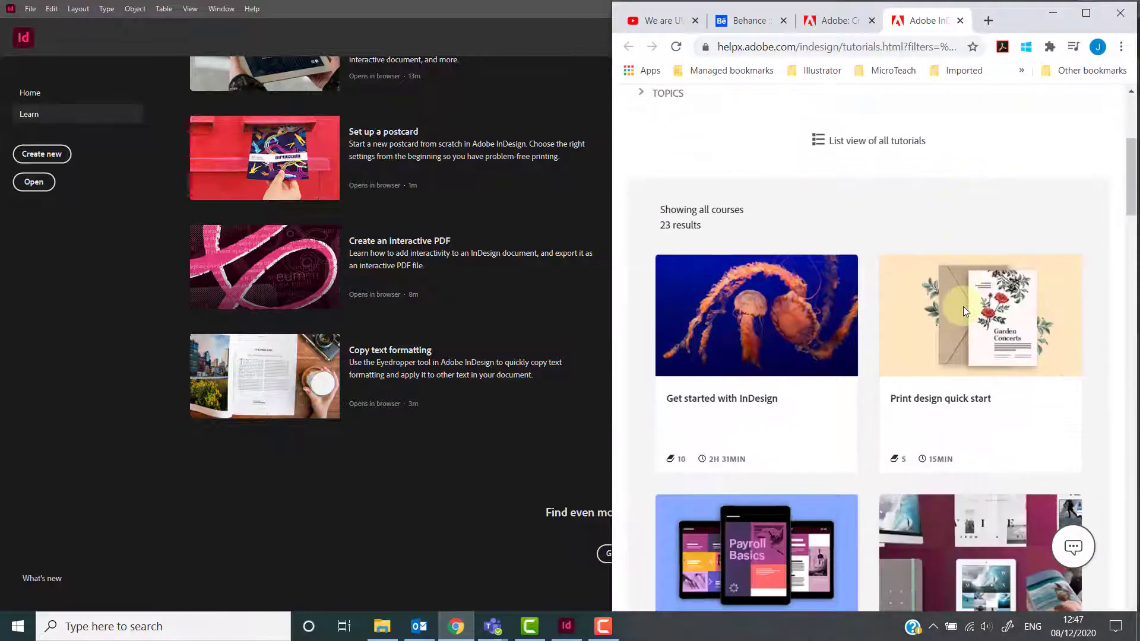
scroll(963, 308, down, 10)
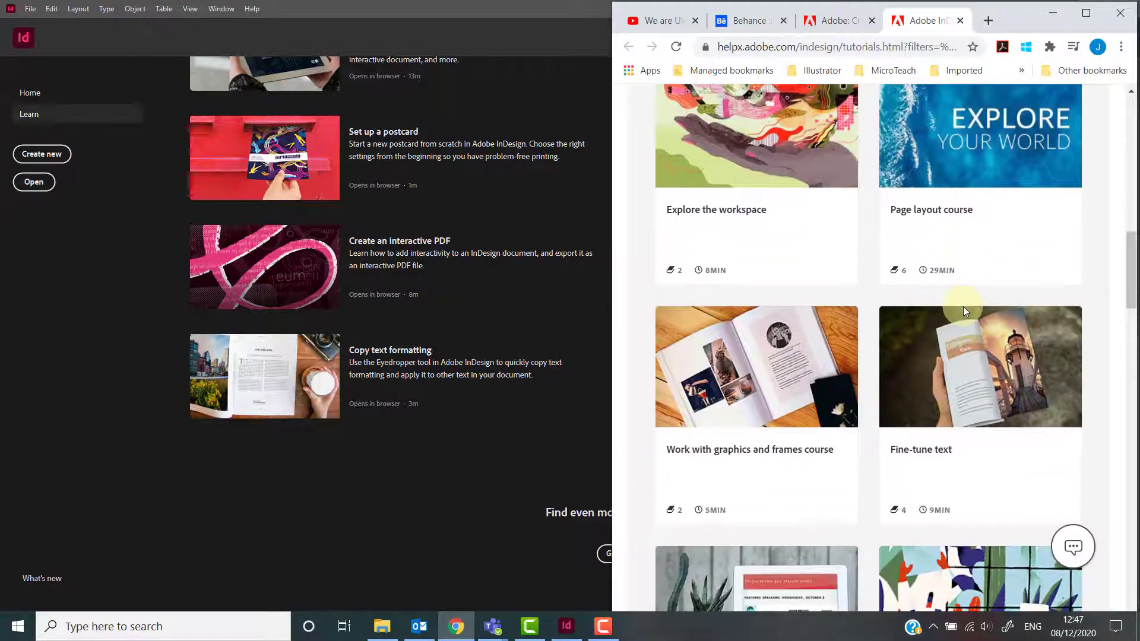
scroll(963, 309, up, 6)
scroll(964, 306, up, 10)
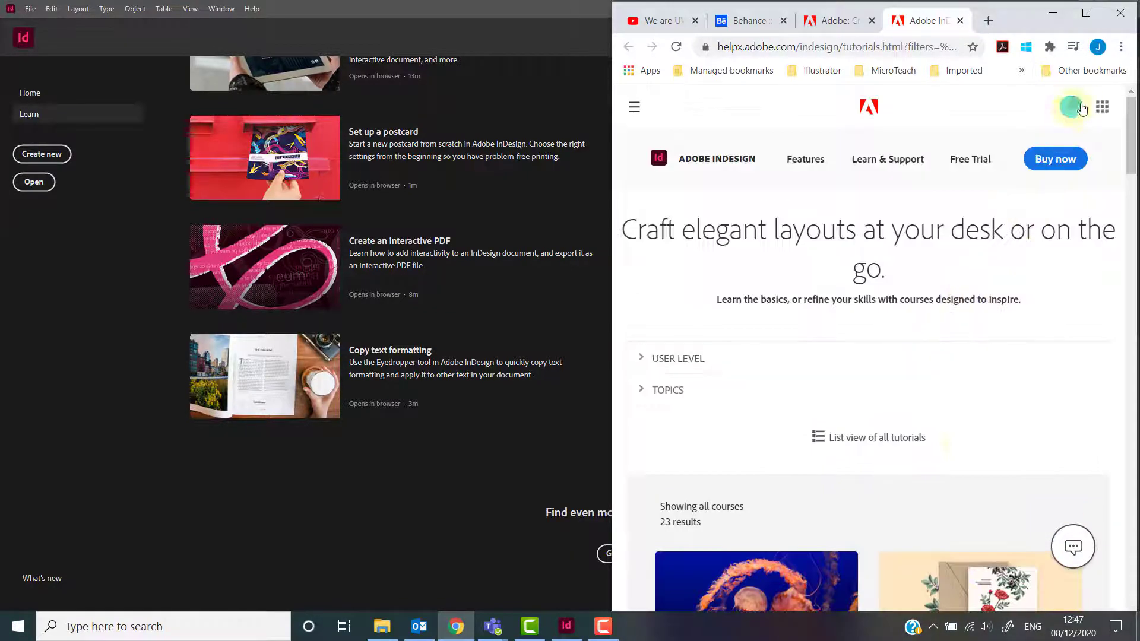
Open Adobe Portfolio from the web apps menu and open the existing portfolio site in the editor.
click(1102, 109)
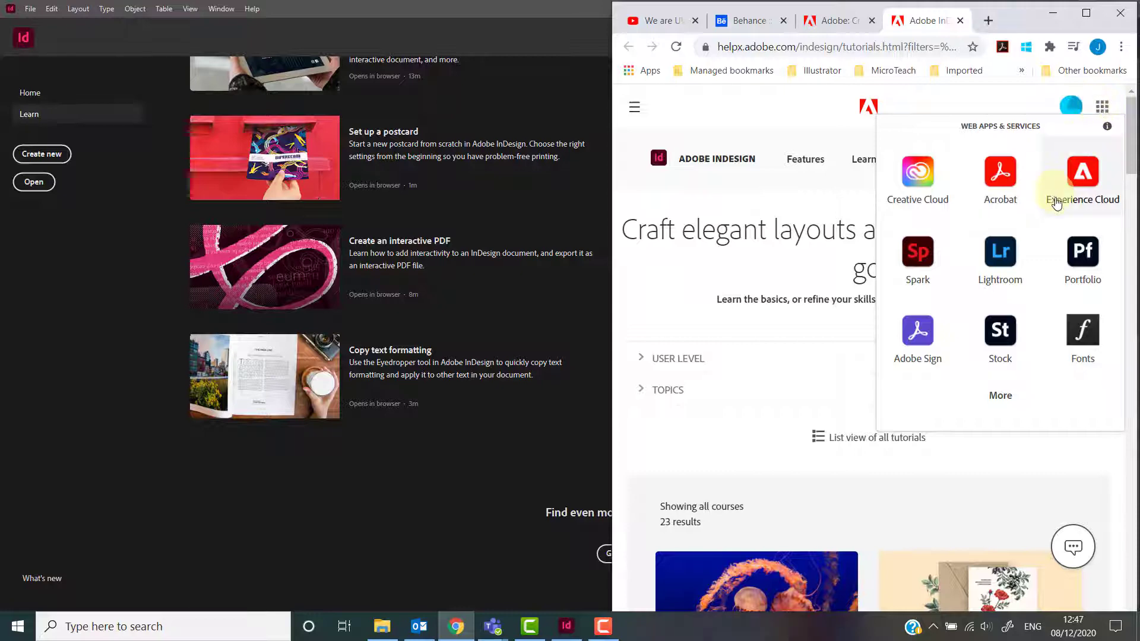
click(1075, 255)
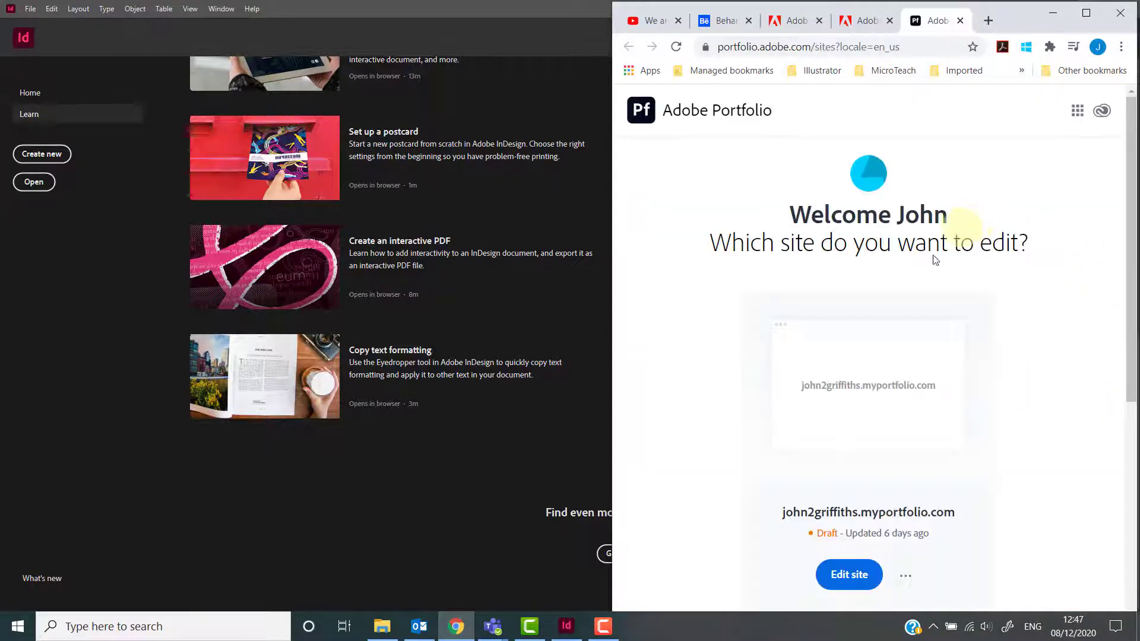
scroll(839, 410, down, 3)
scroll(837, 407, down, 3)
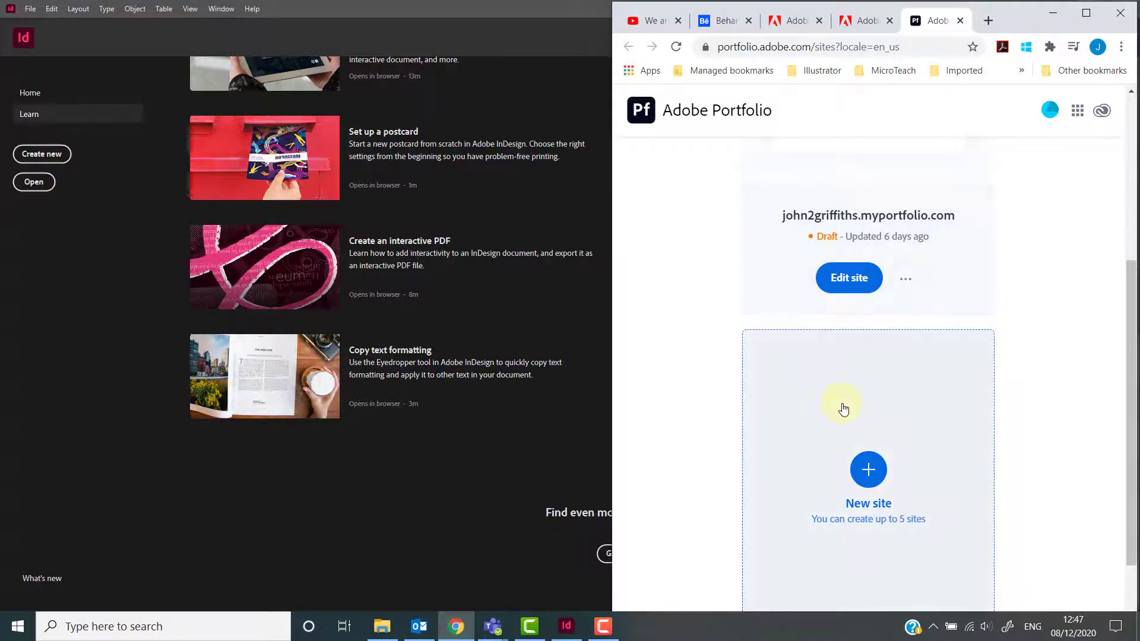
scroll(842, 407, up, 3)
click(836, 426)
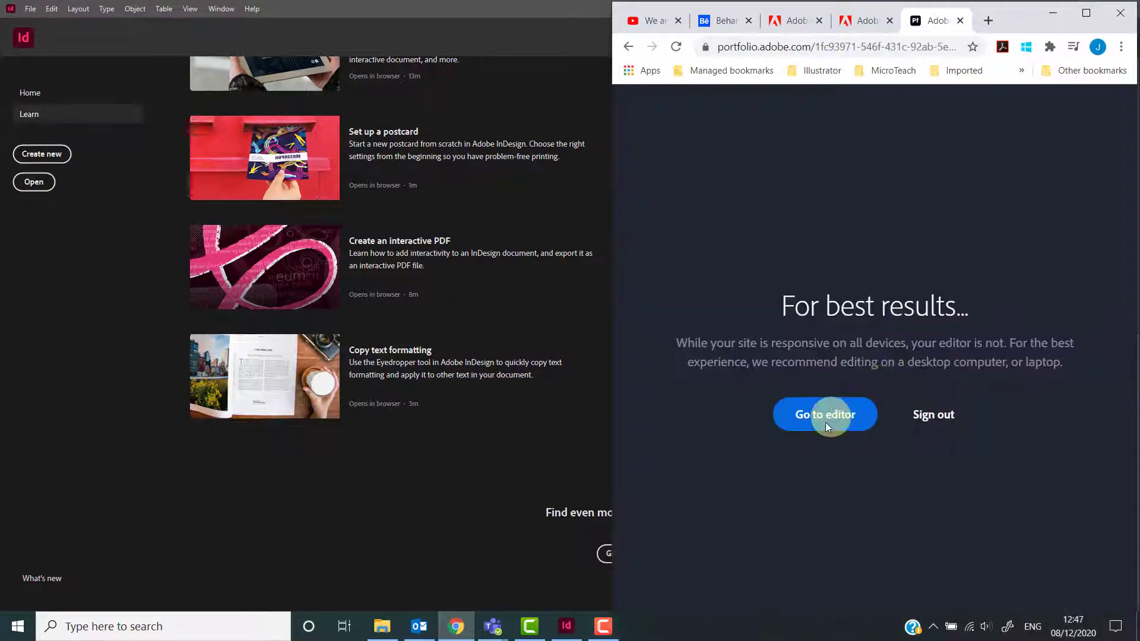
click(827, 426)
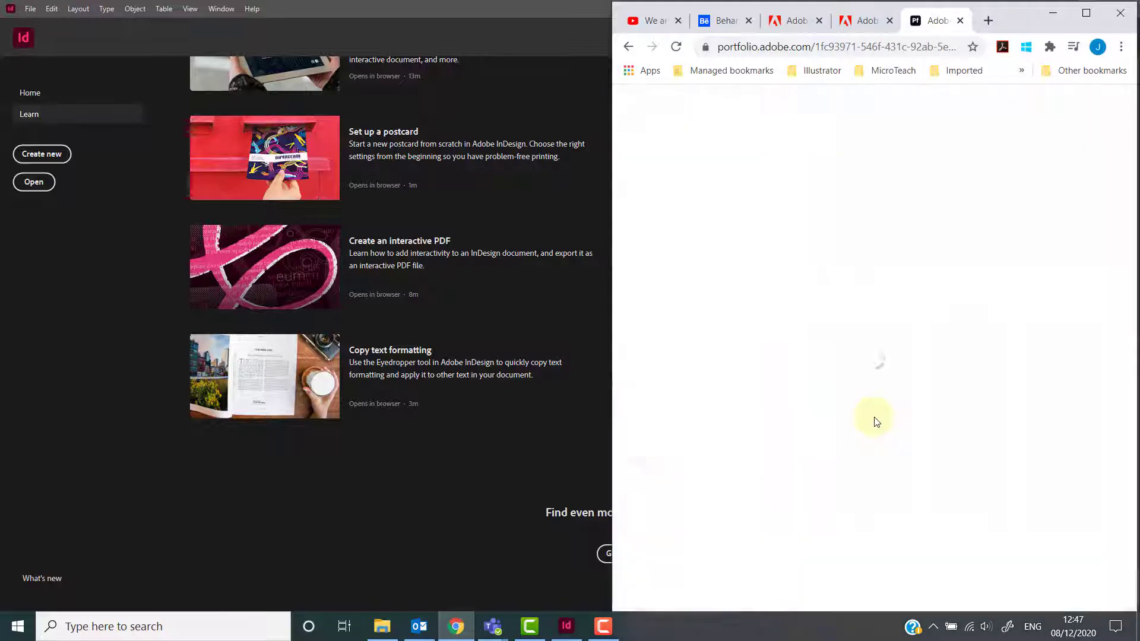
scroll(877, 420, down, 2)
scroll(879, 419, up, 2)
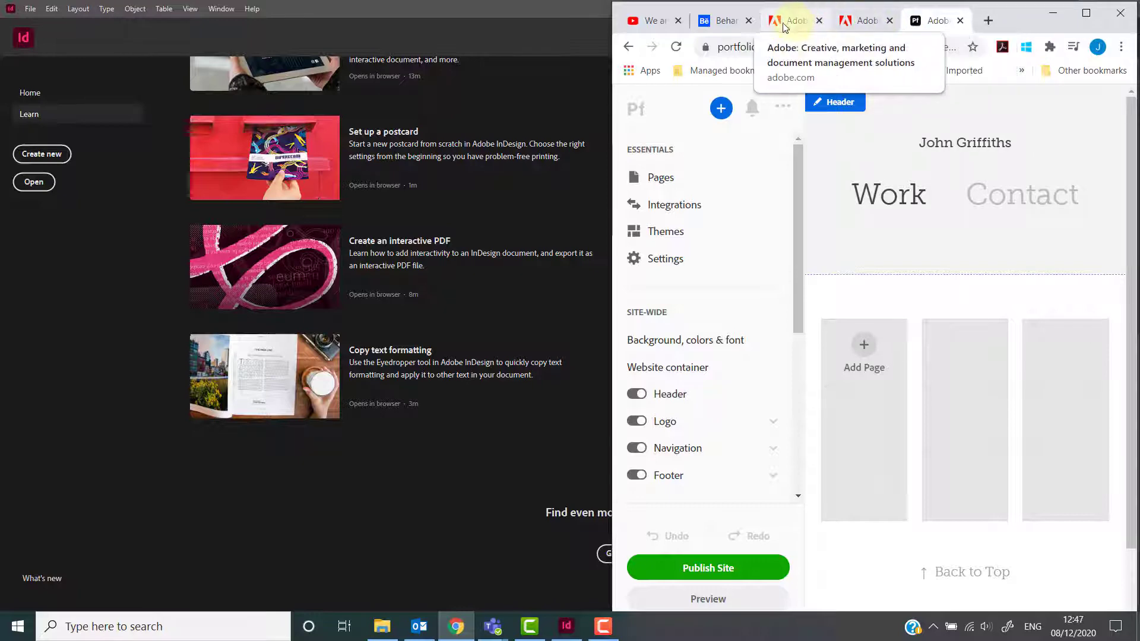
Switch to the Behance tab, maximize the browser, and scroll through the projects feed.
click(724, 22)
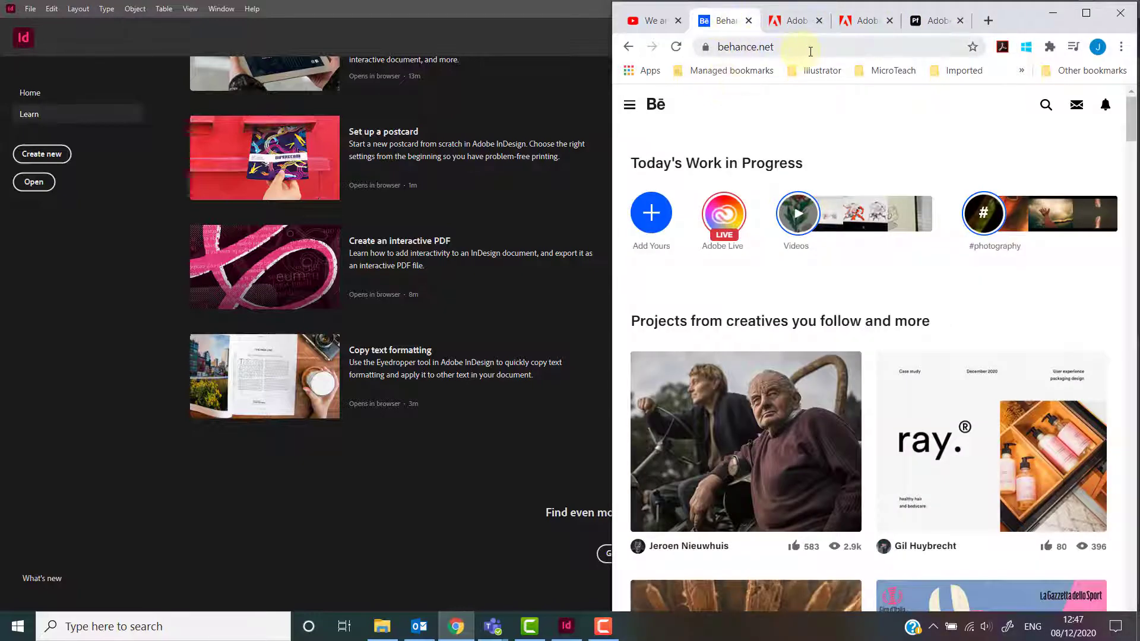
click(1086, 14)
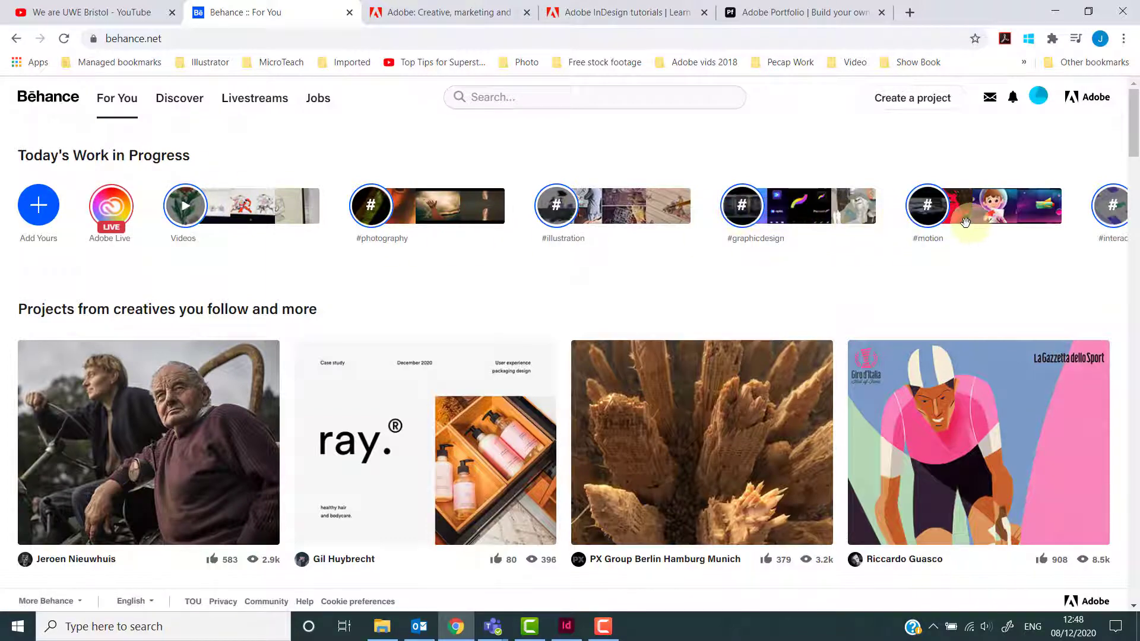
scroll(963, 224, down, 10)
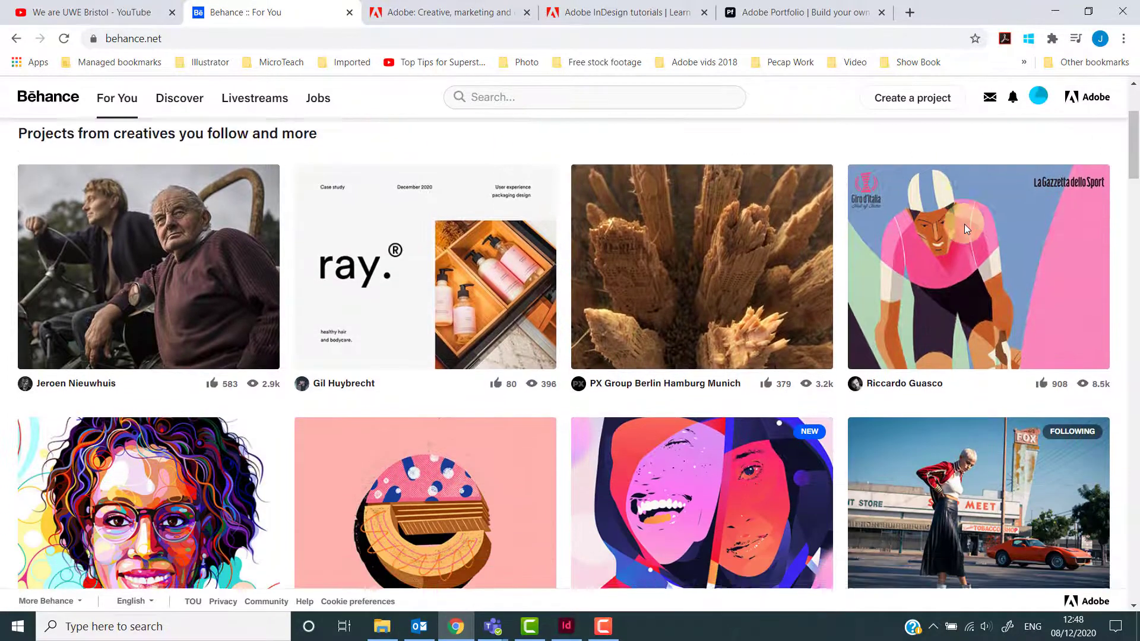
scroll(965, 224, down, 6)
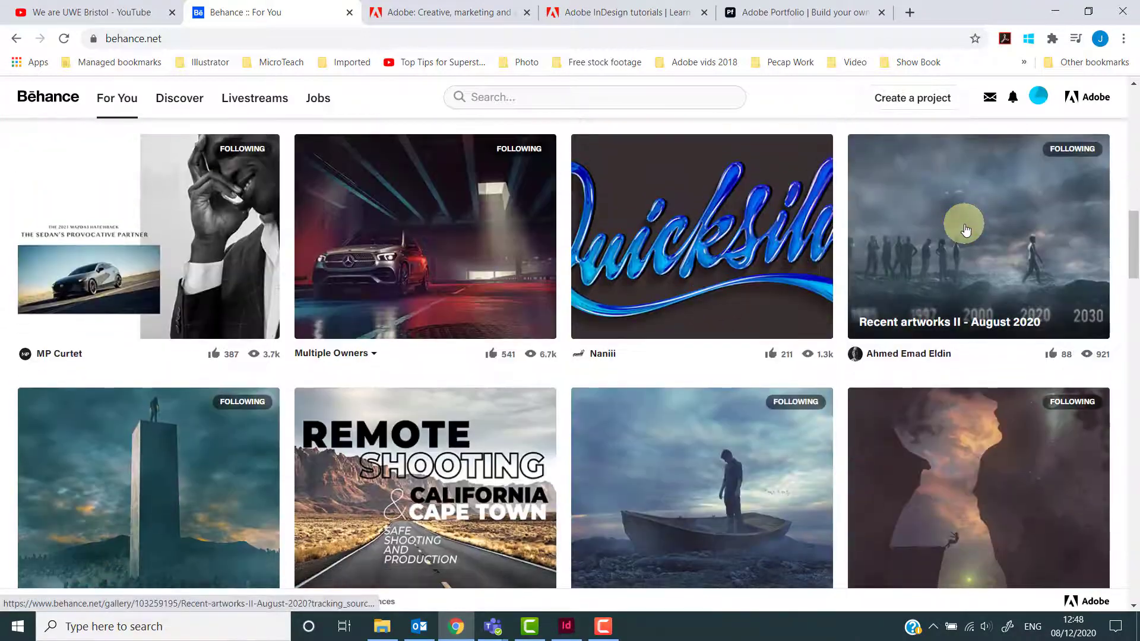
scroll(962, 224, up, 10)
scroll(965, 229, up, 6)
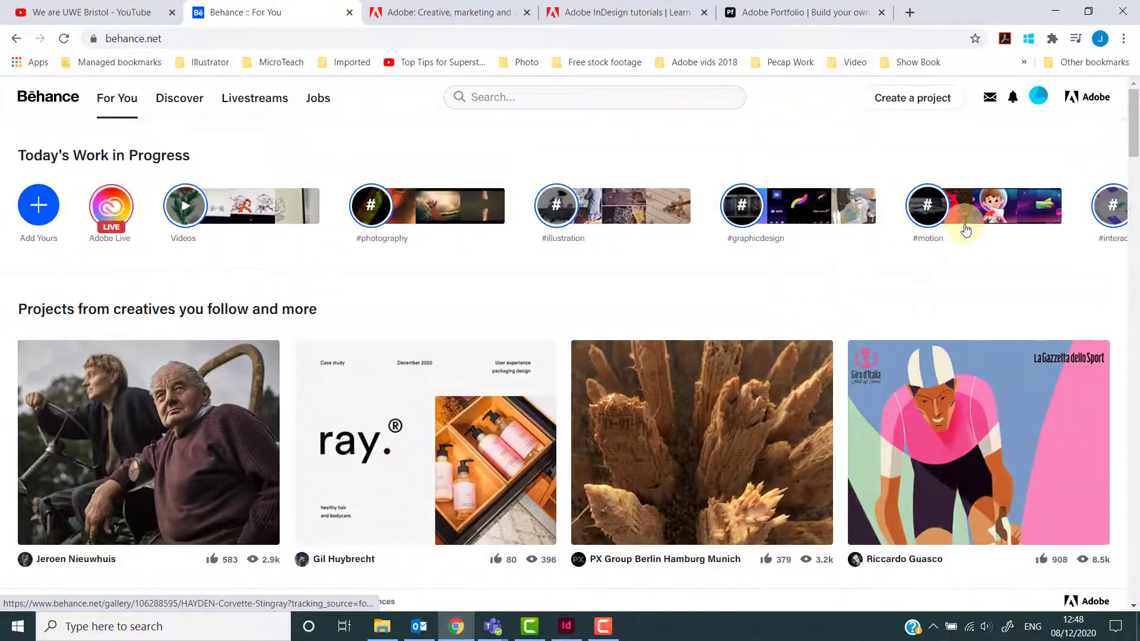
Browse the Behance Discover galleries and the Livestreams page.
click(179, 98)
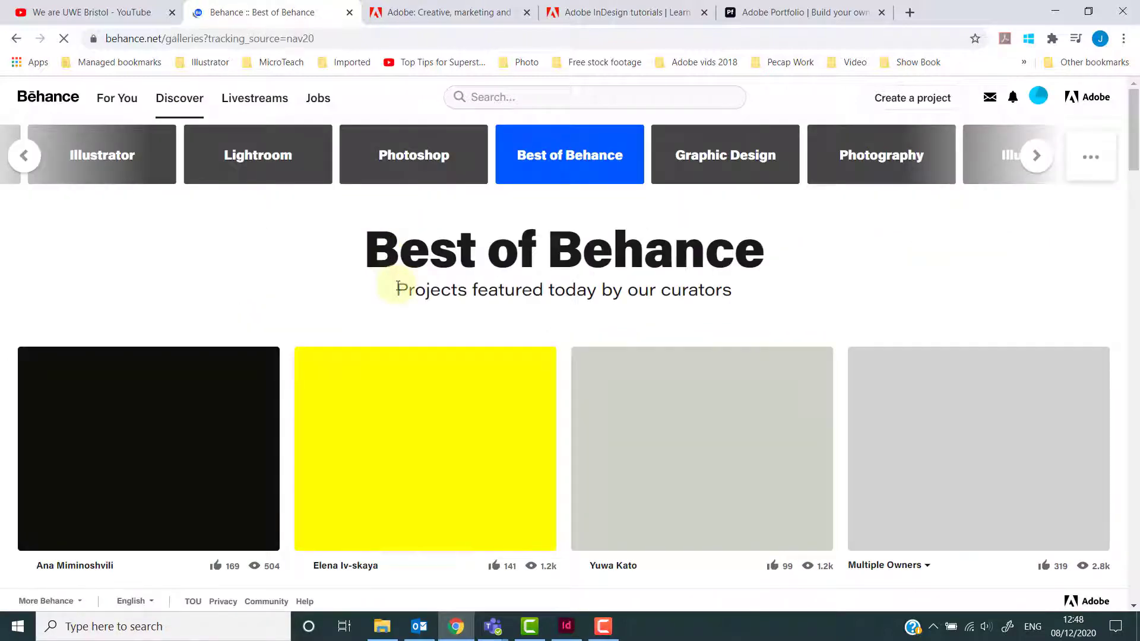
scroll(397, 285, down, 4)
scroll(397, 285, up, 4)
click(260, 101)
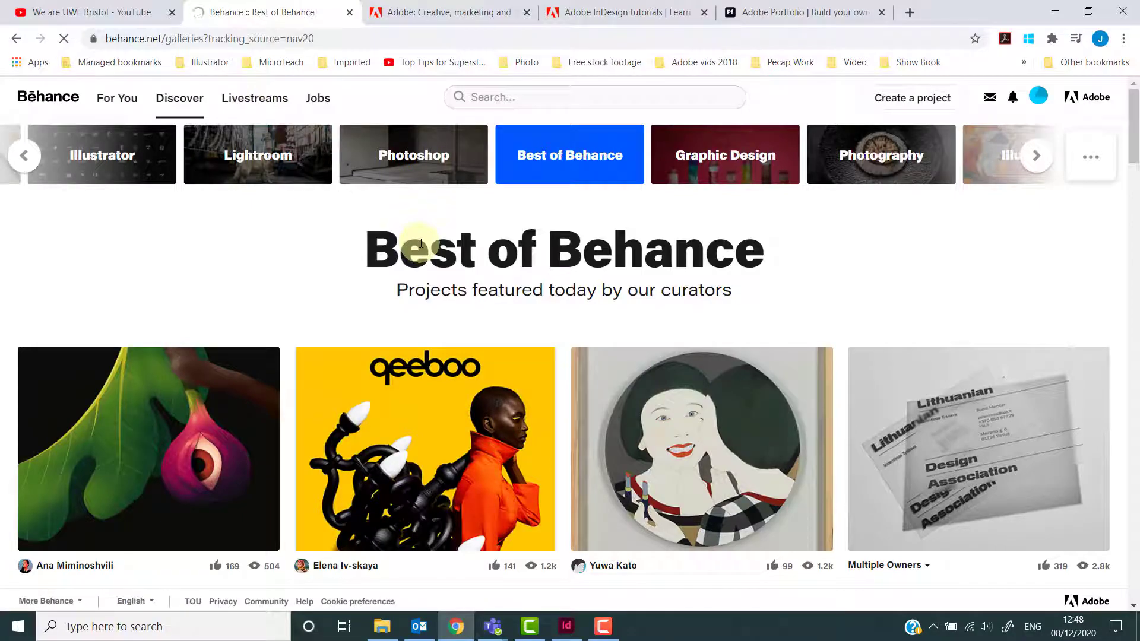
scroll(422, 257, down, 1)
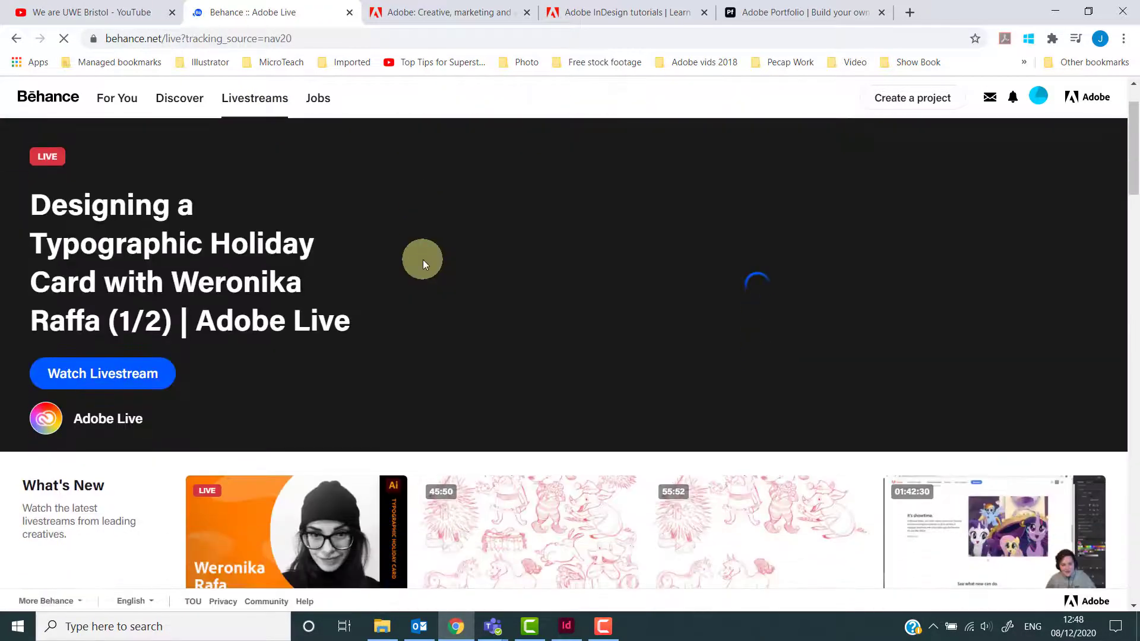
scroll(423, 259, down, 6)
scroll(423, 259, up, 7)
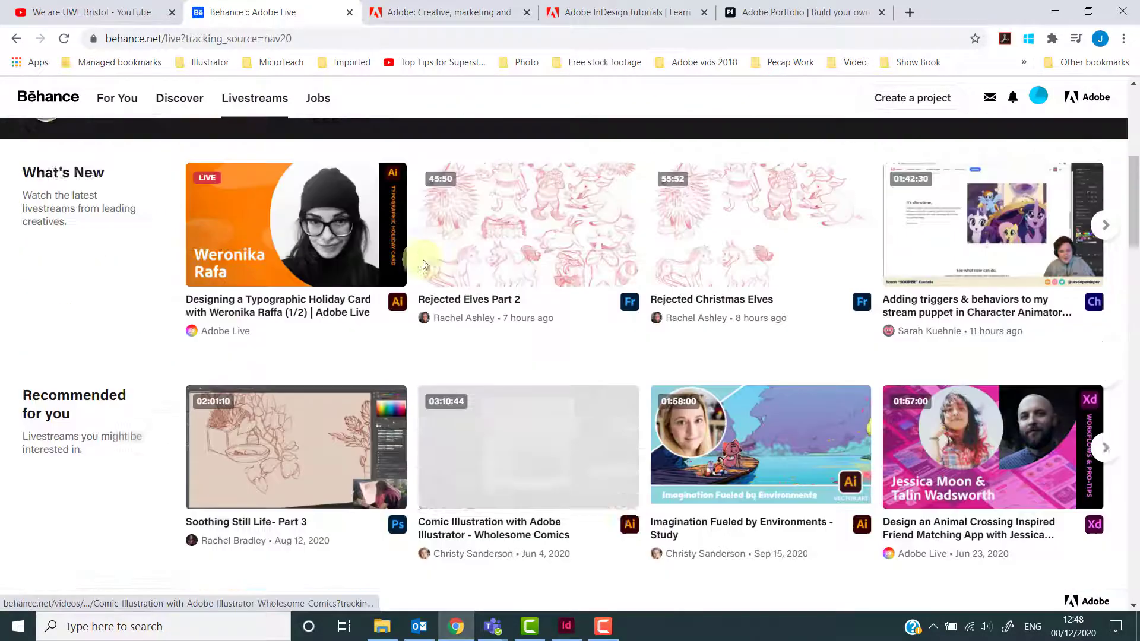
Scroll through the livestream listings and the Adobe Live schedule on Behance.
scroll(430, 270, down, 2)
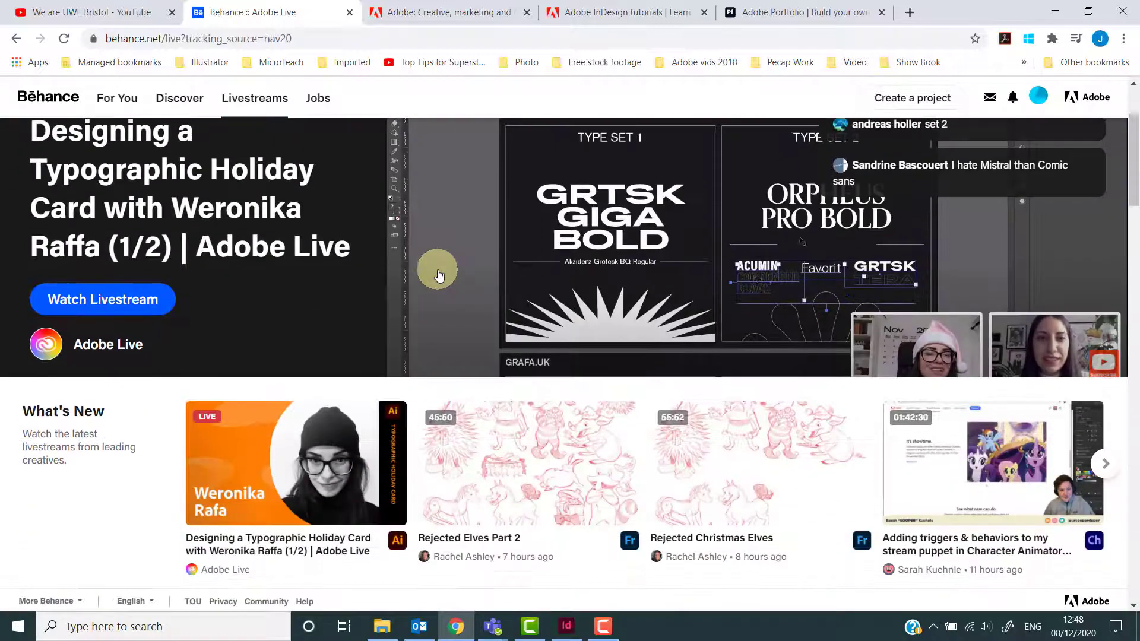
scroll(438, 275, down, 10)
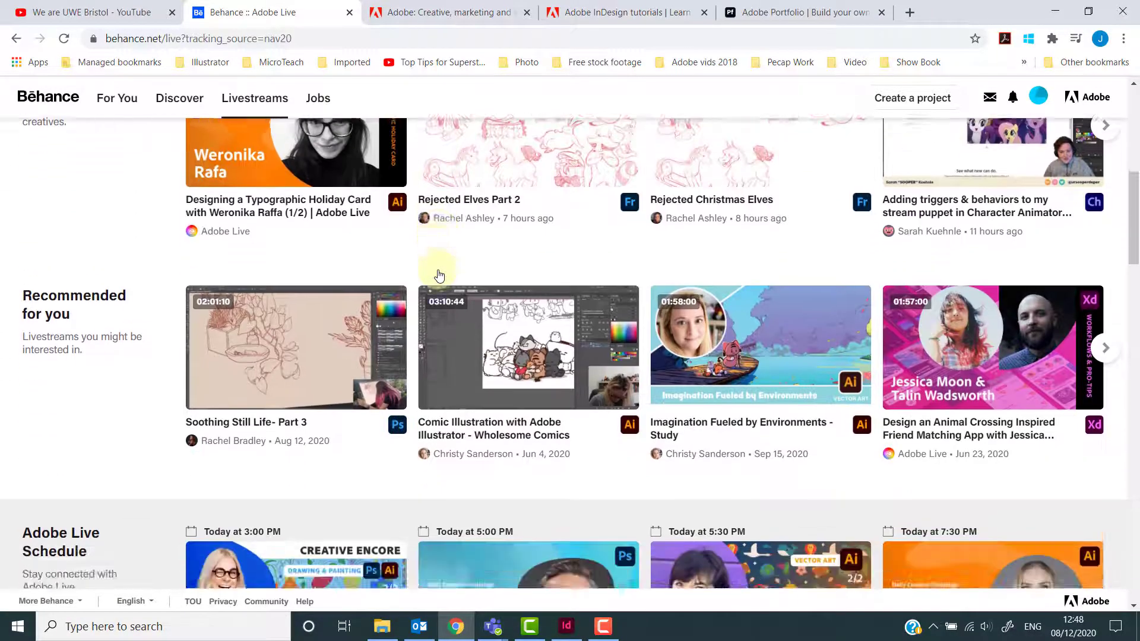
scroll(433, 275, up, 12)
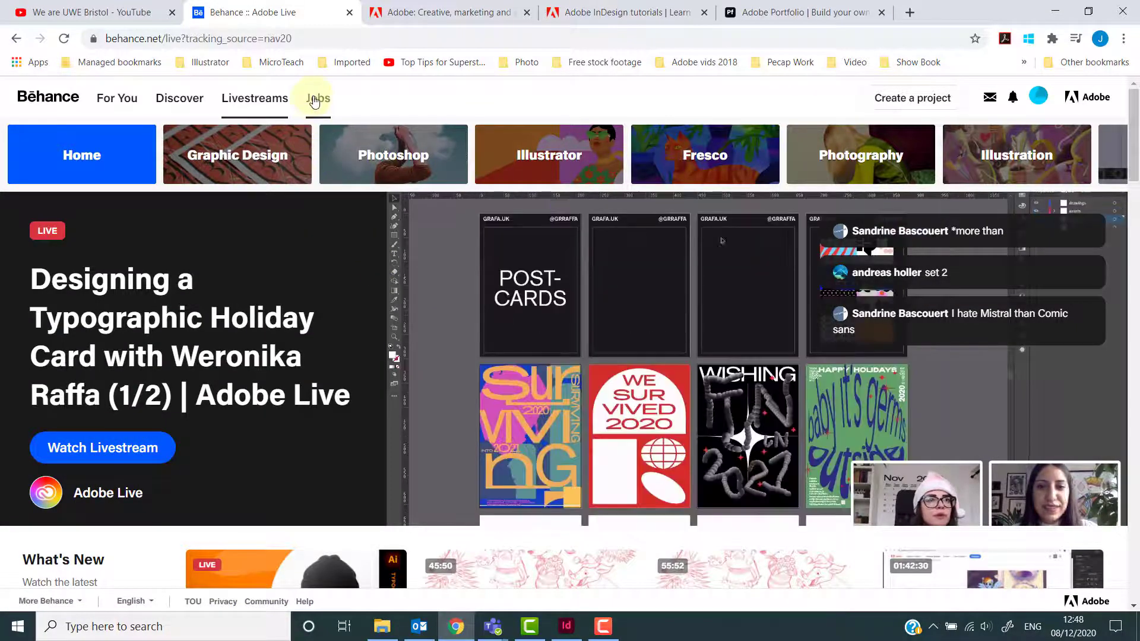
Open the Behance Jobs page and scroll through the creative job listings.
click(319, 98)
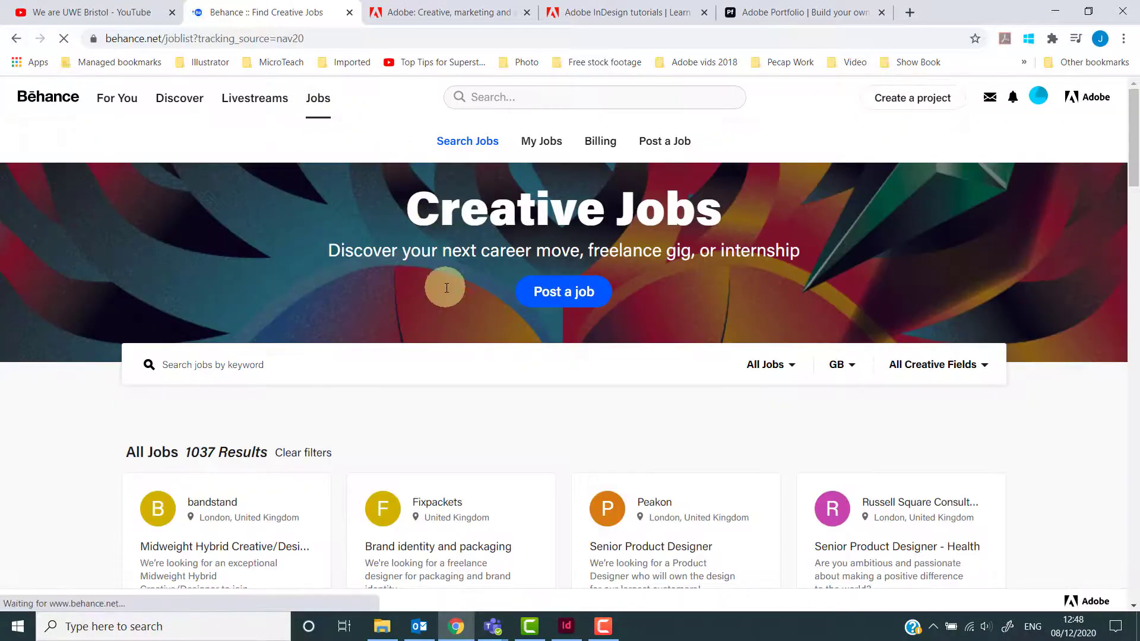
scroll(447, 290, down, 2)
scroll(446, 291, down, 5)
scroll(447, 292, up, 1)
scroll(446, 293, up, 6)
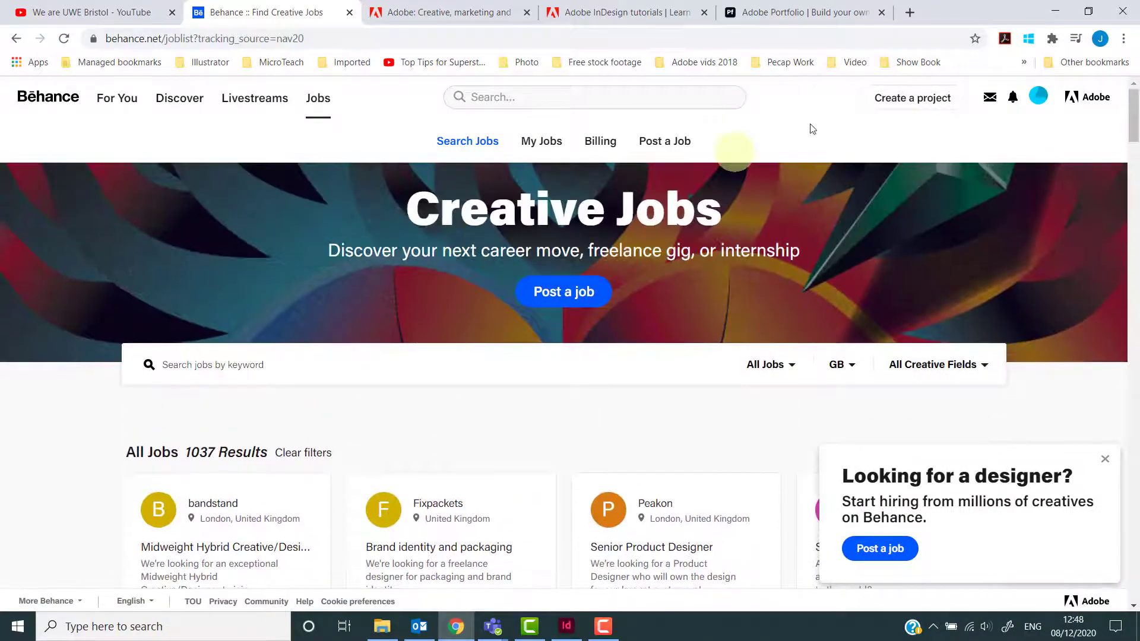
Open the Behance project editor and scroll through its content options for building a project.
click(913, 99)
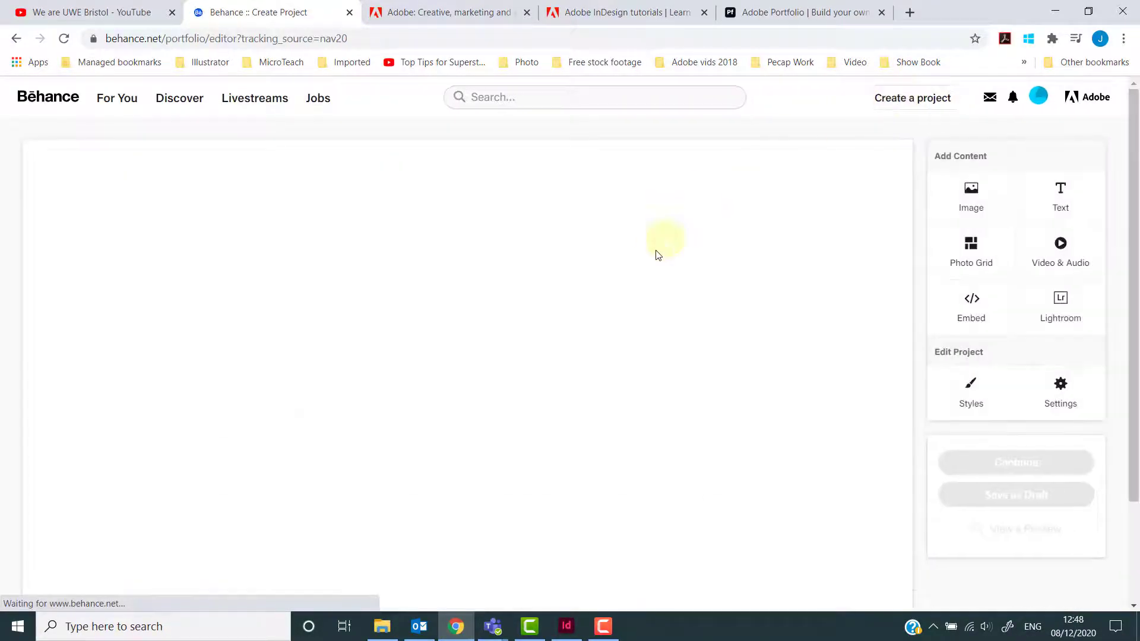
scroll(647, 262, down, 2)
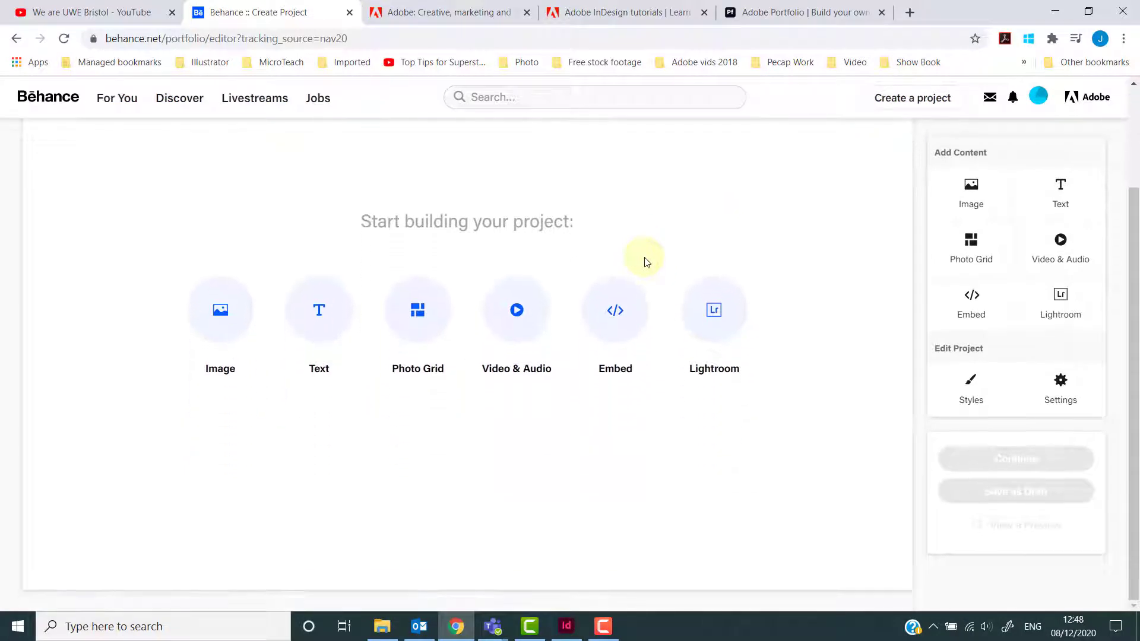
scroll(647, 262, up, 2)
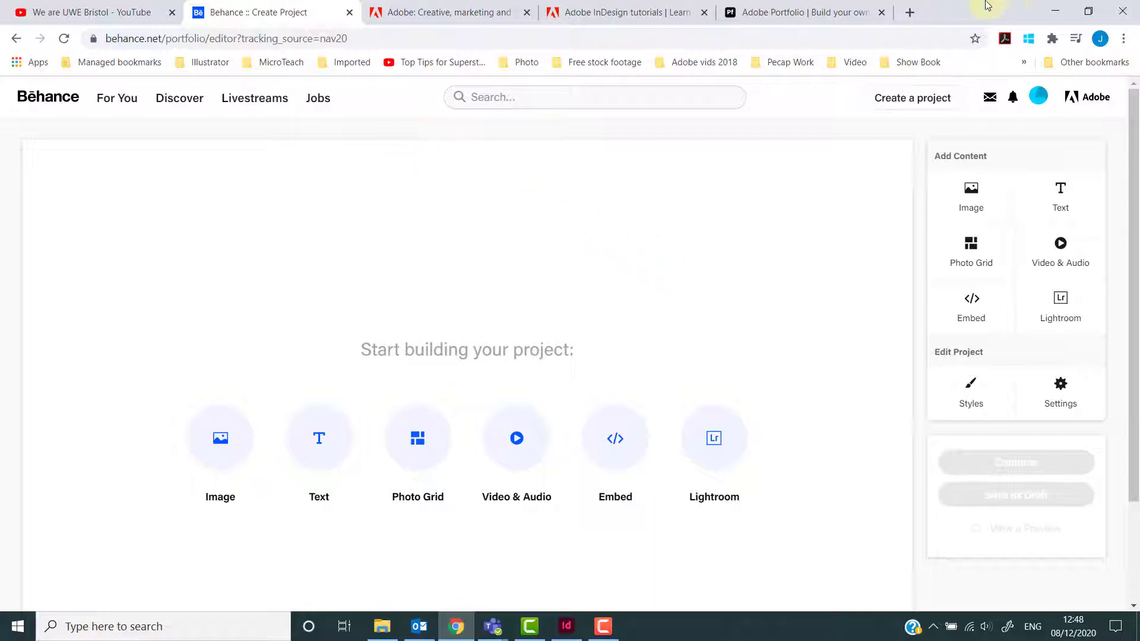
Return to InDesign, open the New Document dialog, and set 1 column, portrait orientation and 1 page.
click(1051, 11)
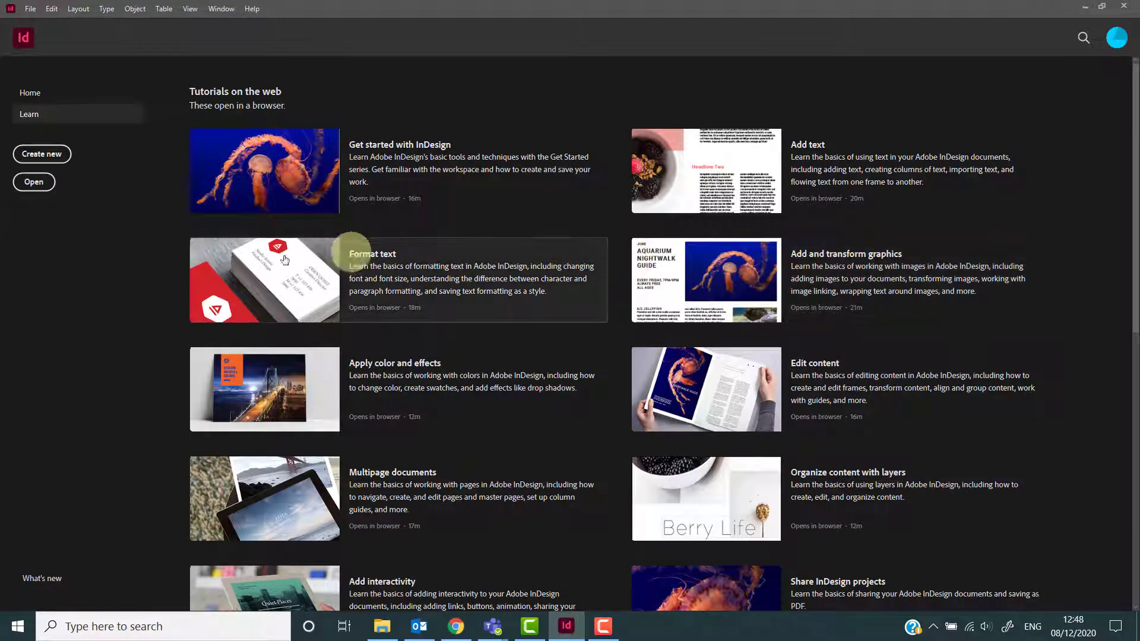
click(42, 154)
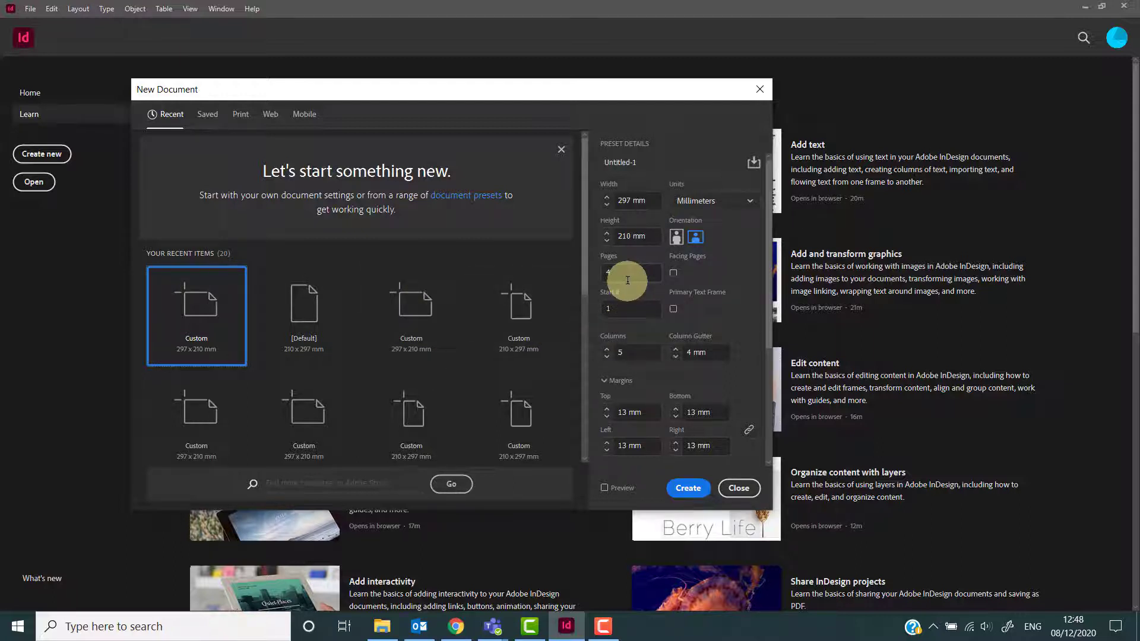
click(607, 349)
click(606, 351)
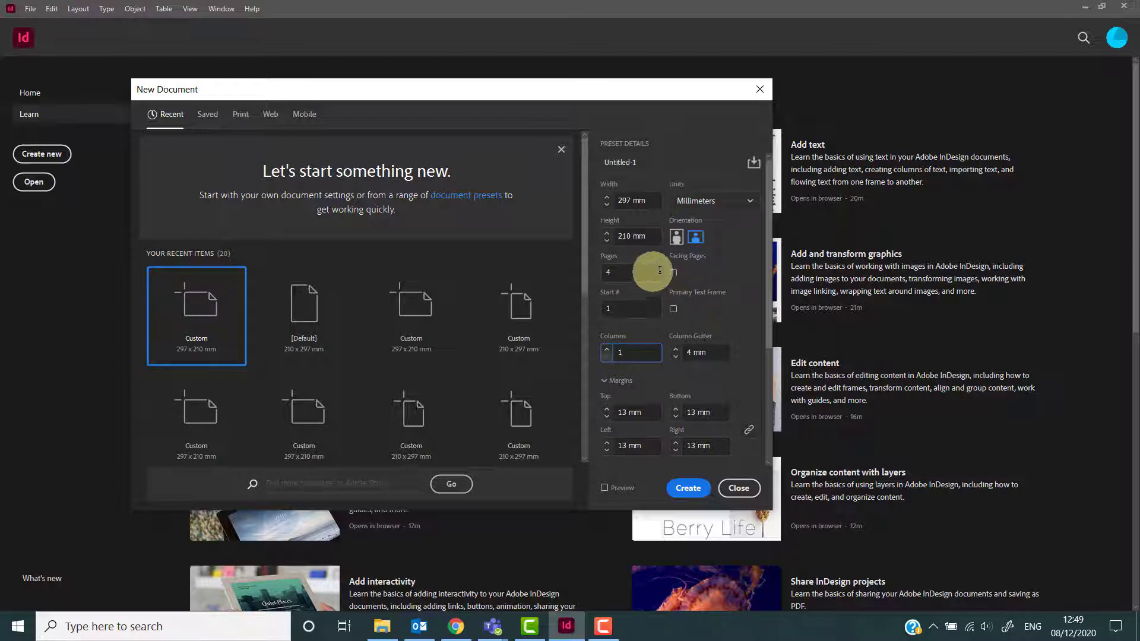
click(676, 237)
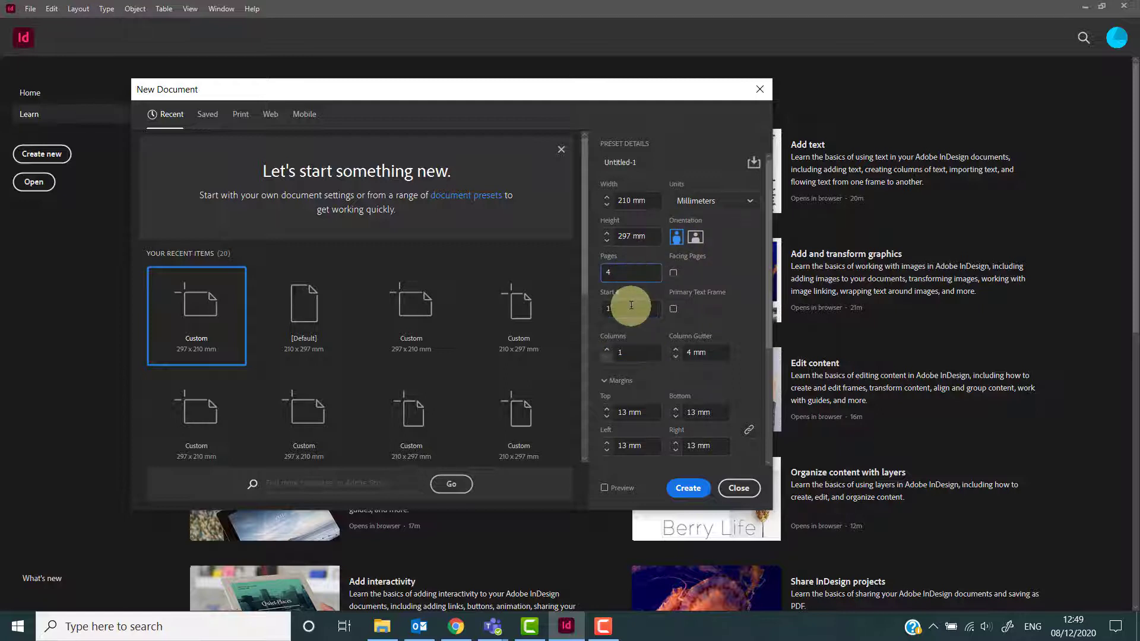
drag(615, 272, 602, 276)
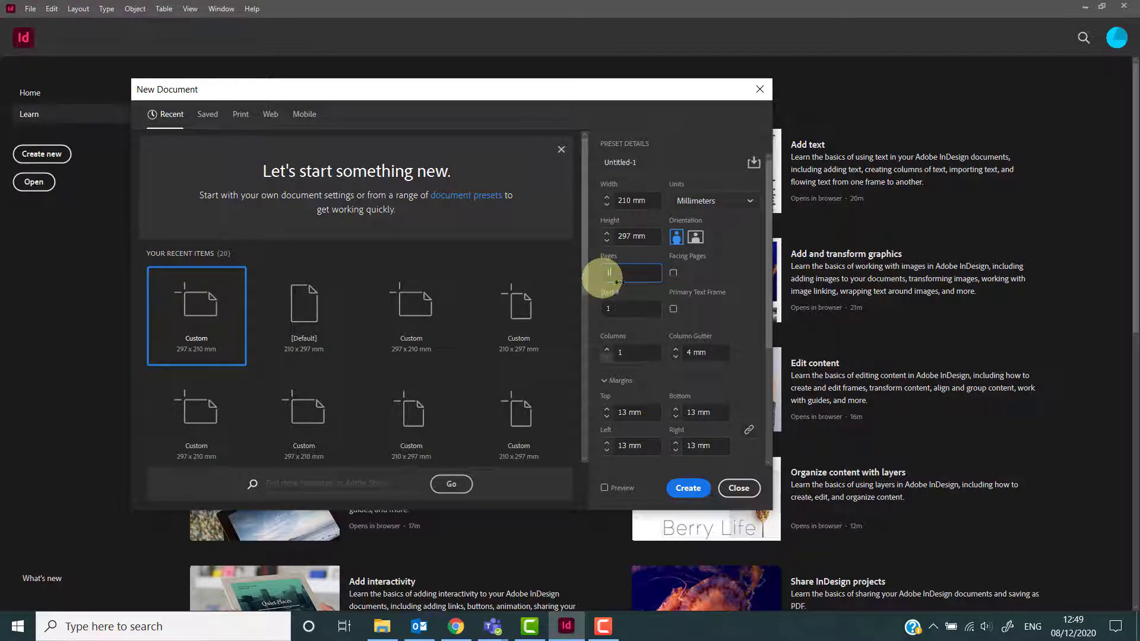
text(1)
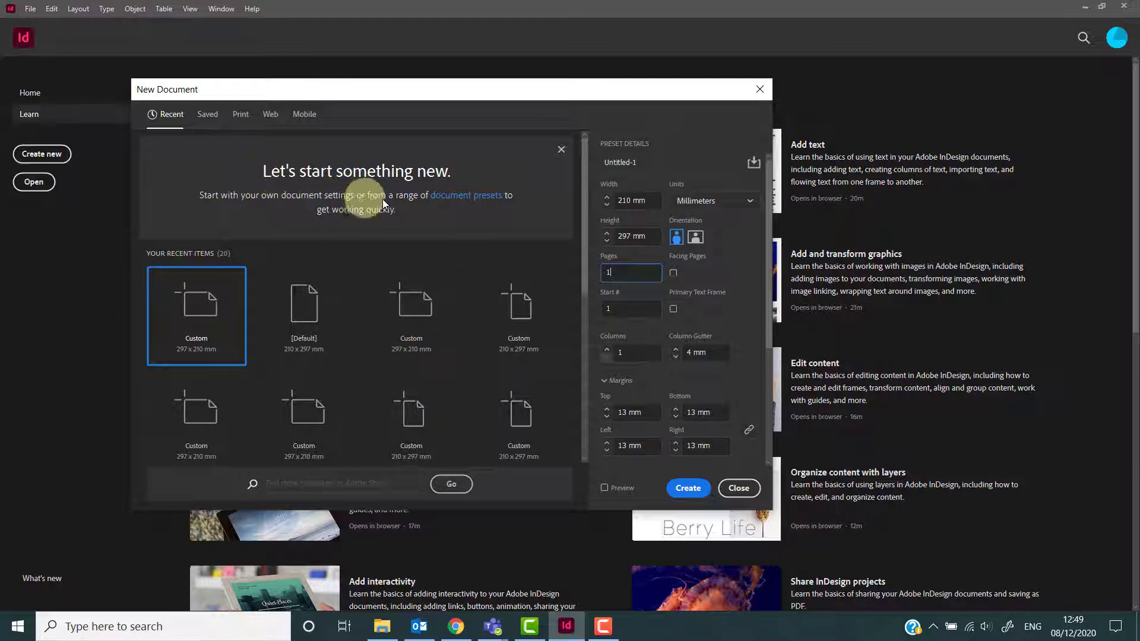
scroll(425, 297, down, 2)
scroll(423, 300, up, 2)
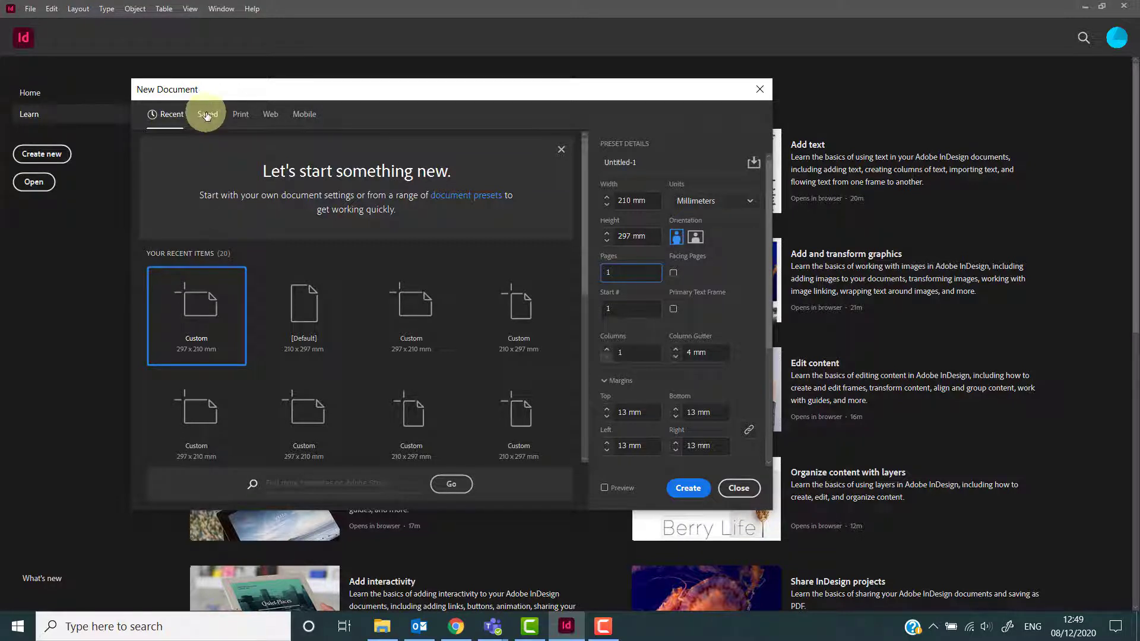
Browse the Recent, Saved and Print preset categories in the New Document dialog.
click(159, 114)
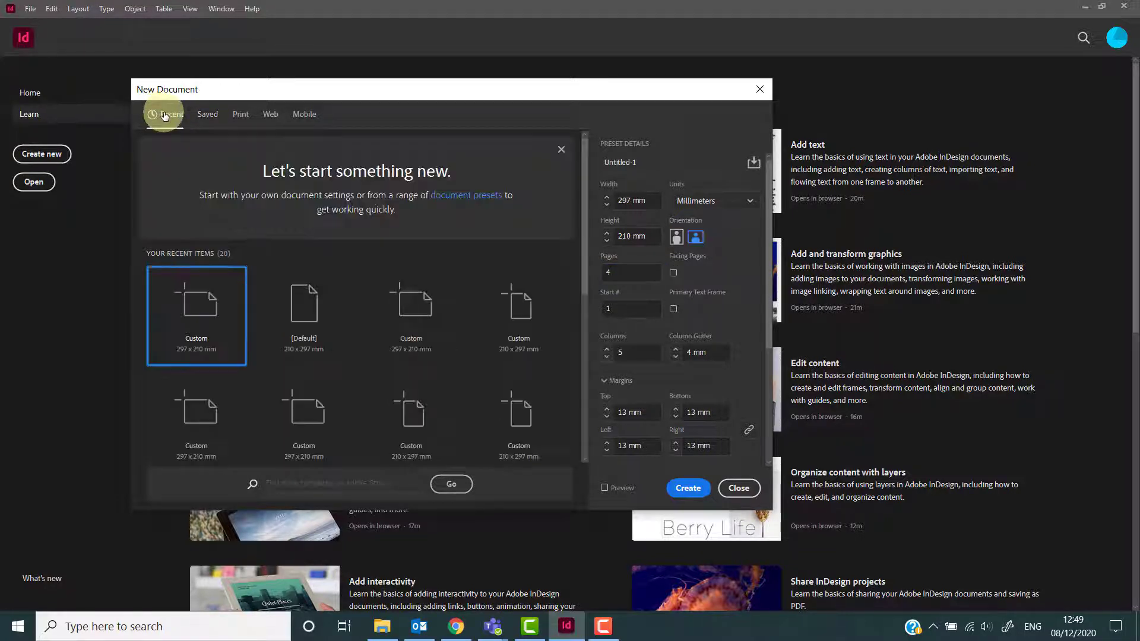
scroll(313, 362, down, 3)
scroll(313, 357, up, 3)
click(212, 116)
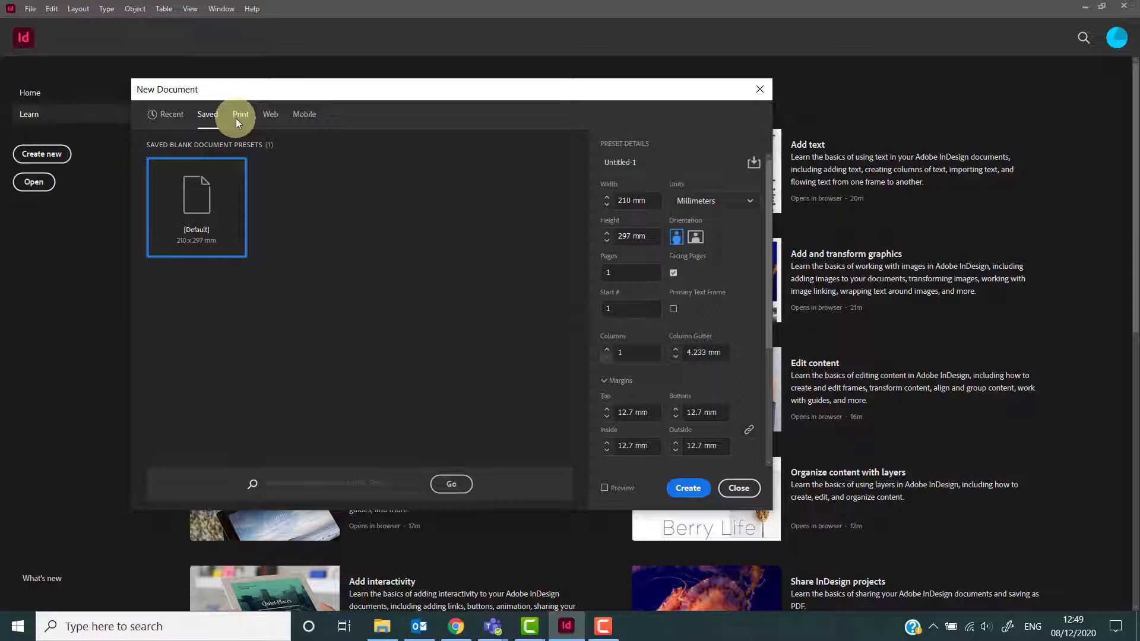
click(238, 116)
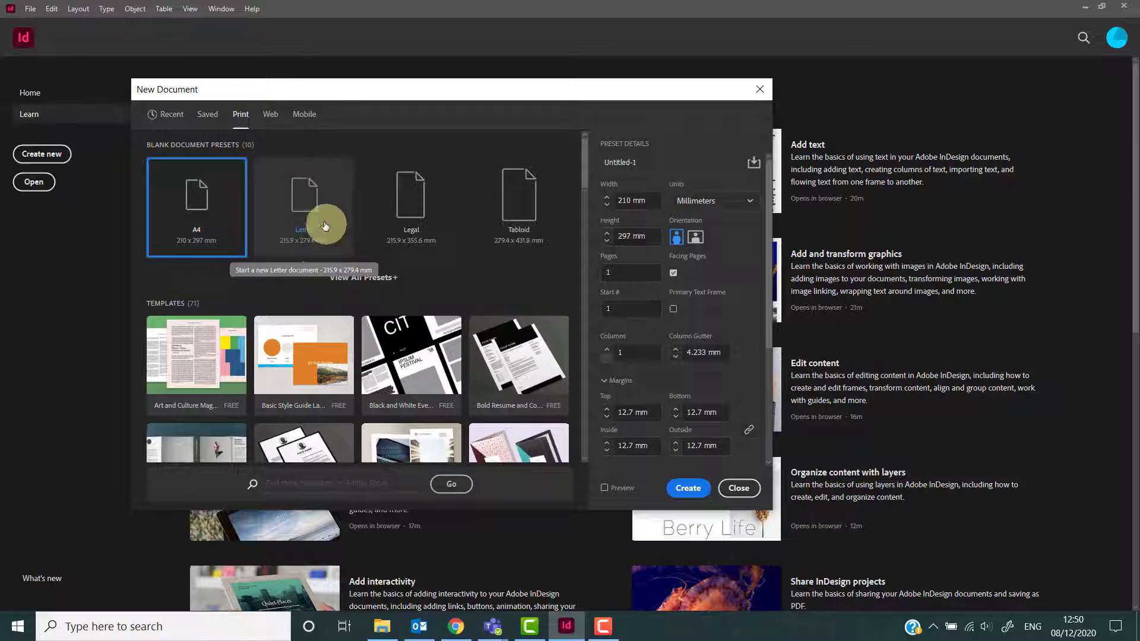
scroll(329, 297, down, 5)
scroll(329, 297, up, 5)
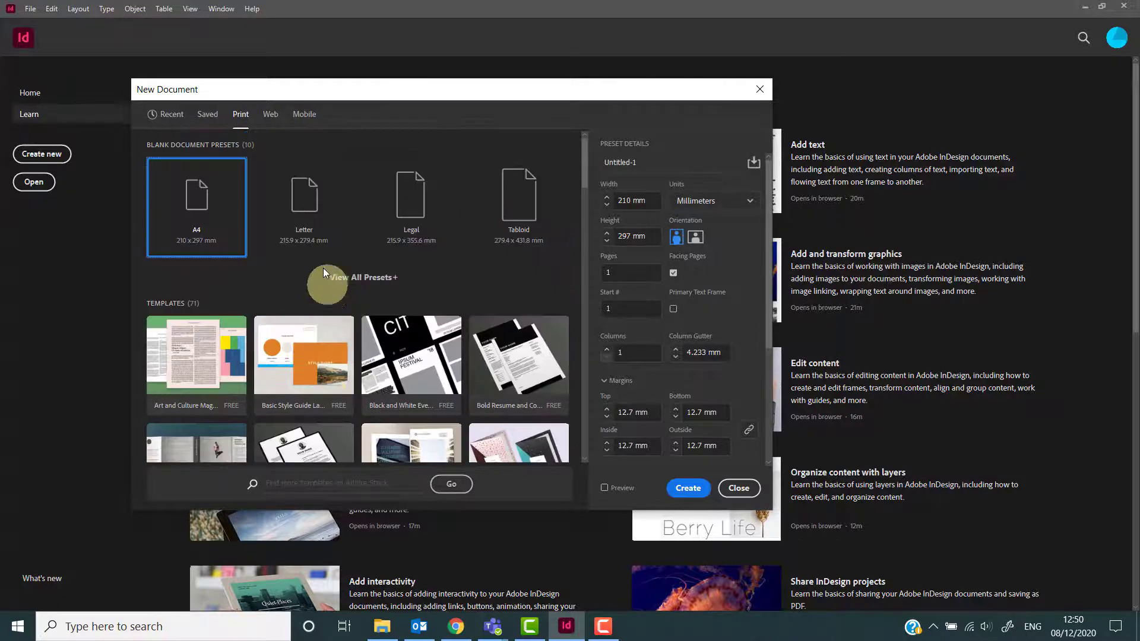
Browse the Web and Mobile document presets and templates, returning to the Print category.
click(271, 118)
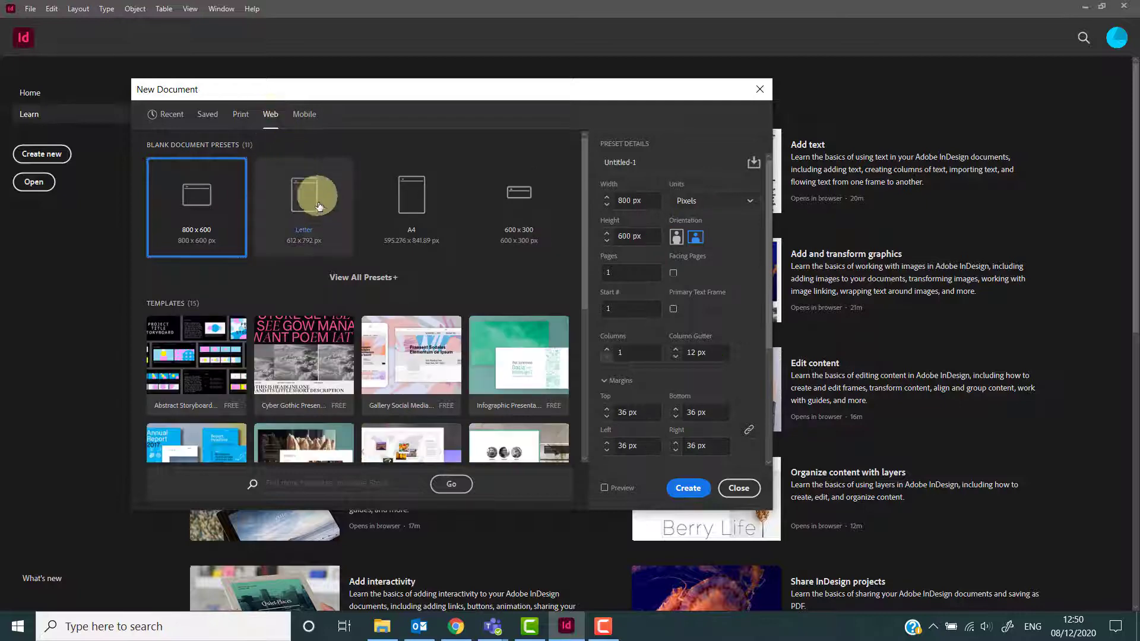
scroll(322, 212, down, 5)
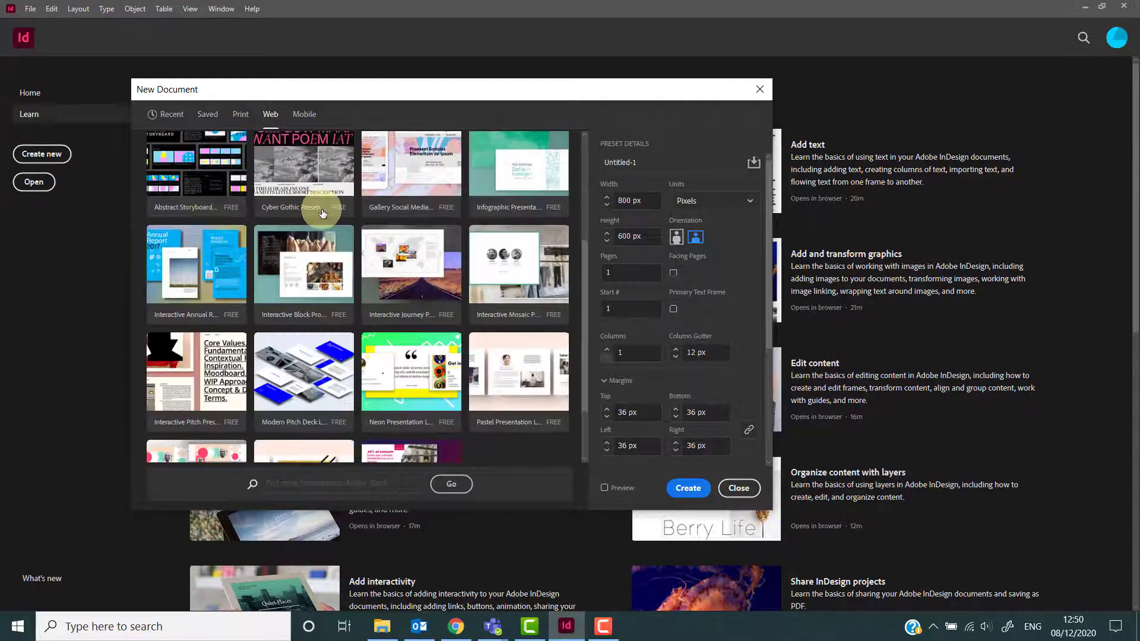
scroll(324, 214, up, 5)
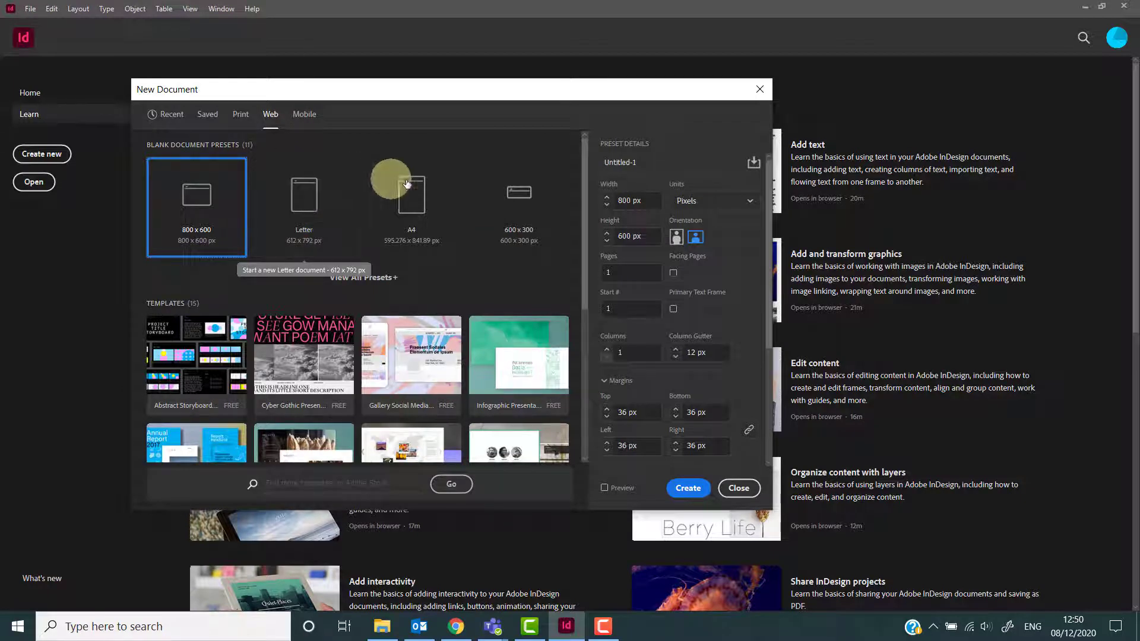
click(304, 115)
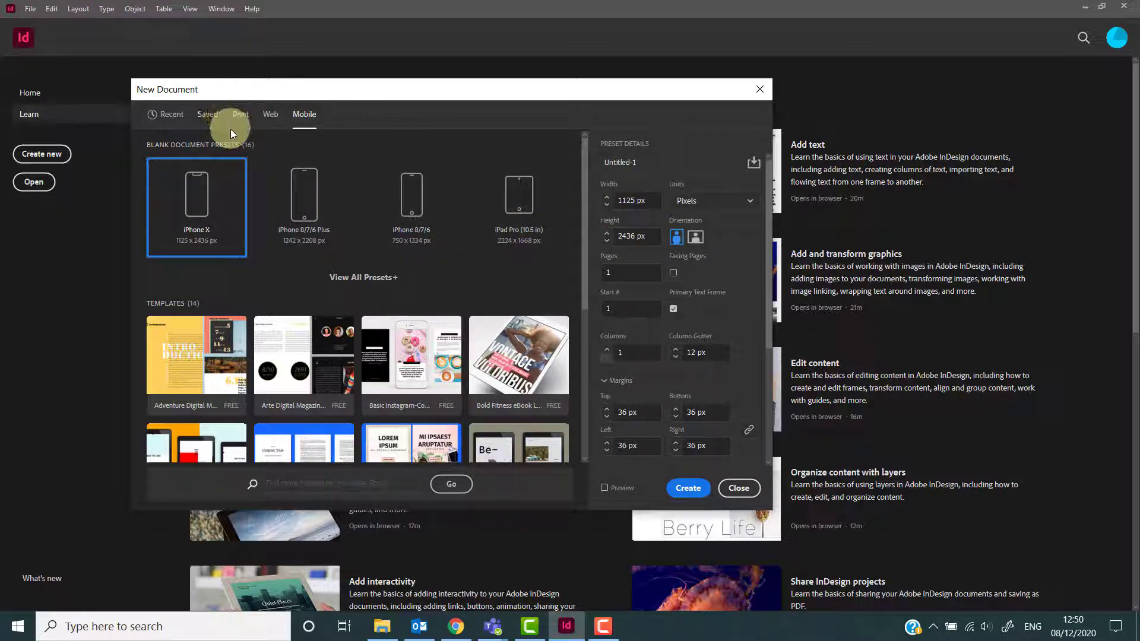
scroll(255, 166, down, 2)
scroll(254, 165, up, 2)
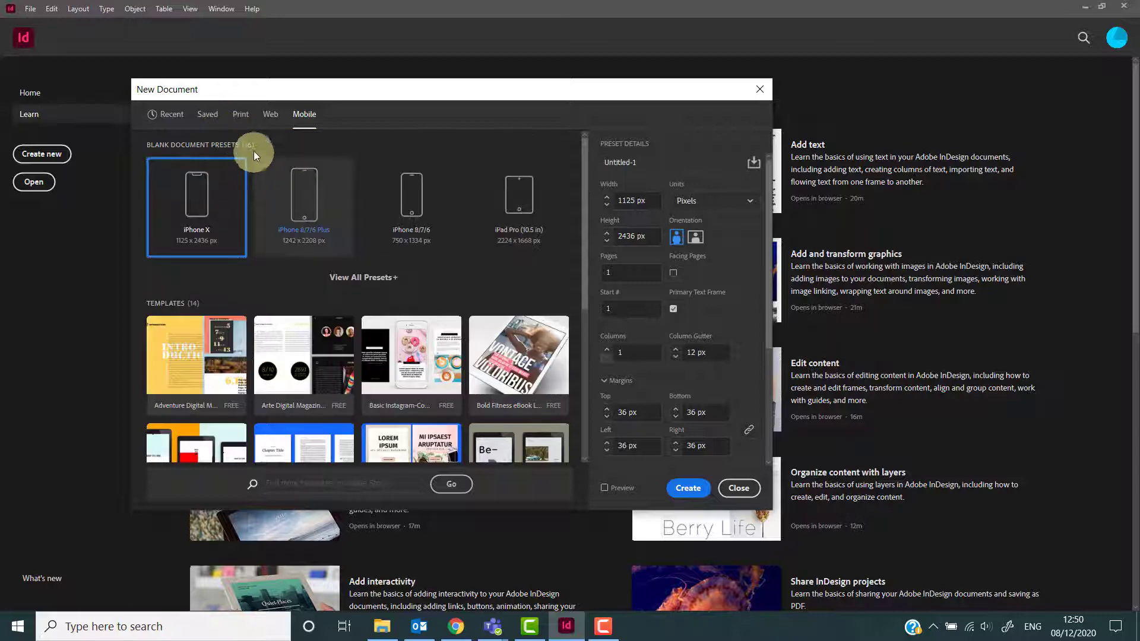
click(242, 117)
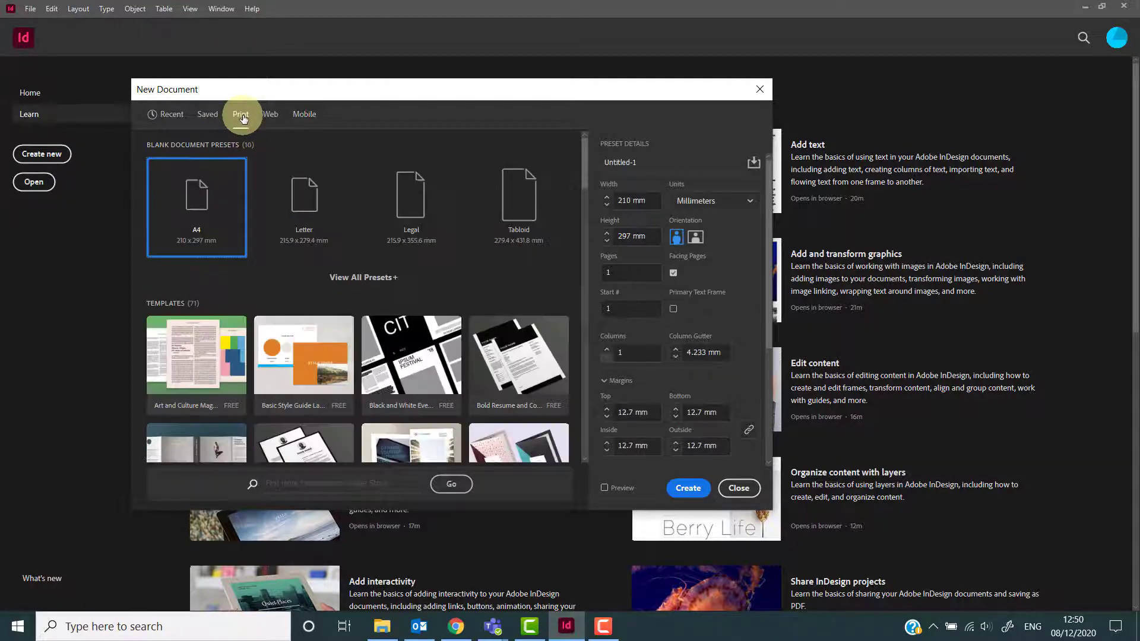
Scroll through the Print templates and select the Basic Style Guide Layout template to view its details.
scroll(373, 239, down, 2)
scroll(372, 239, up, 2)
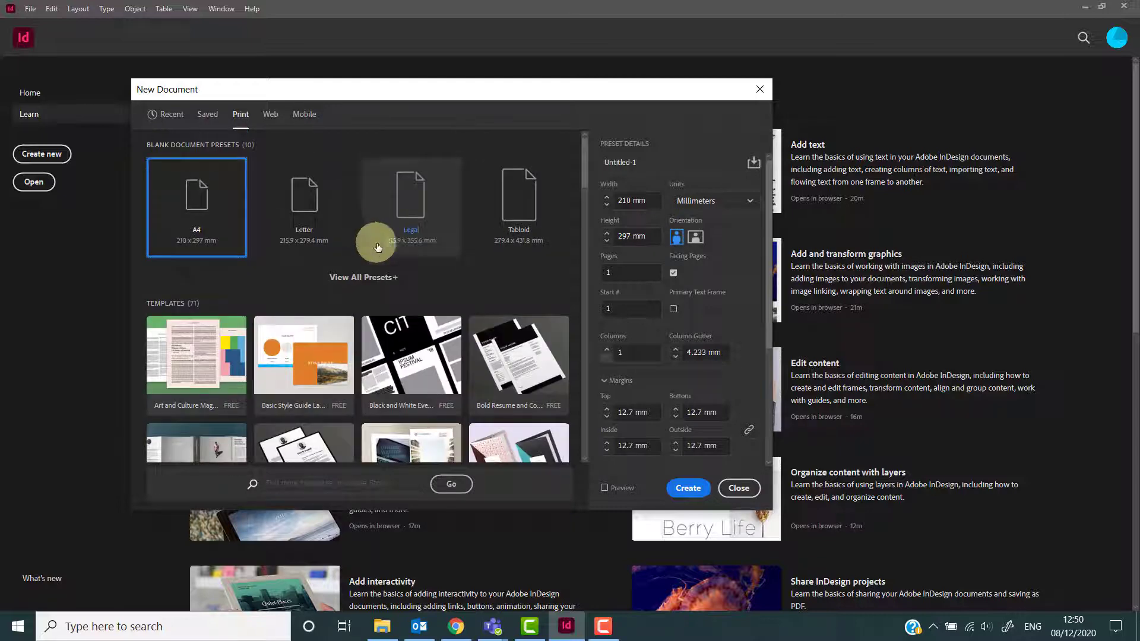
scroll(377, 248, down, 2)
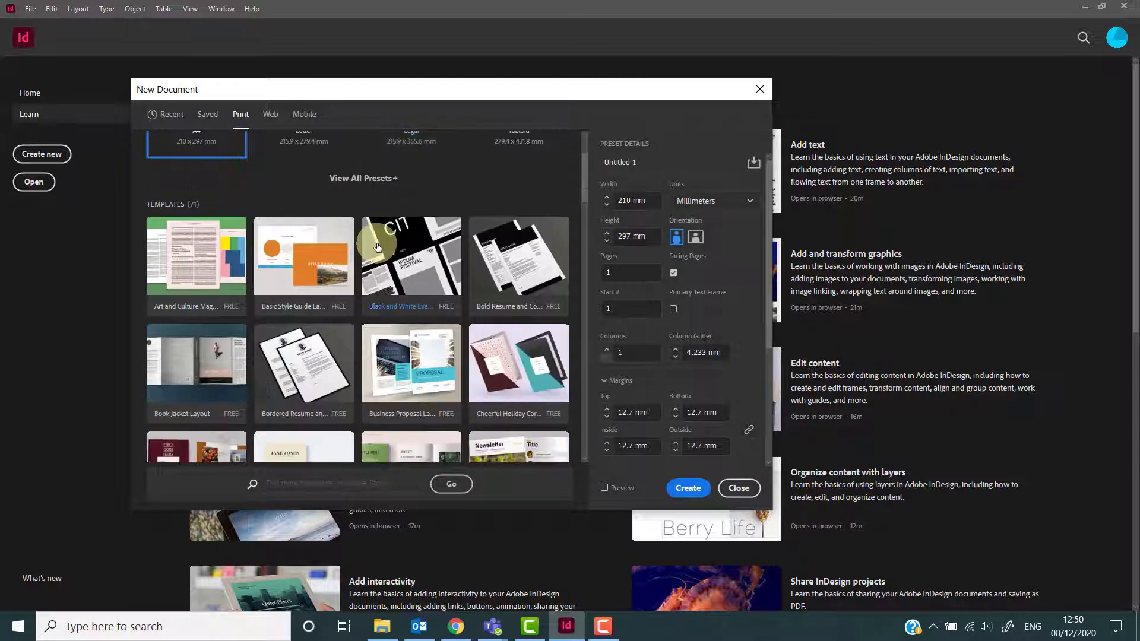
scroll(377, 248, up, 2)
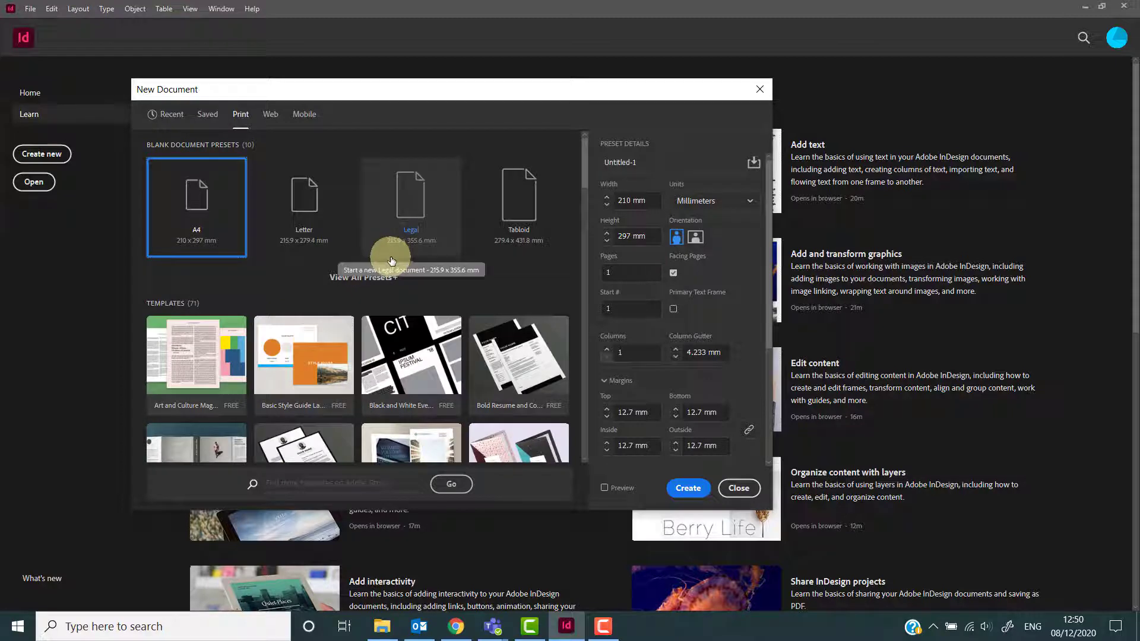
scroll(393, 261, down, 2)
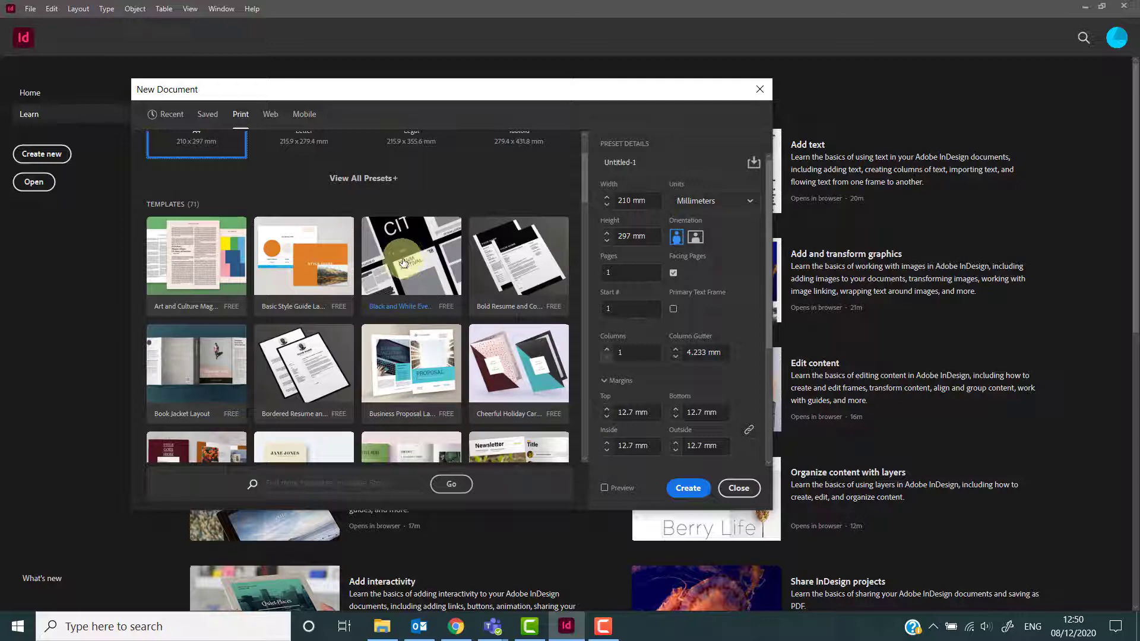
click(319, 276)
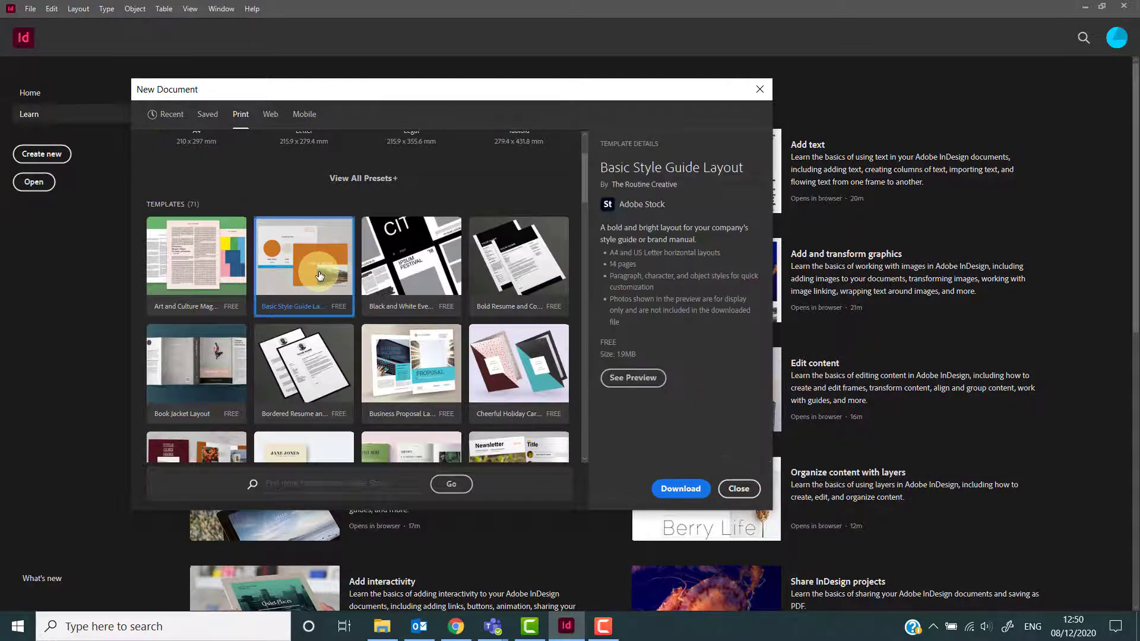
Select the Business Proposal Layout and Colorful Shop Brochure Layout templates to view their details.
scroll(419, 285, down, 2)
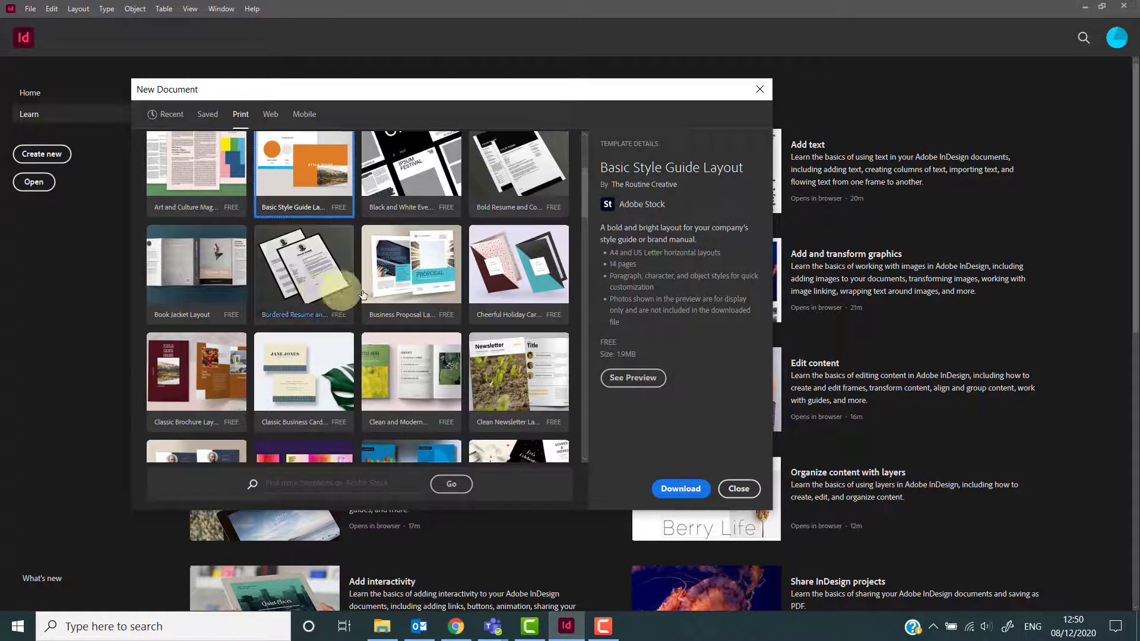
click(426, 294)
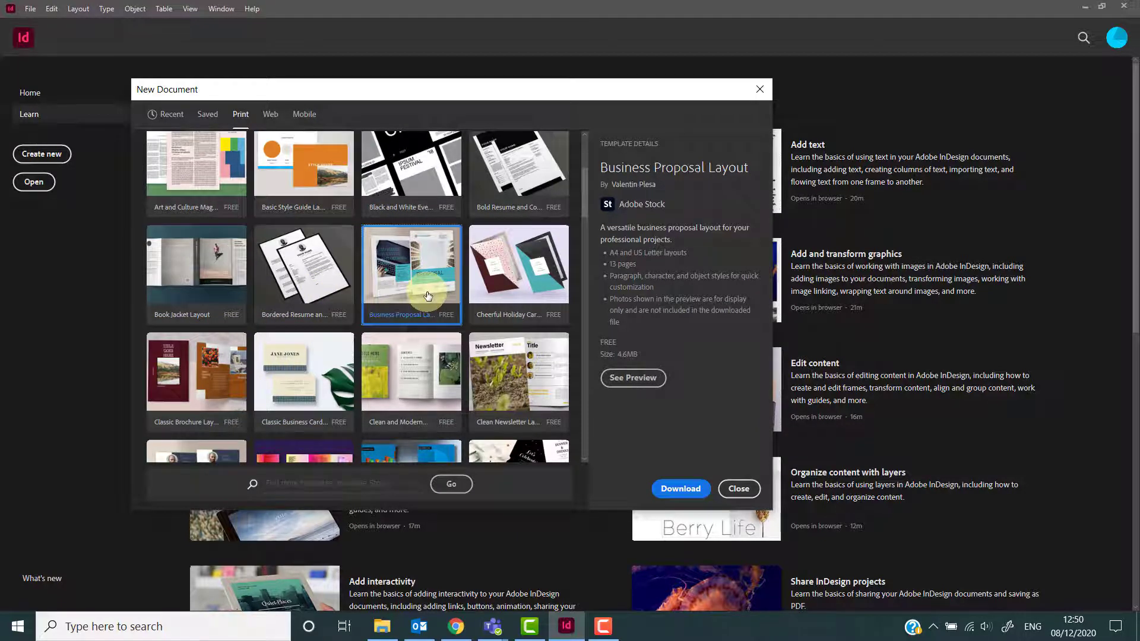
scroll(427, 296, up, 2)
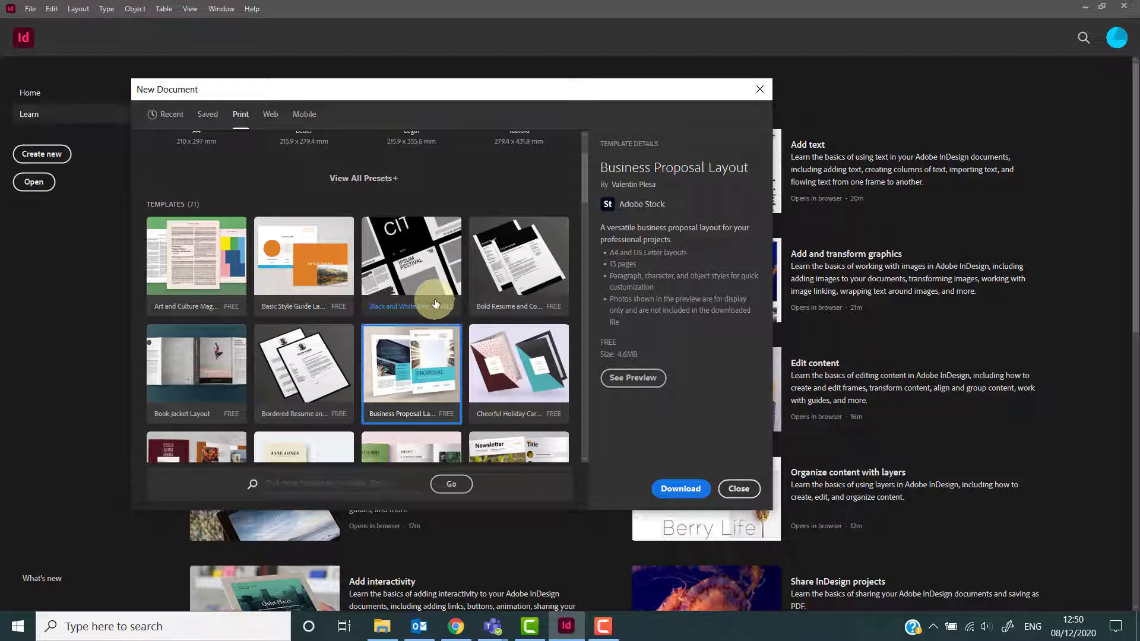
scroll(435, 305, down, 4)
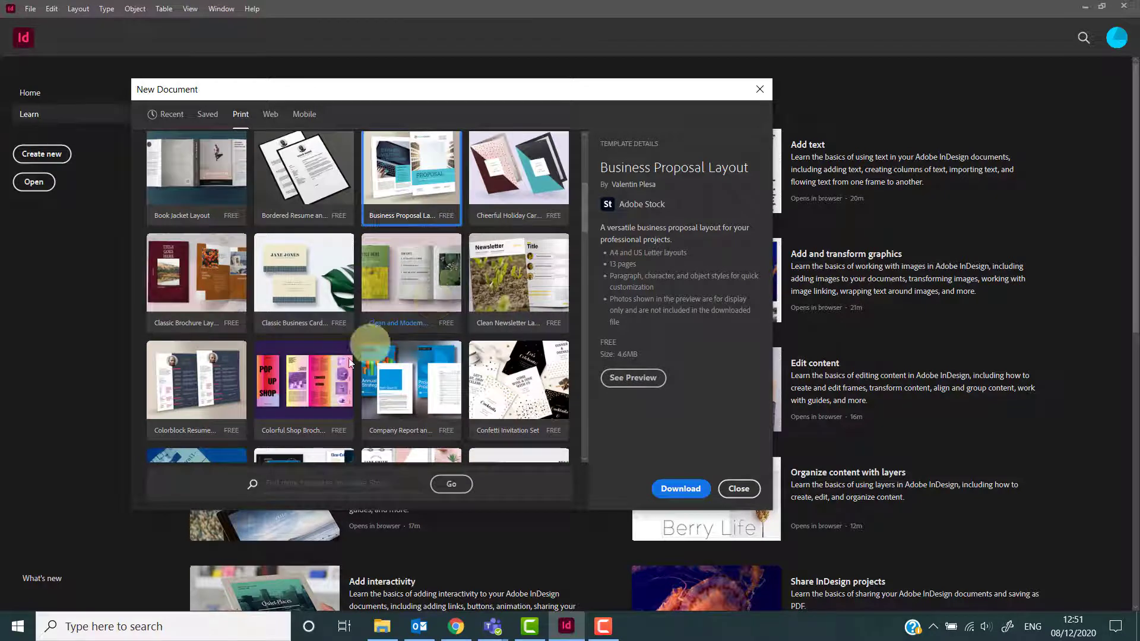
click(347, 386)
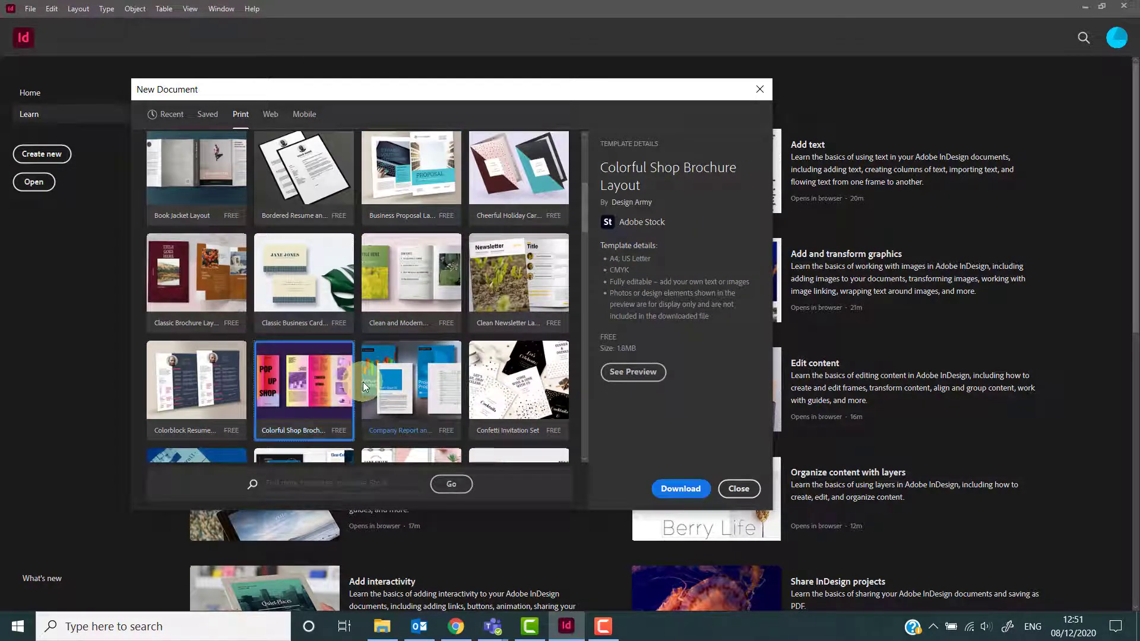
Select the Classic Brochure Layout and Business Proposal Layout templates to view their details.
scroll(360, 385, up, 2)
click(236, 388)
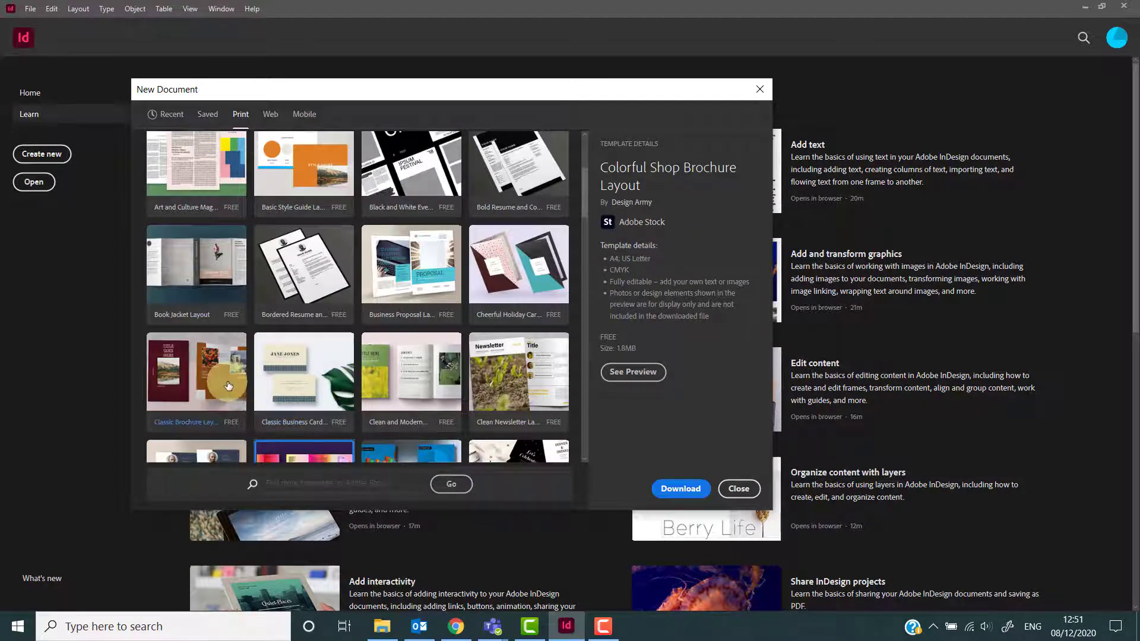
scroll(389, 385, up, 2)
click(389, 384)
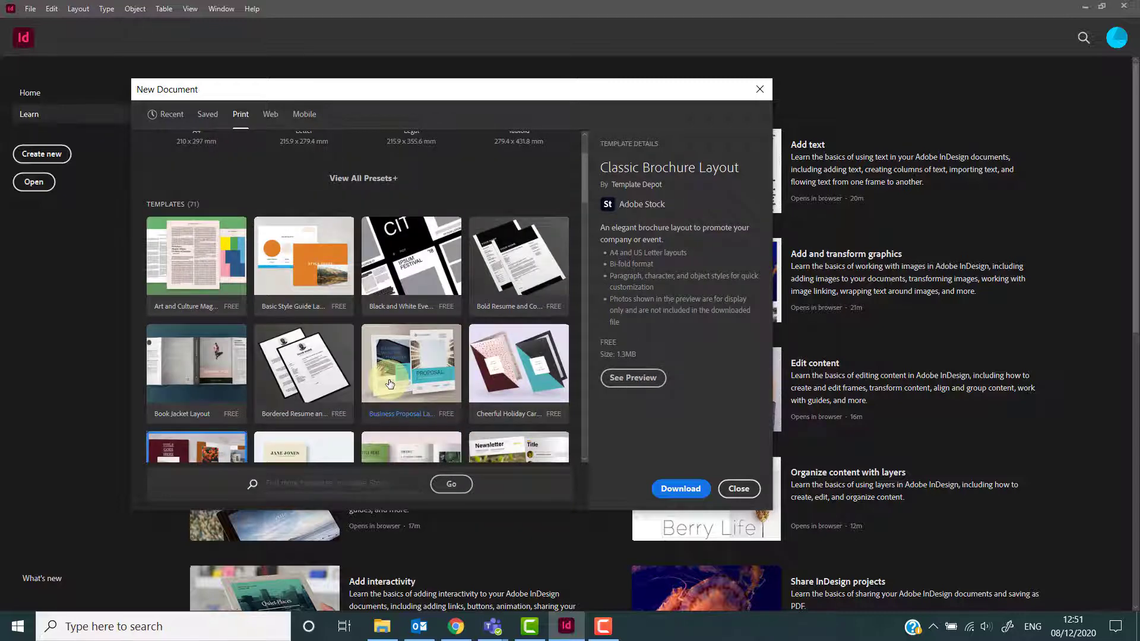
scroll(389, 384, down, 2)
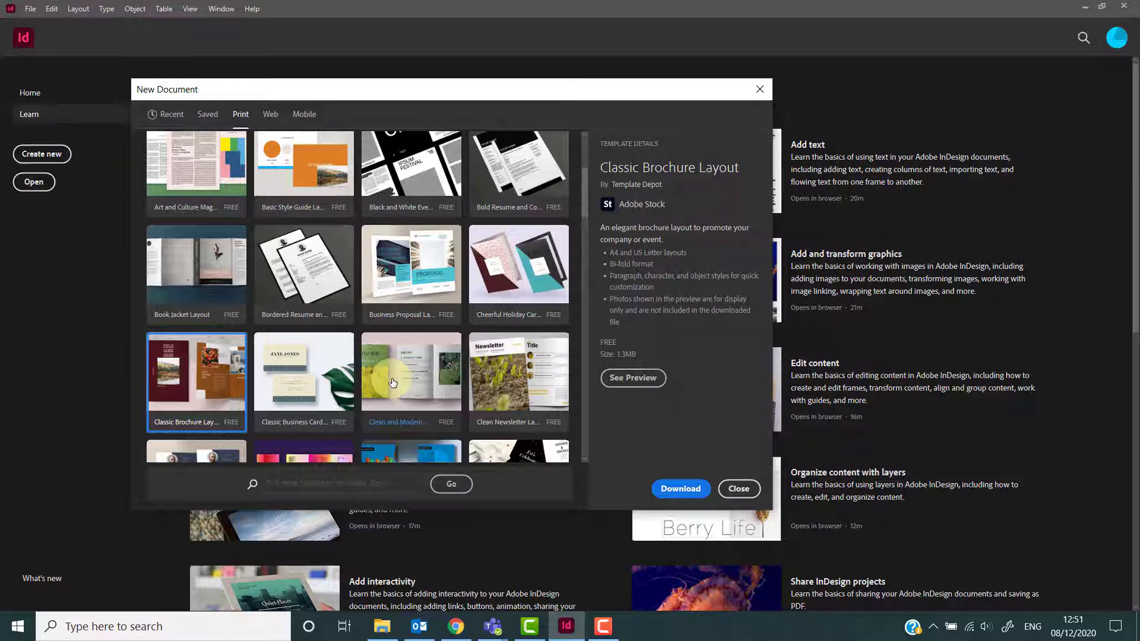
click(412, 291)
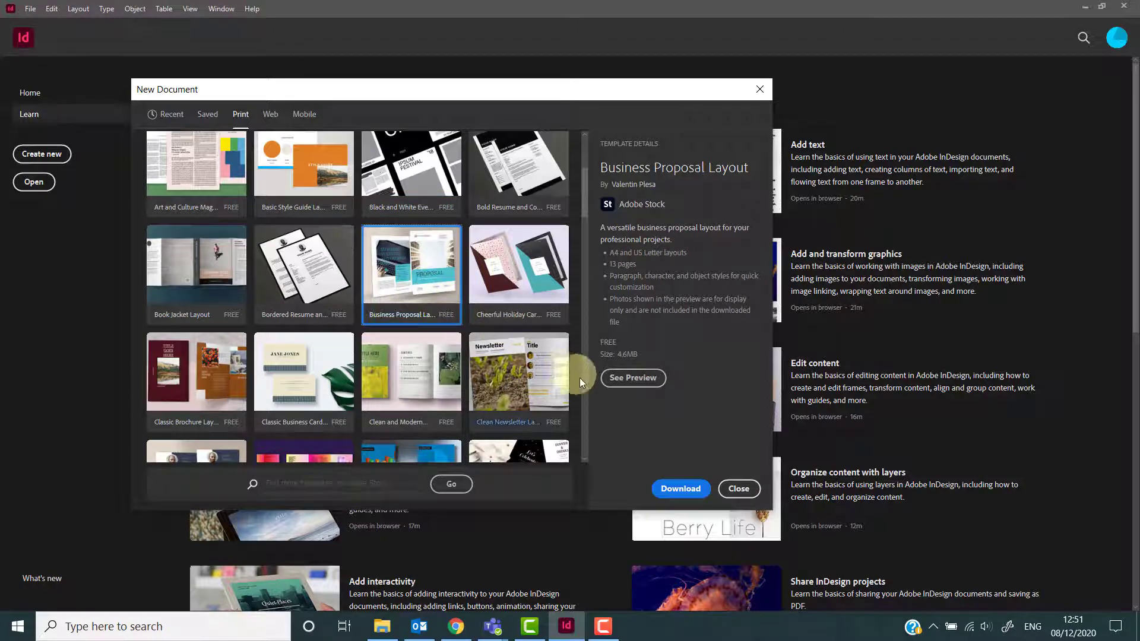
Preview the Business Proposal Layout pages, dismiss the licensing message, and close the preview.
click(614, 381)
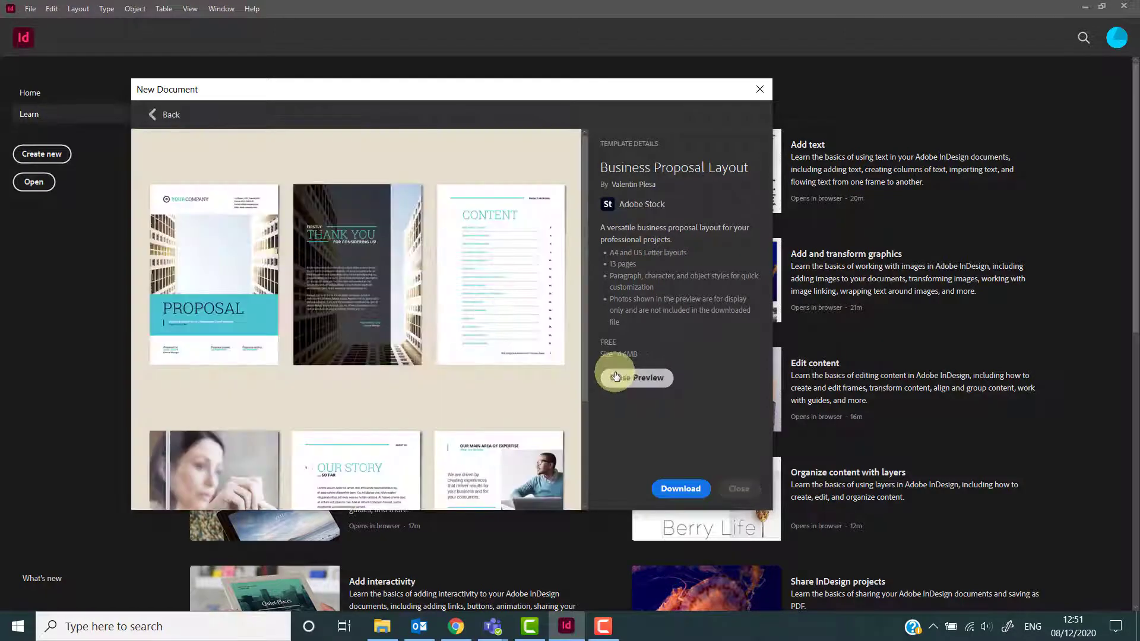
scroll(519, 395, down, 3)
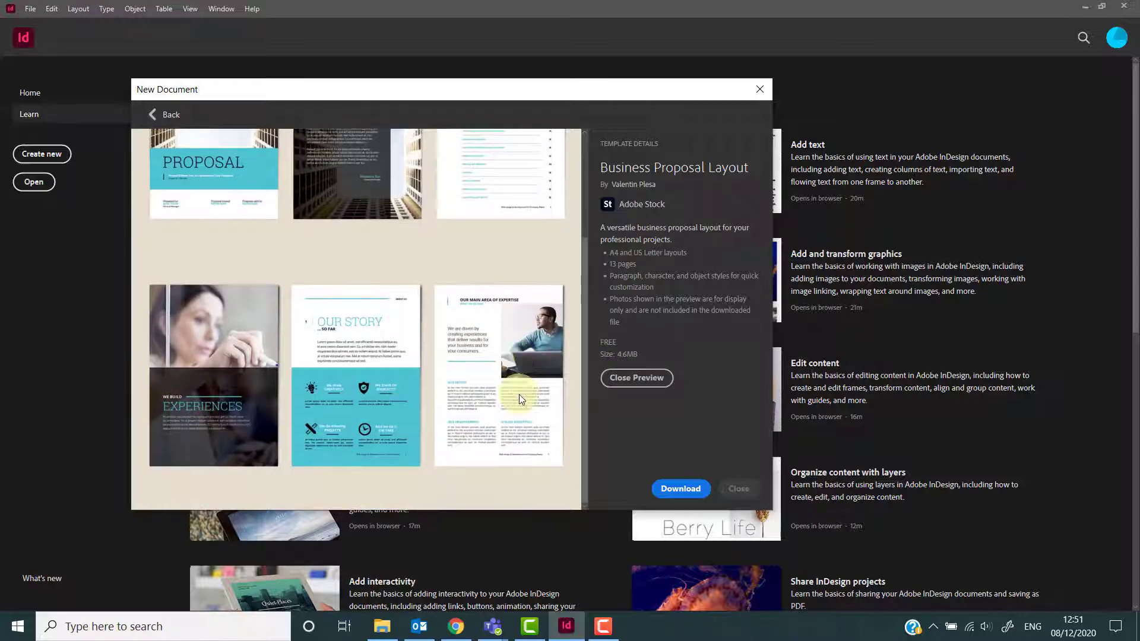
scroll(519, 395, up, 3)
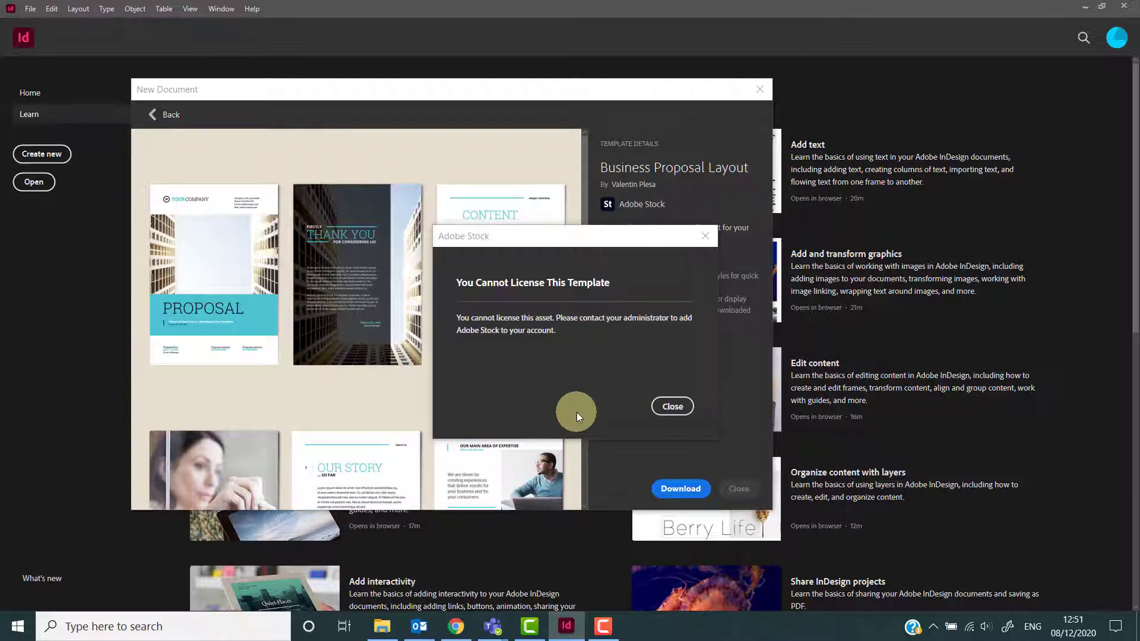
click(672, 407)
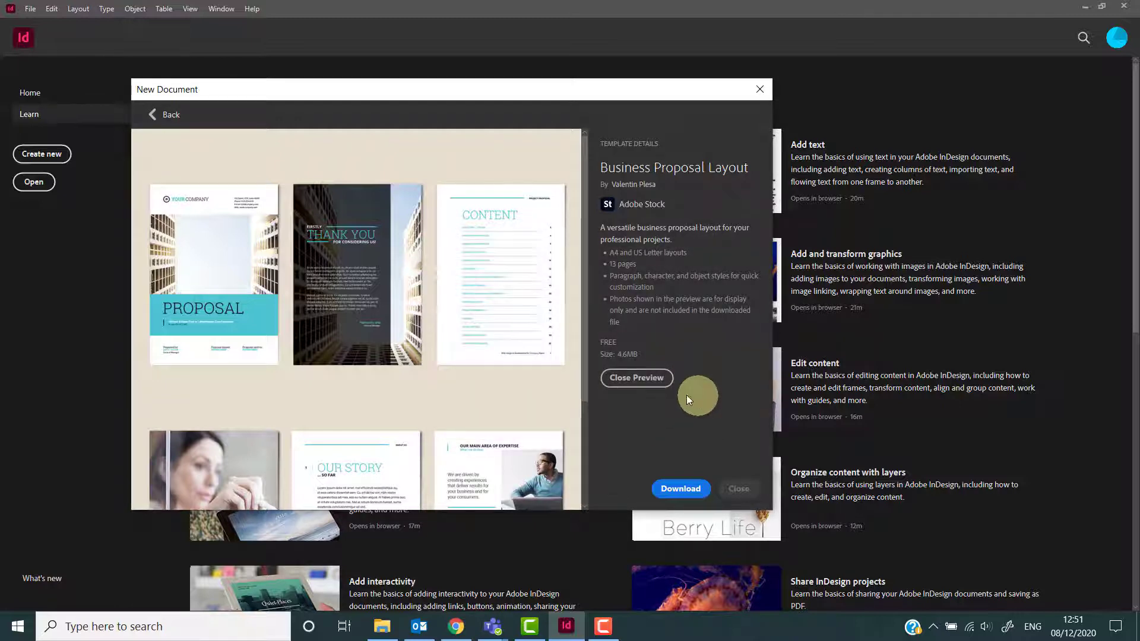
click(640, 383)
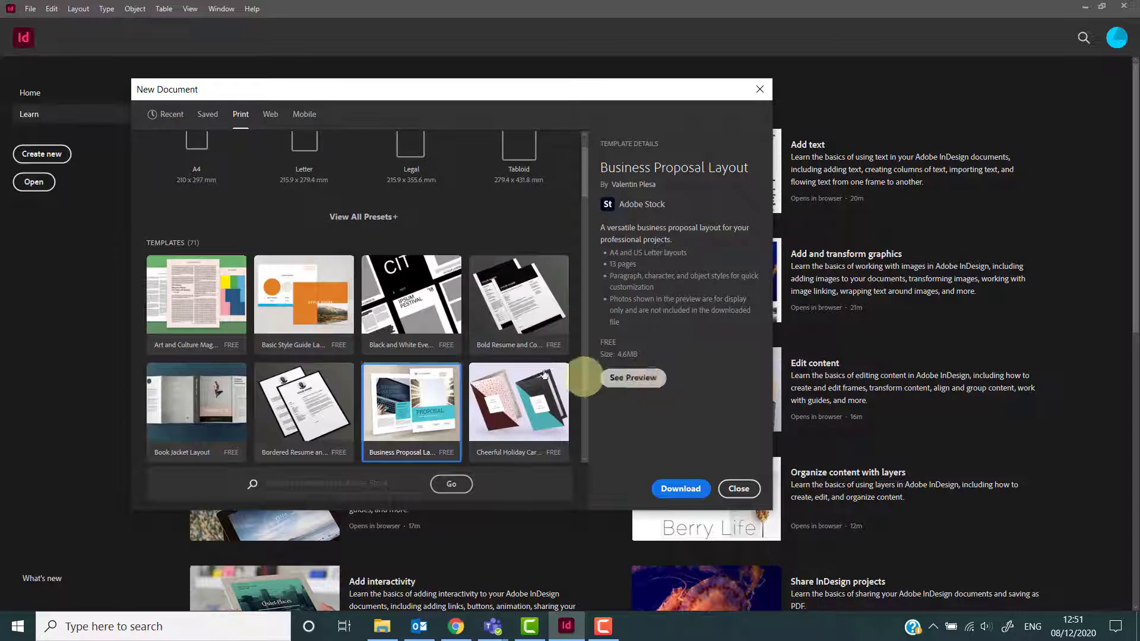
Return to the Print blank document presets and select the A4 preset.
scroll(502, 385, up, 2)
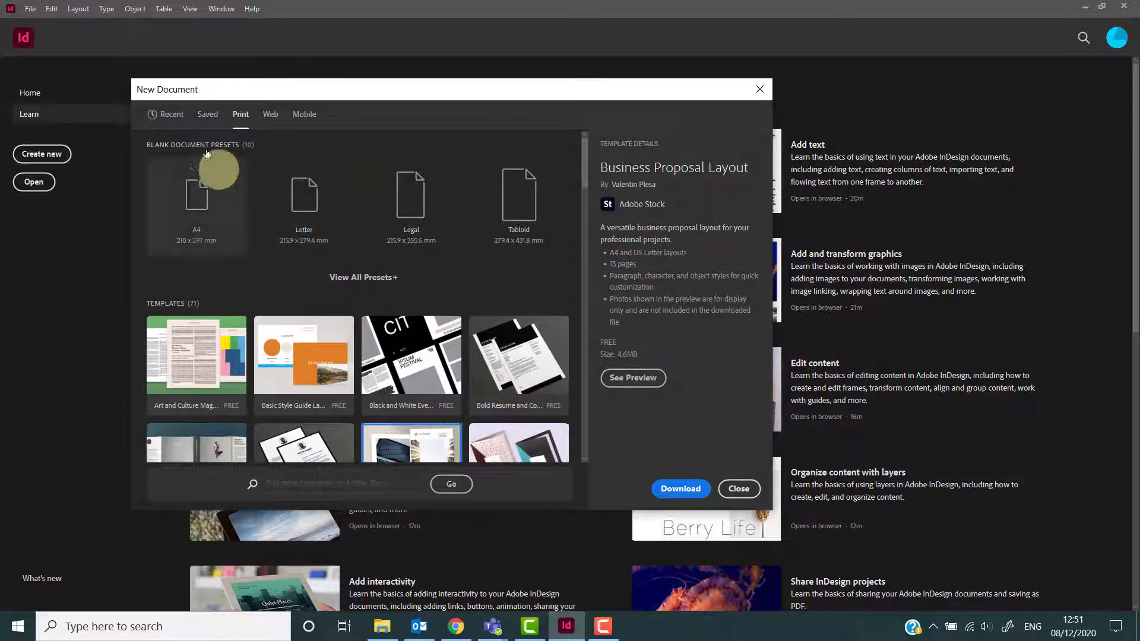
click(172, 117)
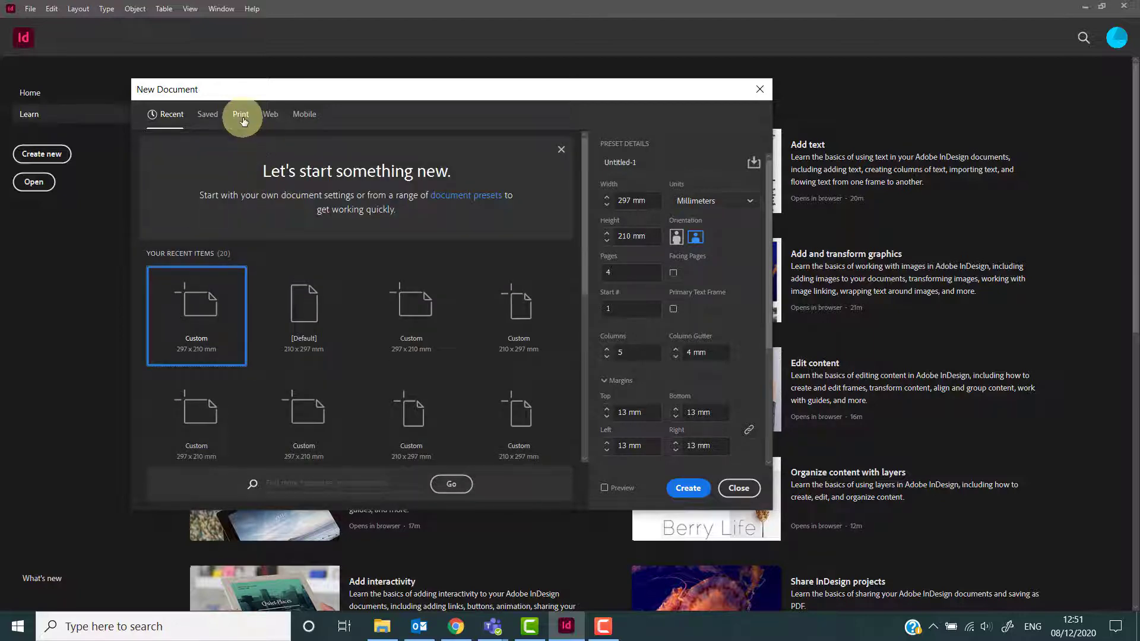
click(369, 281)
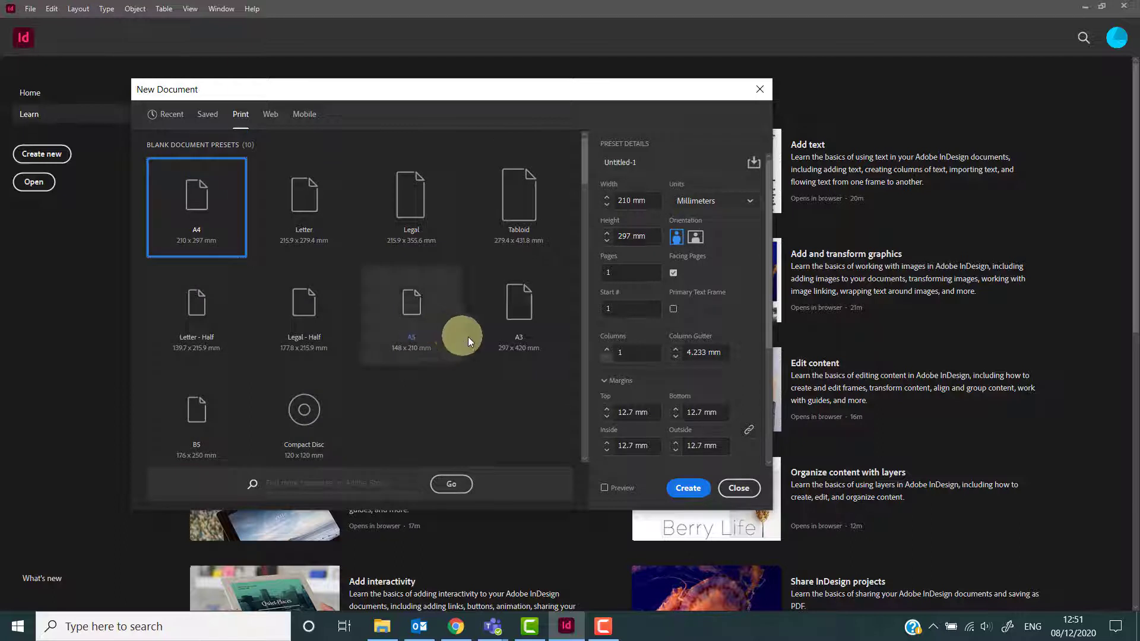
click(507, 321)
click(203, 217)
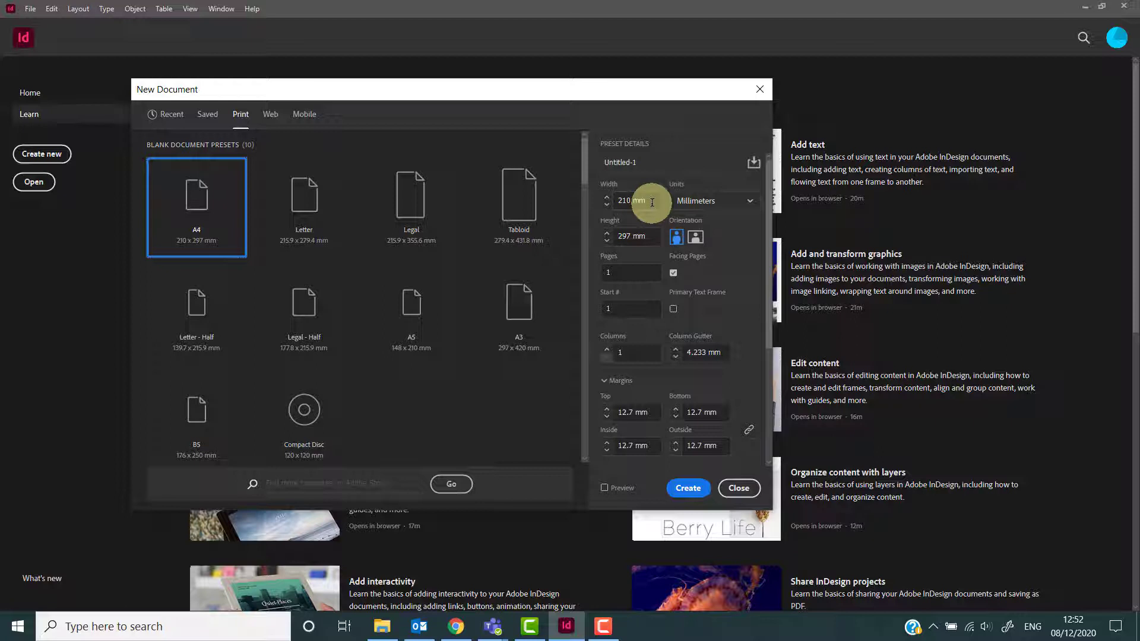
Name the new document gd-y1-proj-v1.
drag(652, 161, 592, 161)
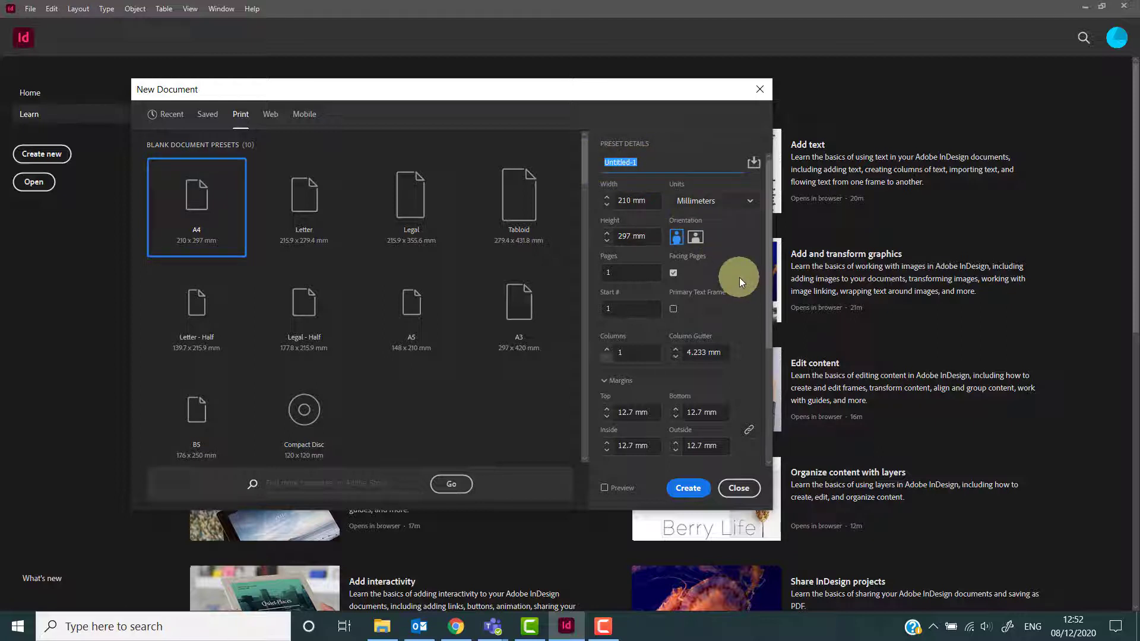
text(gd-y1-proj-v1)
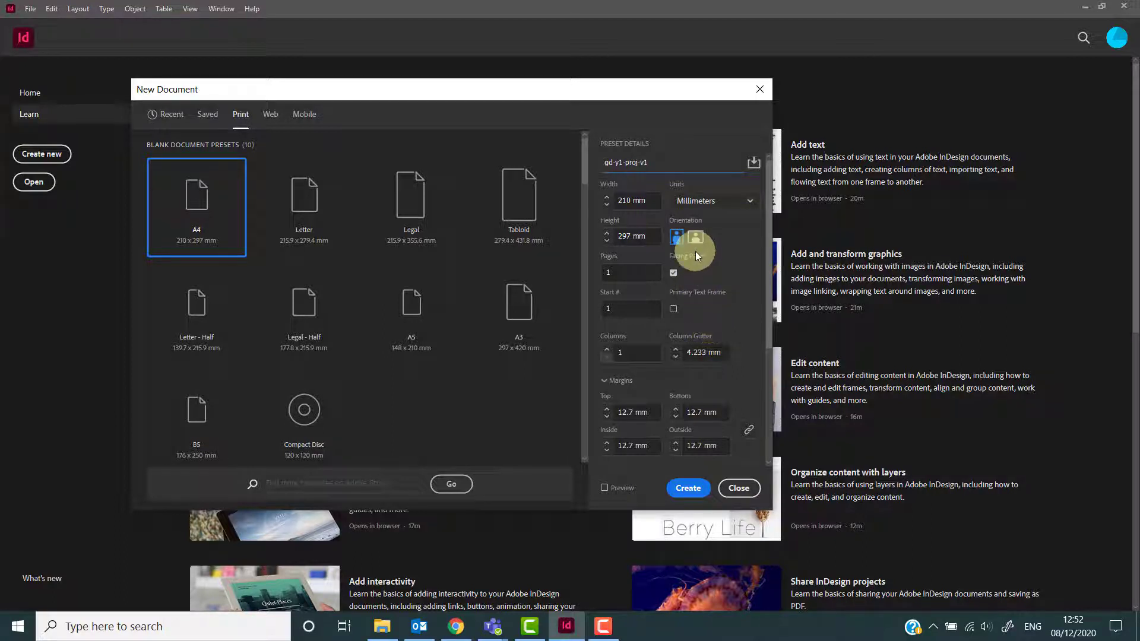
Switch the page orientation to landscape.
click(623, 200)
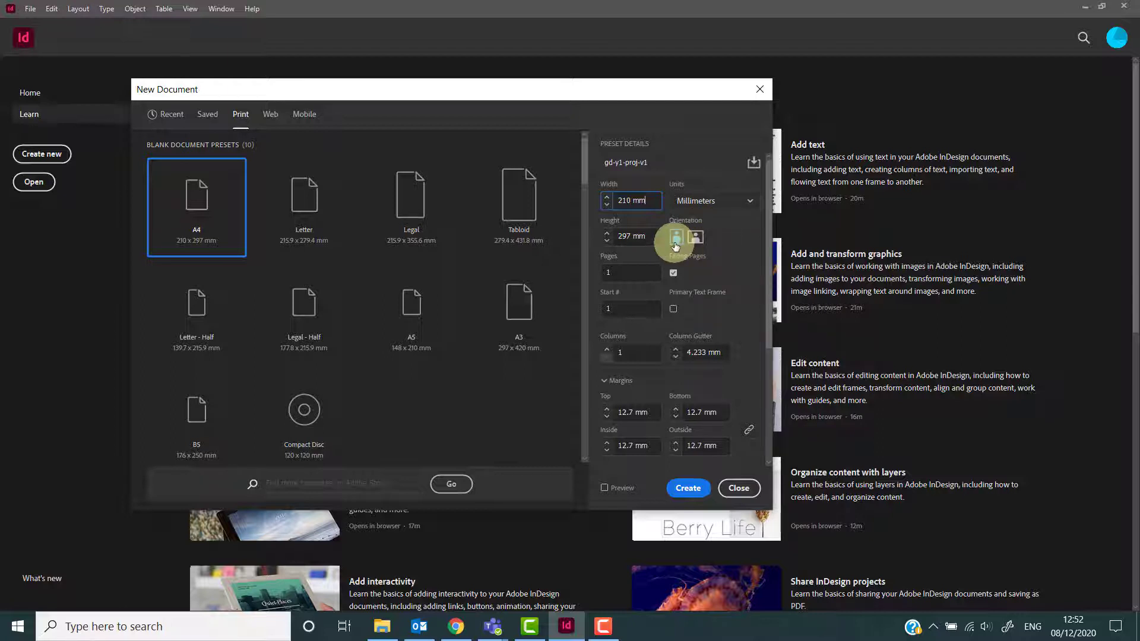
click(696, 239)
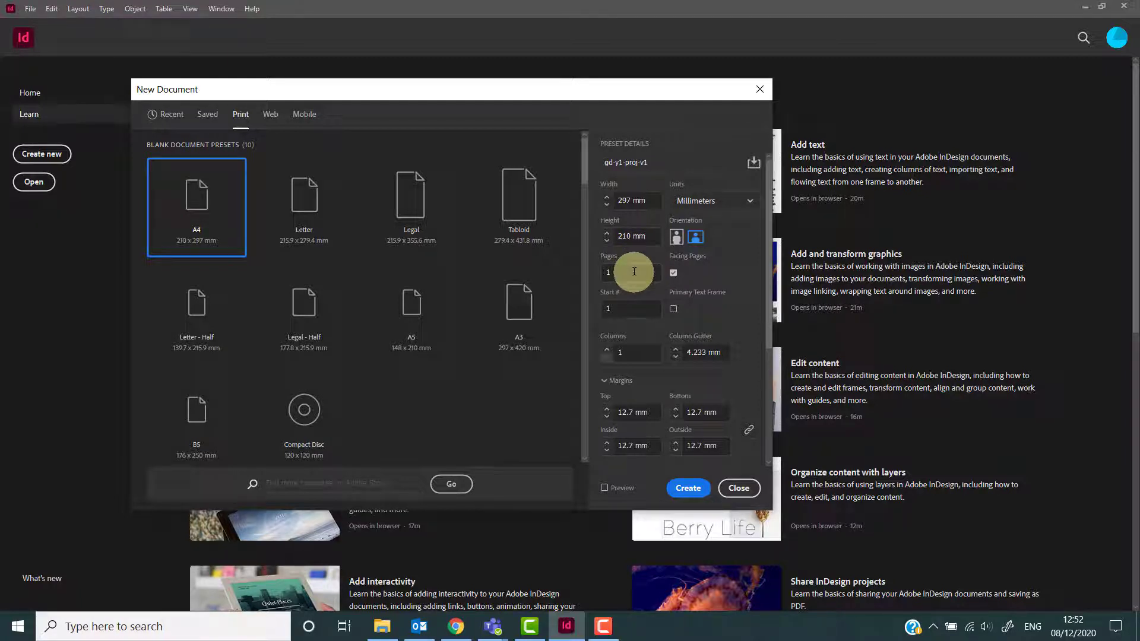
Set the number of pages to 4 and turn off Facing Pages.
drag(631, 268, 596, 274)
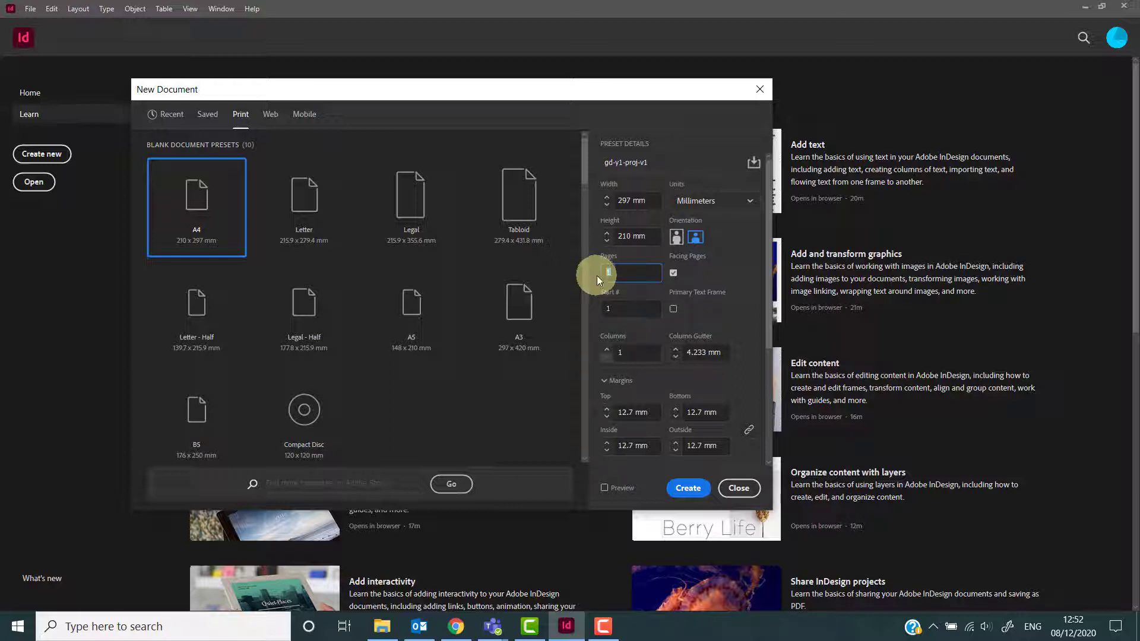
text(4)
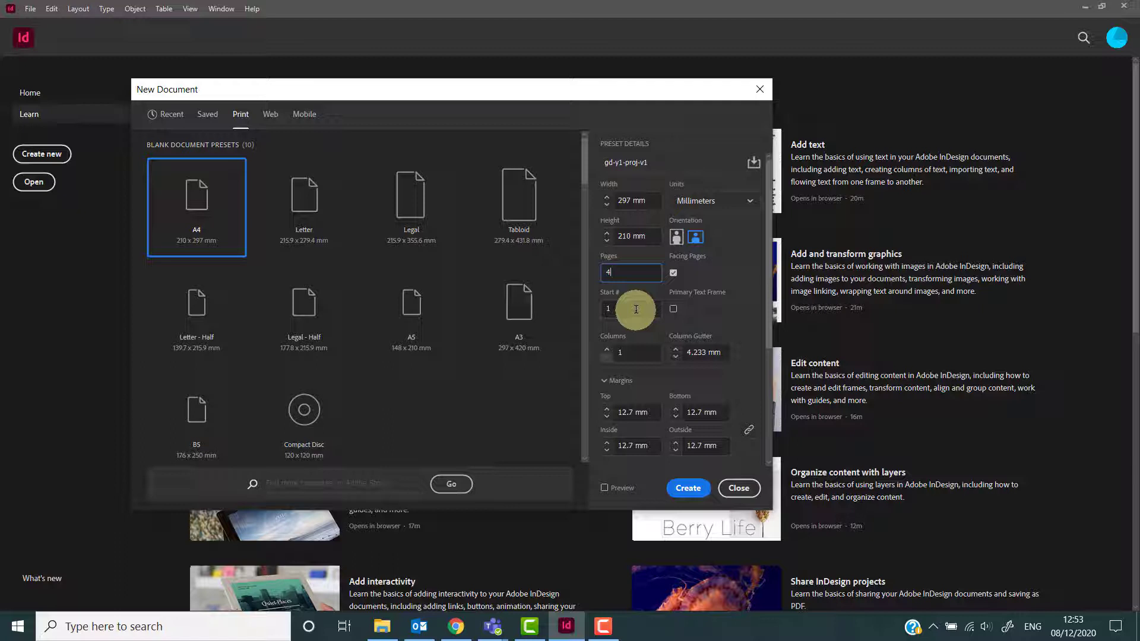
click(673, 273)
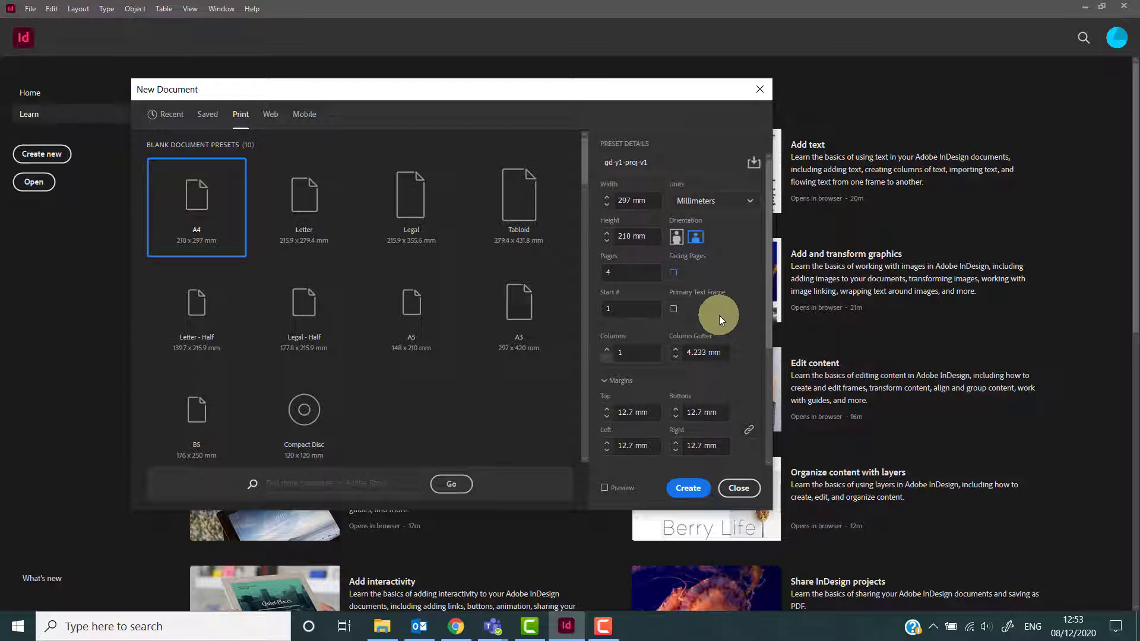
Enable the document preview and move the New Document dialog aside to see the page.
scroll(721, 319, down, 3)
scroll(720, 318, up, 1)
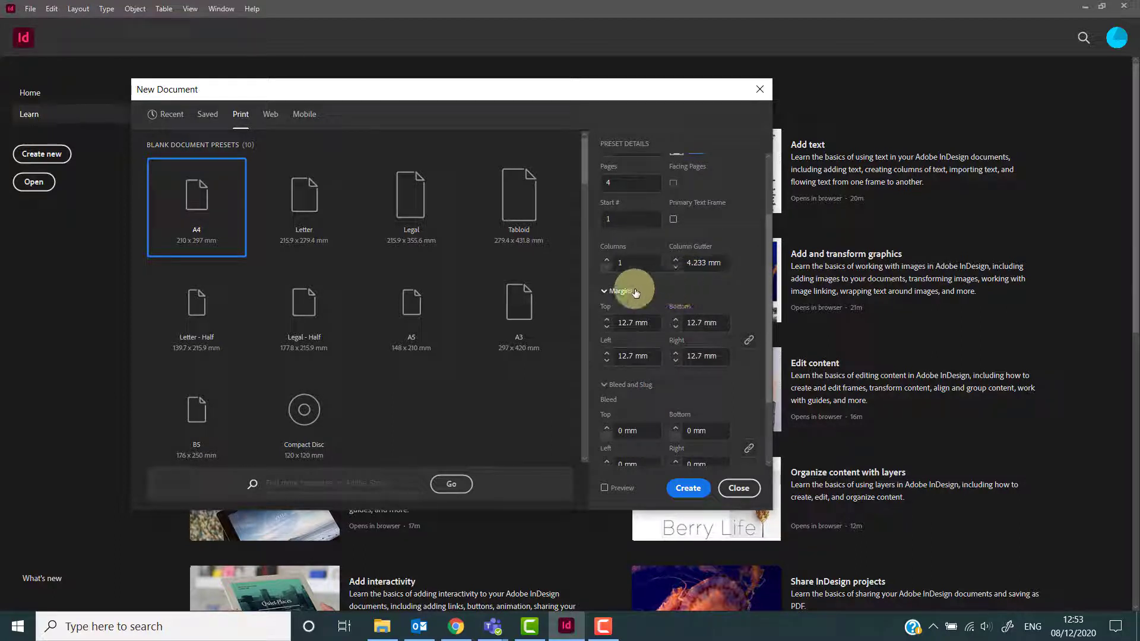
click(605, 489)
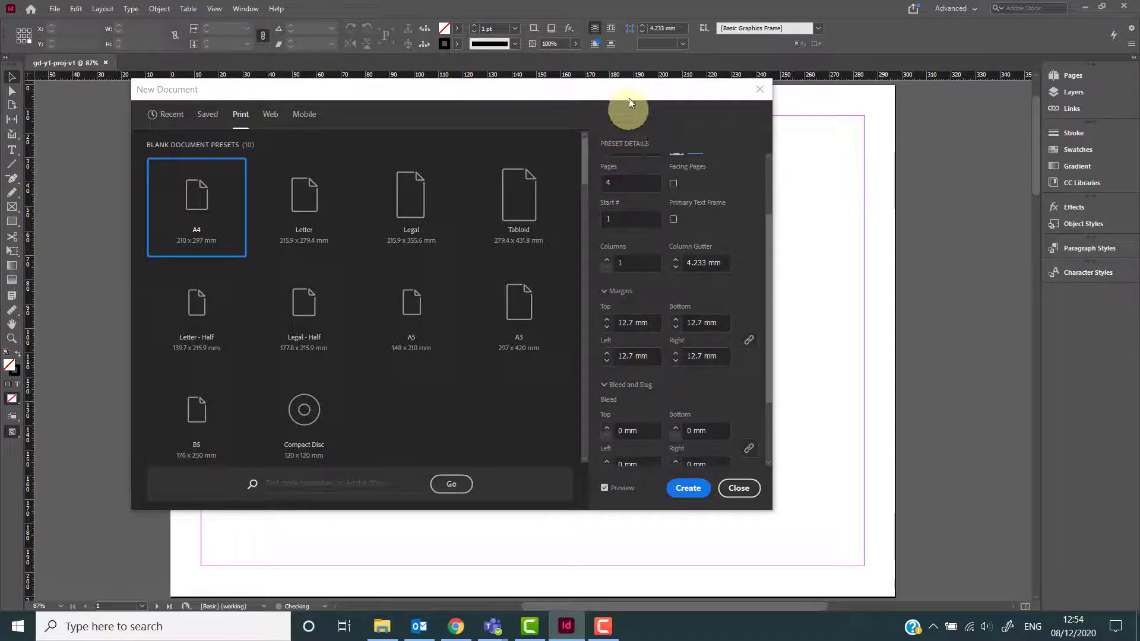
click(665, 93)
drag(666, 94, 215, 108)
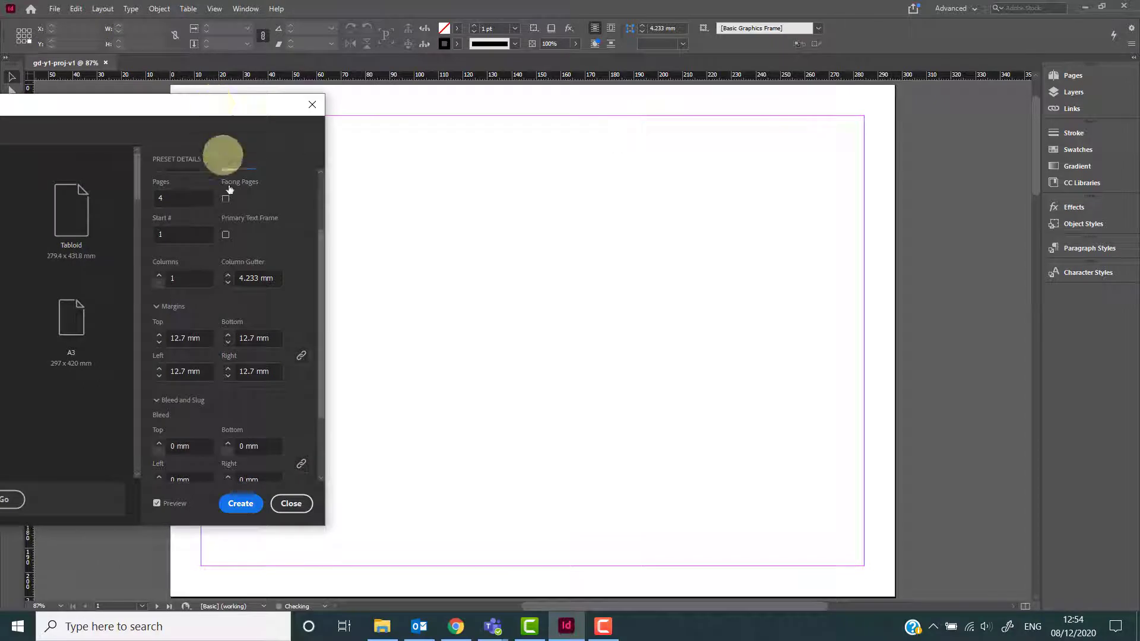
Set the columns to 5 with a 4 mm column gutter.
click(158, 275)
click(158, 276)
click(159, 276)
click(160, 284)
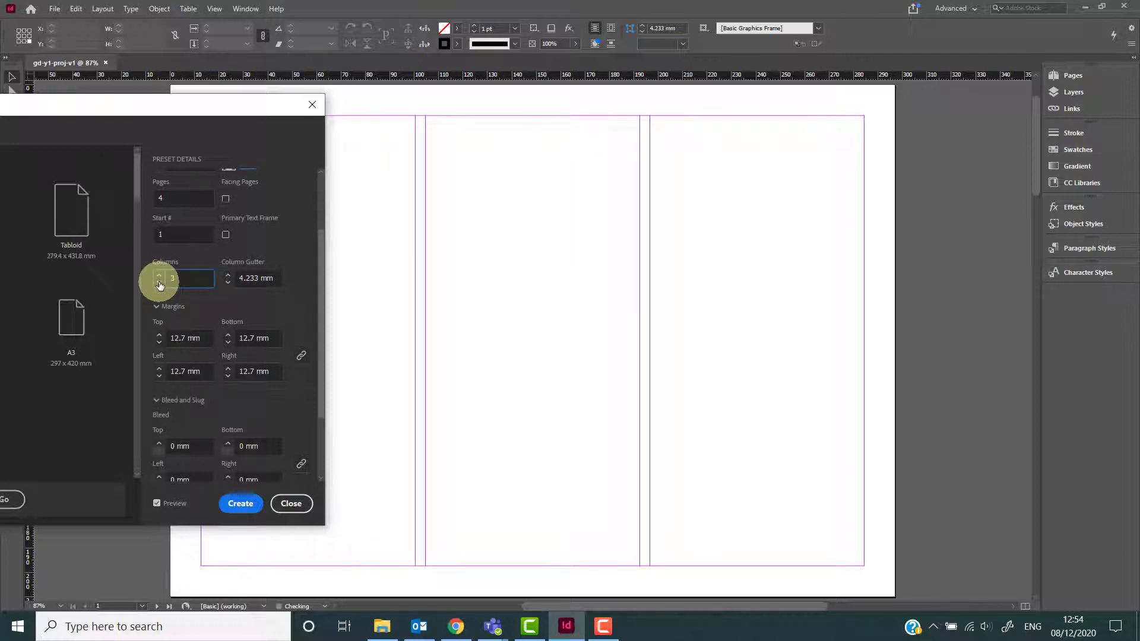
click(160, 284)
click(159, 284)
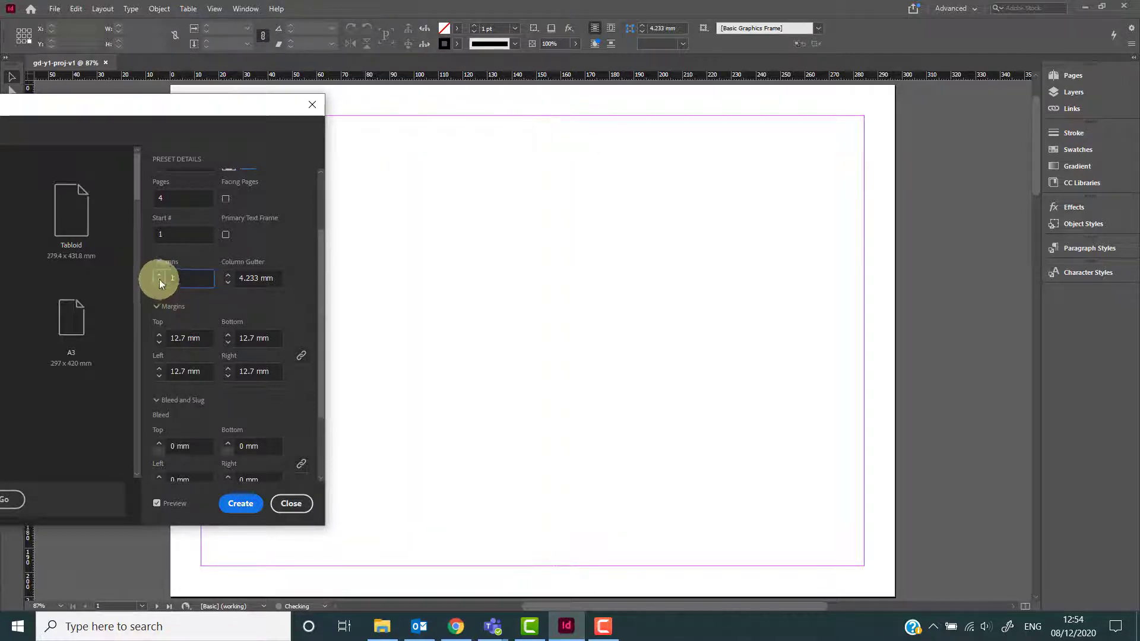
click(158, 275)
click(158, 276)
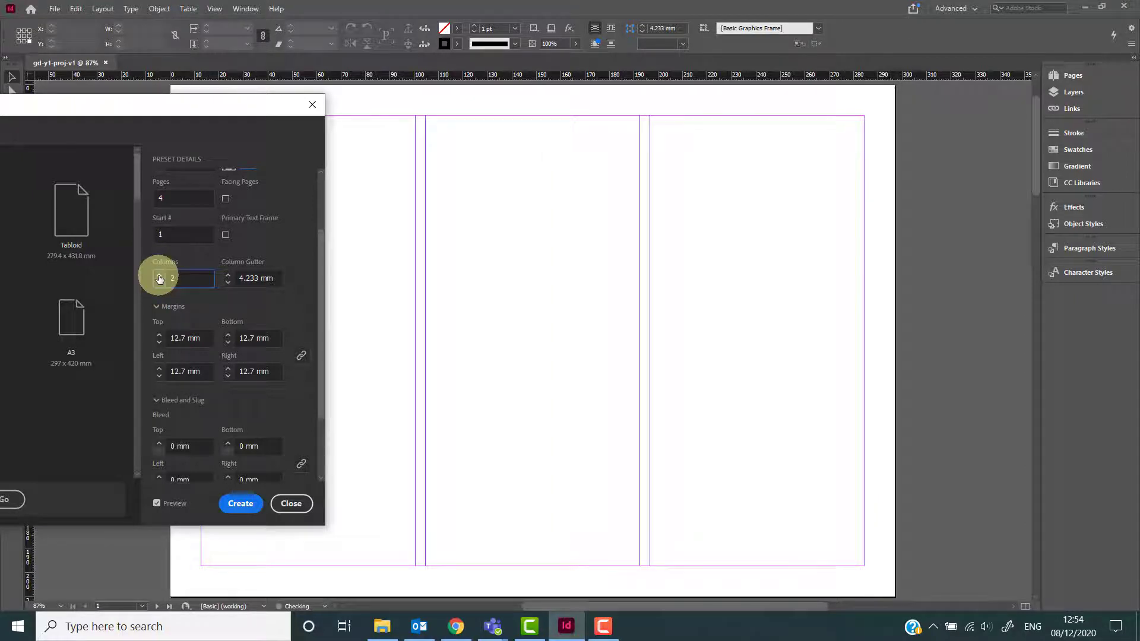
click(160, 277)
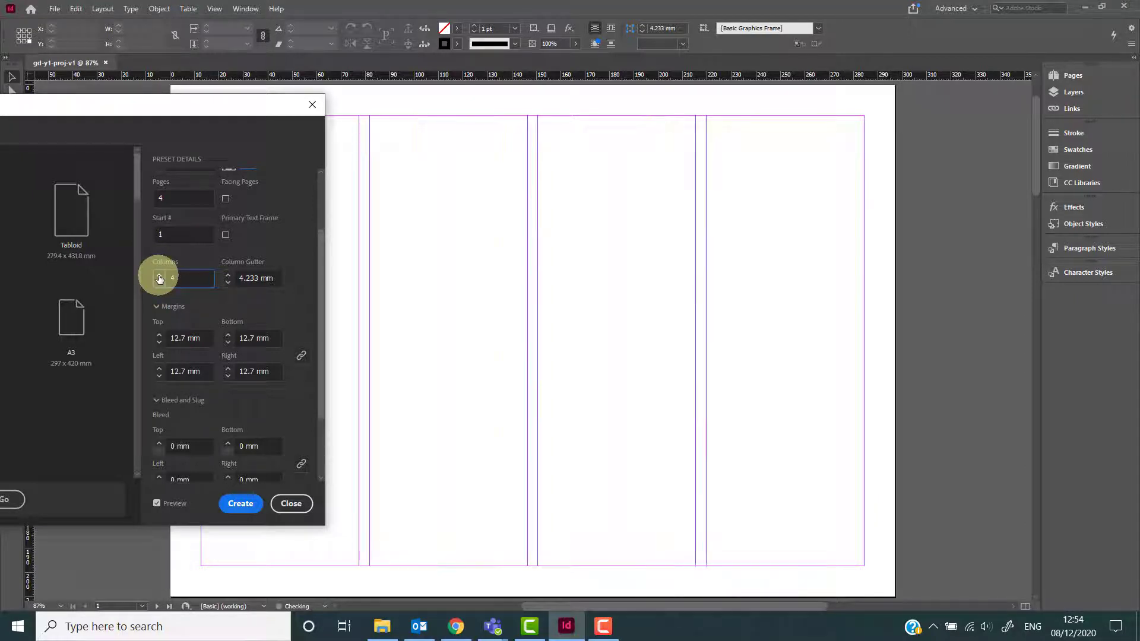
click(159, 276)
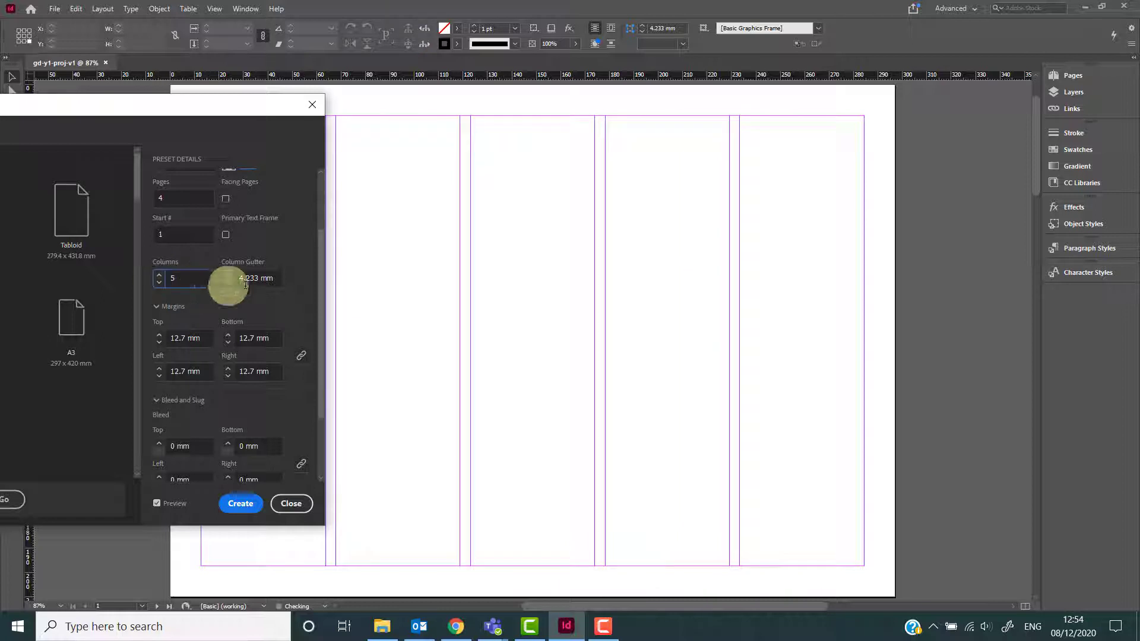
drag(269, 277, 216, 279)
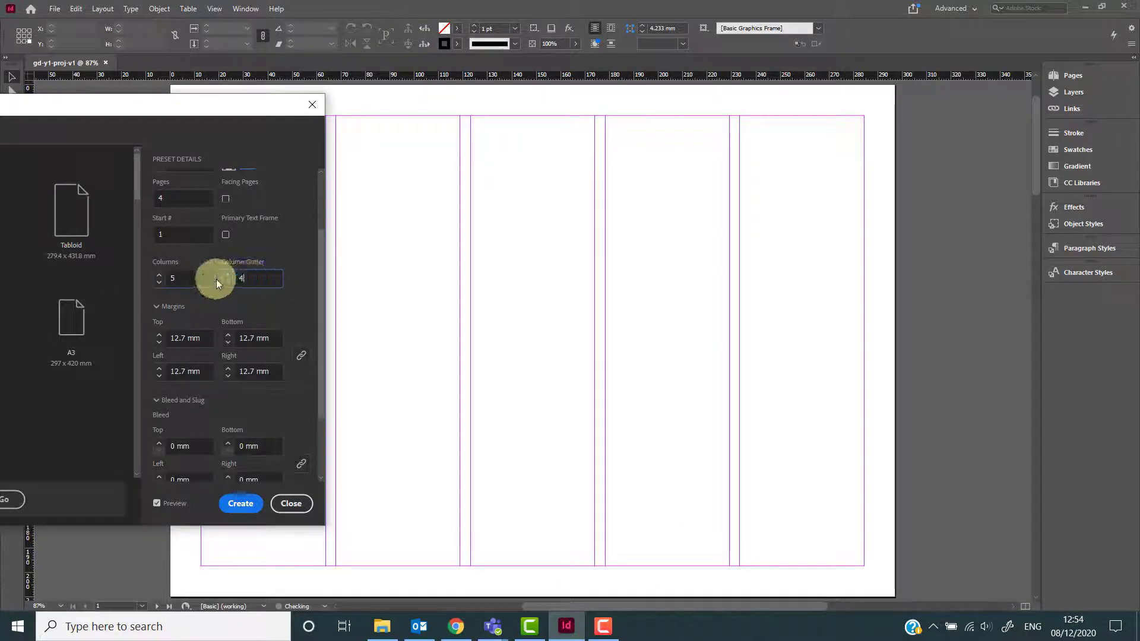
text(4)
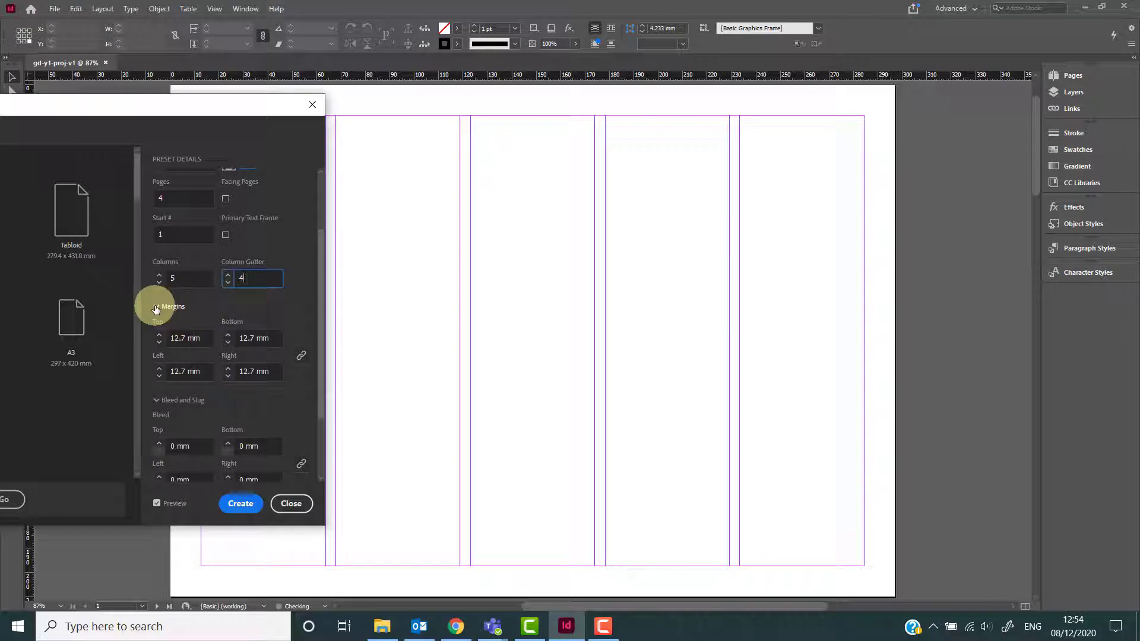
Set the top margin to 12.7 mm and link all margins to the same value.
click(254, 311)
scroll(254, 311, down, 3)
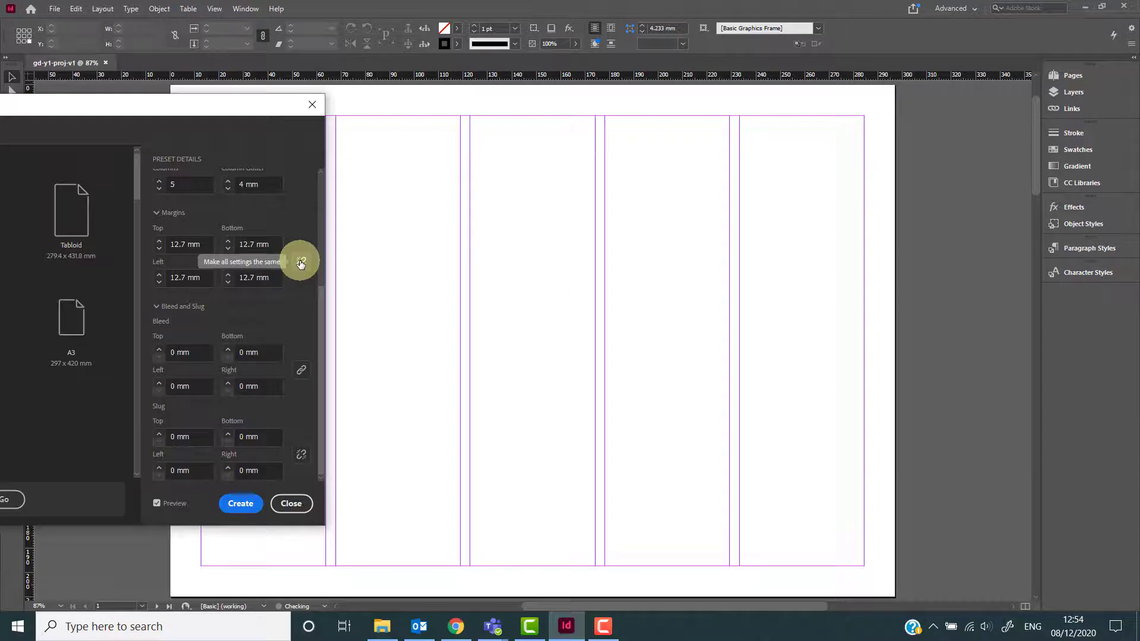
click(159, 253)
click(160, 249)
click(159, 250)
click(159, 250)
click(159, 249)
click(159, 249)
click(159, 242)
click(159, 242)
click(159, 242)
click(160, 242)
click(159, 242)
click(159, 242)
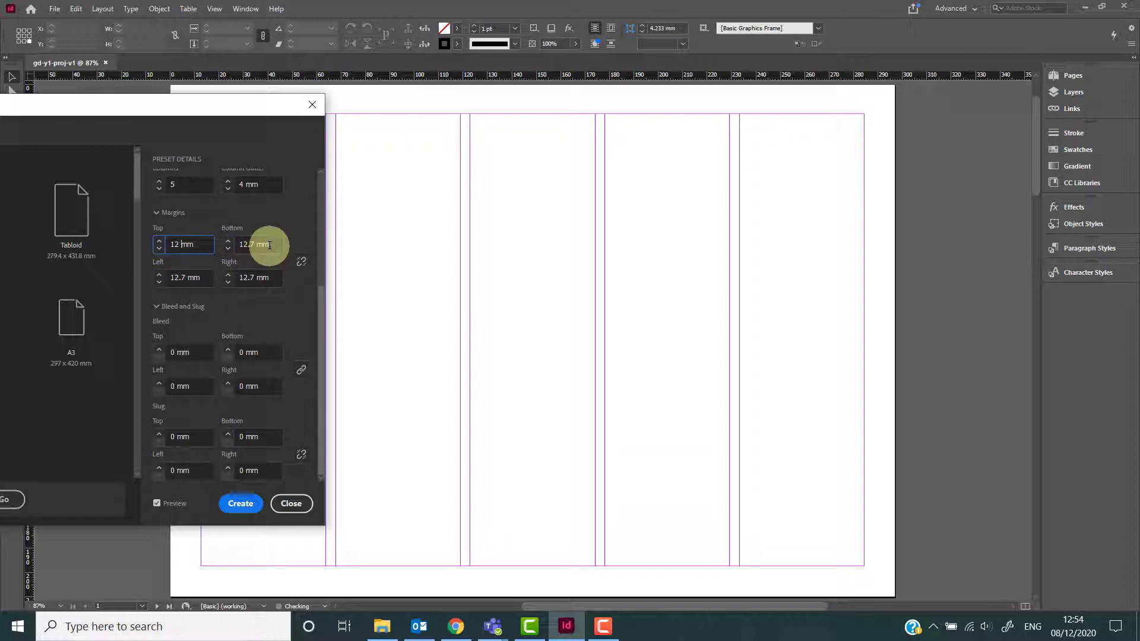
text(.7)
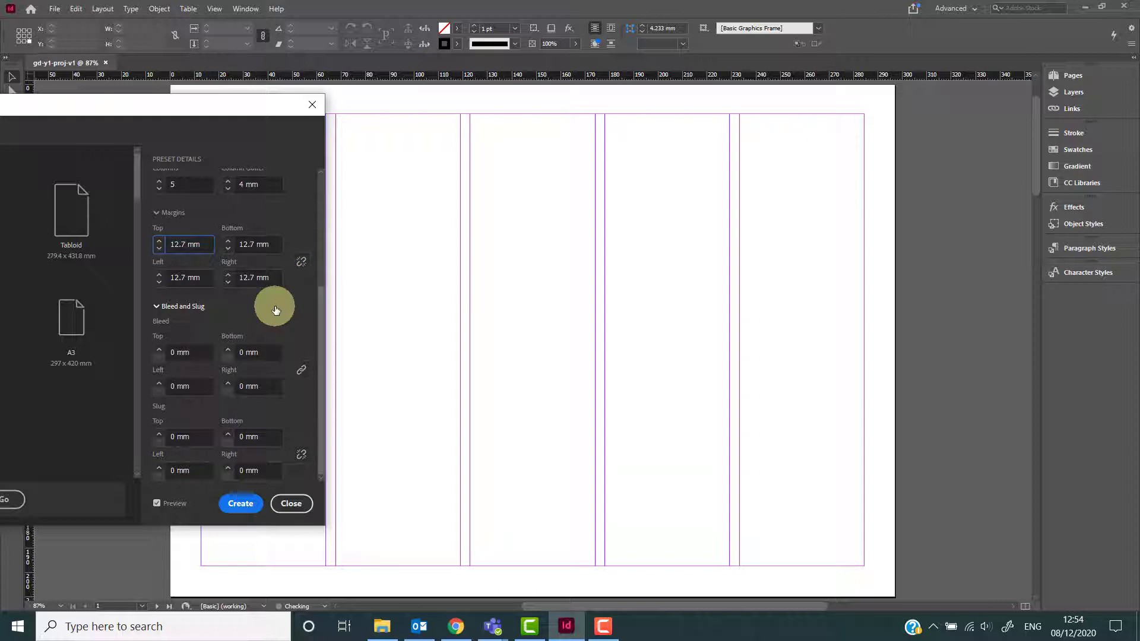
click(301, 262)
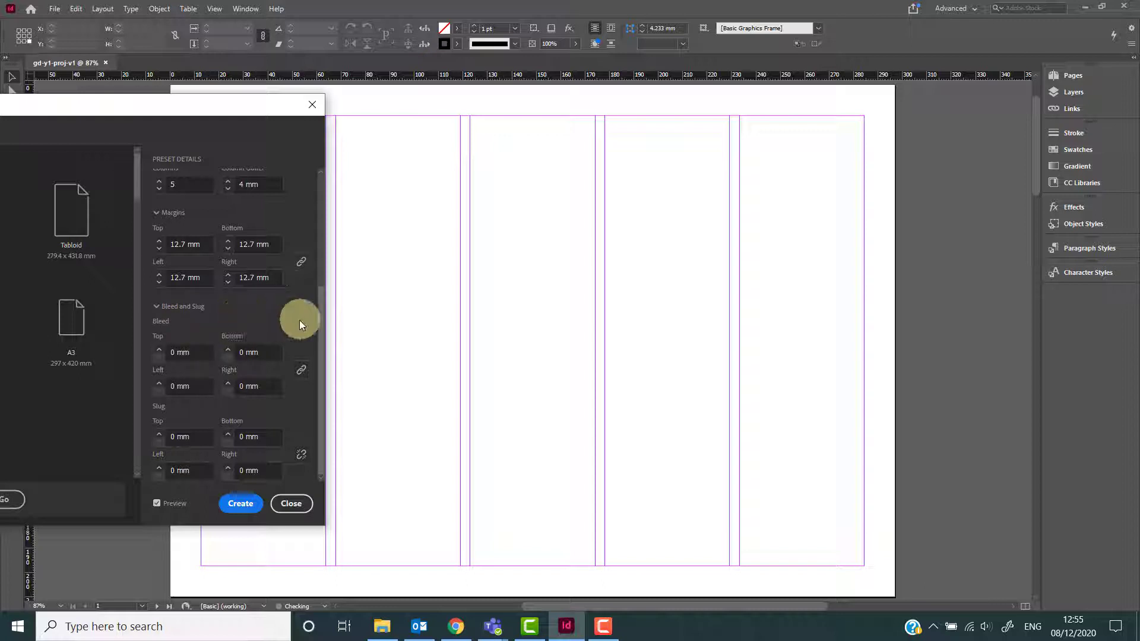
Set the bleed to 2 mm on all sides.
click(159, 349)
click(160, 350)
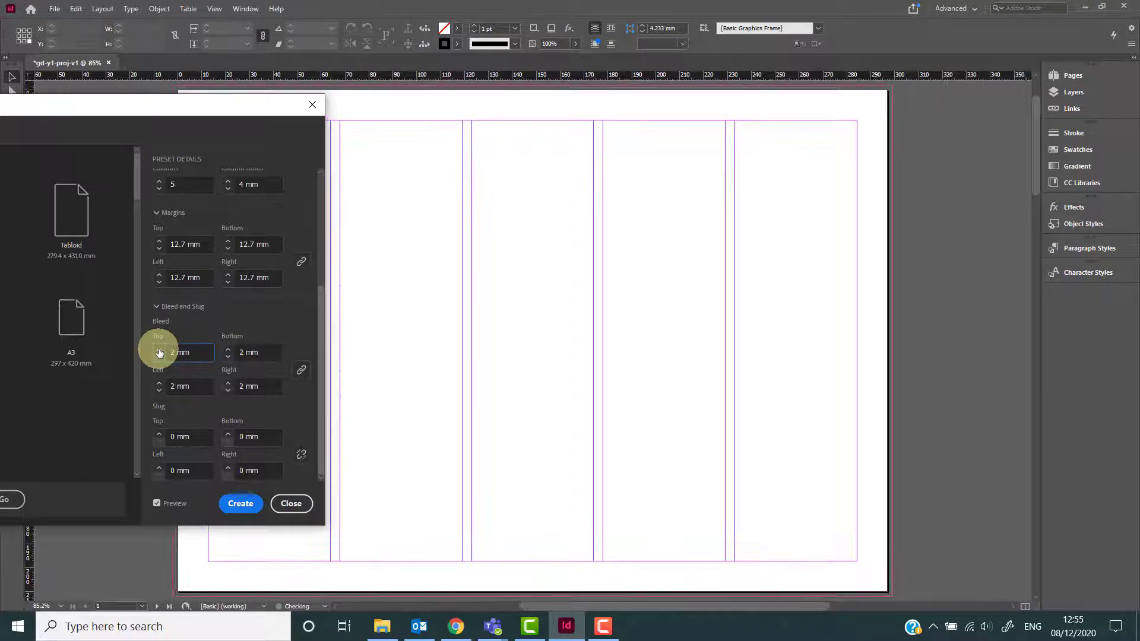
Set the bleed to 0 mm on all sides.
click(159, 349)
click(159, 349)
click(159, 350)
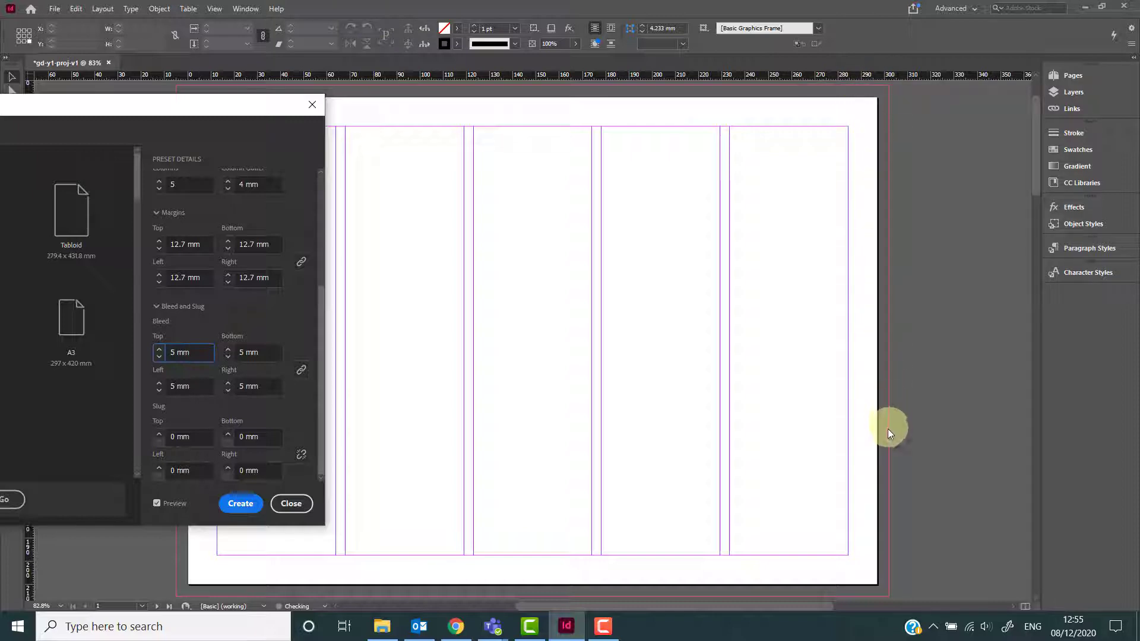
click(158, 358)
click(158, 358)
click(159, 358)
click(158, 359)
click(159, 358)
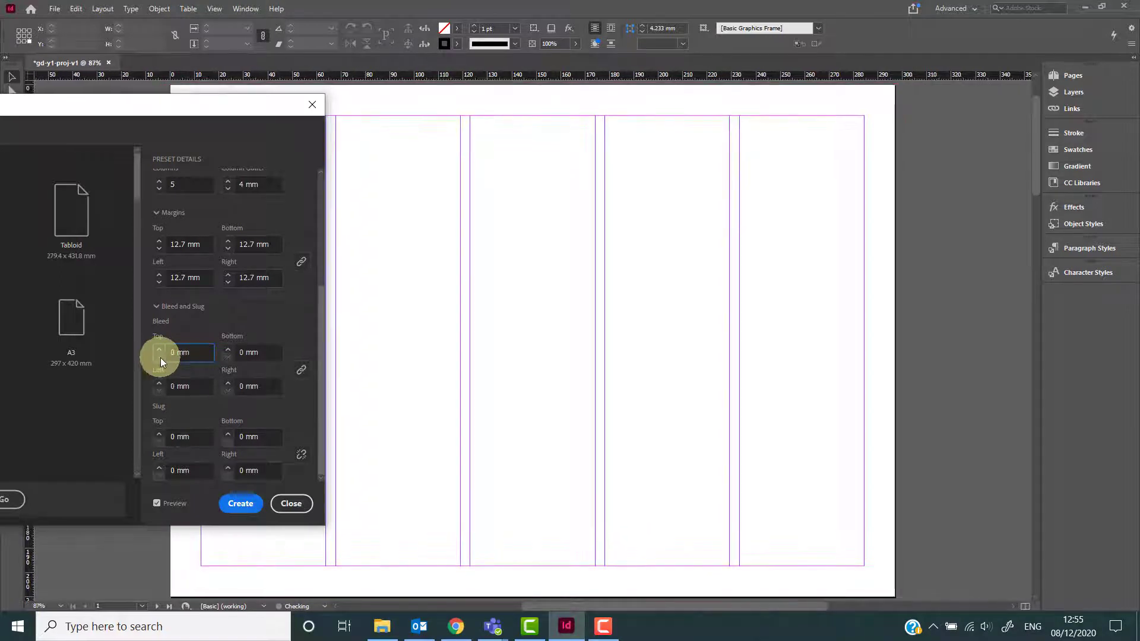
Create the document with the slug left at 0 mm and save it.
click(158, 435)
click(159, 435)
click(159, 435)
click(159, 435)
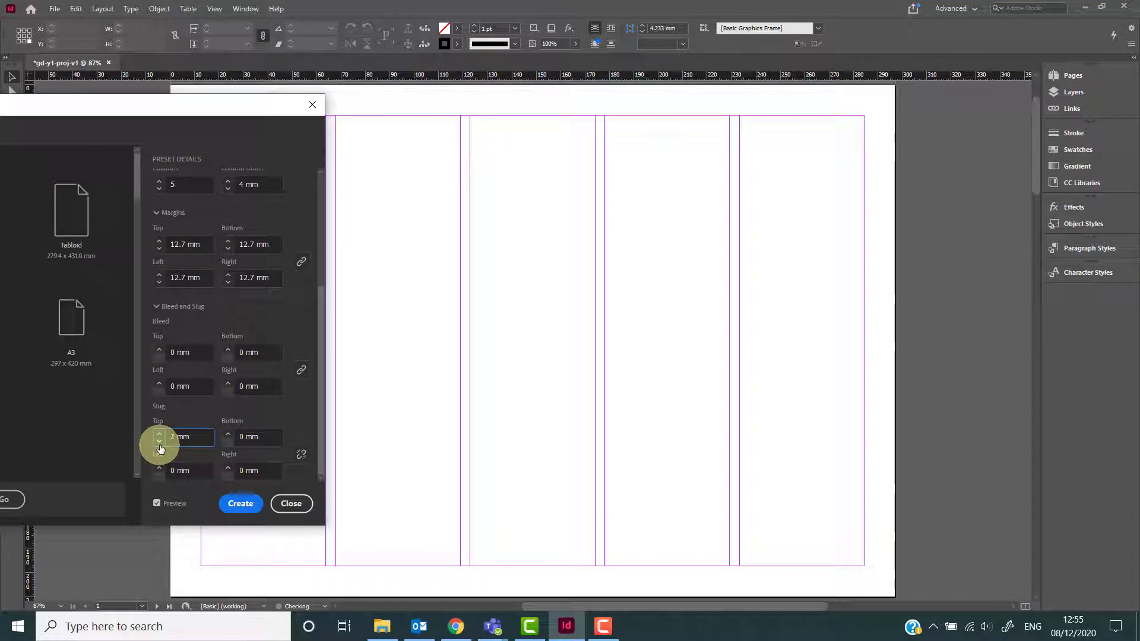
click(241, 506)
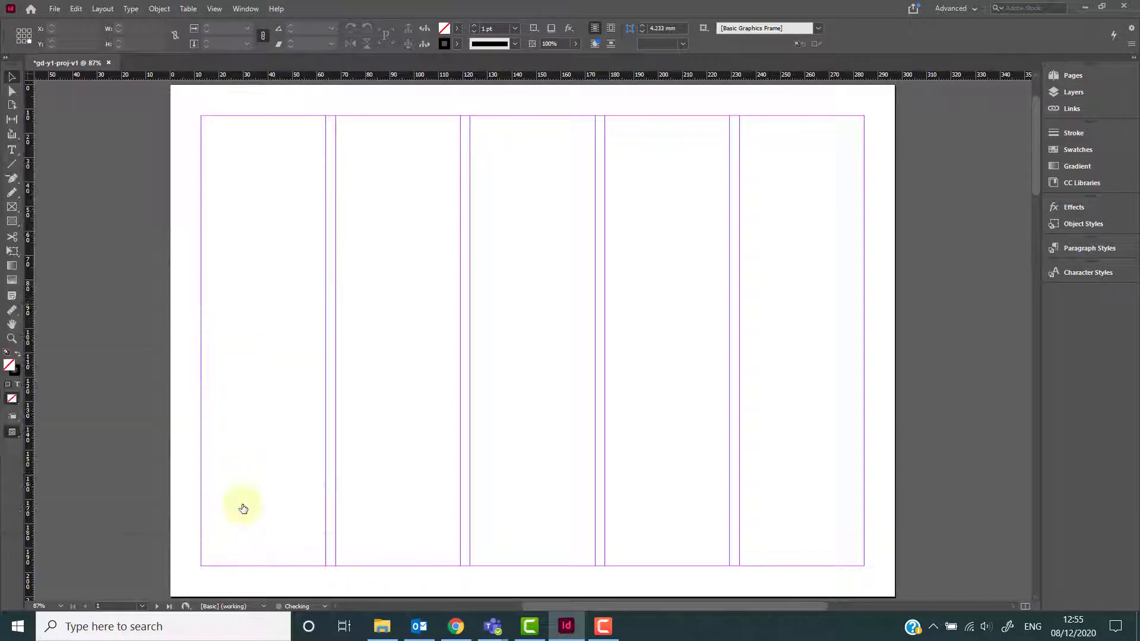
key(ctrl+s)
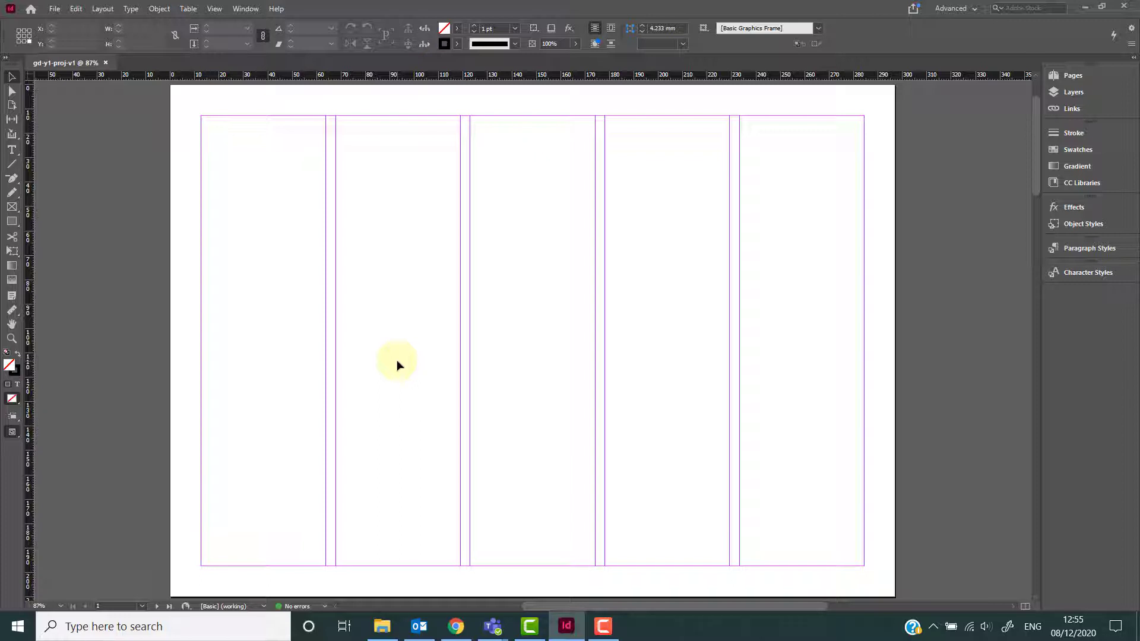
key(ctrl+n)
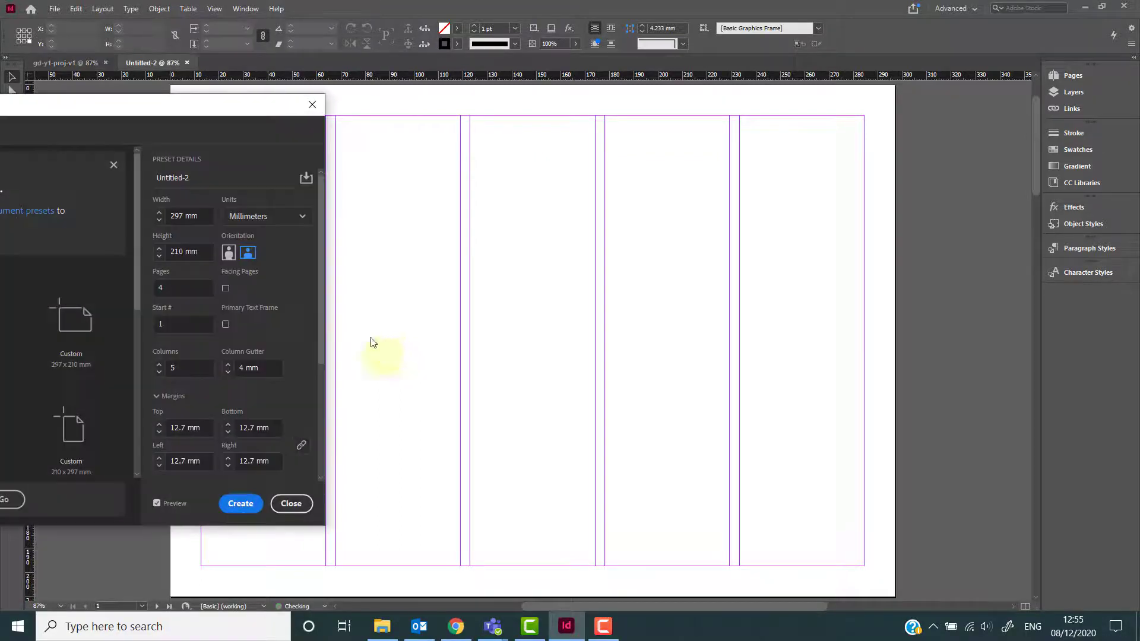
click(237, 506)
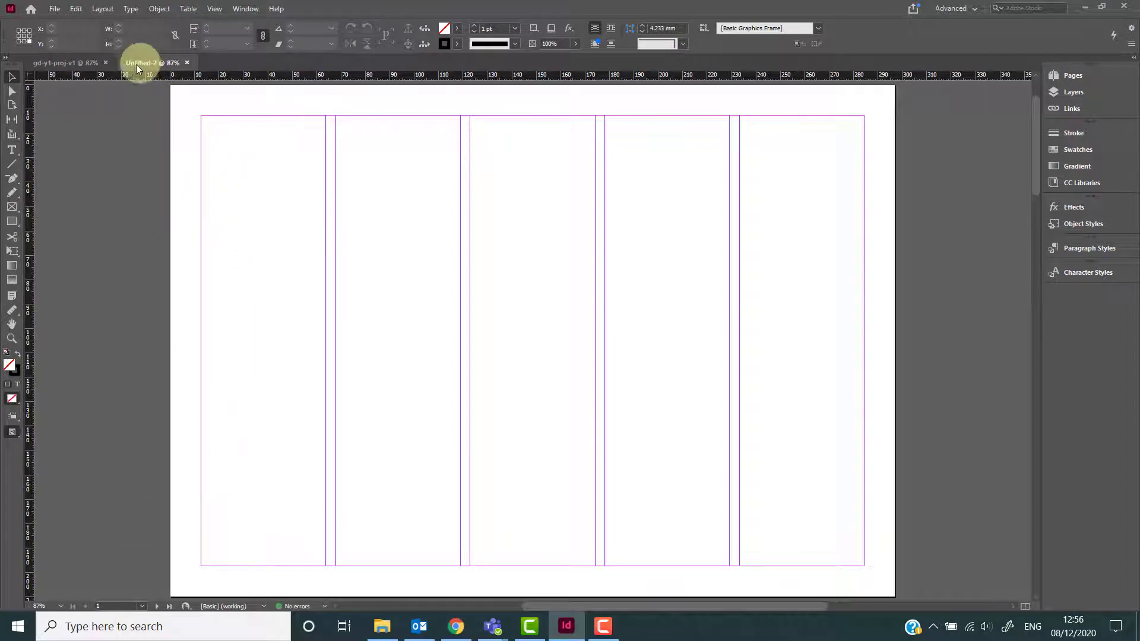
click(188, 62)
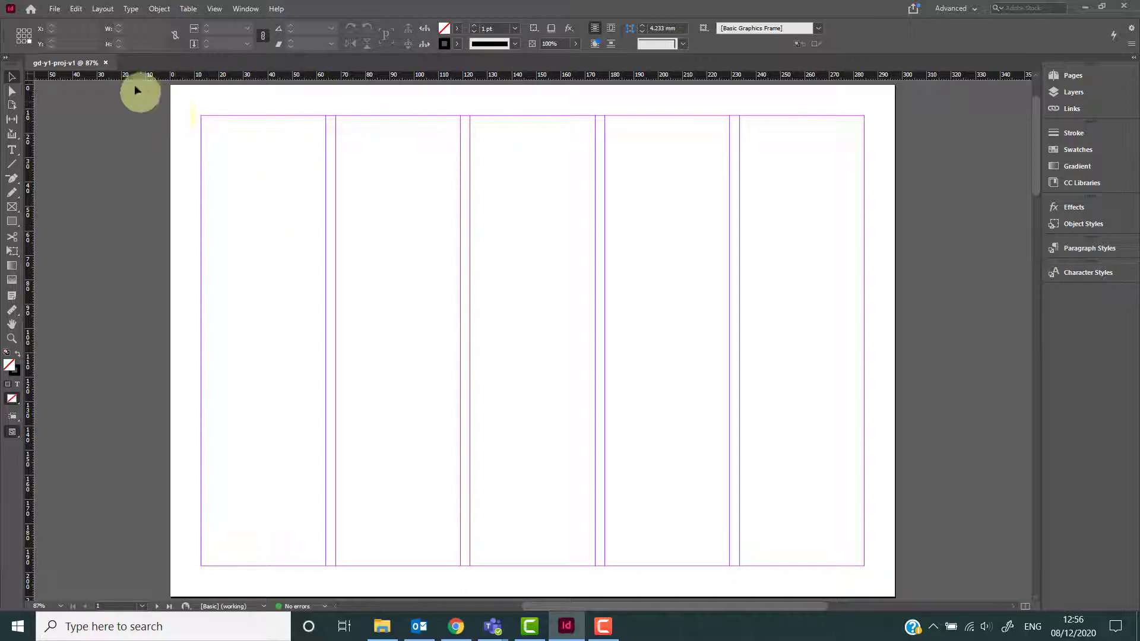
Open the UI Scaling preferences and close them with OK.
click(76, 9)
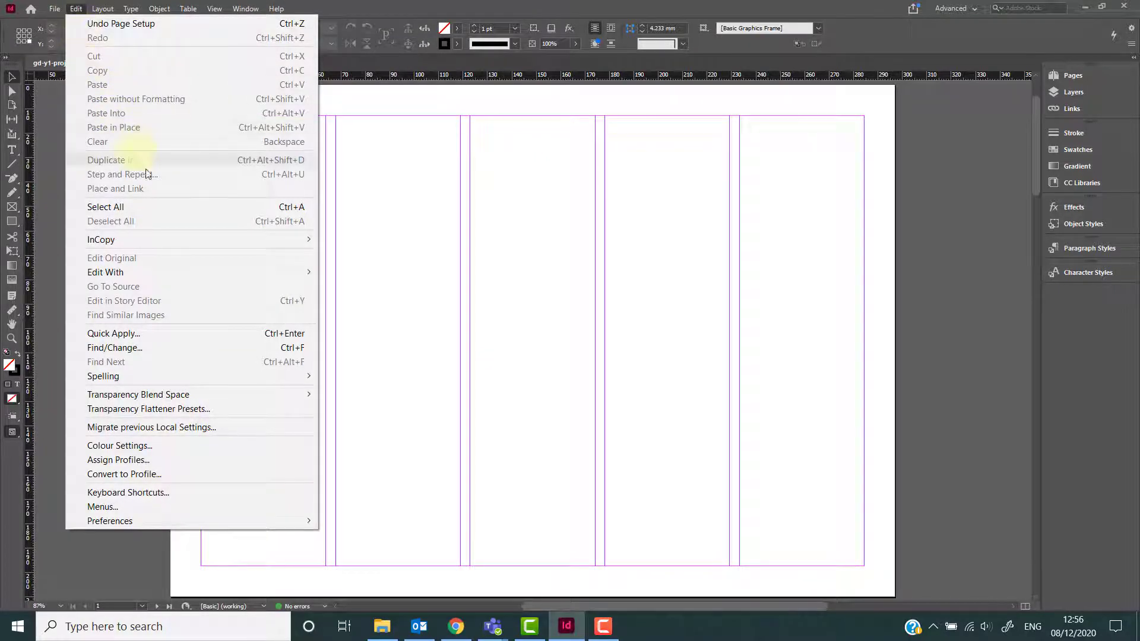
mouse_move(151, 523)
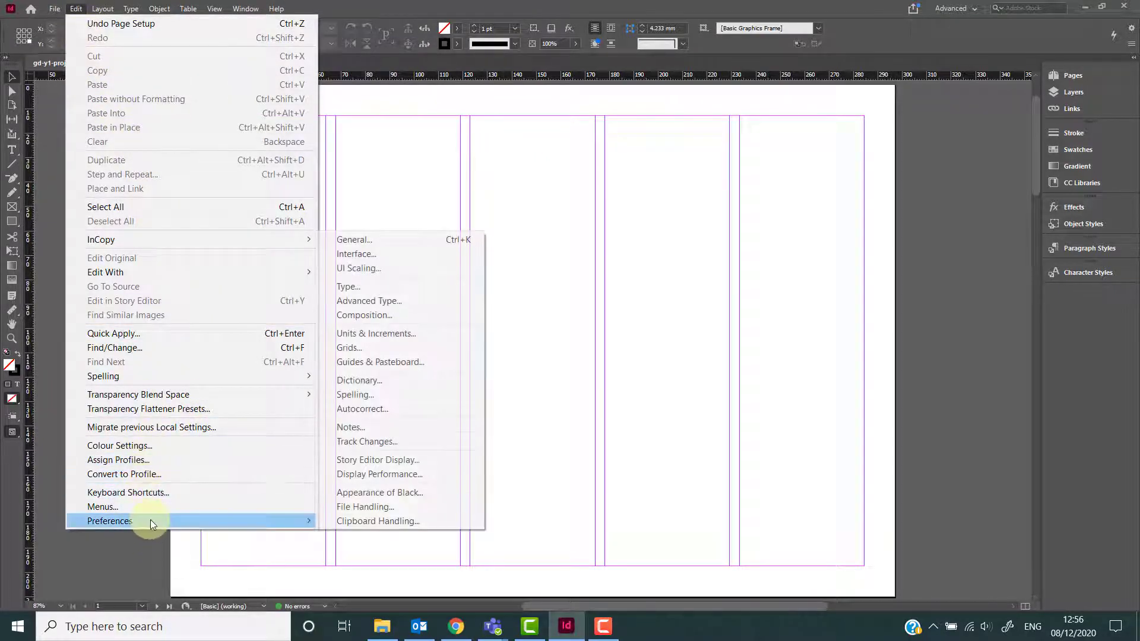
click(360, 269)
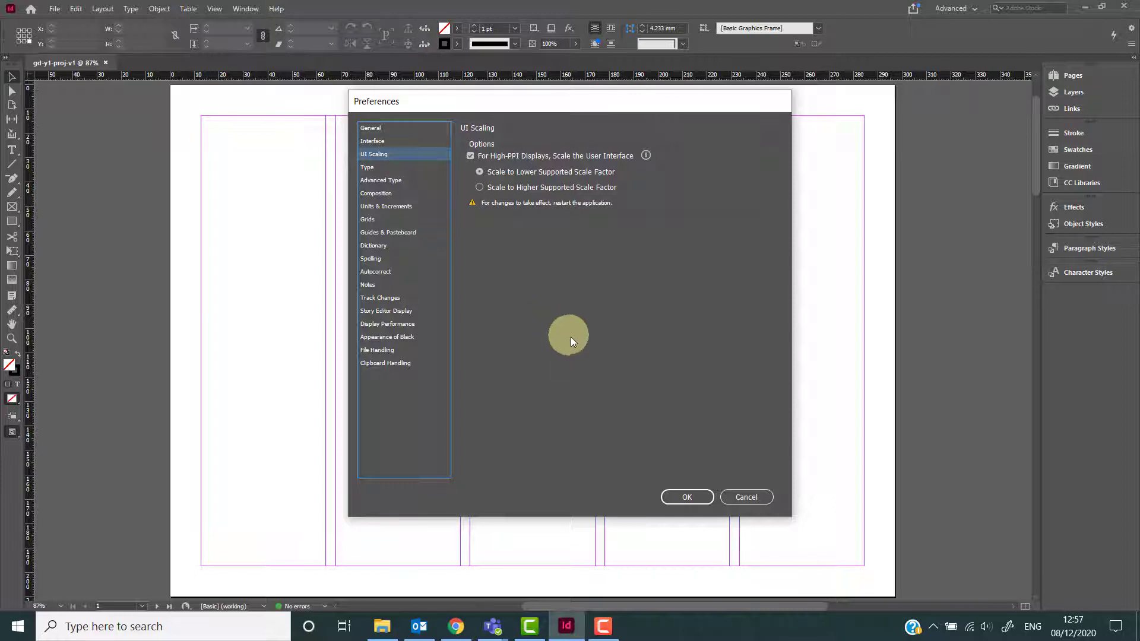
click(671, 496)
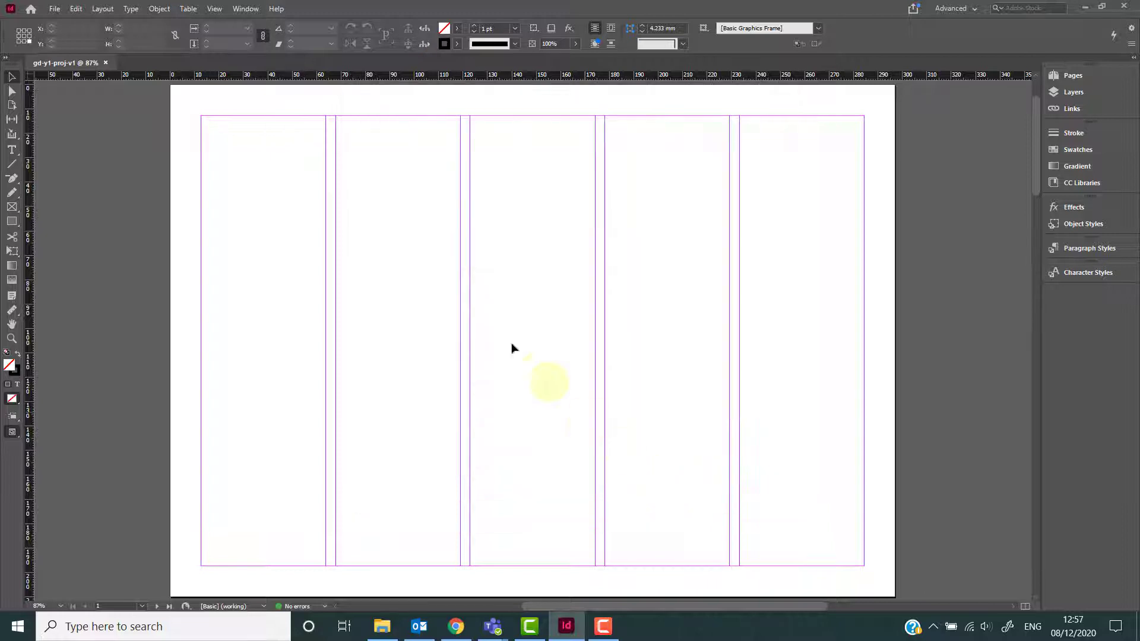
click(76, 9)
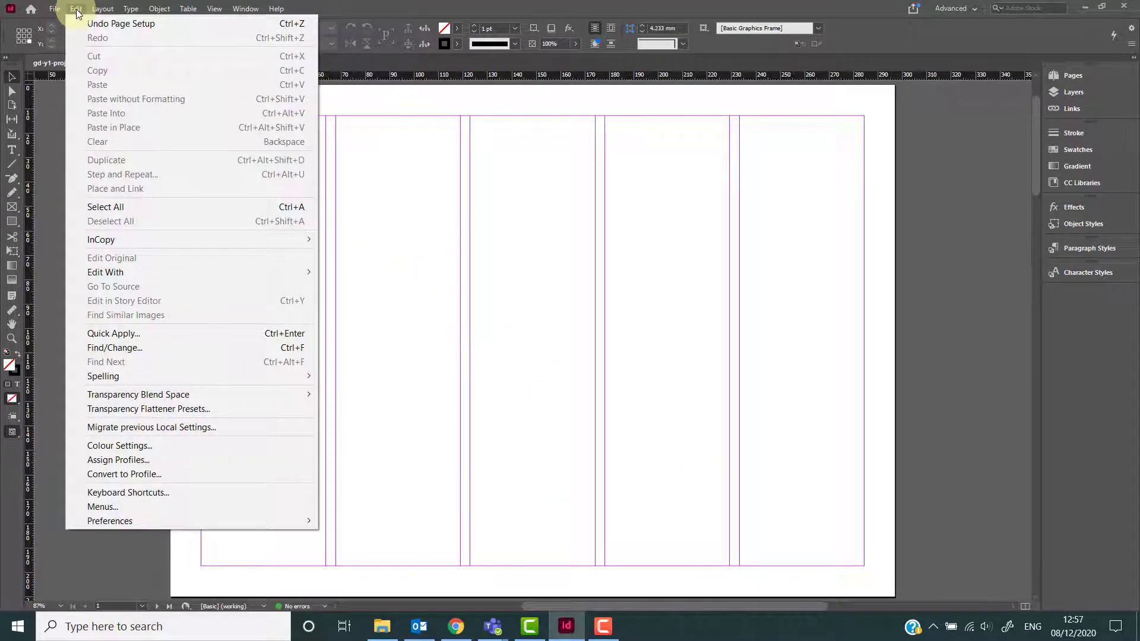
click(77, 11)
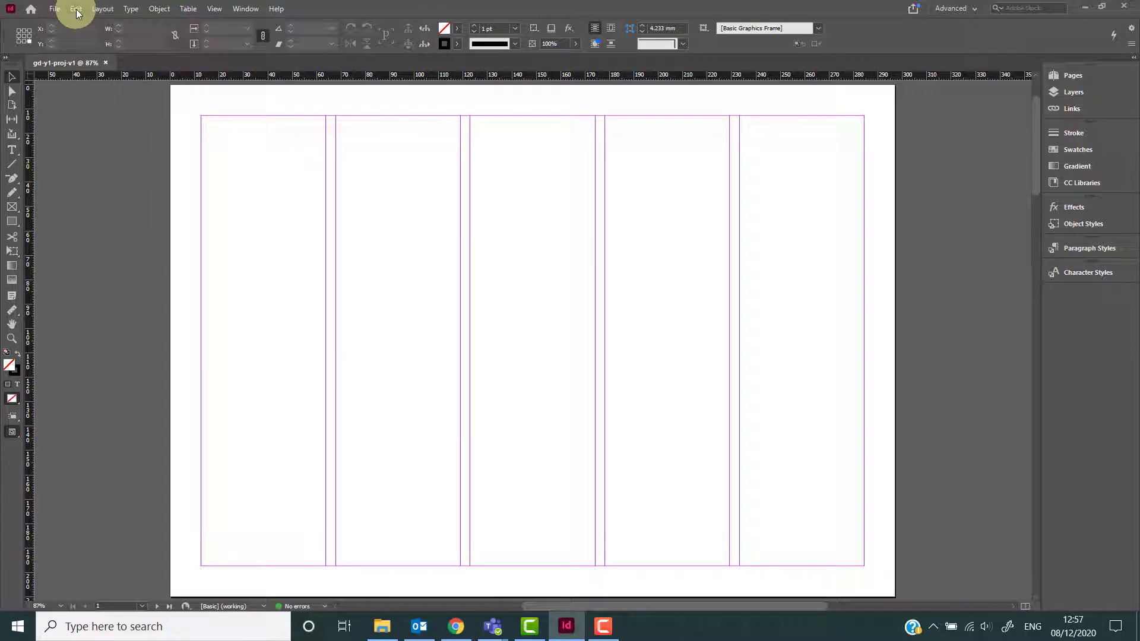
click(78, 11)
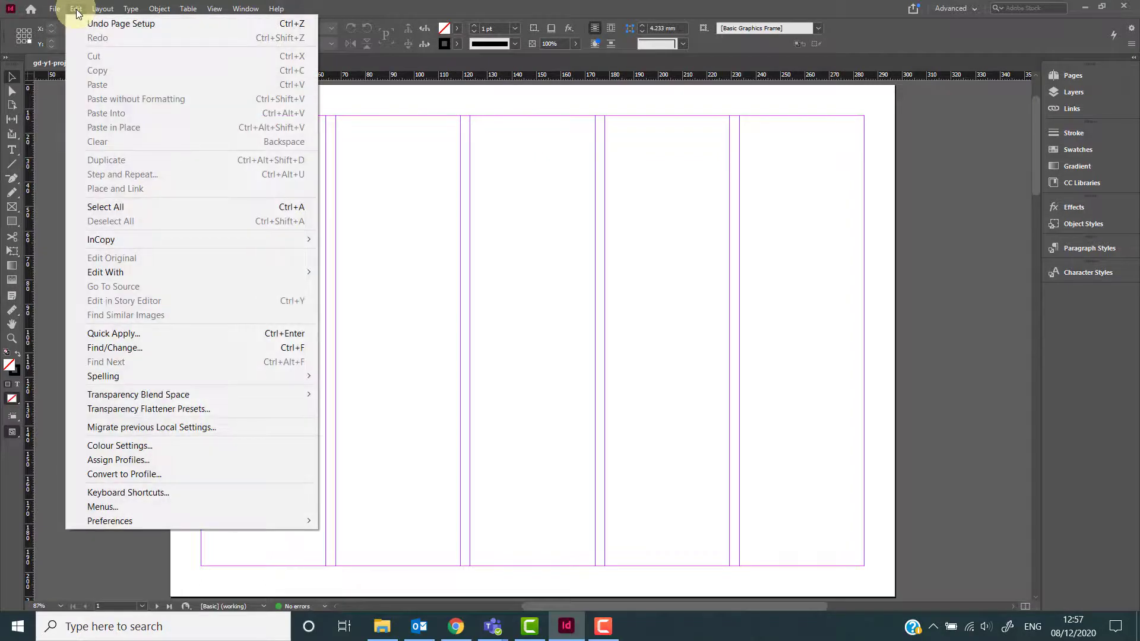
click(77, 12)
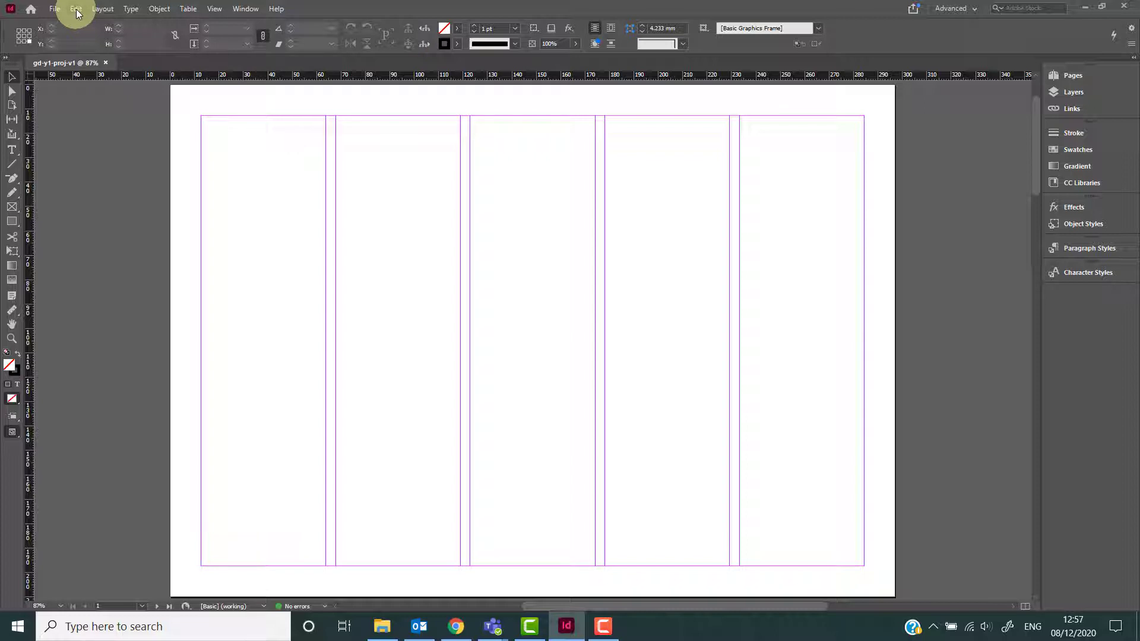
In the preferences, browse the General and Spelling pages and set Display Performance's Greek Type Below to 2 pt.
click(76, 9)
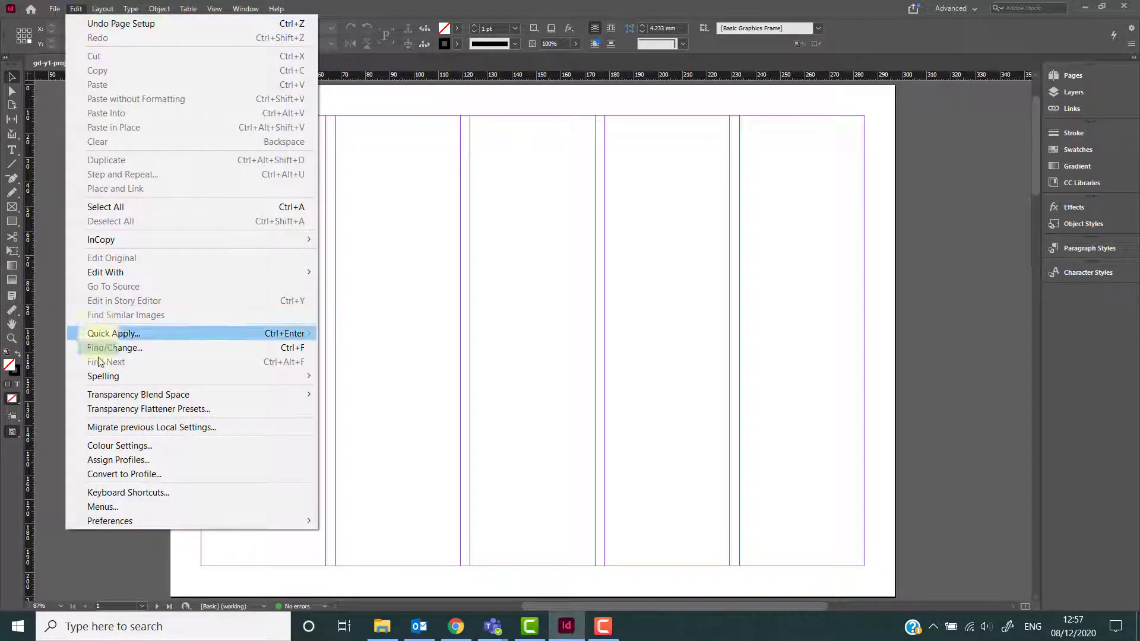
mouse_move(126, 520)
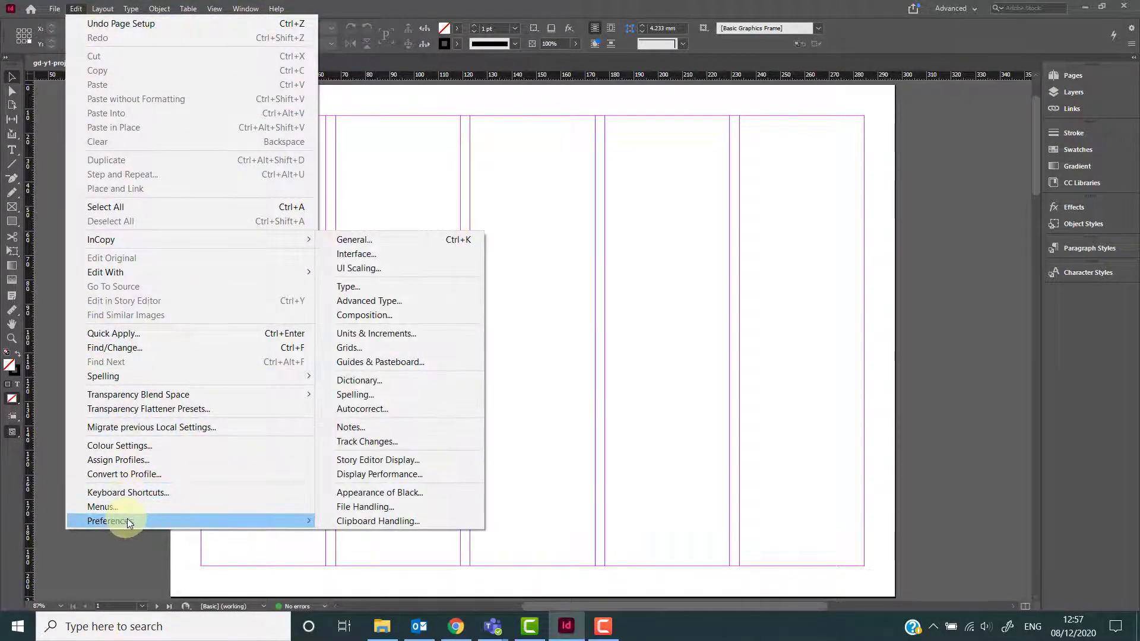
click(365, 241)
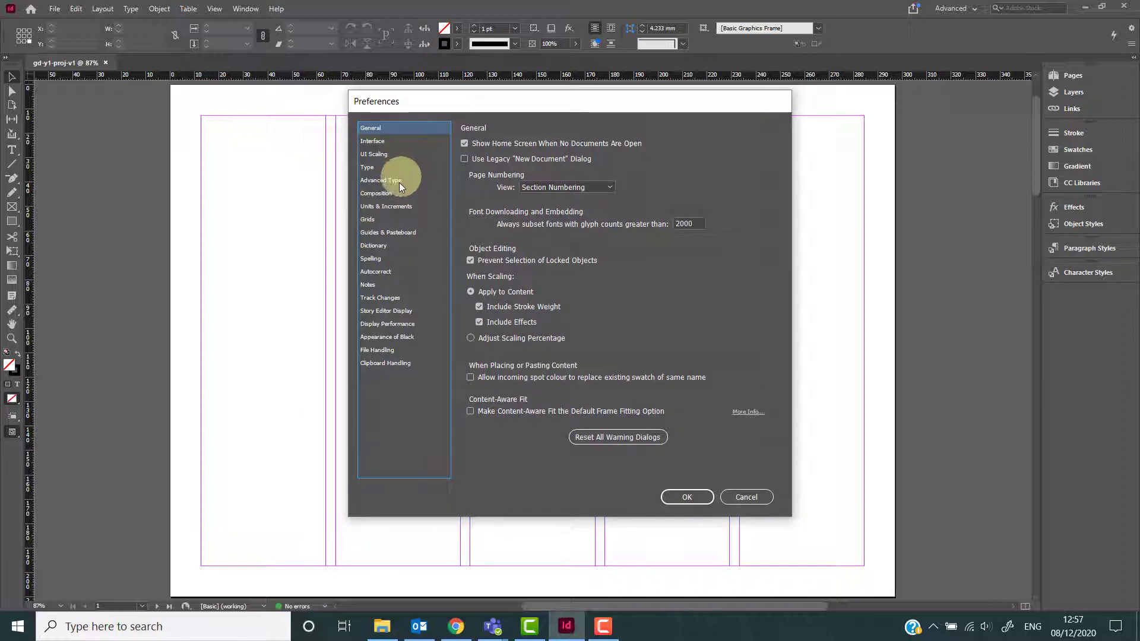
click(375, 259)
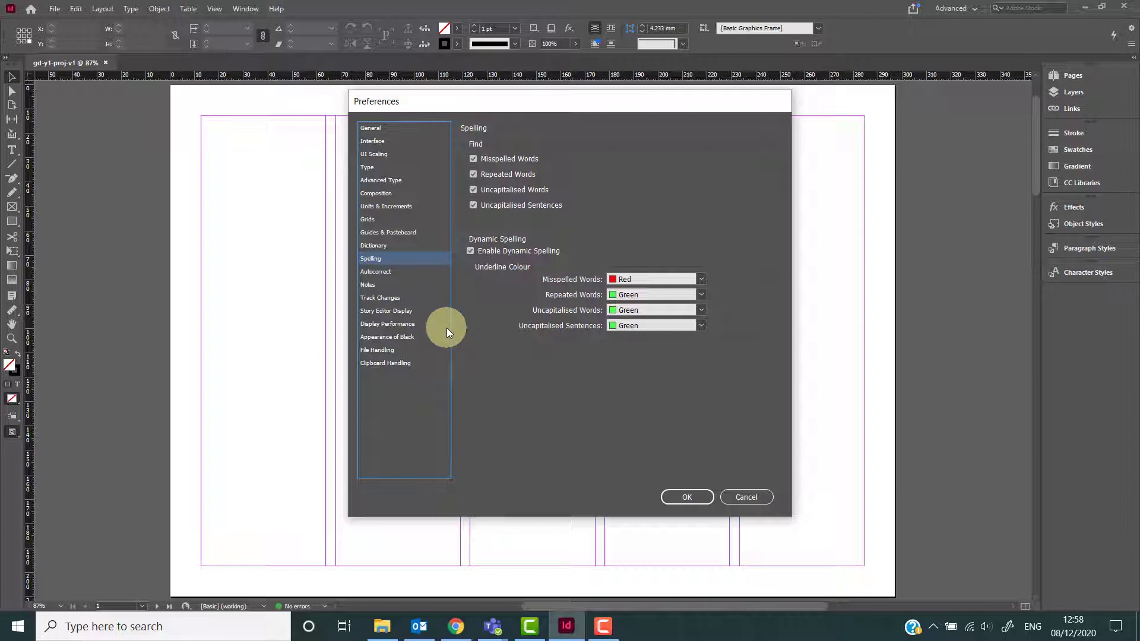
click(395, 326)
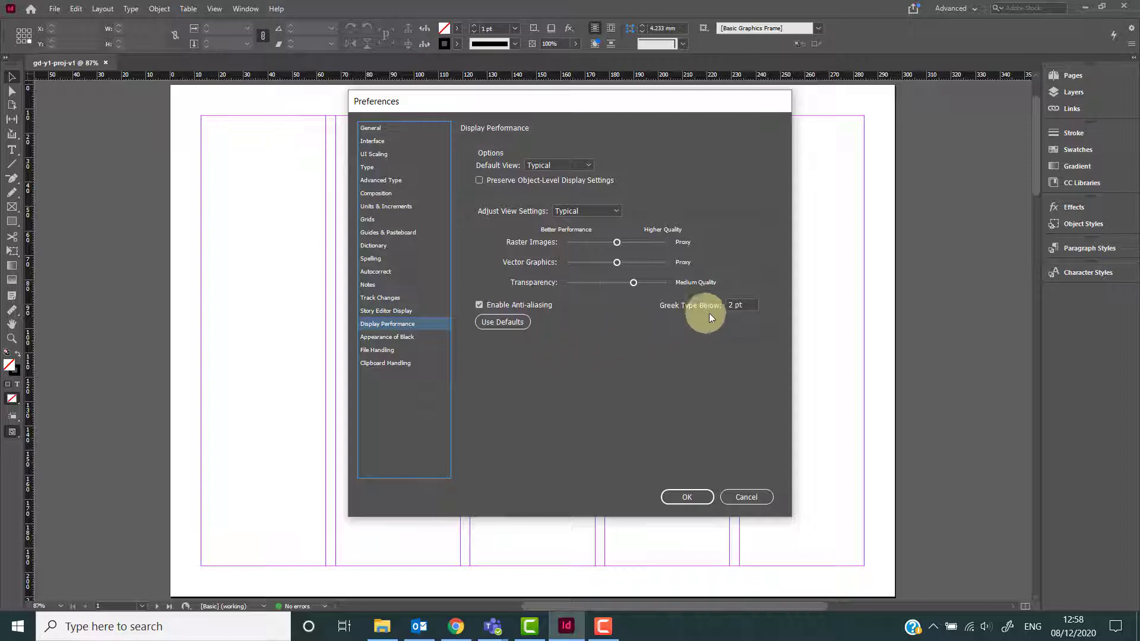
drag(749, 306, 734, 309)
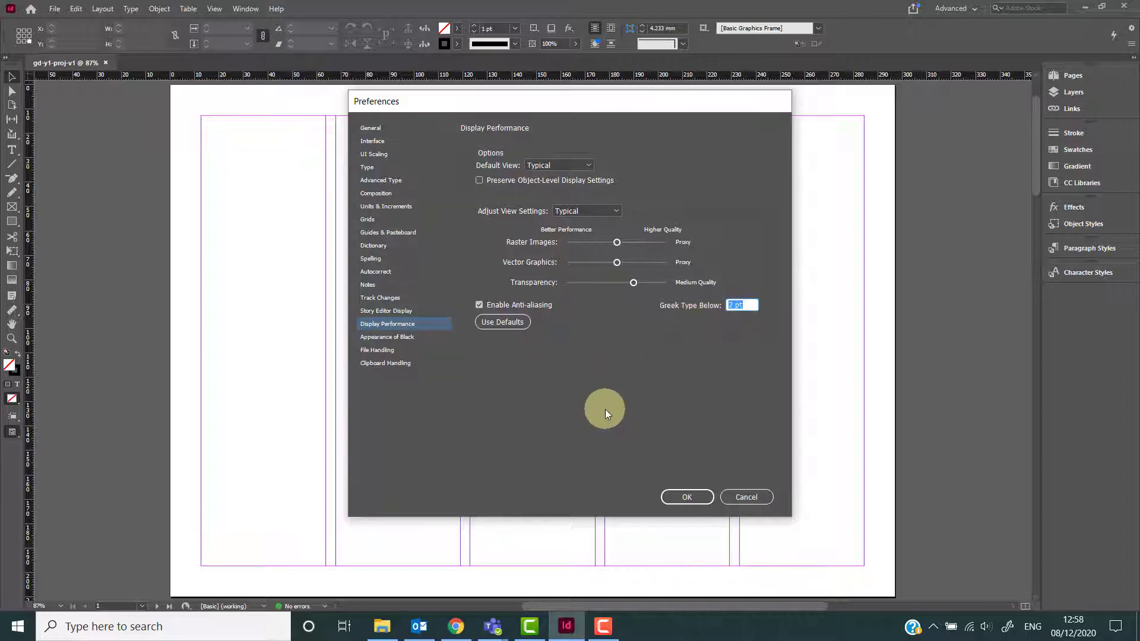
text(2 pt)
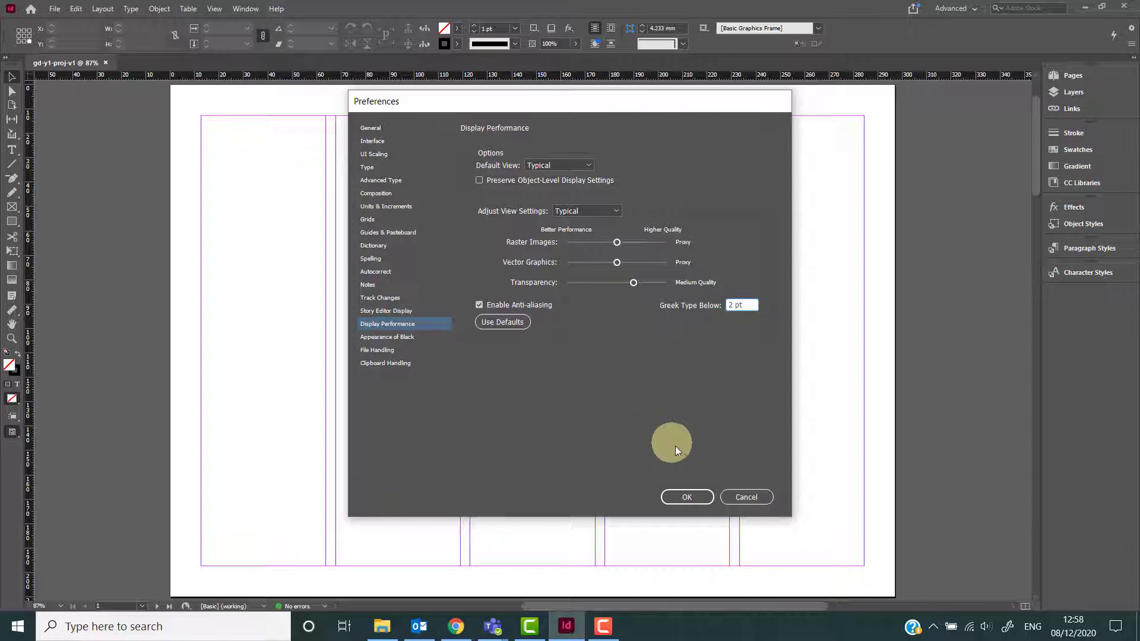
click(685, 496)
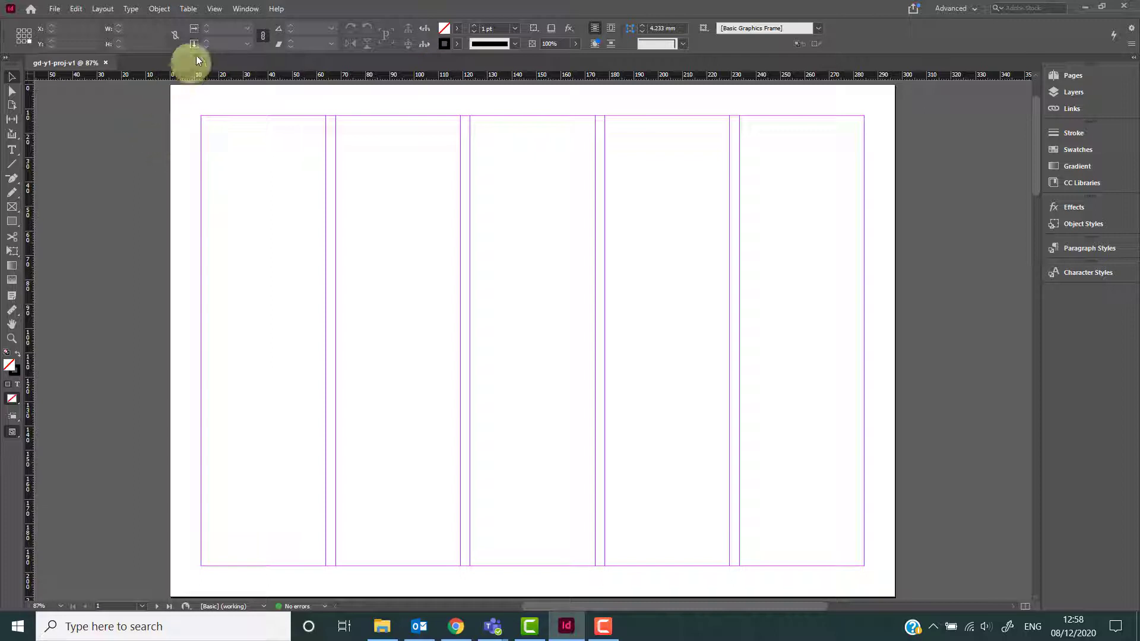
Switch the display performance to High Quality Display.
click(213, 9)
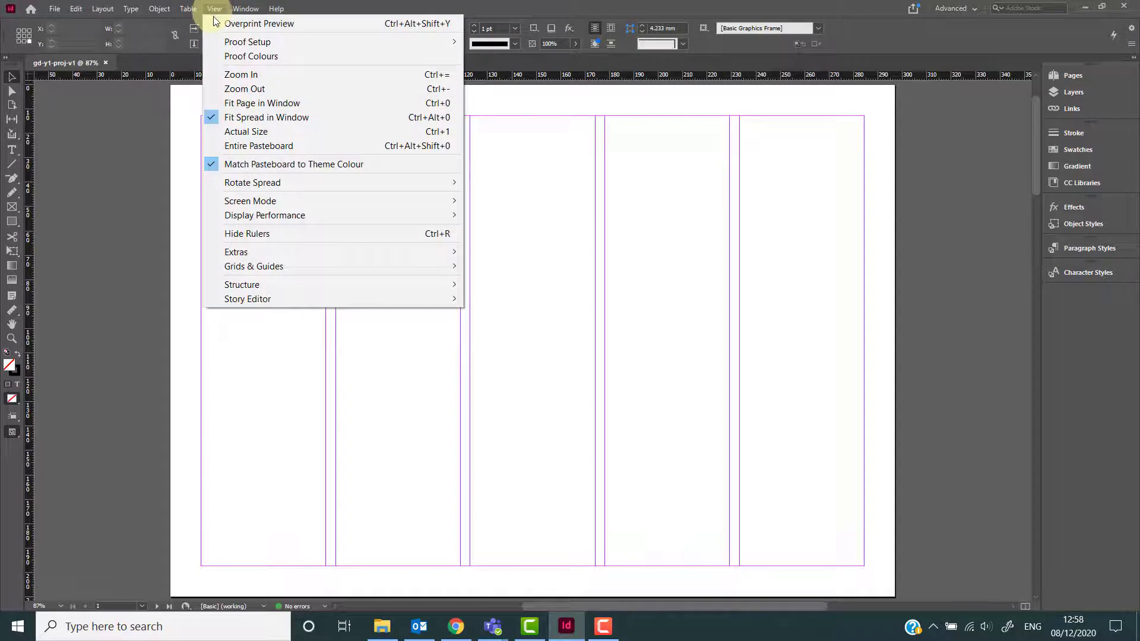
mouse_move(241, 216)
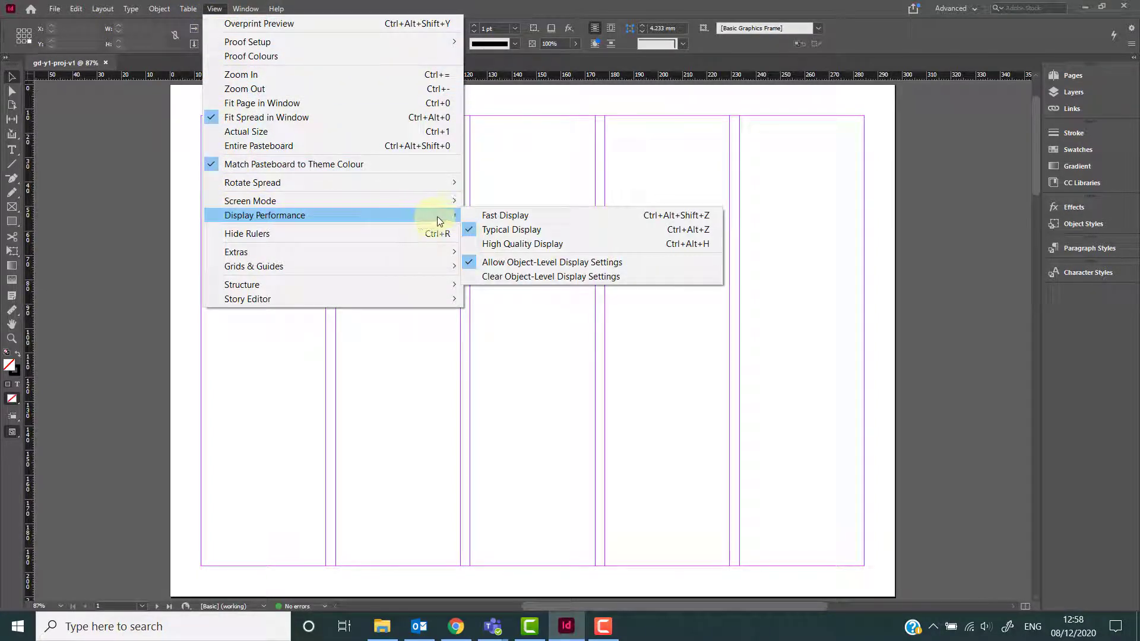
click(507, 248)
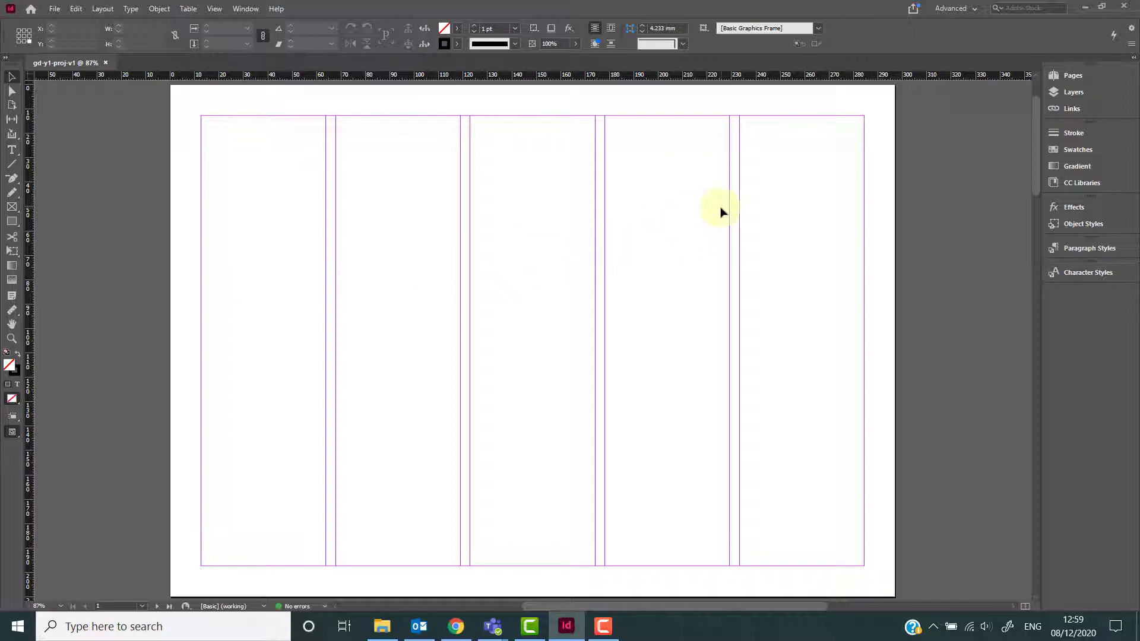
Try out the Essentials, Typography and Printing and Proofing workspaces.
click(974, 8)
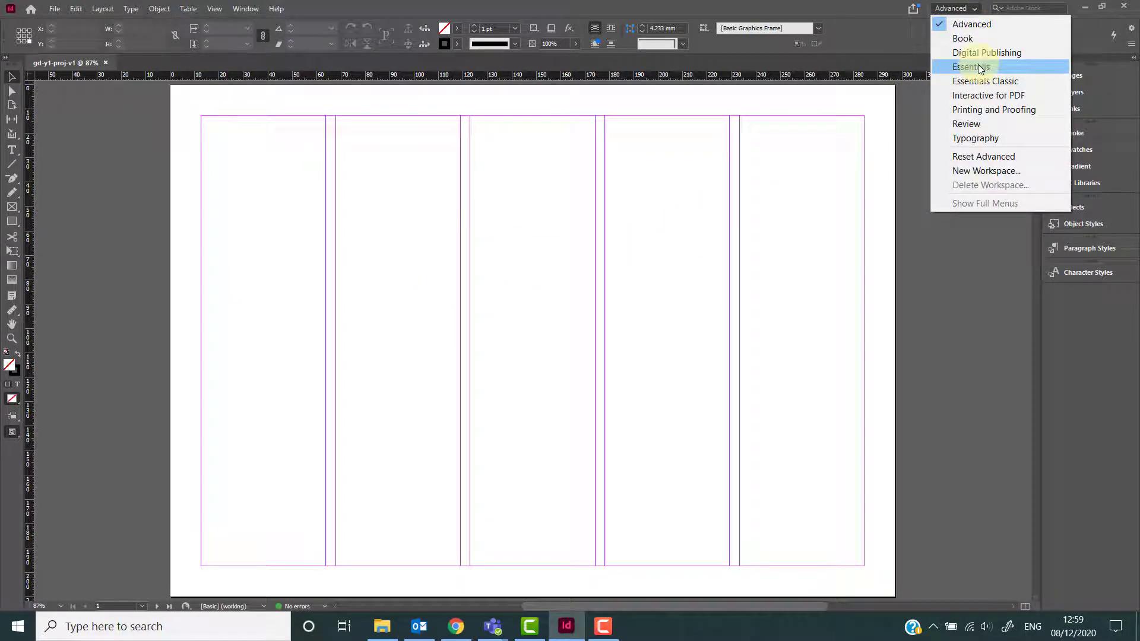
click(996, 68)
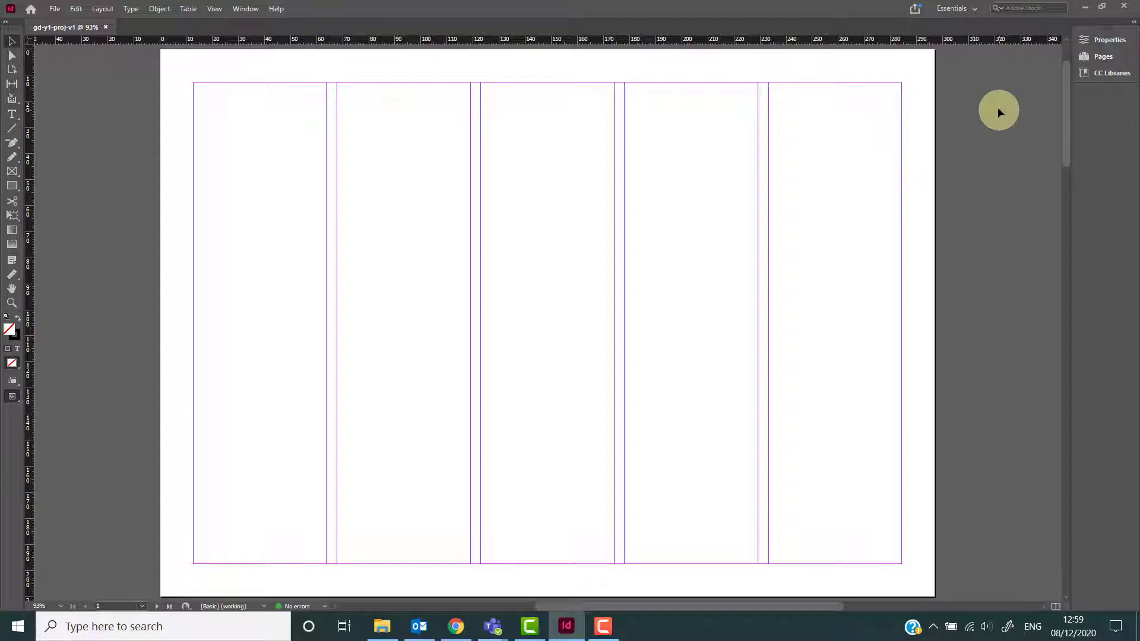
click(974, 8)
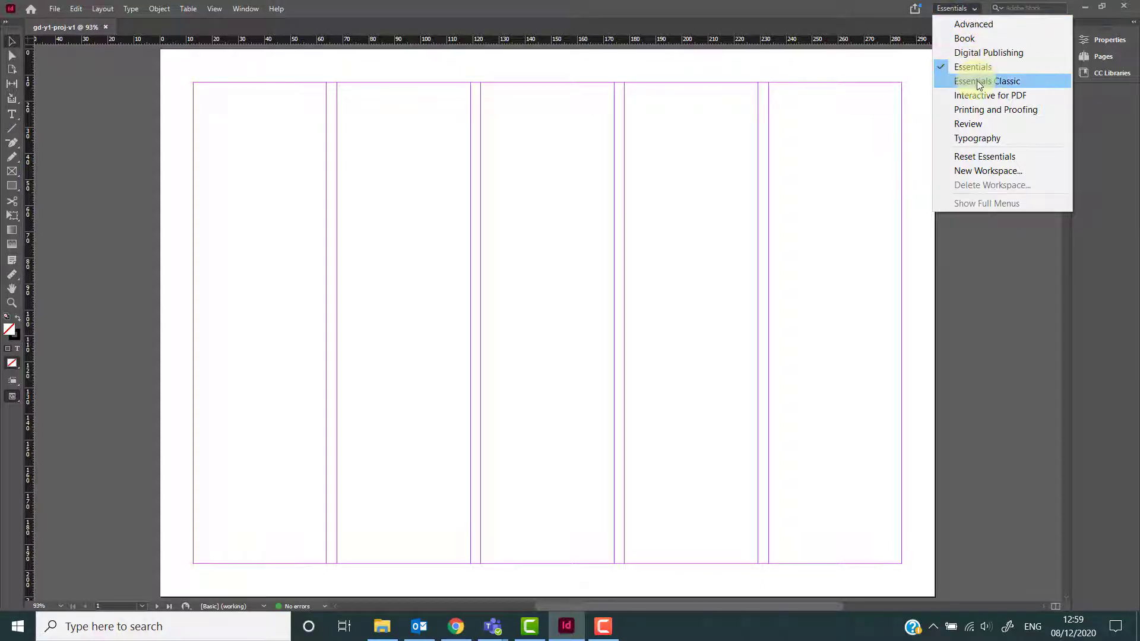
click(983, 143)
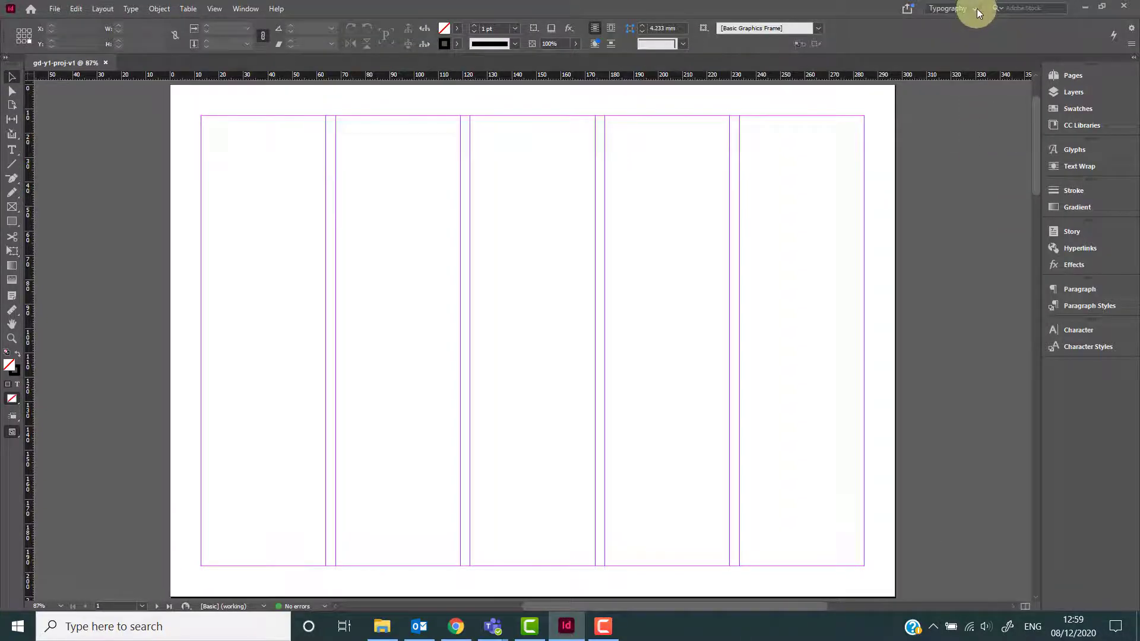
click(974, 8)
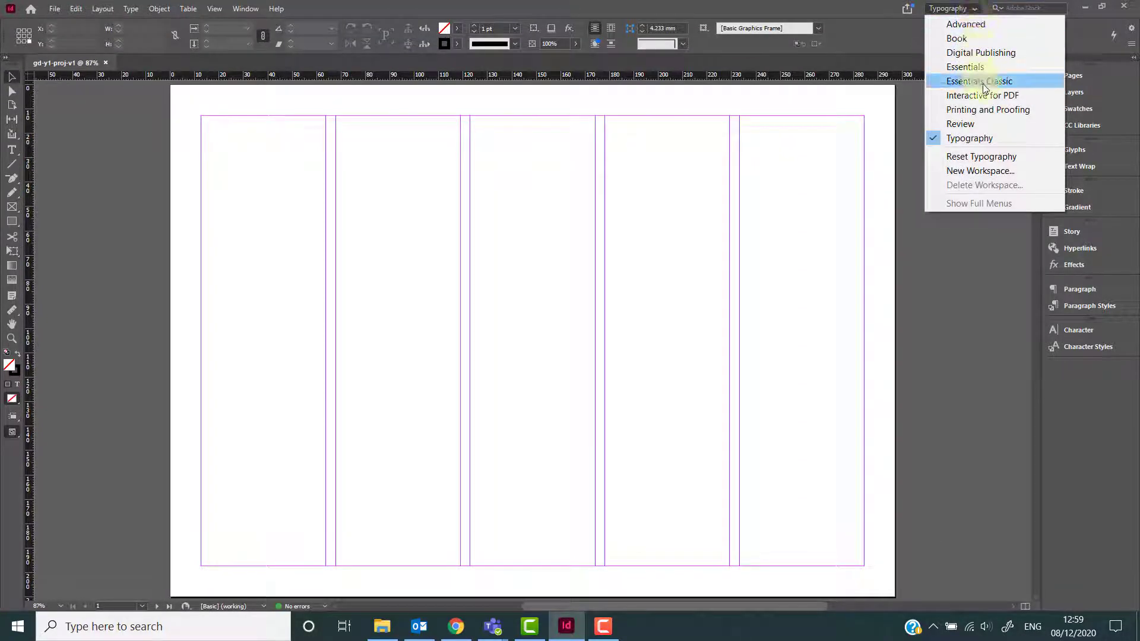
click(989, 109)
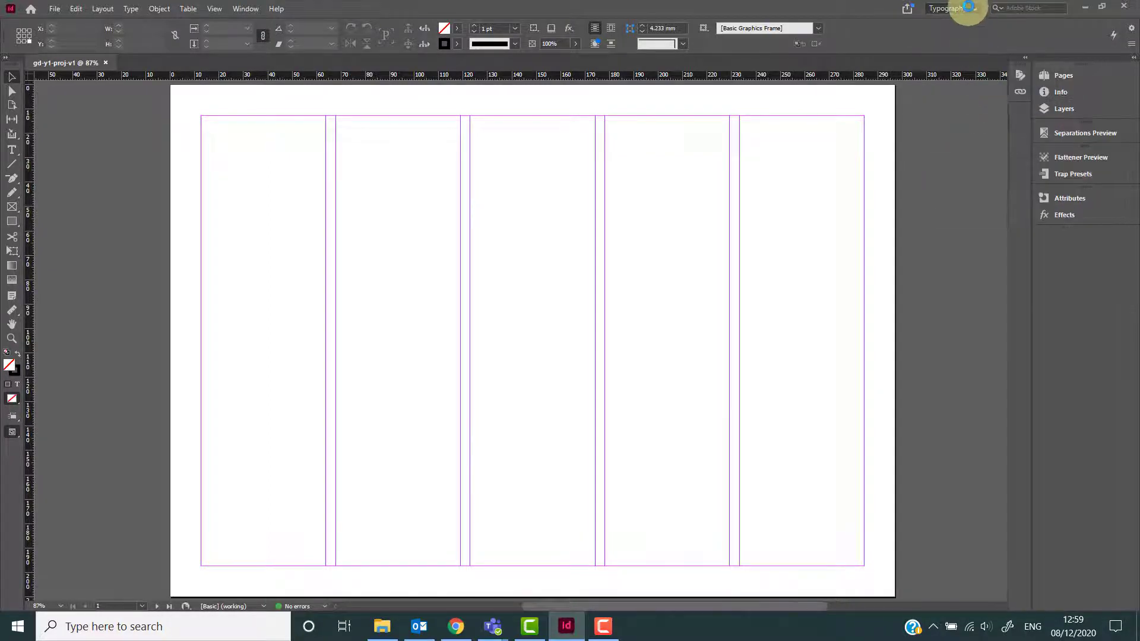
Switch to the Interactive for PDF workspace and close the Sample Buttons And Forms panel.
click(969, 7)
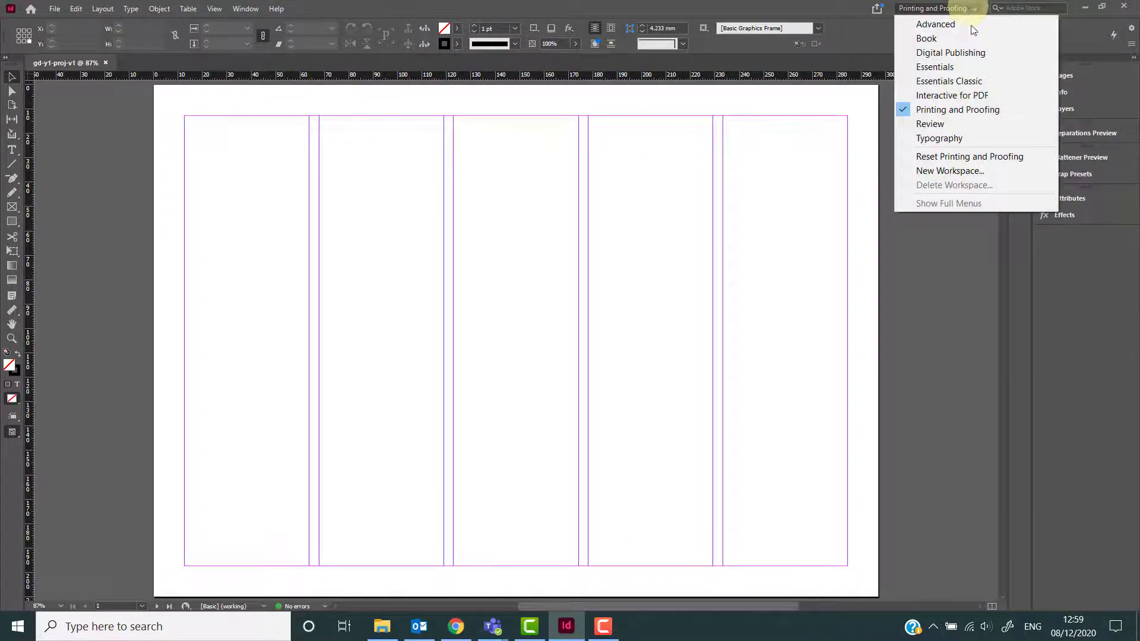
click(970, 90)
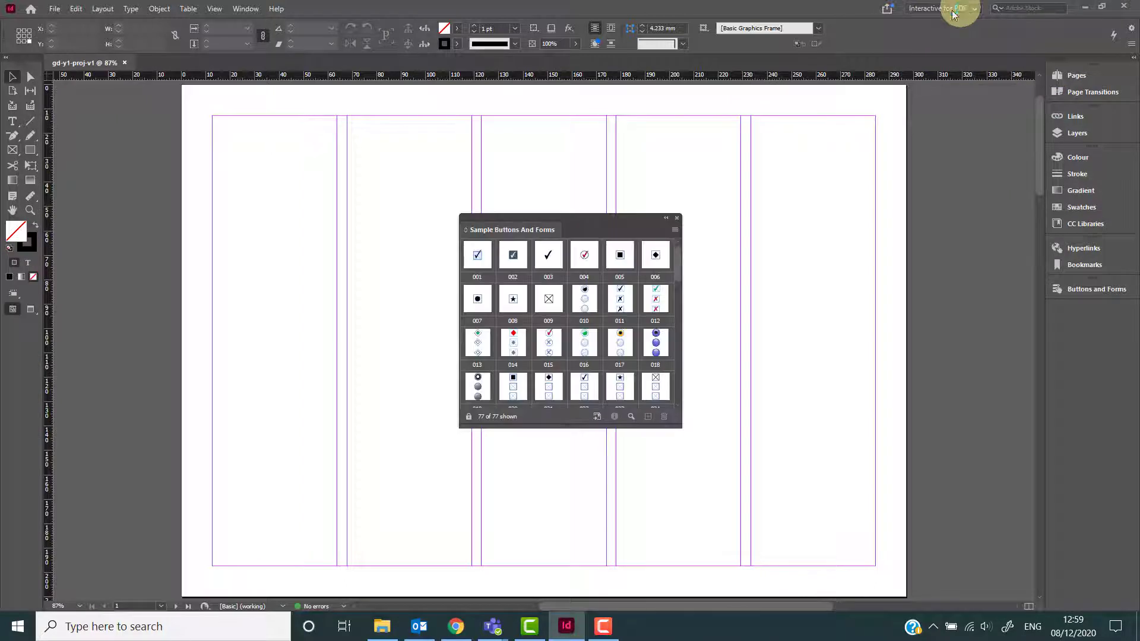
click(677, 218)
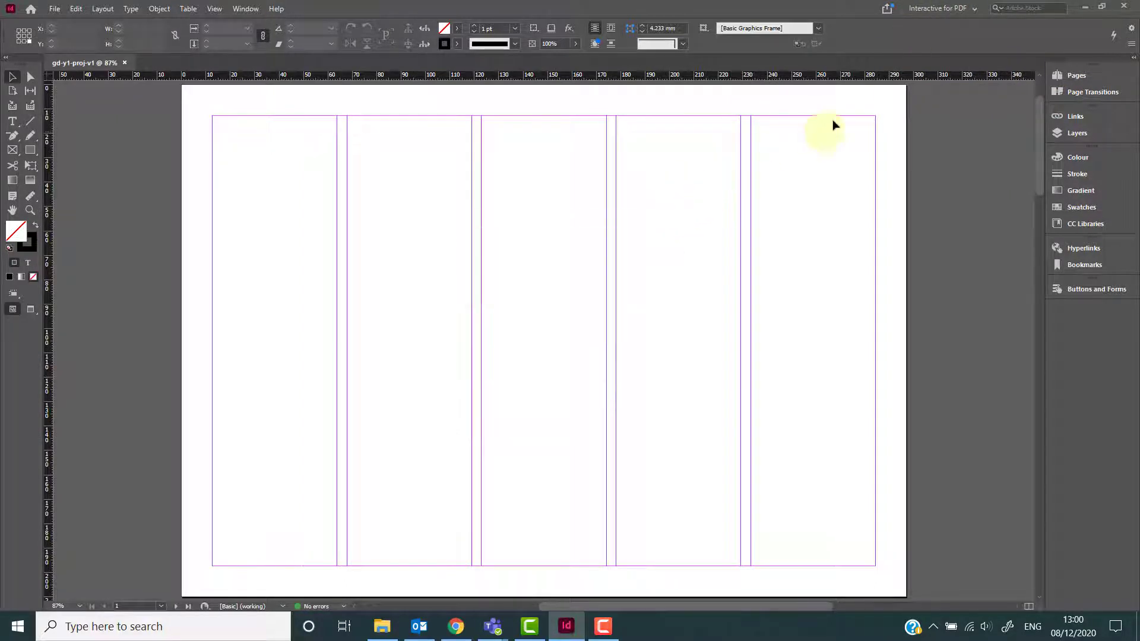
Switch to the Essentials workspace and open the Properties panel for the document.
click(937, 7)
click(931, 64)
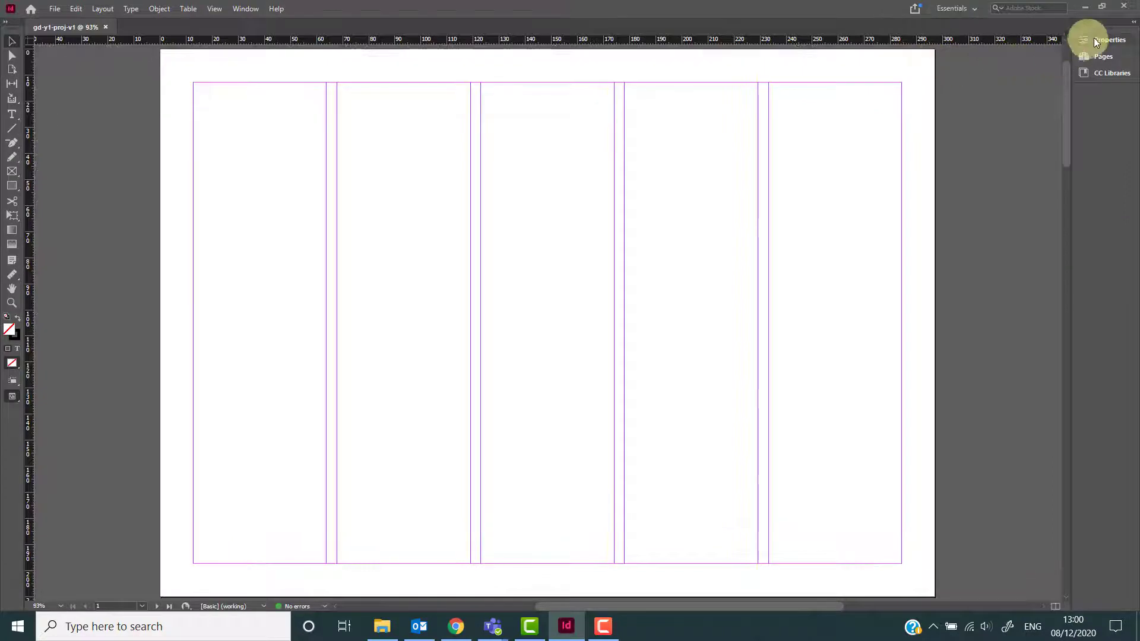
click(1093, 39)
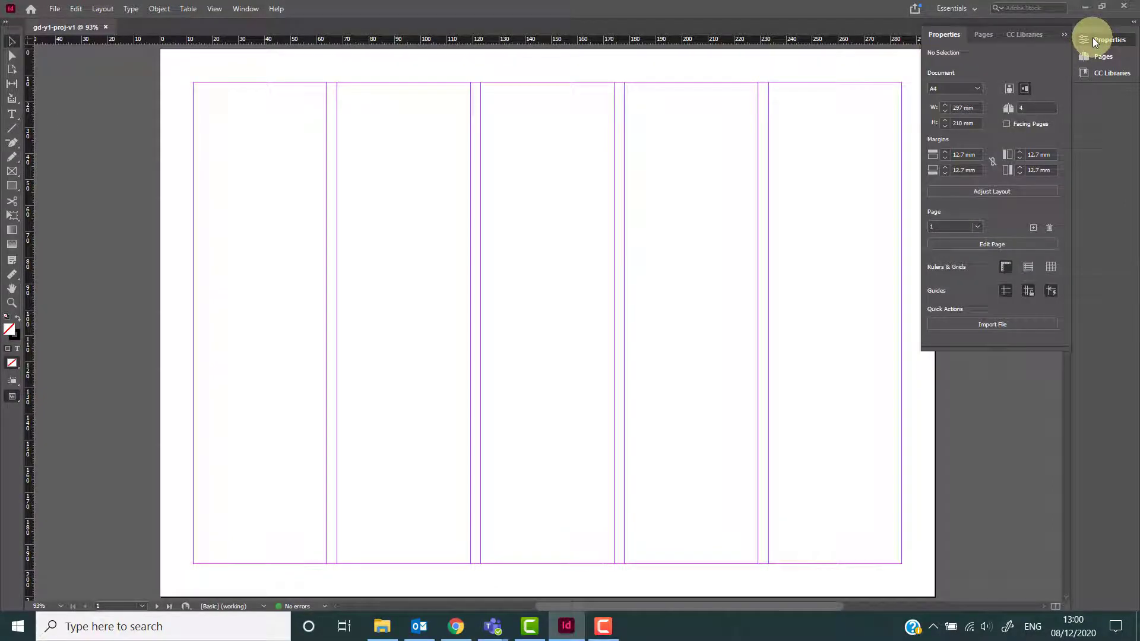
click(1093, 39)
click(1094, 56)
click(1094, 57)
click(1095, 56)
click(1094, 54)
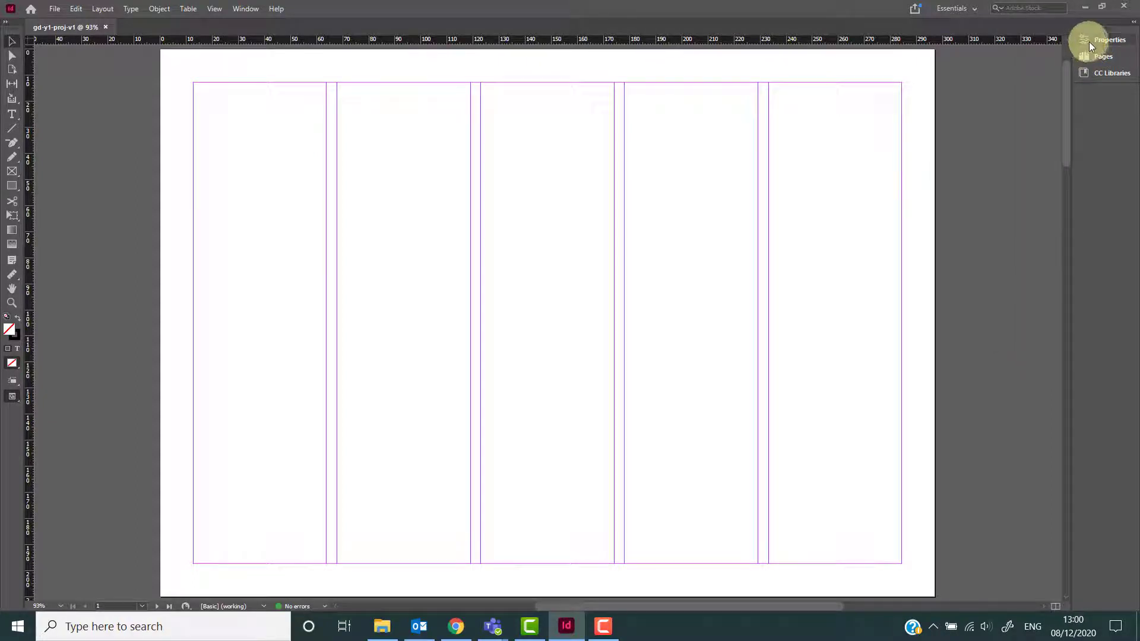
click(1088, 41)
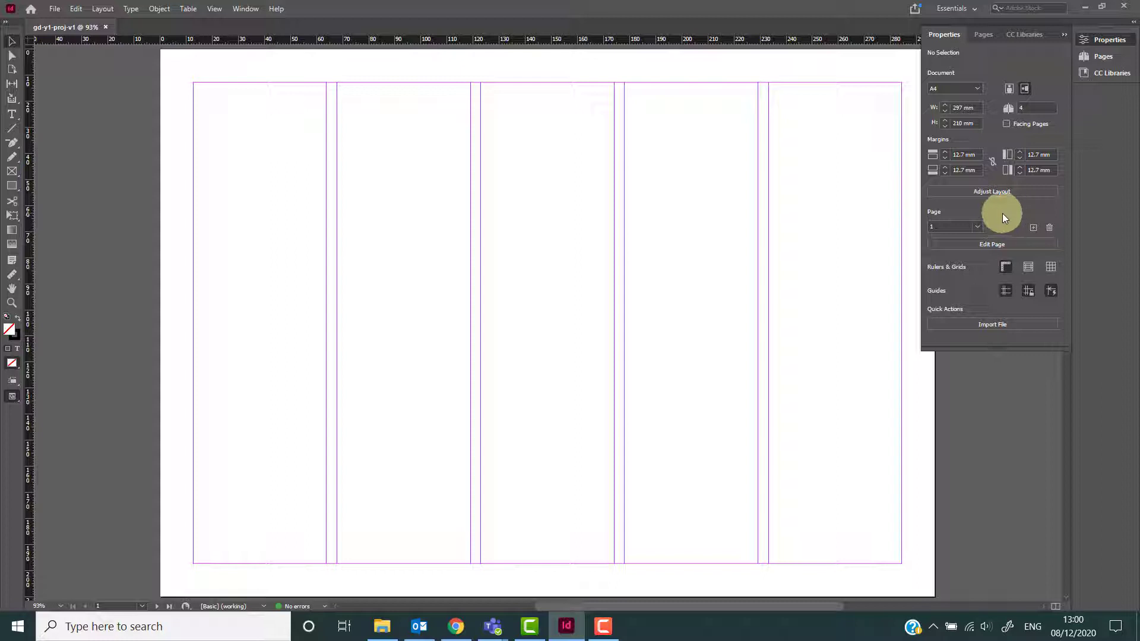
Draw two overlapping rectangles with the Rectangle tool, about 97 × 66.5 mm and 90 × 64 mm.
key(m)
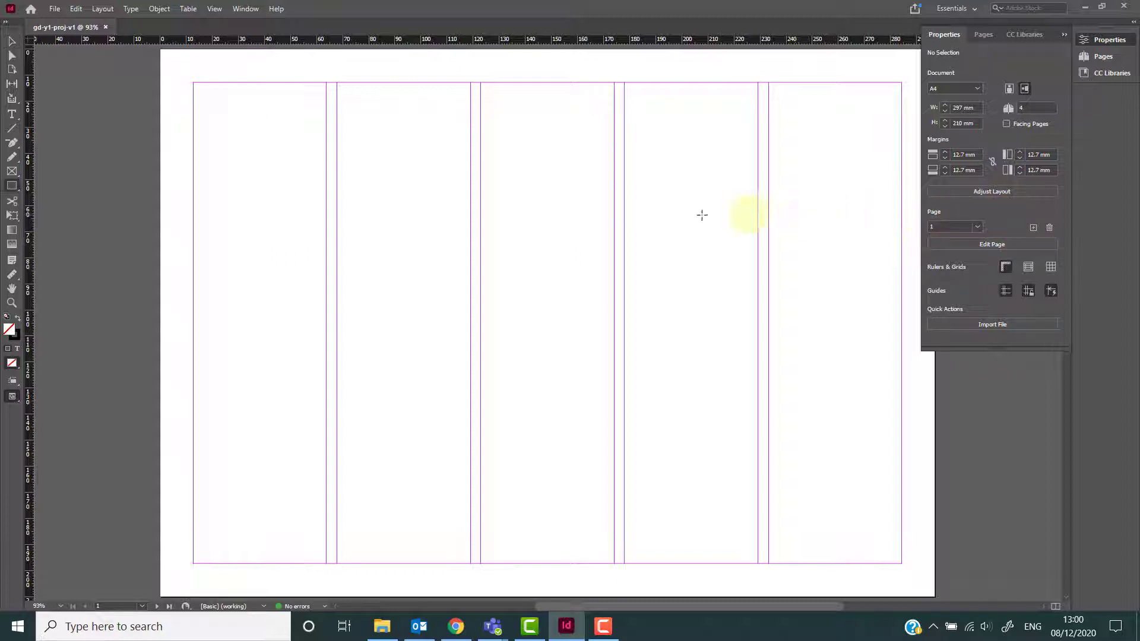
click(13, 189)
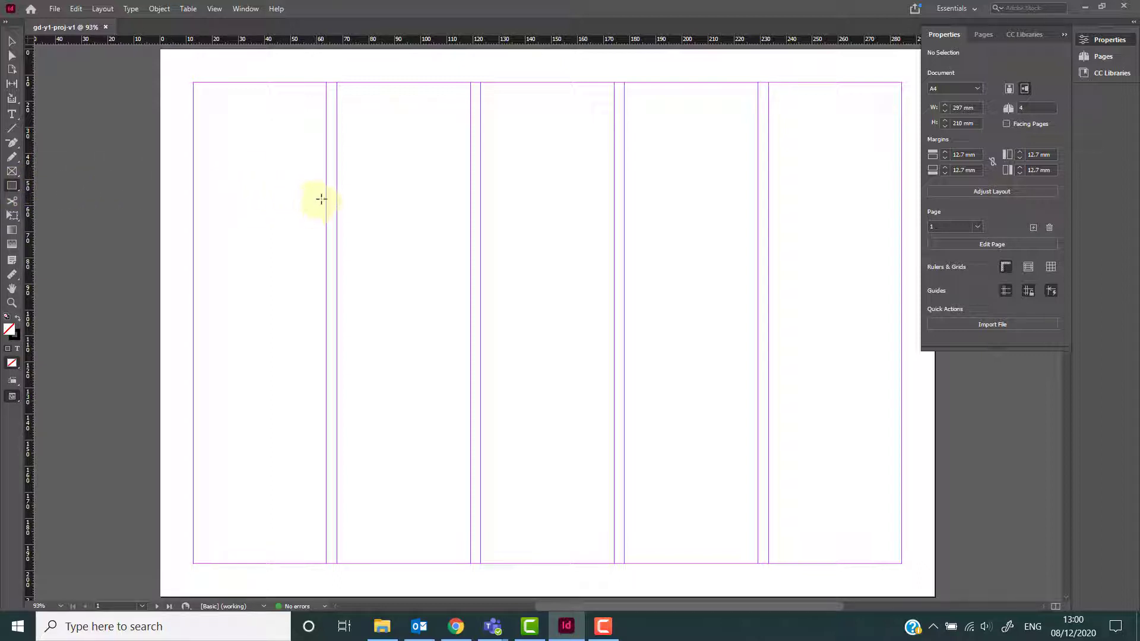
drag(288, 176, 542, 351)
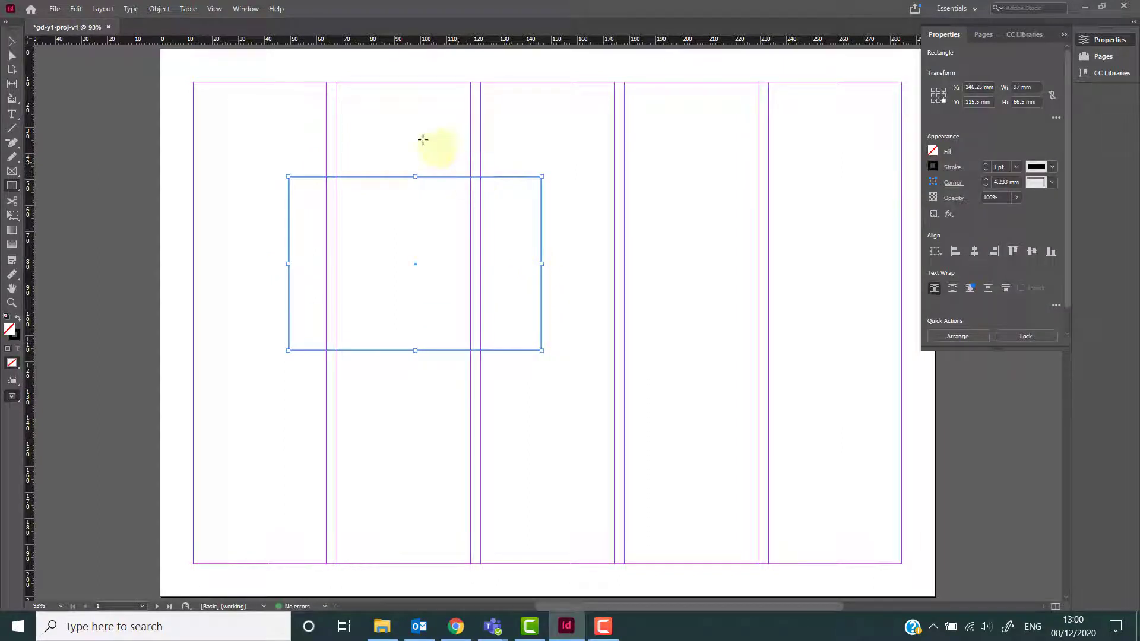
drag(389, 124, 624, 291)
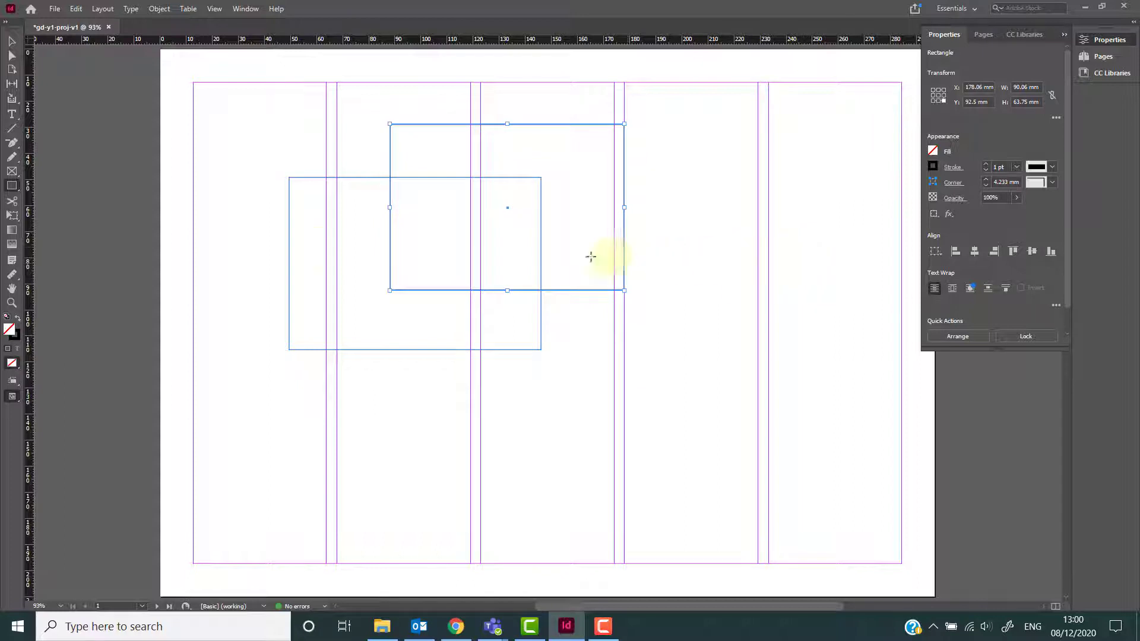
Turn the upper rectangle into a text frame with the Type tool, then select and delete all objects on the page.
key(t)
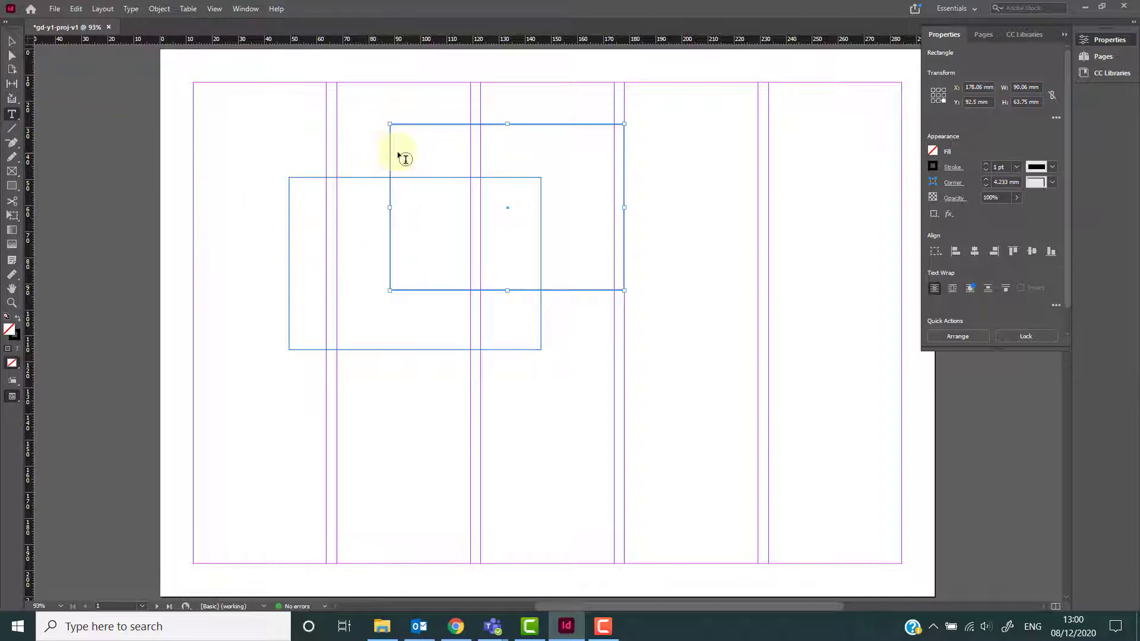
click(394, 133)
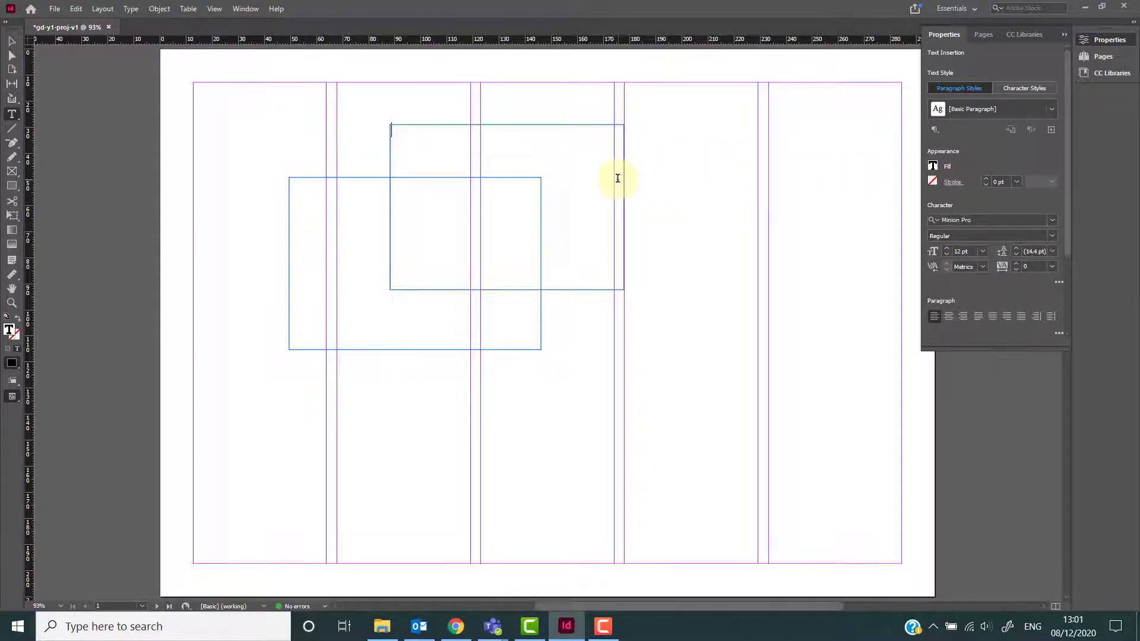
key(Escape)
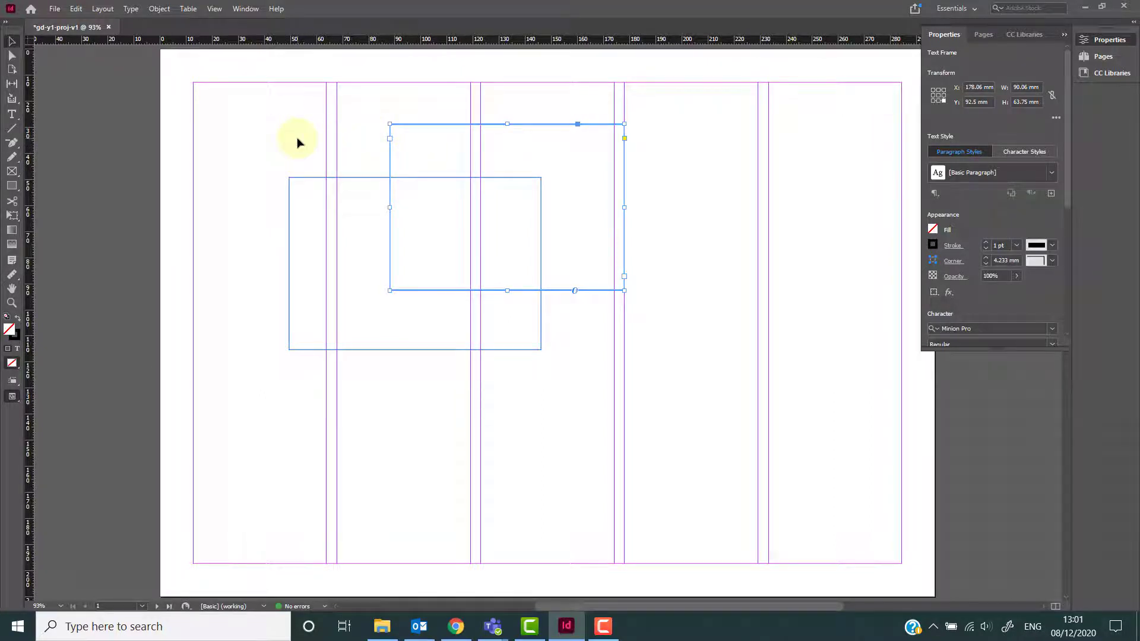
key(ctrl+a)
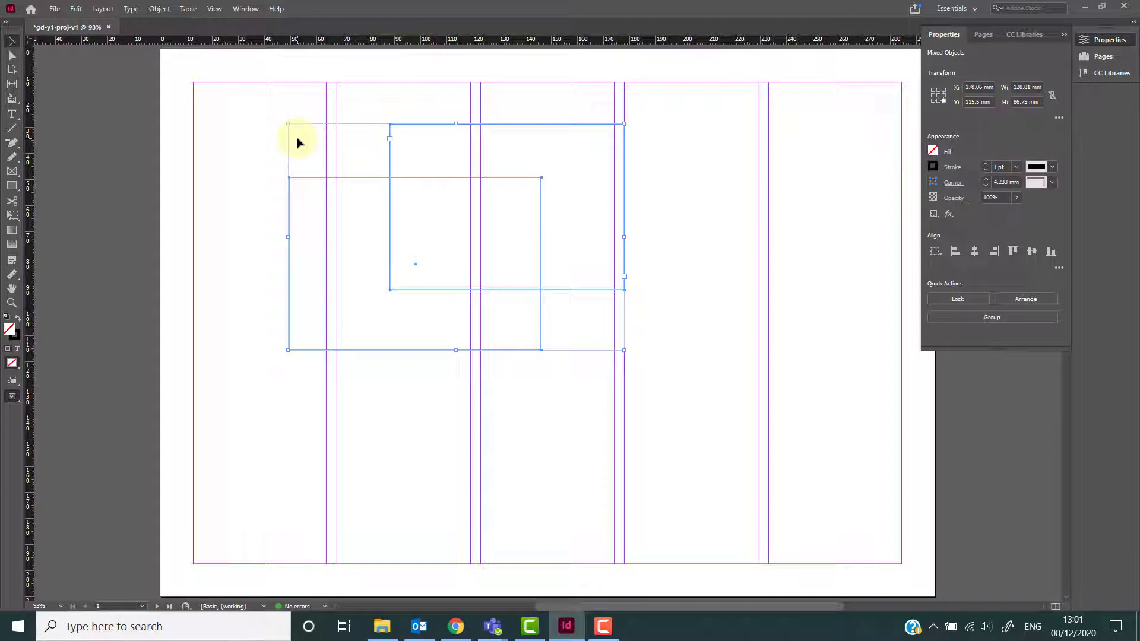
key(Delete)
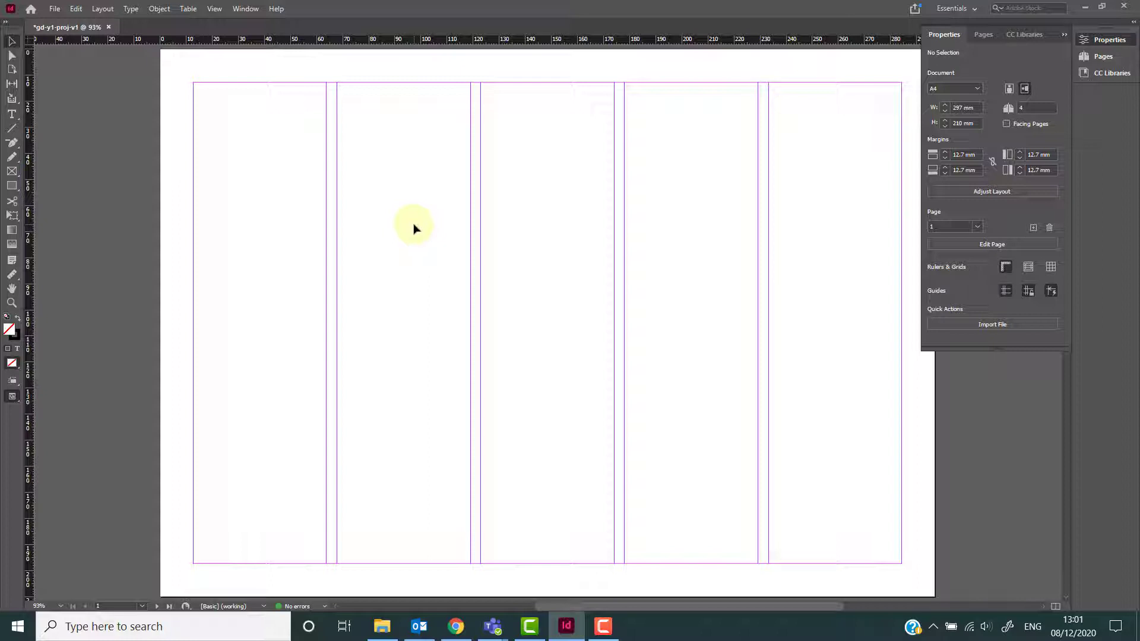
Switch to the Advanced workspace and open and close the Stroke, Swatches and Links panels.
click(954, 8)
click(939, 24)
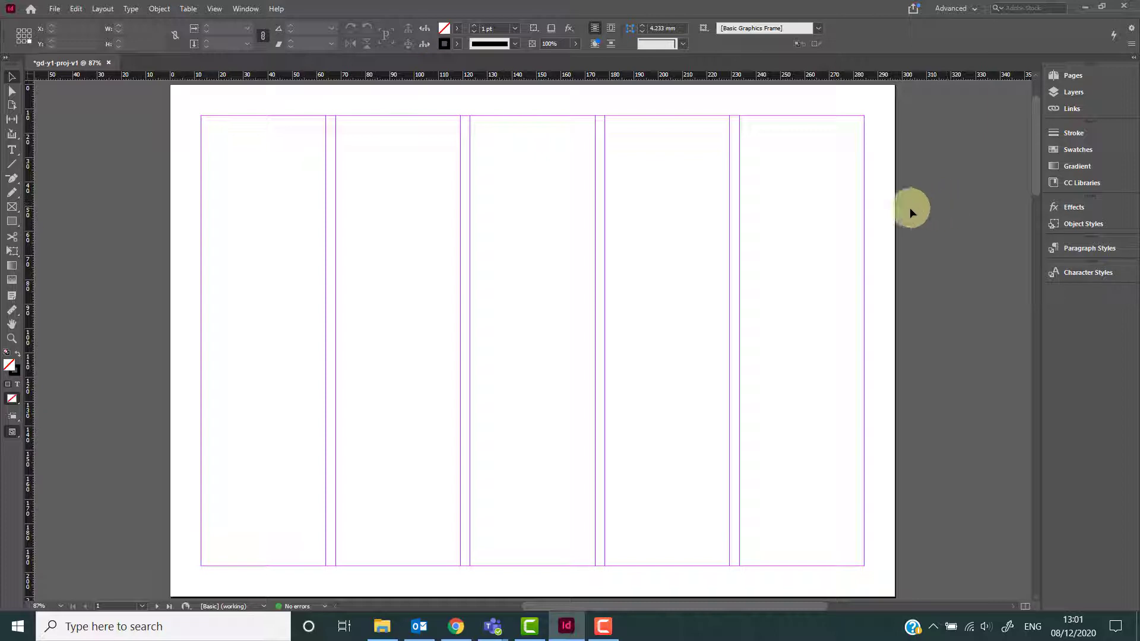
click(1110, 136)
click(1110, 136)
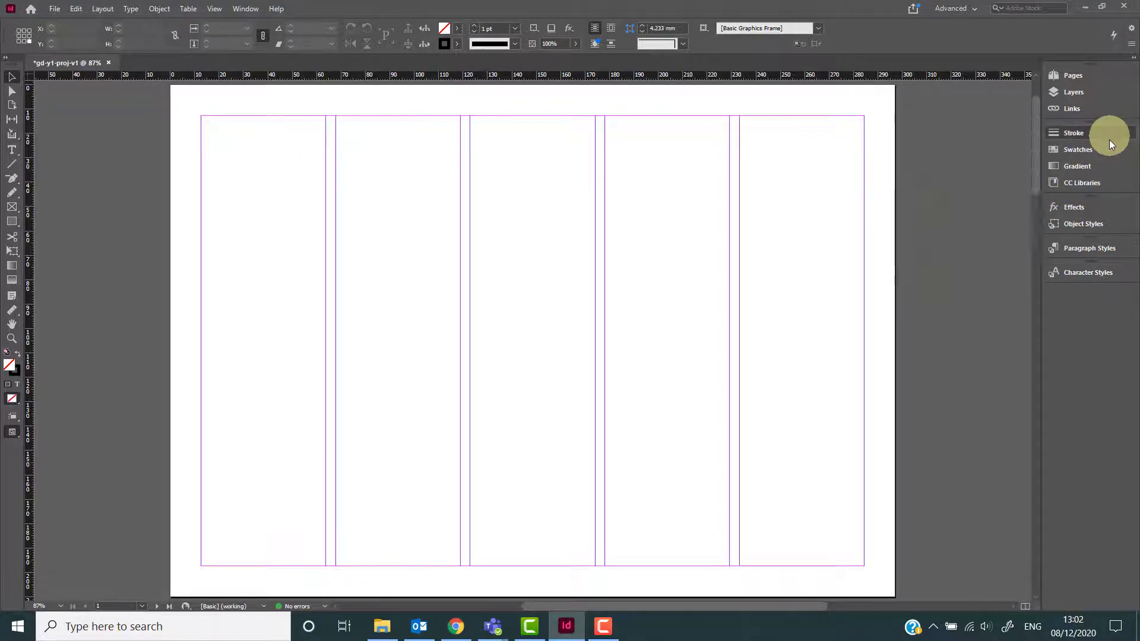
click(1109, 145)
click(1108, 145)
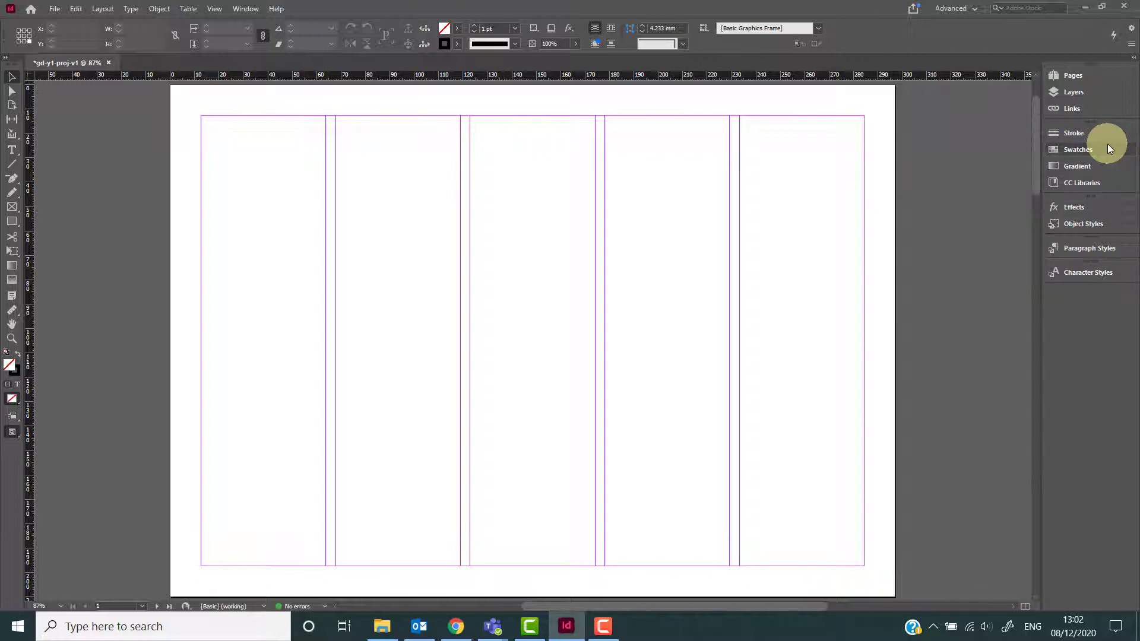
click(1108, 109)
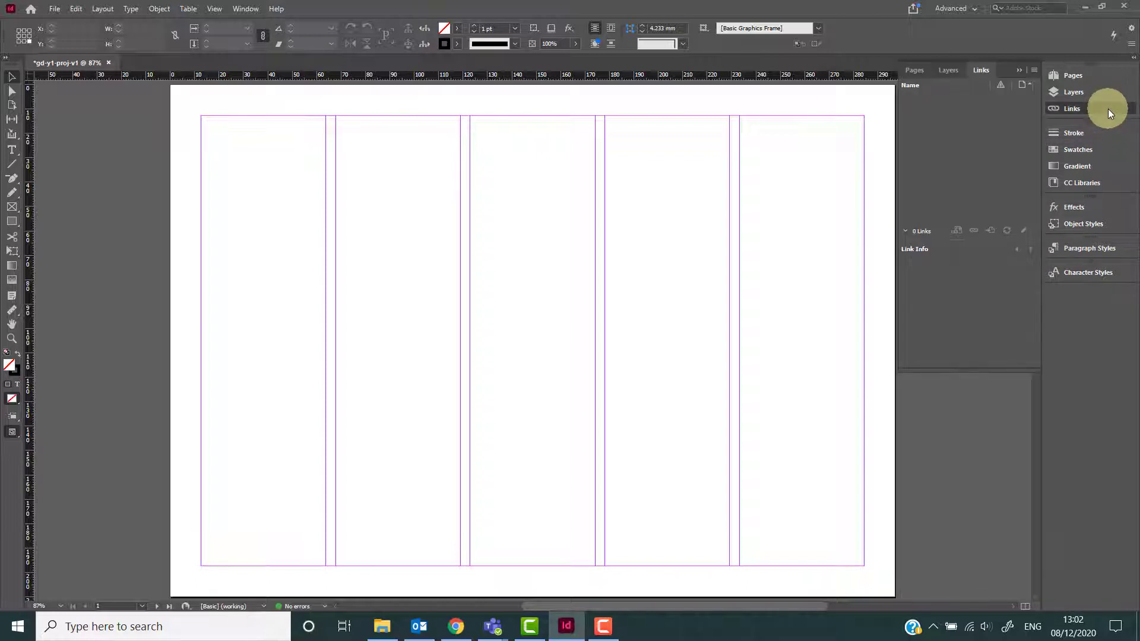
click(1109, 109)
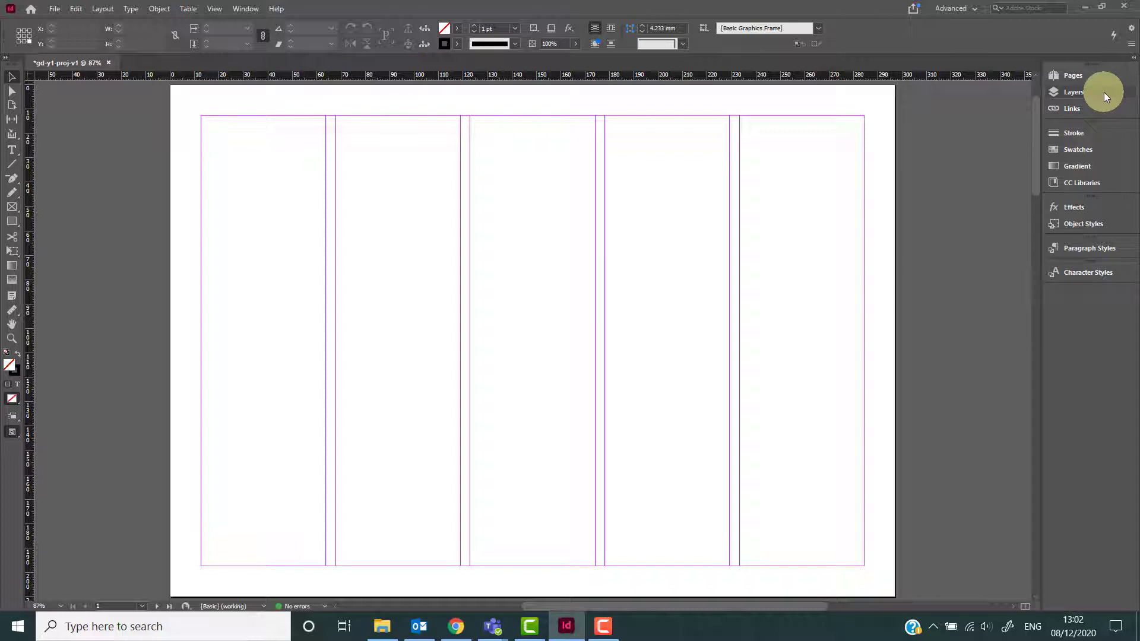
Close the Layers panel and move the Effects panel to the bottom of the panel dock.
right_click(1101, 91)
click(1067, 95)
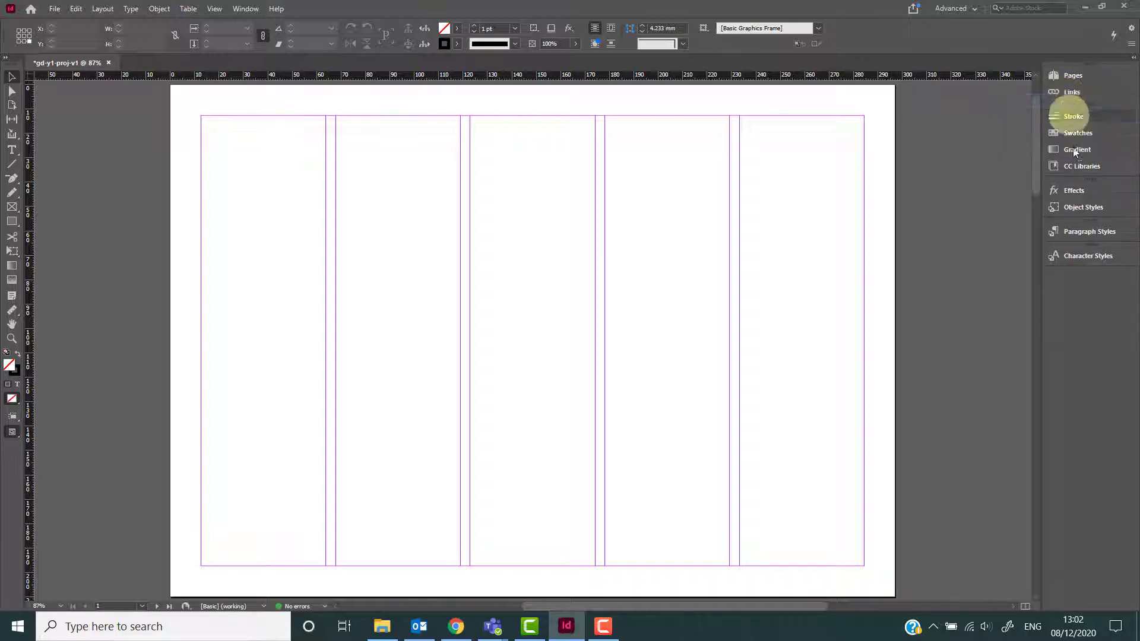
drag(1070, 188, 1075, 229)
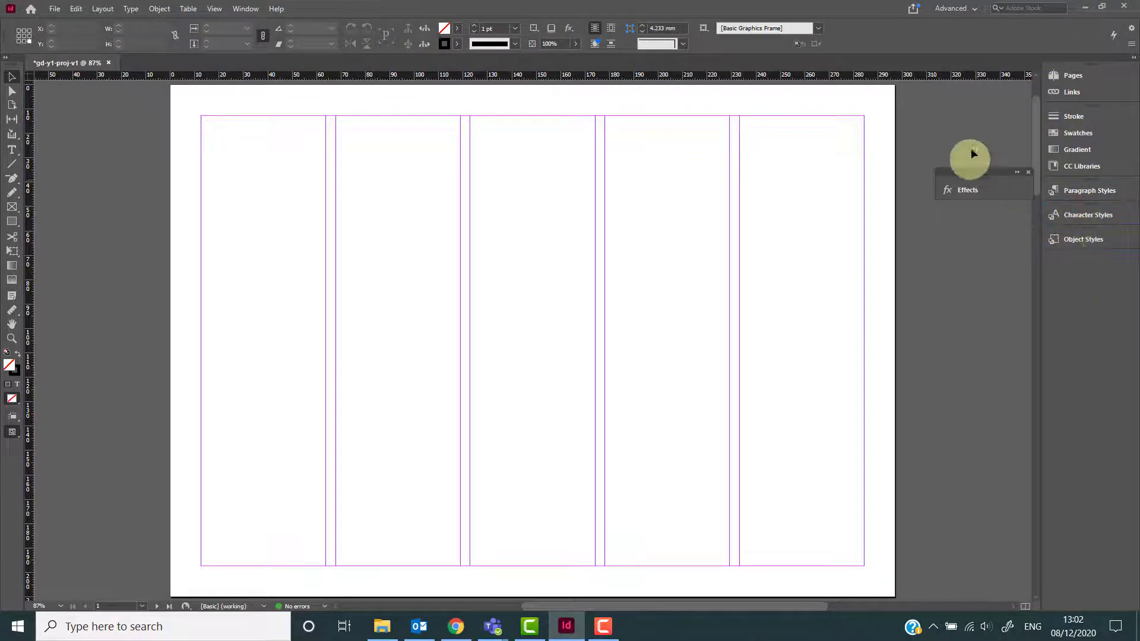
drag(1003, 174, 1103, 252)
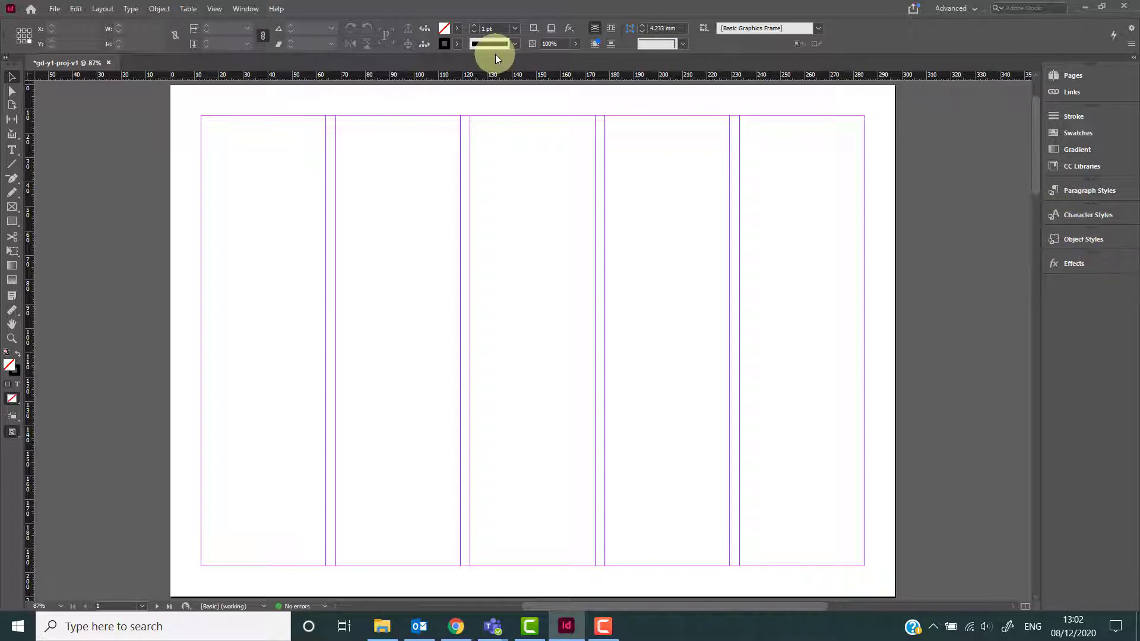
Open the Effects panel from the Window menu, then reset the Advanced workspace.
click(244, 8)
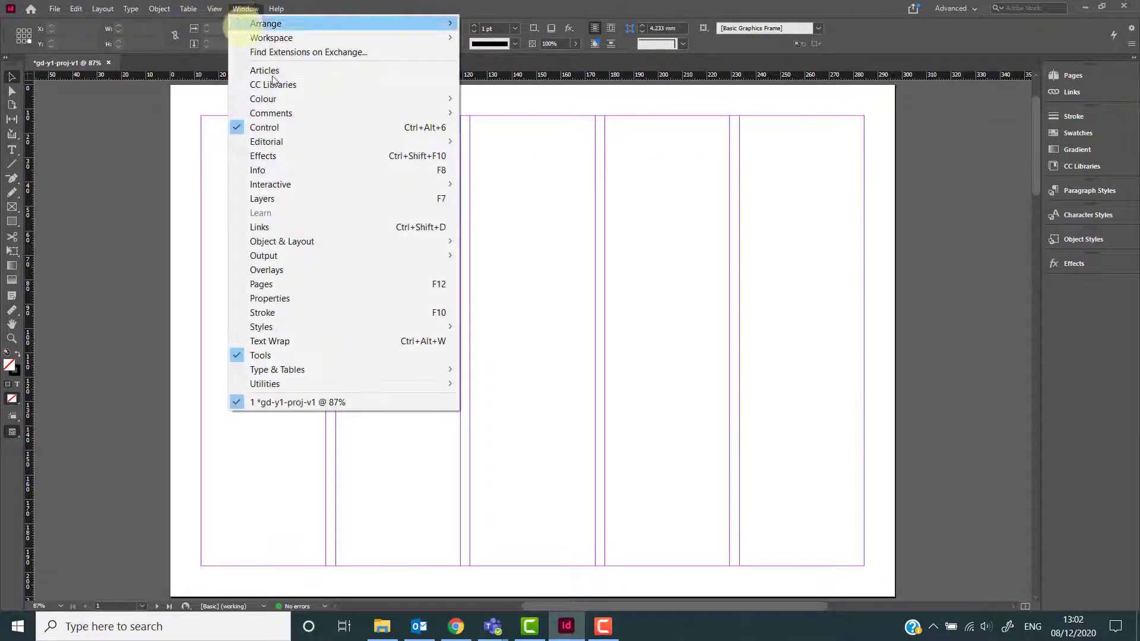
click(297, 155)
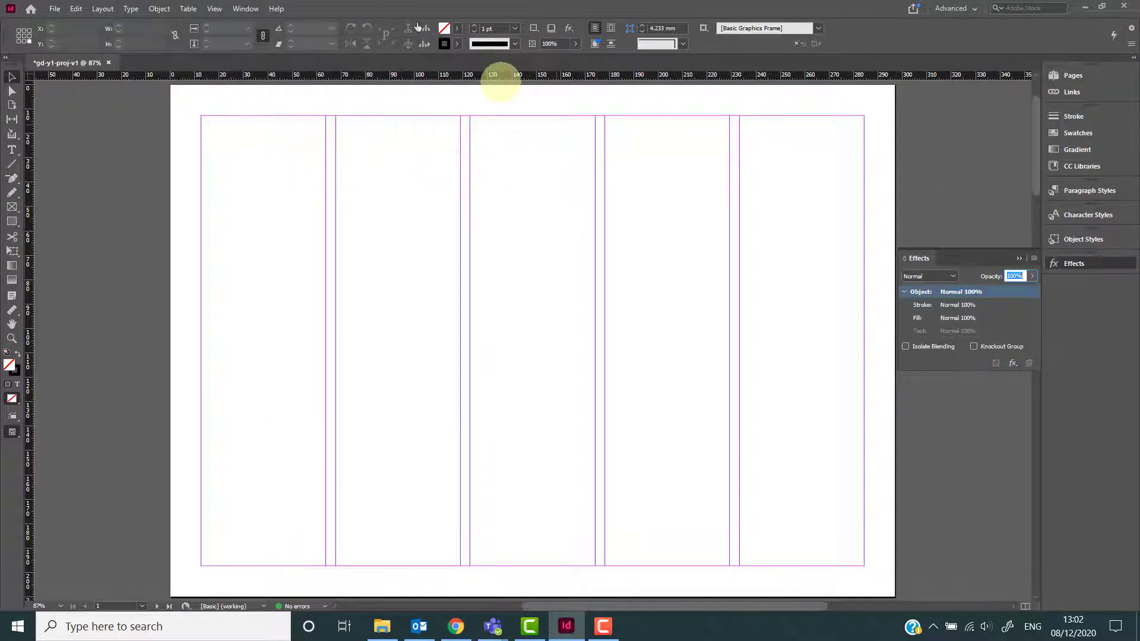
click(240, 9)
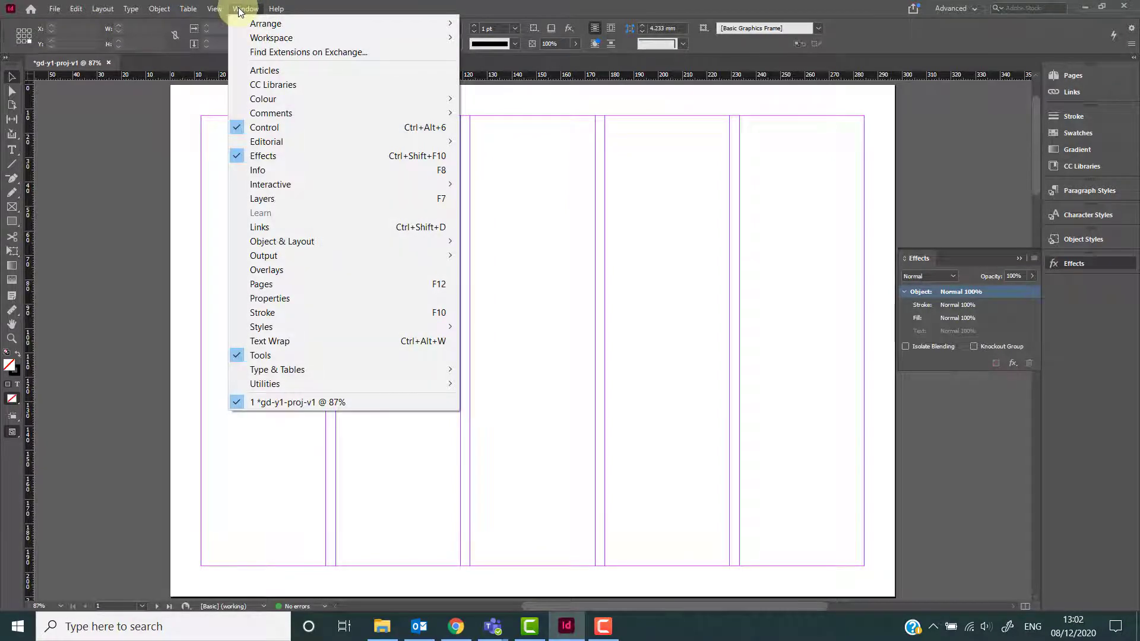
click(241, 9)
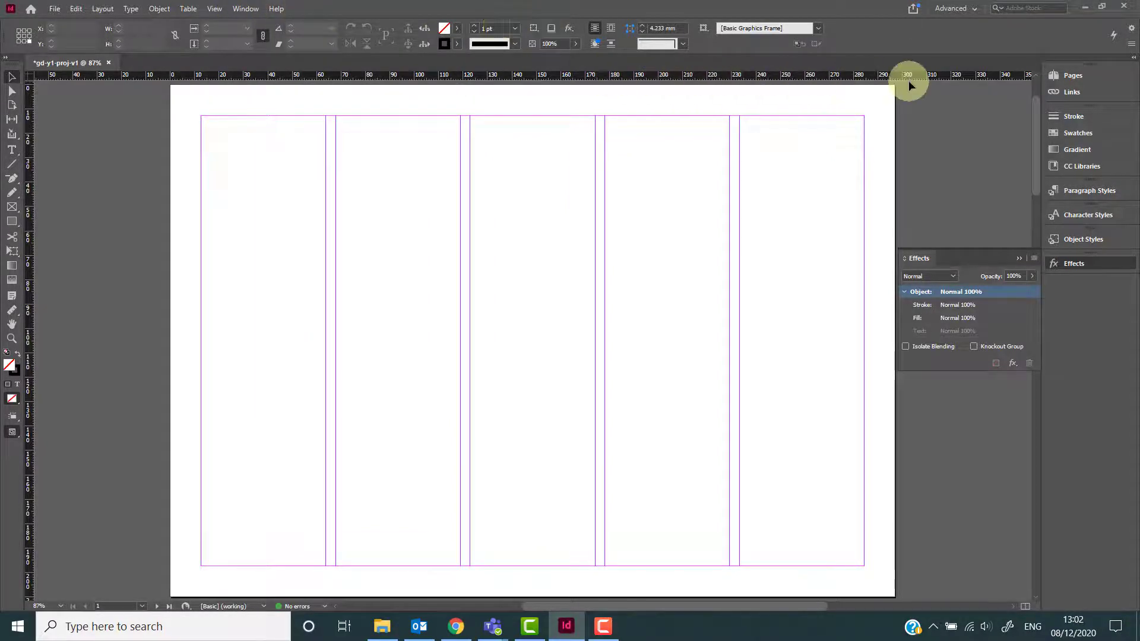
click(971, 17)
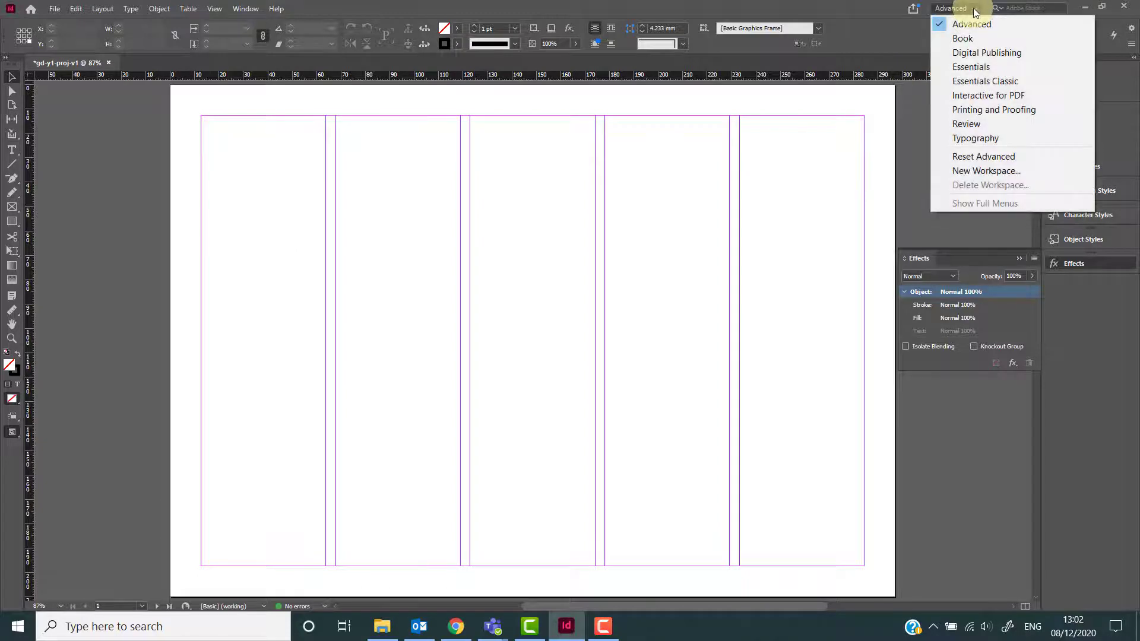
click(980, 156)
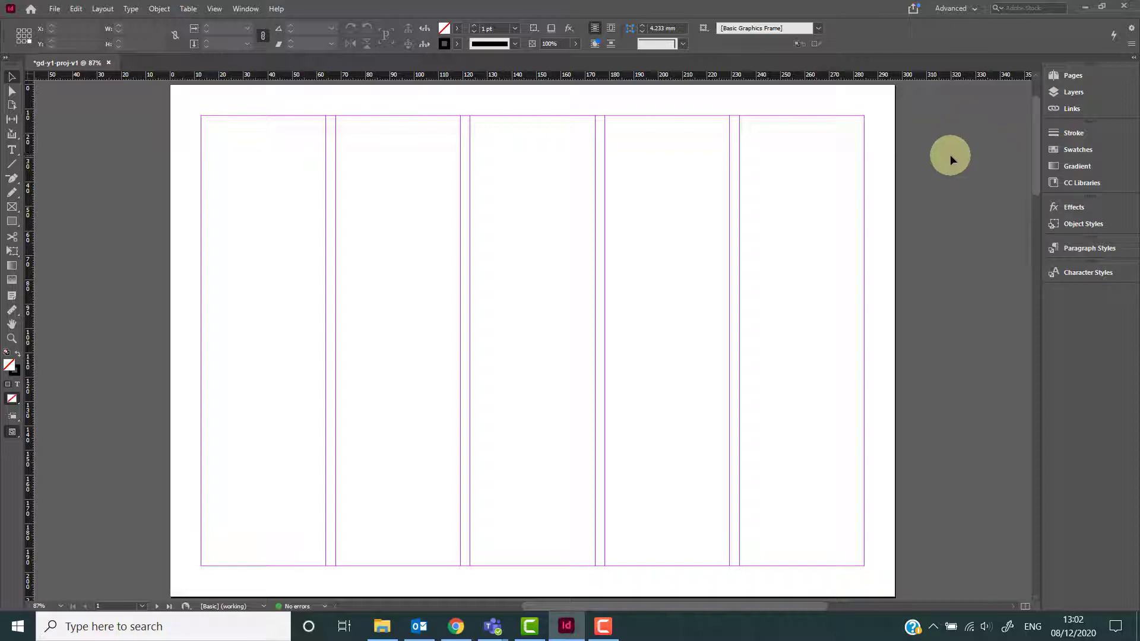
click(968, 9)
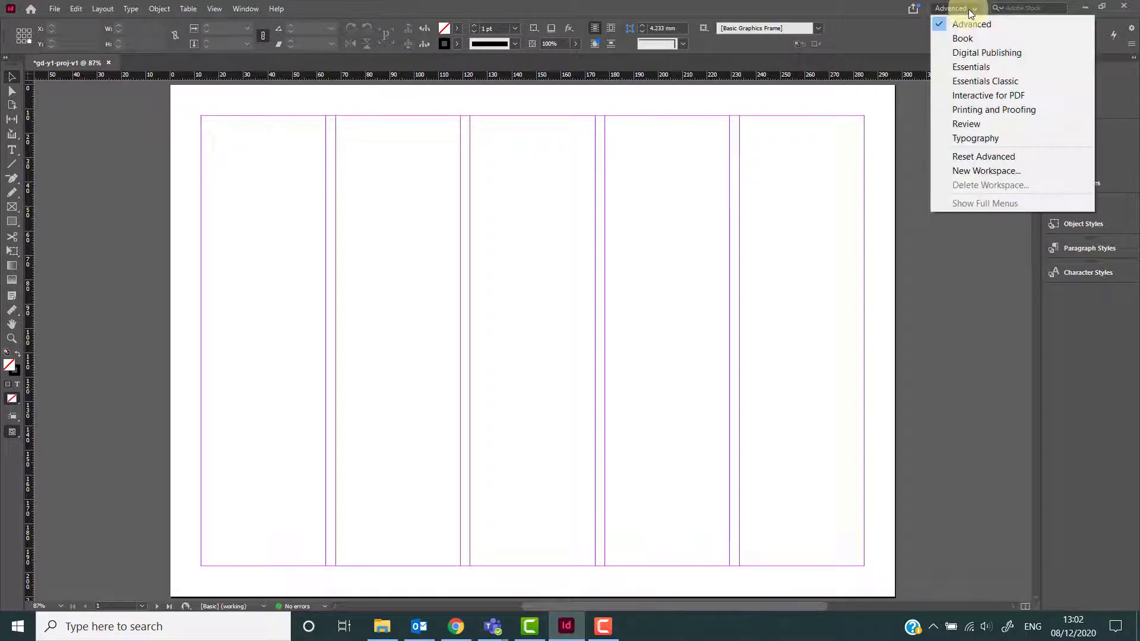
click(988, 171)
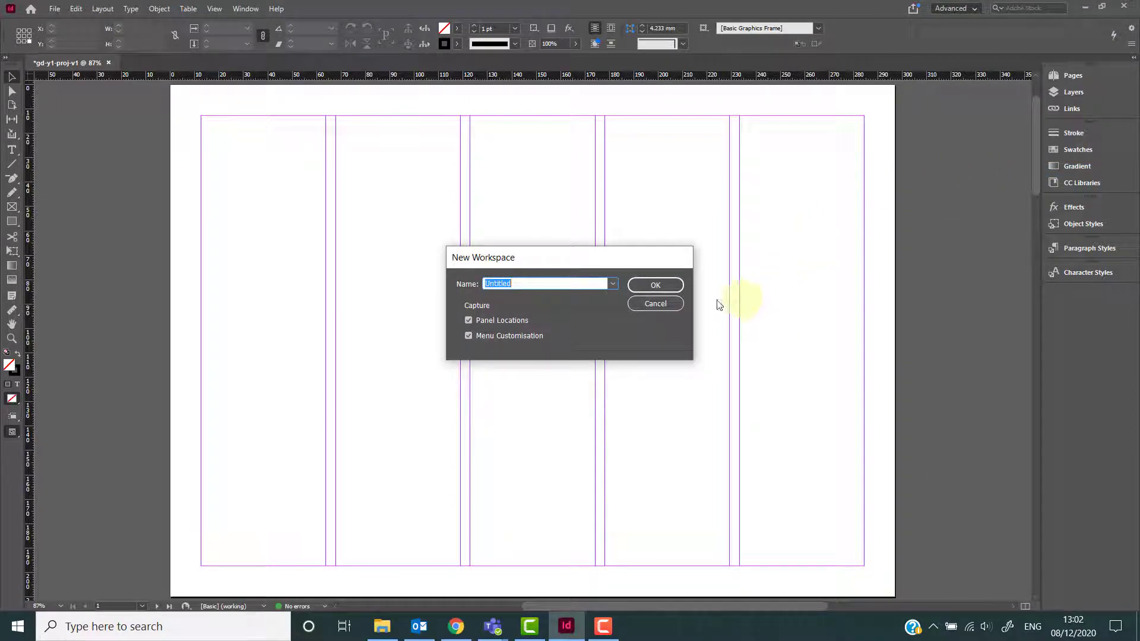
click(641, 304)
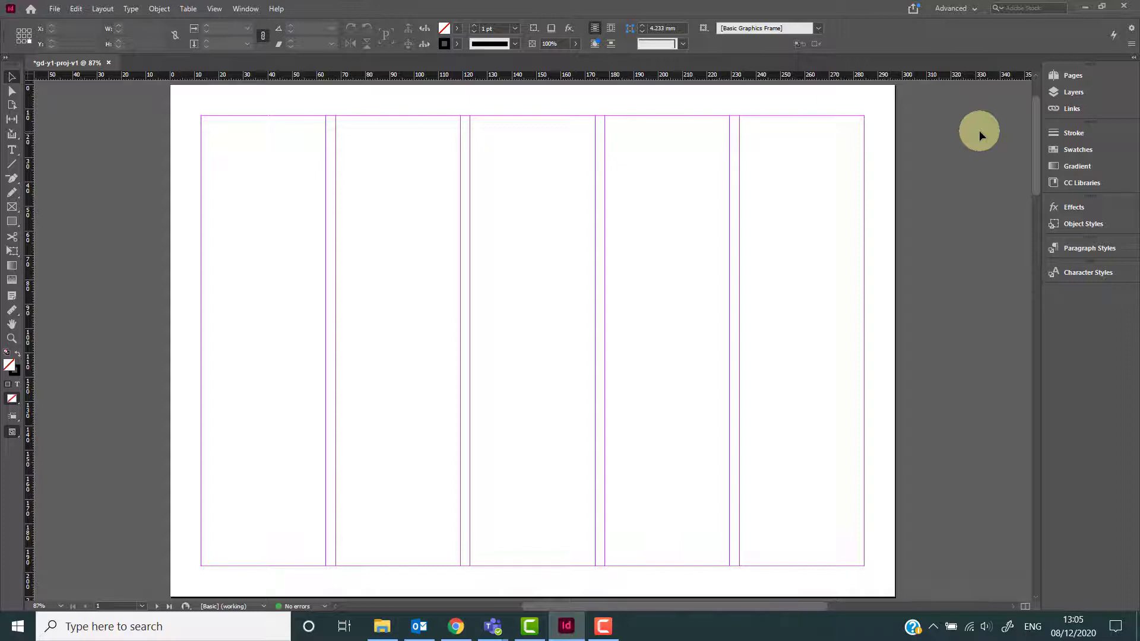
Minimise the program and open the Example Pages folder on the desktop and one of its photos.
click(1086, 7)
click(1041, 11)
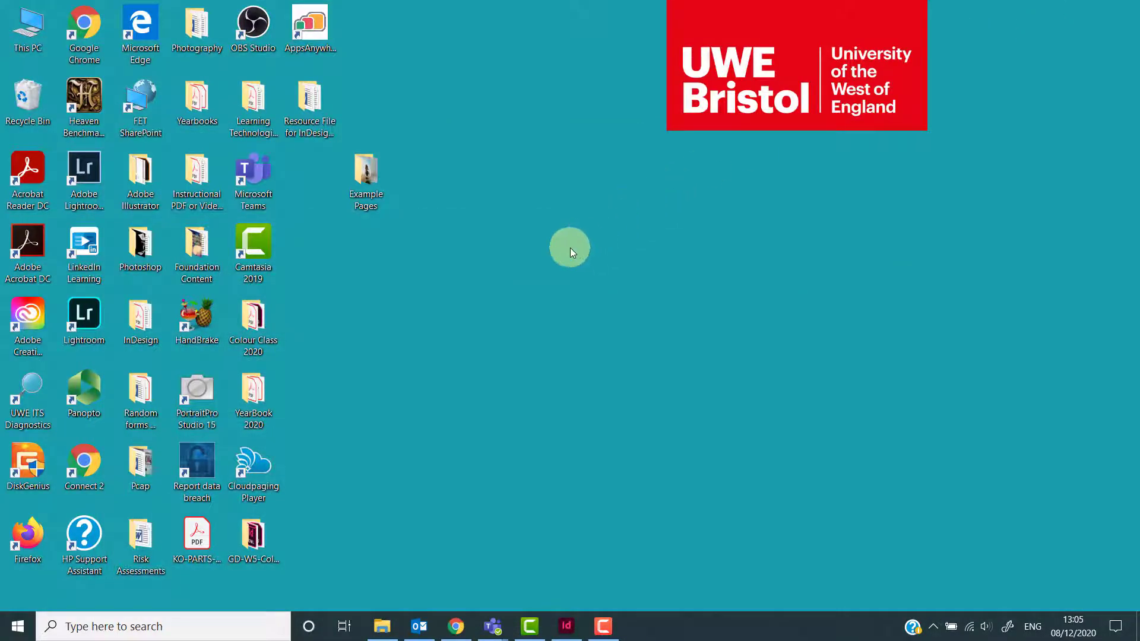
double_click(363, 167)
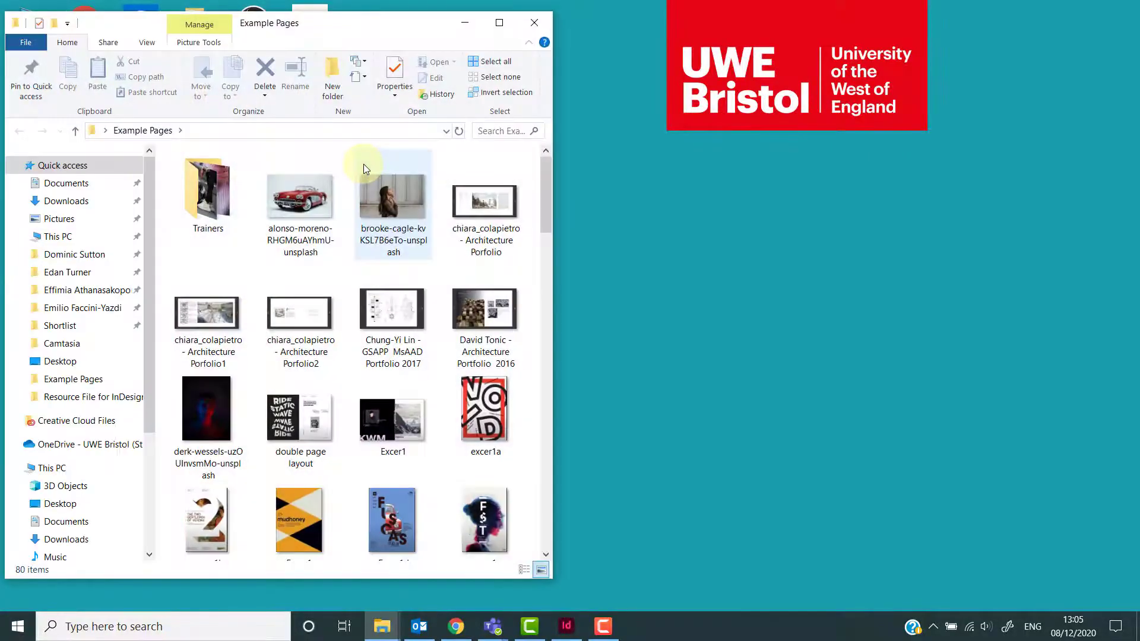
double_click(298, 198)
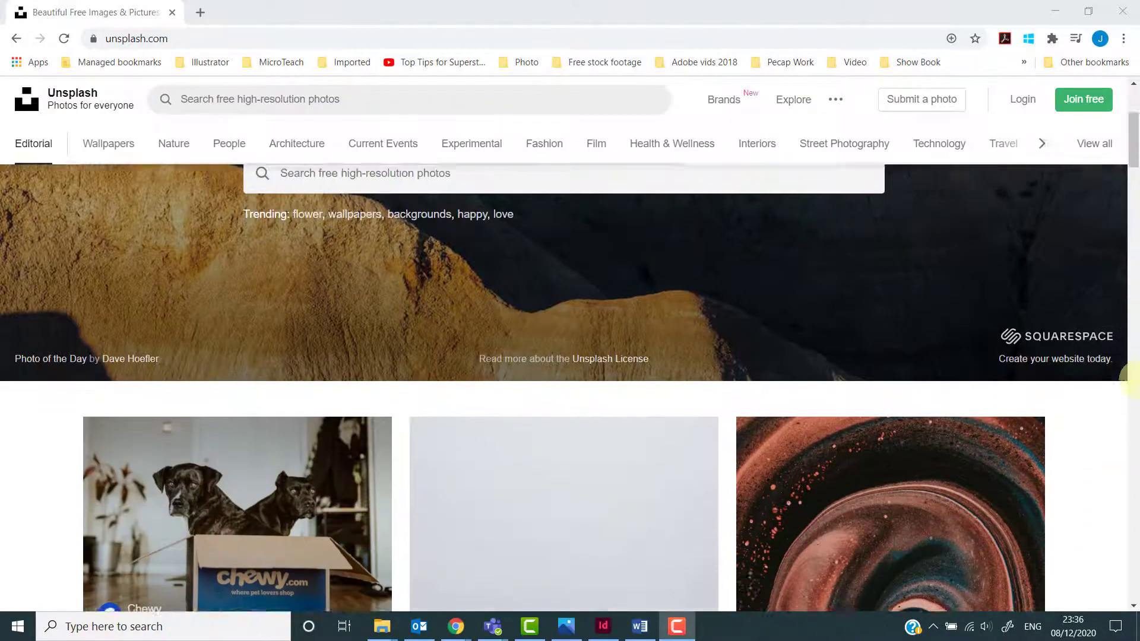
Scroll through the Unsplash photo feed to browse stock photos.
scroll(1136, 380, down, 10)
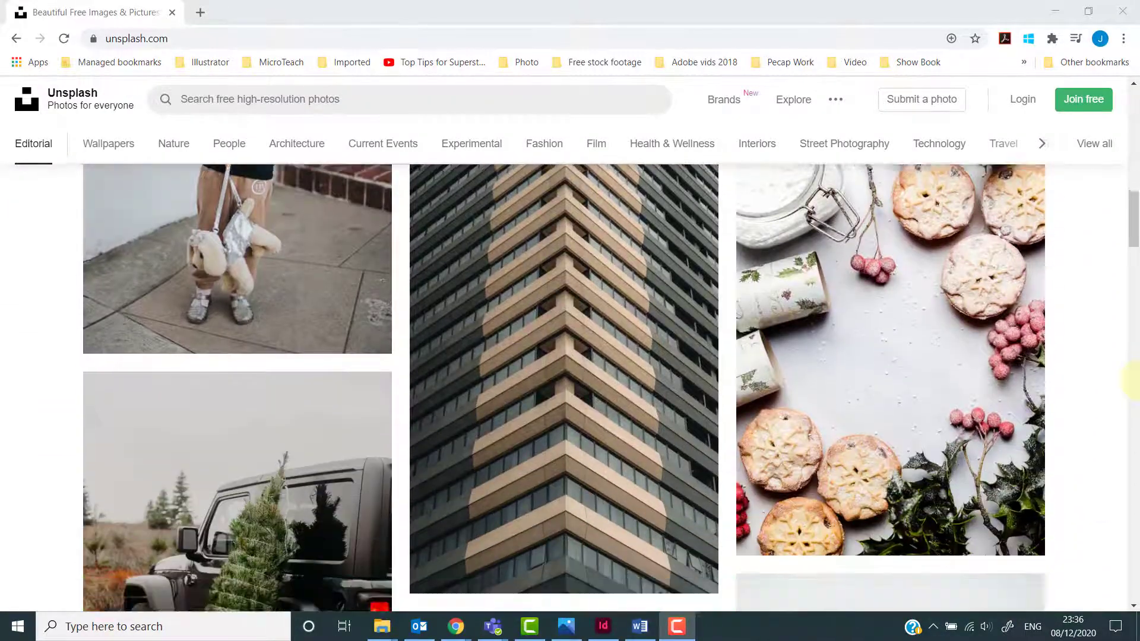
scroll(1136, 380, down, 15)
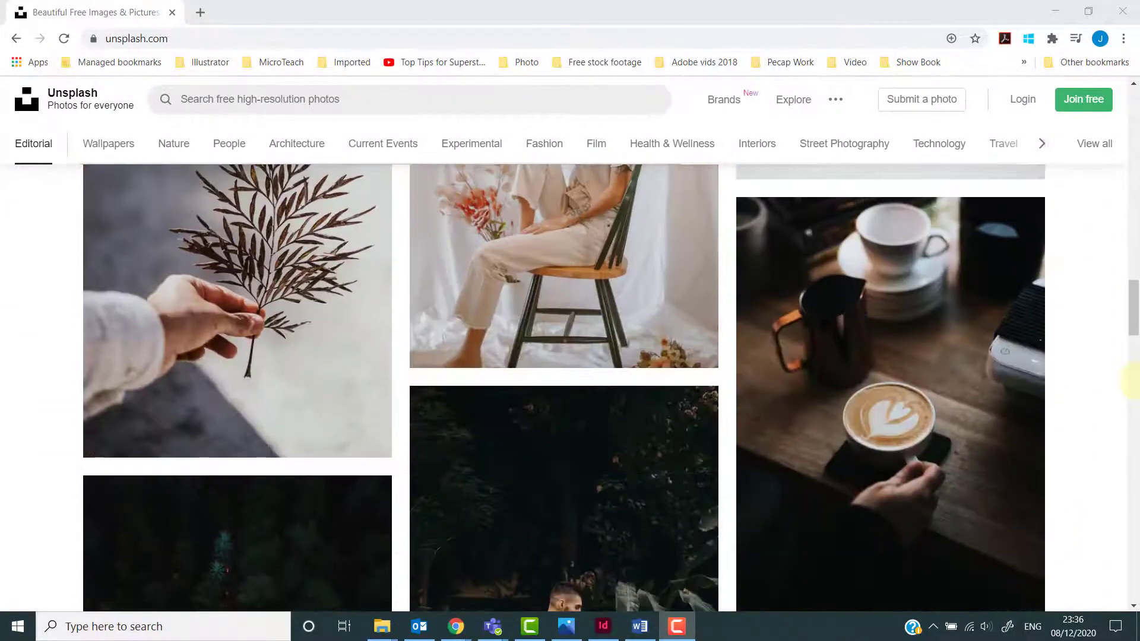
scroll(1135, 380, down, 15)
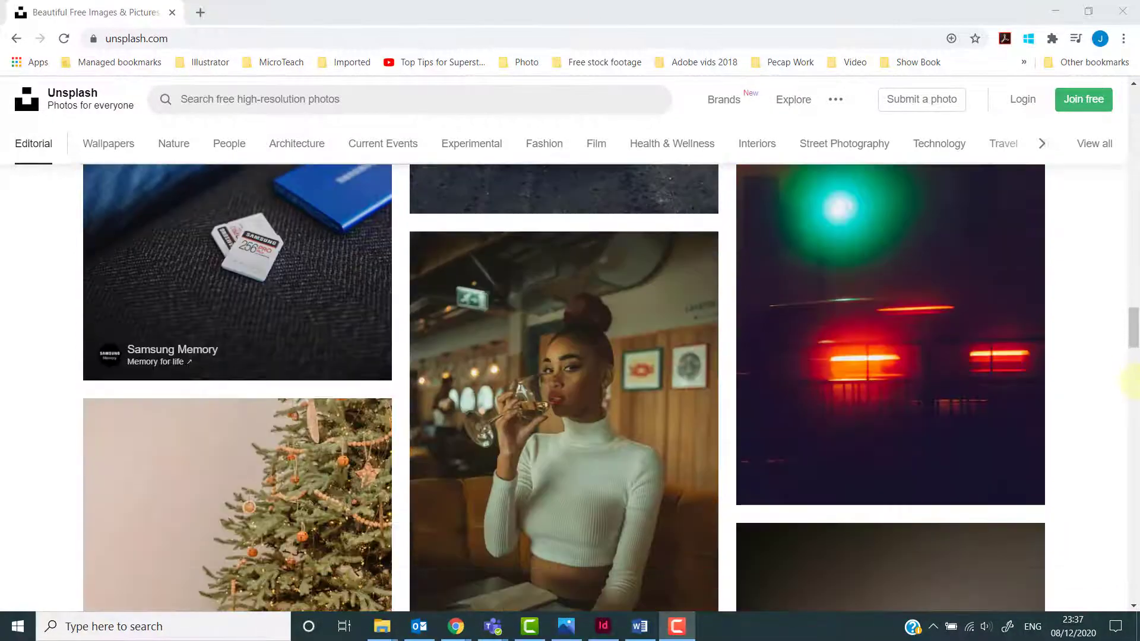
Copy the red car photo from the Photos viewer and return to InDesign.
click(677, 625)
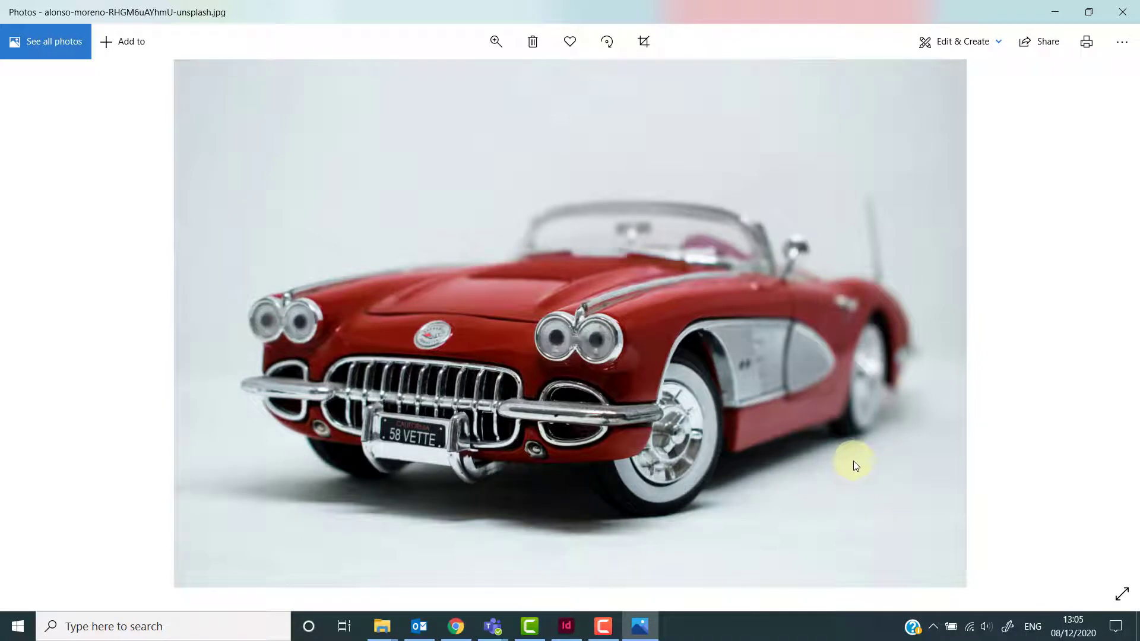
right_click(831, 419)
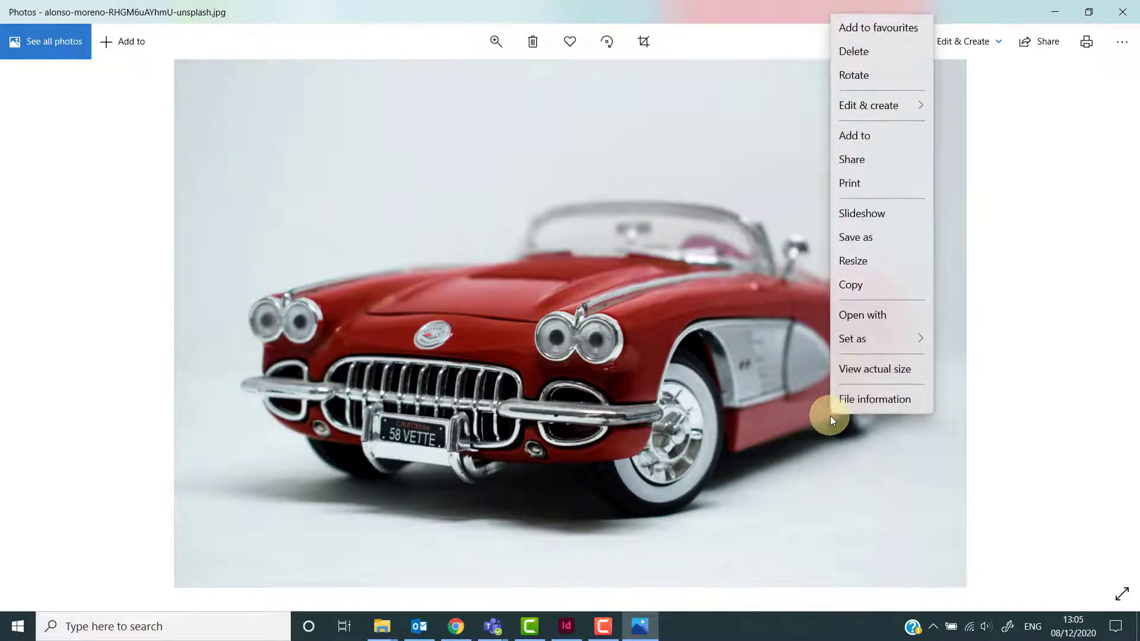
click(873, 288)
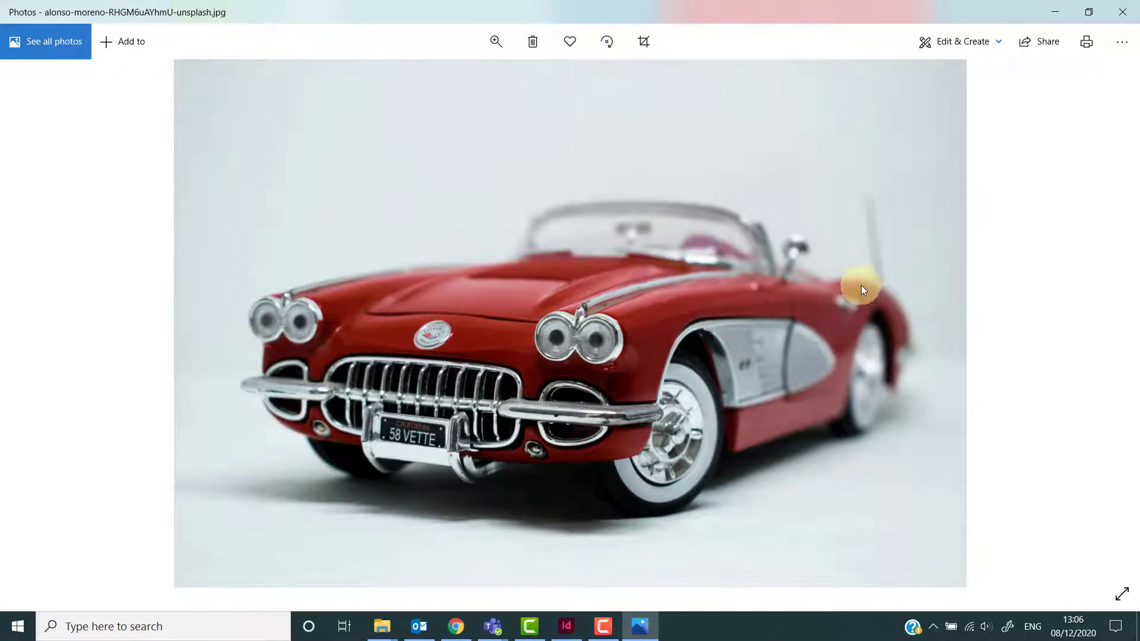
click(1055, 12)
click(566, 630)
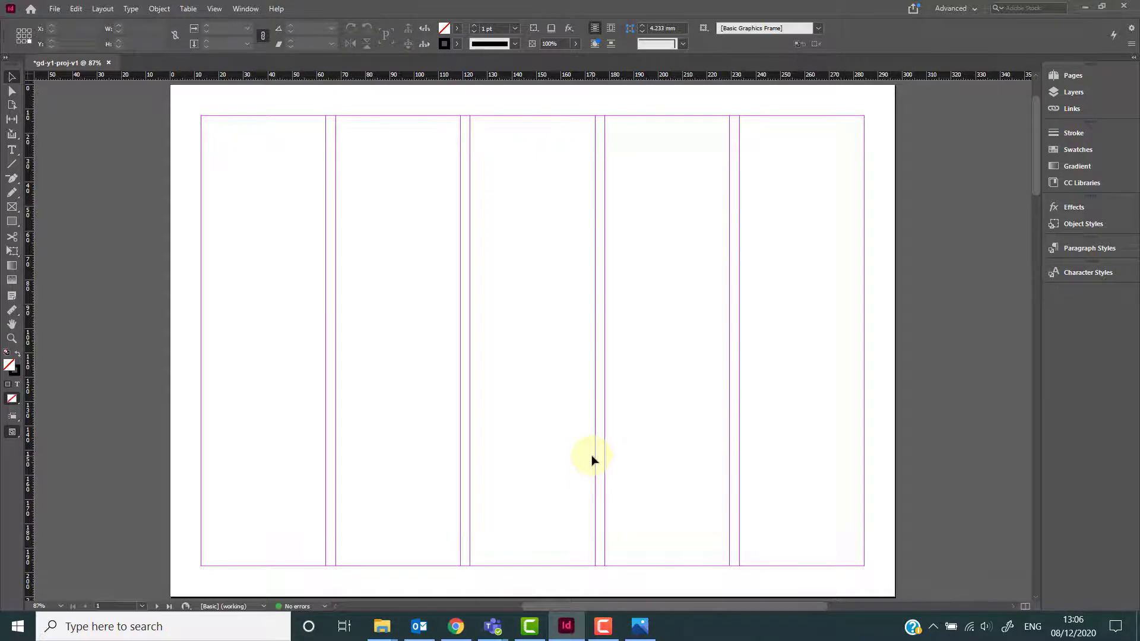
Try pasting the copied car photo onto the page, then delete it.
key(ctrl+v)
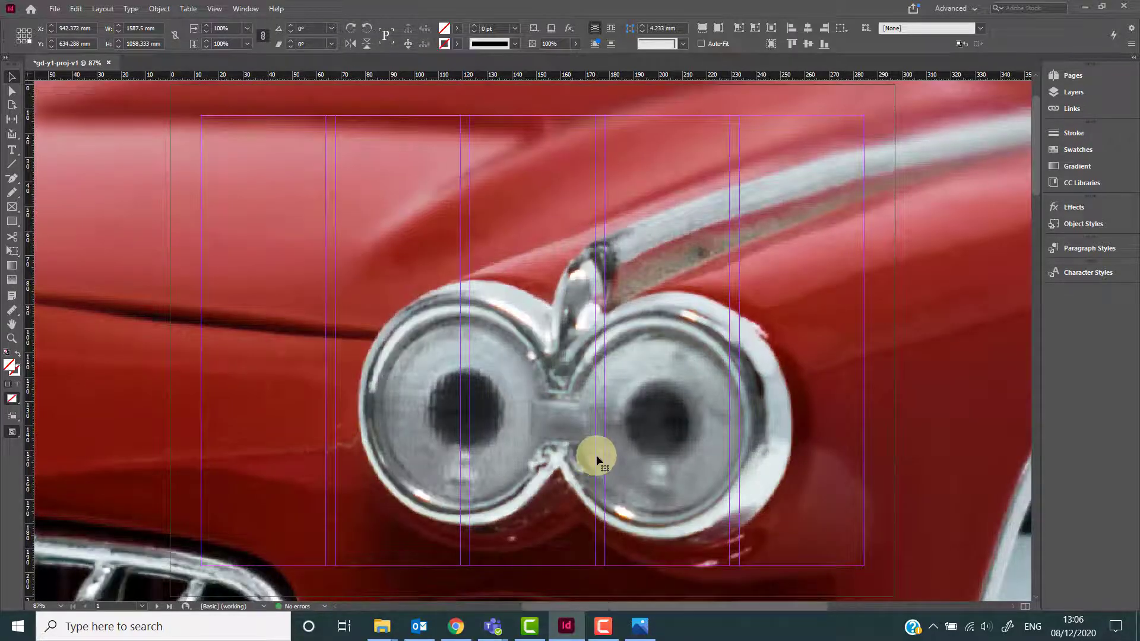
key(ctrl+minus)
key(ctrl+minus)
key(ctrl+minus)
key(ctrl+minus)
key(ctrl+minus)
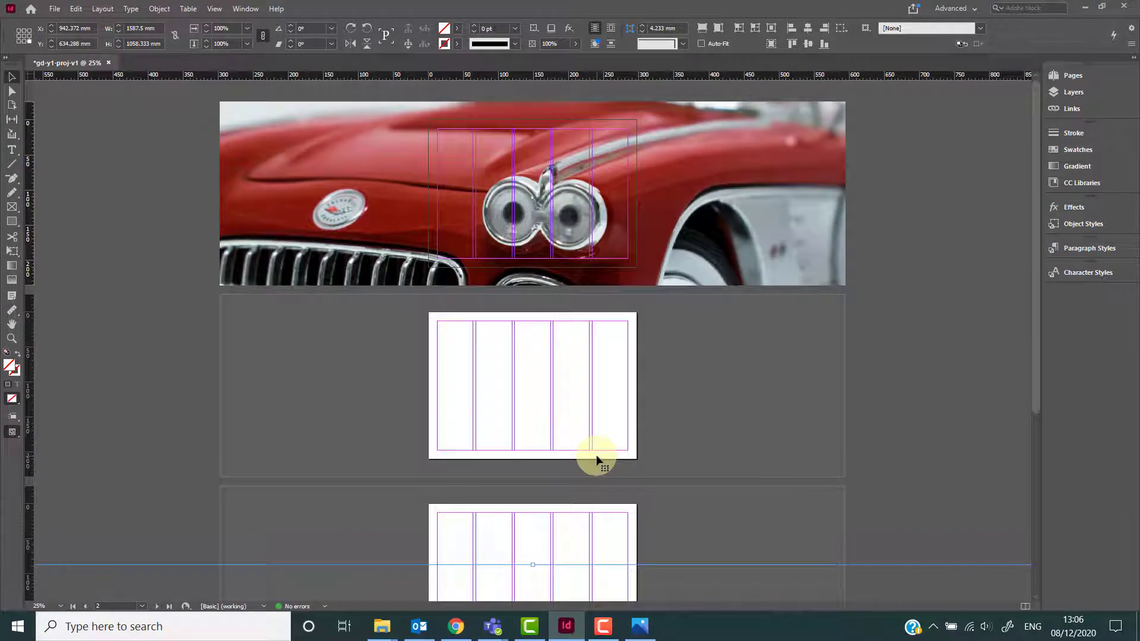
key(ctrl+equal)
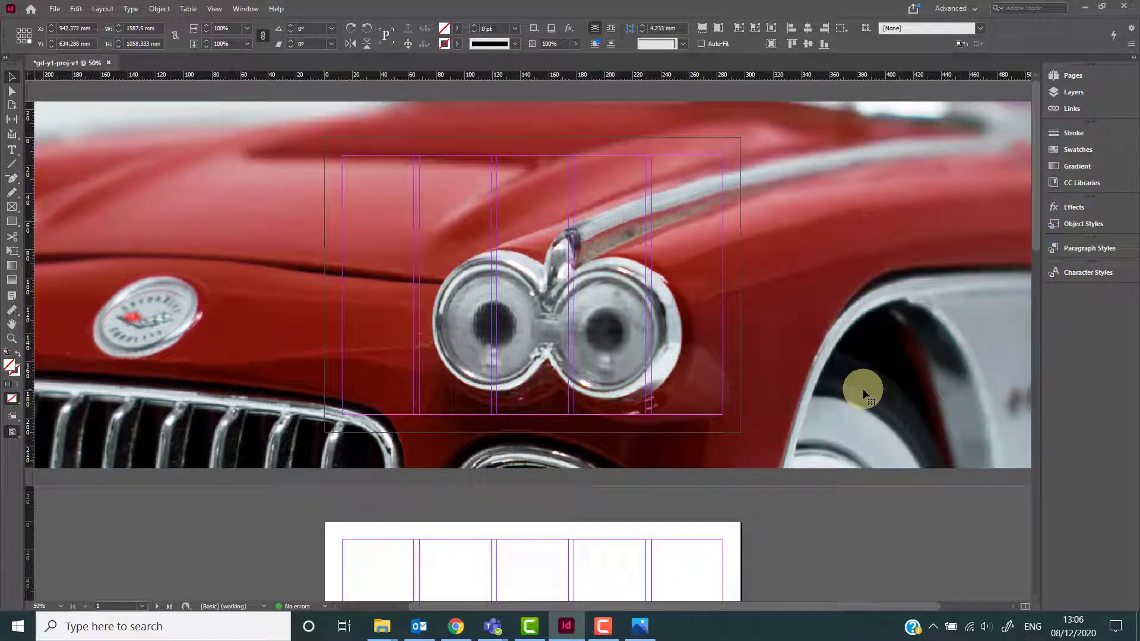
key(Delete)
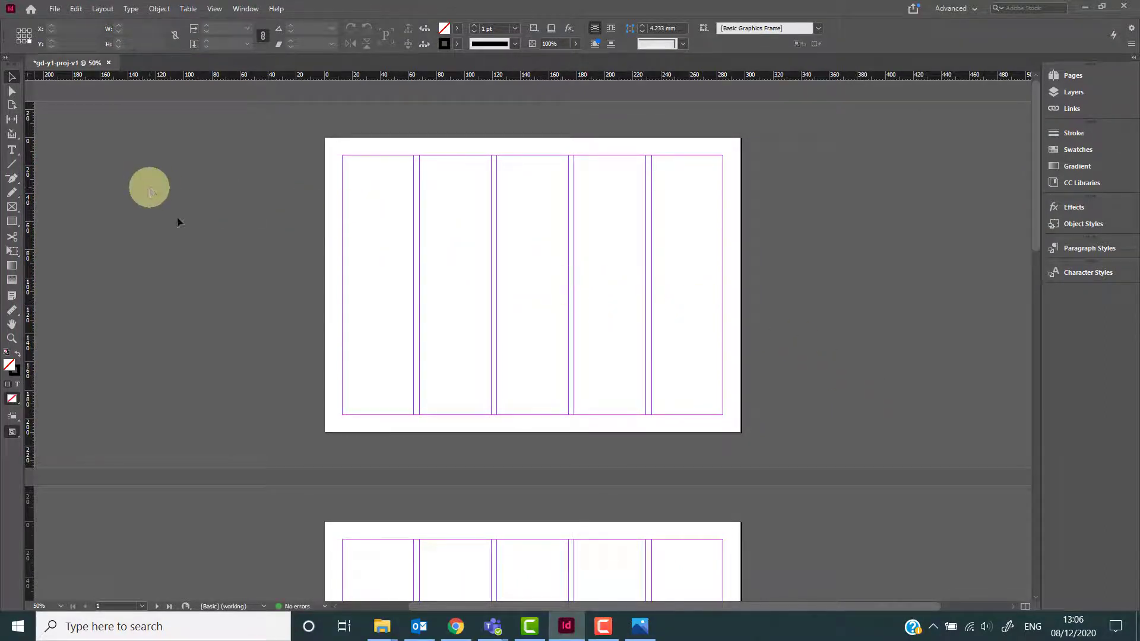
Arrange the InDesign window beside the Example Pages folder window.
key(ctrl+=)
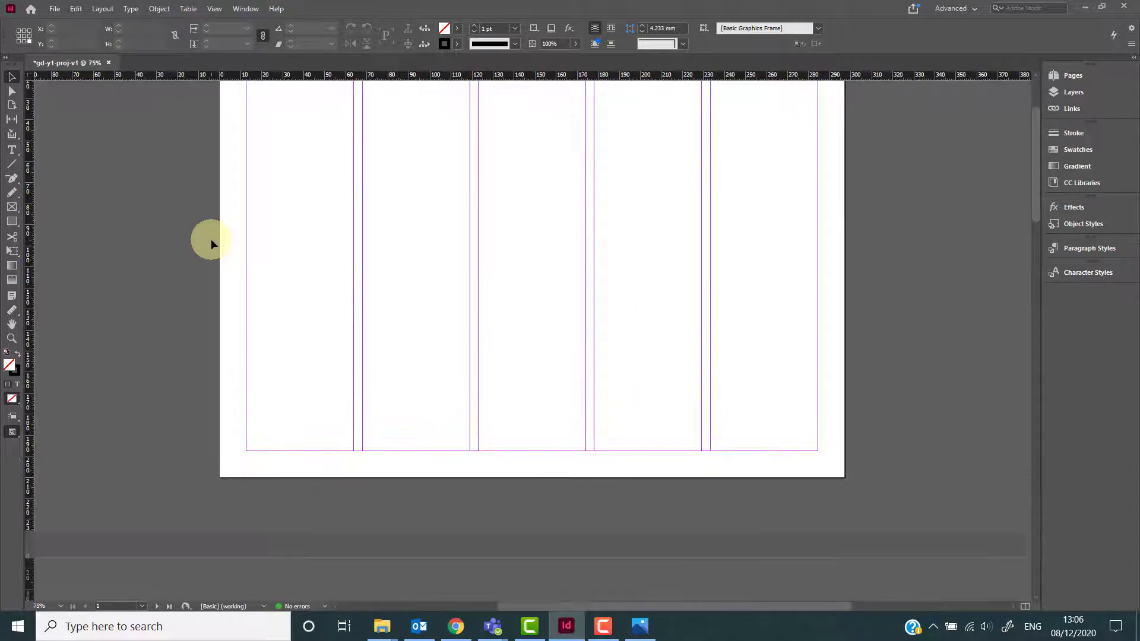
scroll(212, 239, up, 1)
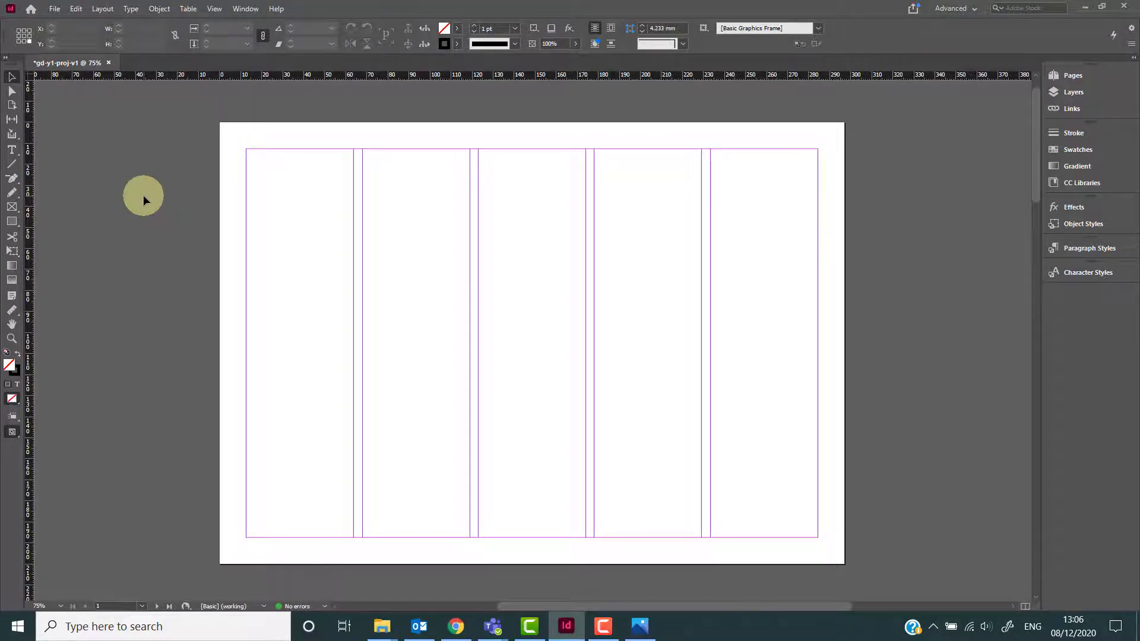
scroll(144, 195, up, 1)
scroll(144, 195, up, 1)
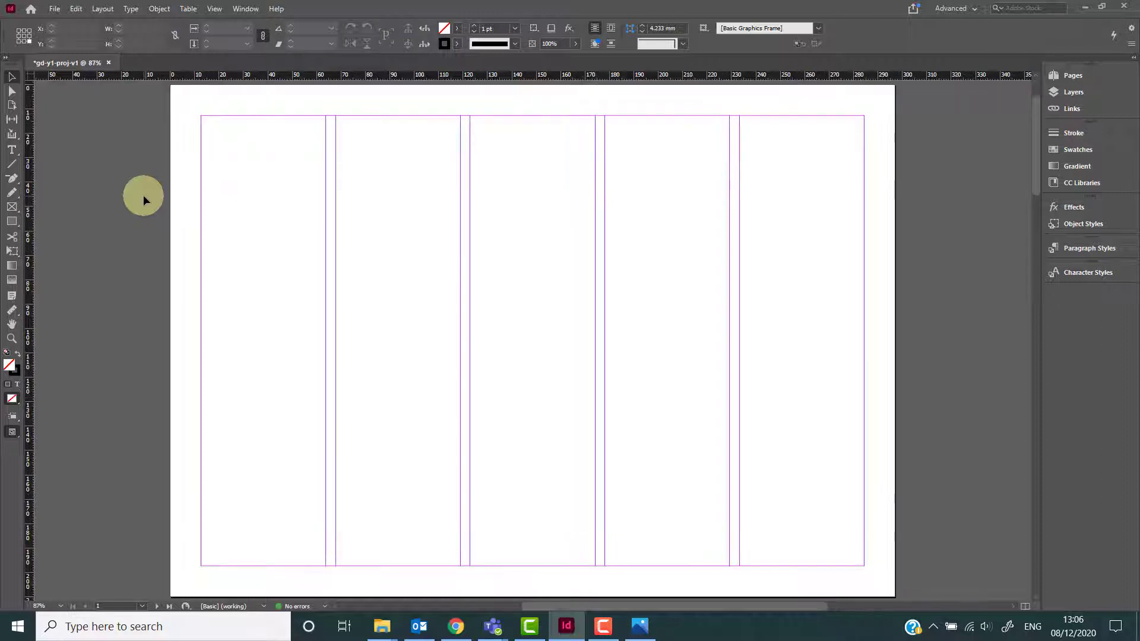
scroll(144, 195, up, 2)
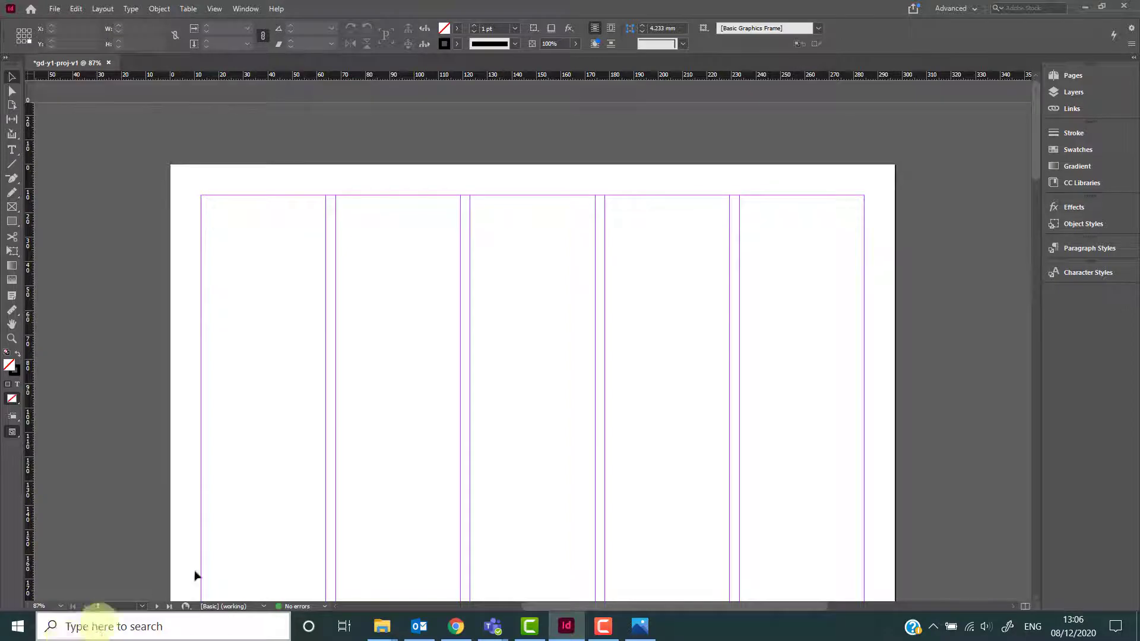
click(1102, 7)
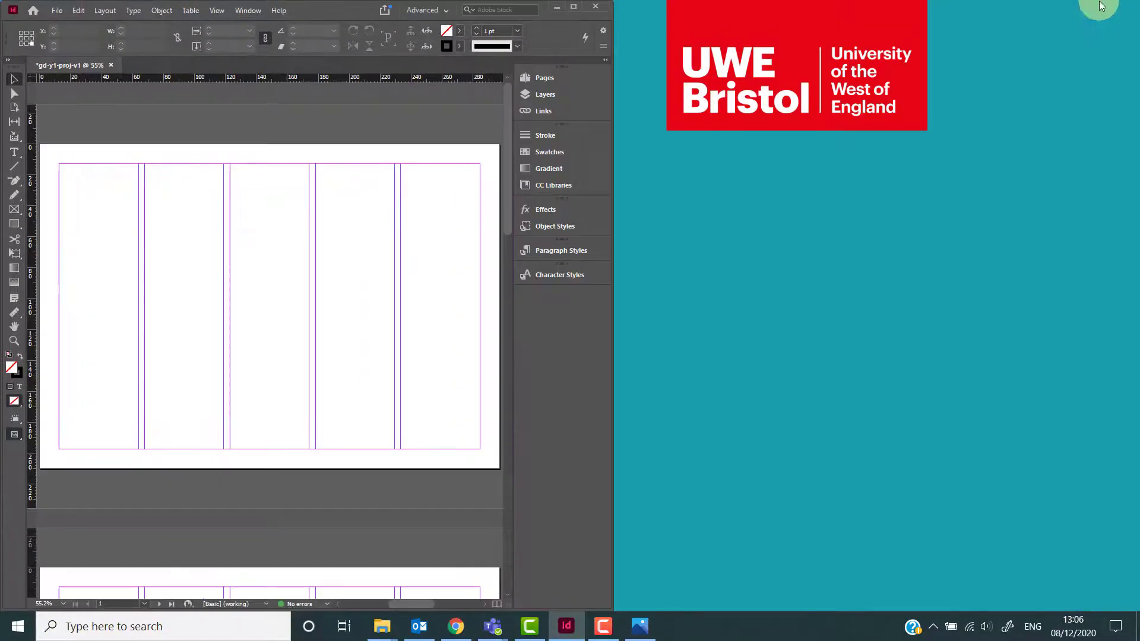
drag(313, 6, 914, 11)
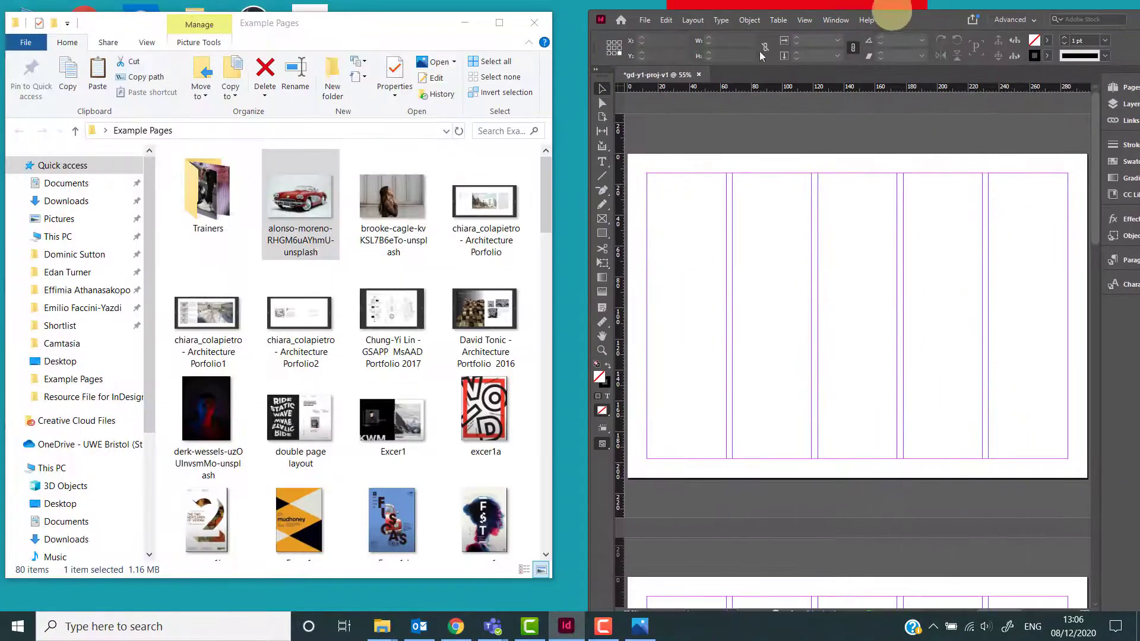
Drag the car photo from the folder into a frame on the page, delete it, and maximise InDesign again.
drag(305, 195, 794, 330)
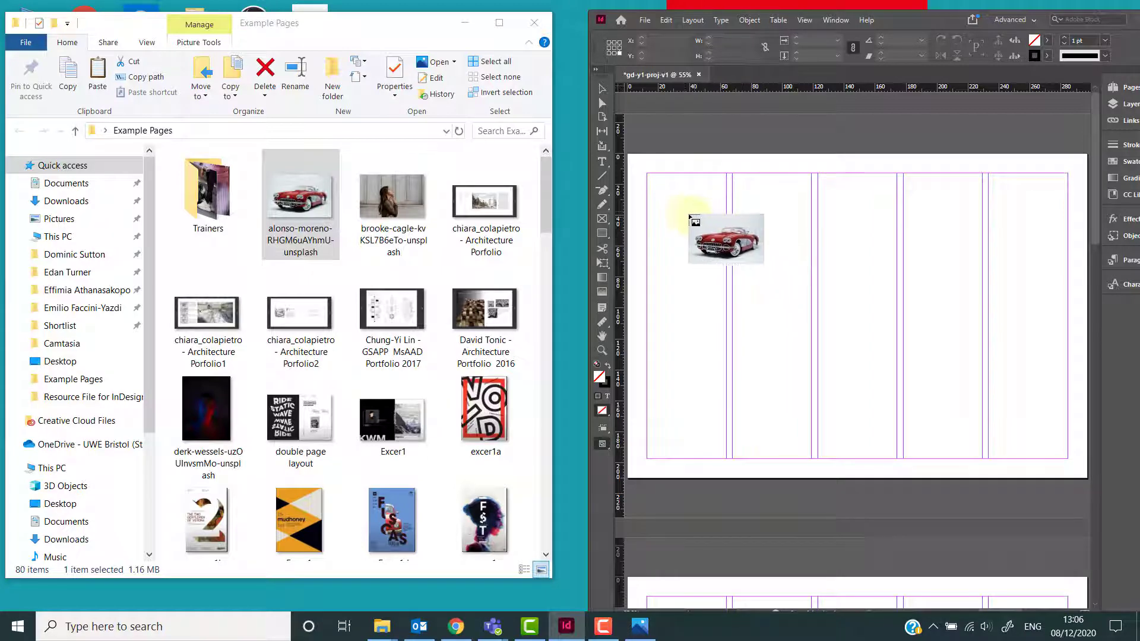
drag(692, 200, 1026, 429)
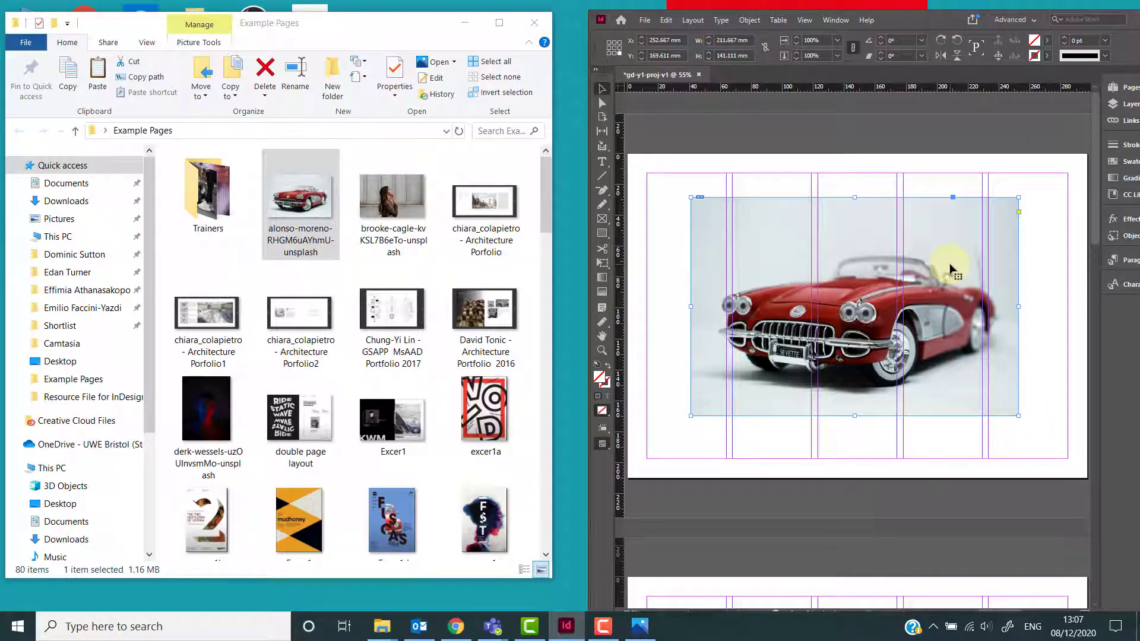
key(Delete)
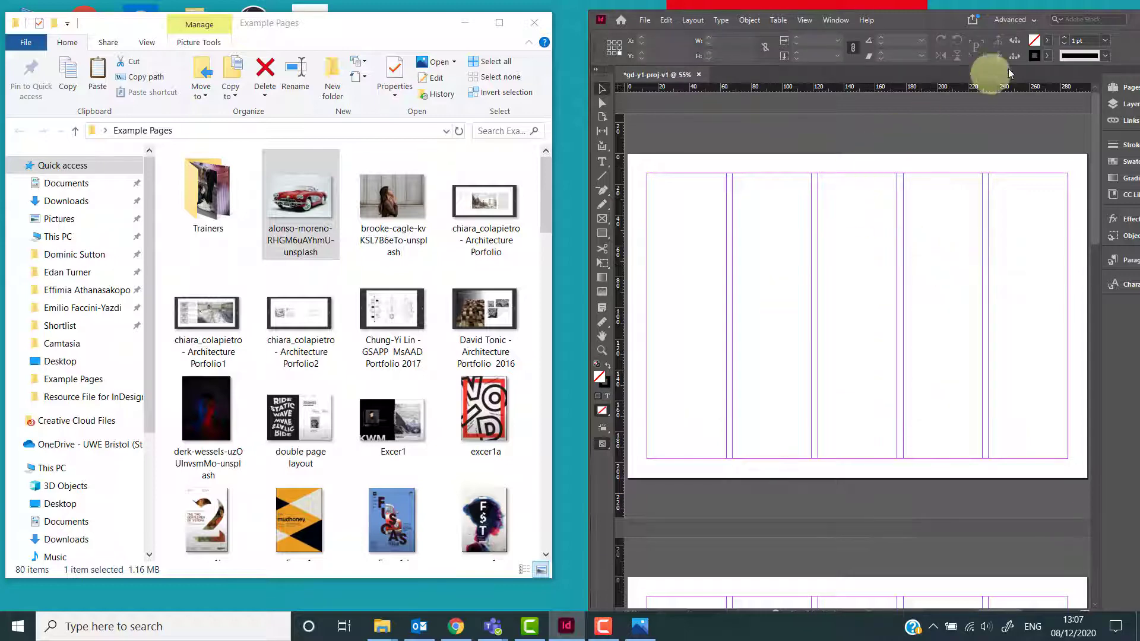
drag(942, 19, 1075, 12)
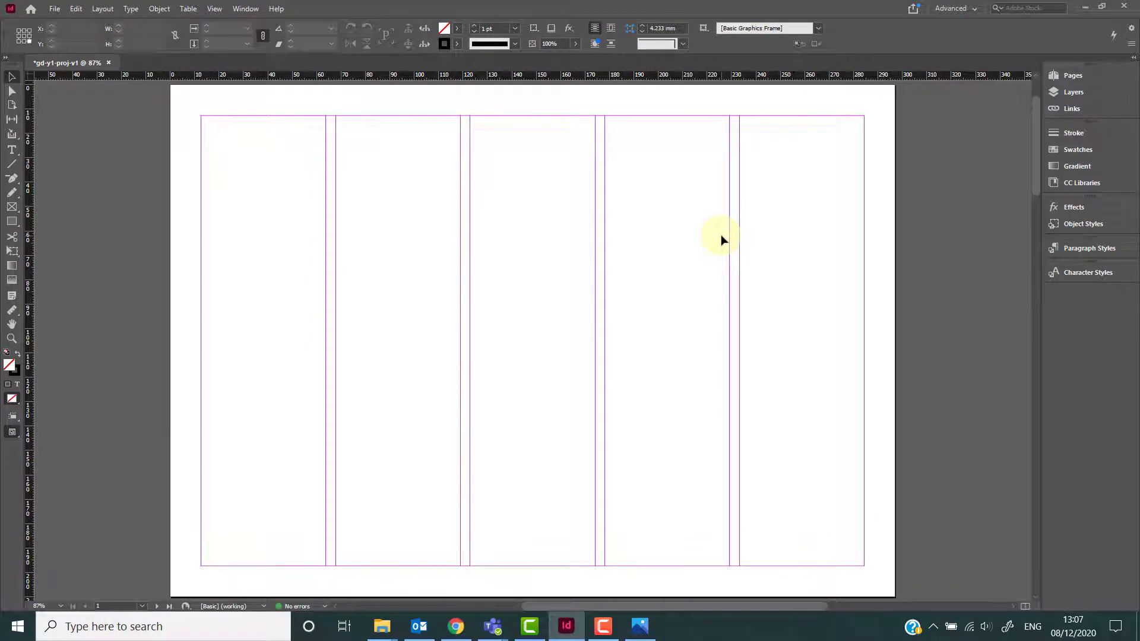
Place the alonso-moreno car photo from Desktop > Example Pages in a frame about 190 × 127 mm across the middle columns.
key(ctrl+d)
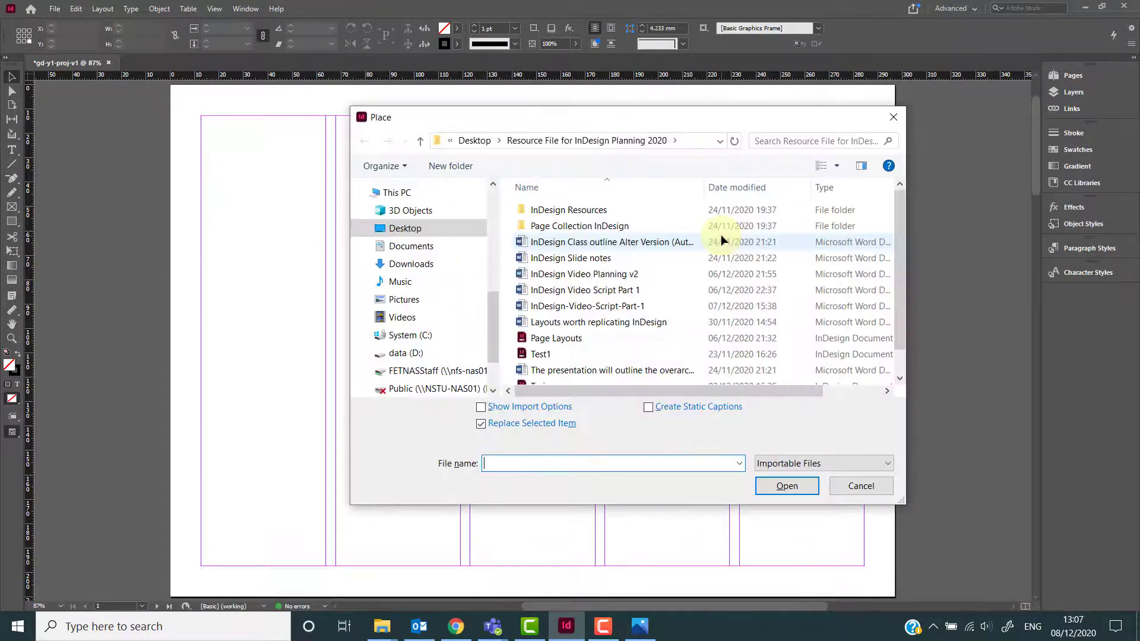
click(433, 228)
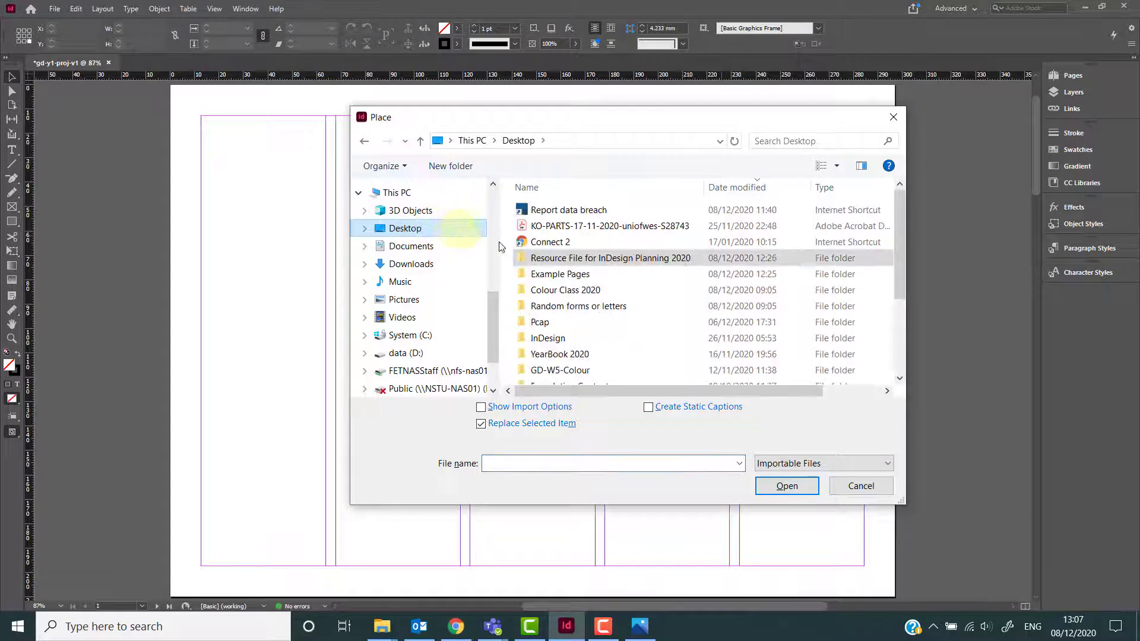
click(586, 277)
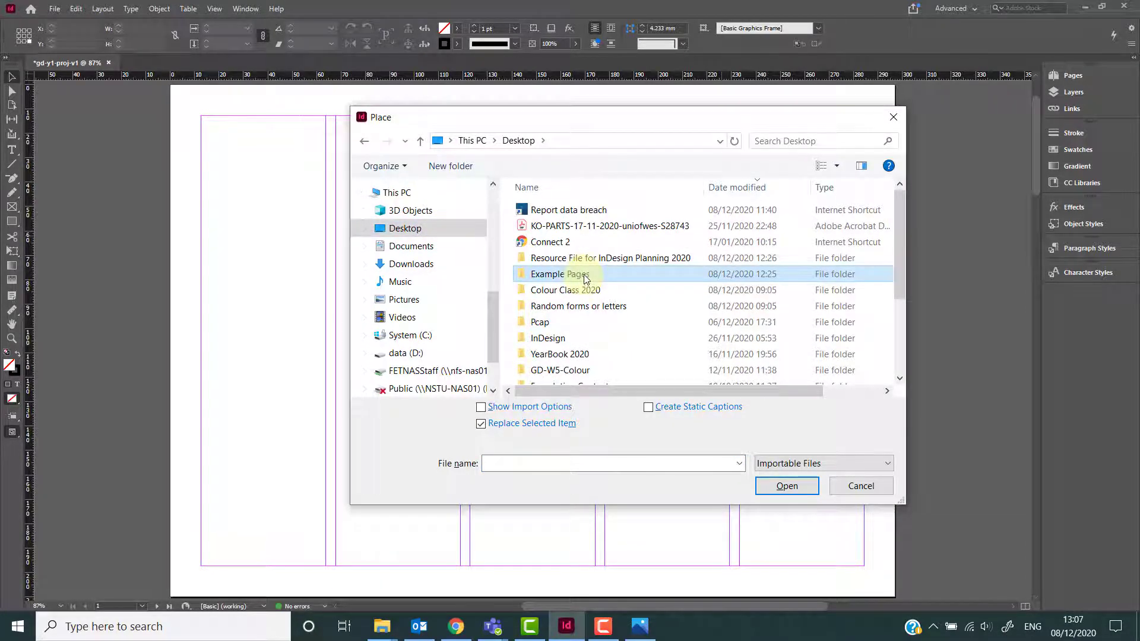
double_click(586, 278)
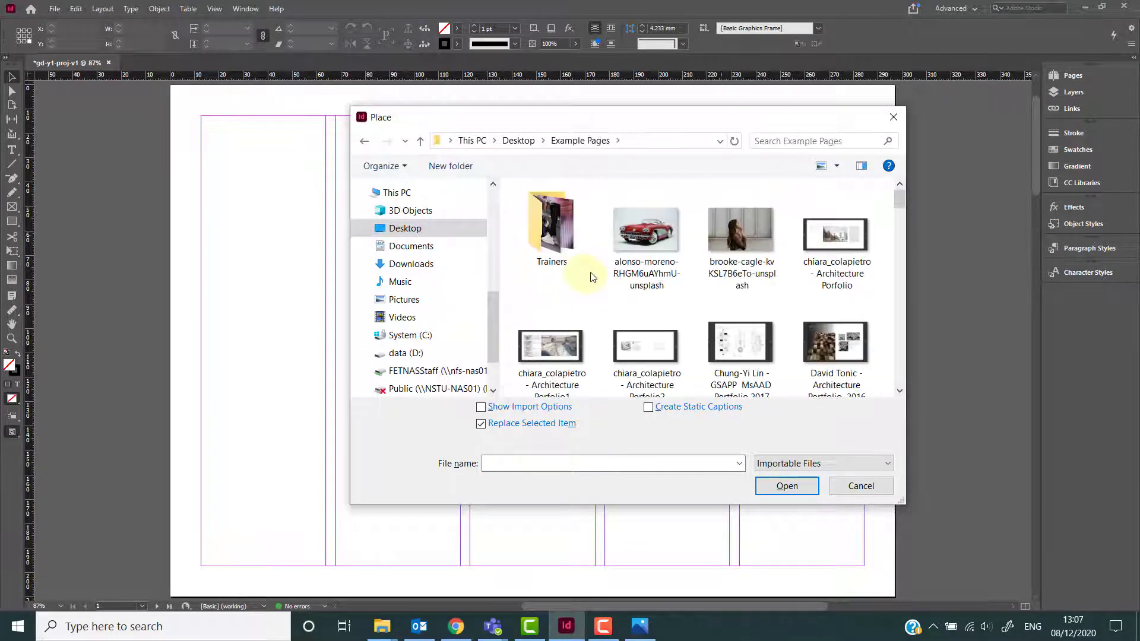
click(652, 237)
double_click(652, 237)
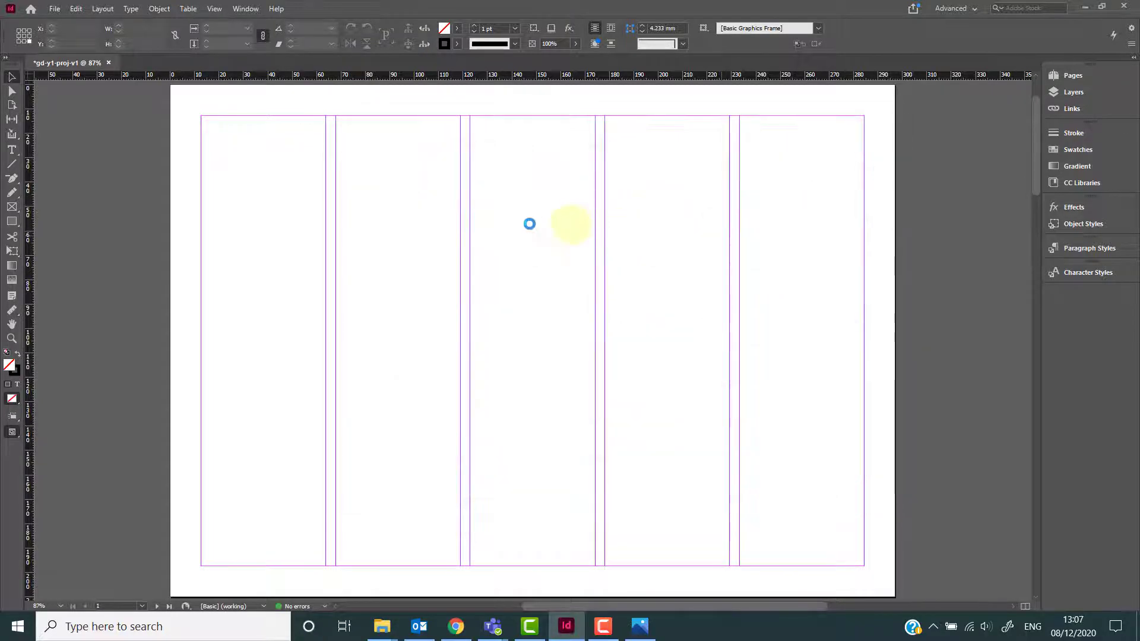
drag(349, 209, 813, 508)
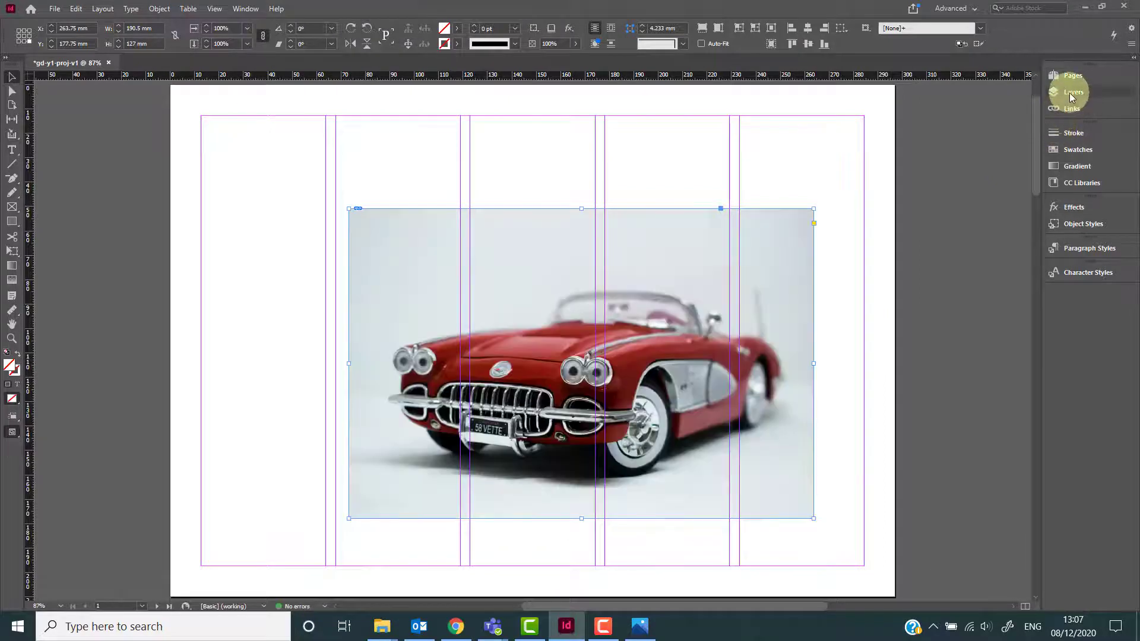
Open the Links panel and enlarge its Link Info section for the placed photo.
click(1072, 110)
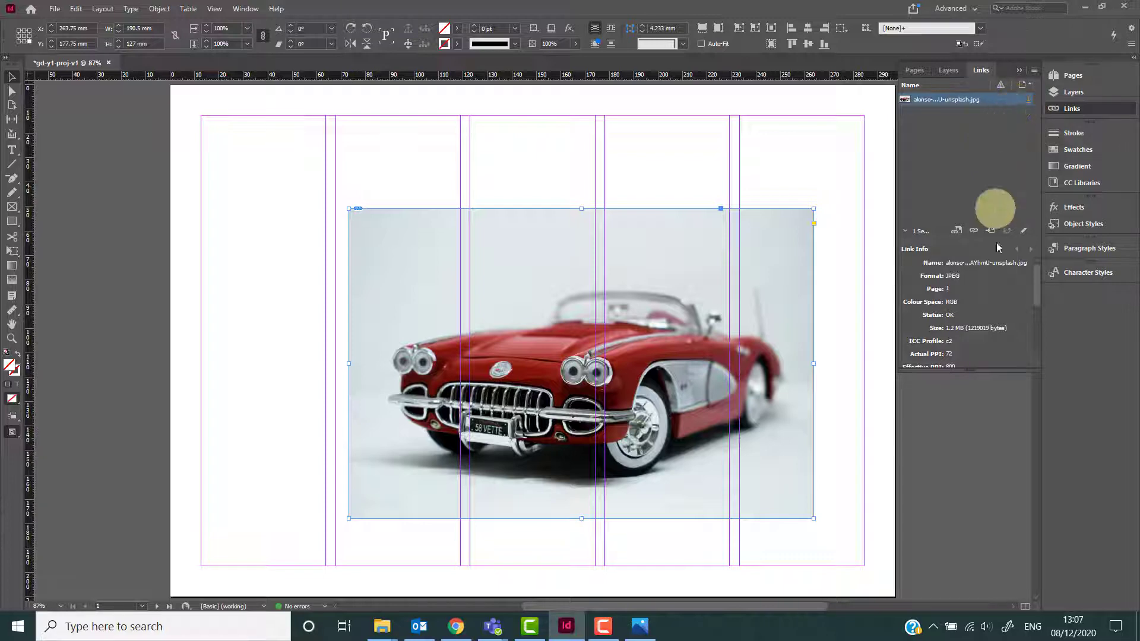
drag(993, 369, 998, 393)
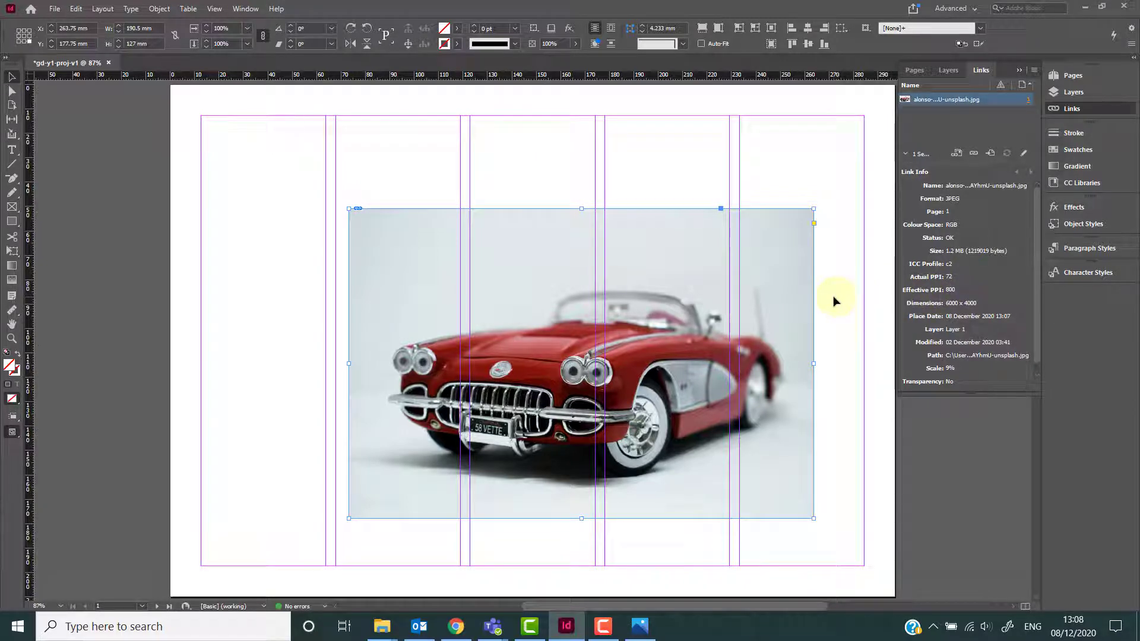
On page 2, place the brooke-cagle photo from Example Pages at full size near the second column's top.
scroll(825, 315, down, 10)
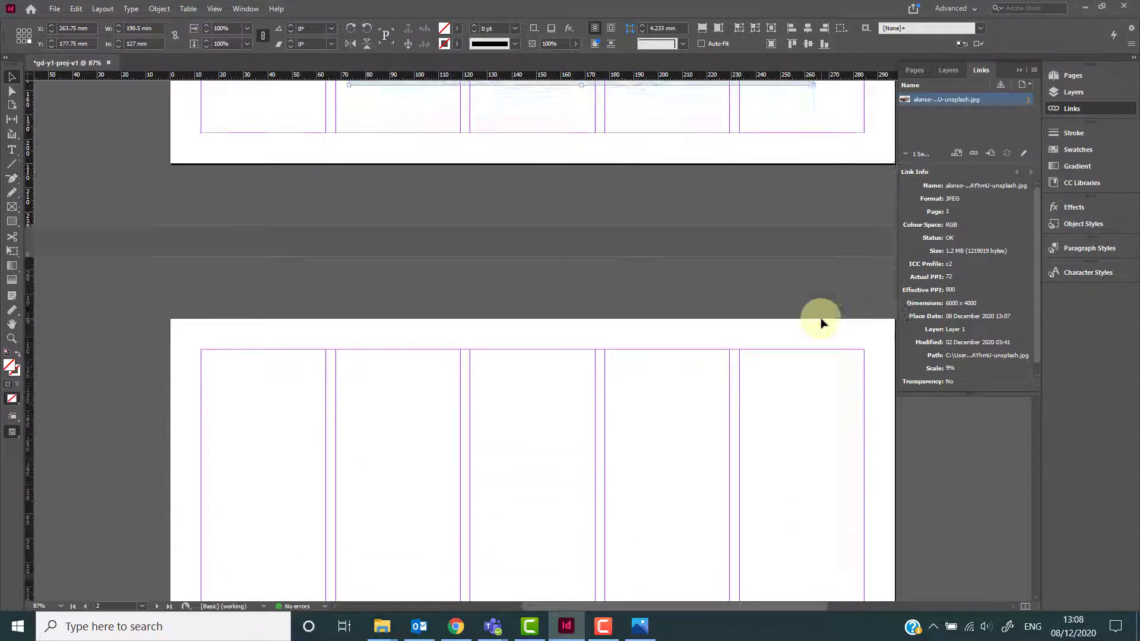
scroll(820, 318, down, 4)
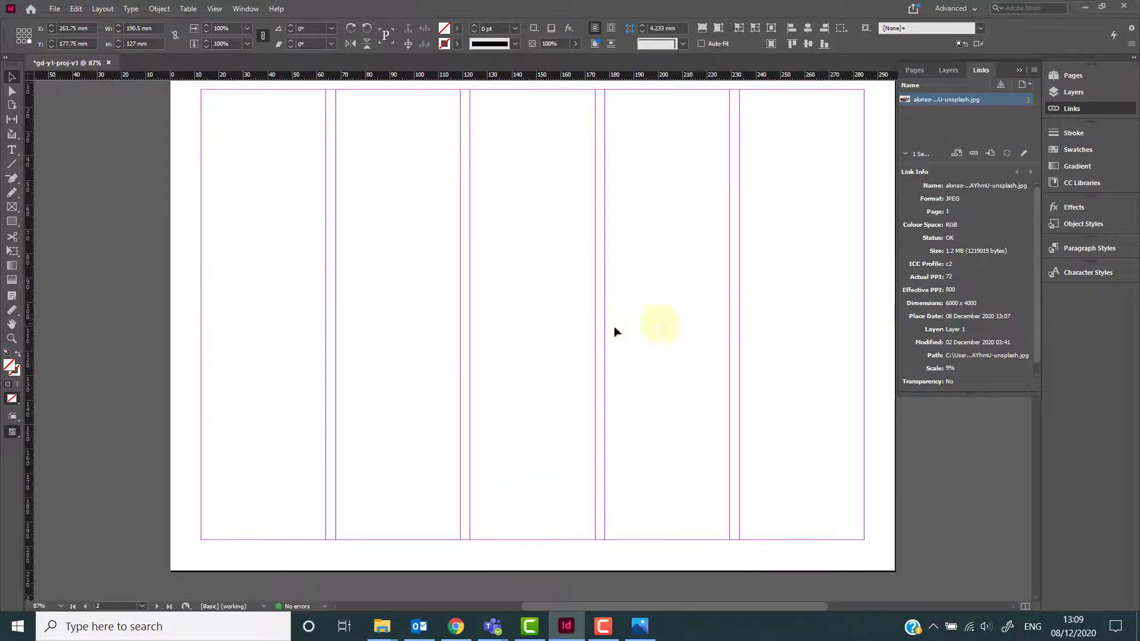
click(556, 330)
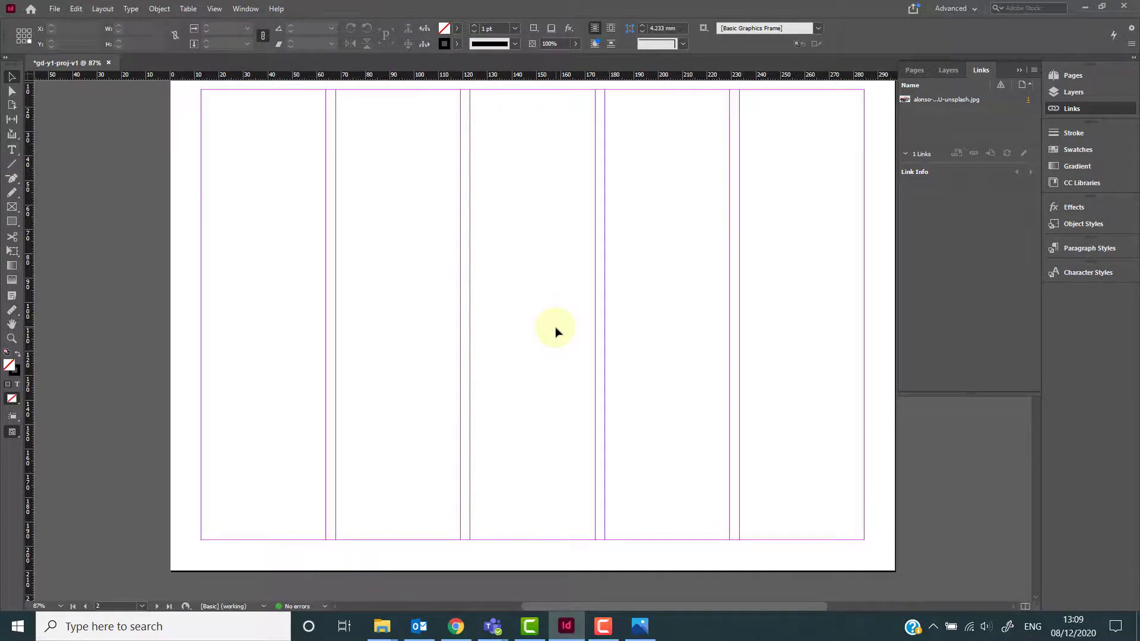
key(ctrl+d)
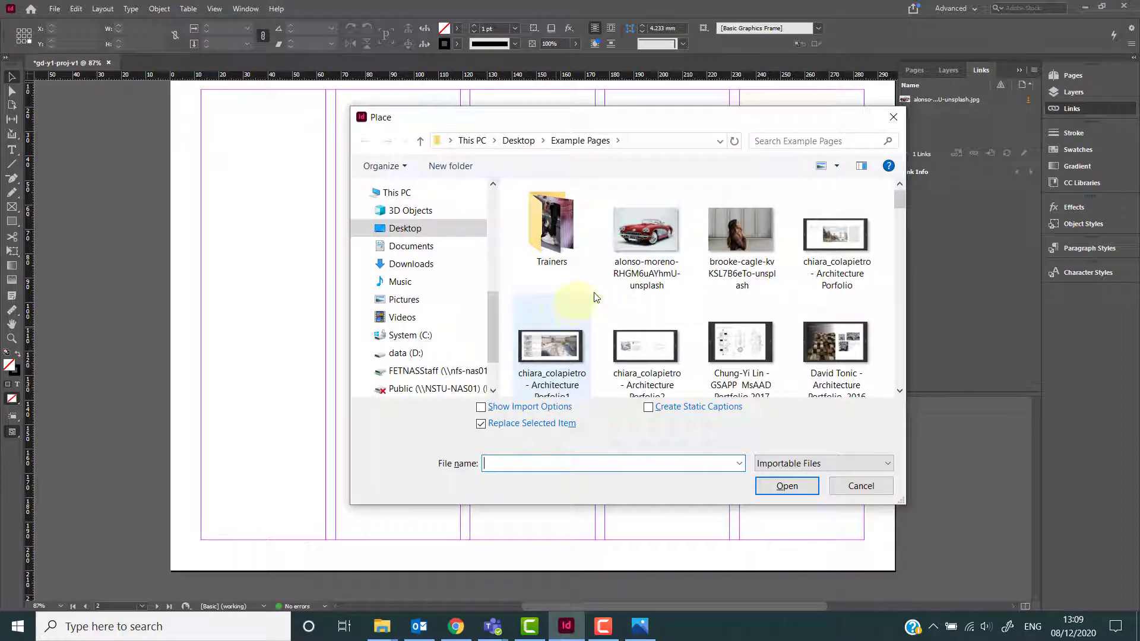
double_click(739, 230)
click(371, 239)
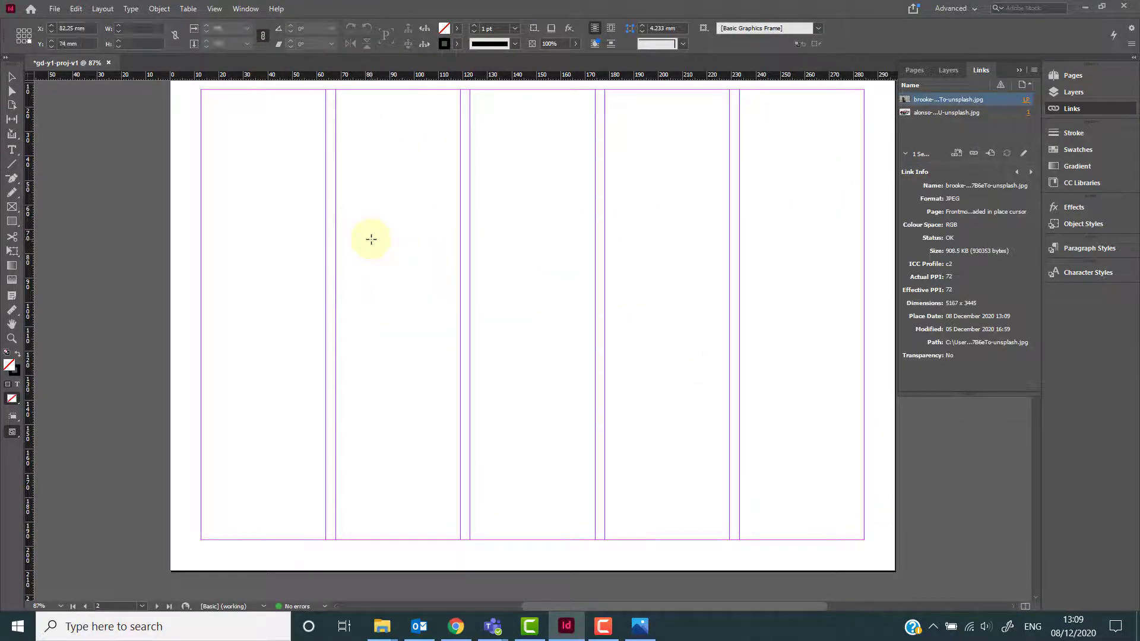
scroll(480, 313, down, 3)
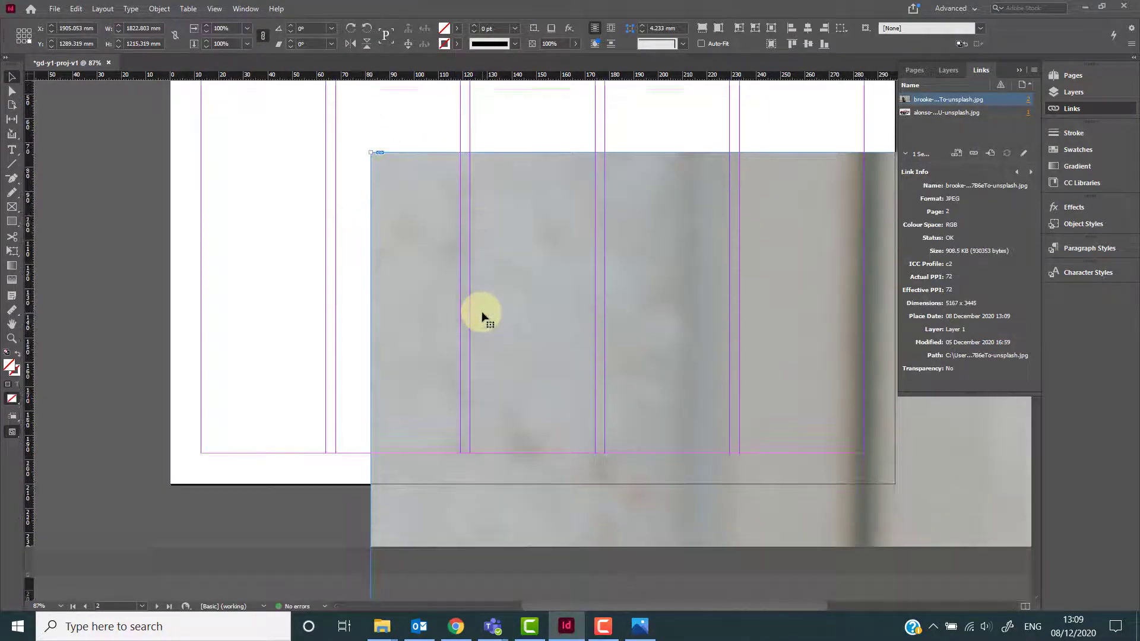
Scroll over page 2 to inspect how far the placed photo extends beyond the page edges.
scroll(493, 314, up, 2)
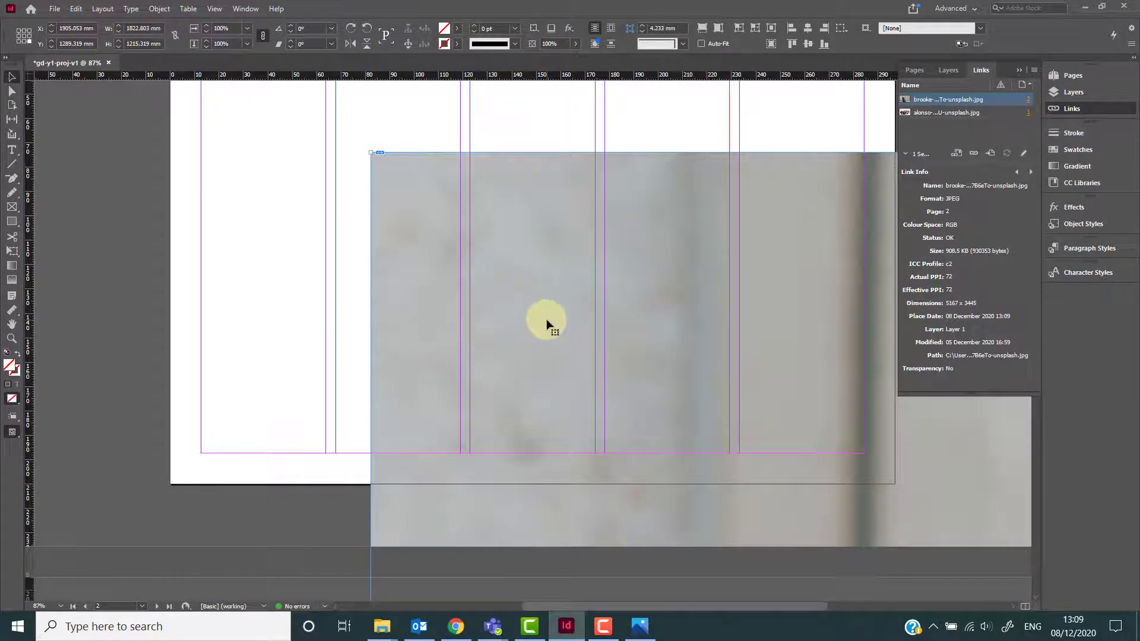
scroll(547, 324, down, 4)
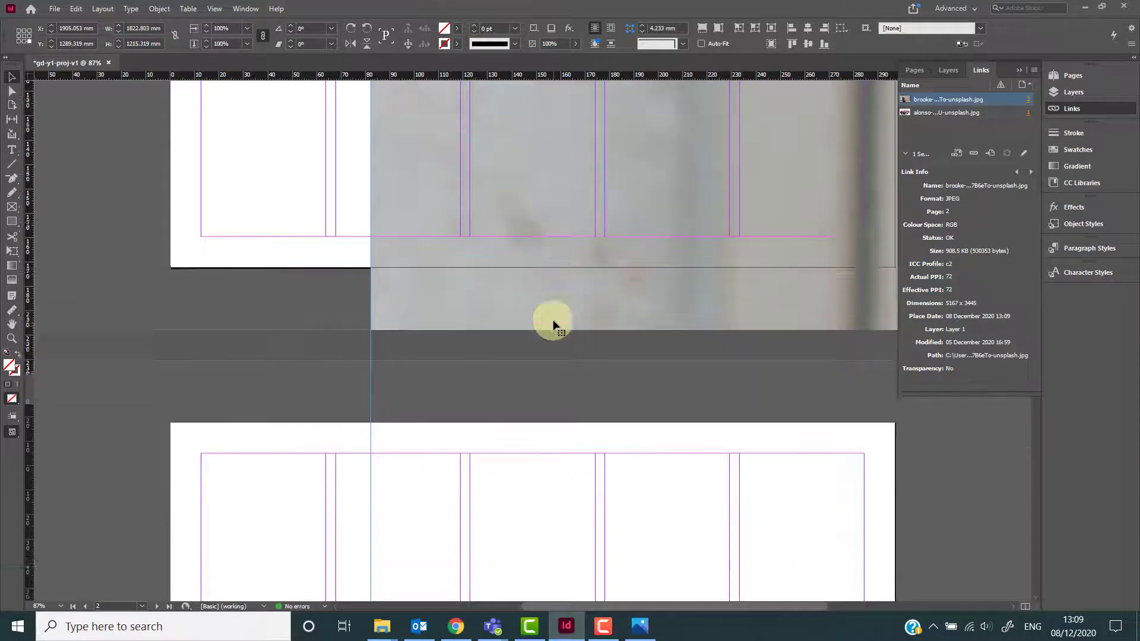
scroll(553, 325, down, 2)
scroll(553, 325, up, 4)
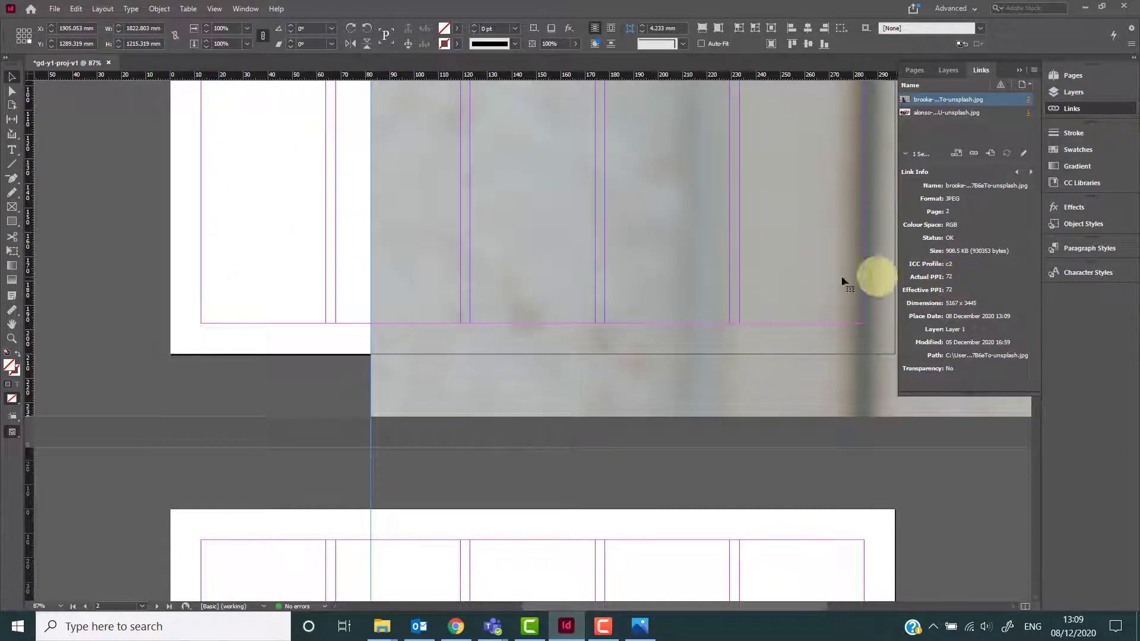
scroll(710, 302, down, 1)
scroll(711, 305, up, 2)
scroll(710, 305, up, 3)
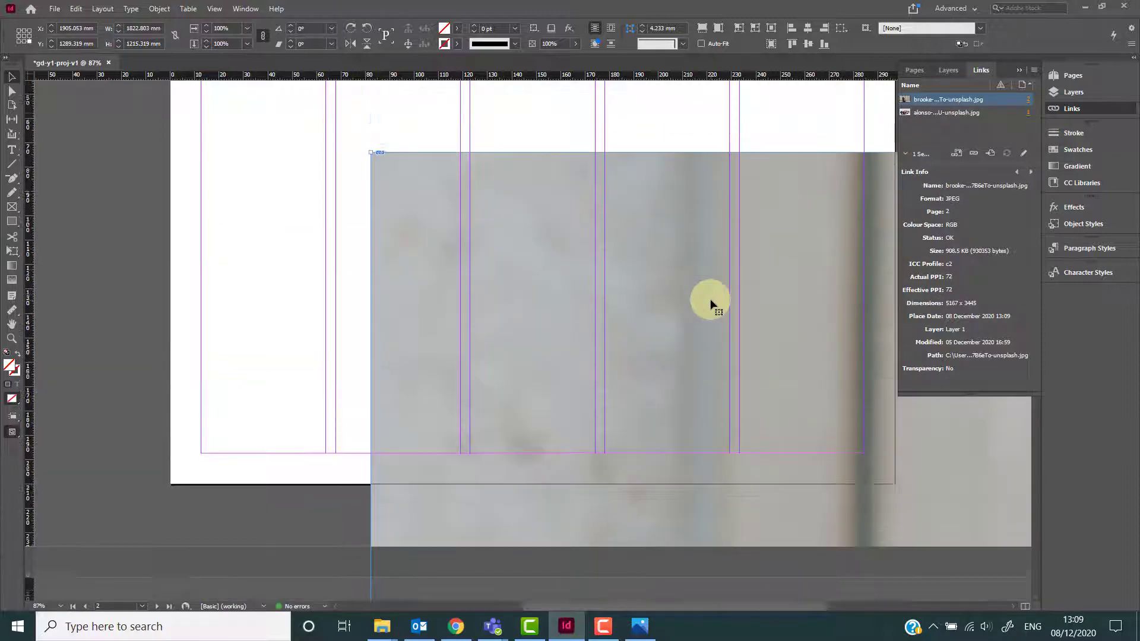
scroll(711, 304, down, 8)
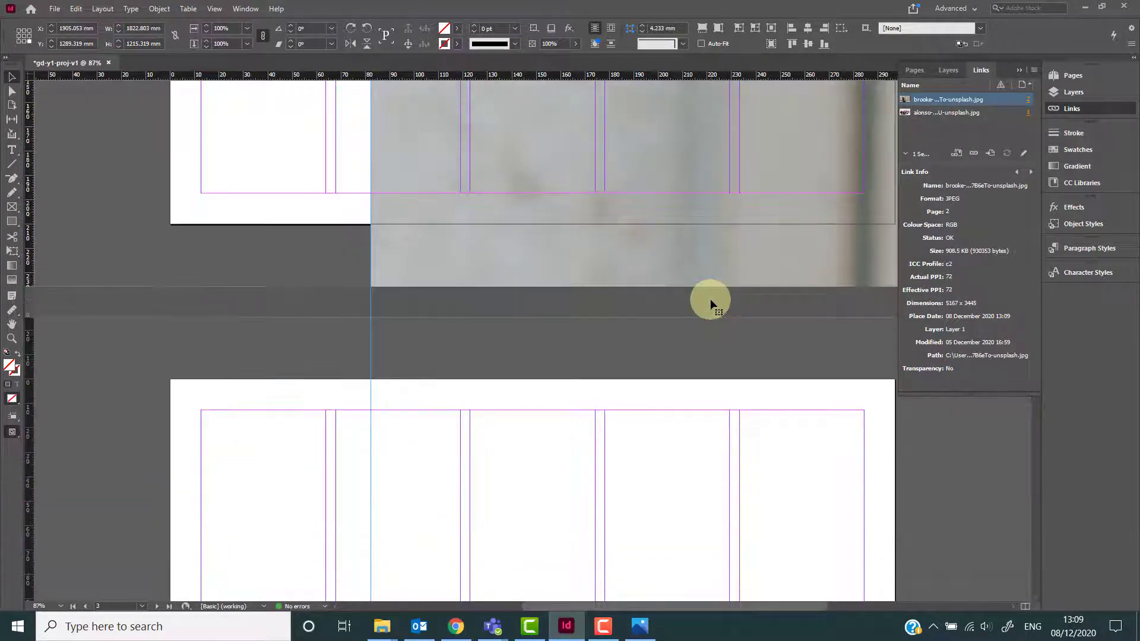
scroll(711, 305, up, 6)
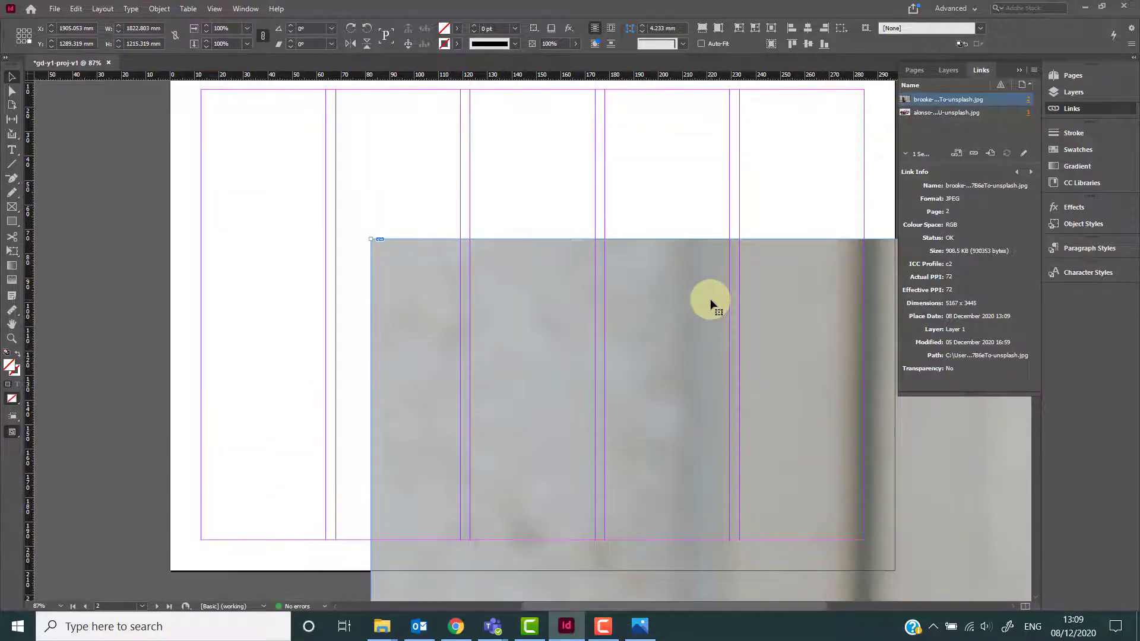
scroll(710, 305, up, 2)
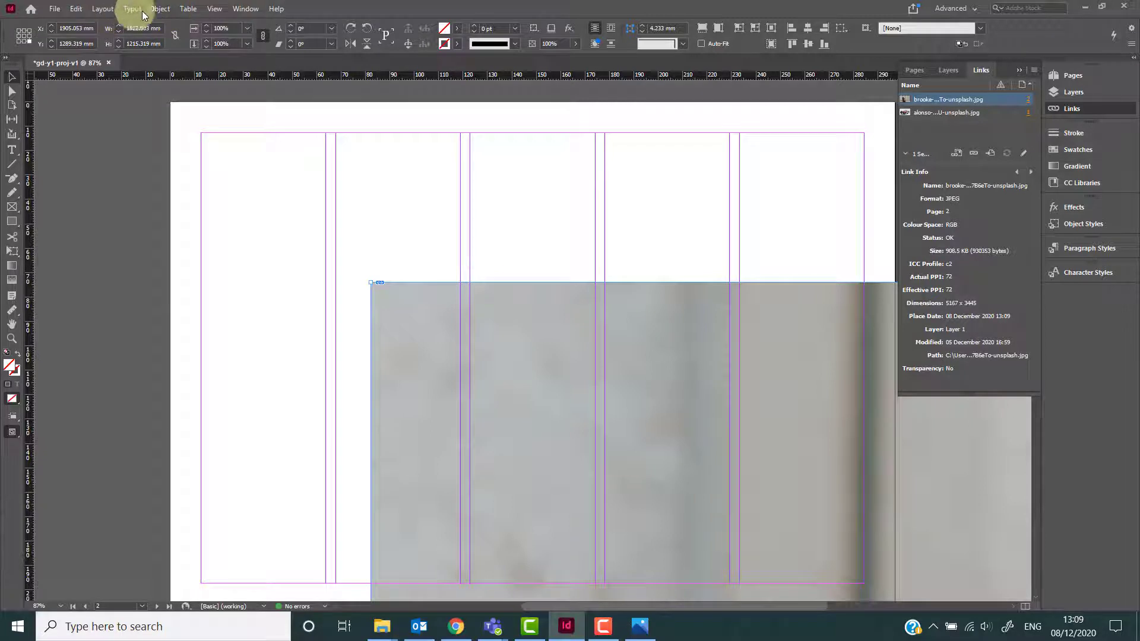
click(215, 10)
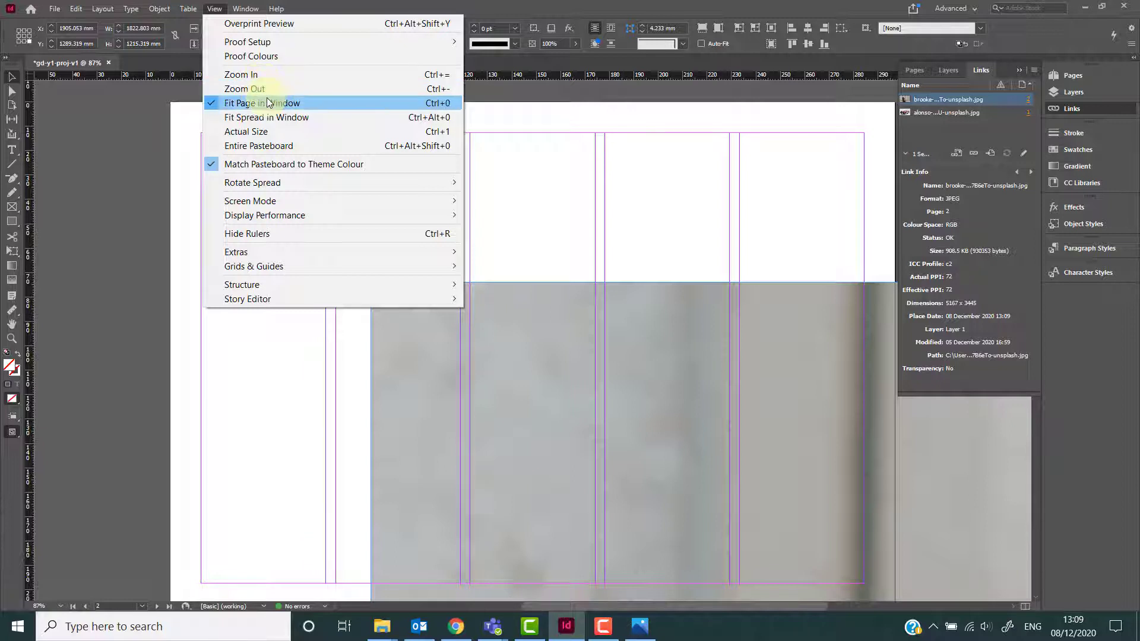
click(324, 5)
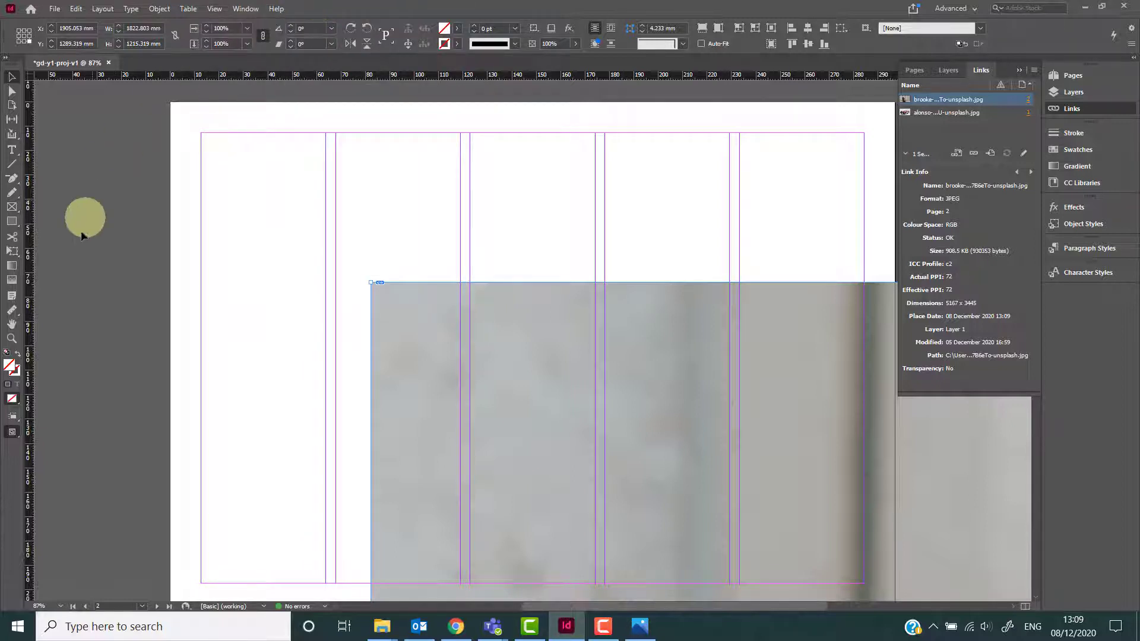
Zoom in and out on the oversized photo on page 2 with the Zoom tool to examine its detail.
click(11, 341)
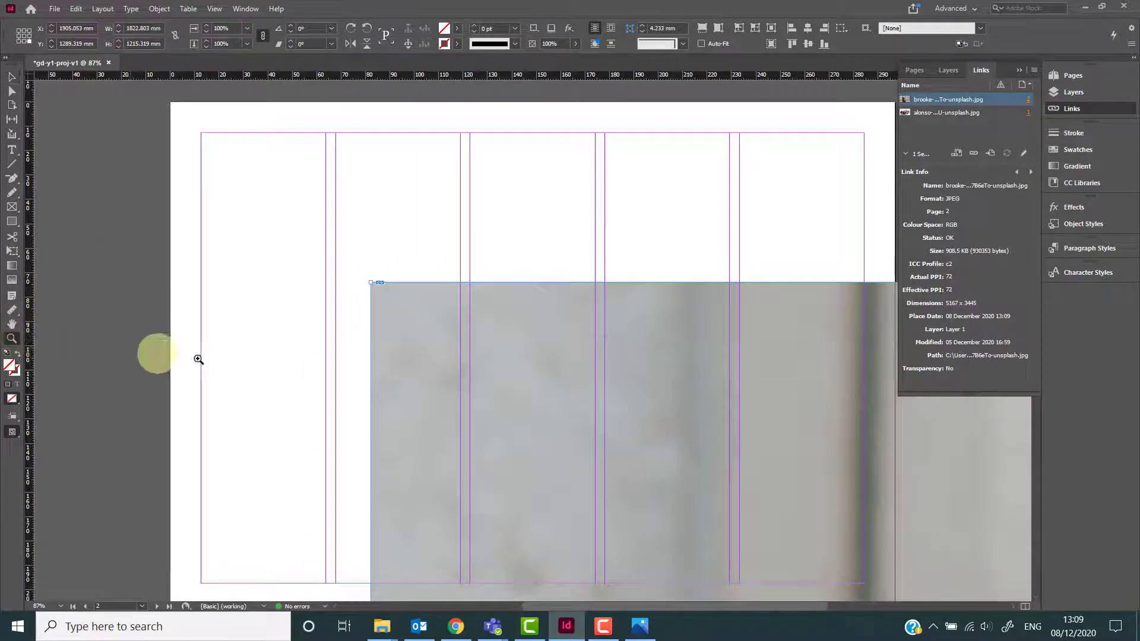
click(432, 368)
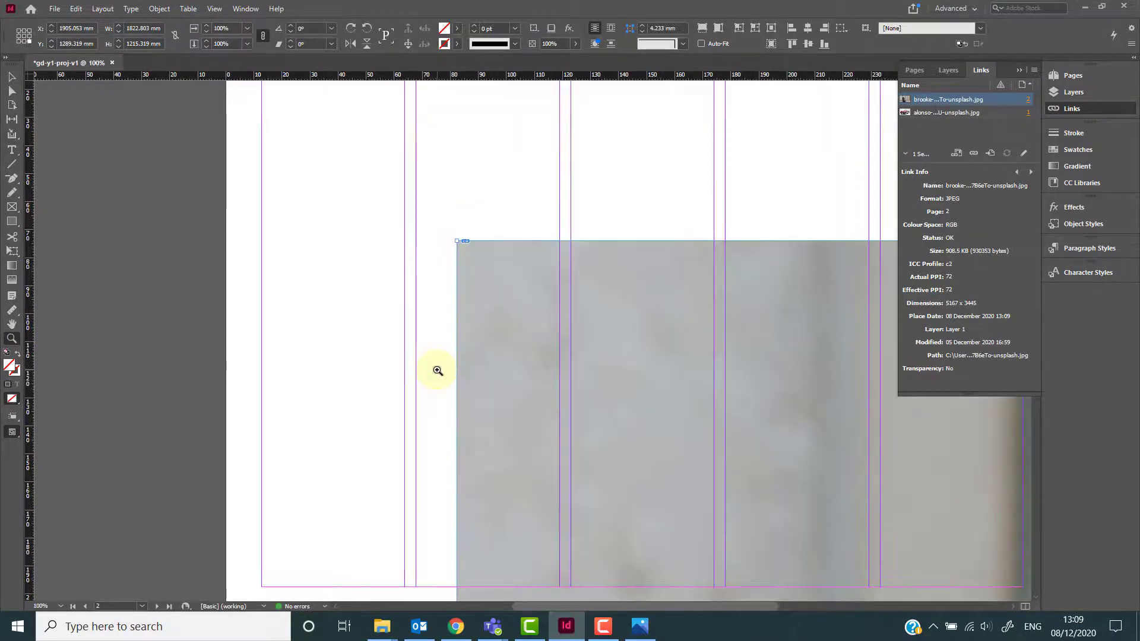
drag(592, 280, 865, 509)
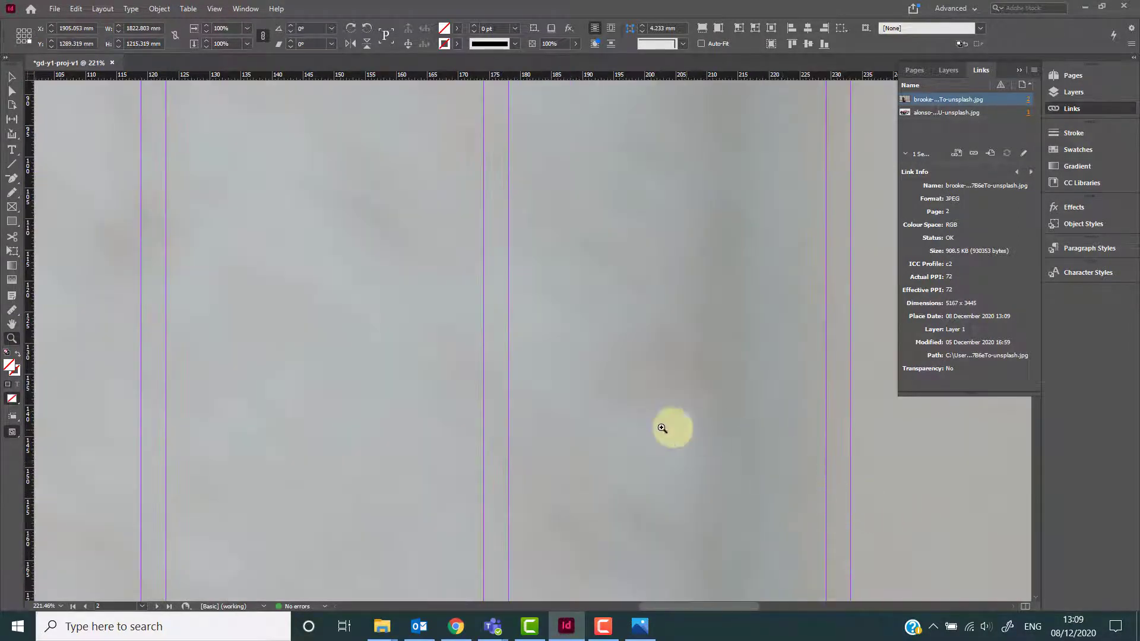
drag(302, 240, 683, 543)
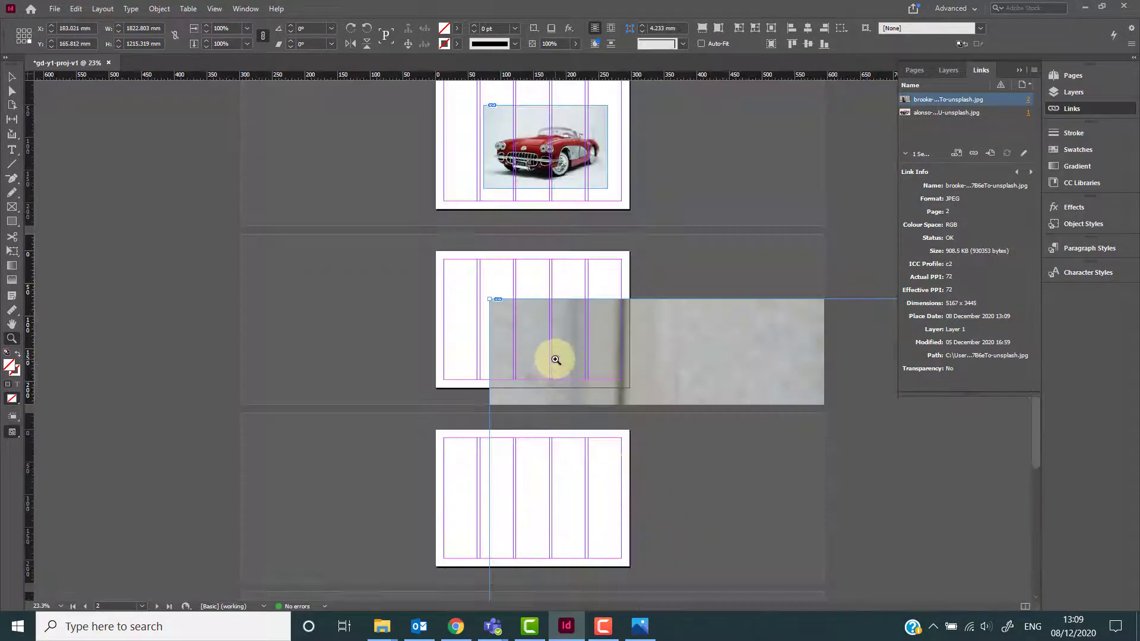
click(557, 359)
click(552, 332)
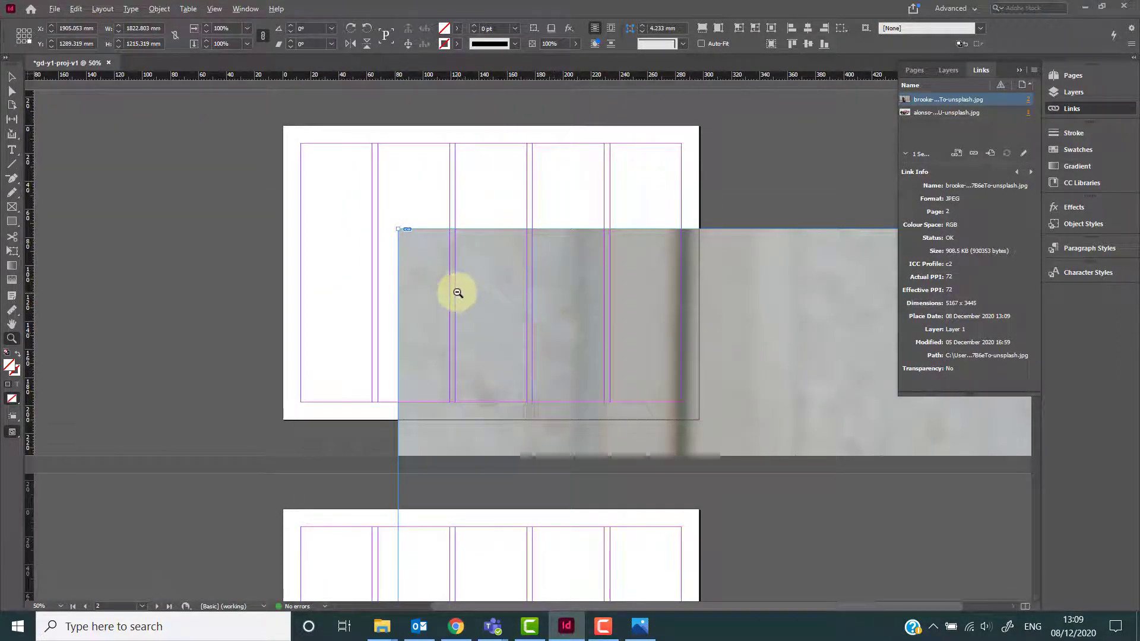
key(alt)
key(alt)
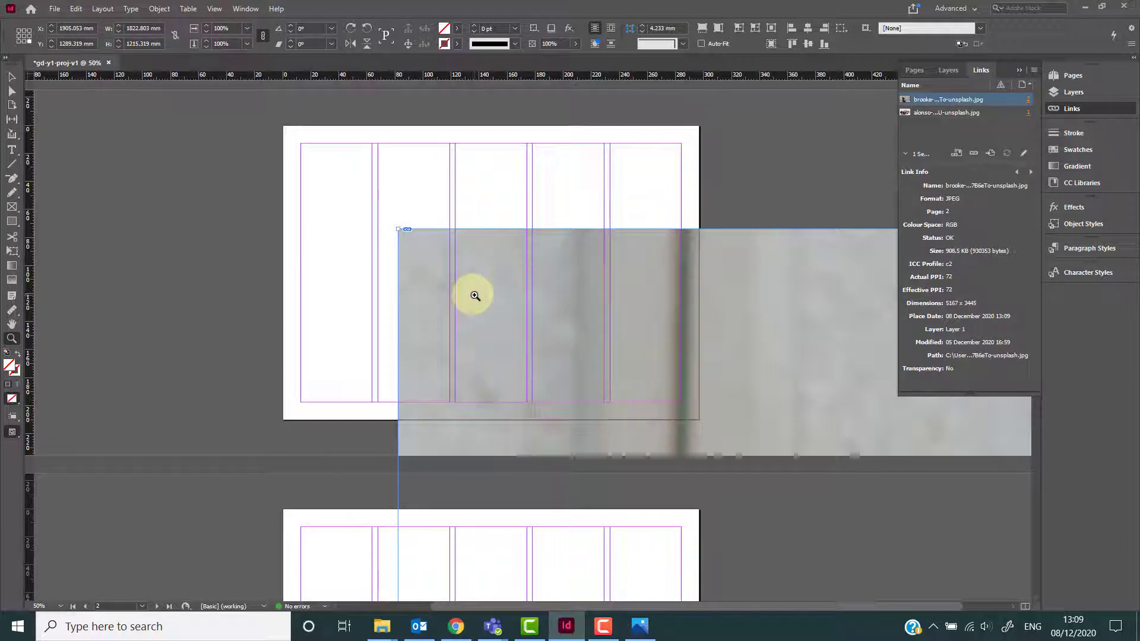
alt+click(474, 295)
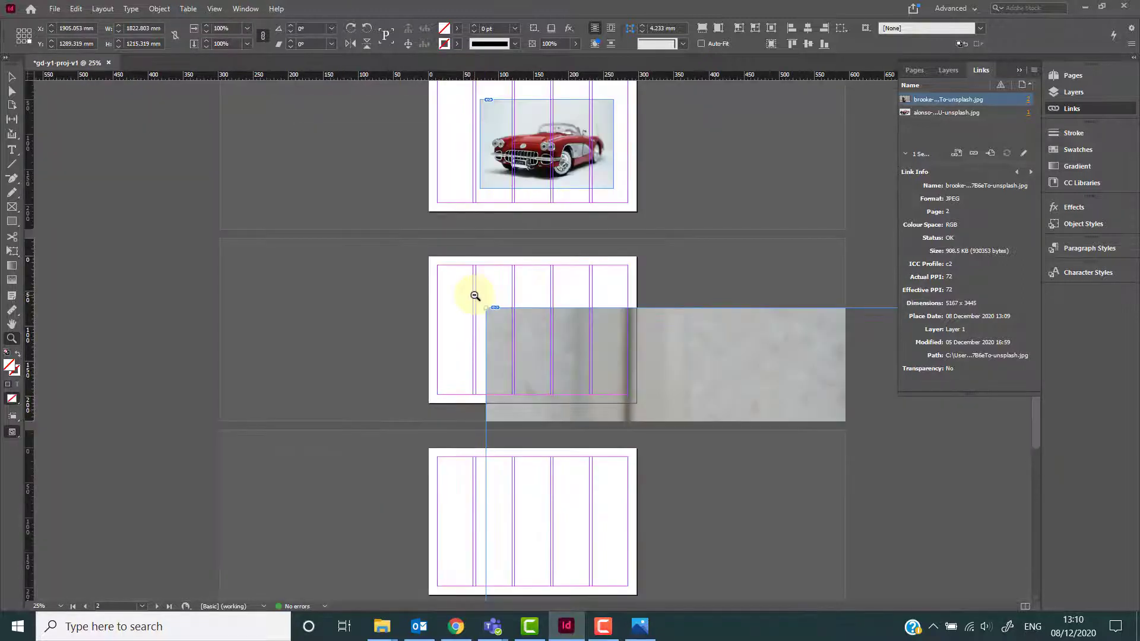
click(513, 328)
Zoom out across all pages to view the photo frame's full extent relative to the document.
scroll(514, 328, up, 4)
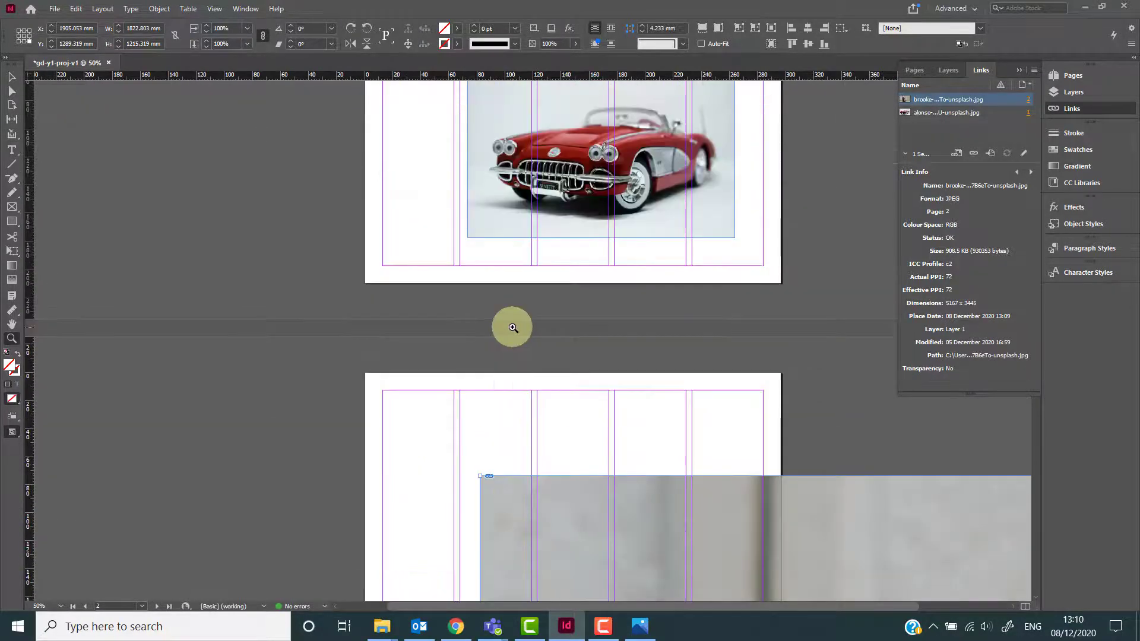
scroll(513, 328, down, 6)
scroll(512, 326, down, 2)
scroll(519, 326, up, 4)
scroll(545, 335, down, 1)
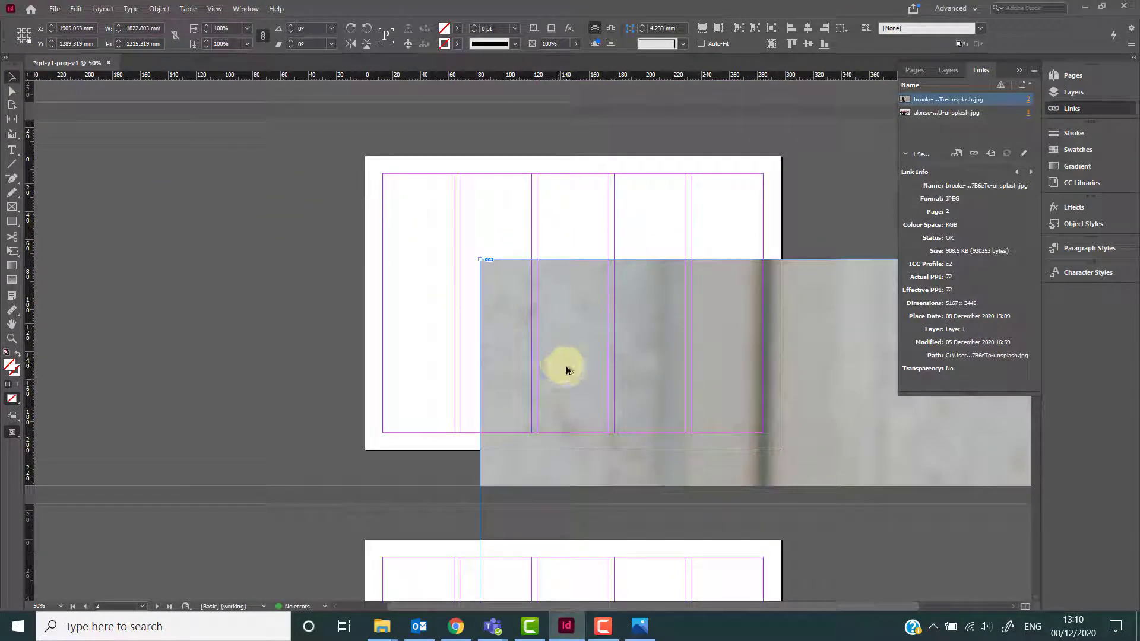
key(alt)
key(ctrl+minus)
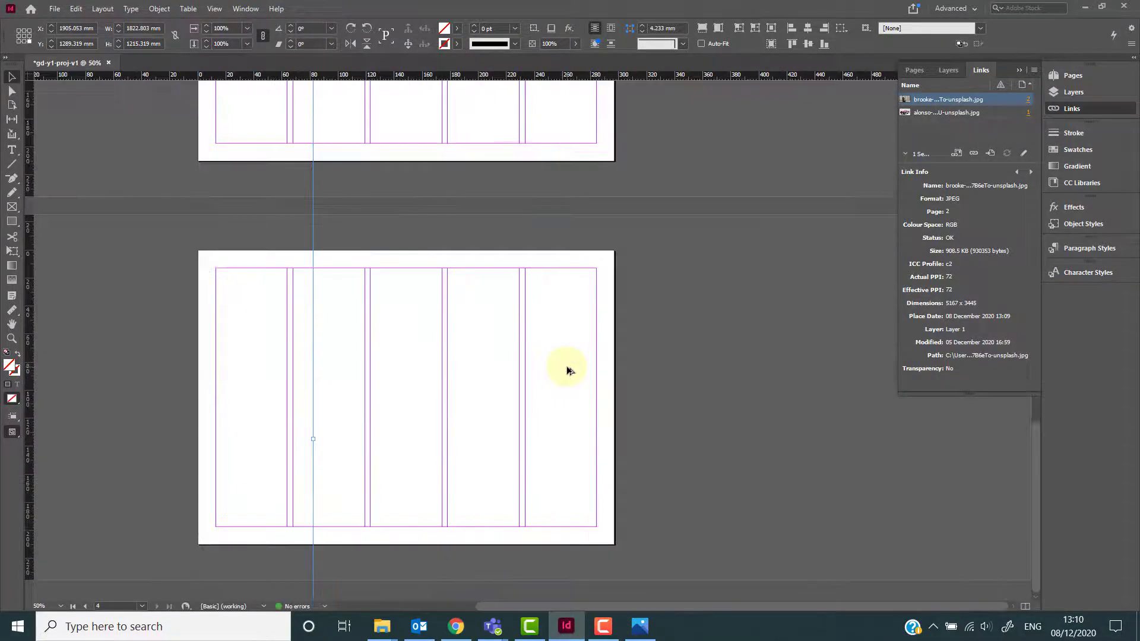
key(ctrl+0)
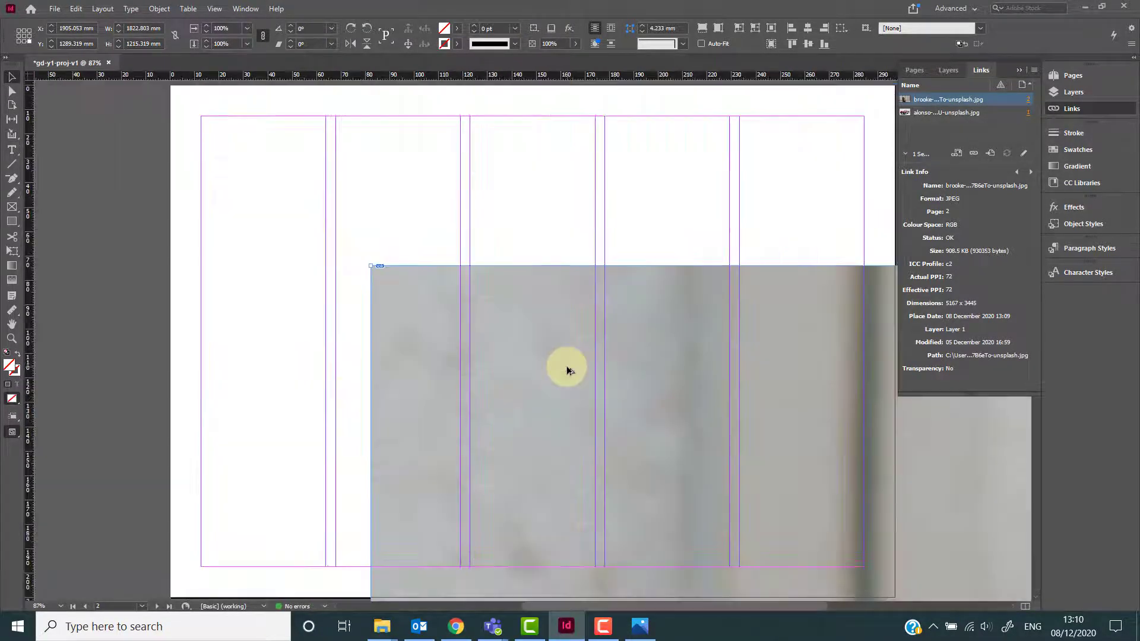
key(ctrl+minus)
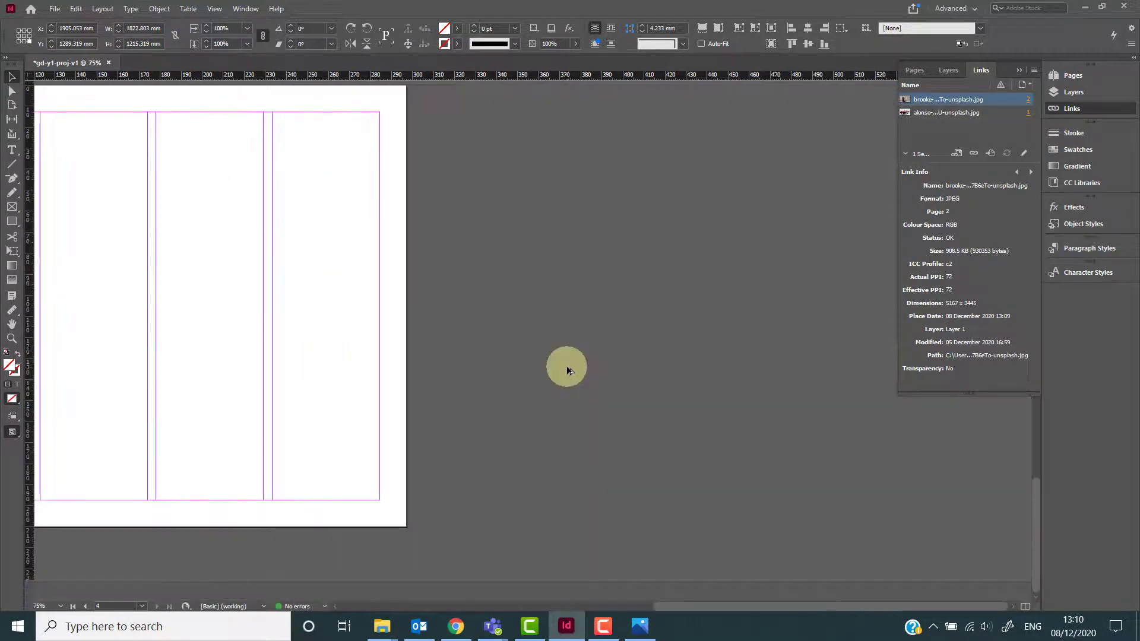
key(ctrl+minus)
key(ctrl+minus)
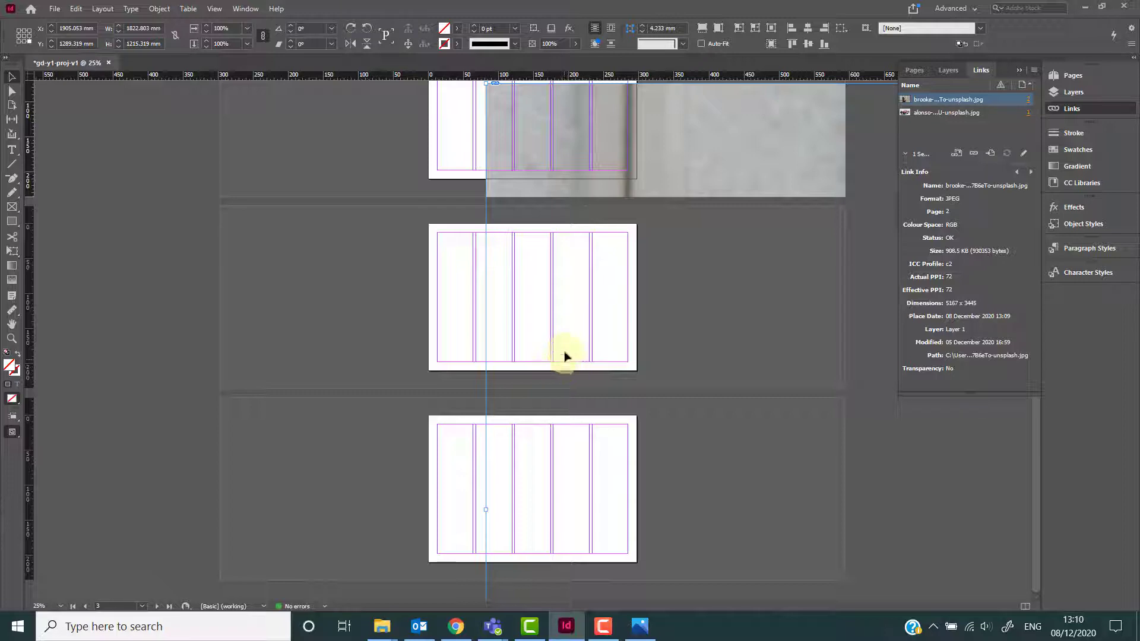
key(ctrl+equal)
key(ctrl+equal)
drag(469, 310, 489, 410)
key(ctrl+minus)
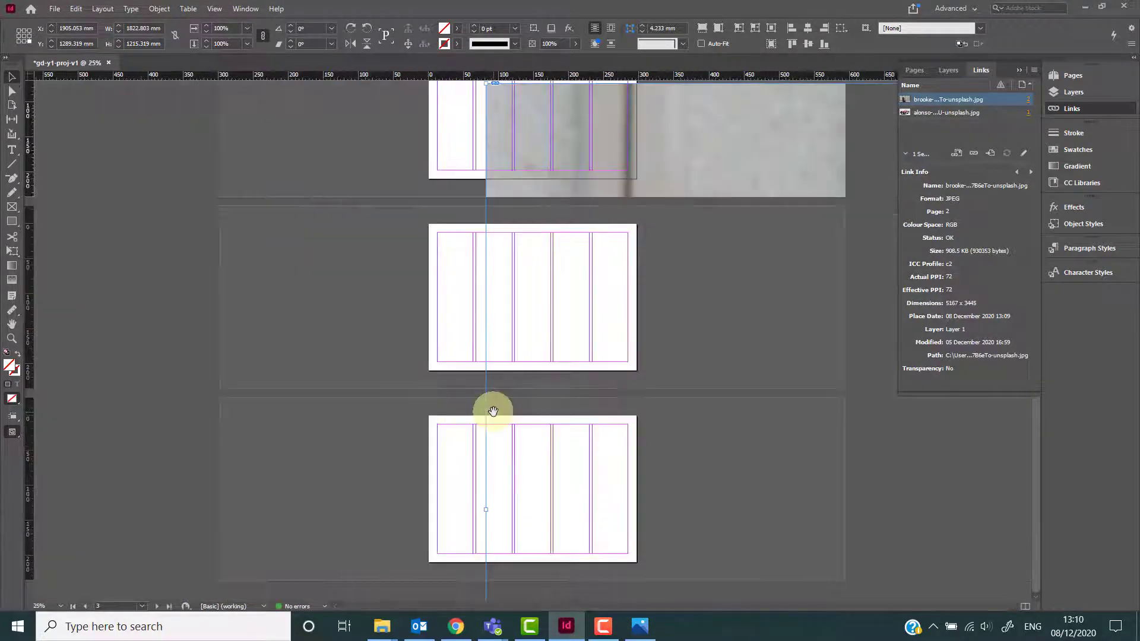
key(ctrl+minus)
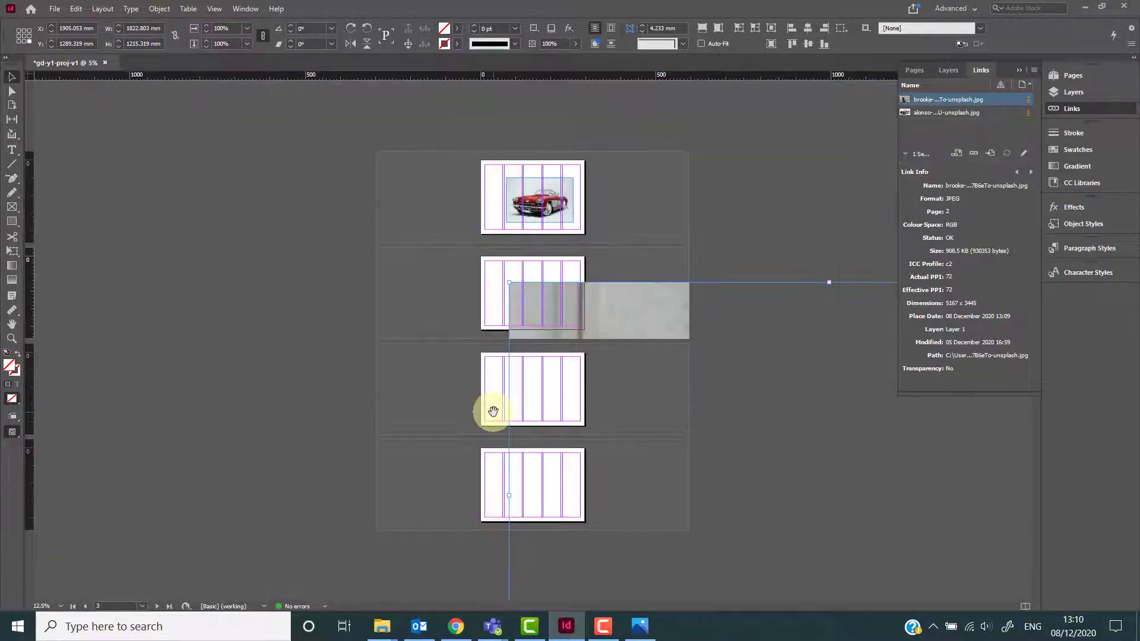
key(ctrl+minus)
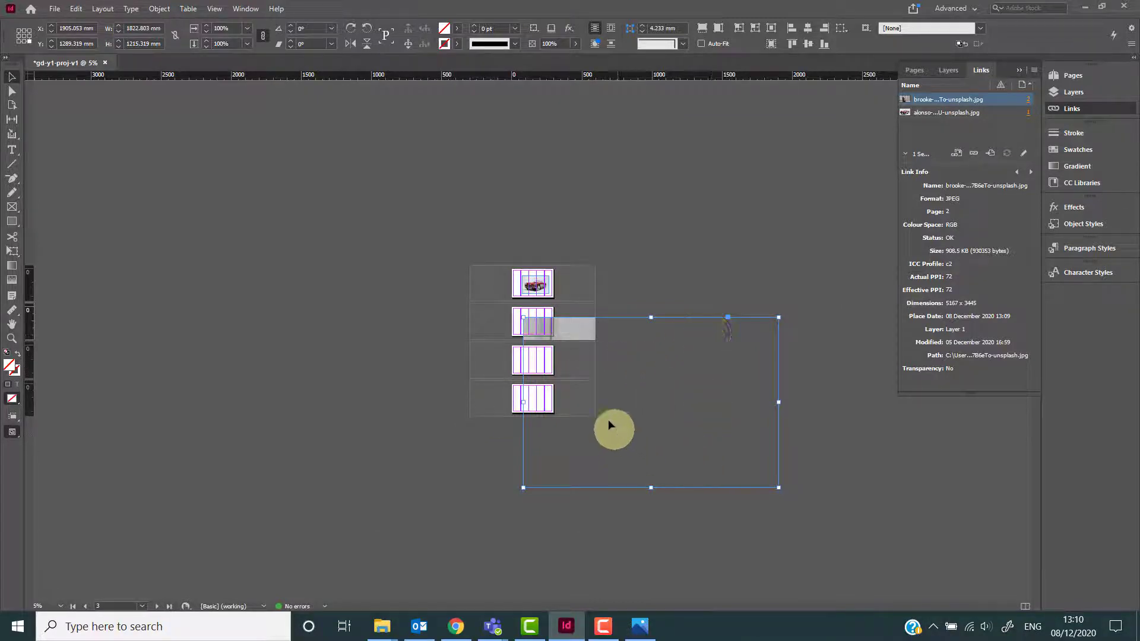
key(ctrl+equal)
key(ctrl+equal)
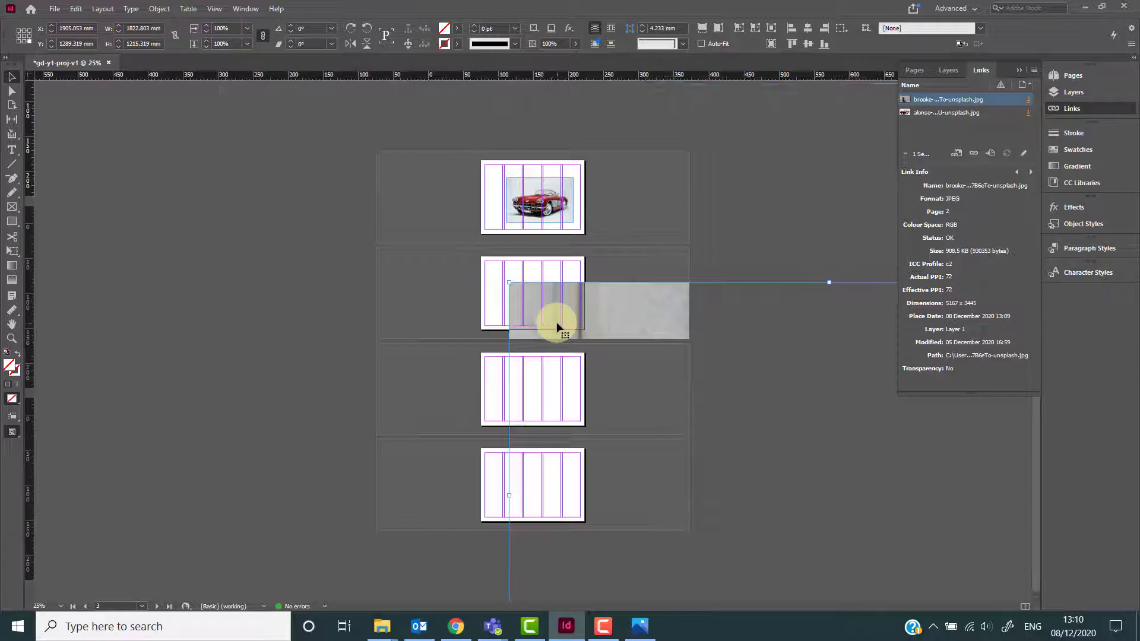
scroll(514, 433, up, 5)
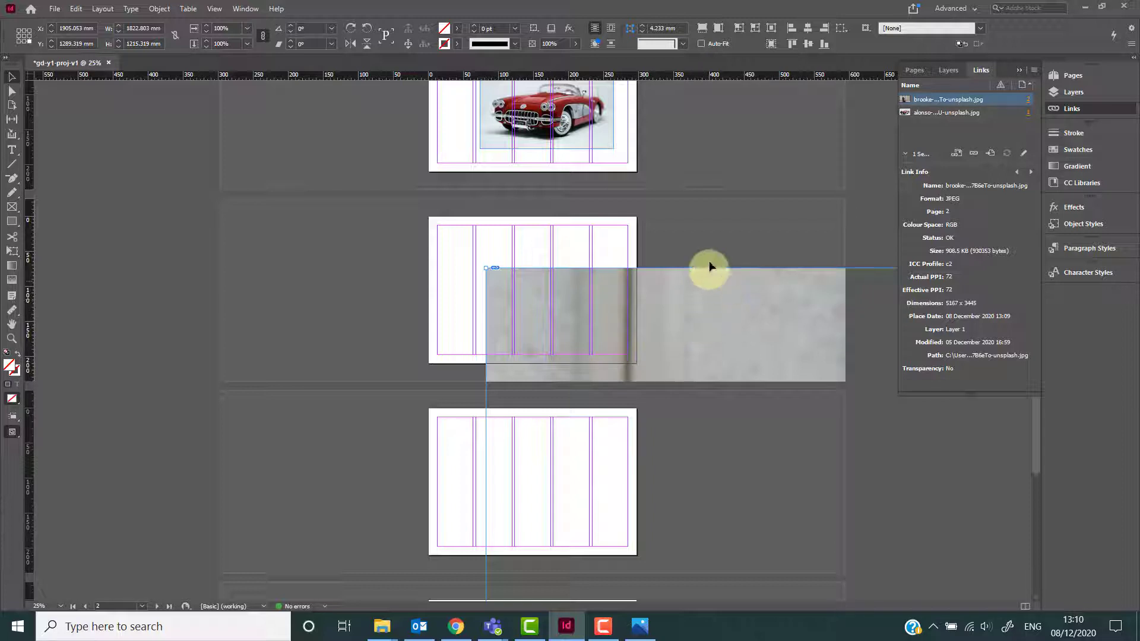
Toggle between Preview and Normal screen modes to view the pages without guides and pasteboard.
key(w)
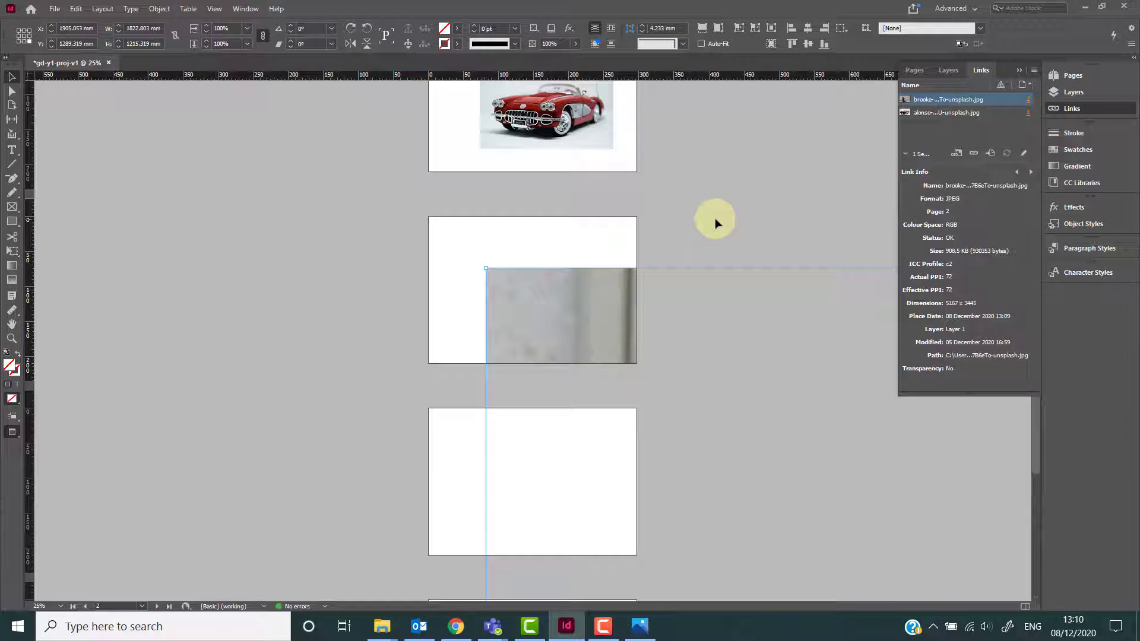
key(w)
key(w)
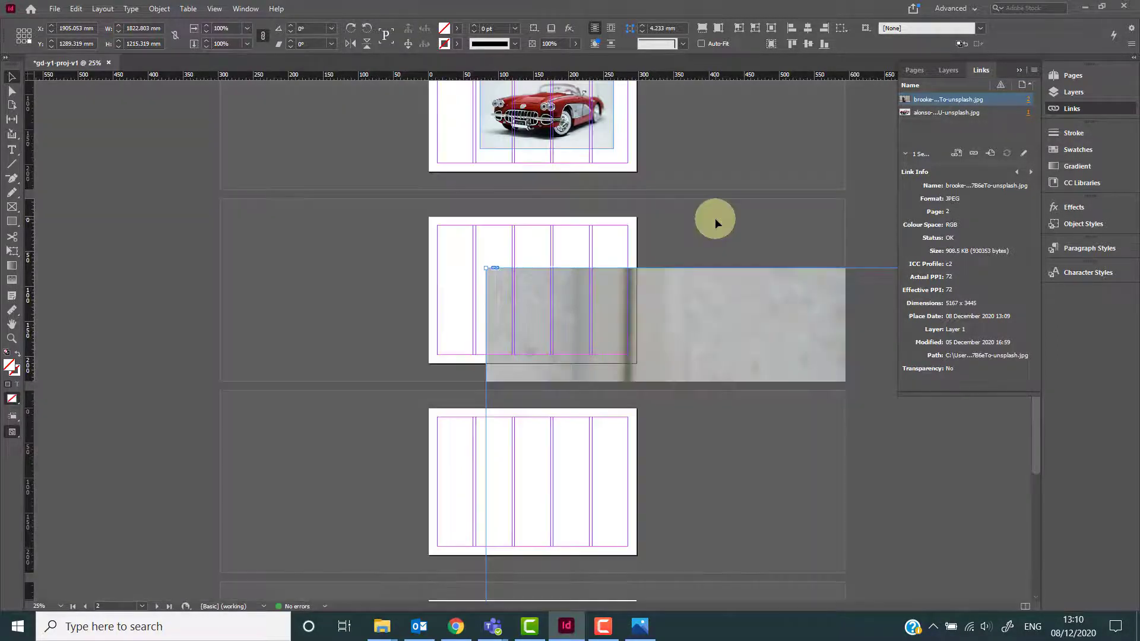
scroll(715, 223, up, 1)
scroll(715, 223, up, 1)
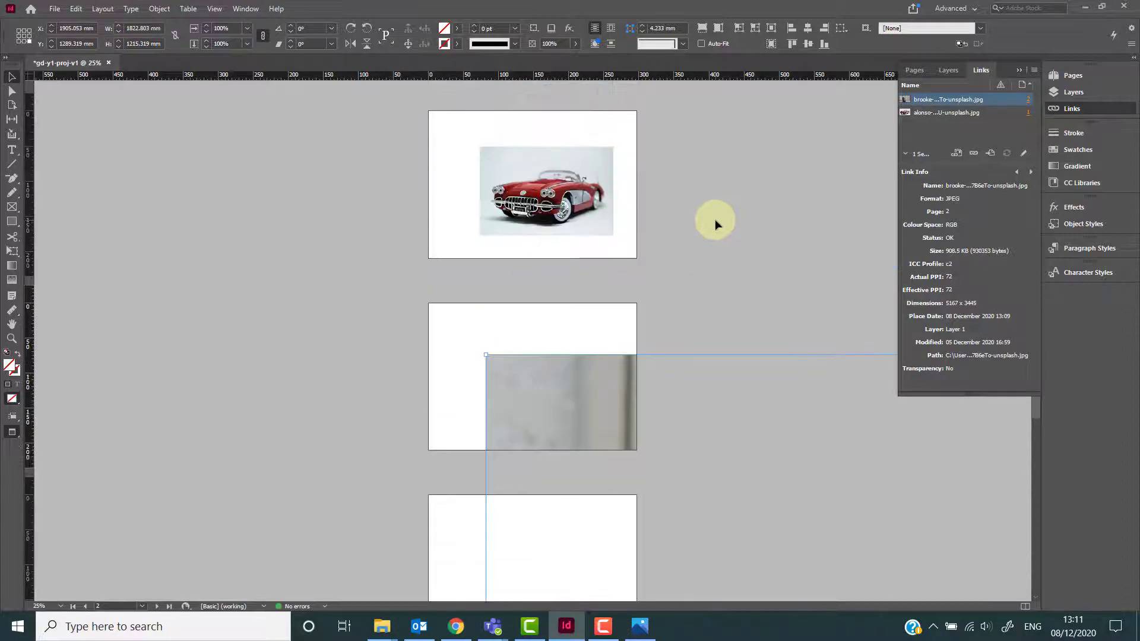
key(w)
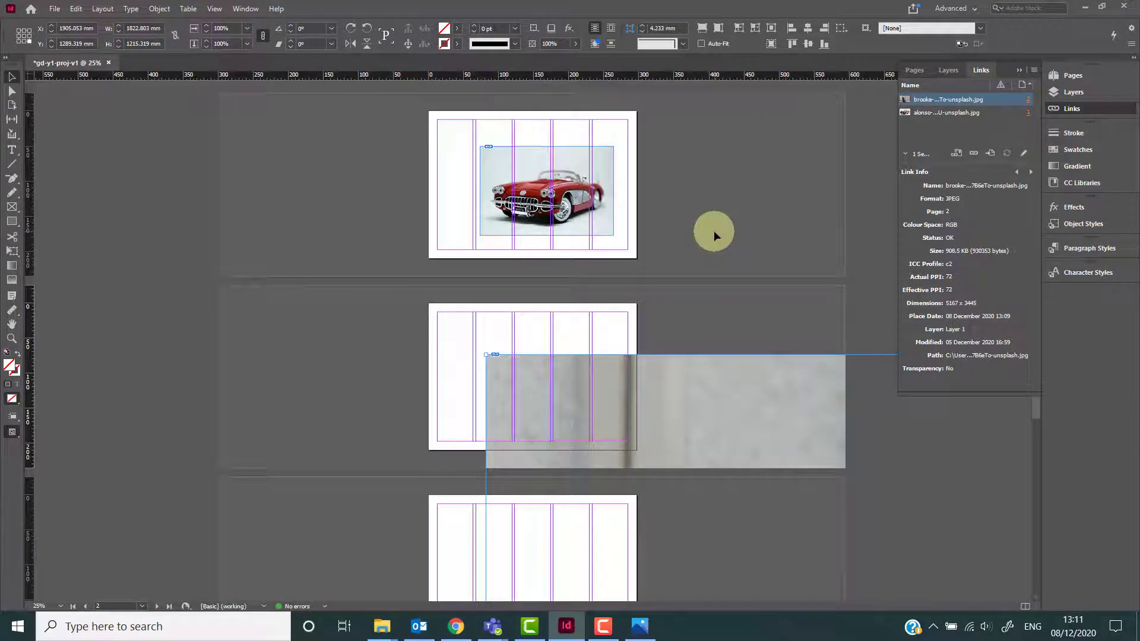
key(w)
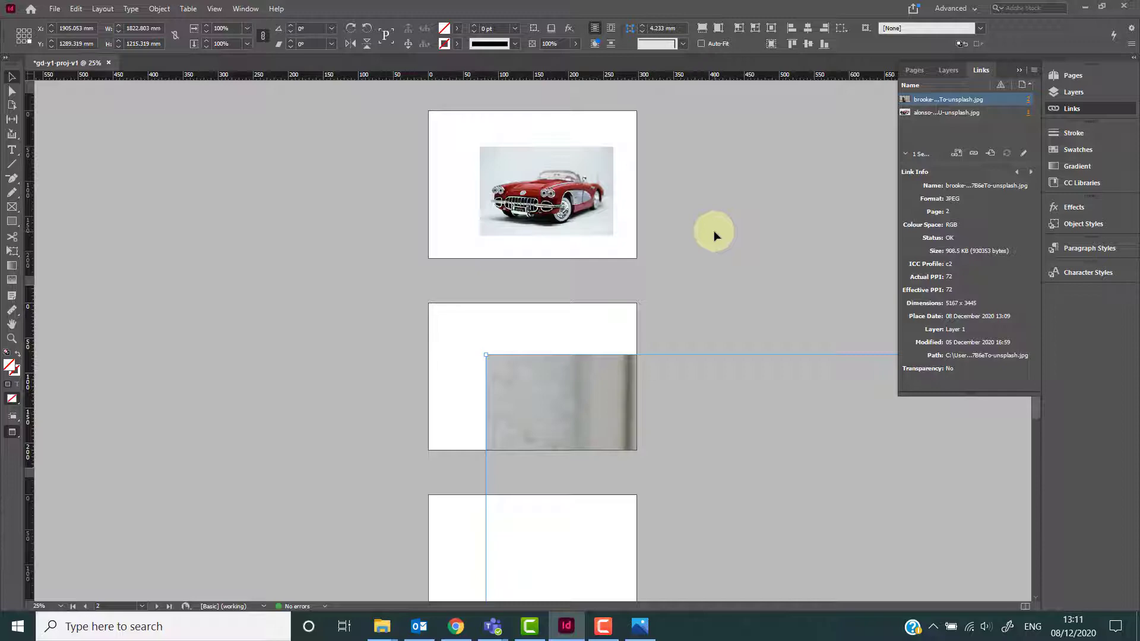
View the pages in Presentation mode, advance to the next page, and exit it.
key(shift+w)
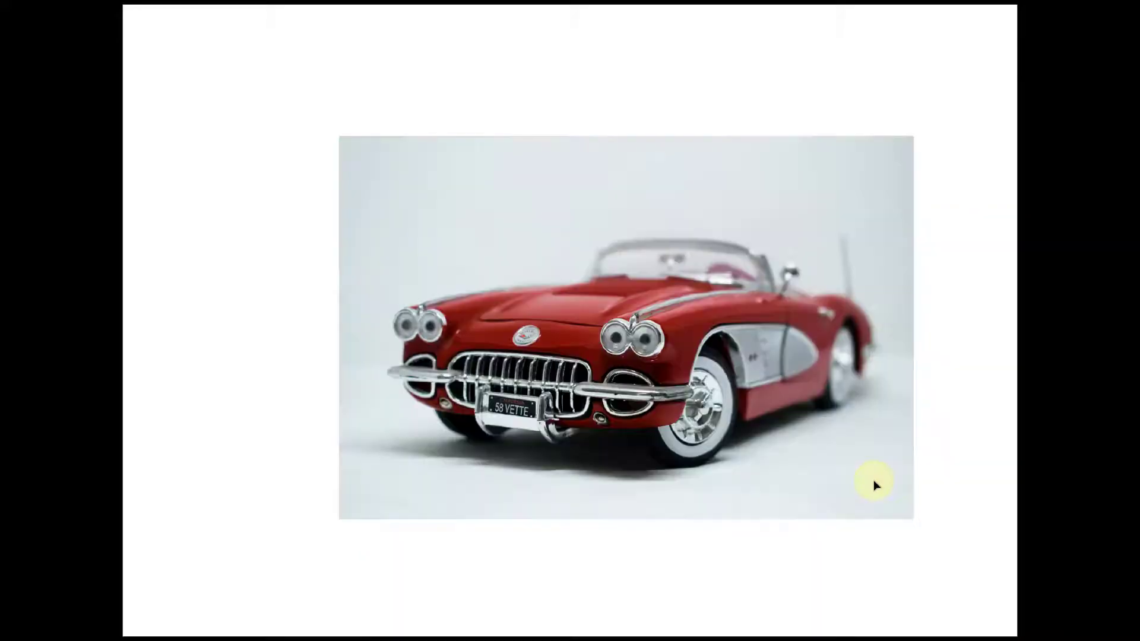
key(Right)
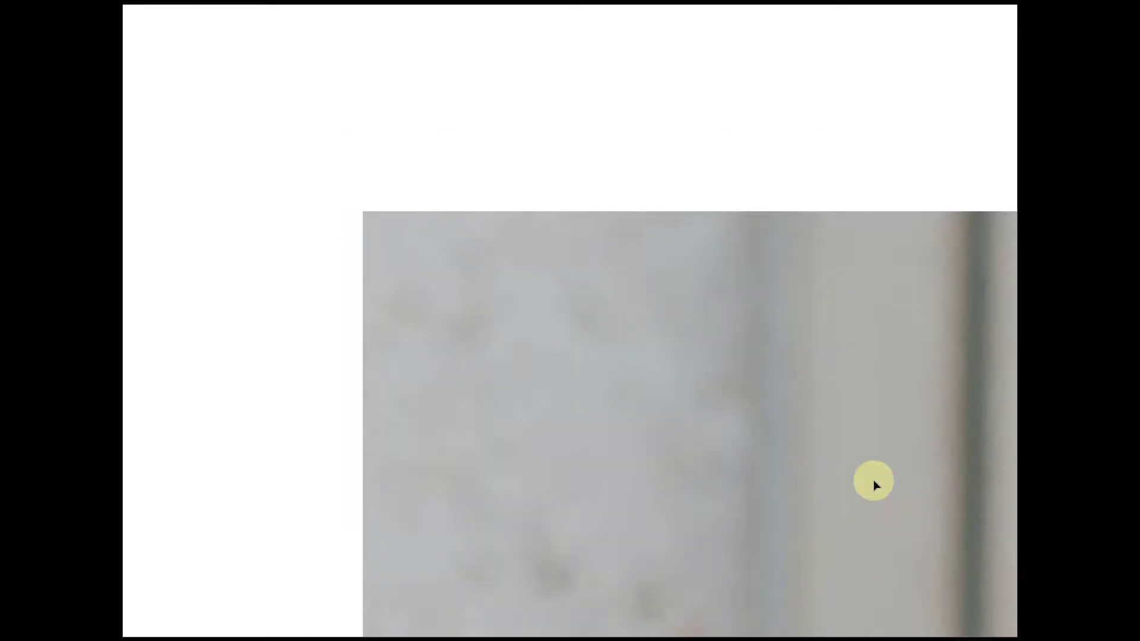
key(Escape)
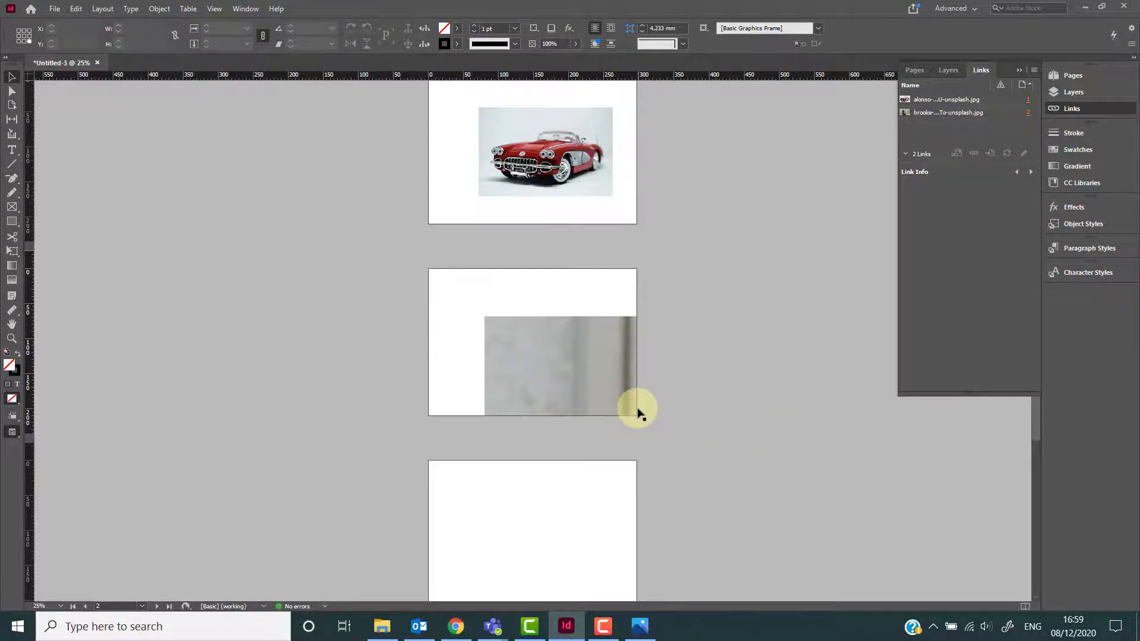
Return to Normal view and delete the oversized photo frame from page 2.
key(w)
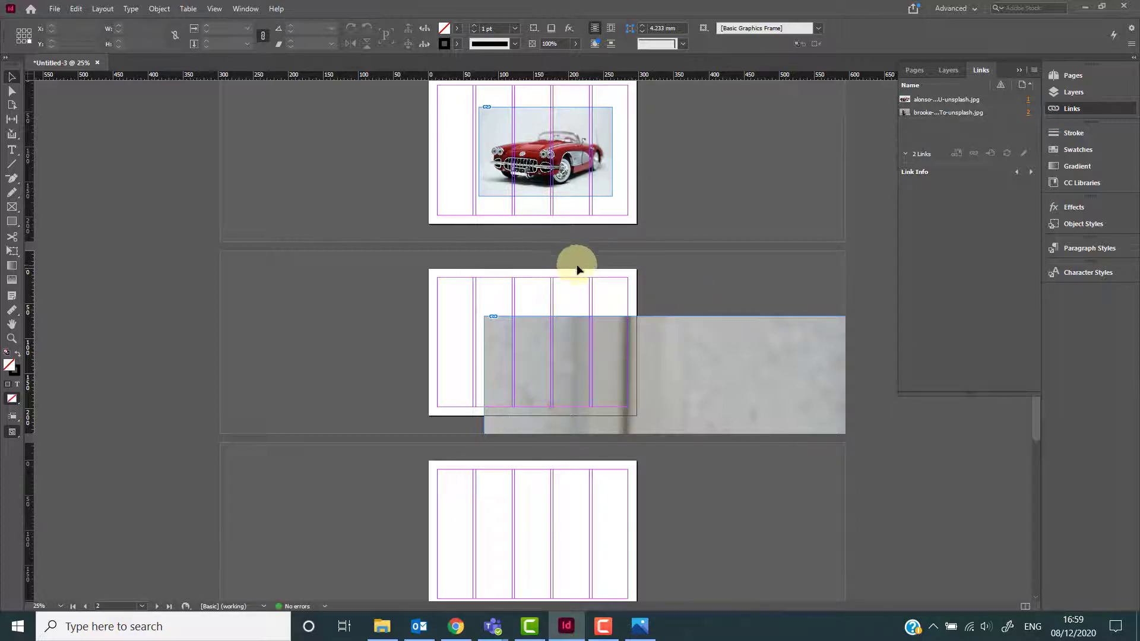
click(678, 350)
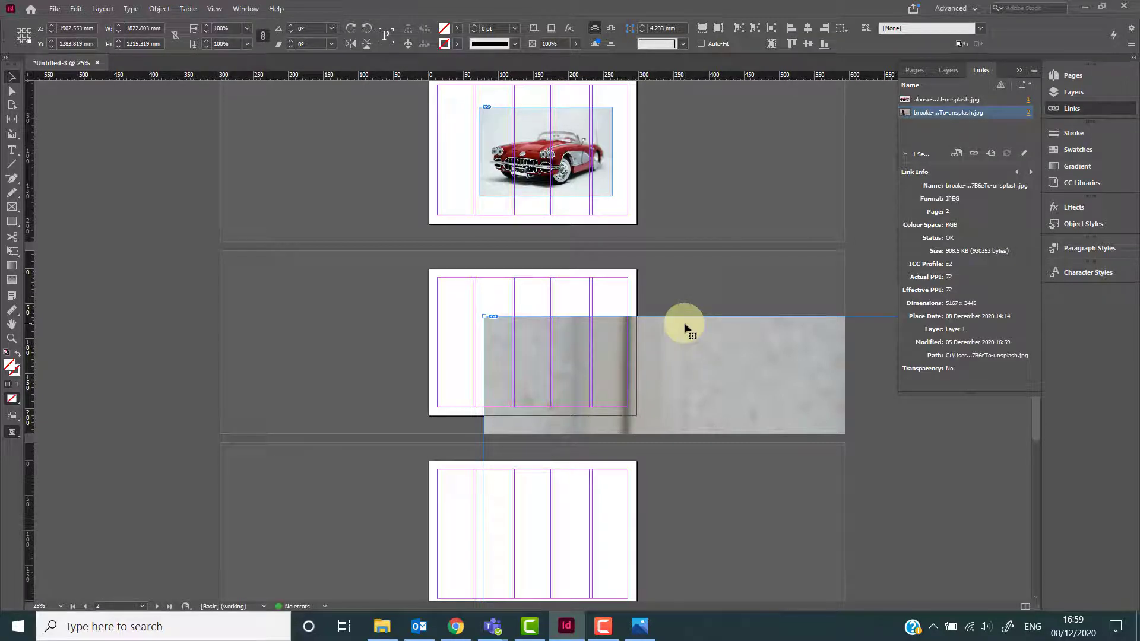
key(Delete)
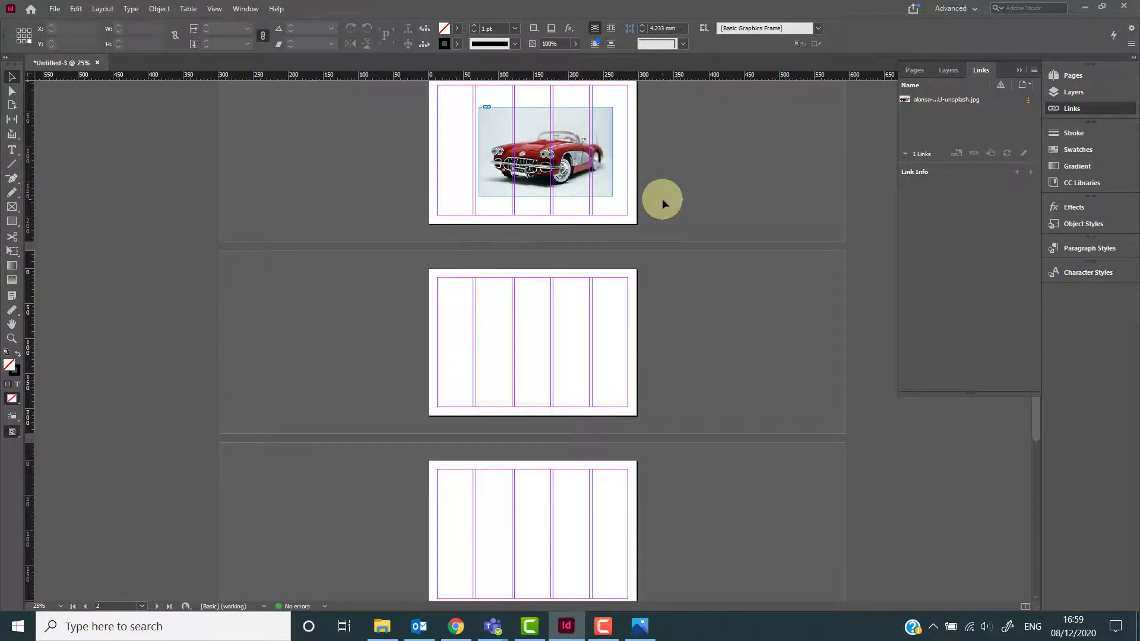
Place the brooke-cagle photo on page 2 across the second to fifth columns, and widen the page 1 car photo to the right margin.
key(ctrl+d)
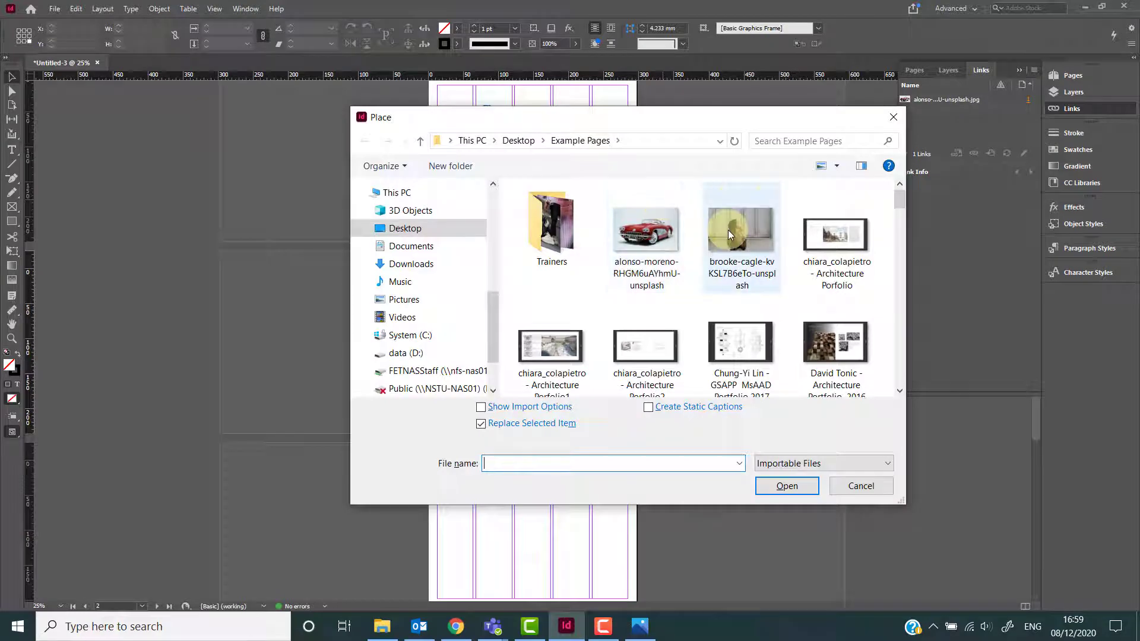
double_click(729, 230)
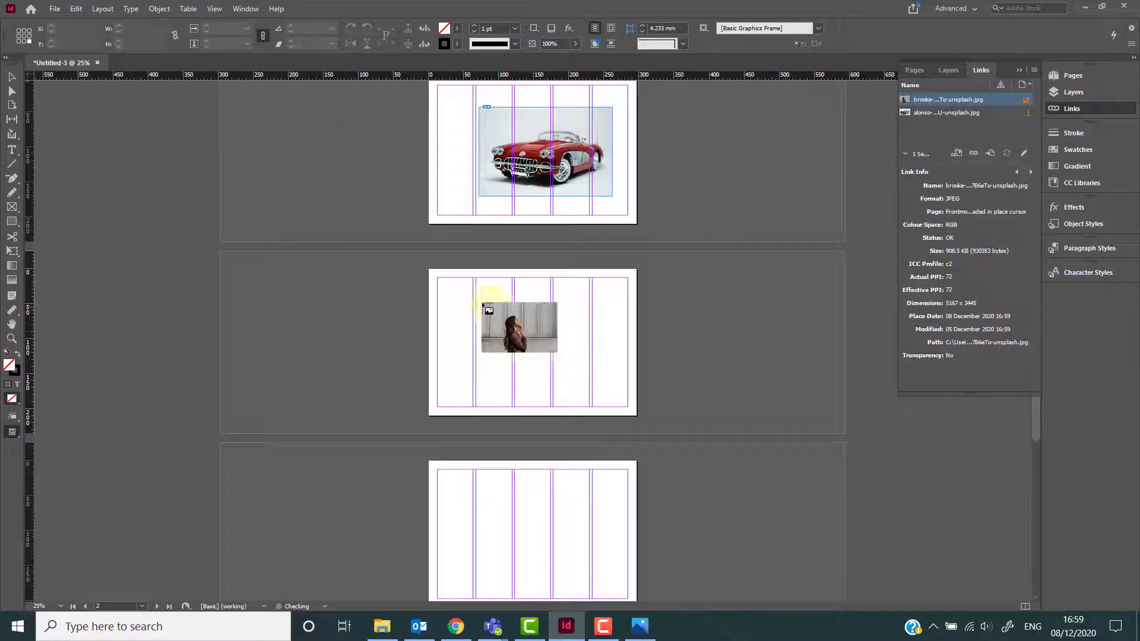
drag(476, 295, 629, 408)
drag(612, 196, 628, 207)
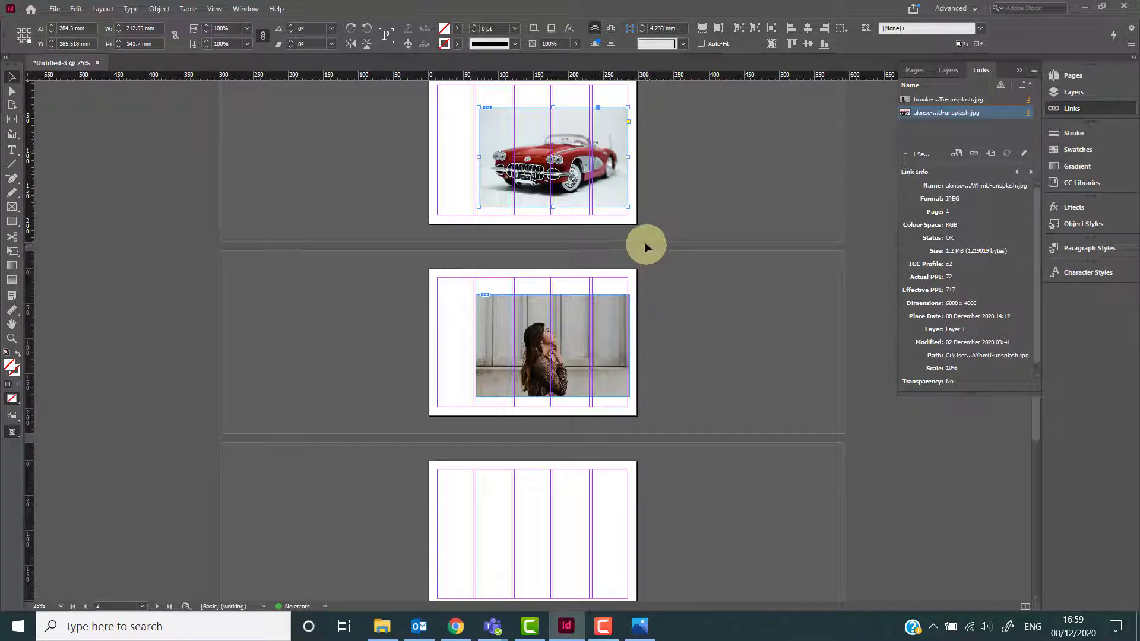
Change page 1's Margins and Columns to a single column.
click(104, 9)
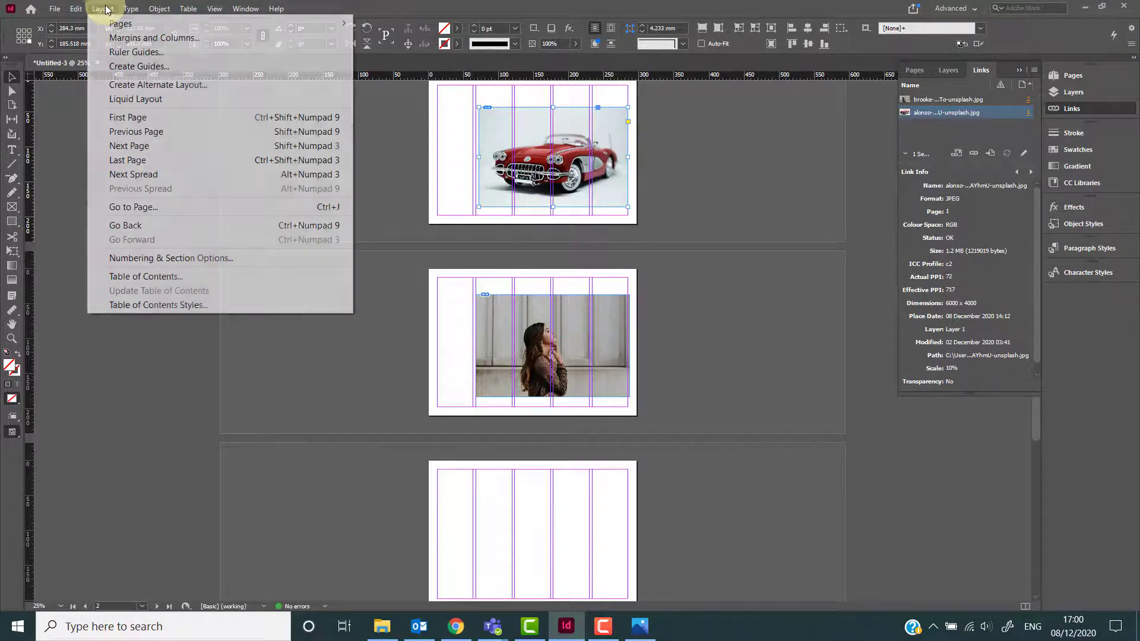
click(134, 38)
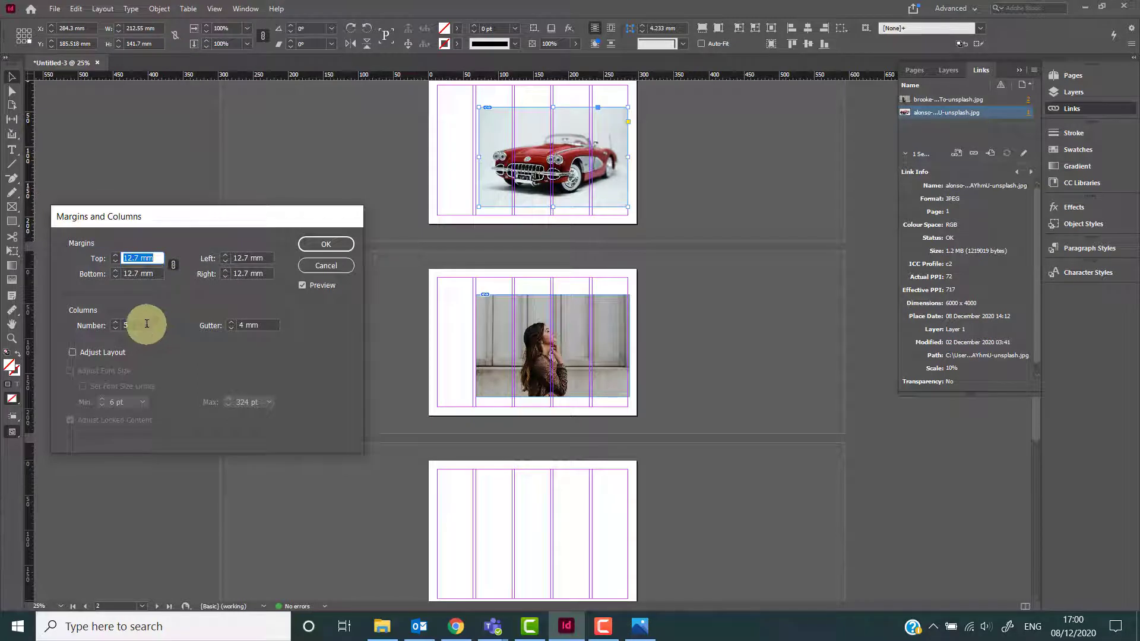
double_click(126, 325)
text(1)
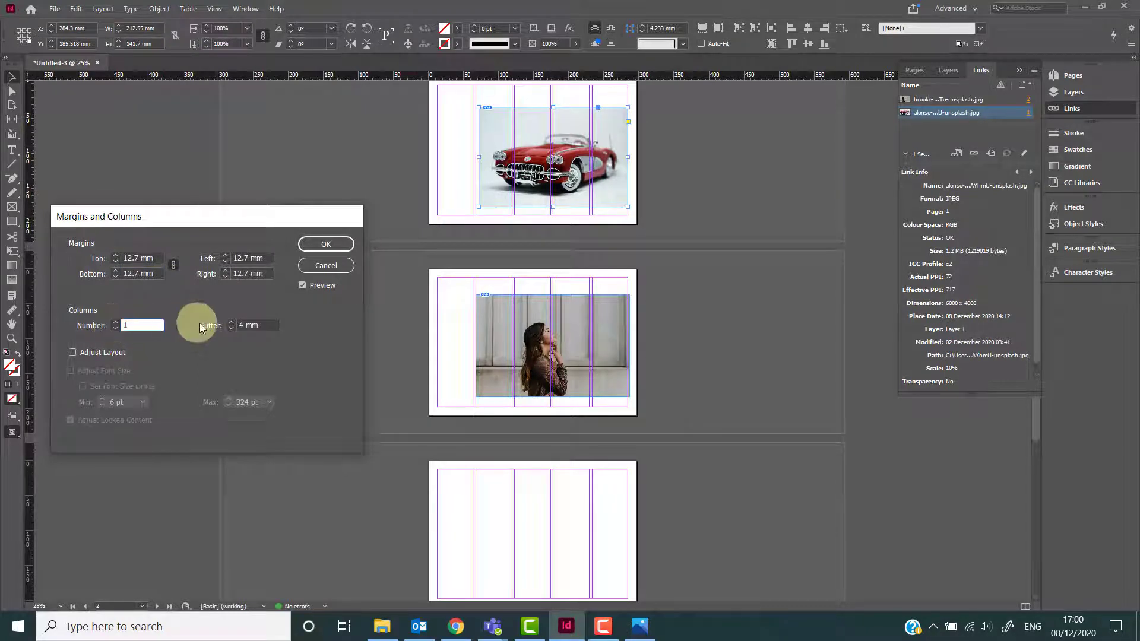
click(314, 242)
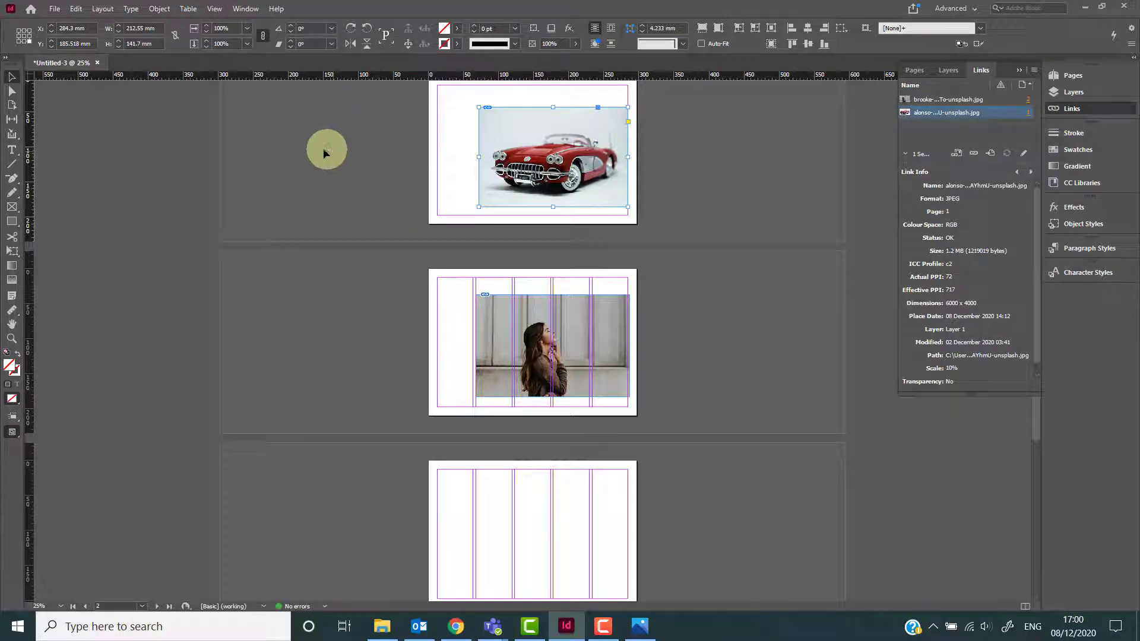
Create guides on page 1 with 5 rows and 4 columns fitted to the page.
click(102, 10)
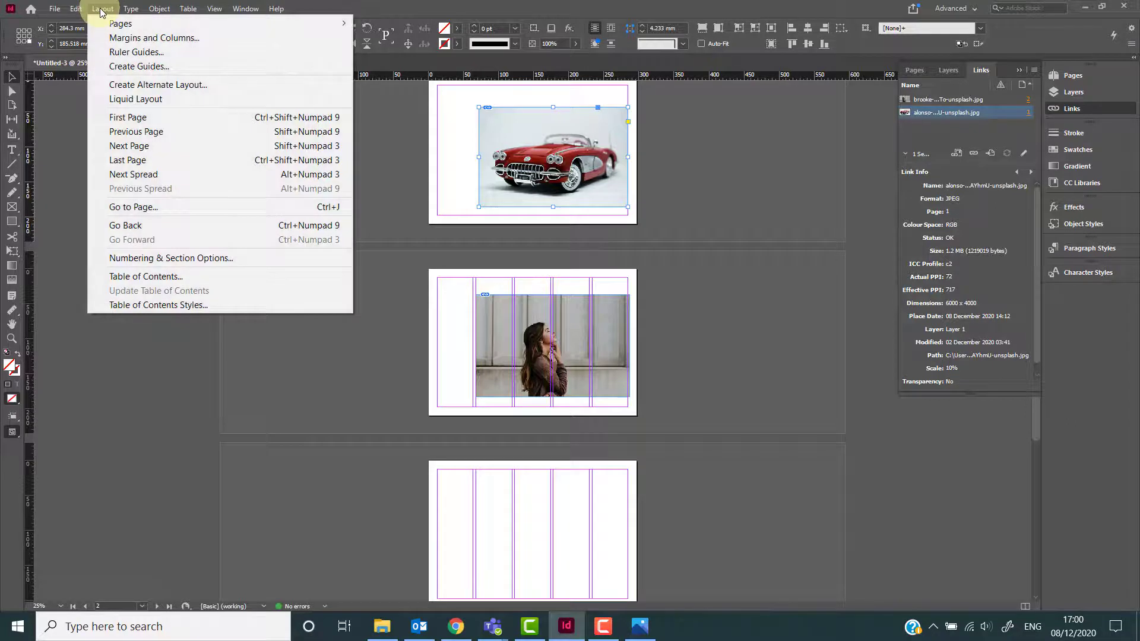
click(135, 66)
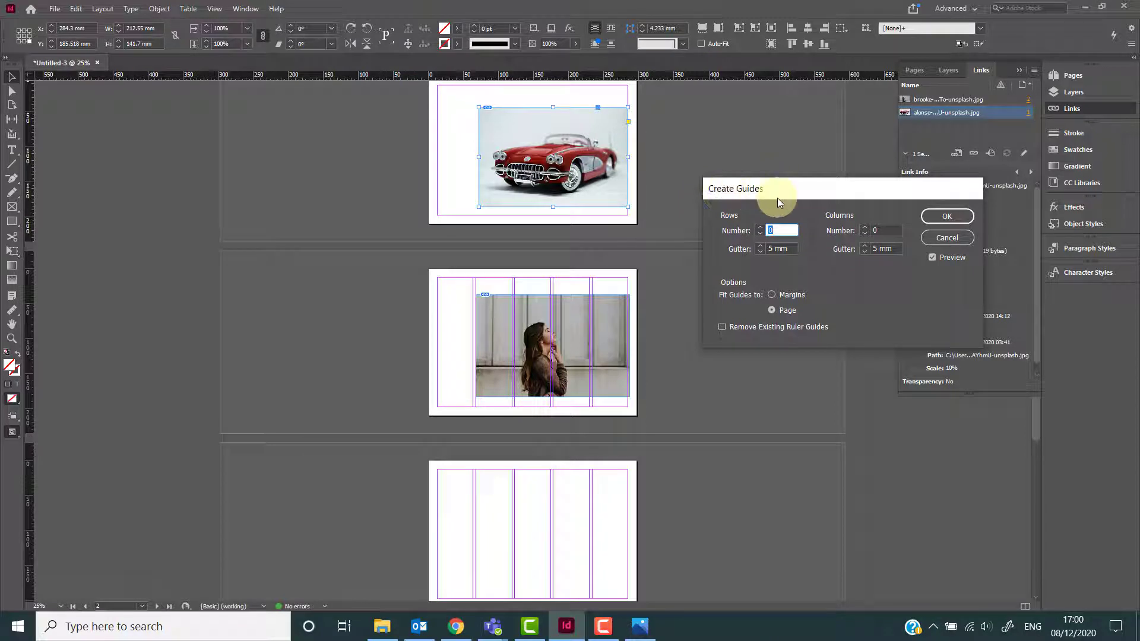
text(5)
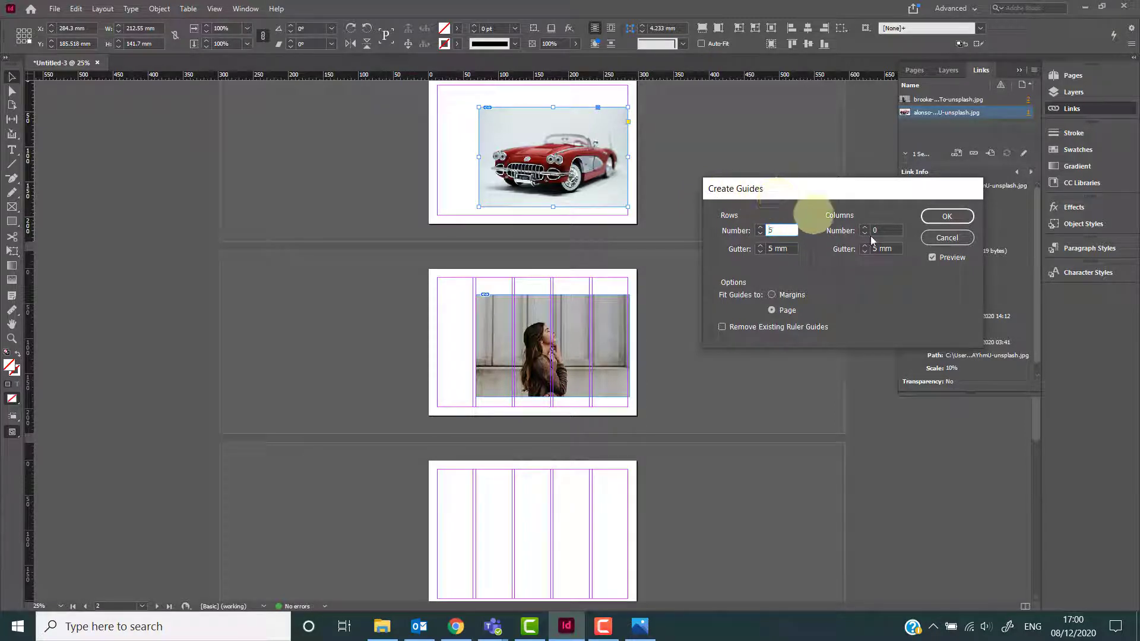
click(872, 230)
text(4)
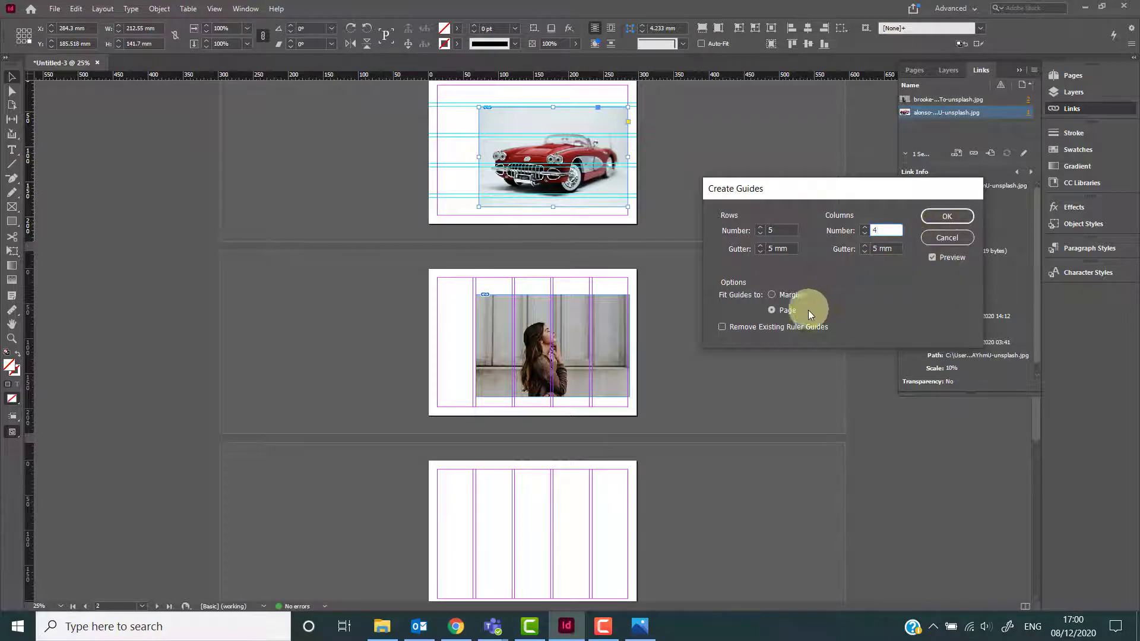
click(932, 217)
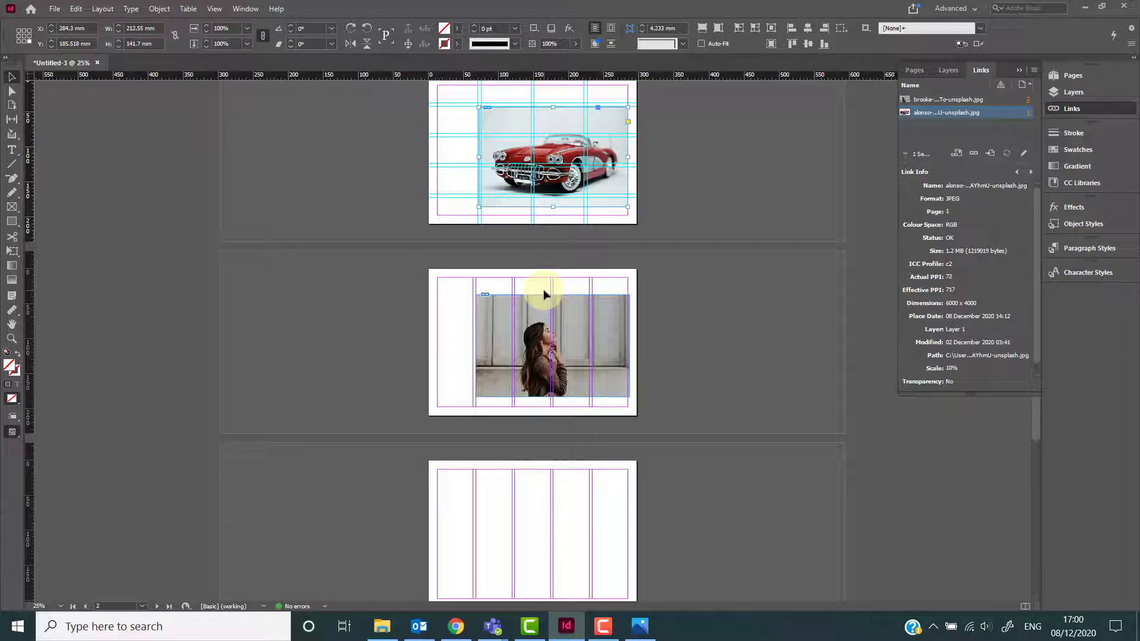
Select the photo on page 2 and change that page's Margins and Columns to a single column.
click(456, 330)
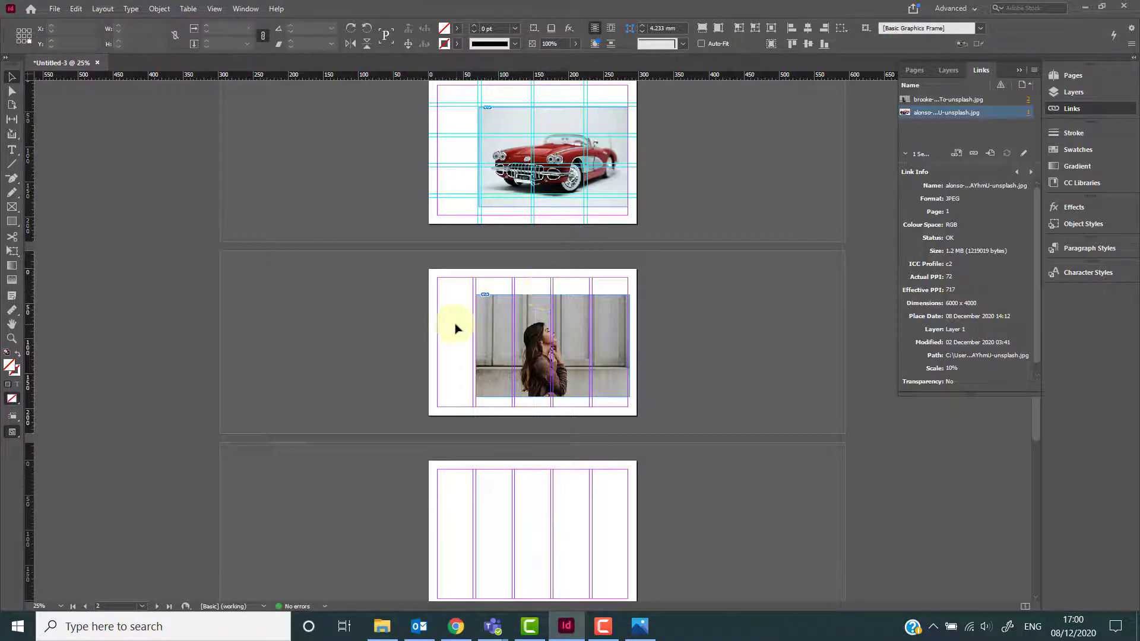
click(489, 323)
click(102, 9)
click(113, 38)
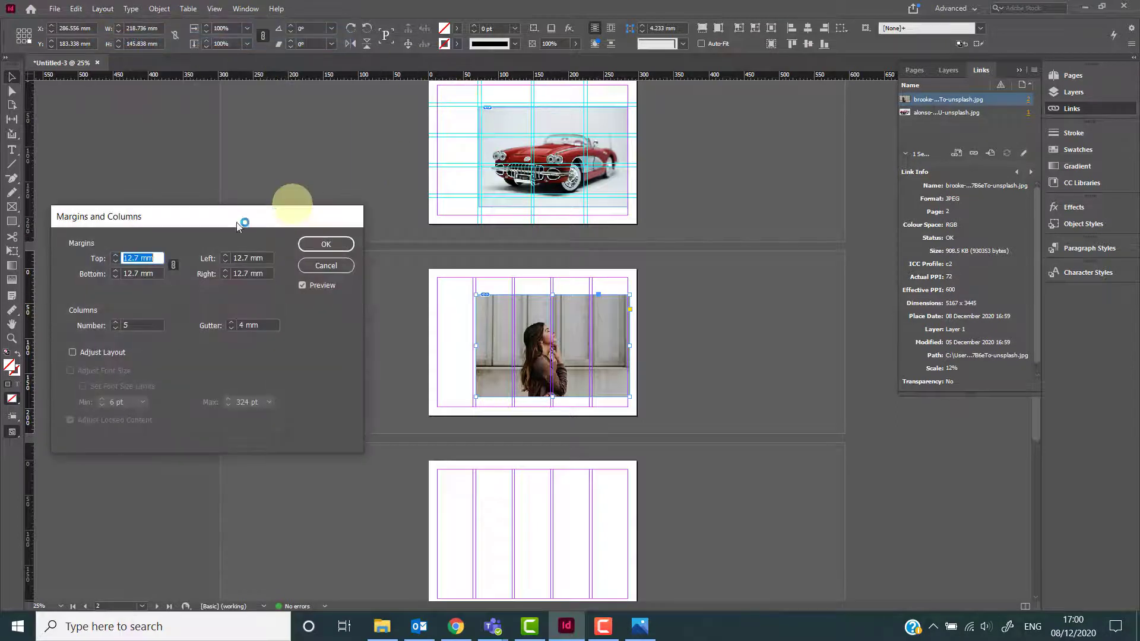
drag(154, 325, 97, 321)
text(5)
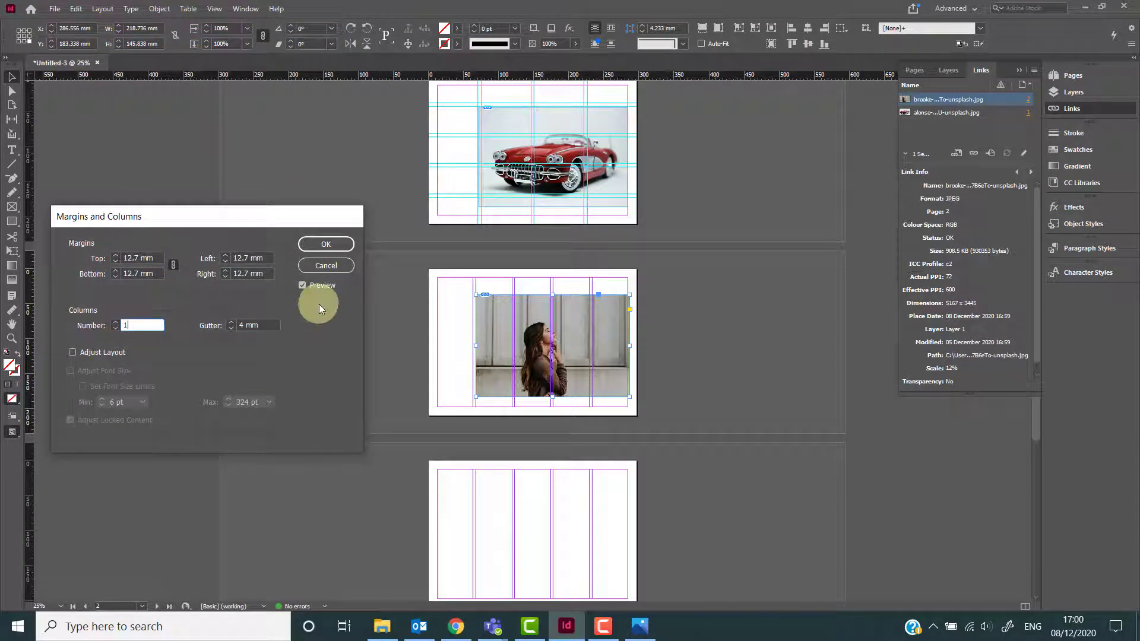
click(326, 245)
Create guides on page 2 with 5 rows and 4 columns fitted to the page.
click(102, 8)
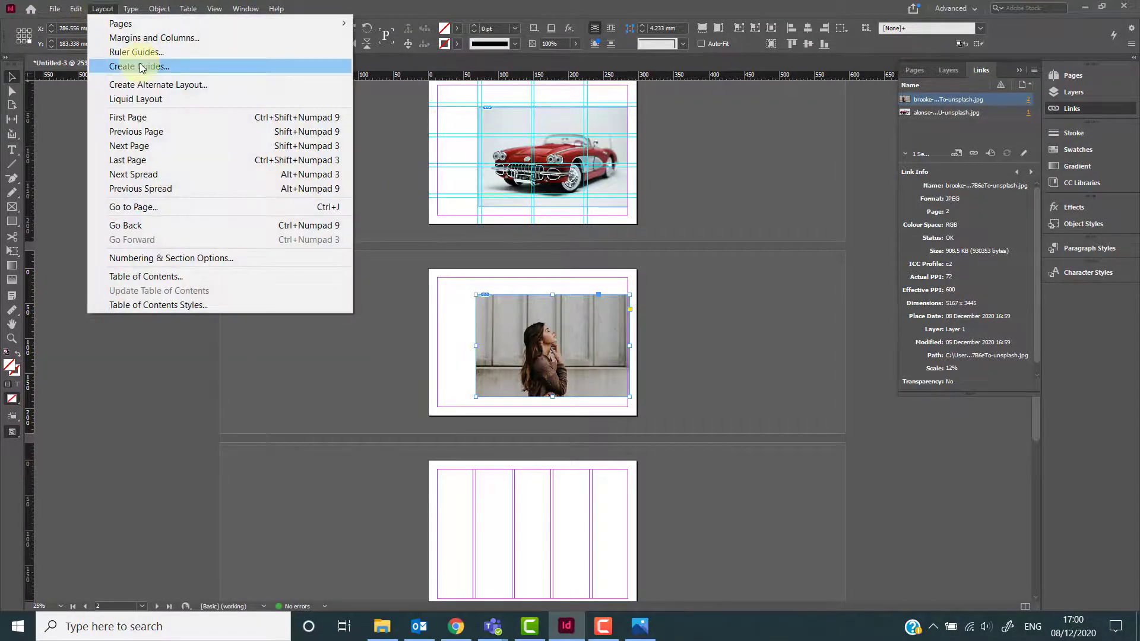
click(141, 67)
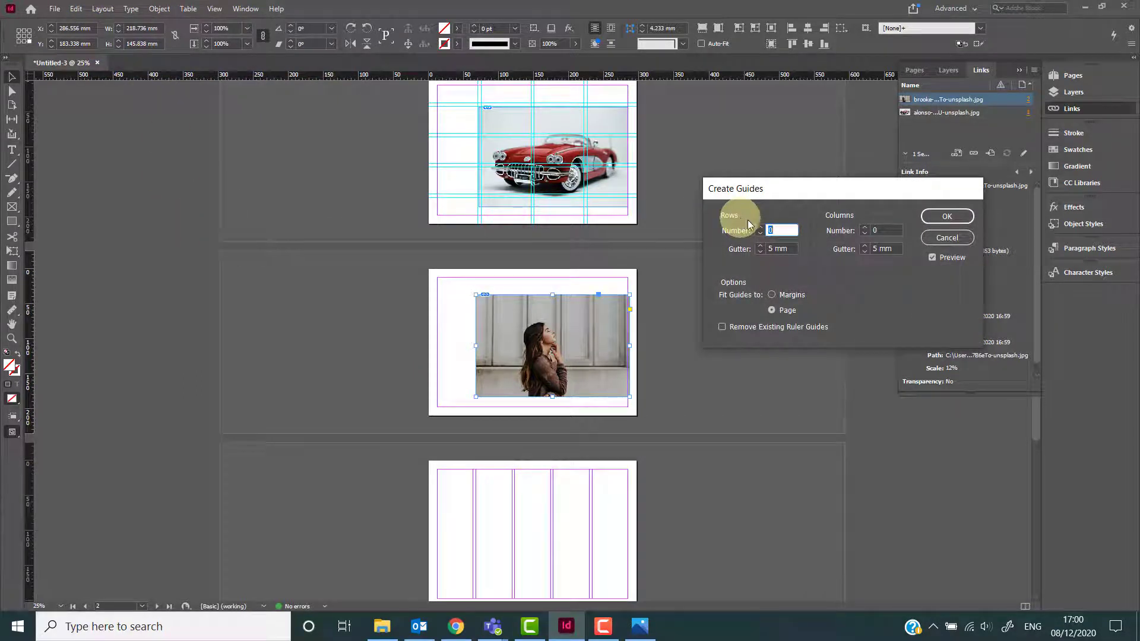
text(5)
double_click(875, 231)
text(4)
click(963, 215)
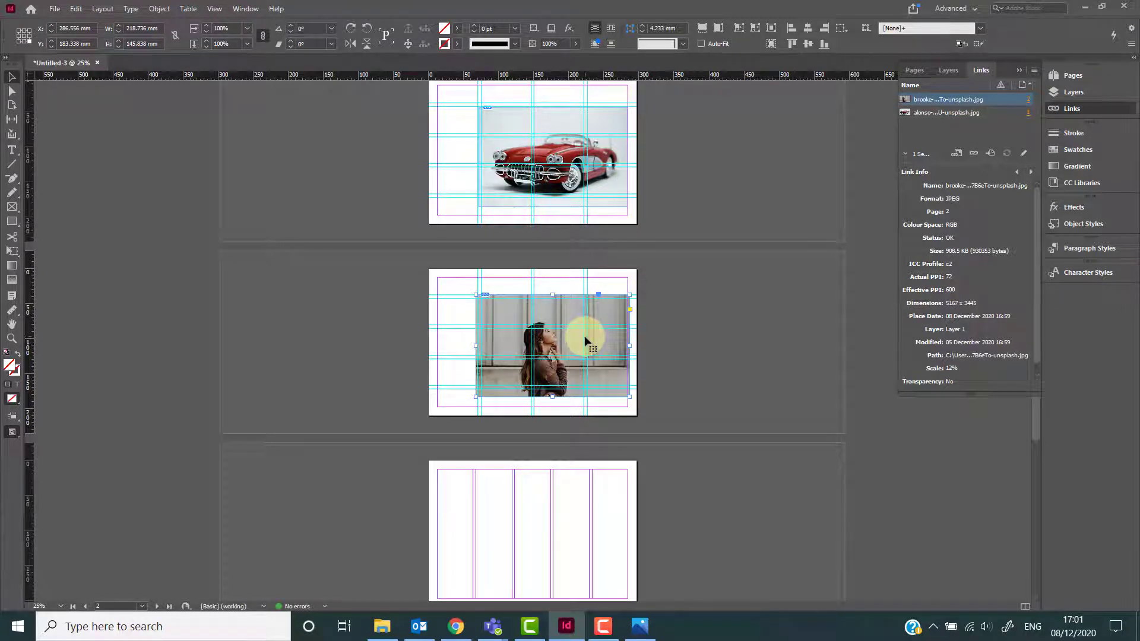
click(656, 182)
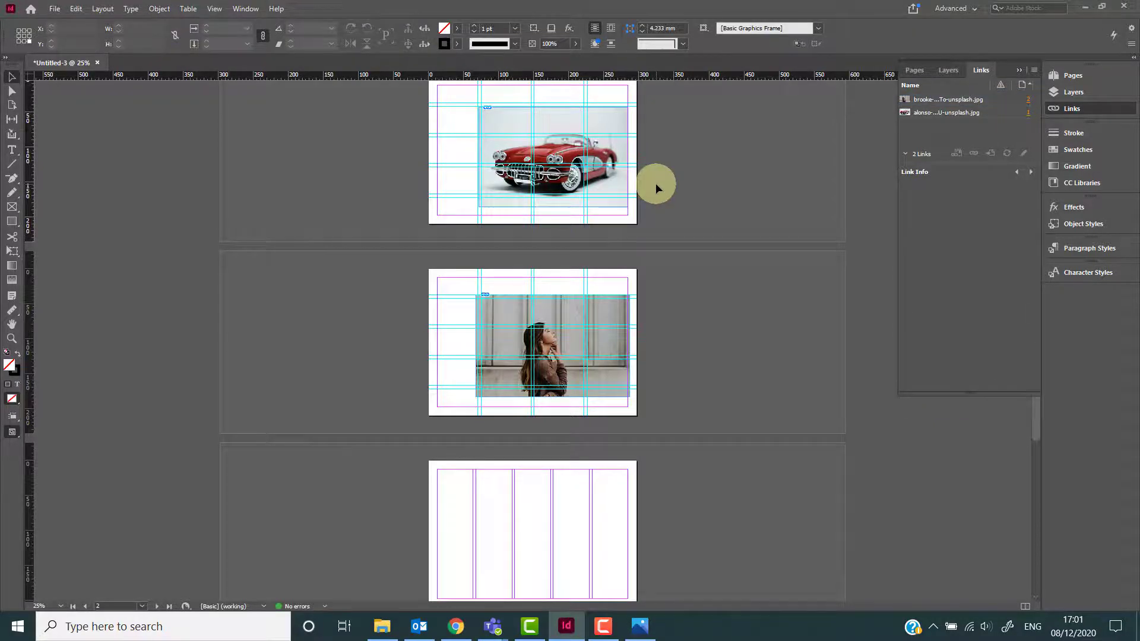
Try moving and resizing the car photo on page 1 against the new guides, then undo those changes.
key(ctrl+equal)
scroll(656, 183, up, 5)
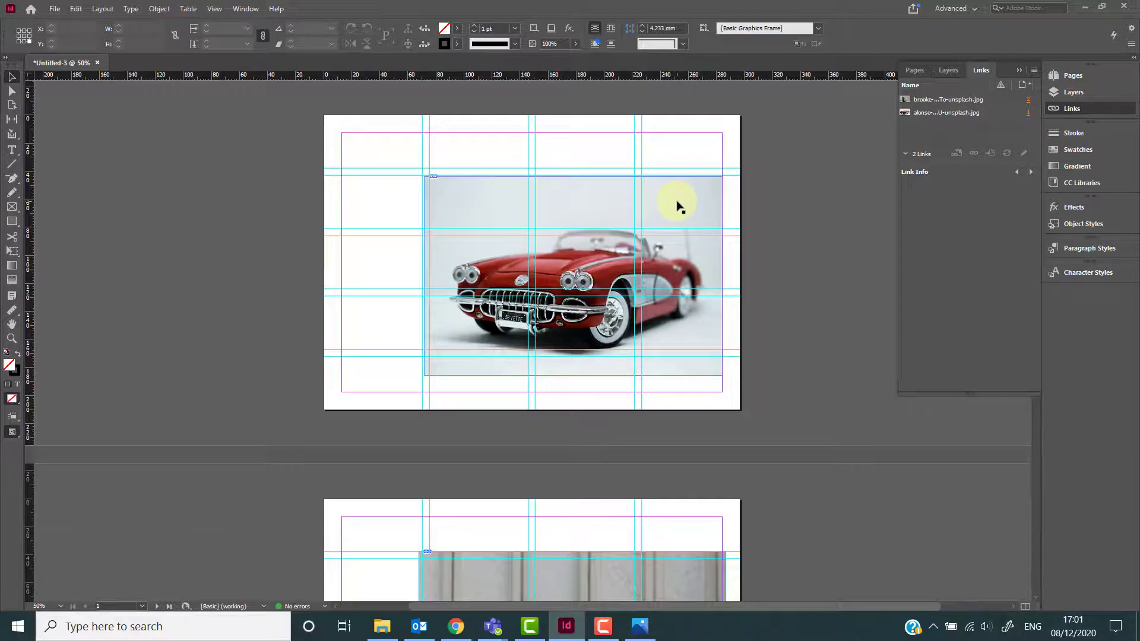
key(ctrl+equal)
scroll(669, 215, up, 3)
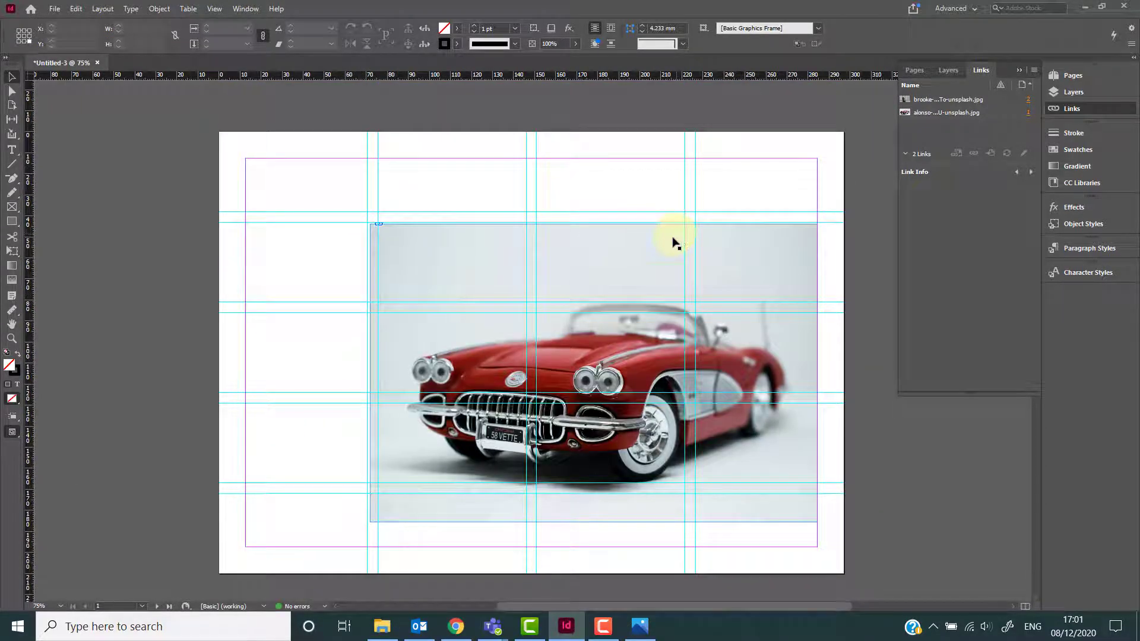
click(632, 270)
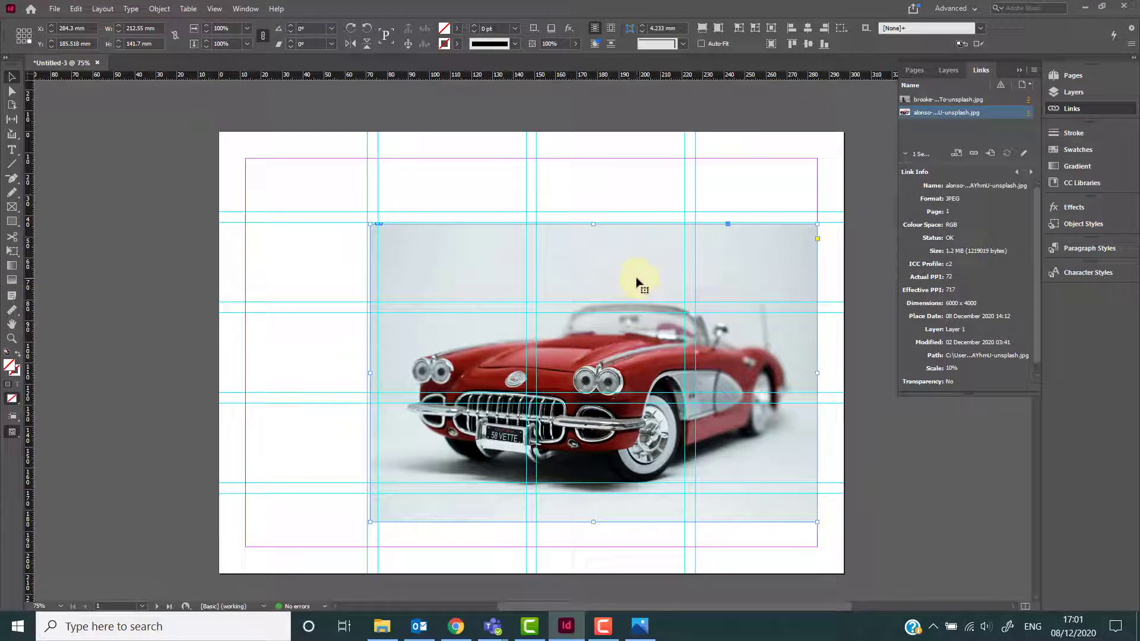
drag(639, 279, 589, 305)
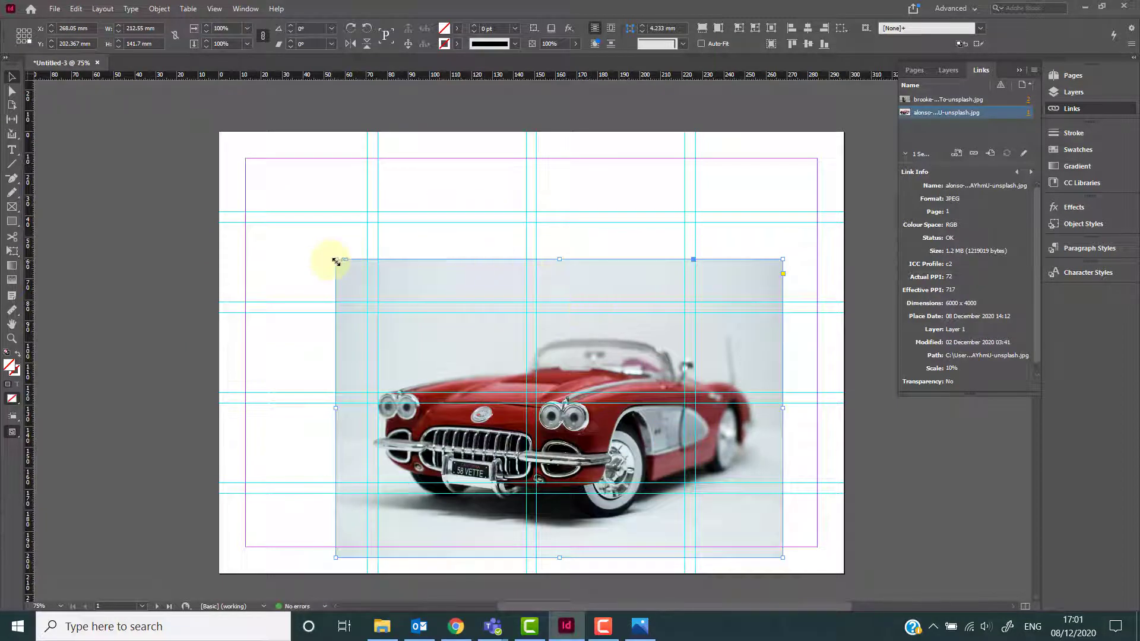
drag(336, 260, 586, 297)
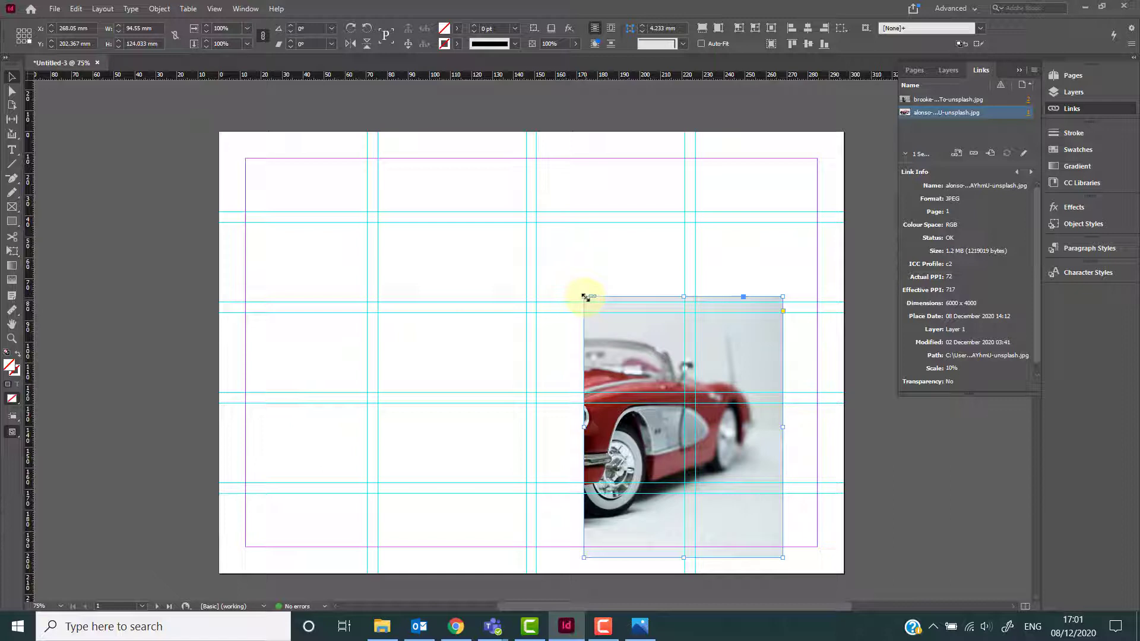
drag(586, 296, 372, 265)
drag(786, 412, 645, 413)
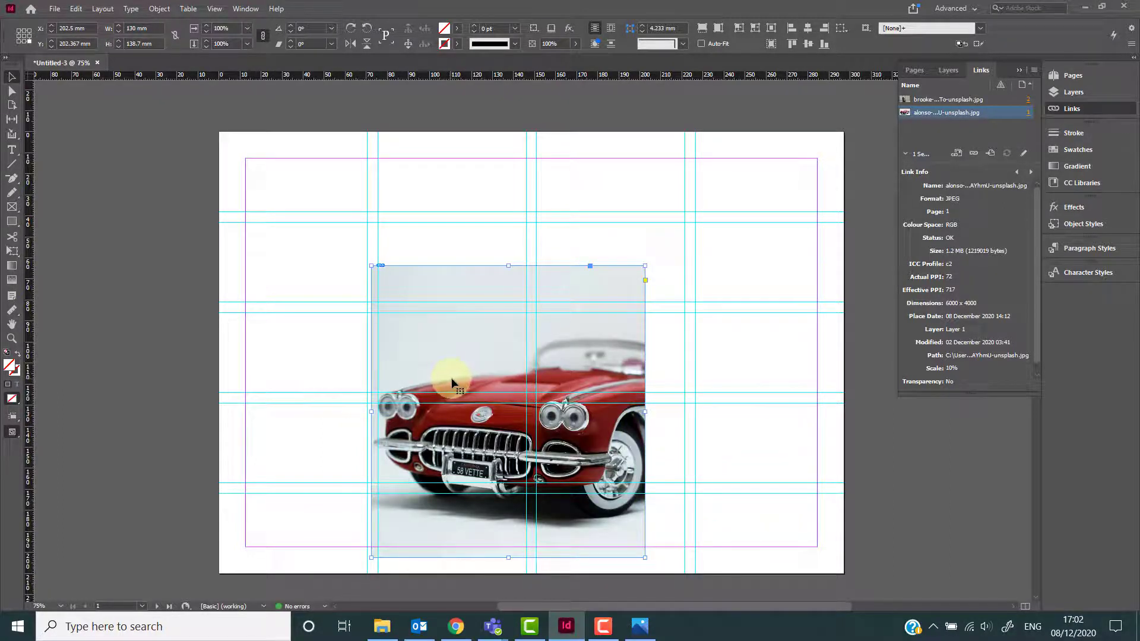
key(ctrl+z)
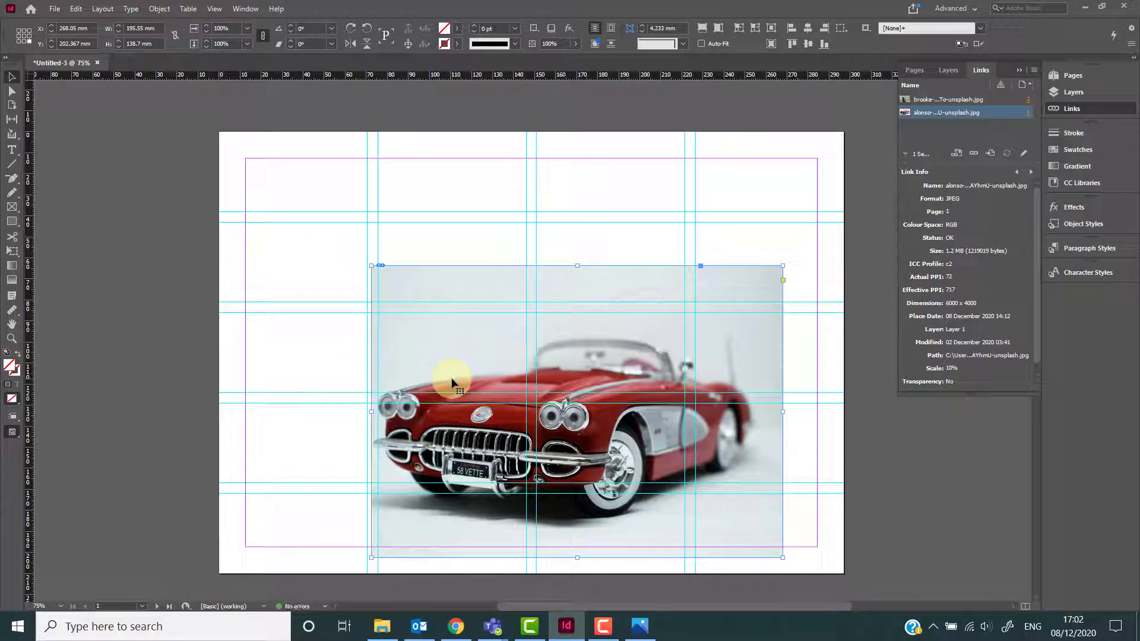
key(ctrl+z)
key(ctrl+z)
key(ctrl+z)
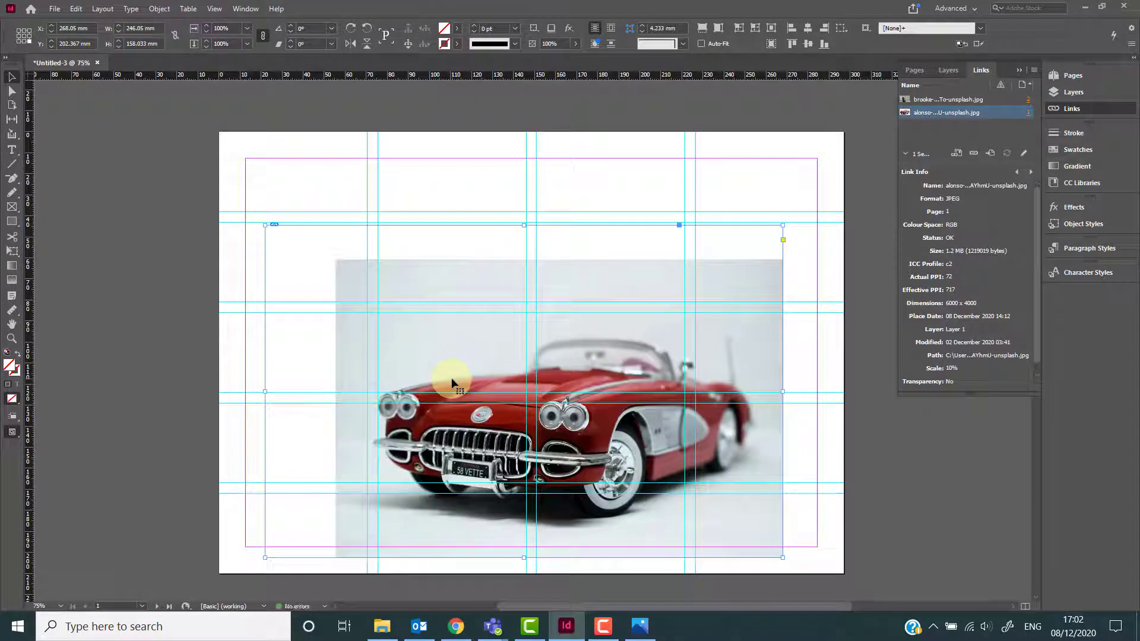
key(ctrl+z)
key(ctrl+z)
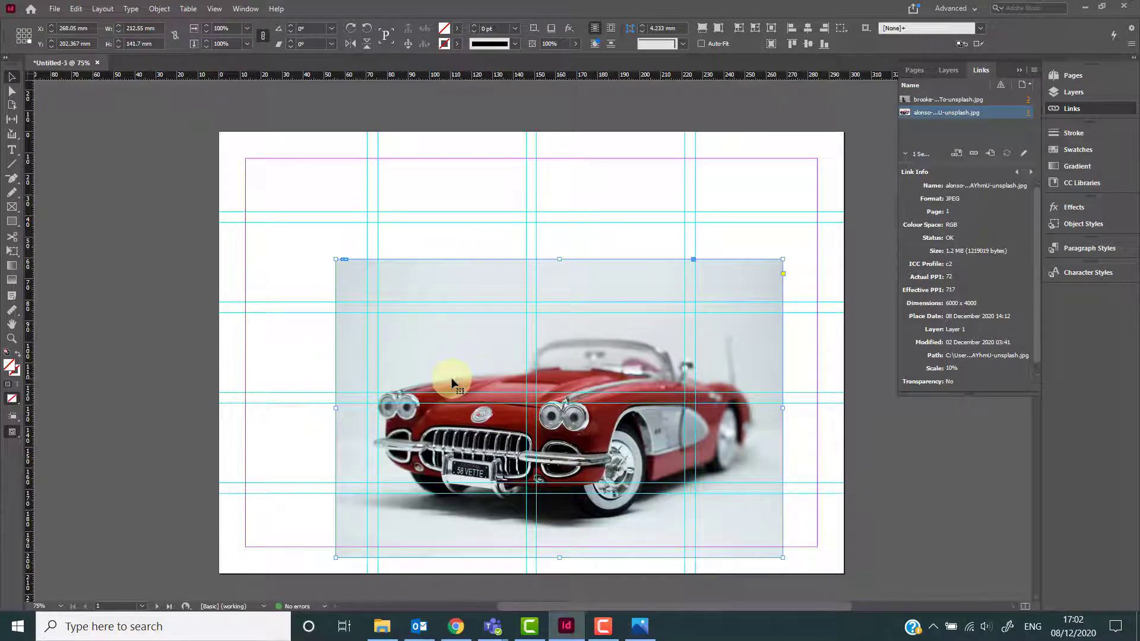
key(ctrl+z)
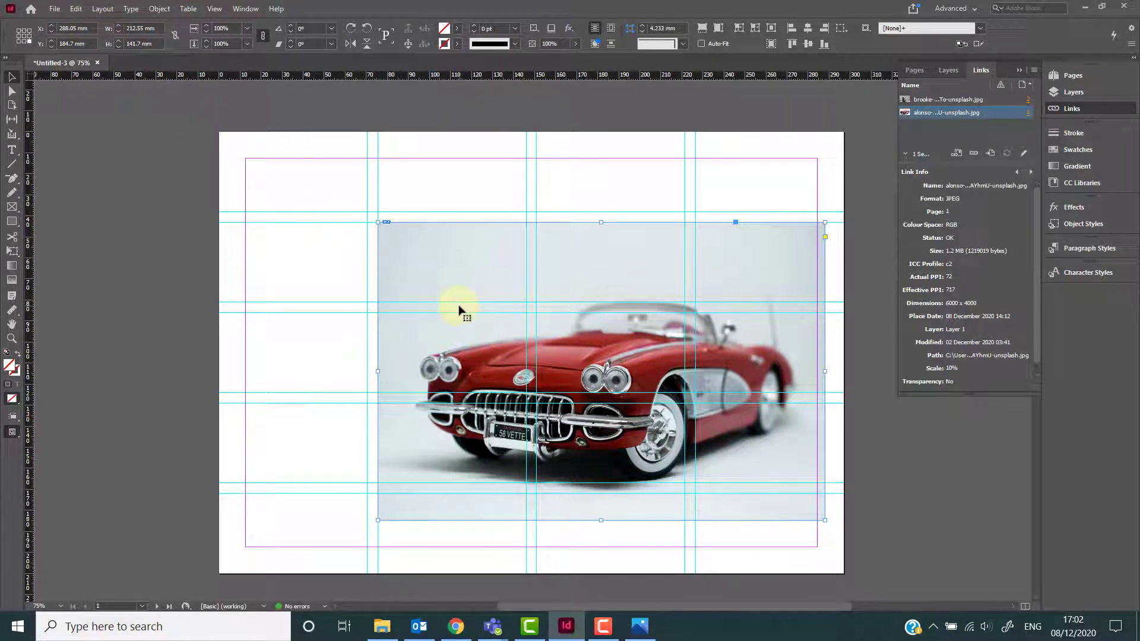
Try shifting and rescaling the car image inside its frame on page 1, then undo two of those edits.
scroll(458, 308, down, 5)
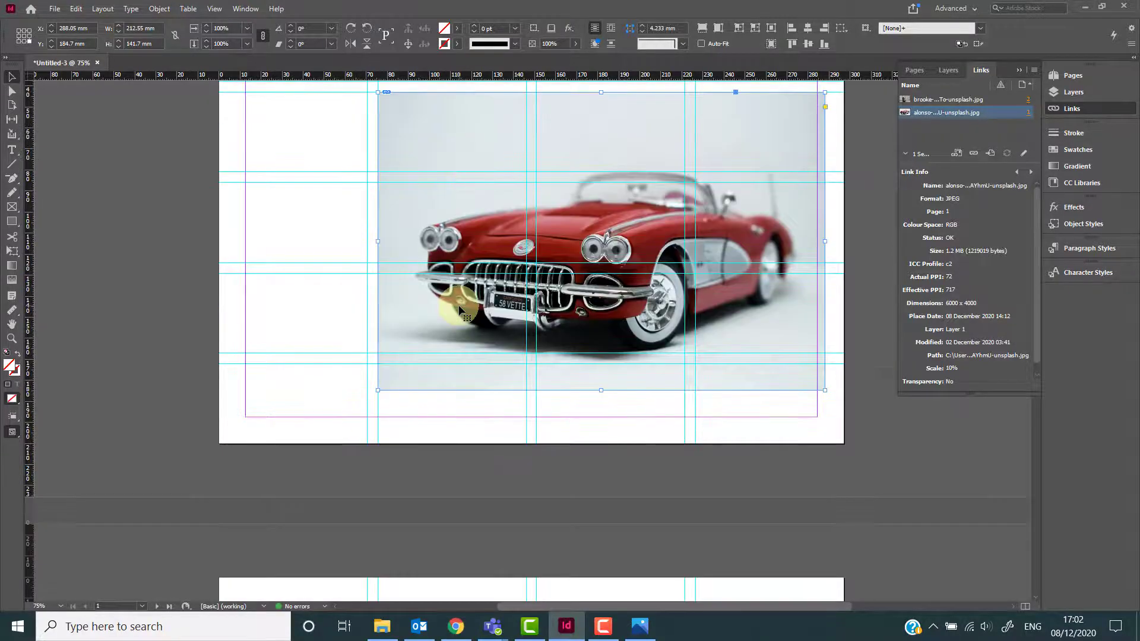
scroll(462, 309, up, 4)
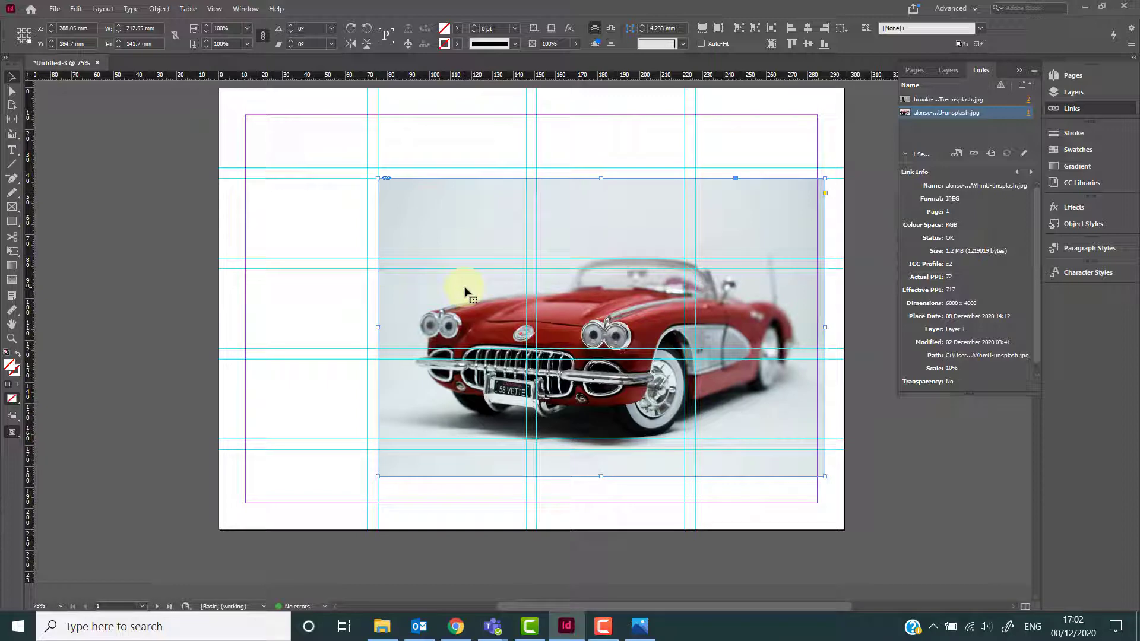
double_click(490, 303)
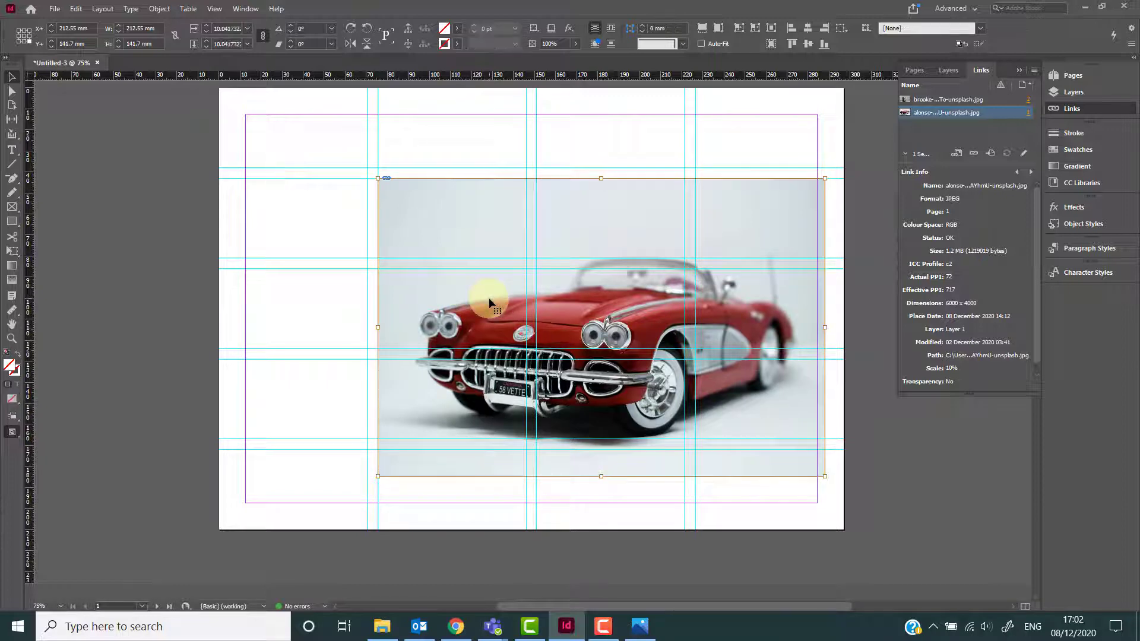
key(ctrl+equal)
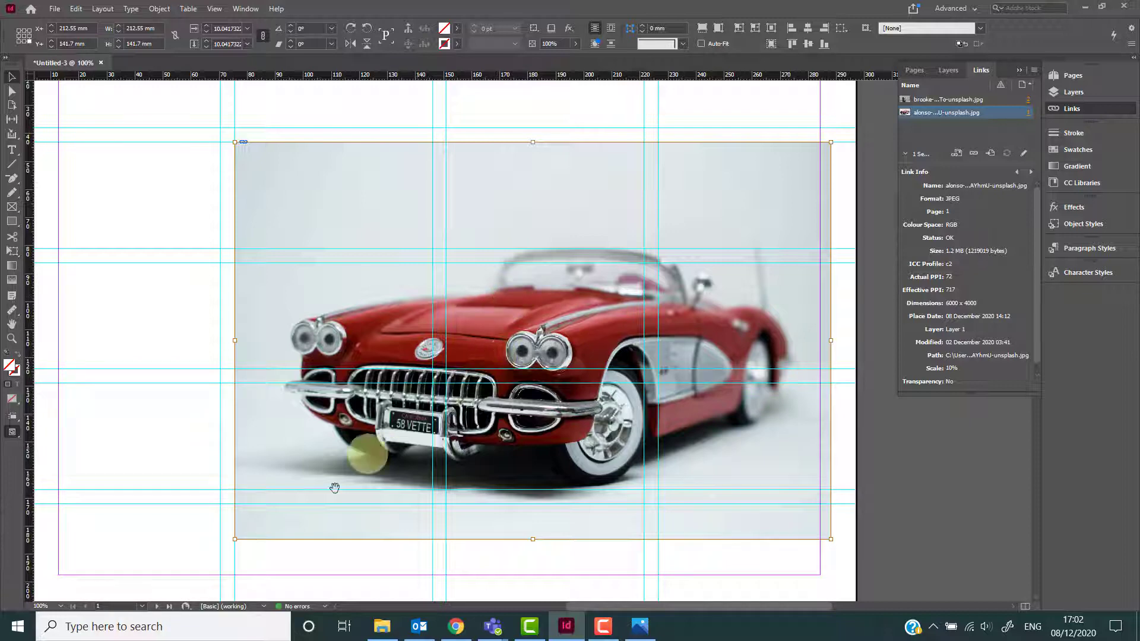
drag(512, 324, 363, 309)
drag(459, 283, 455, 189)
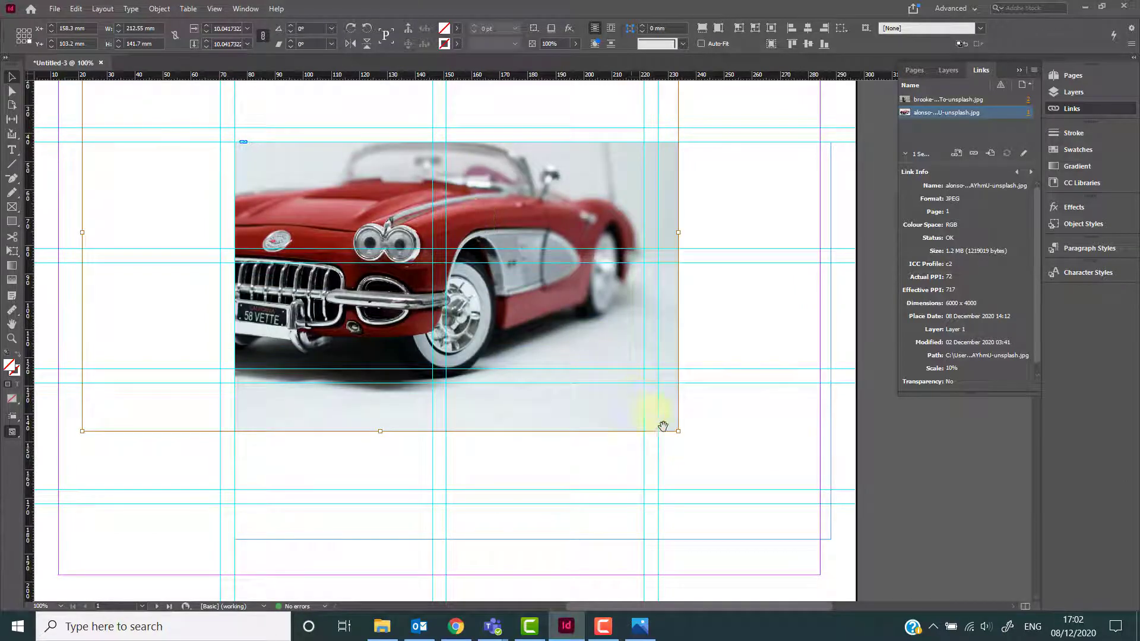
drag(679, 432, 807, 301)
drag(603, 223, 614, 329)
key(ctrl+z)
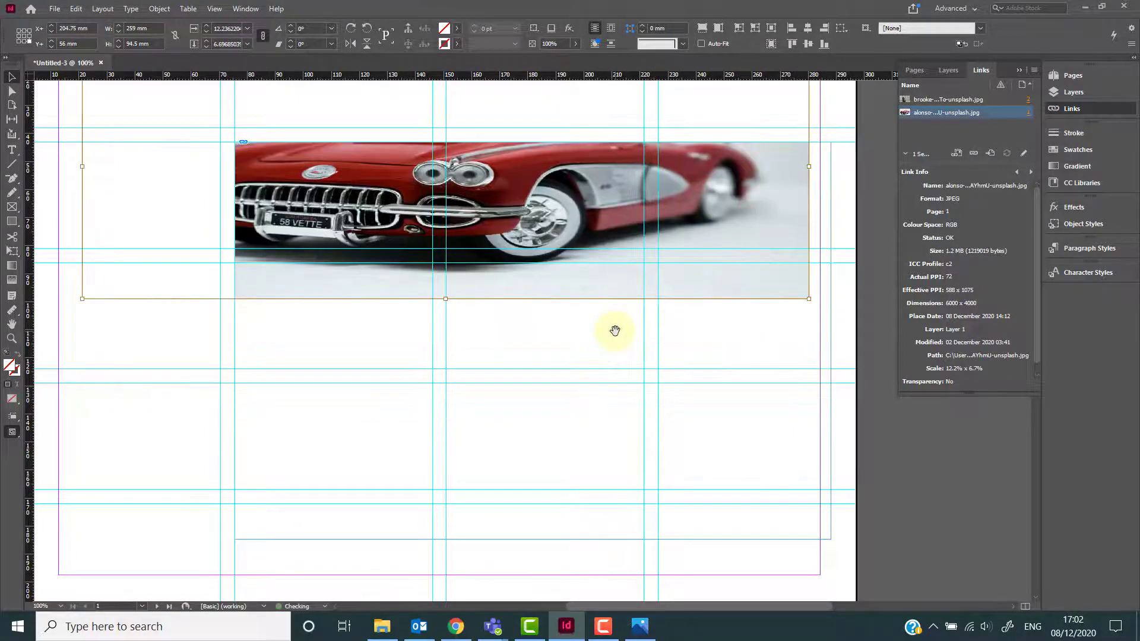
key(ctrl+z)
Select the car image inside its frame and scale it down to about 9.4% x 10.1%.
click(832, 534)
double_click(758, 515)
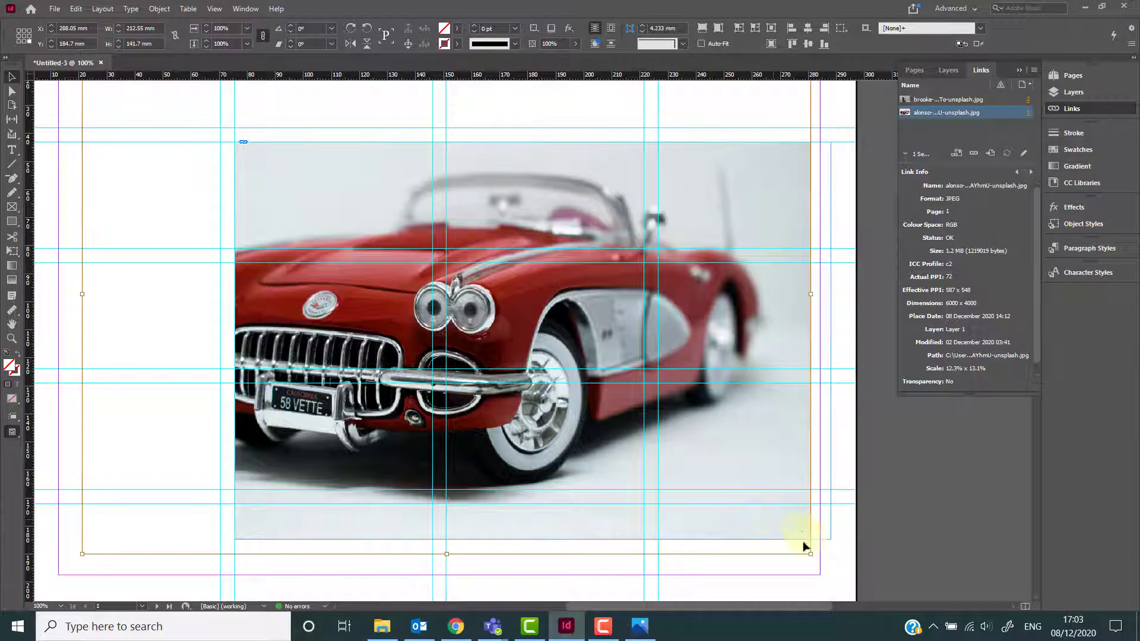
drag(812, 554, 641, 432)
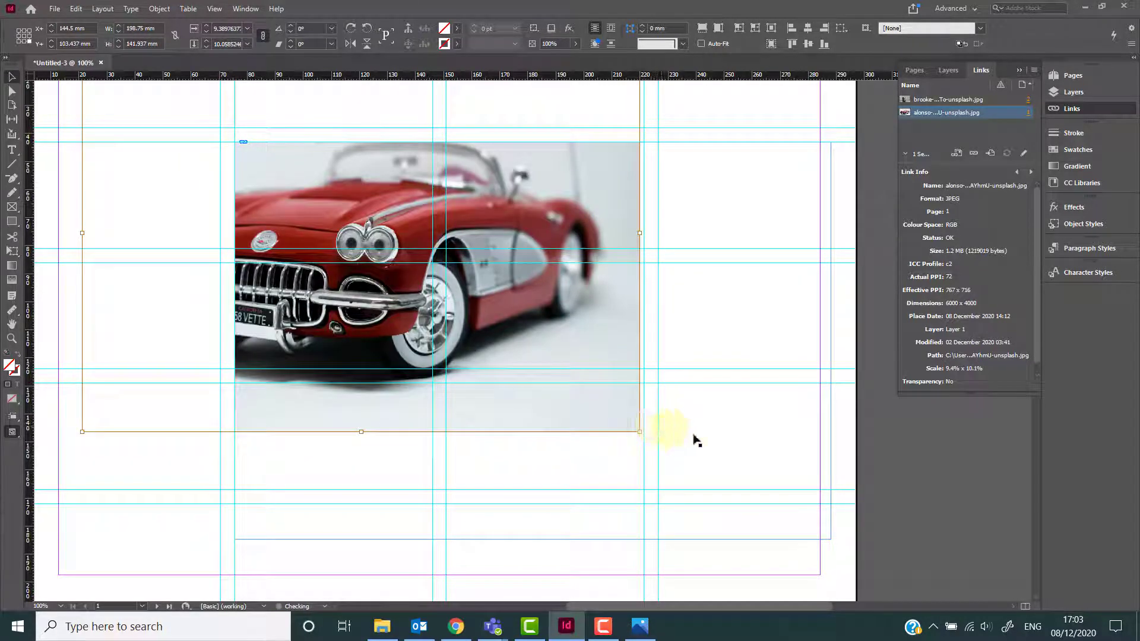
Reselect the car photo frame and move the image within it toward the lower right.
click(755, 593)
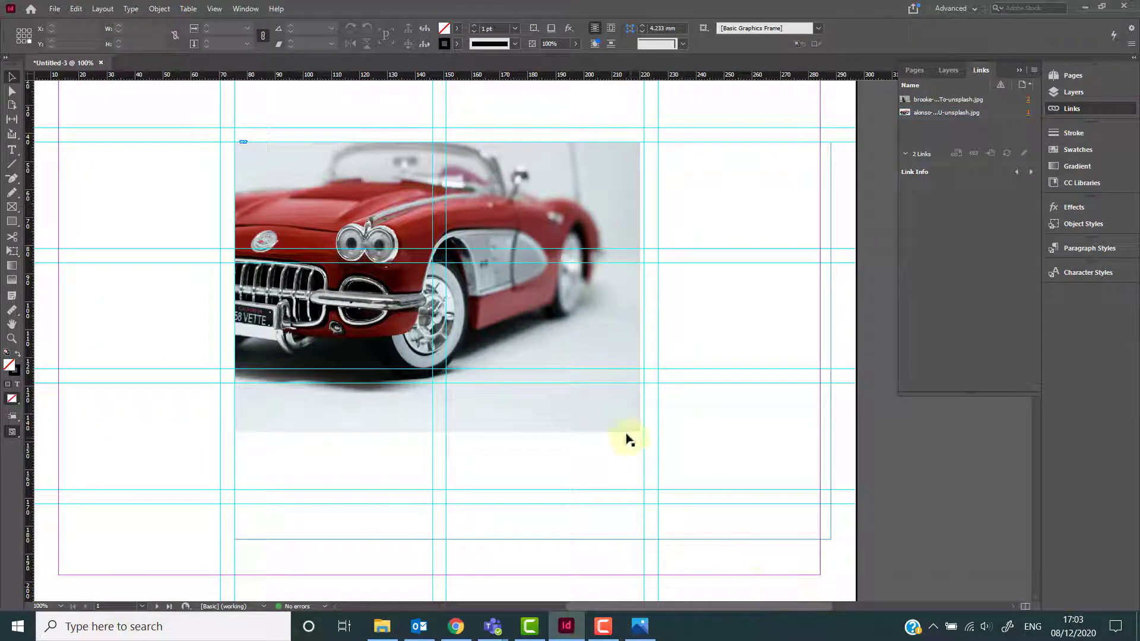
click(736, 452)
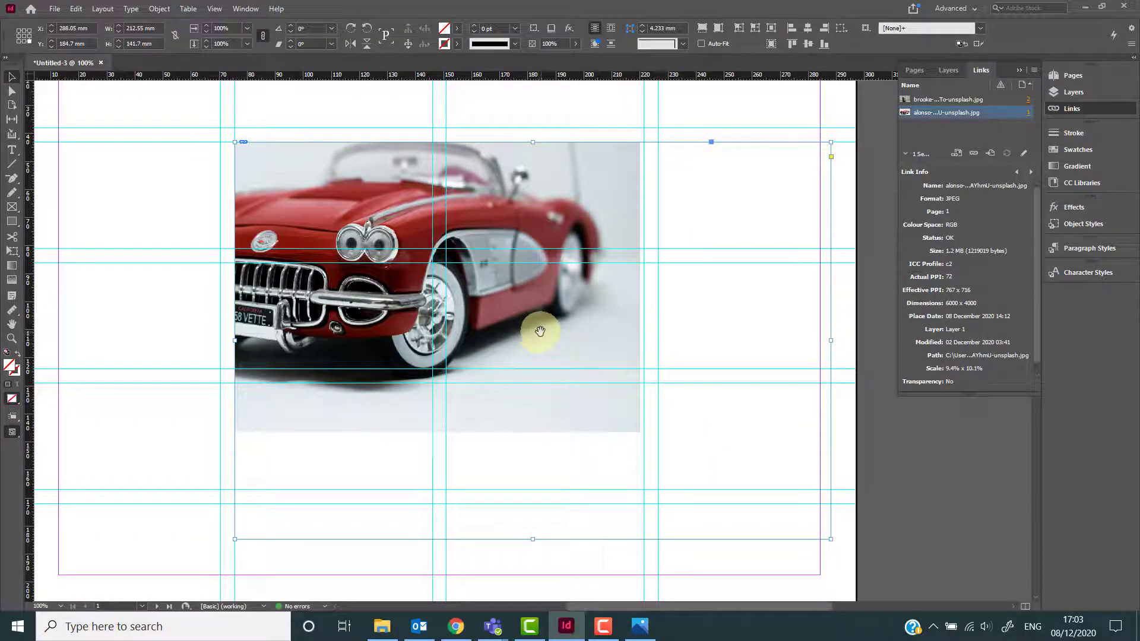
drag(541, 335, 734, 445)
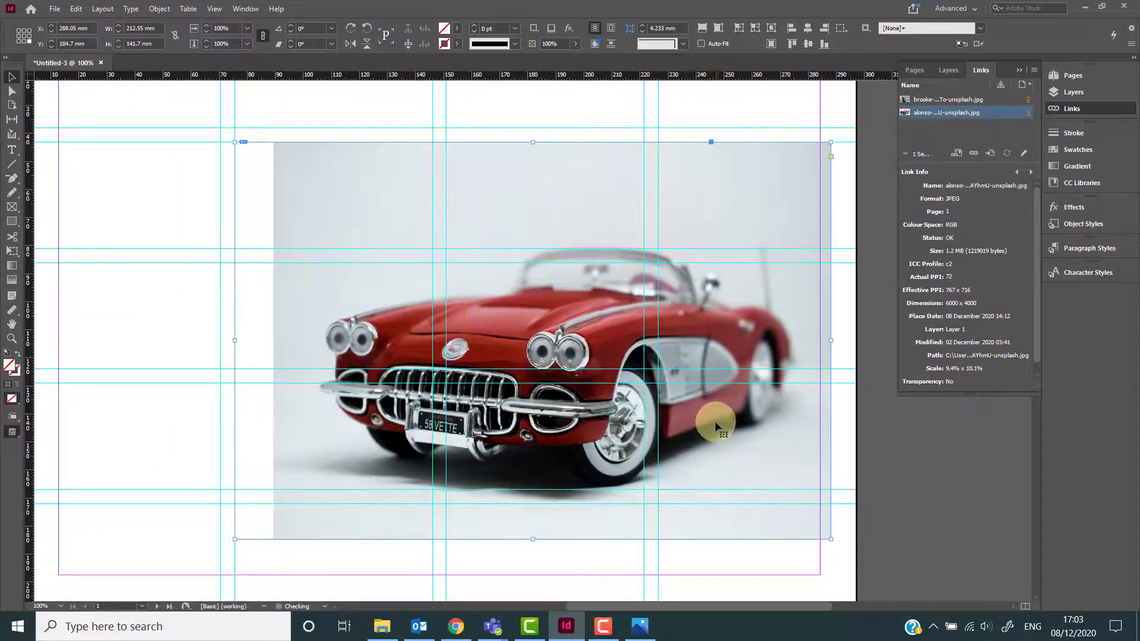
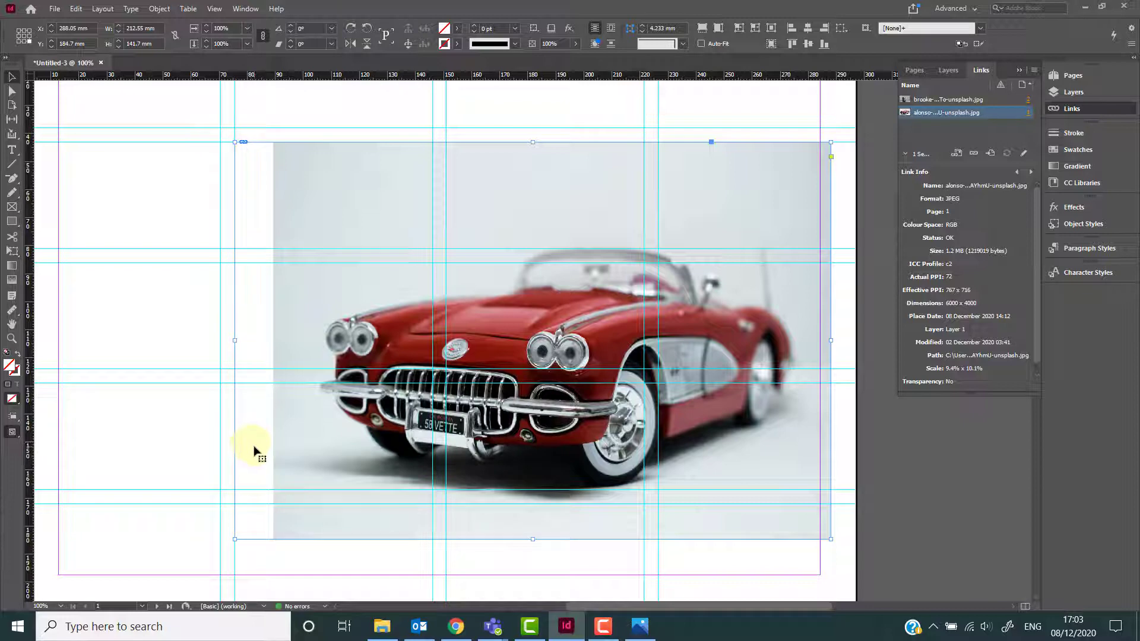
Fit the car frame to its photo, then try scaling the photo smaller twice, undoing each attempt.
double_click(235, 539)
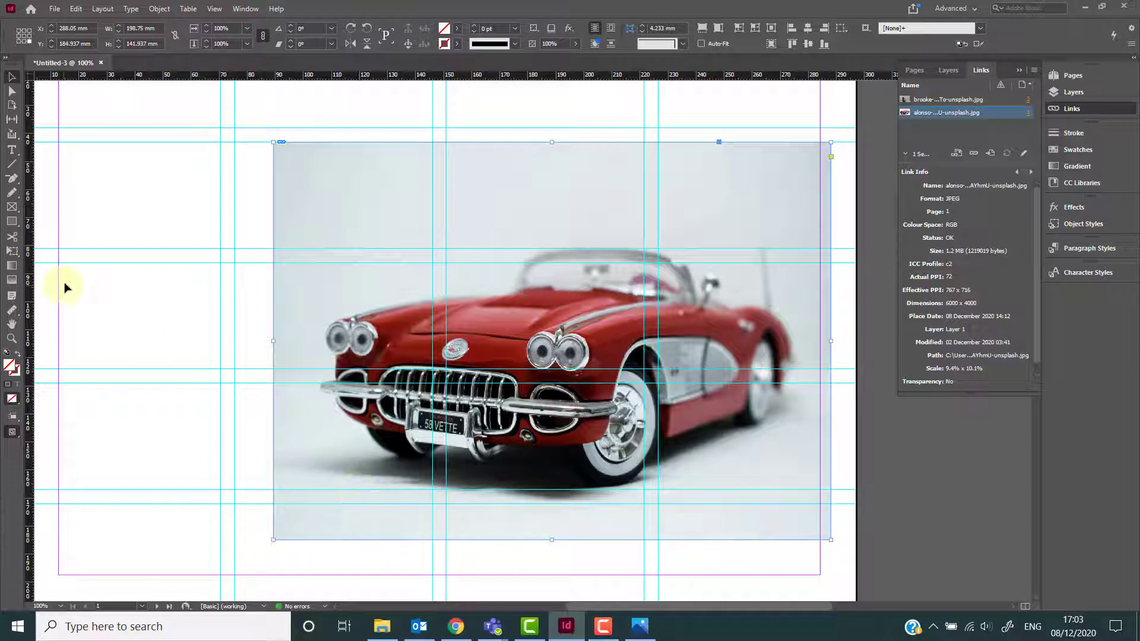
click(11, 253)
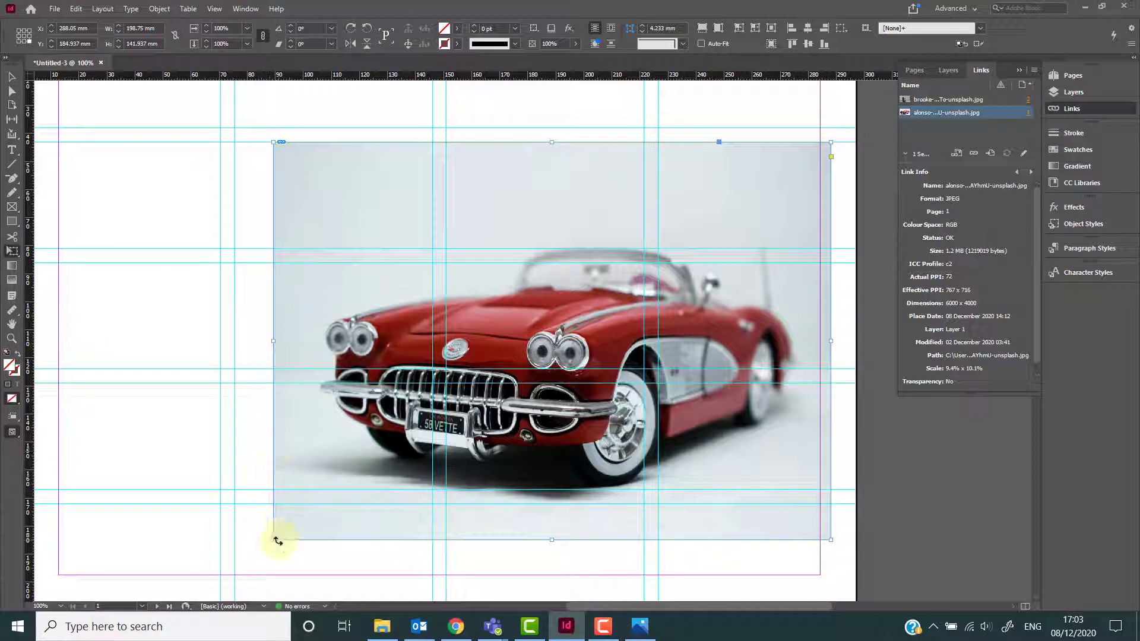
mouse_move(330, 441)
mouse_down()
mouse_move(331, 428)
mouse_move(337, 435)
mouse_up()
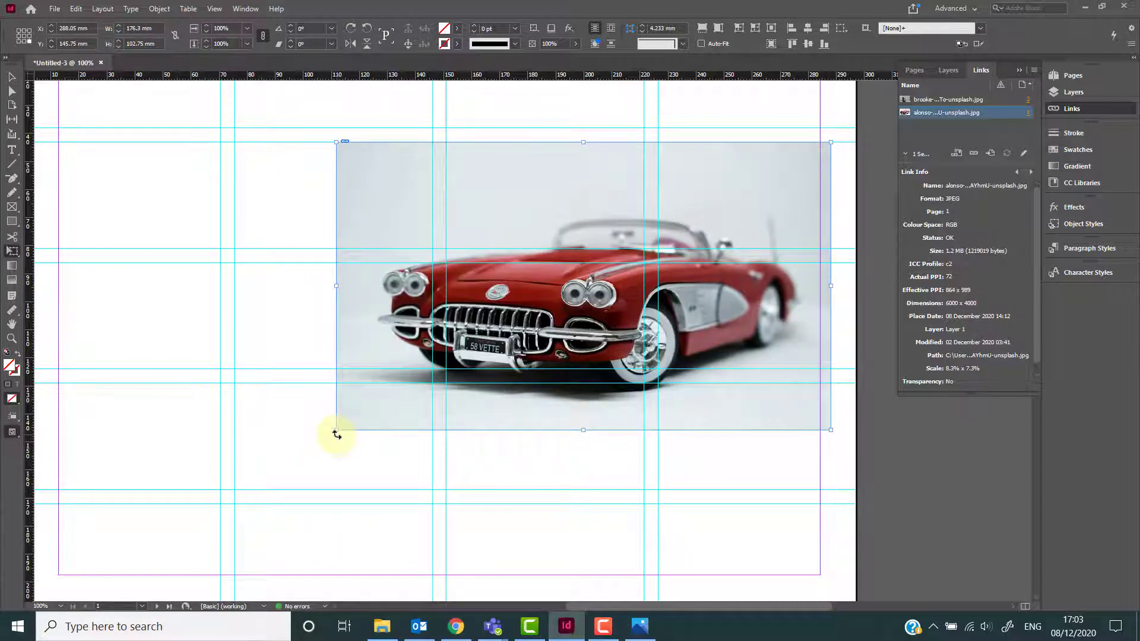
key(ctrl+z)
drag(274, 539, 413, 415)
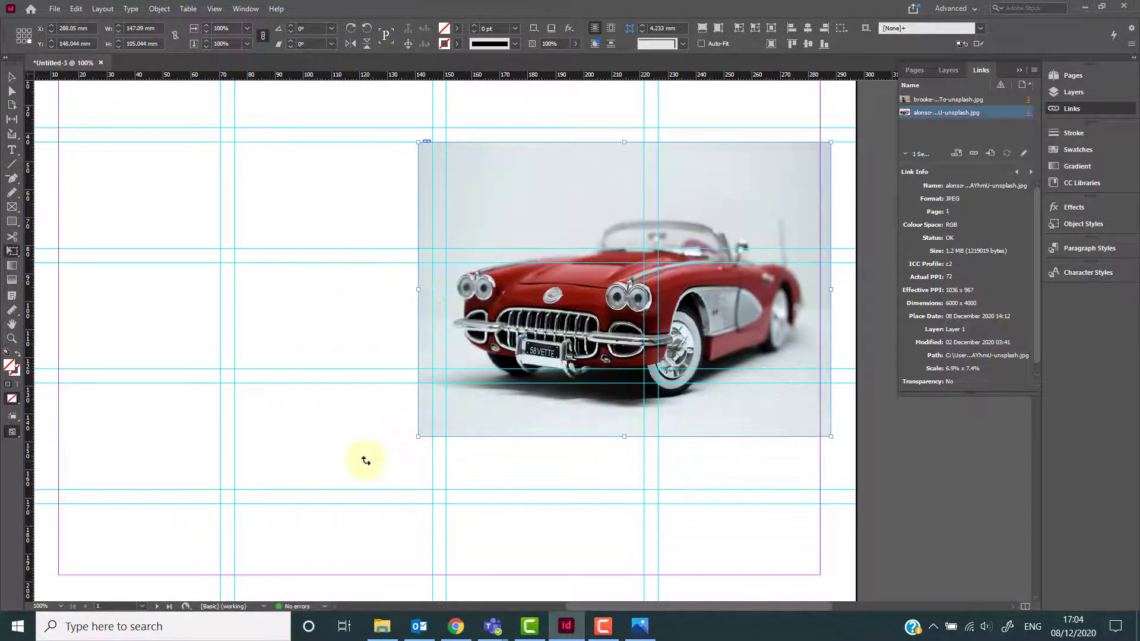
key(ctrl+z)
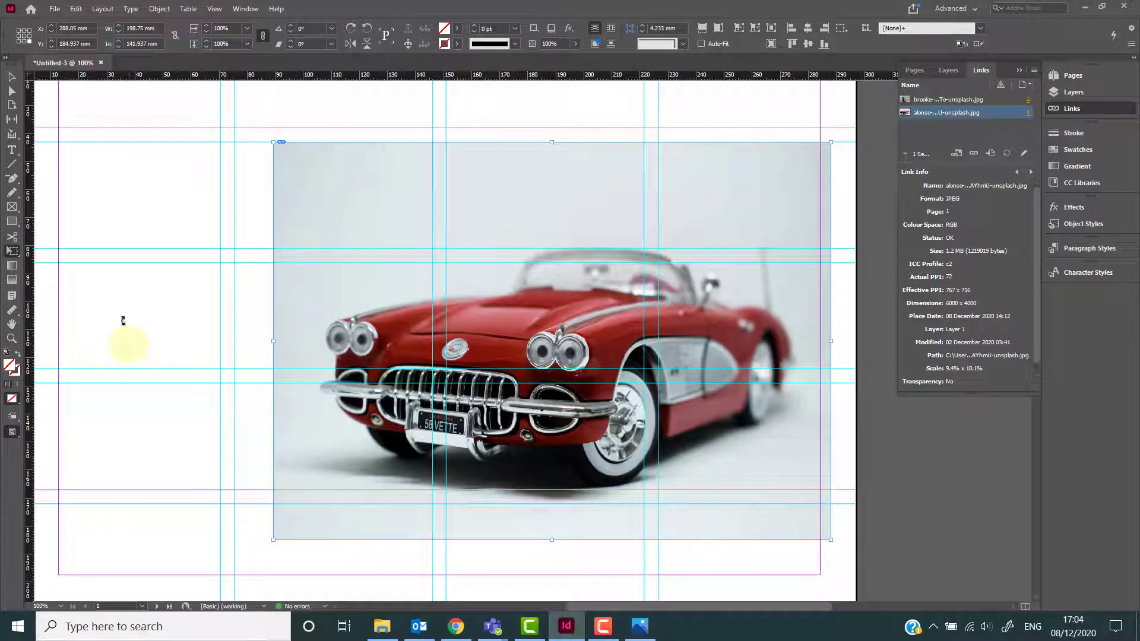
Scale the car photo with its frame up to about 10% x 10.8%, extending it to the left guide.
click(12, 77)
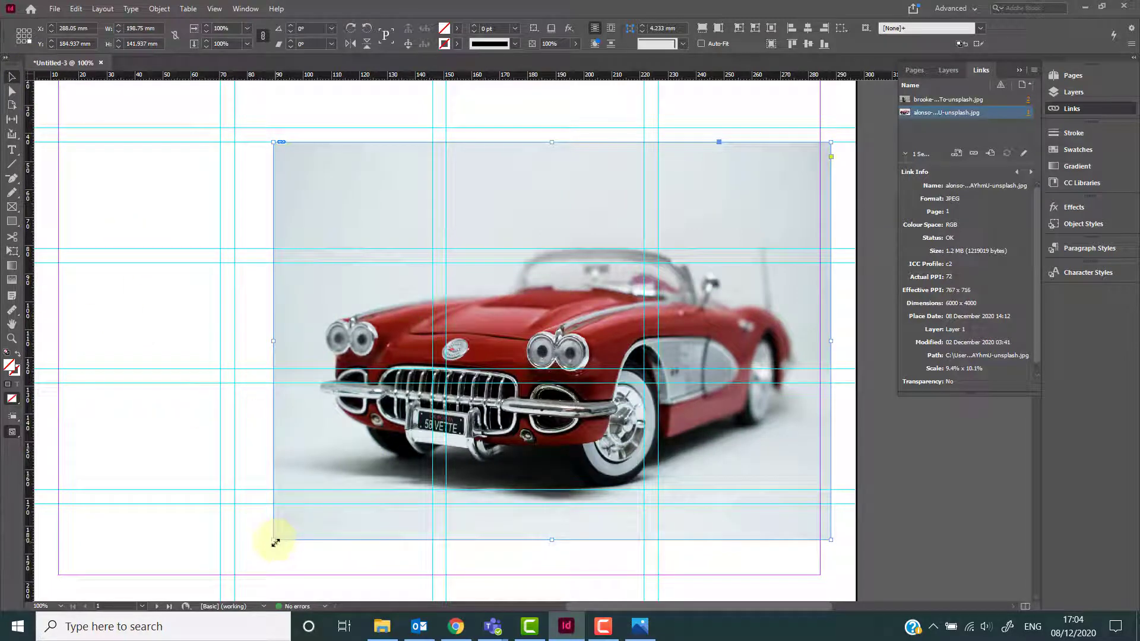
drag(275, 542, 234, 568)
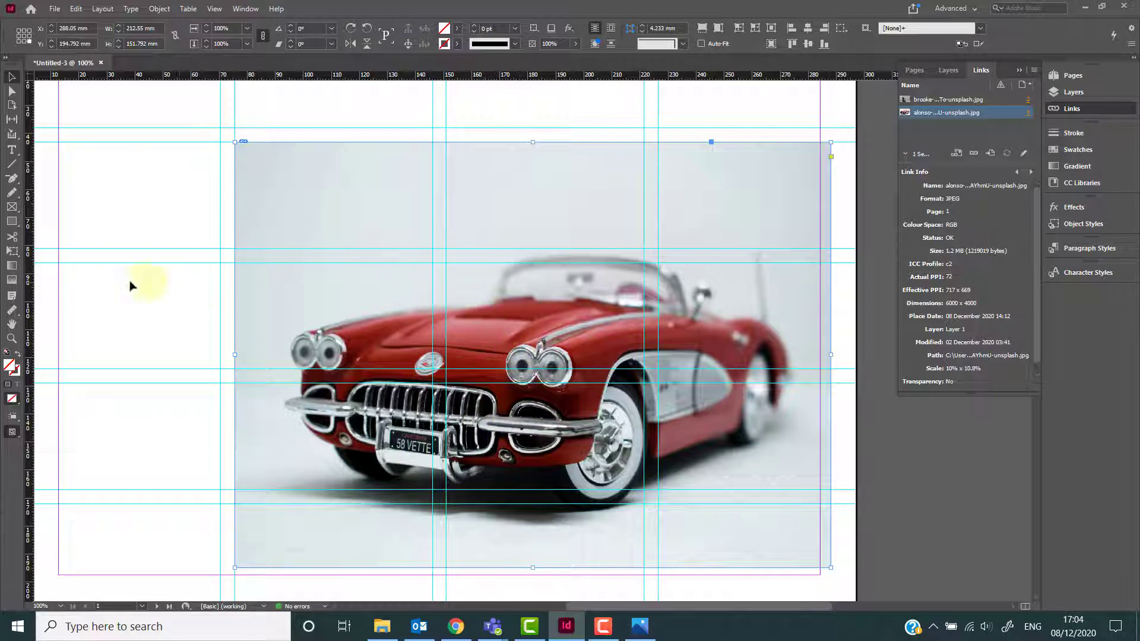
Draw a rectangle about 136 x 159 mm from the top-left margin corner over the page's left half.
click(10, 222)
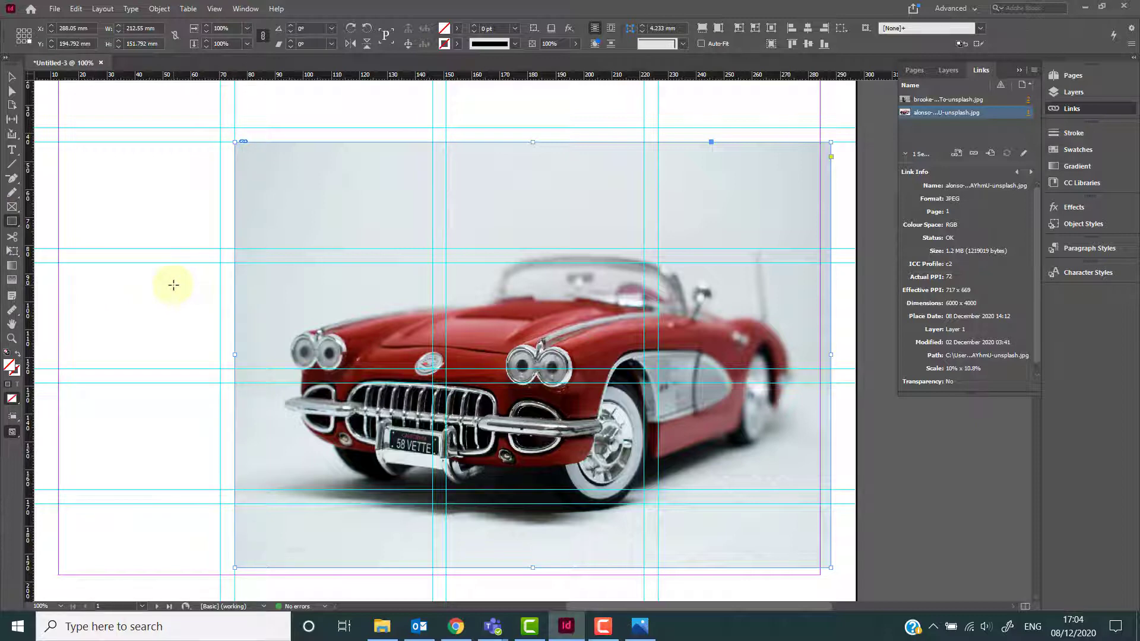
key(ctrl+minus)
click(14, 221)
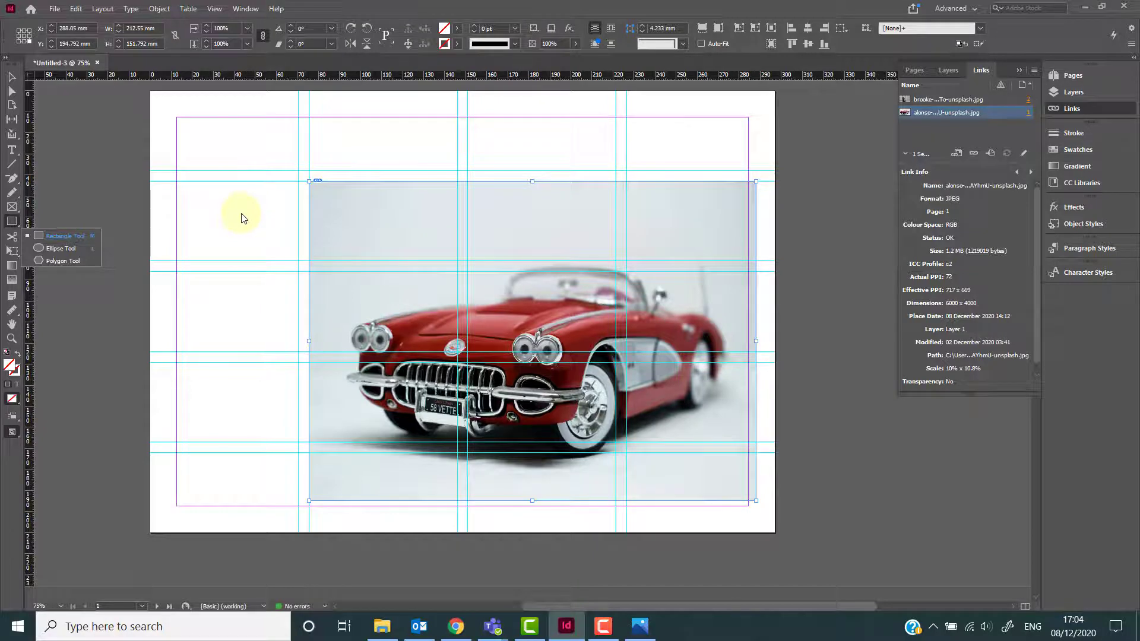
click(222, 161)
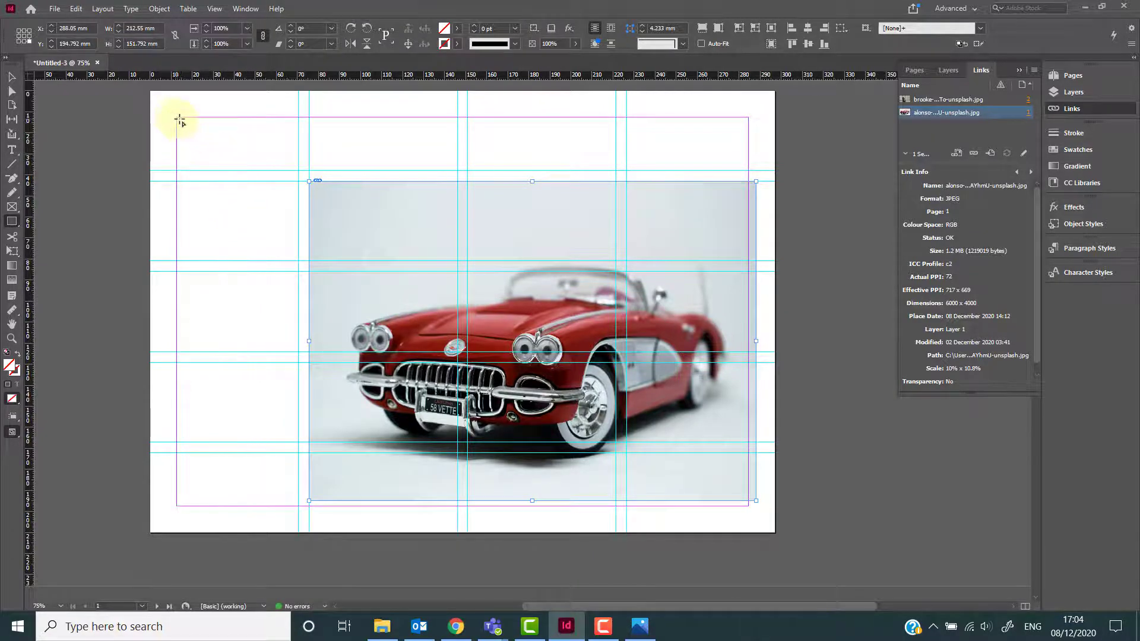
drag(177, 120, 465, 453)
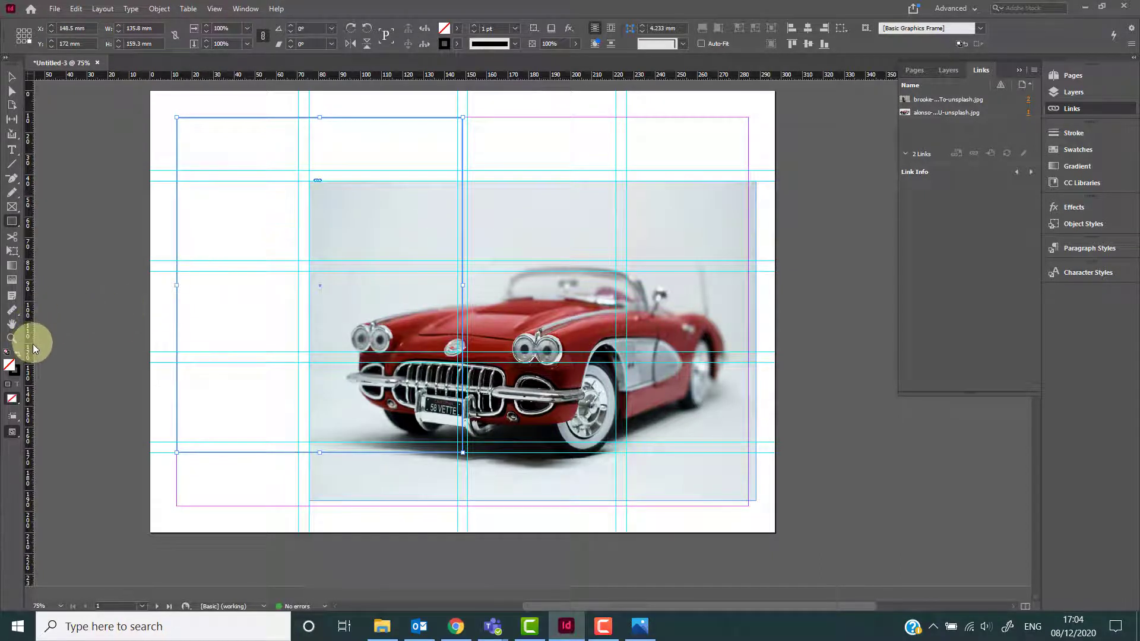
Fill the rectangle with a teal colour chosen in the Colour Picker.
double_click(446, 30)
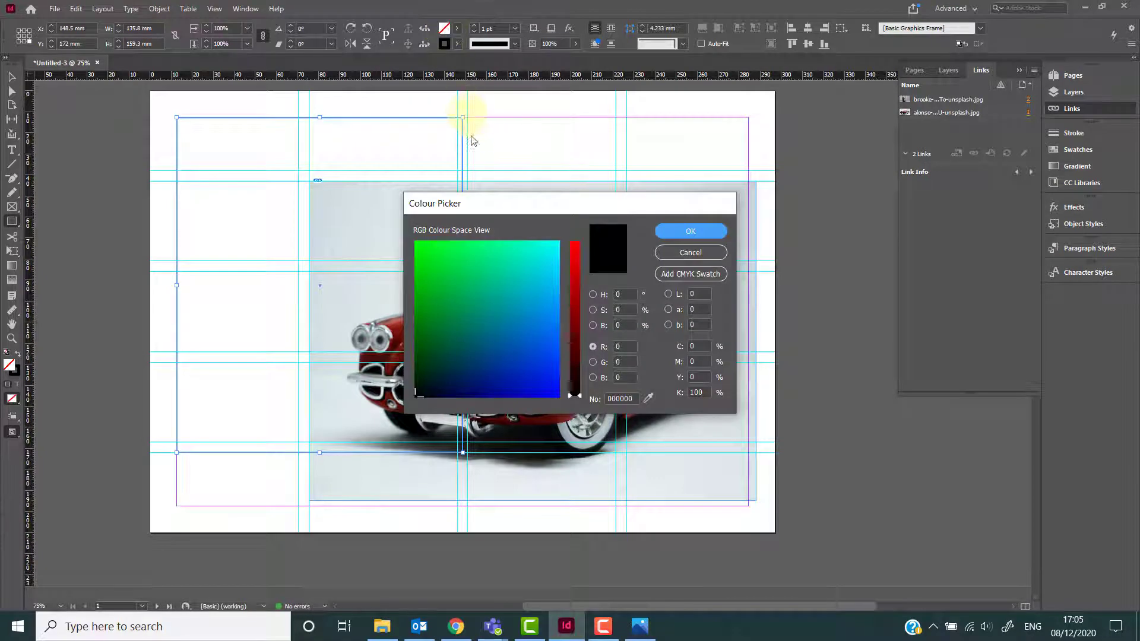
click(507, 307)
click(681, 235)
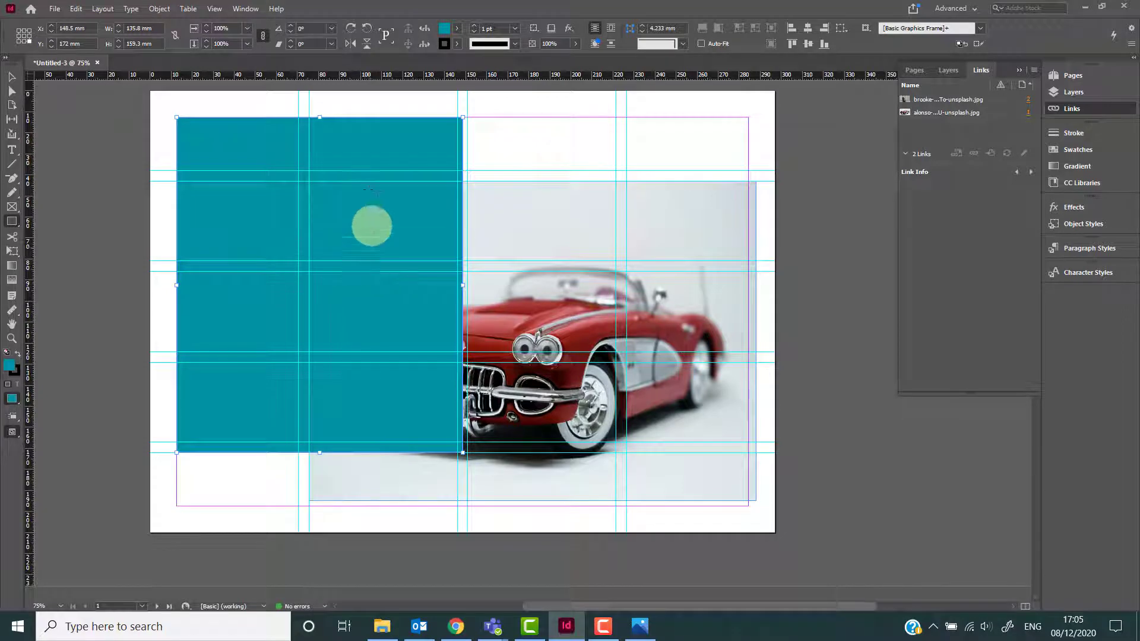
Give the rectangle a black stroke with a weight of 10 pt.
click(443, 44)
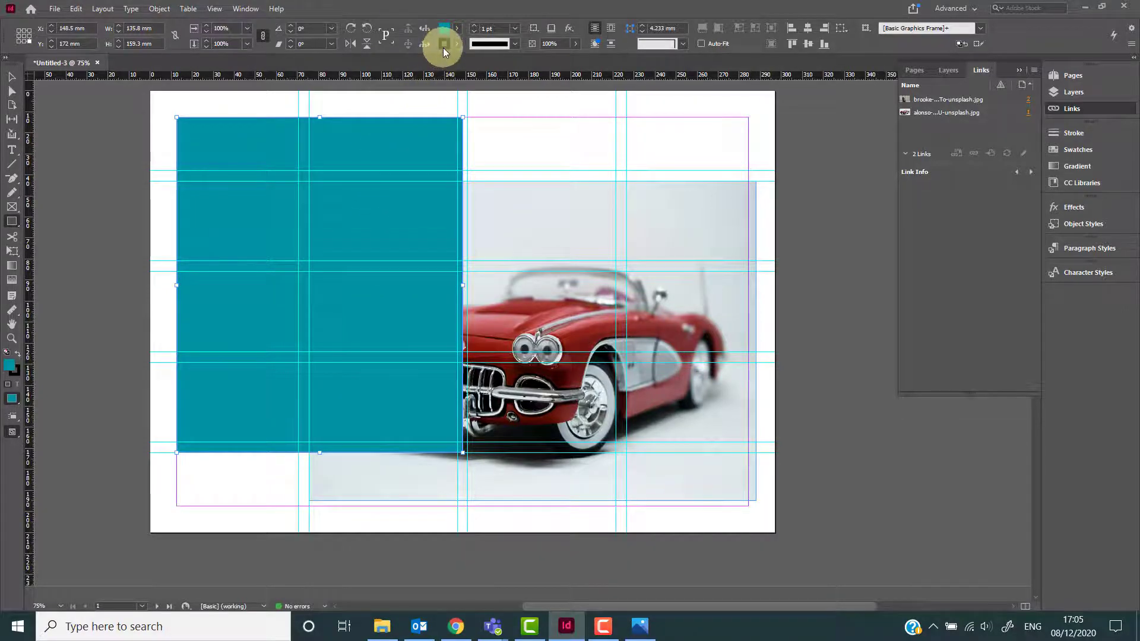
mouse_move(445, 48)
mouse_down()
mouse_move(437, 96)
mouse_move(452, 86)
mouse_move(400, 107)
mouse_move(376, 148)
mouse_up()
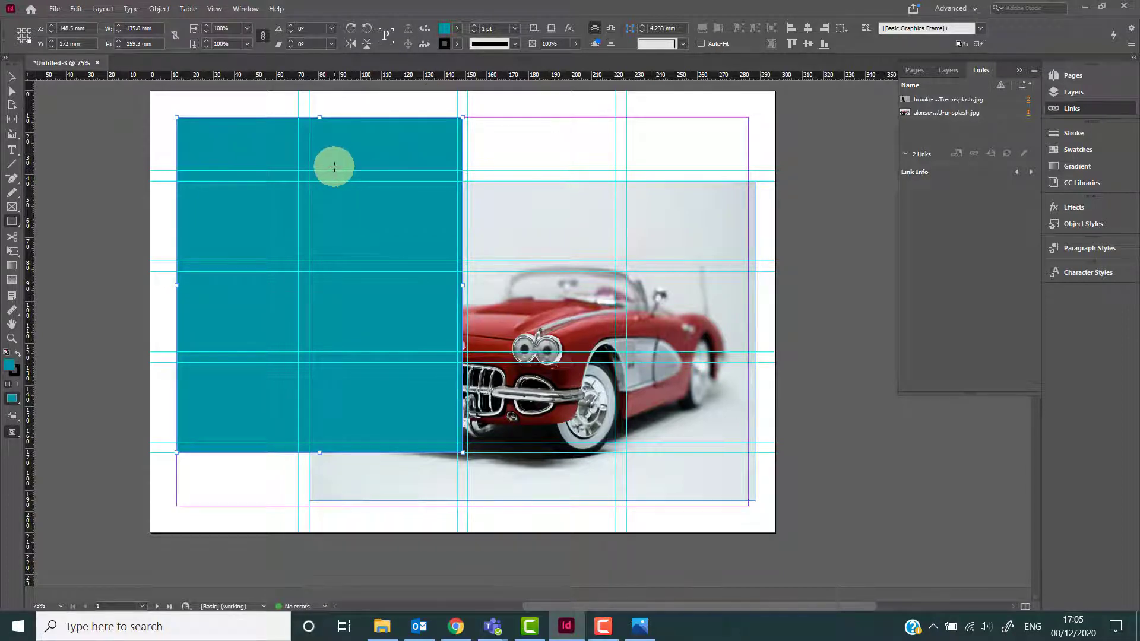
click(457, 43)
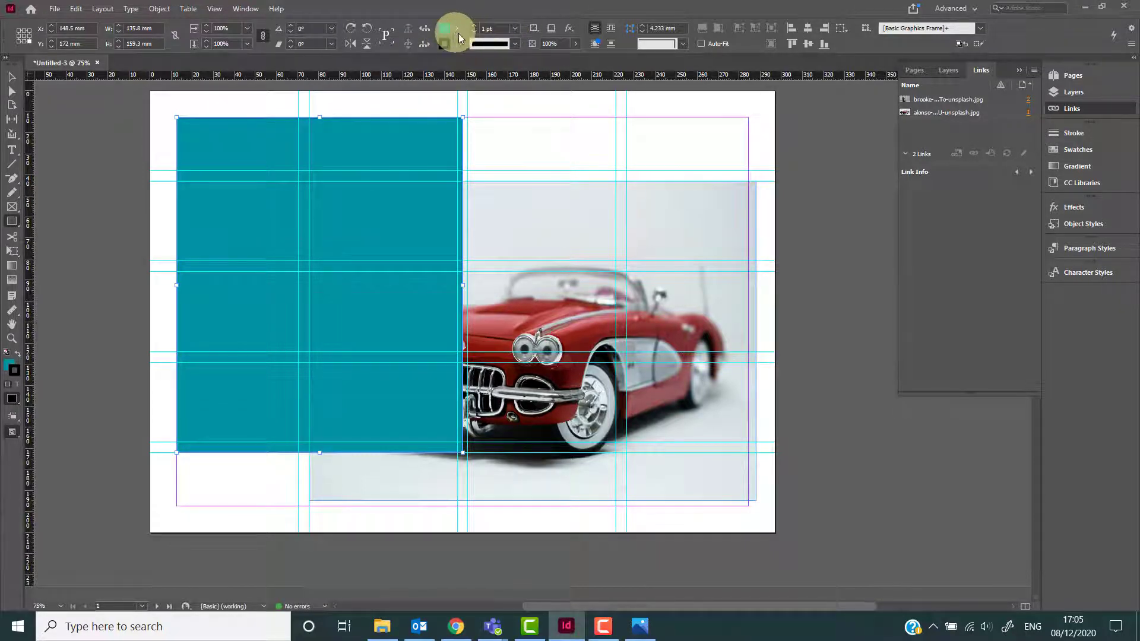
click(475, 26)
click(475, 26)
click(475, 26)
click(475, 27)
click(475, 27)
click(475, 26)
click(475, 26)
click(475, 26)
click(475, 26)
click(475, 26)
click(475, 27)
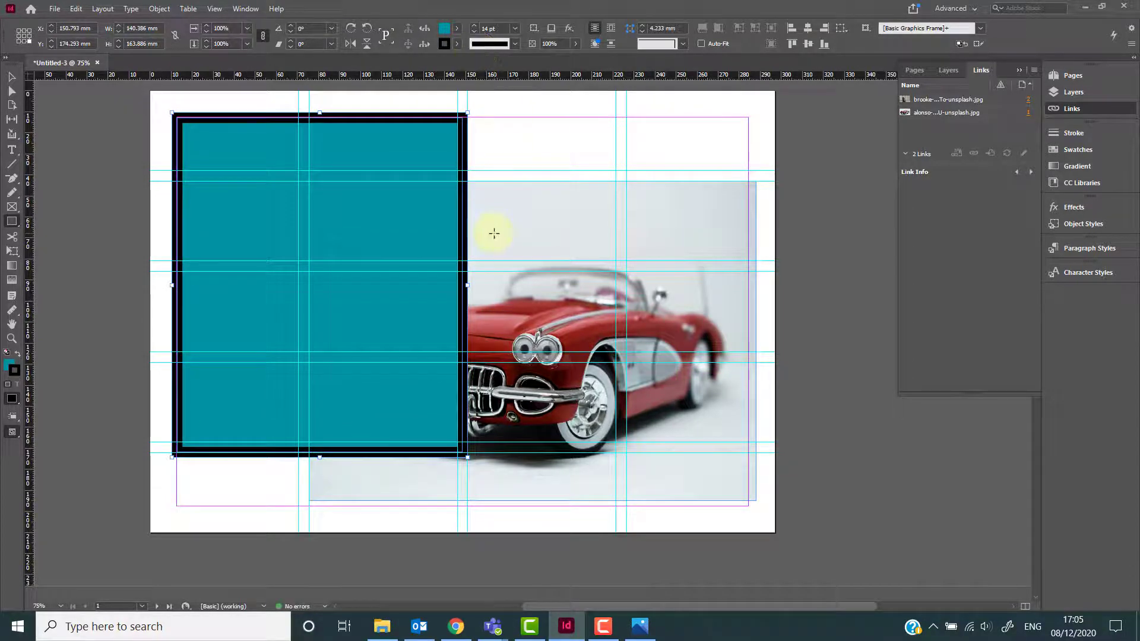
click(475, 31)
click(475, 30)
click(475, 31)
click(475, 31)
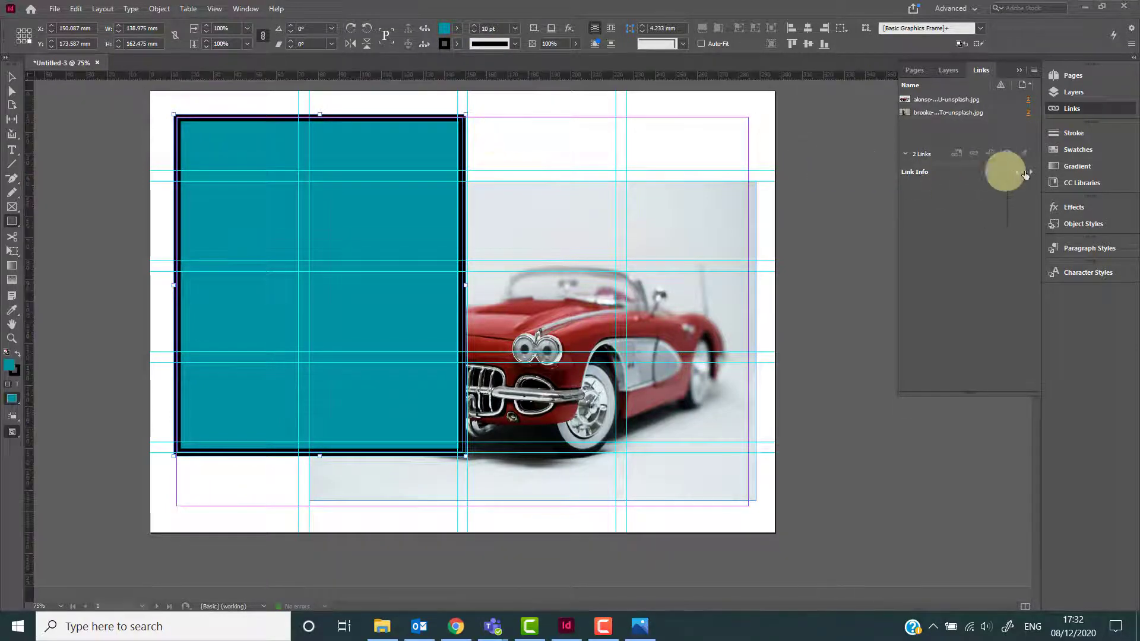
Open the Swatches and Stroke panels to examine the rectangle's colour and stroke settings.
click(1075, 151)
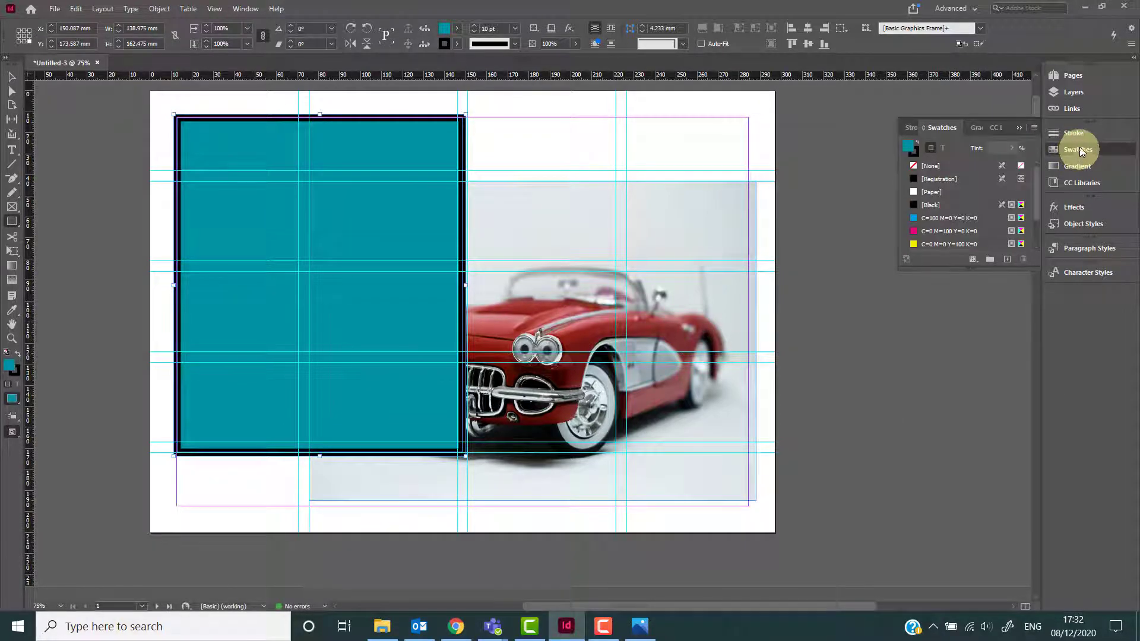
click(1078, 135)
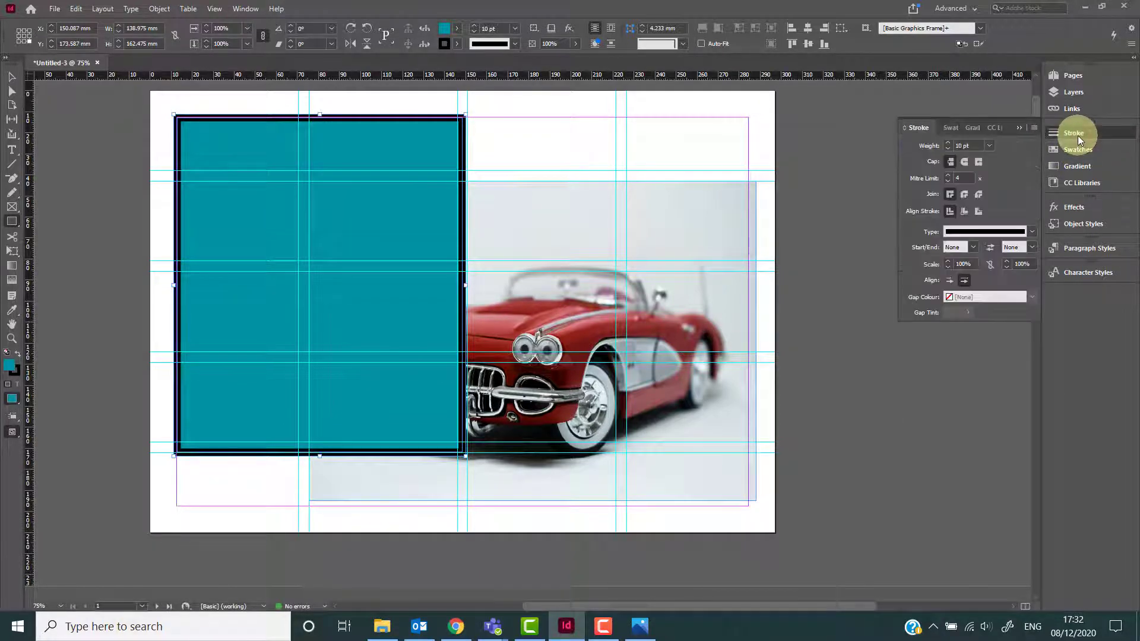
click(1077, 149)
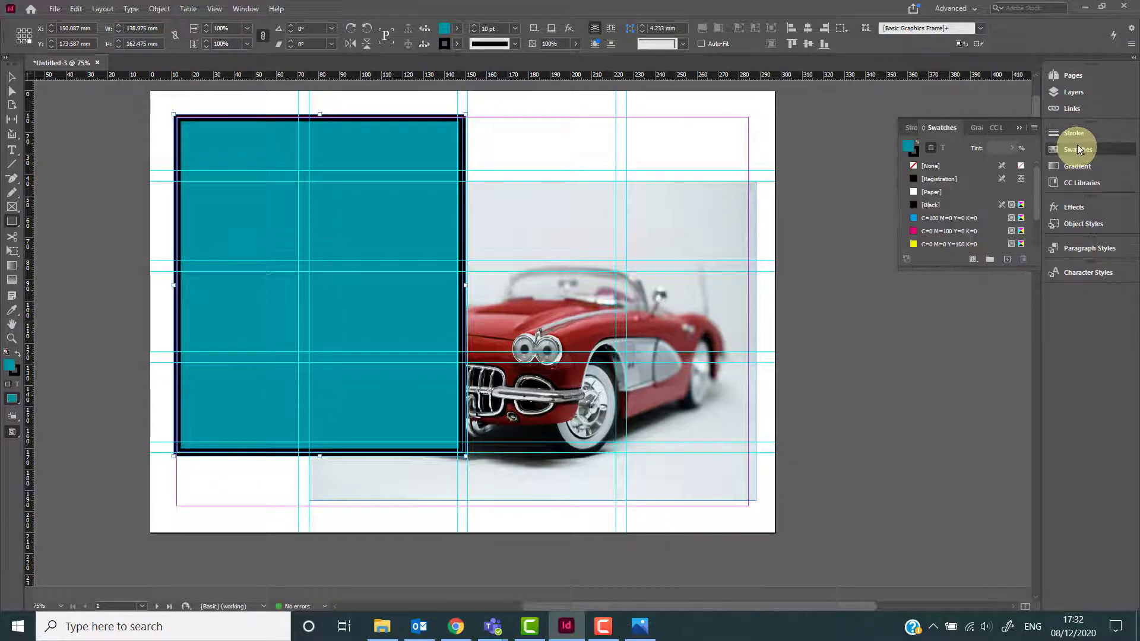
click(1073, 136)
click(1074, 135)
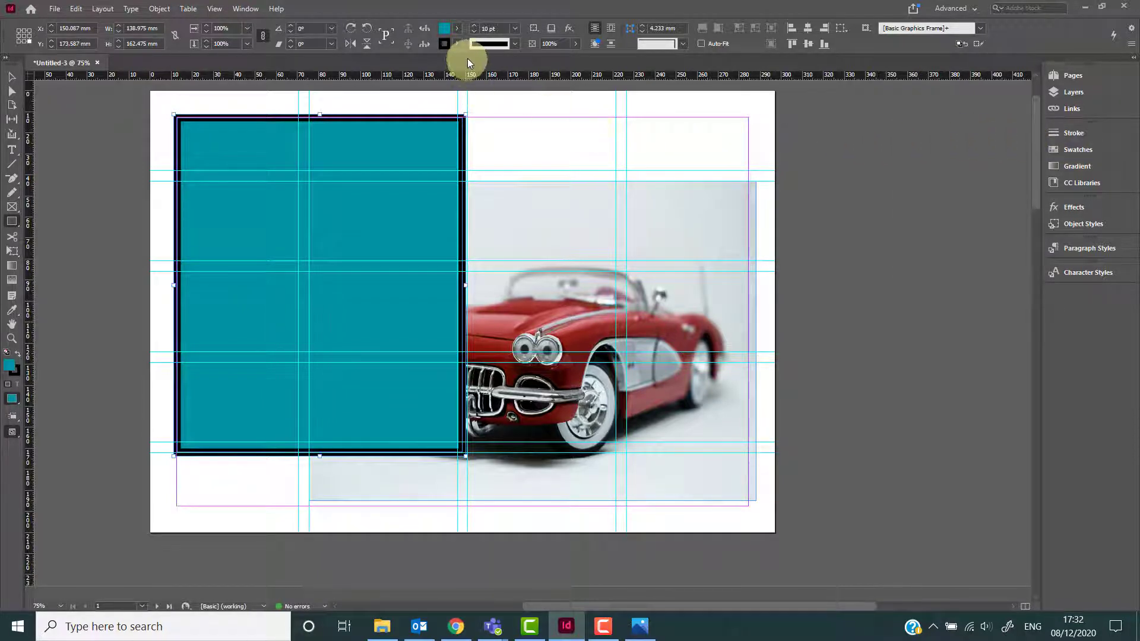
Set the rectangle's fill to None.
click(457, 30)
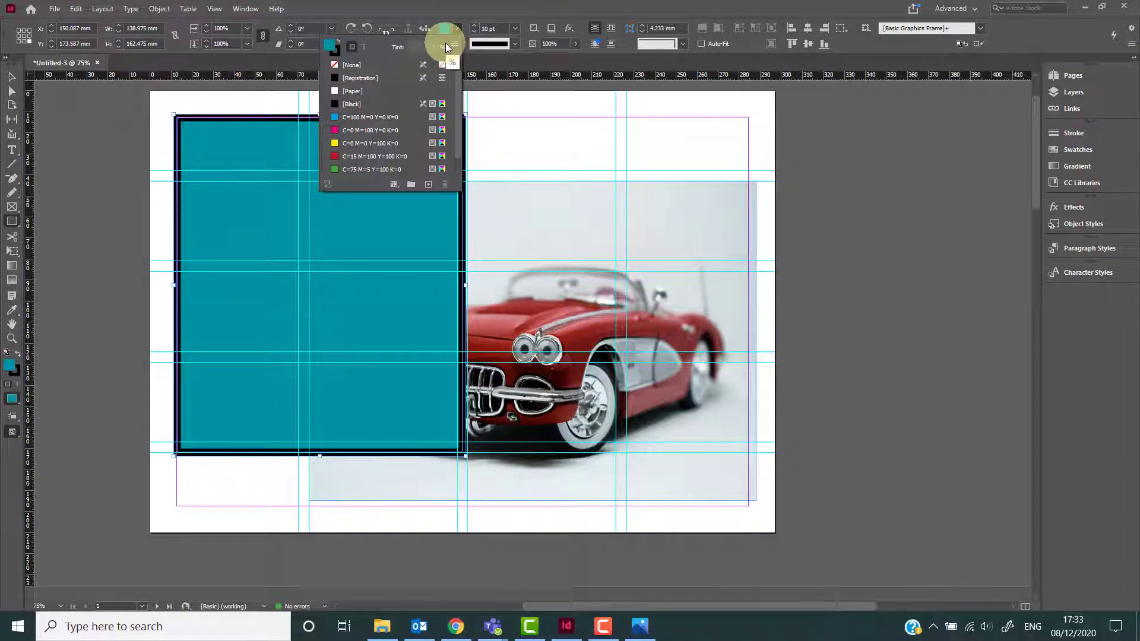
click(372, 64)
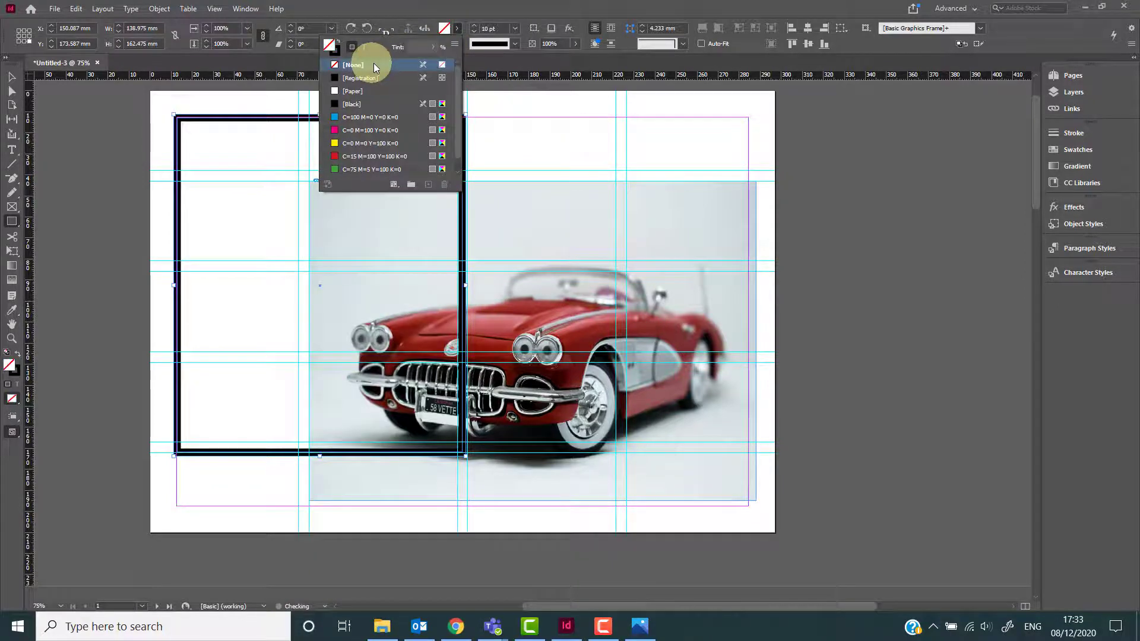
click(465, 5)
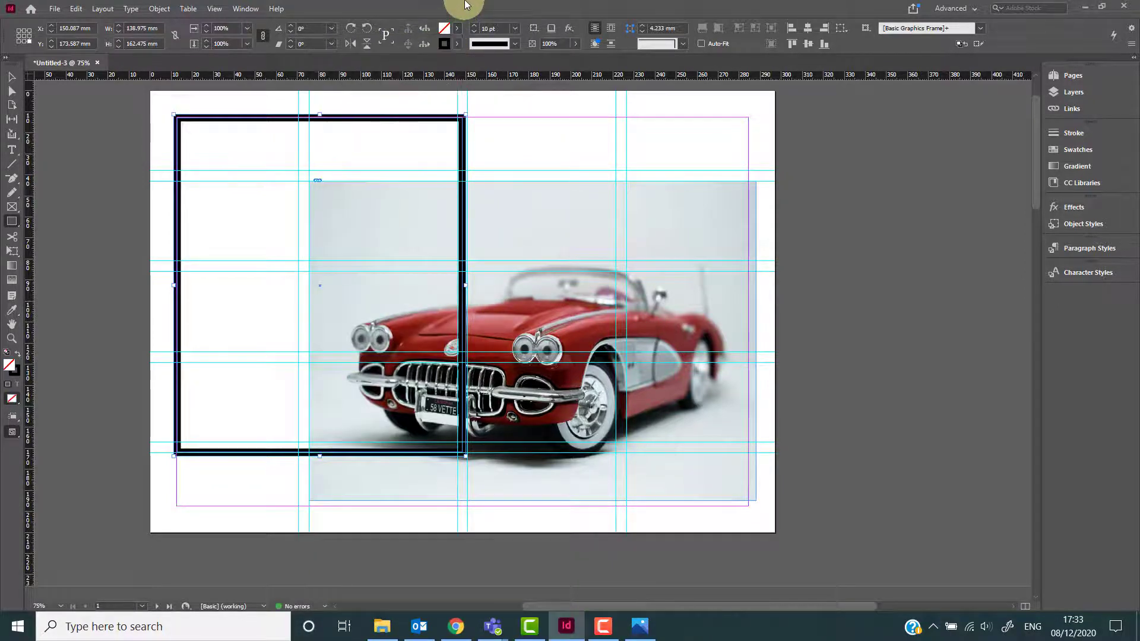
Remove the rectangle's stroke by setting its stroke colour to None.
click(457, 43)
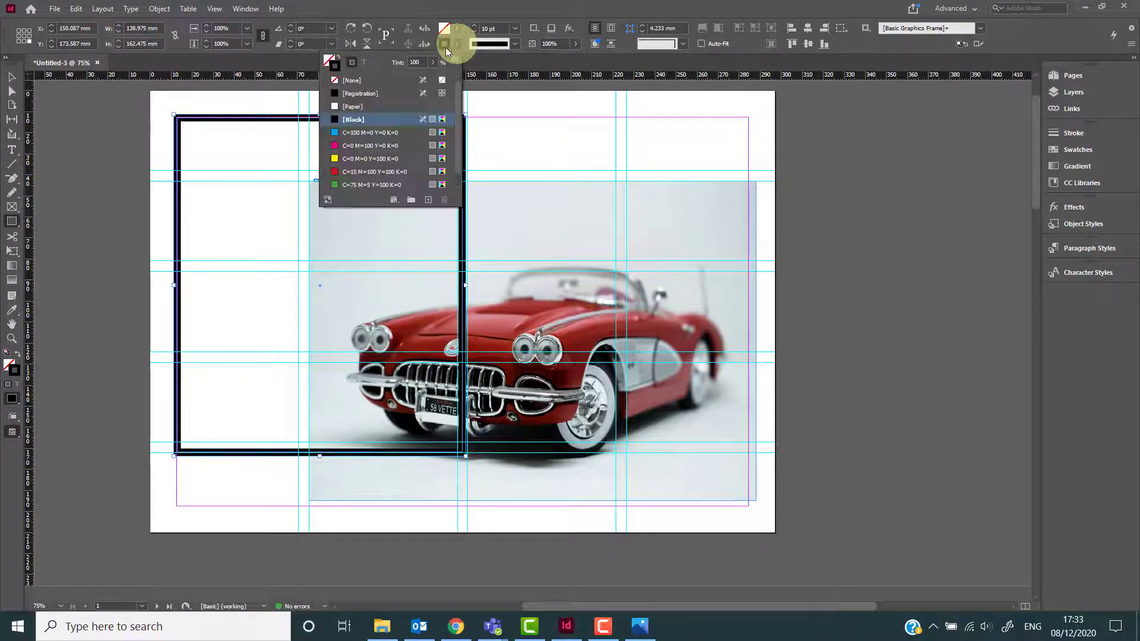
click(378, 77)
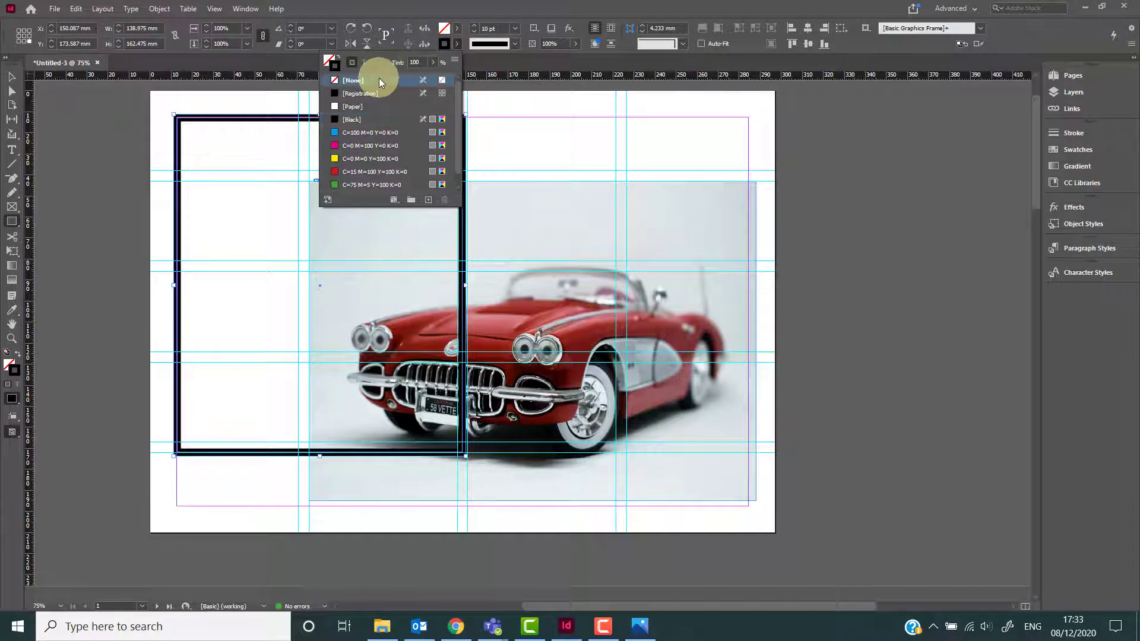
click(469, 14)
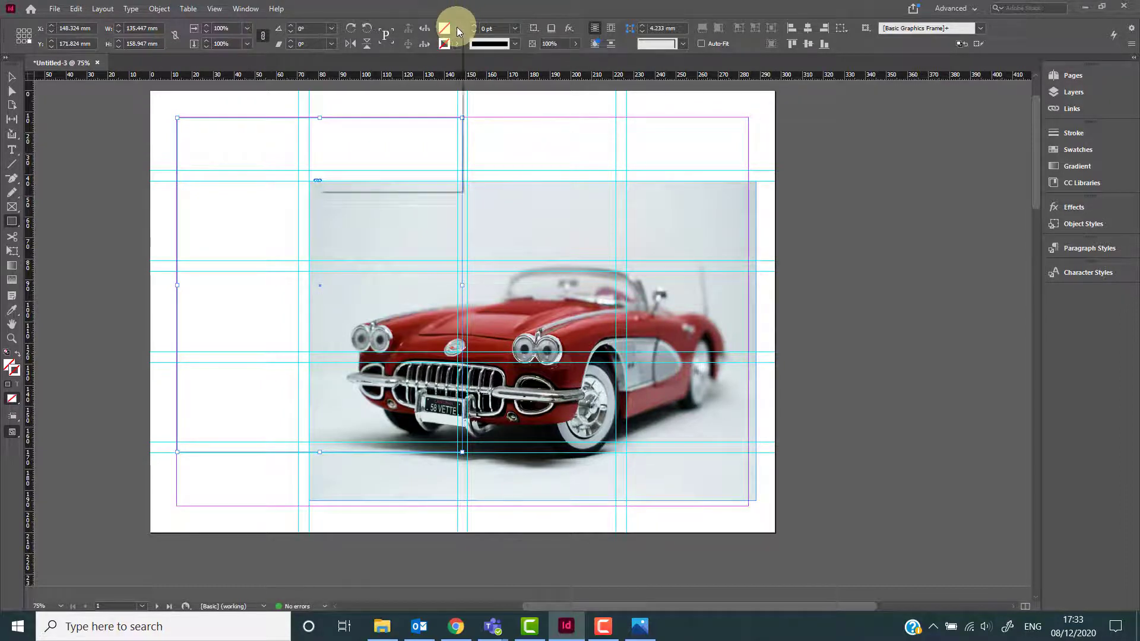
Fill the rectangle with the C=100 M=0 Y=0 K=0 cyan swatch.
click(457, 29)
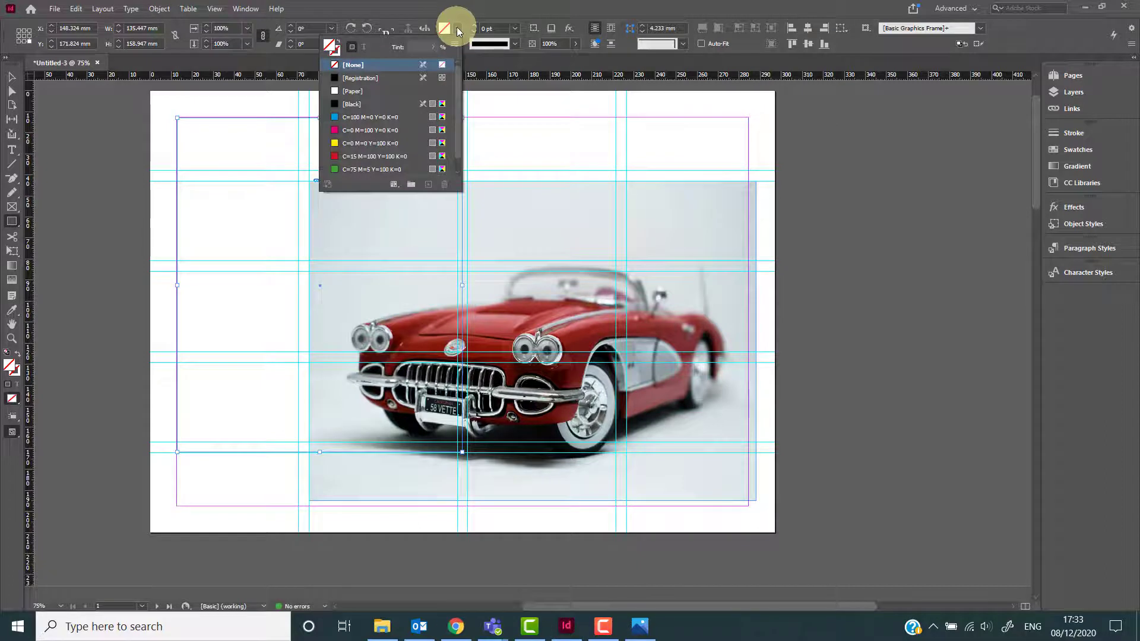
click(373, 116)
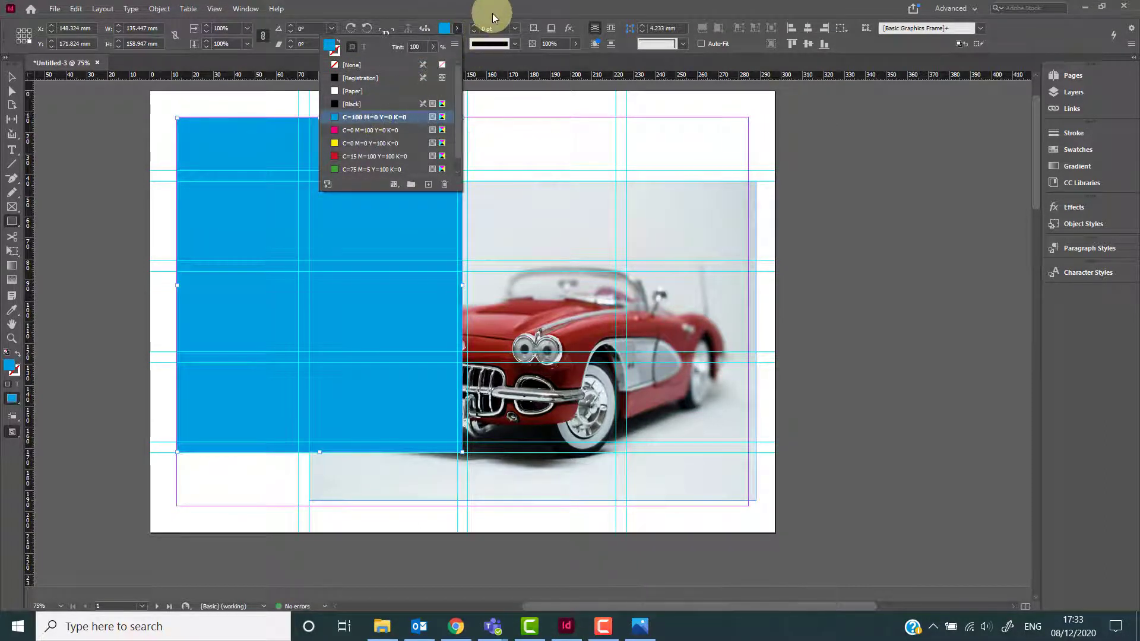
click(493, 13)
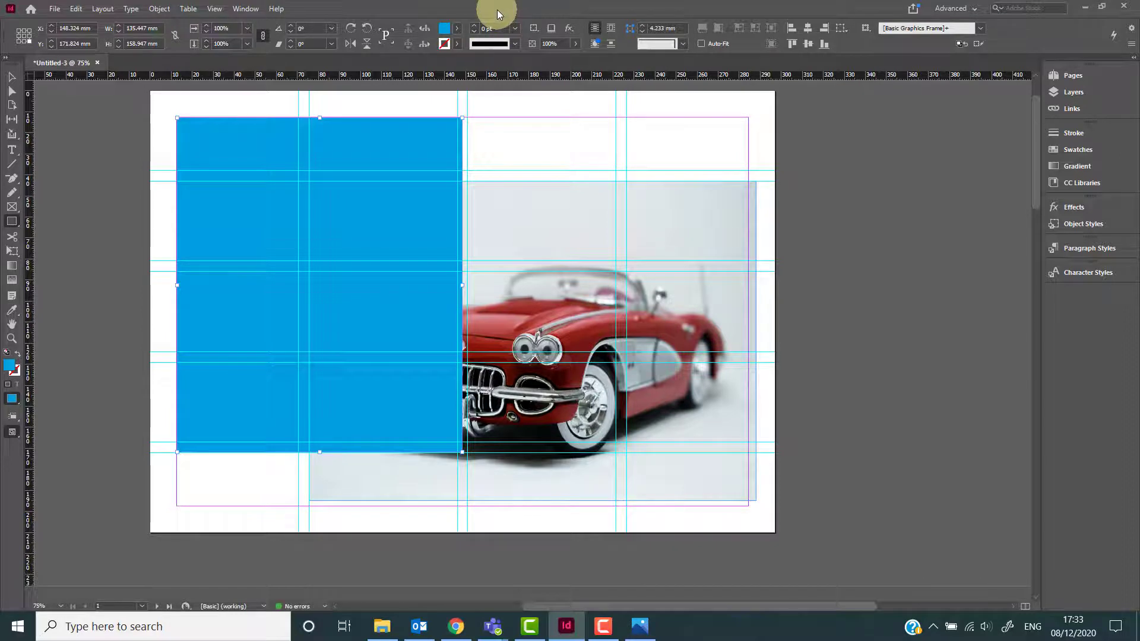
Sample the car's red with the Eyedropper to fill the rectangle.
key(i)
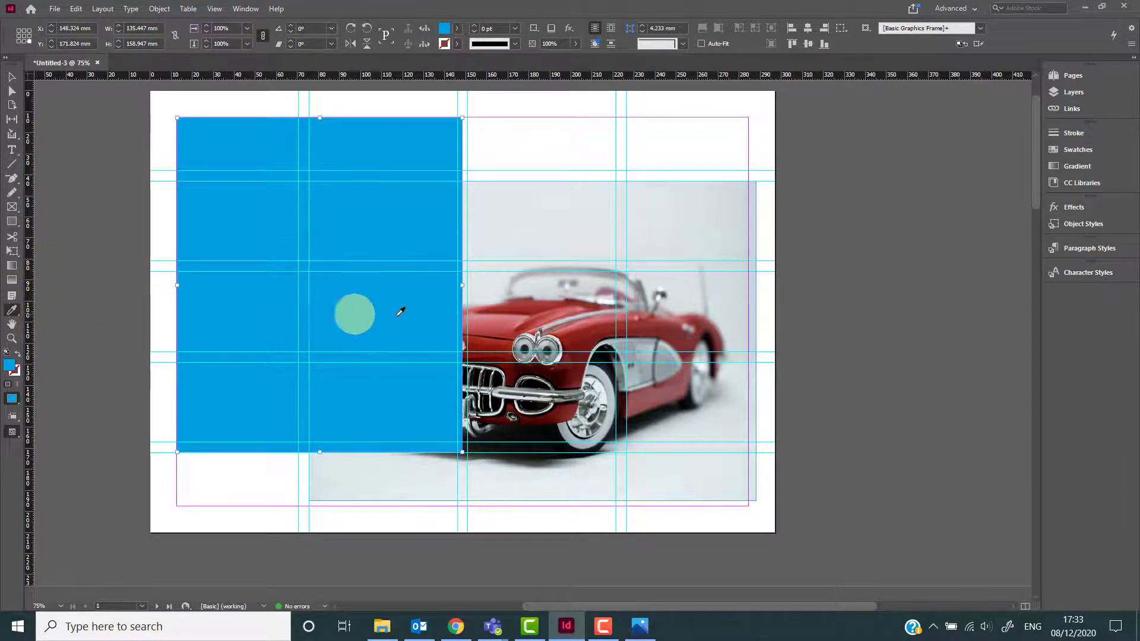
click(484, 340)
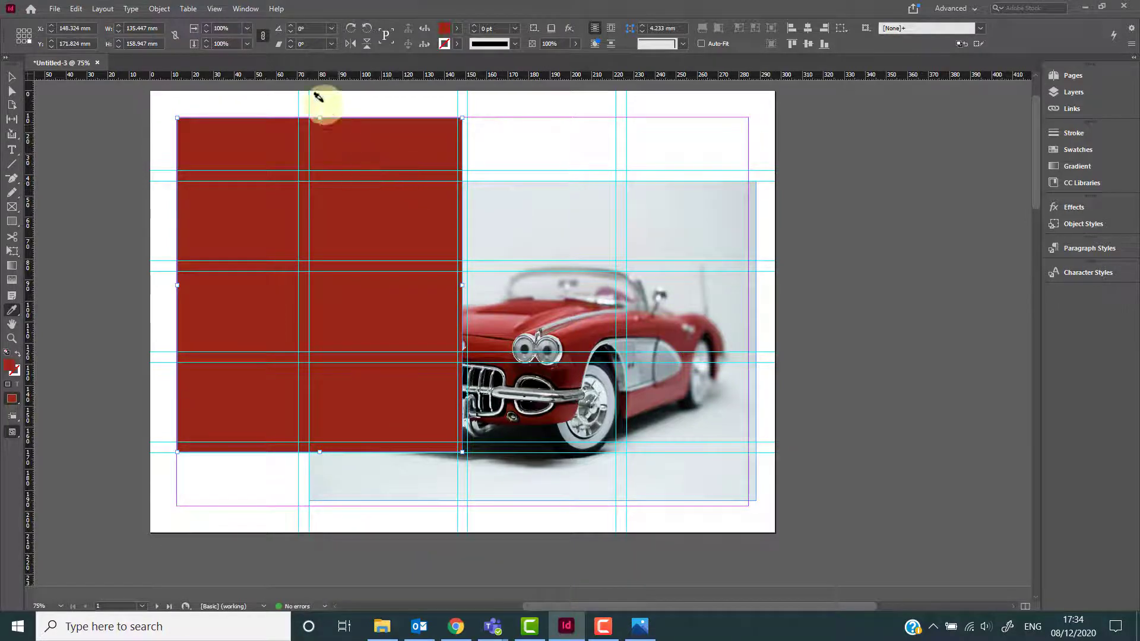
Open the Adobe Color Themes panel.
click(244, 8)
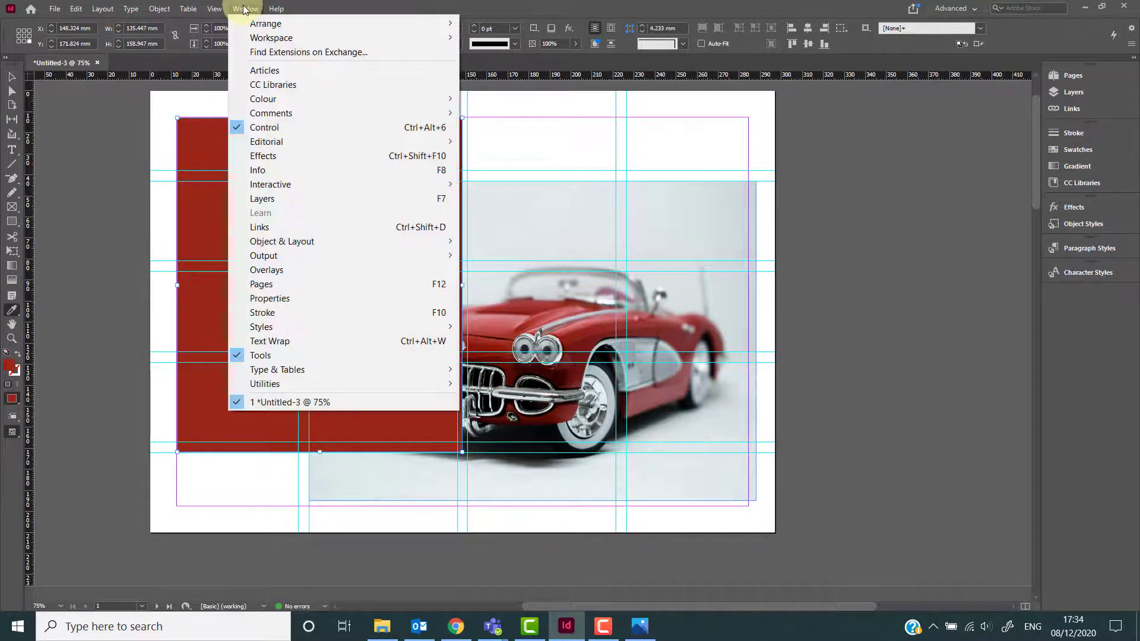
mouse_move(297, 95)
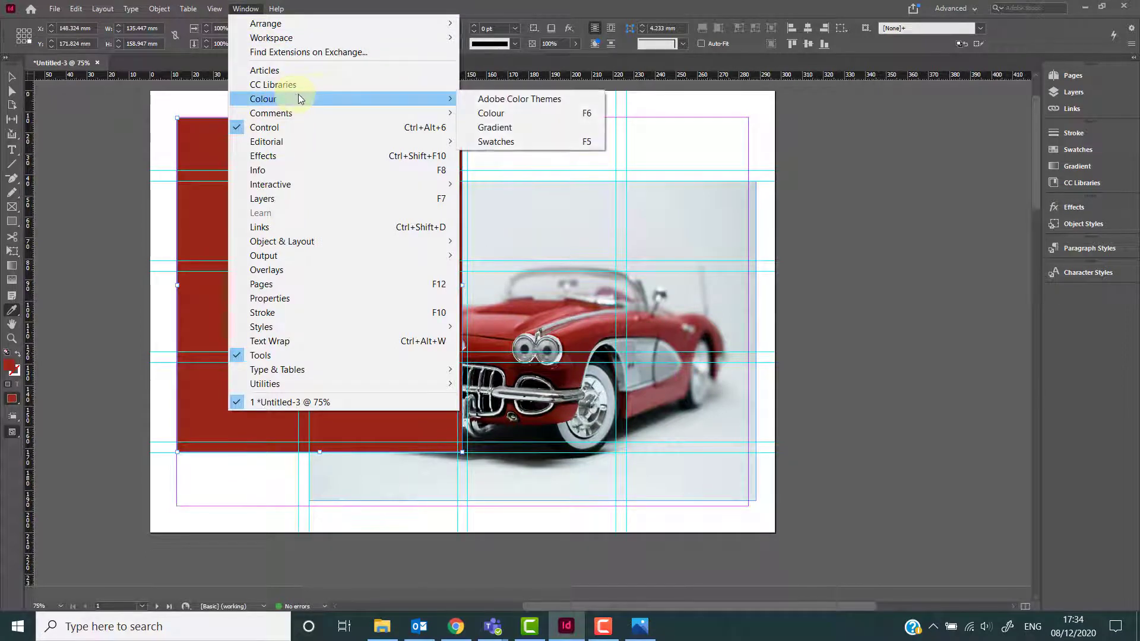
click(482, 98)
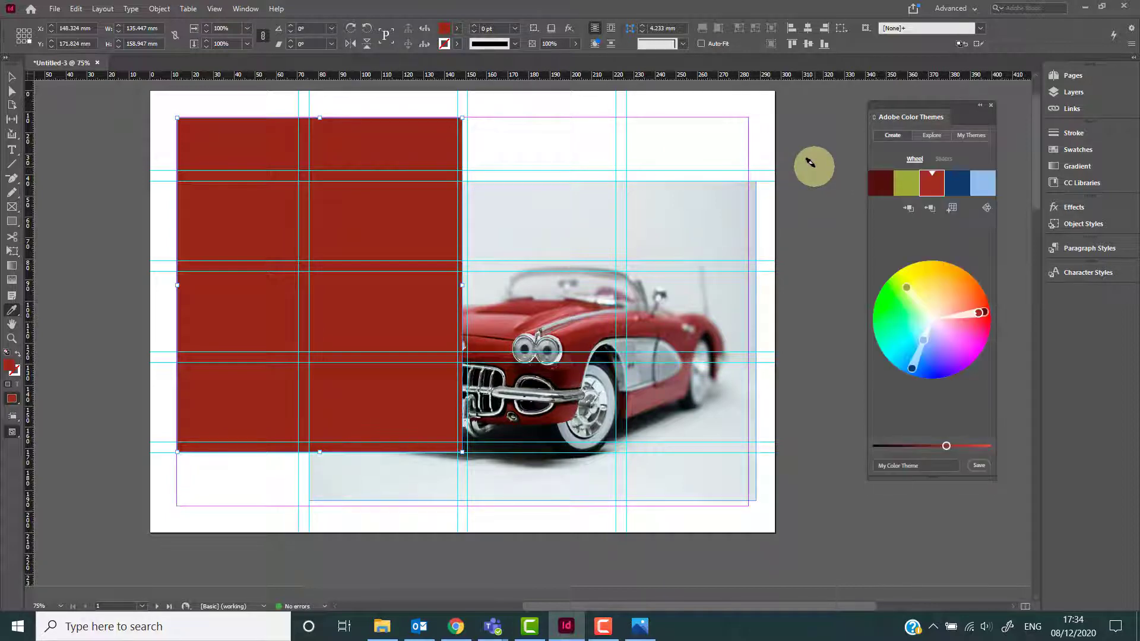
Try the Analogous harmony rule on the red and adjust the theme's colours on the wheel.
click(986, 208)
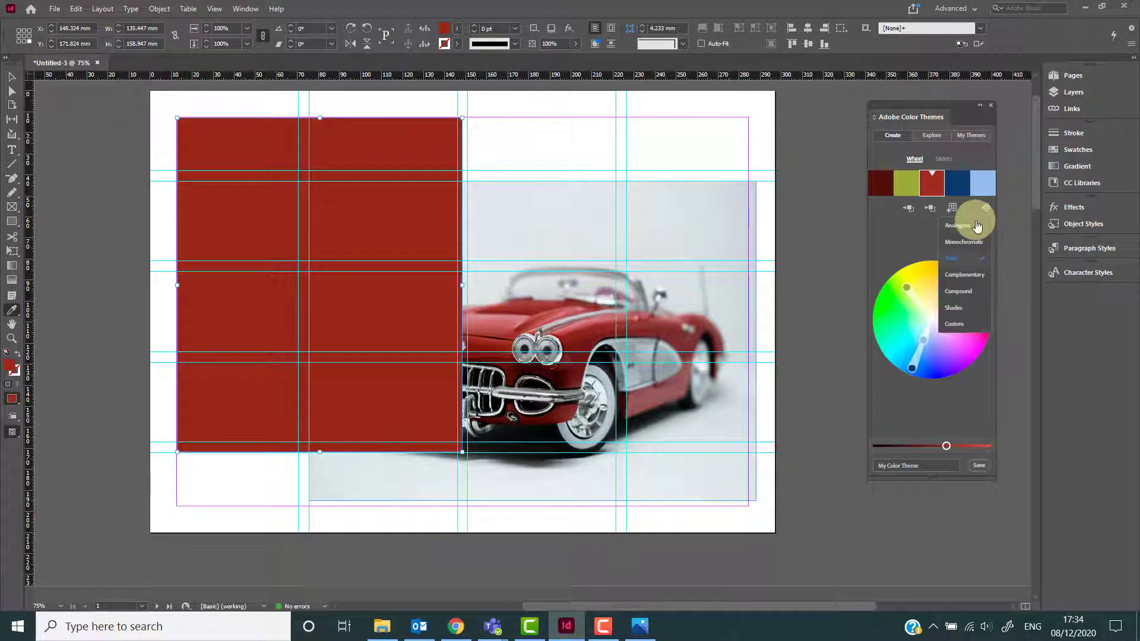
click(976, 223)
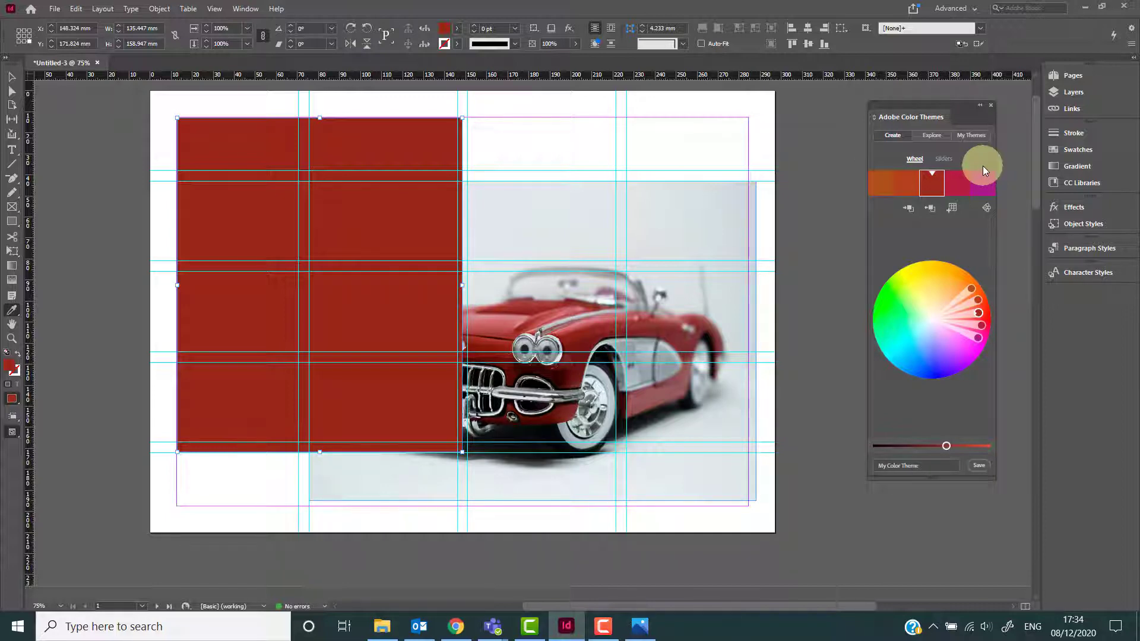
click(909, 188)
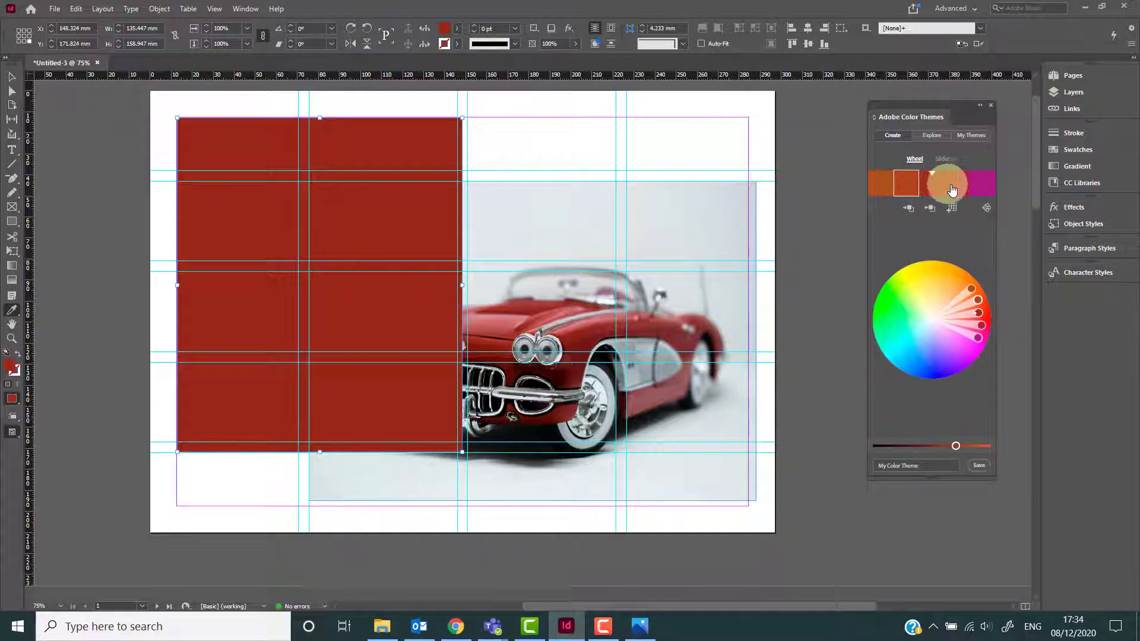
click(972, 188)
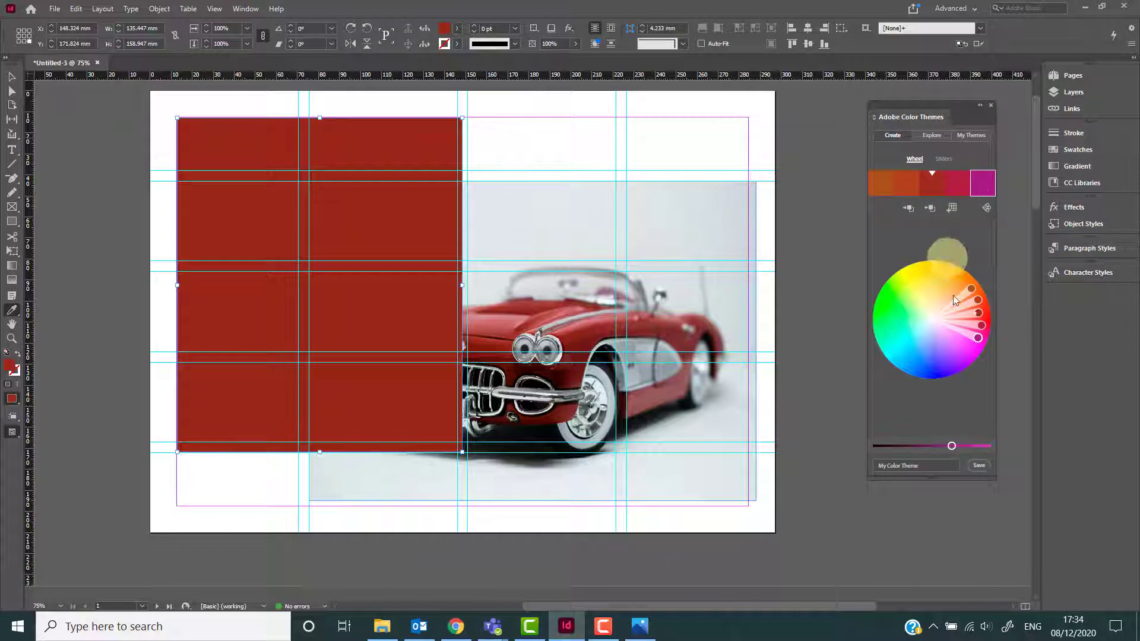
click(940, 445)
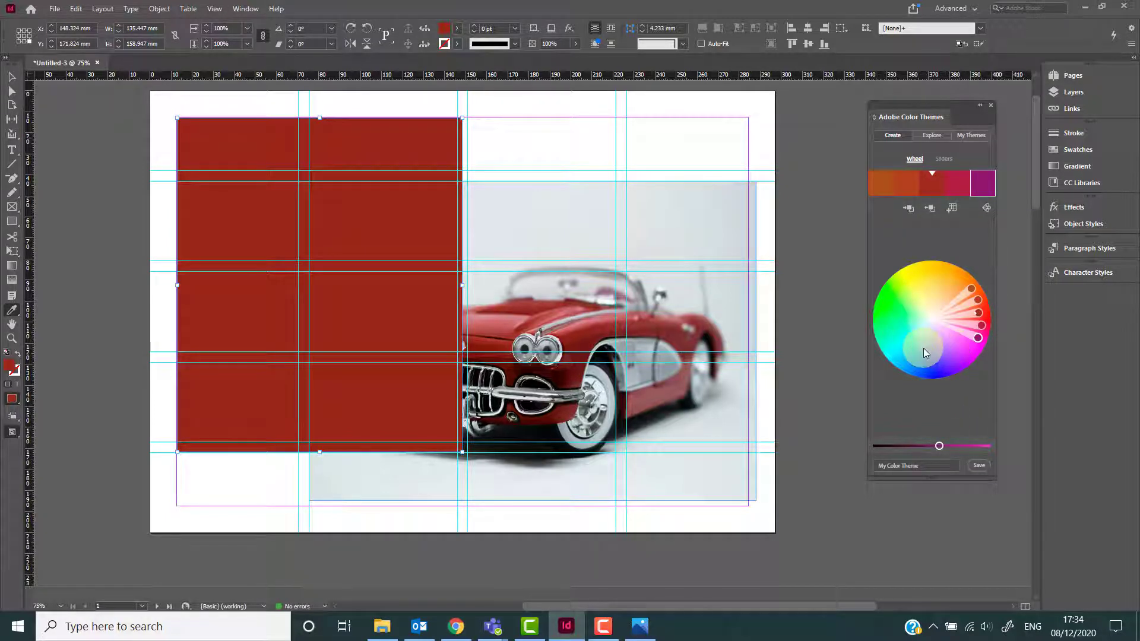
drag(978, 315, 972, 326)
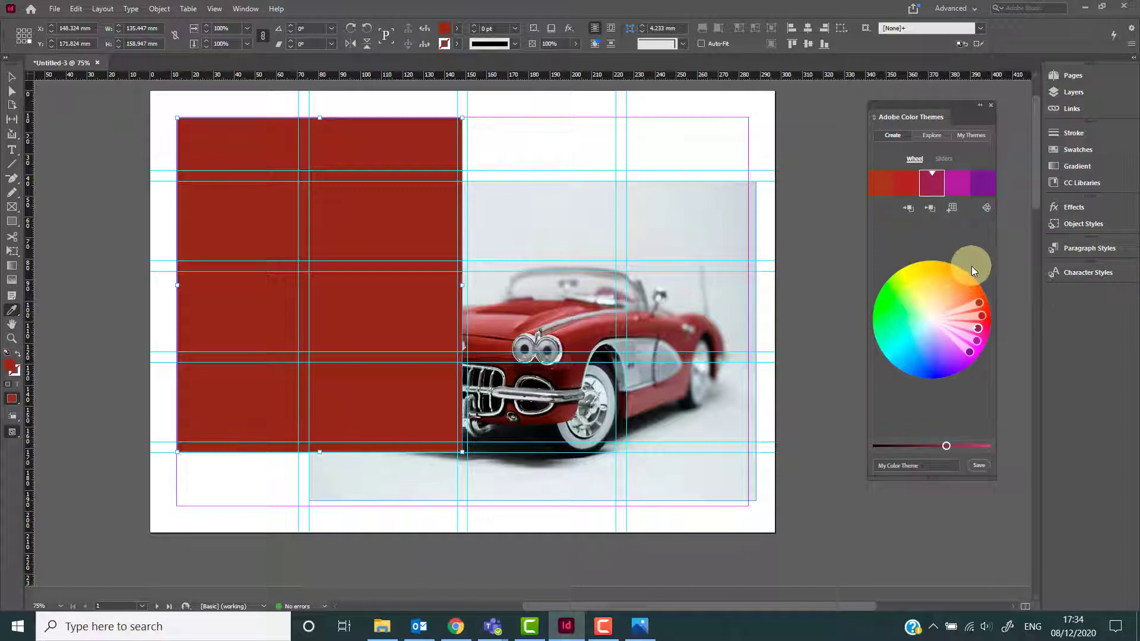
click(930, 209)
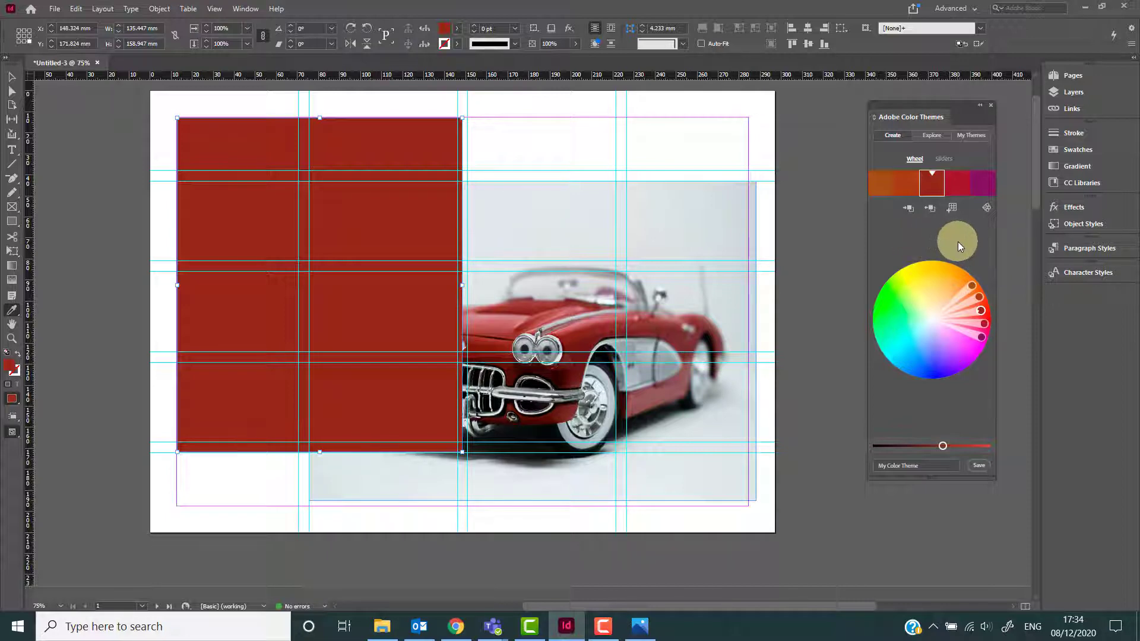
Switch the theme to the Complementary rule and apply its green colour to the rectangle's fill.
click(987, 209)
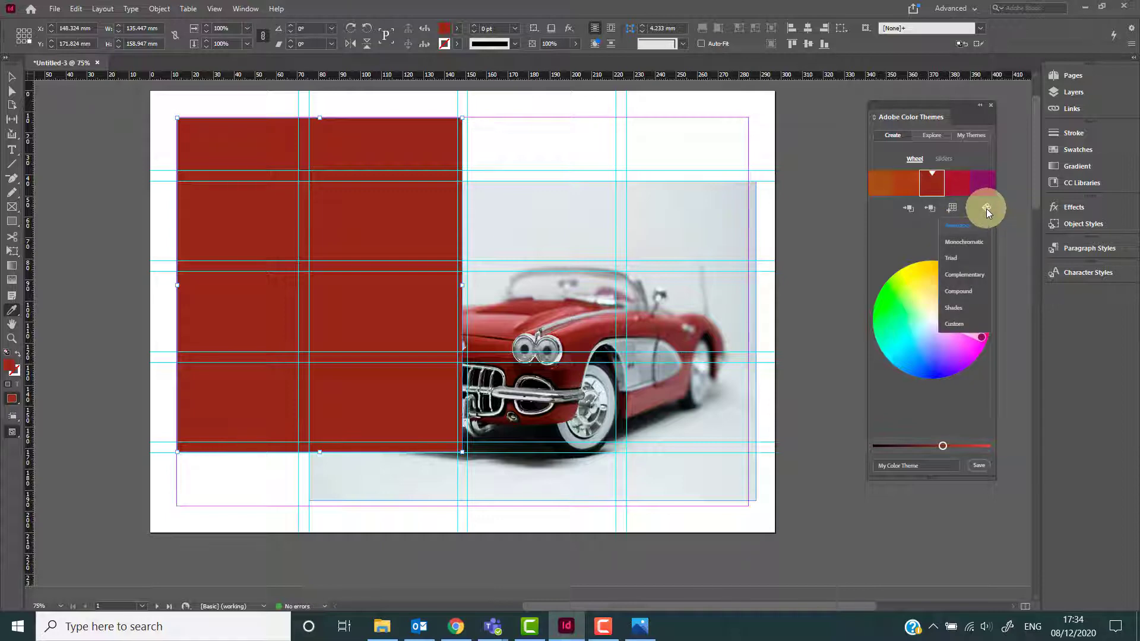
click(978, 275)
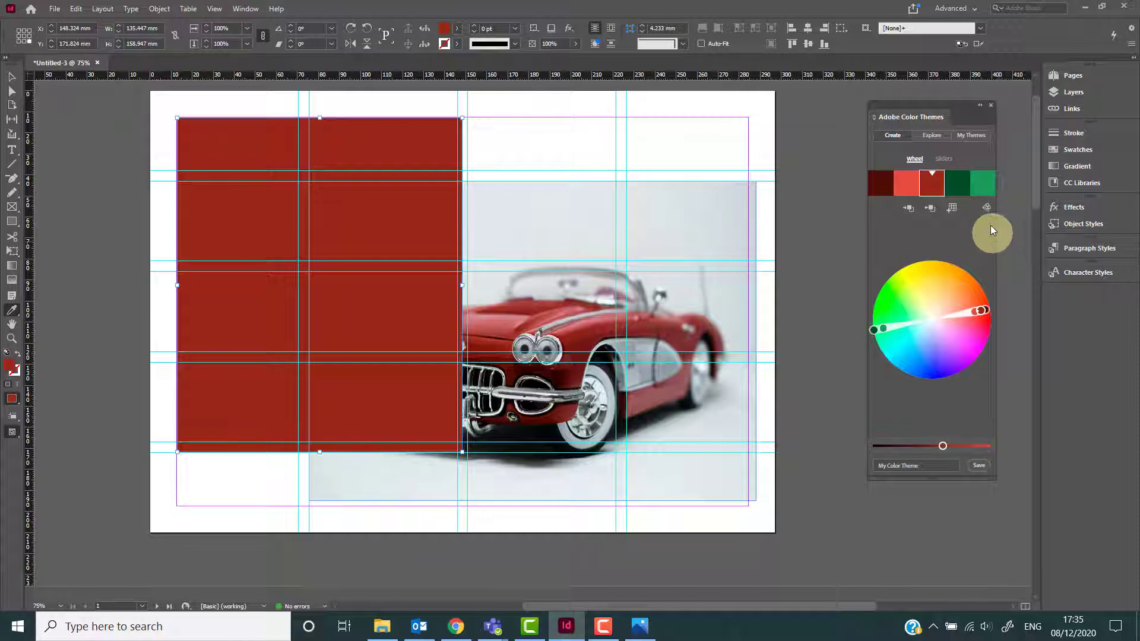
click(984, 192)
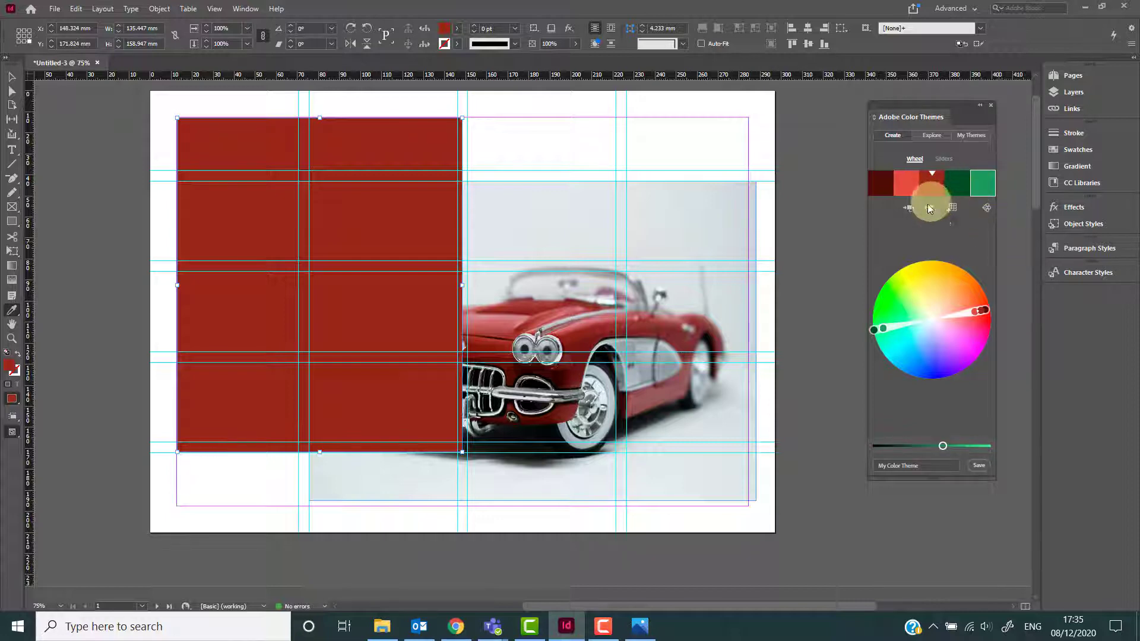
click(908, 210)
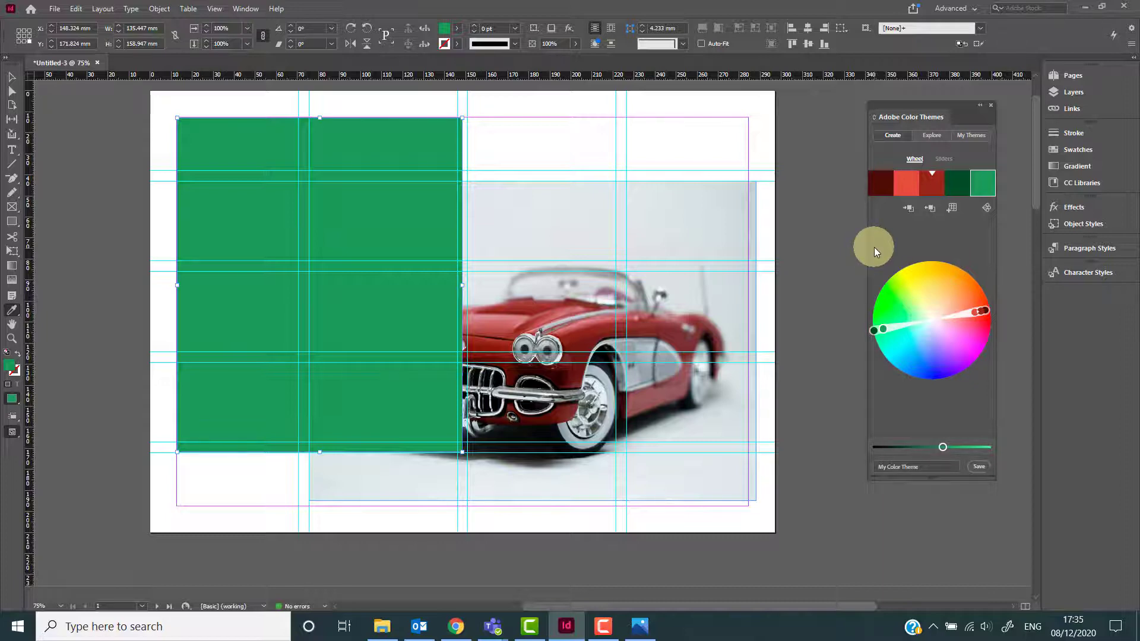
Switch the theme to the Triad rule, adjust it on the wheel, and fill the rectangle with its light blue.
click(985, 208)
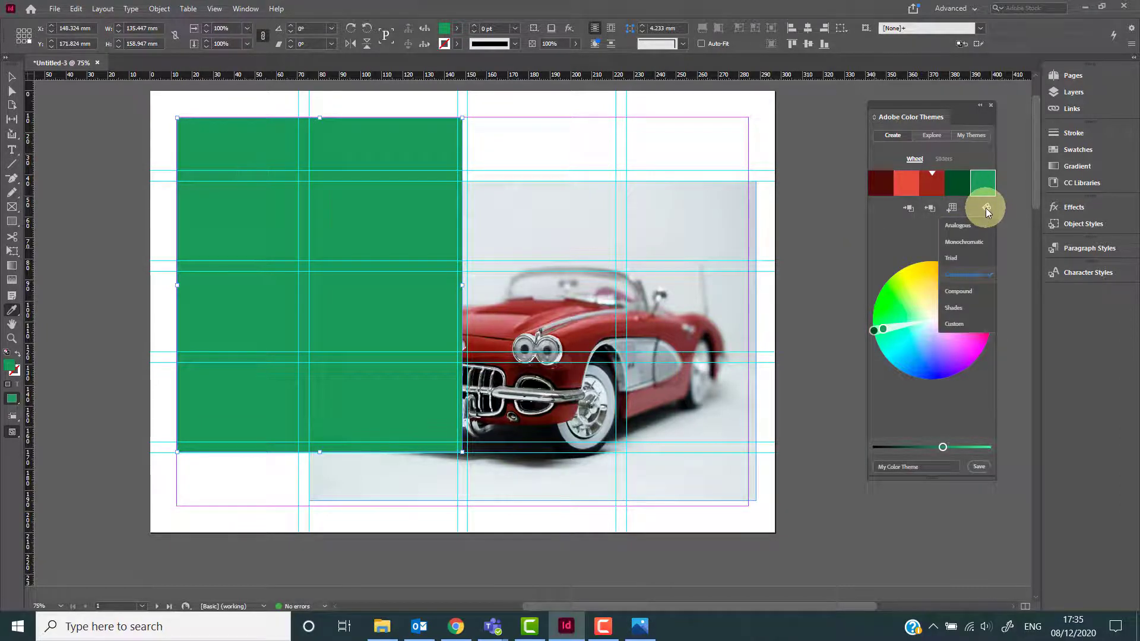
click(966, 258)
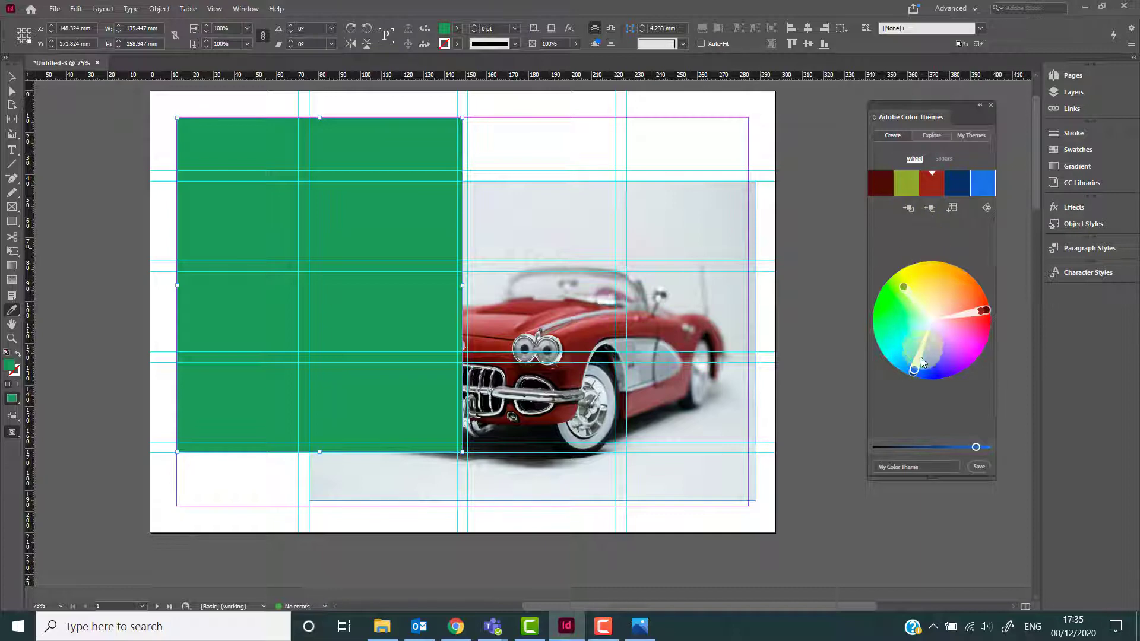
drag(915, 366, 915, 335)
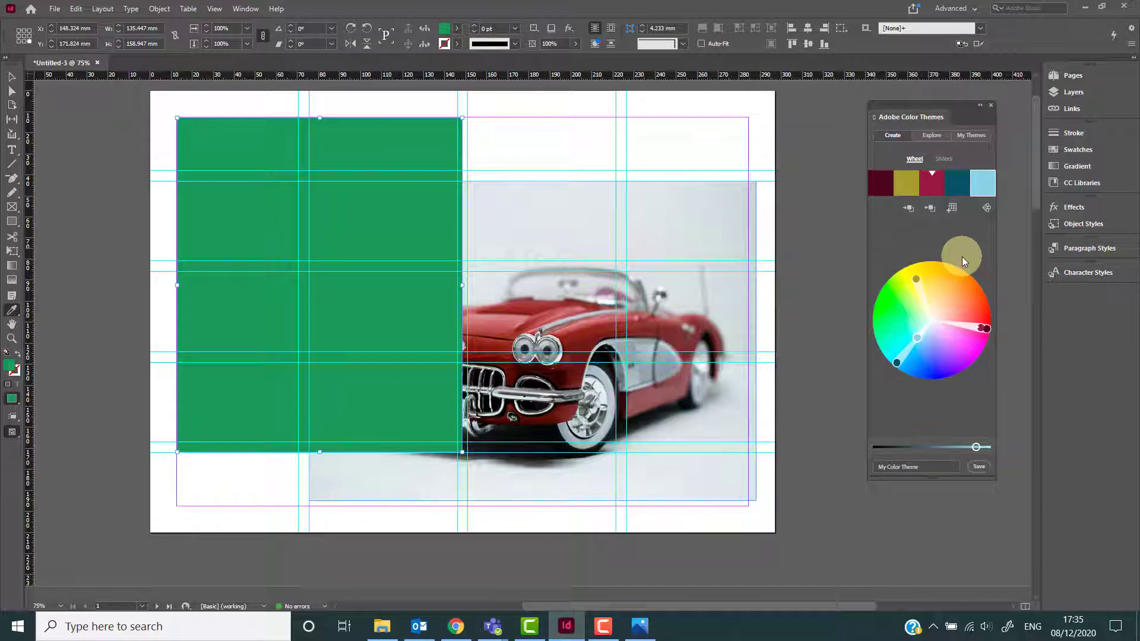
click(912, 215)
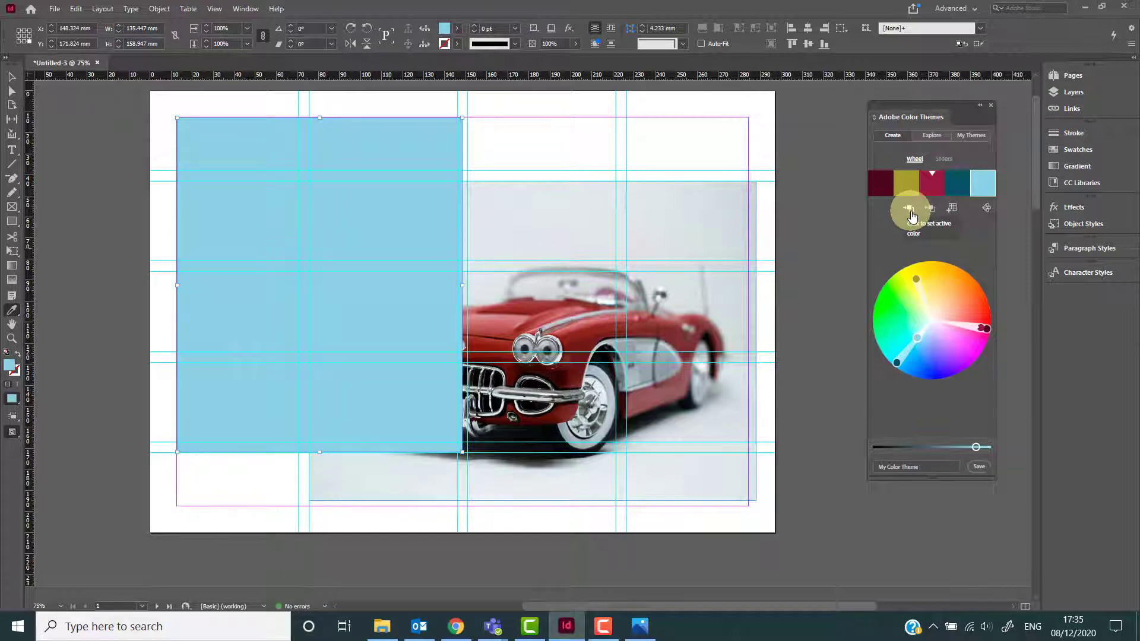
click(950, 209)
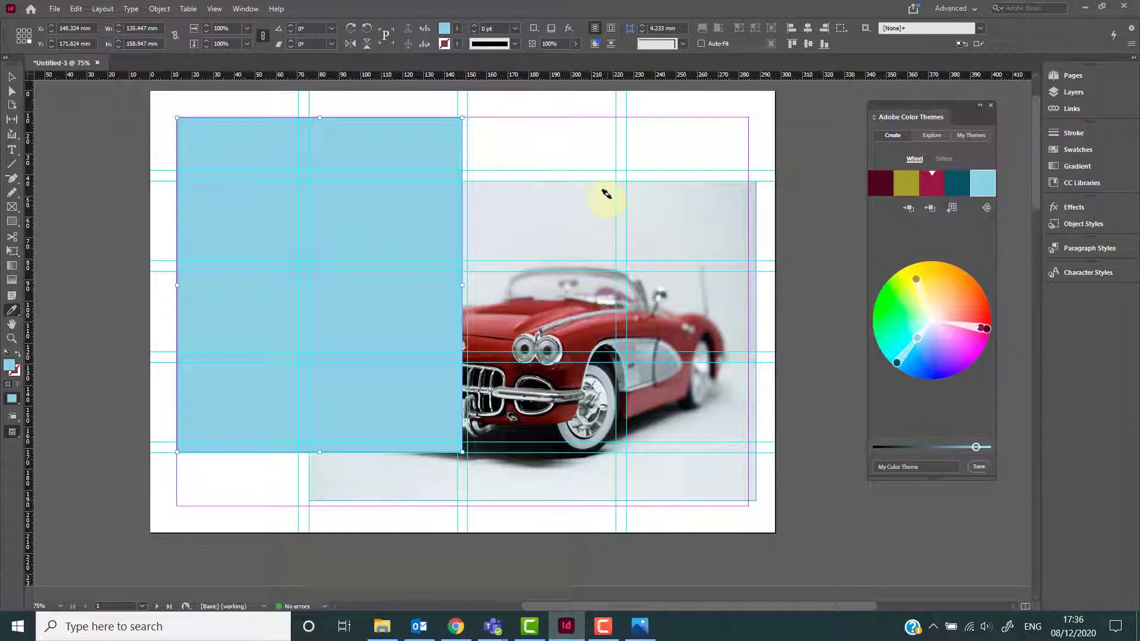
Inspect the rectangle's fill colour in the swatch list and its hex value in the Colour Picker.
click(456, 26)
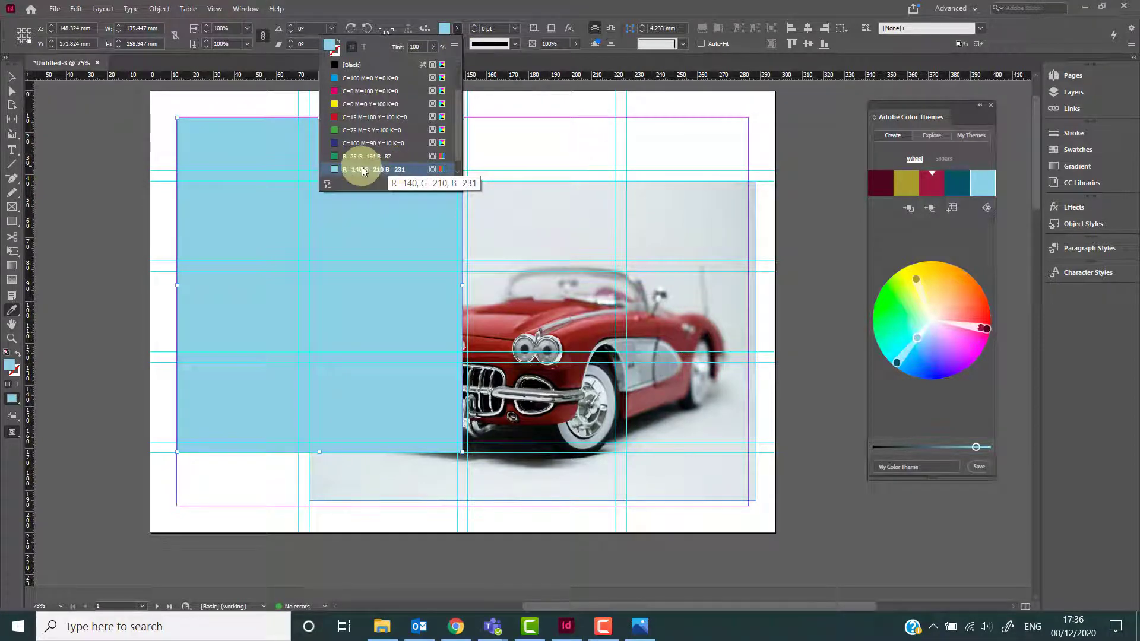
double_click(10, 364)
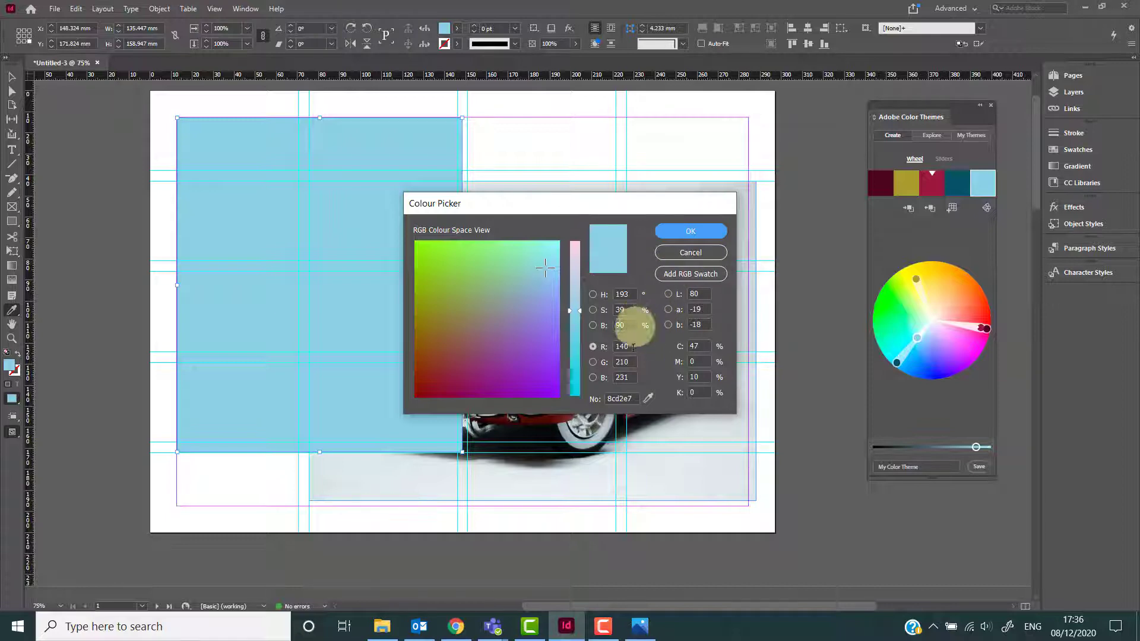
drag(632, 399, 611, 399)
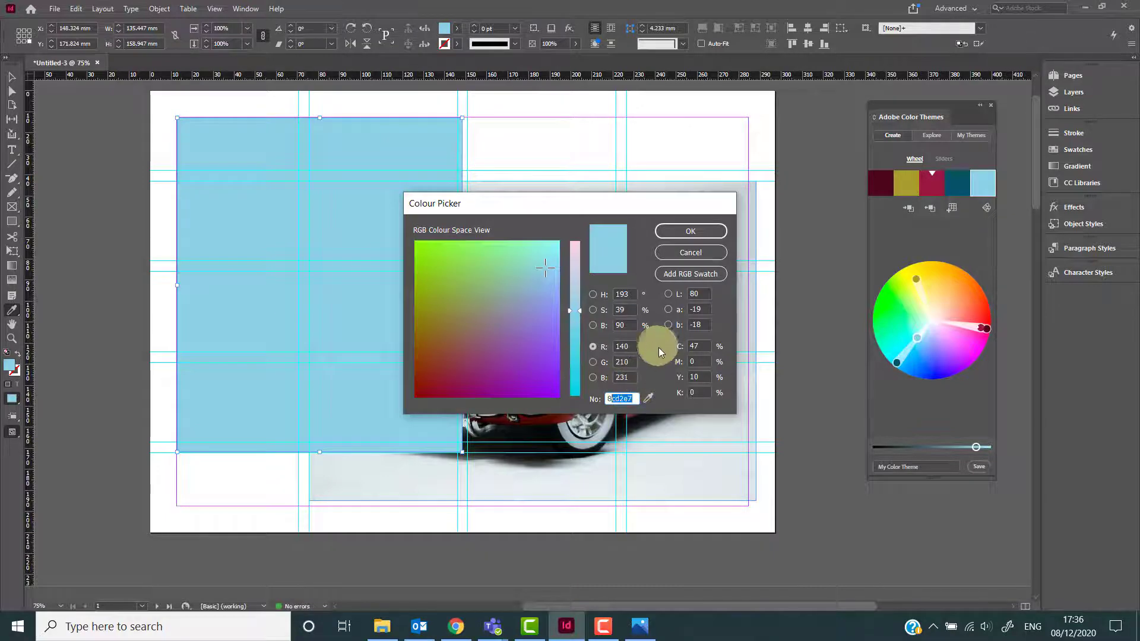
click(630, 395)
drag(634, 397, 598, 399)
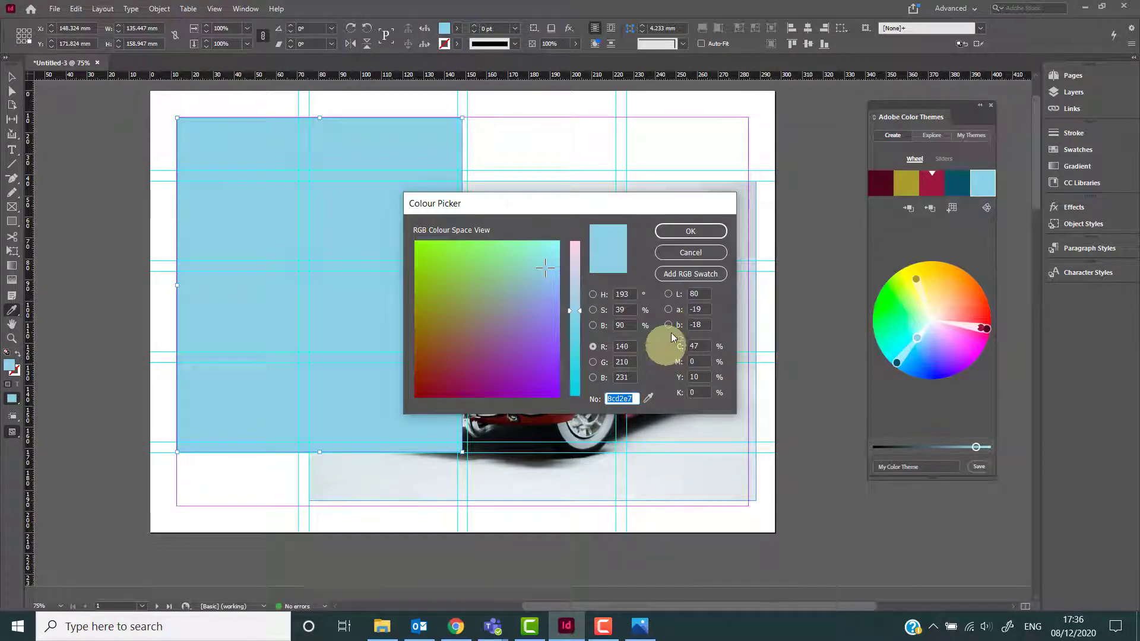
click(686, 252)
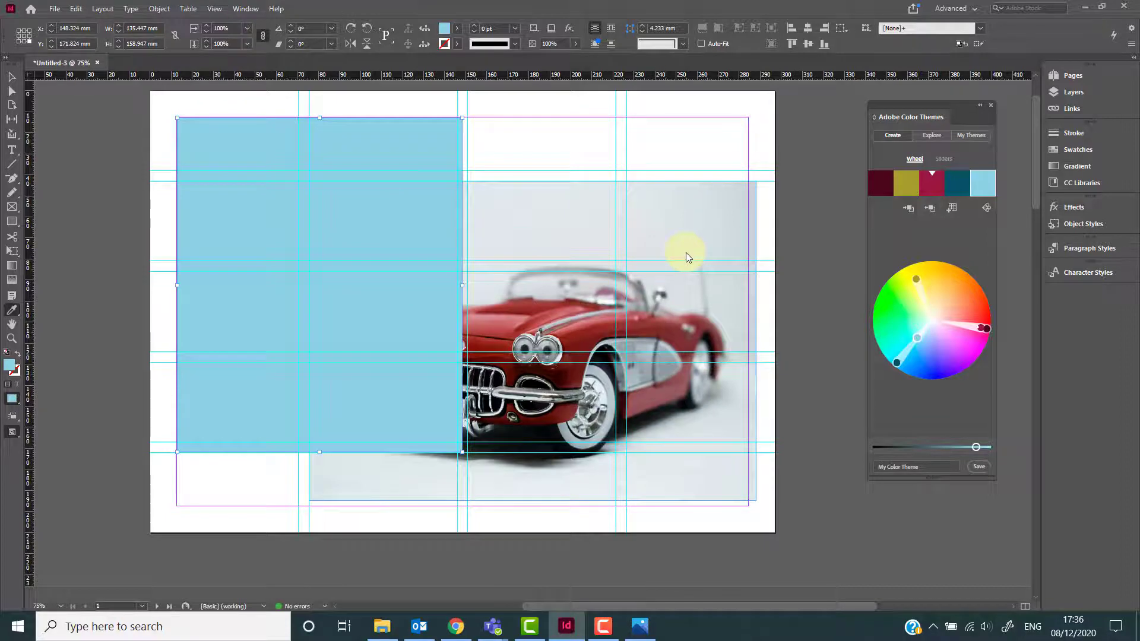
On page 2, enlarge the woman photo's frame from its corners to about 258 × 172 mm.
scroll(682, 279, down, 10)
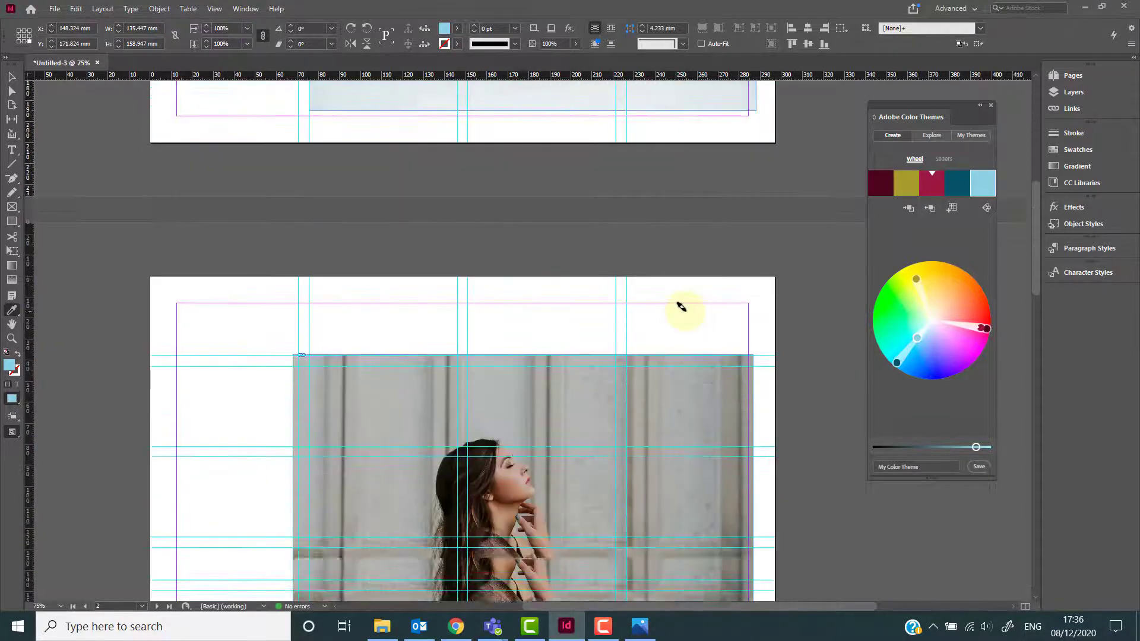
scroll(682, 307, down, 3)
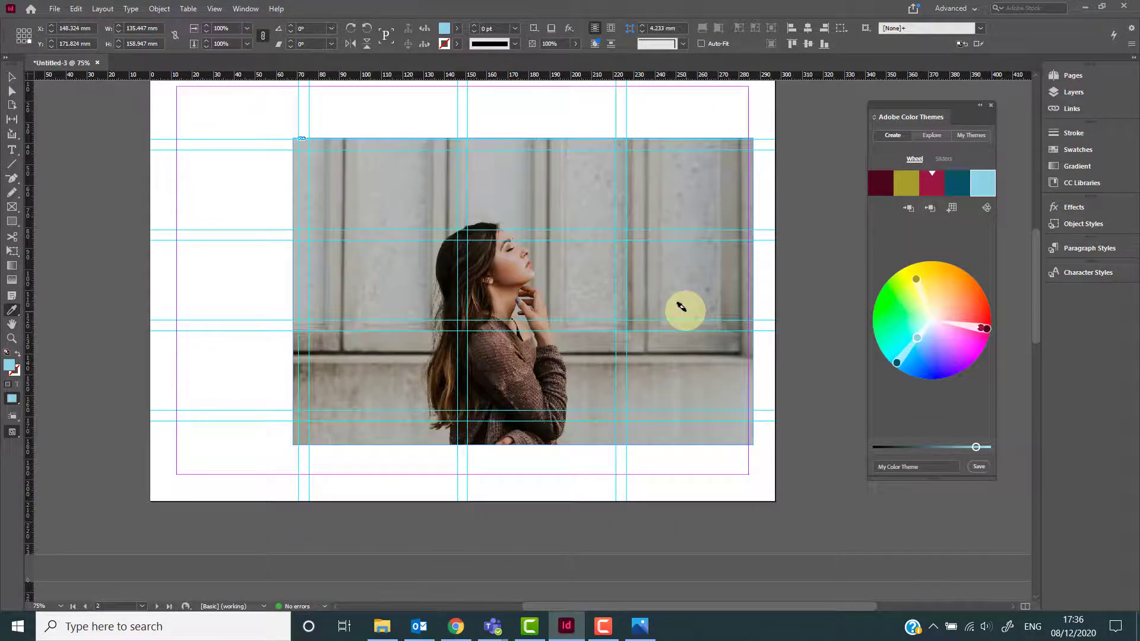
scroll(682, 307, up, 1)
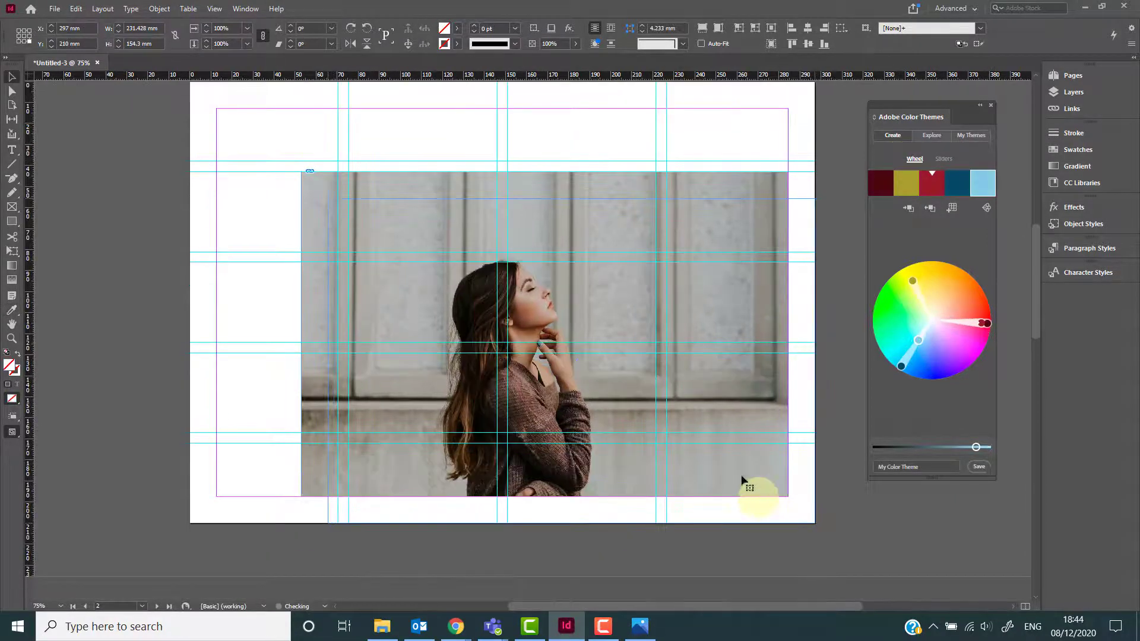
drag(742, 480, 769, 506)
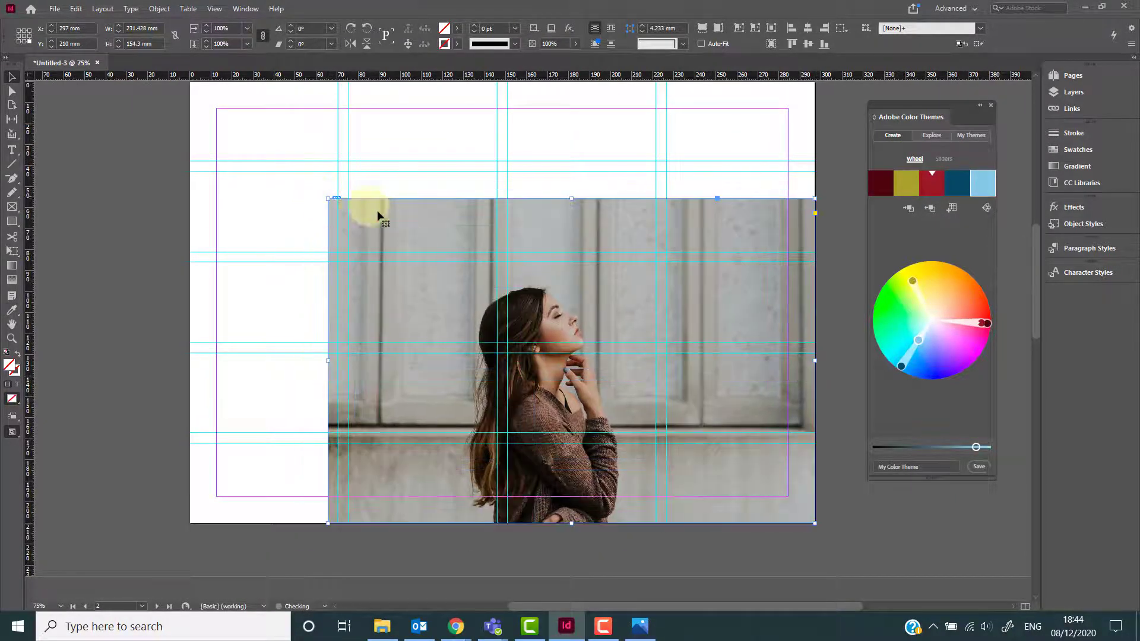
drag(328, 197, 272, 161)
Draw a rectangle about 133 × 159 mm over the page's left side beside the photo.
click(12, 223)
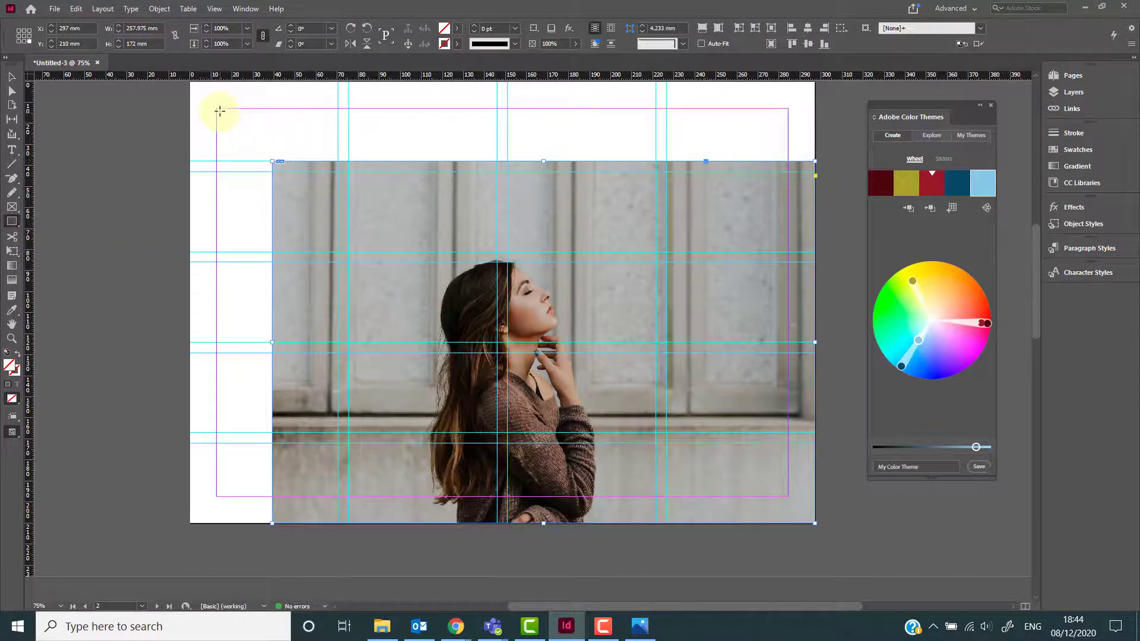
drag(217, 109, 497, 443)
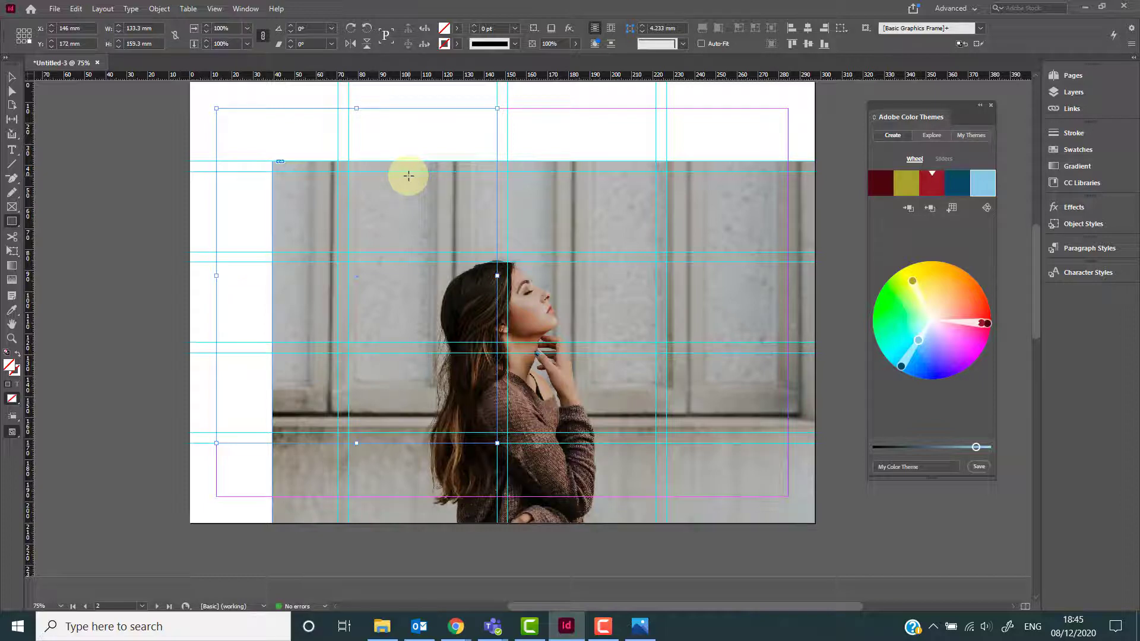
key(Right)
key(Right)
key(Right)
key(Right)
key(Right)
key(Right)
key(Right)
key(Right)
key(Right)
key(Right)
key(Right)
key(Right)
key(Right)
key(Right)
key(Right)
key(Right)
key(Right)
key(Right)
key(Right)
key(Right)
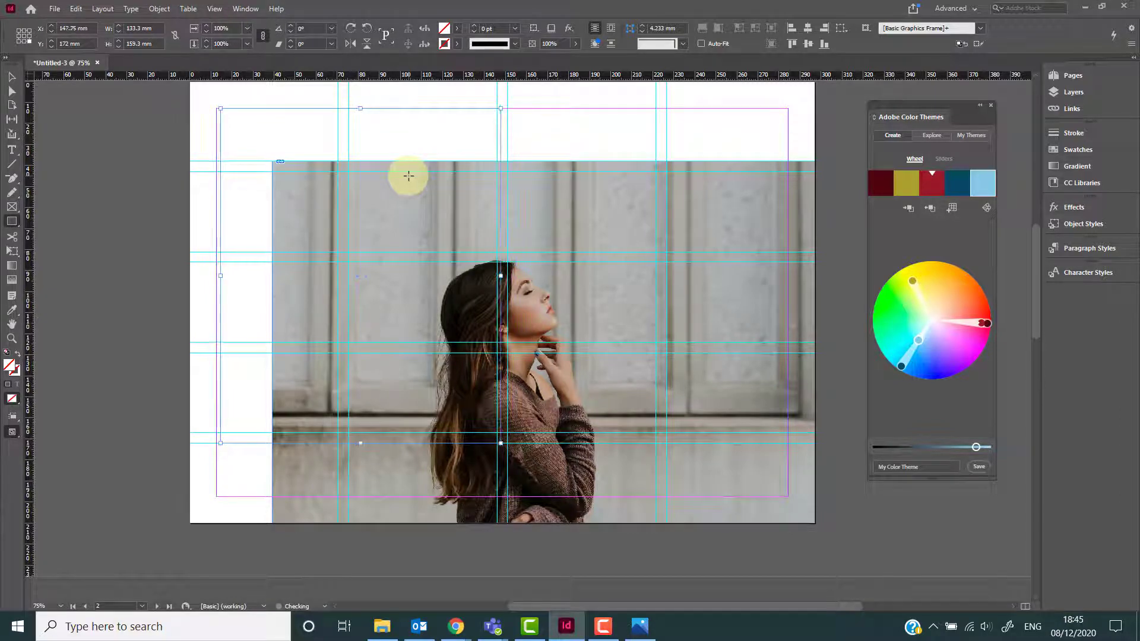
key(Left)
key(Left)
key(Left)
key(Left)
key(Left)
key(Left)
key(Left)
key(Left)
key(Left)
key(Left)
key(Left)
key(Left)
key(Left)
key(Left)
key(Left)
key(Left)
key(Left)
key(Left)
key(Left)
key(Left)
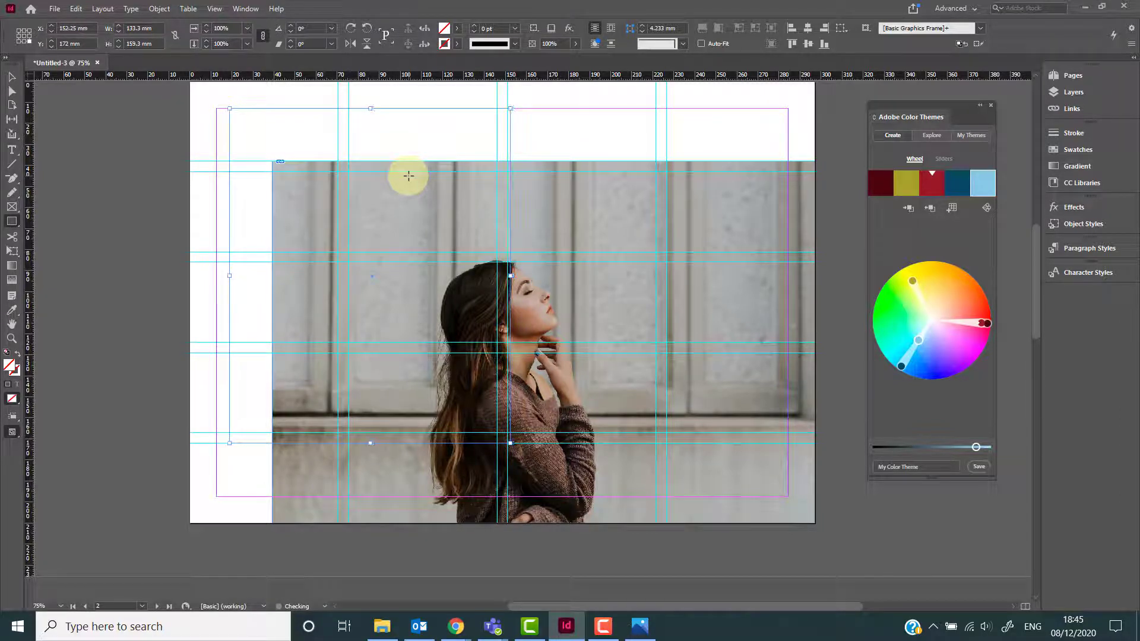
key(Up)
key(Up)
key(Up)
key(Up)
key(Up)
key(Up)
key(Up)
key(Up)
key(Up)
key(Up)
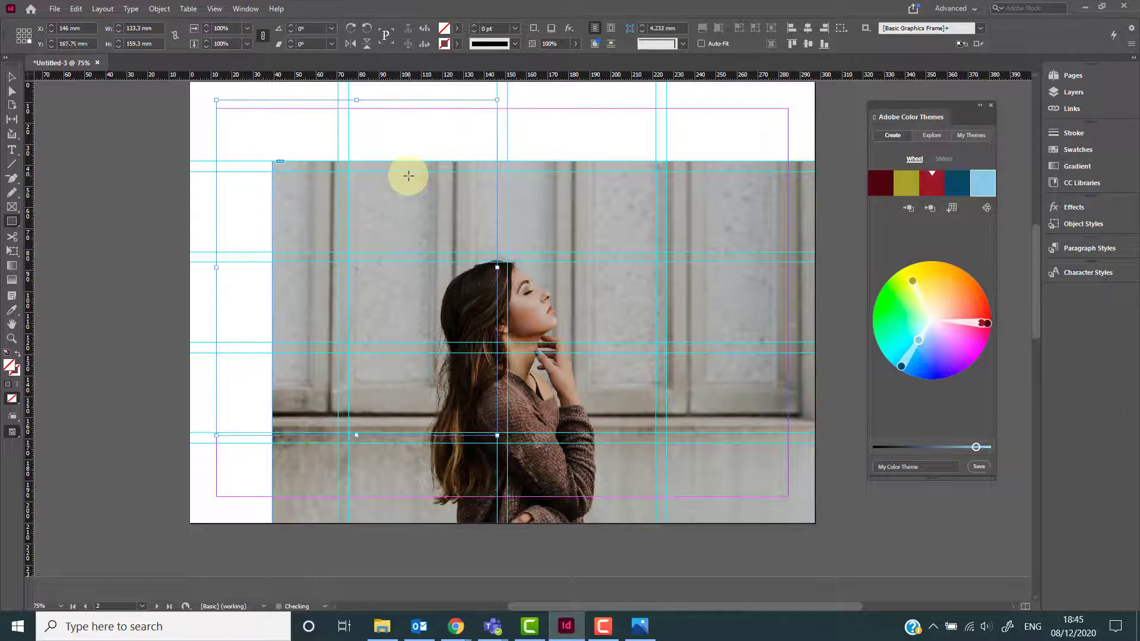
key(Down)
key(Down)
key(Down)
key(Down)
key(Down)
key(Down)
key(Down)
key(Down)
key(Down)
key(Down)
key(Down)
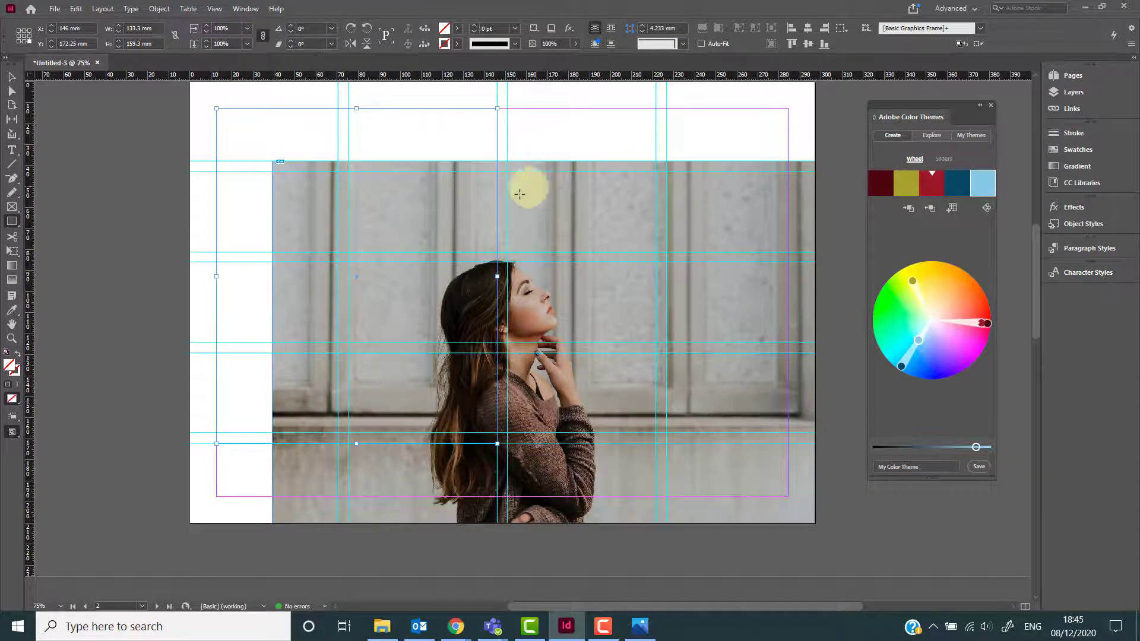
click(21, 75)
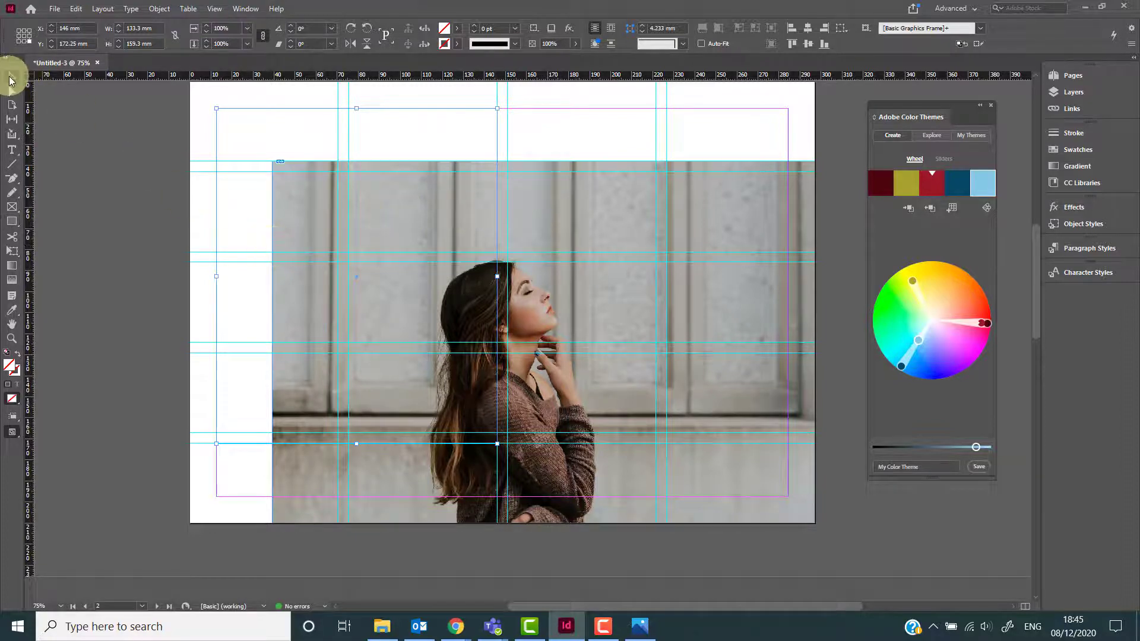
Select the woman photo and switch to the Color Theme Tool to extract a colour theme from it.
click(541, 200)
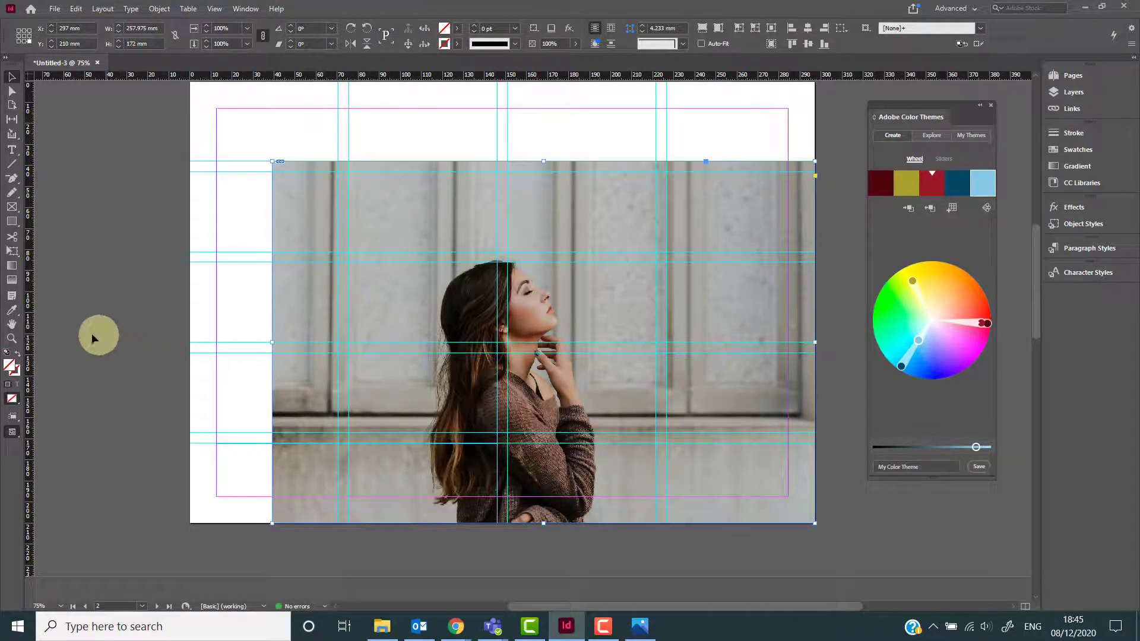
click(11, 310)
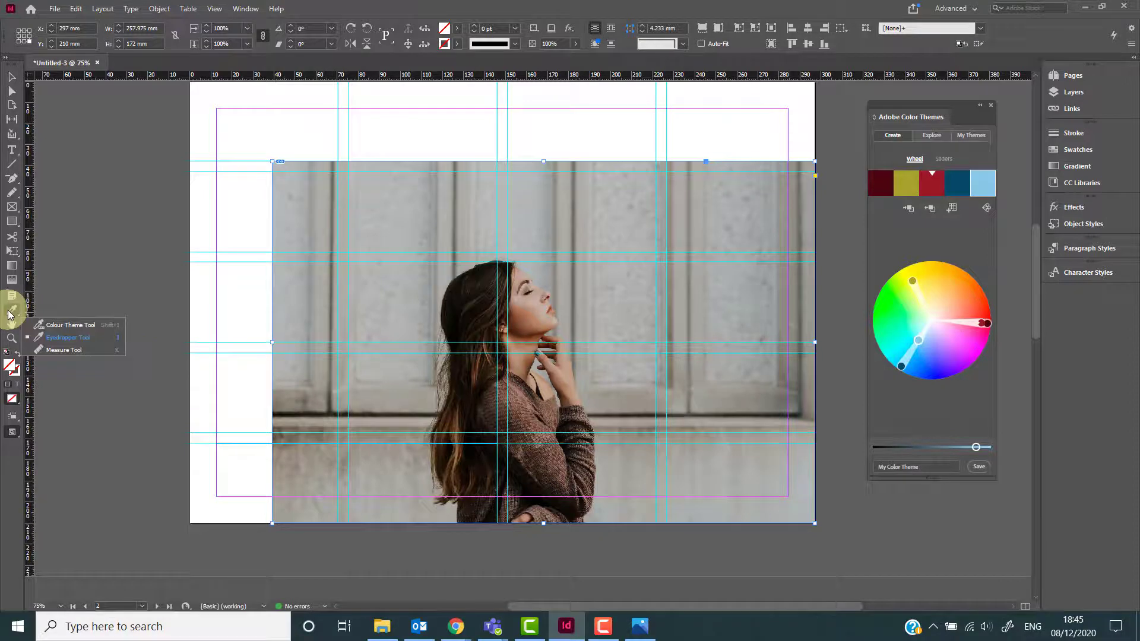
click(59, 325)
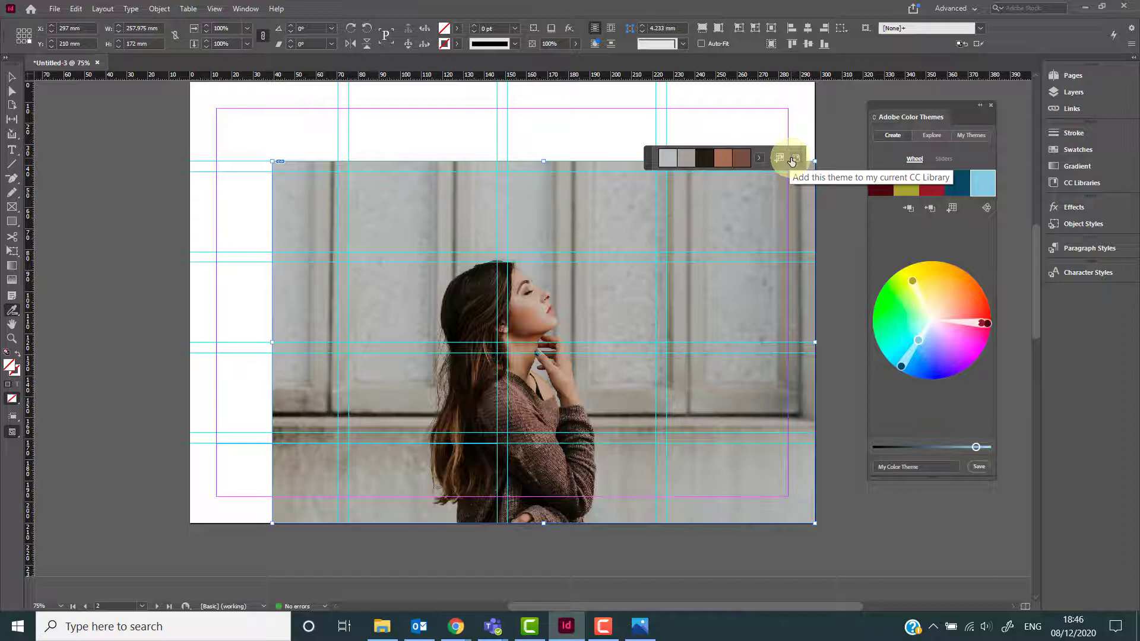
Switch the extracted colour theme to its Dark variant.
click(1066, 187)
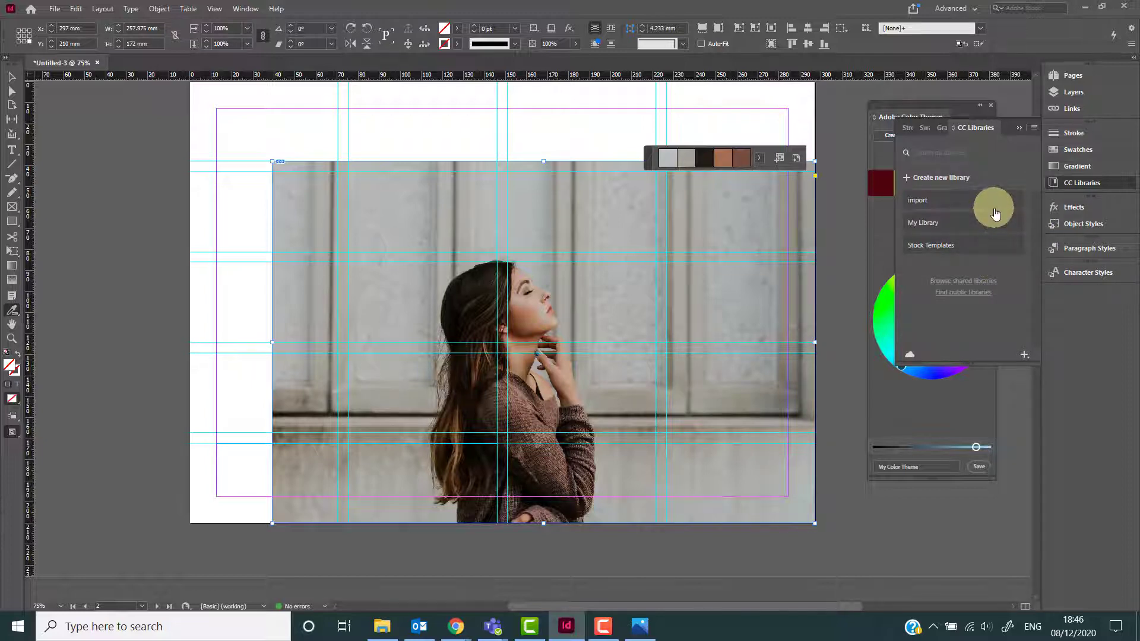
click(1068, 182)
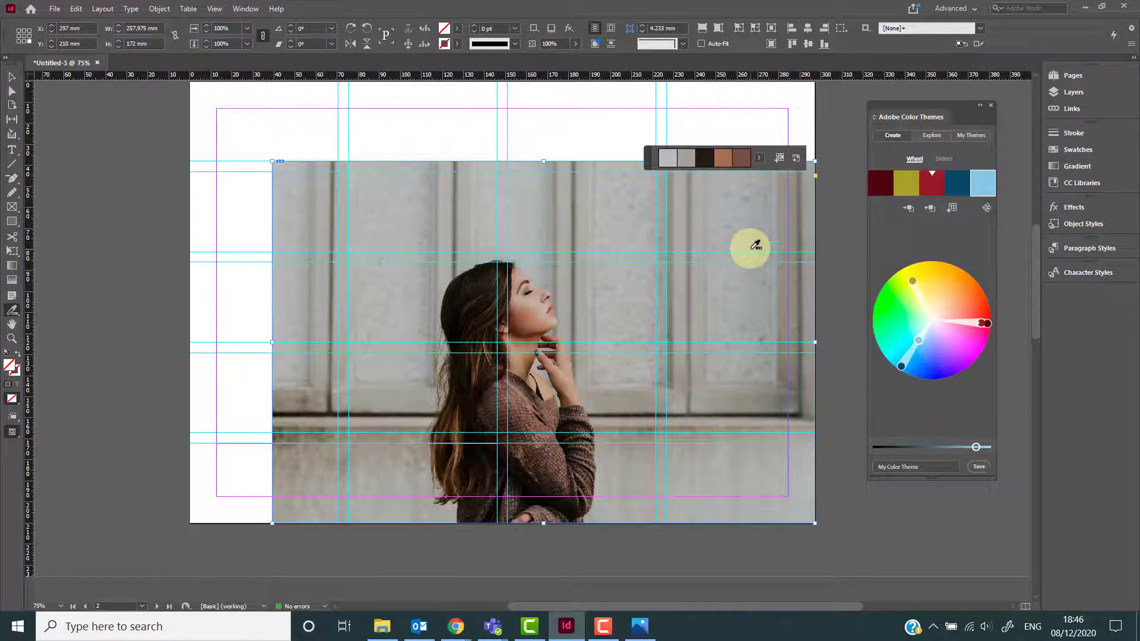
click(760, 159)
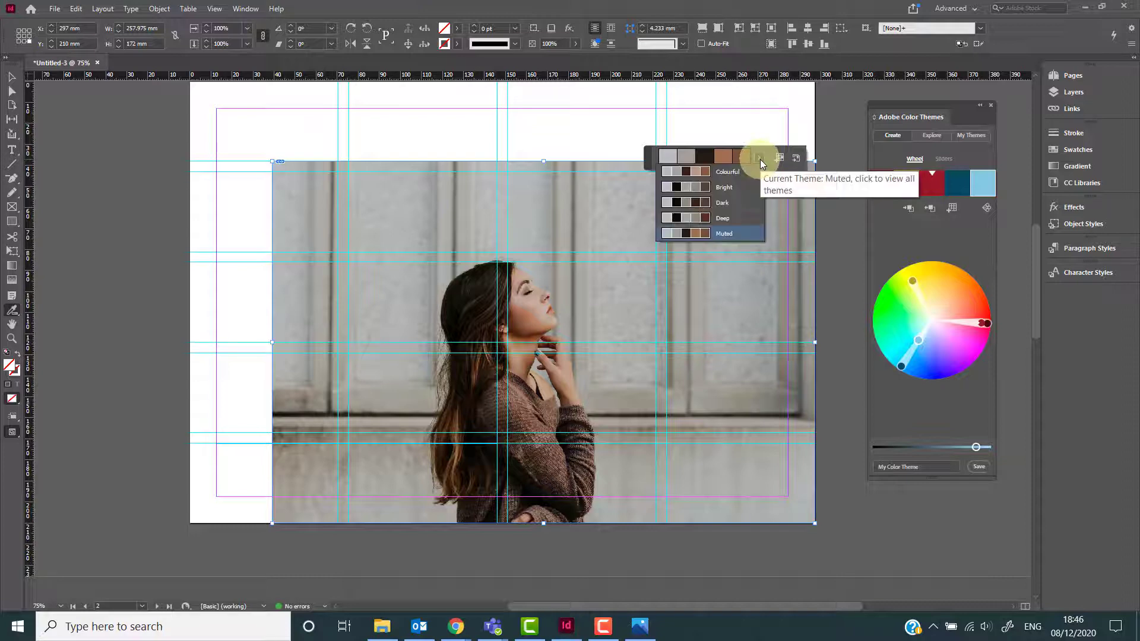
click(739, 202)
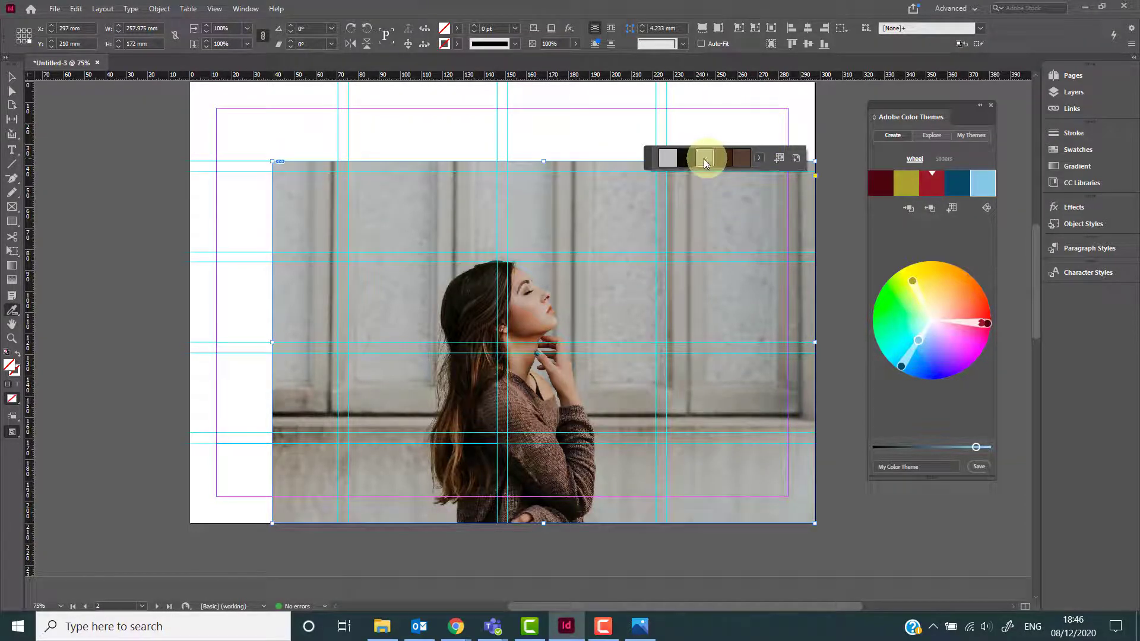
Try filling the rectangle with several swatches from the Dark theme.
click(416, 135)
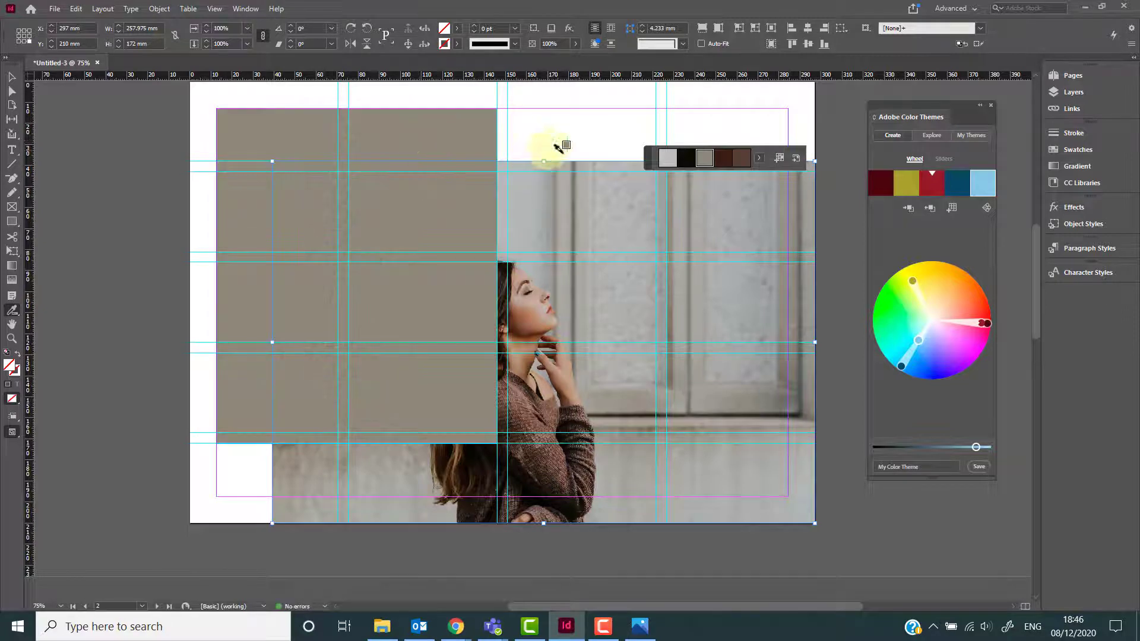
click(724, 158)
click(427, 140)
click(667, 158)
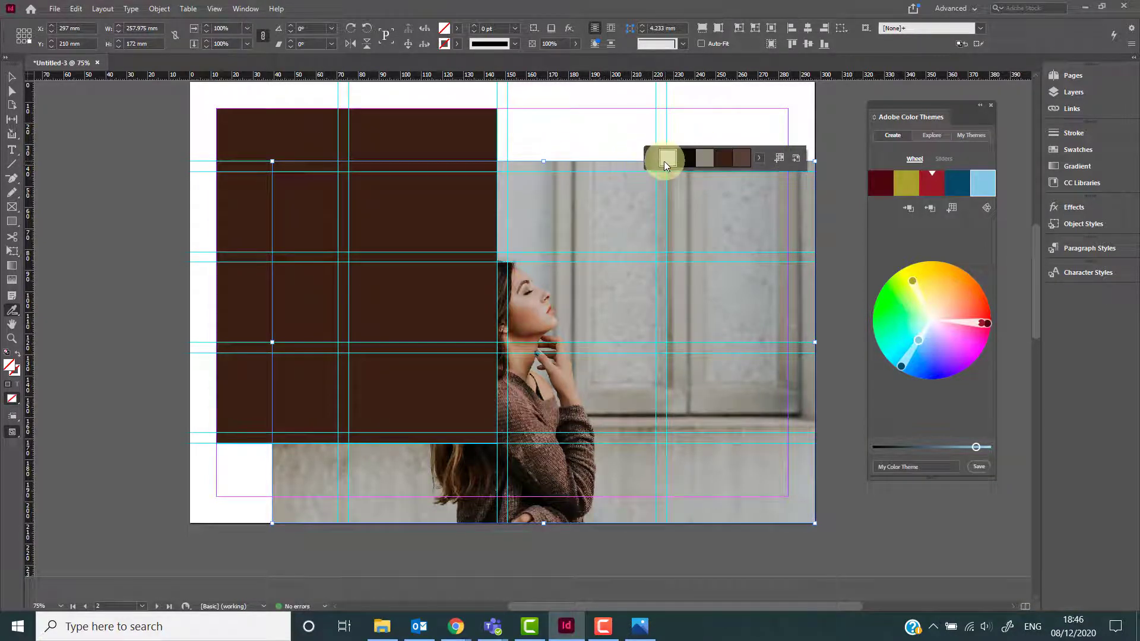
click(439, 136)
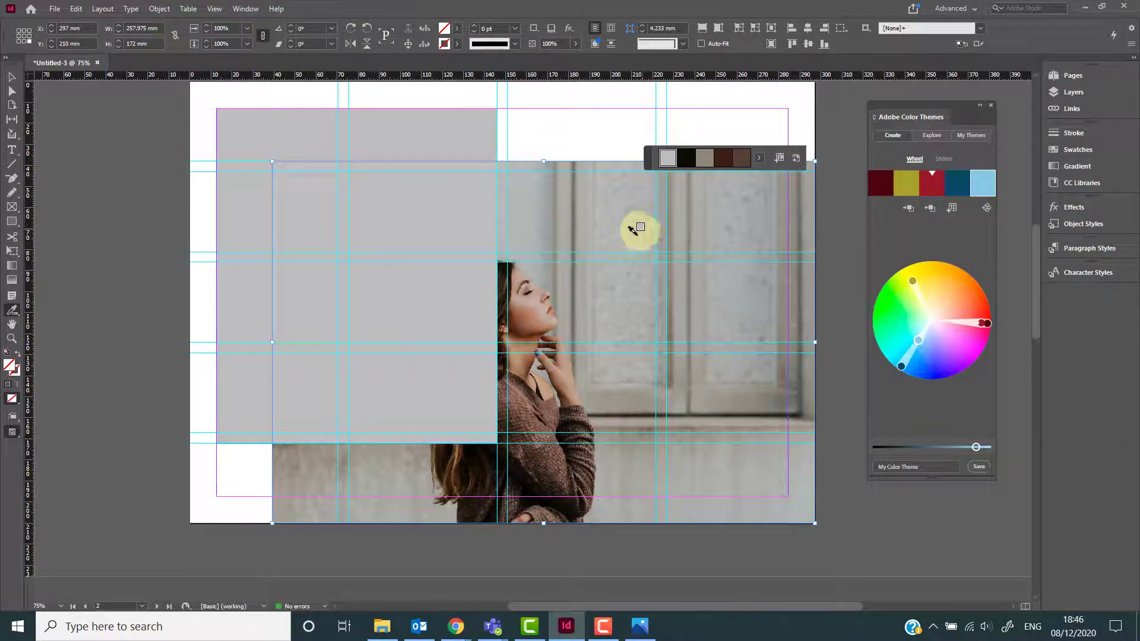
key(Escape)
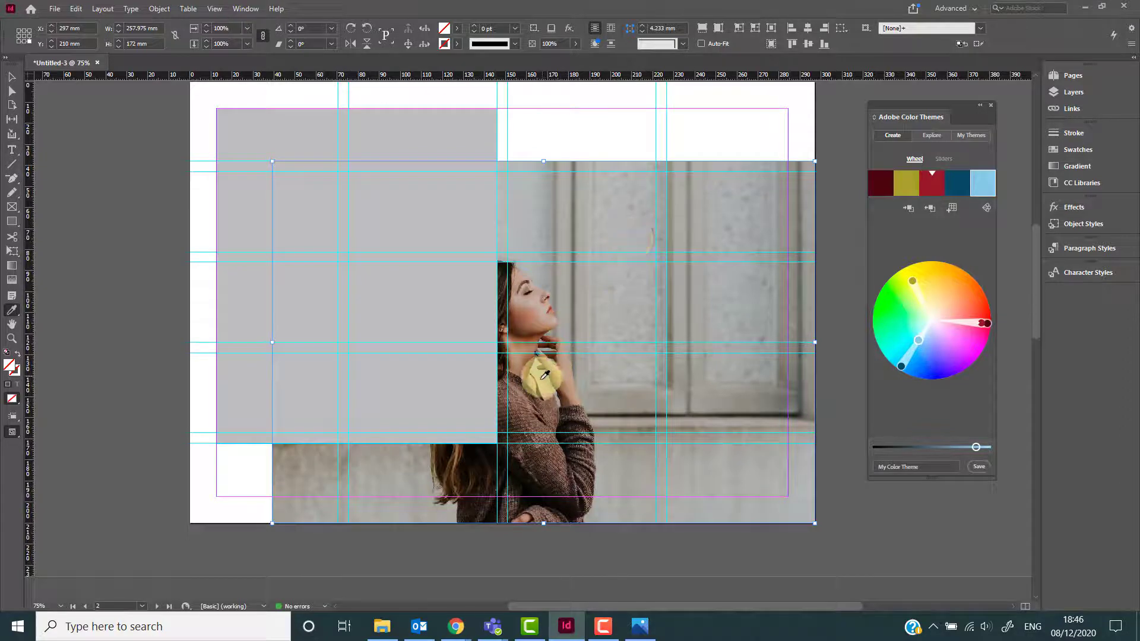
Sample the brown of the woman's jumper, fill the rectangle with it, and add that colour to the swatches.
click(521, 399)
click(397, 131)
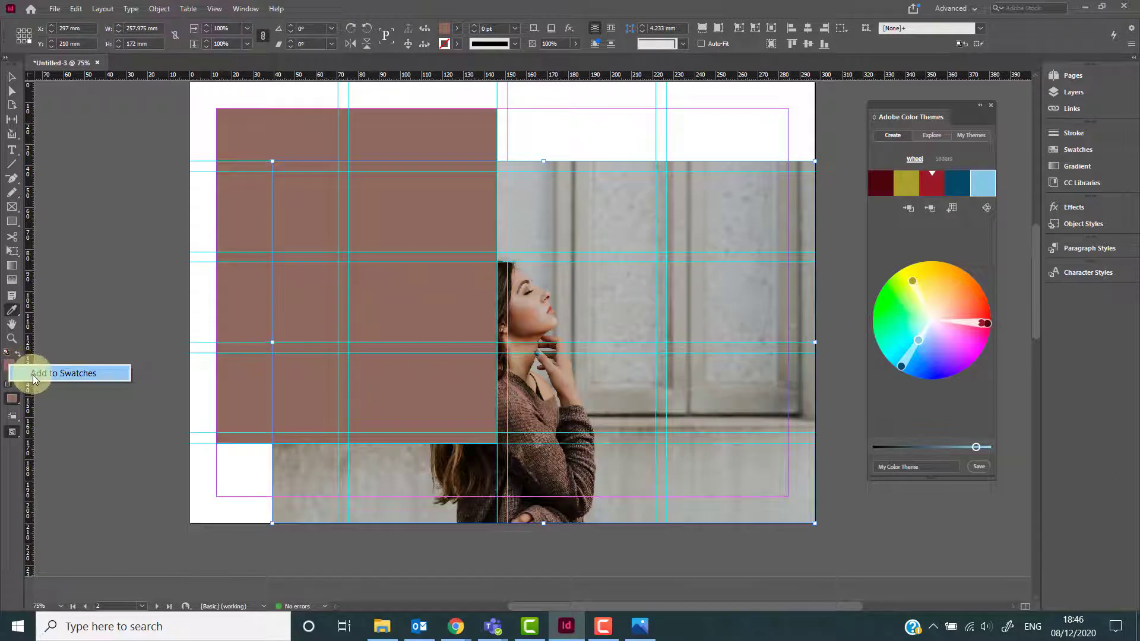
click(33, 374)
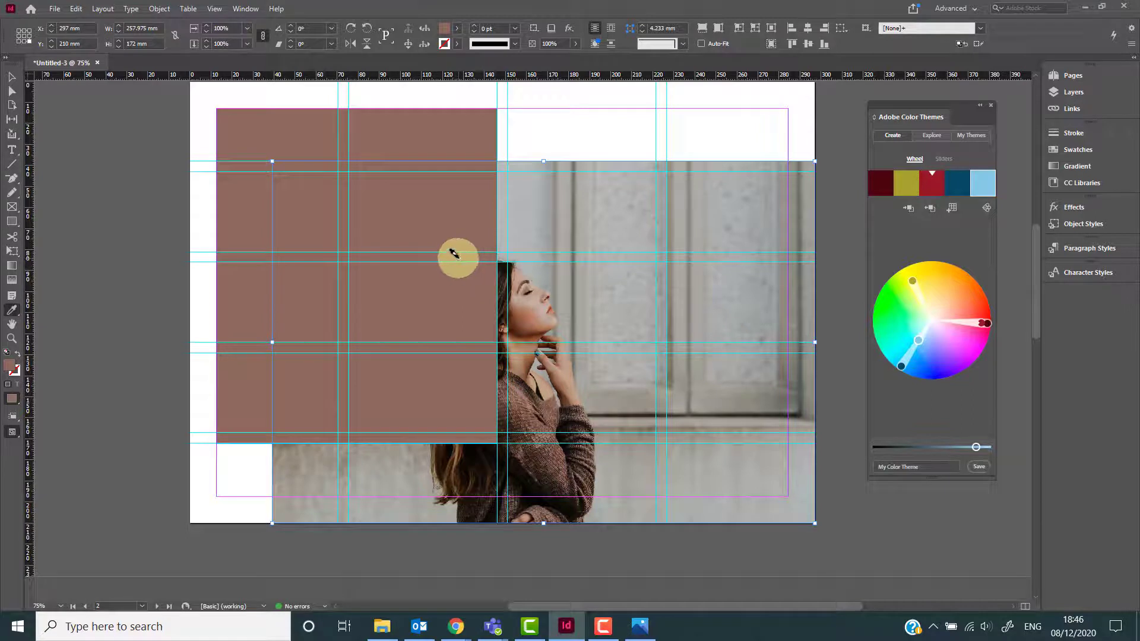
click(455, 30)
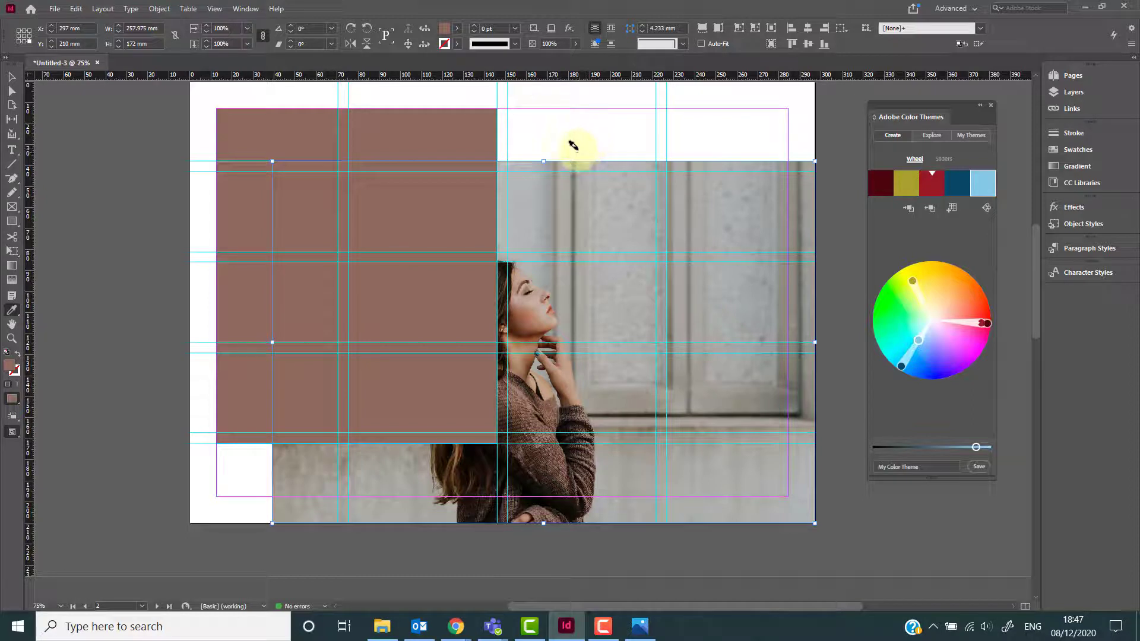
In the Layers panel, bring the woman photo in front of the rectangle in the stacking order.
click(1072, 93)
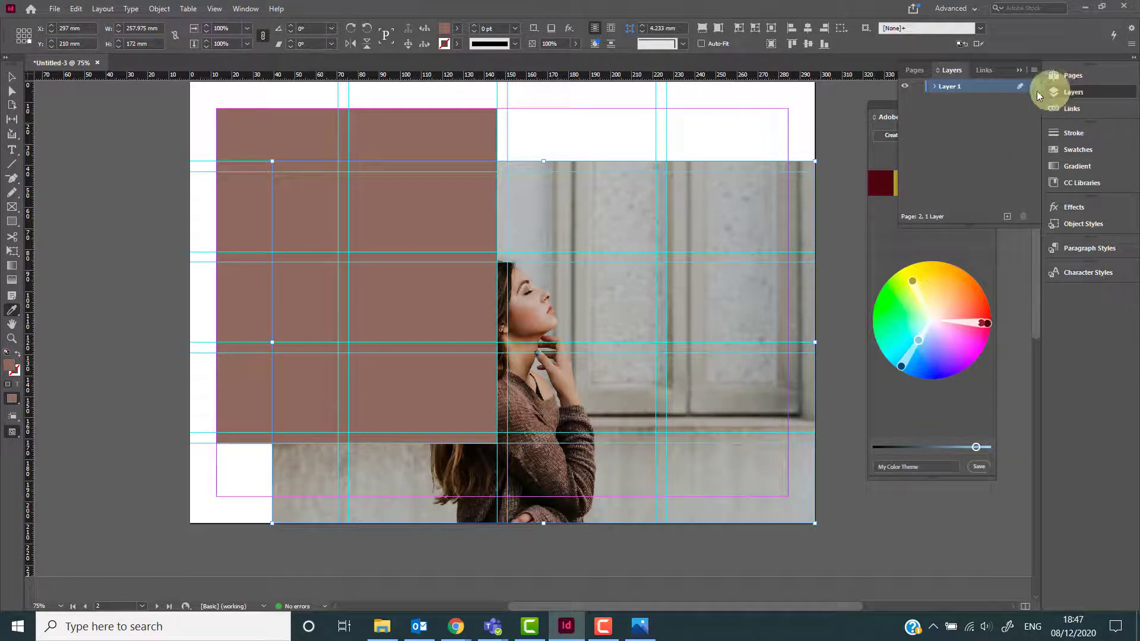
click(937, 89)
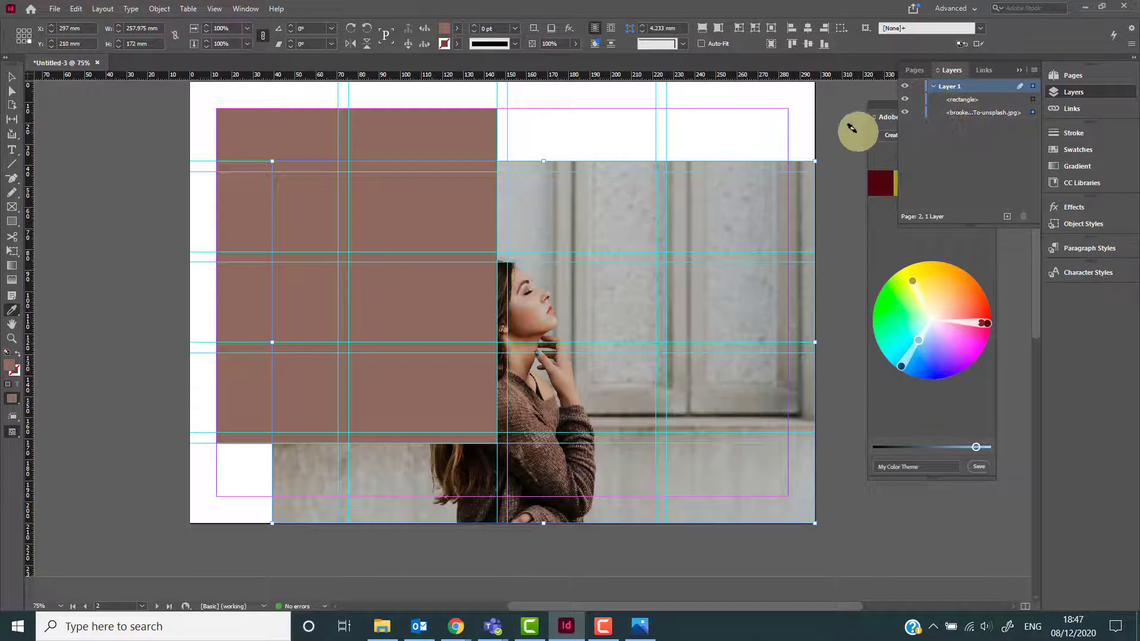
click(971, 117)
drag(970, 117, 981, 95)
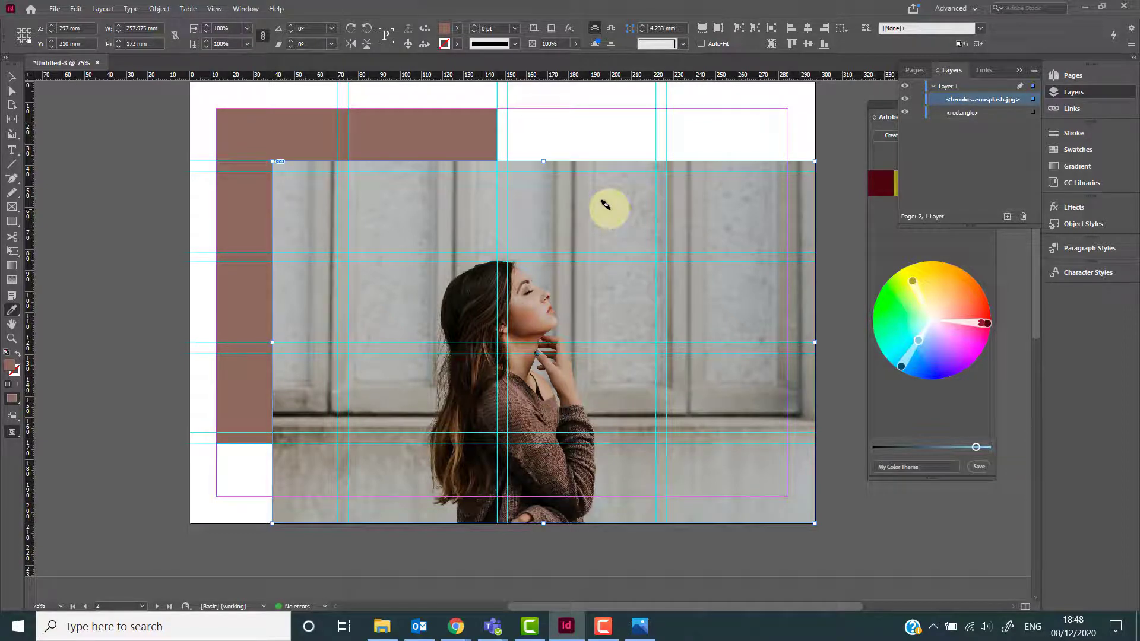
key(ctrl+[)
key(ctrl+])
key(ctrl+[)
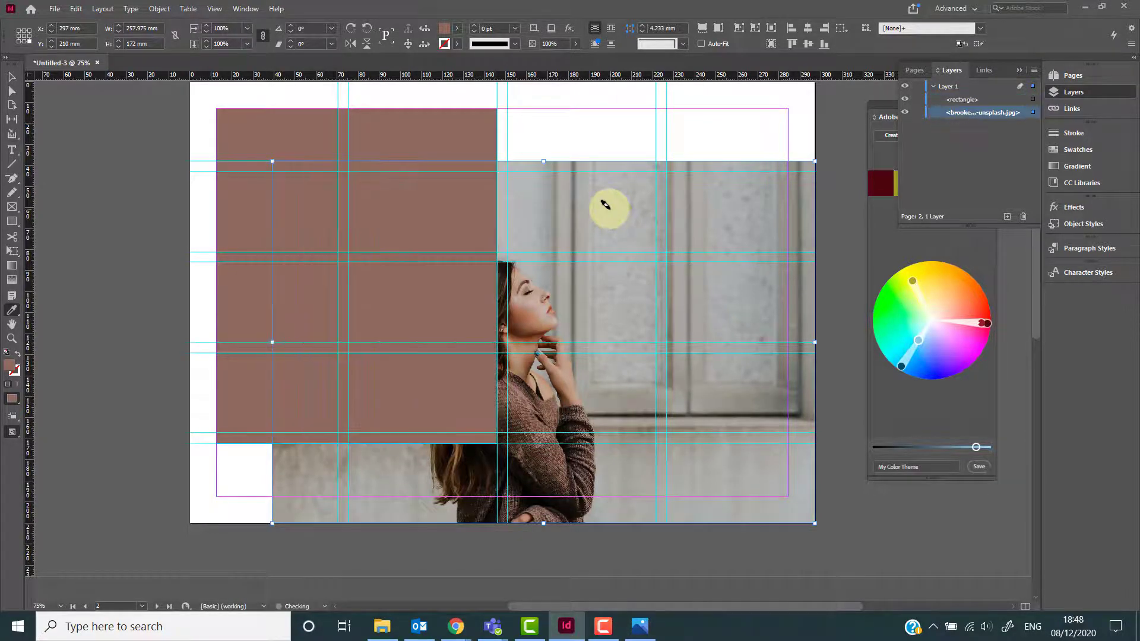
key(ctrl+])
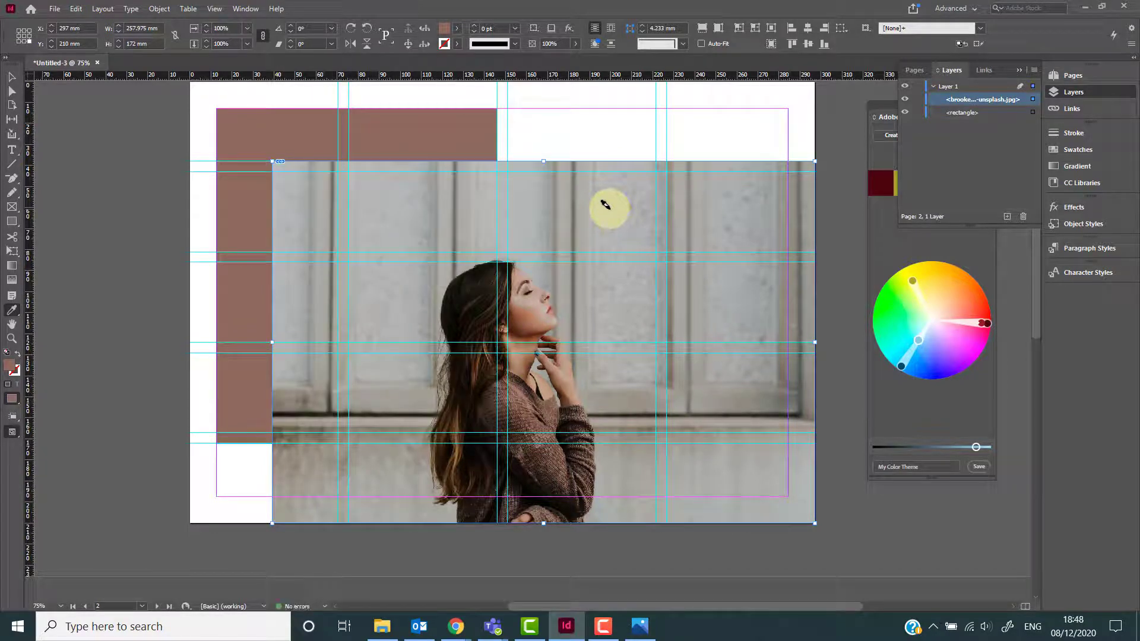
key(ctrl+[)
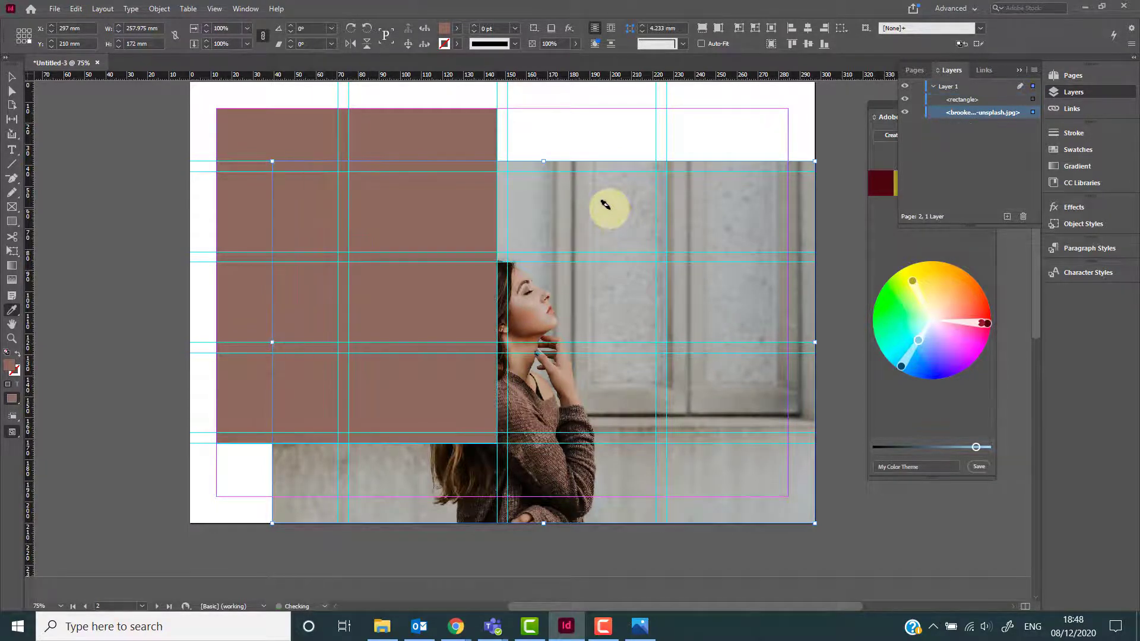
key(ctrl+])
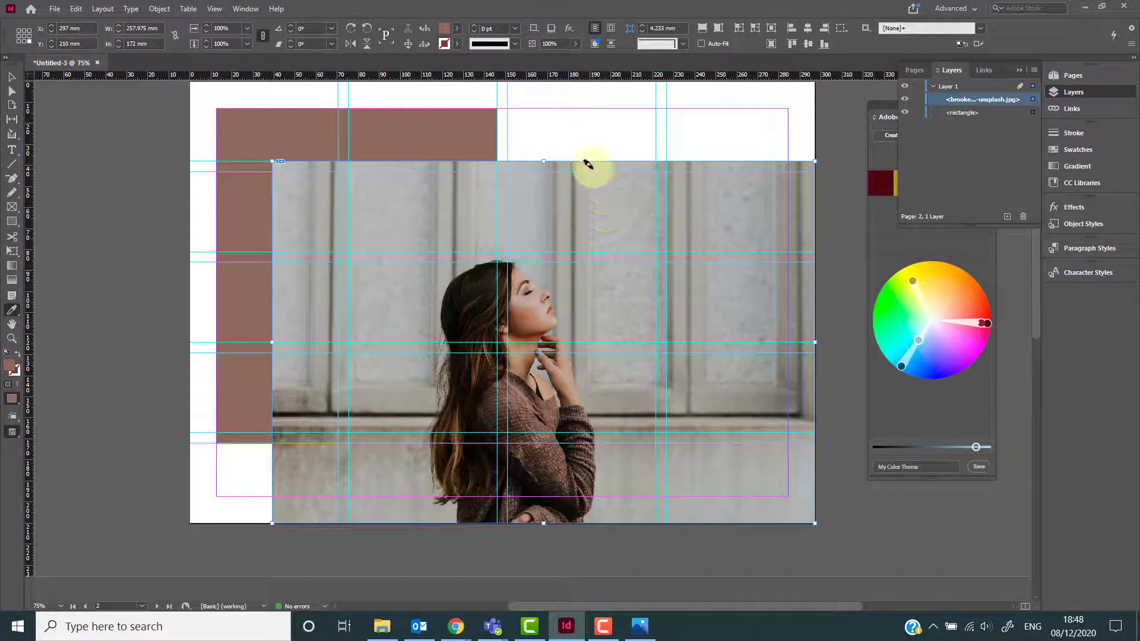
click(160, 9)
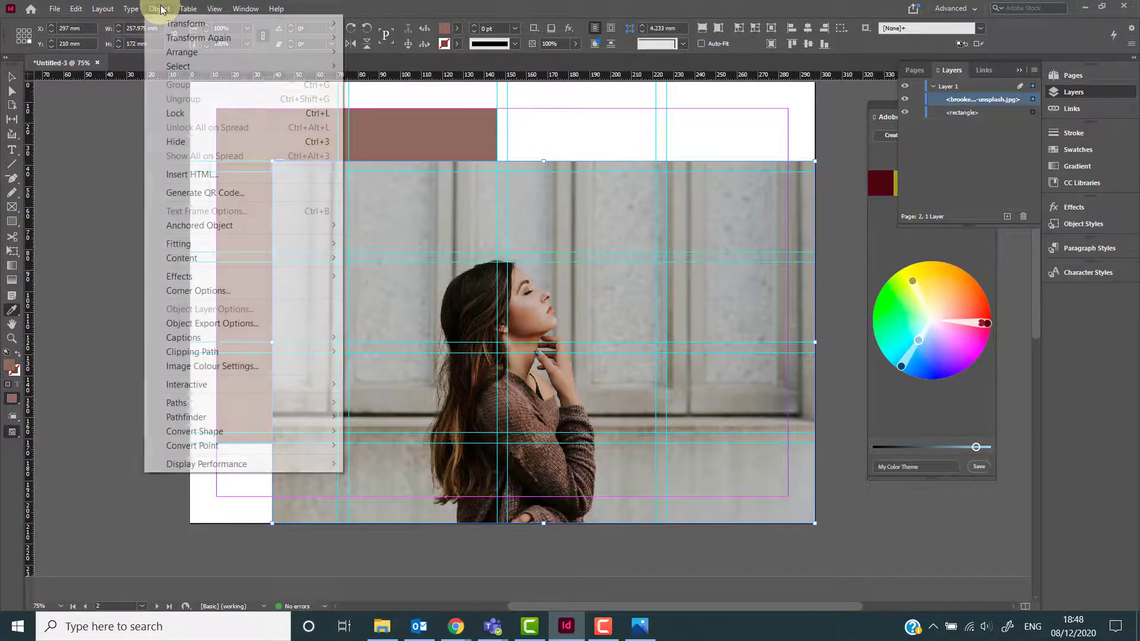
mouse_move(183, 54)
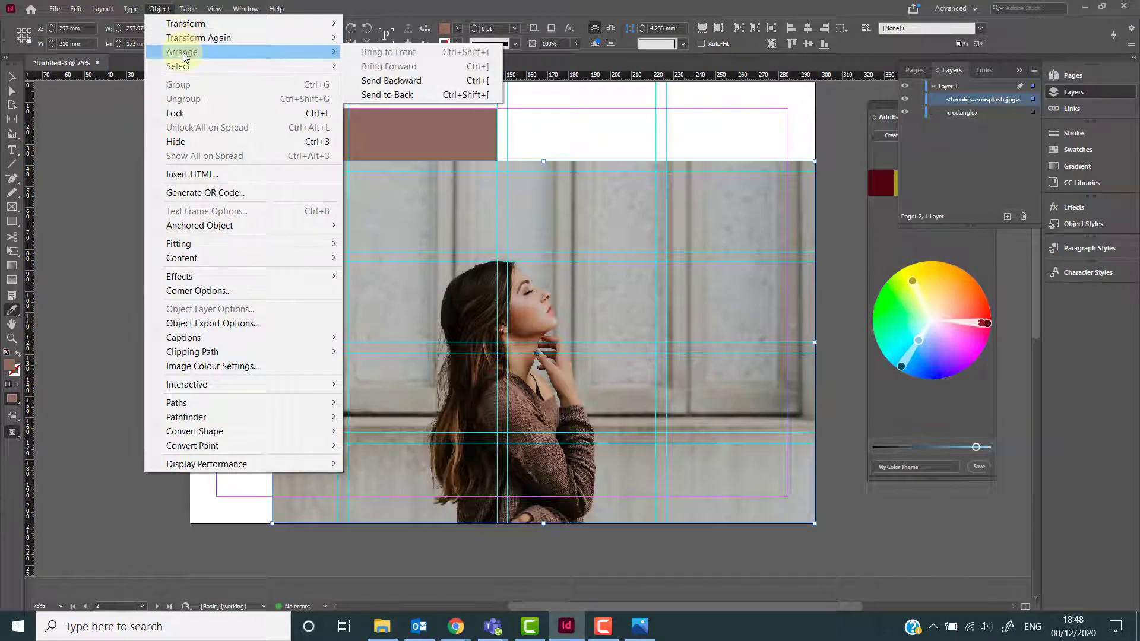
click(343, 4)
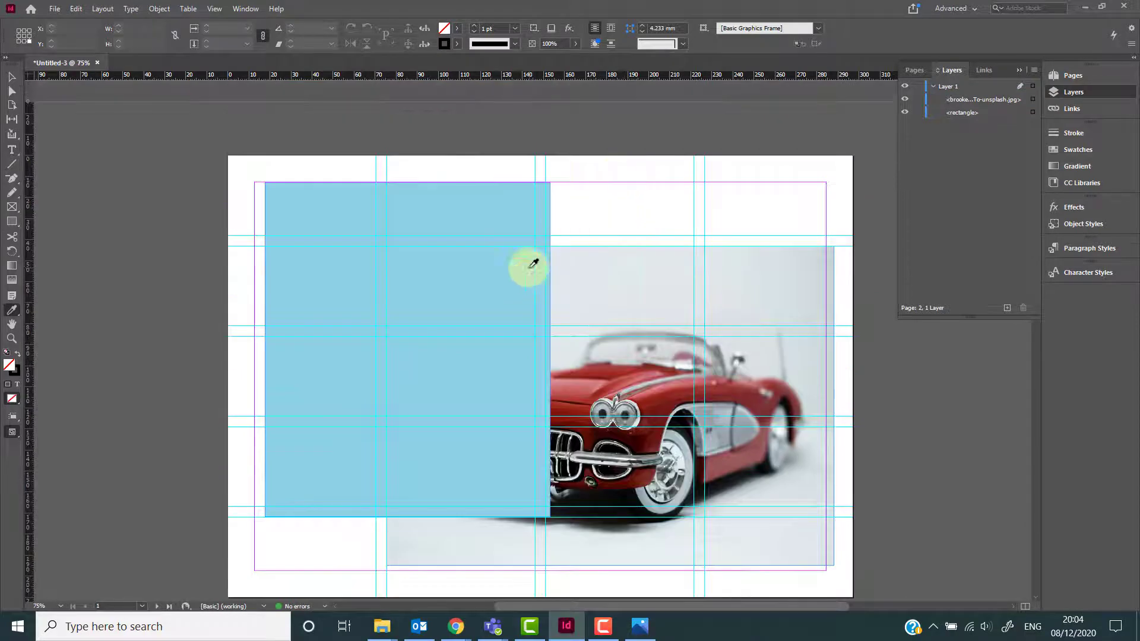
On page 1, stretch the light blue rectangle to cover the whole page and bleed, about 332 × 228 mm.
key(v)
click(422, 416)
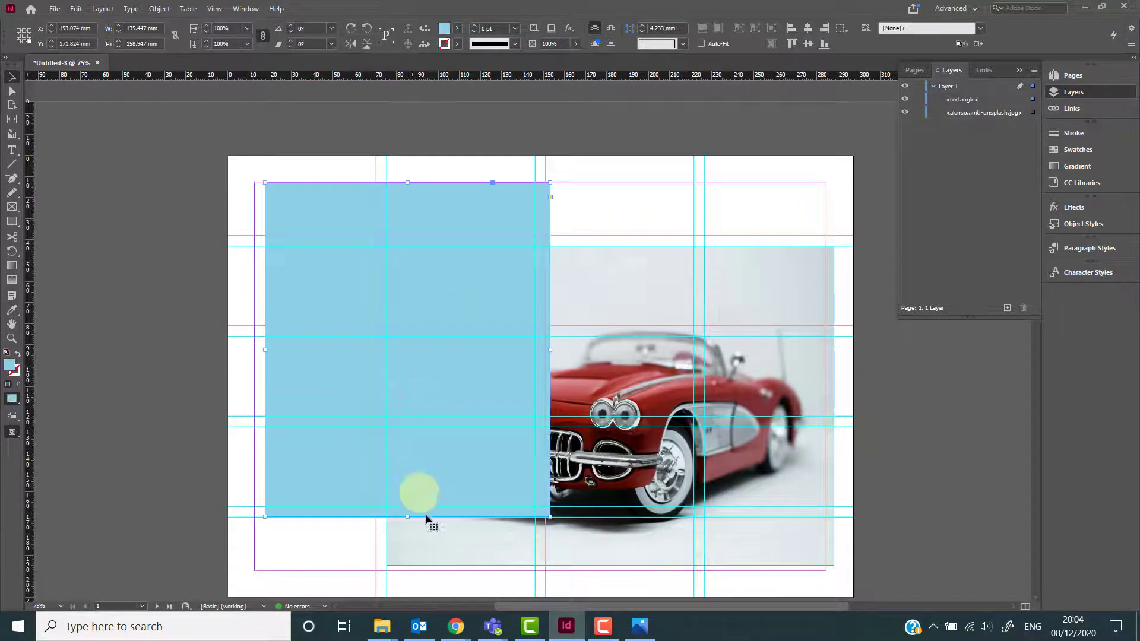
drag(408, 517, 408, 620)
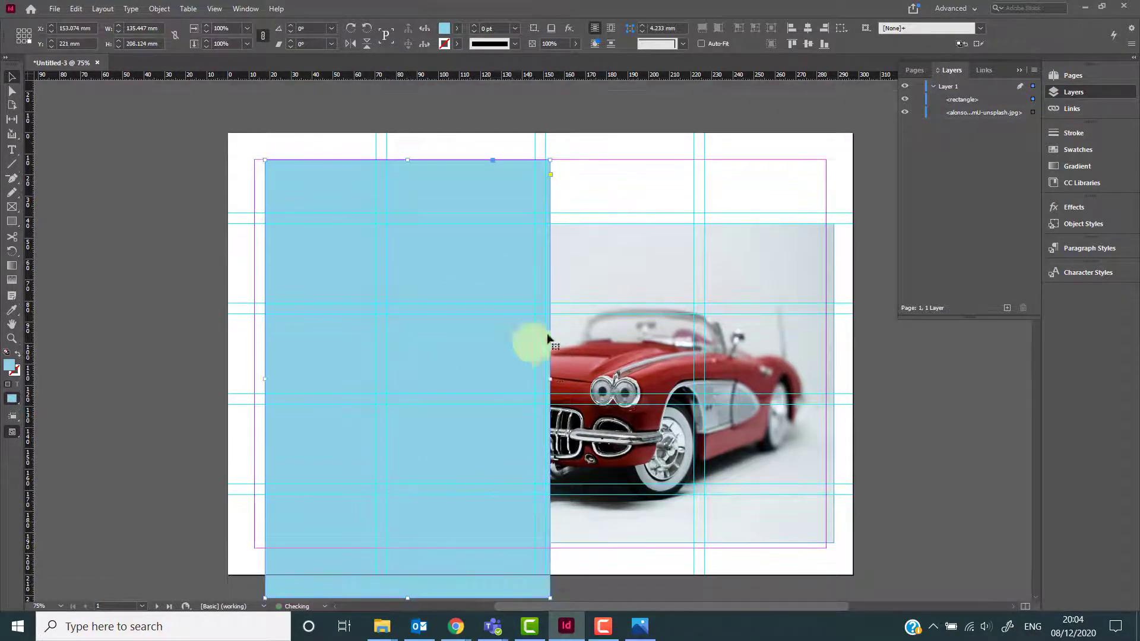
drag(549, 374, 864, 375)
drag(265, 379, 166, 379)
drag(515, 161, 522, 118)
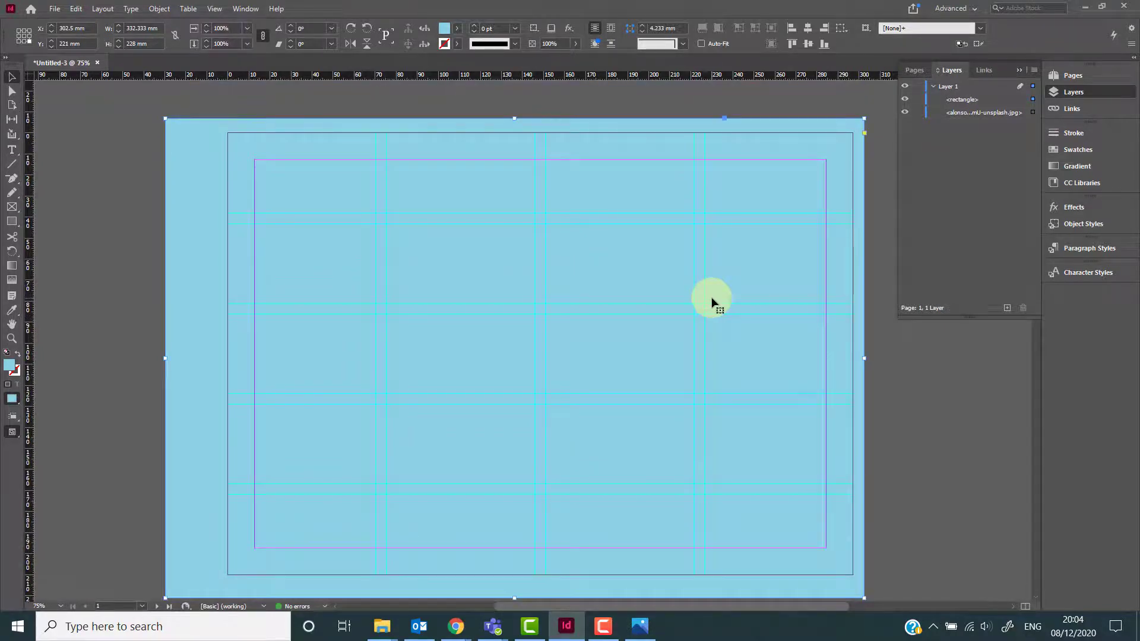
Draw a magenta rectangle about 114 × 98 mm and a yellow rectangle about 121 × 92 mm on the page.
key(m)
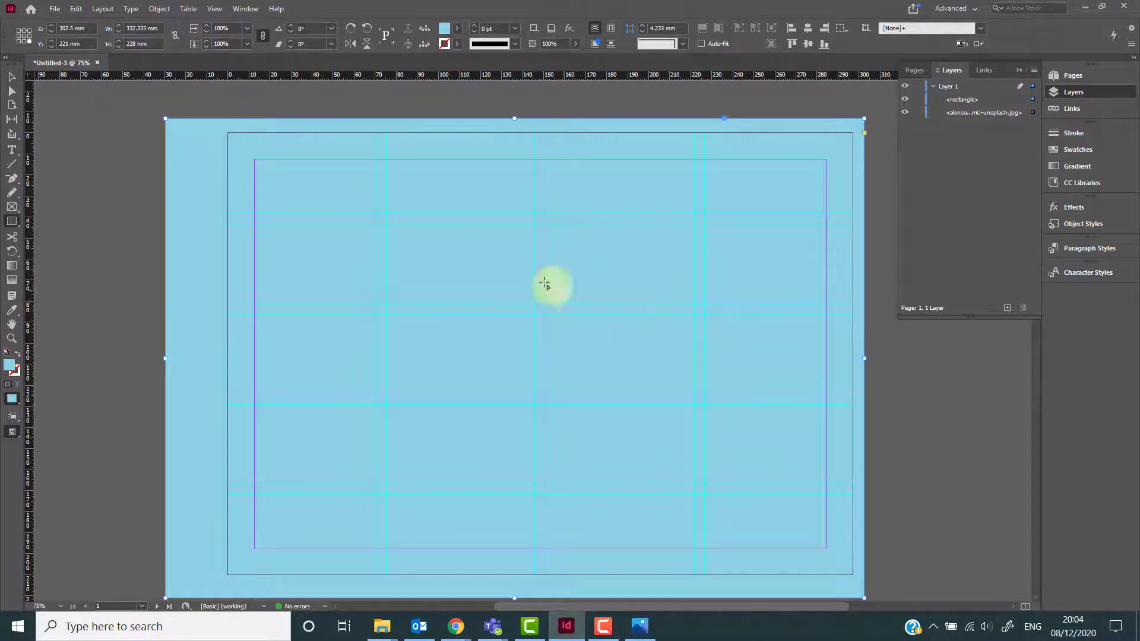
drag(428, 260, 667, 465)
click(944, 232)
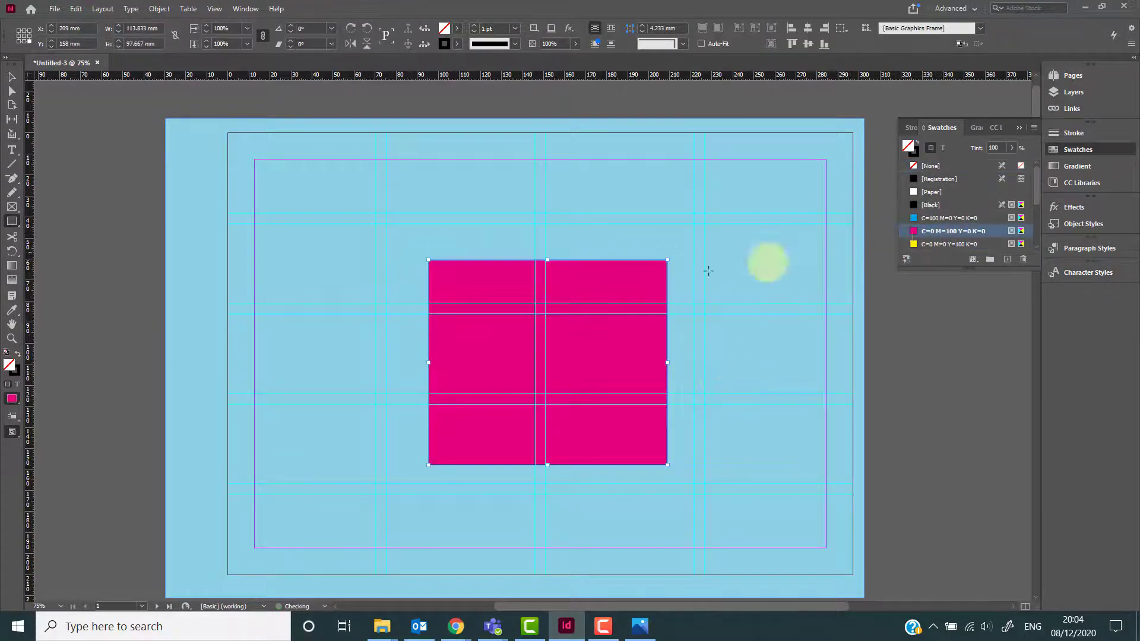
drag(280, 220, 535, 415)
click(945, 245)
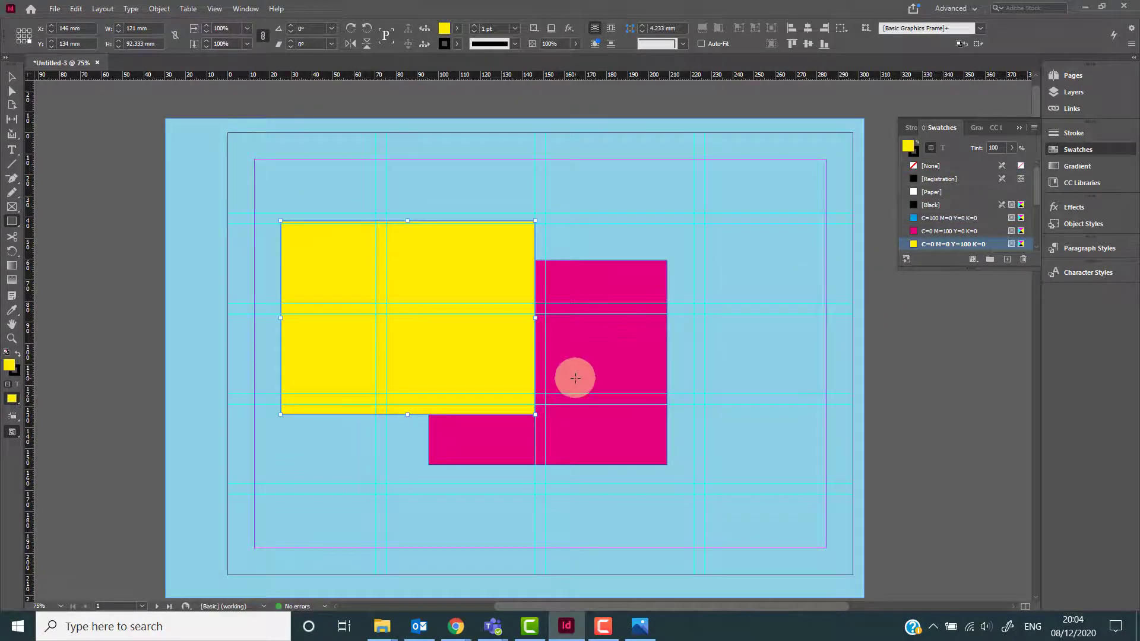
Duplicate the yellow and magenta rectangles several times and scatter the copies across the page.
alt+drag(620, 399, 752, 483)
mouse_move(476, 390)
mouse_down()
mouse_move(387, 458)
mouse_move(458, 381)
mouse_up()
alt+drag(459, 302, 533, 227)
alt+drag(567, 442, 744, 414)
mouse_move(585, 533)
alt+mouse_down()
mouse_move(440, 585)
mouse_move(573, 599)
mouse_move(561, 605)
mouse_move(576, 527)
alt+mouse_up()
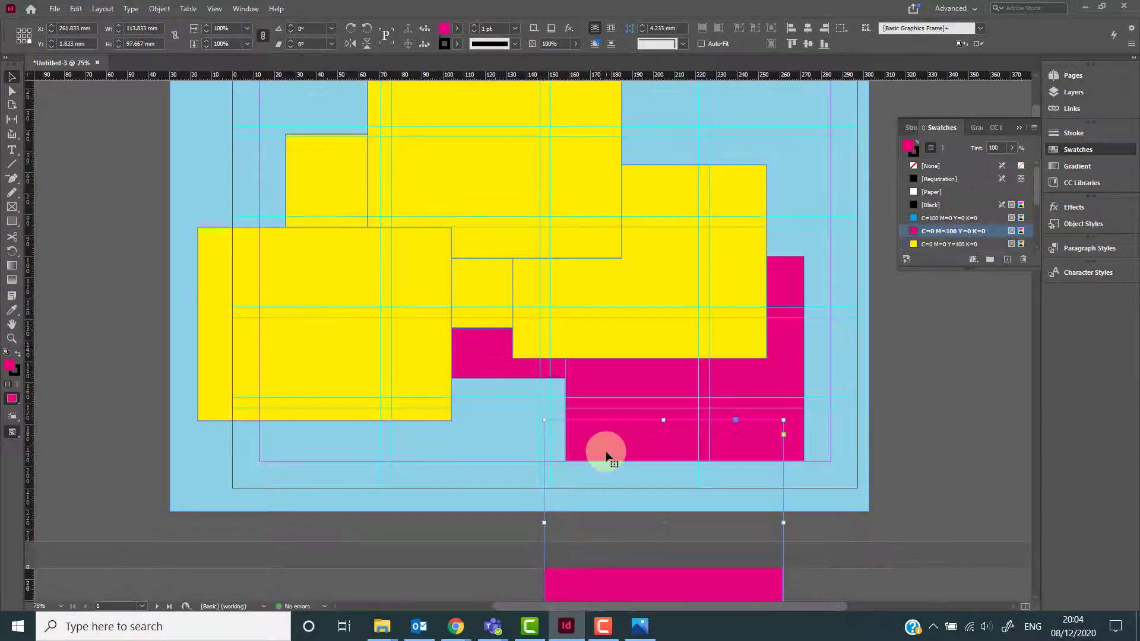
drag(566, 446, 428, 437)
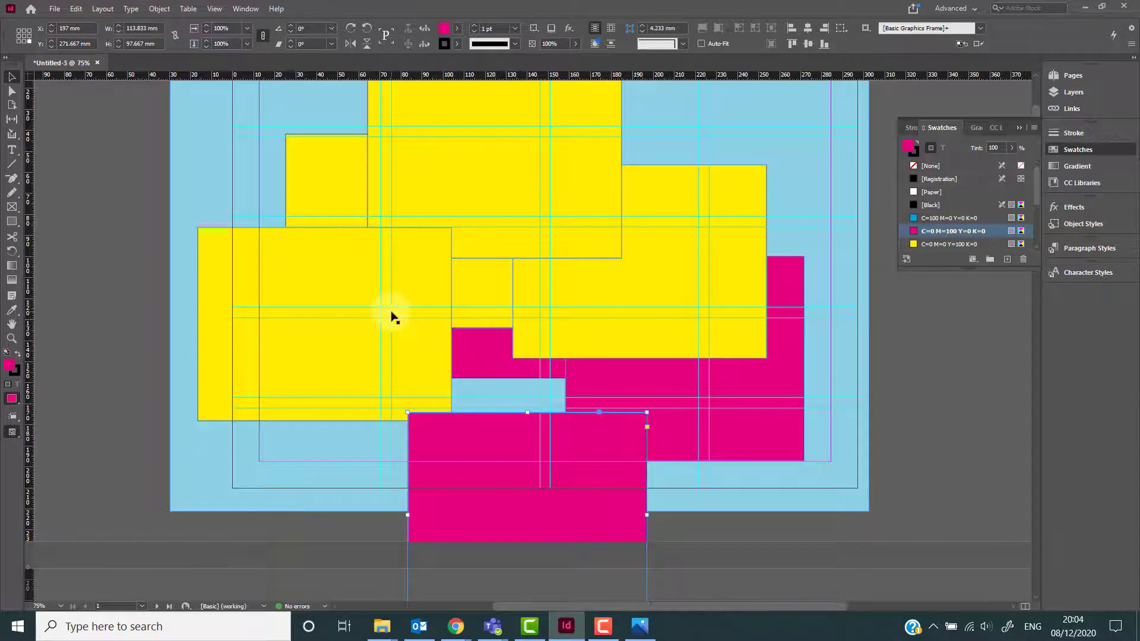
drag(389, 298, 474, 429)
scroll(549, 404, up, 1)
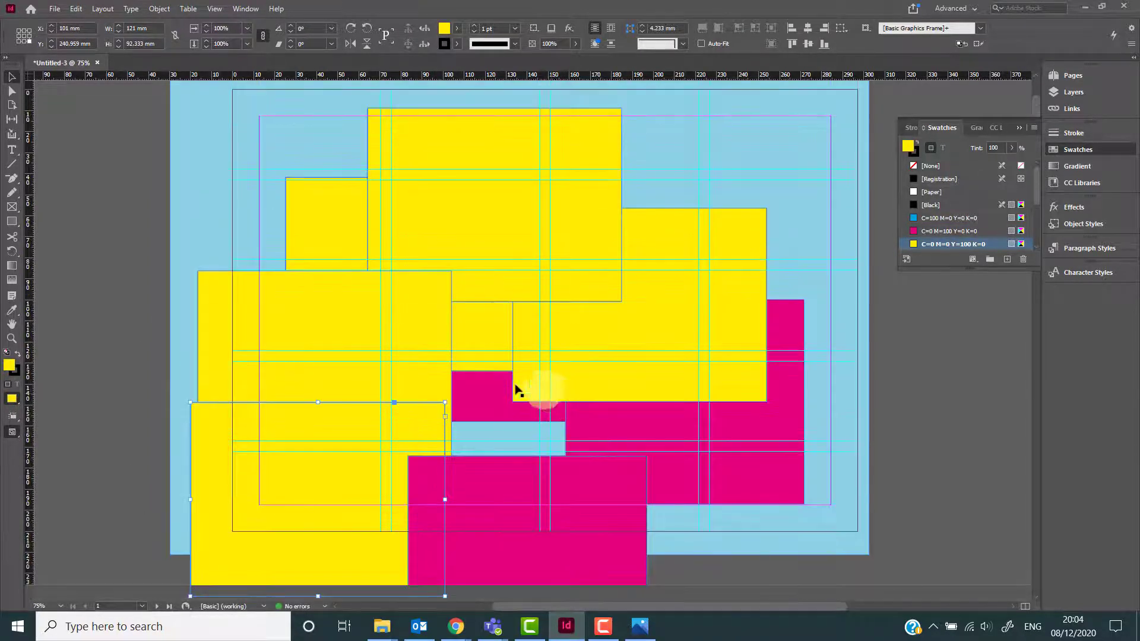
drag(425, 361, 381, 243)
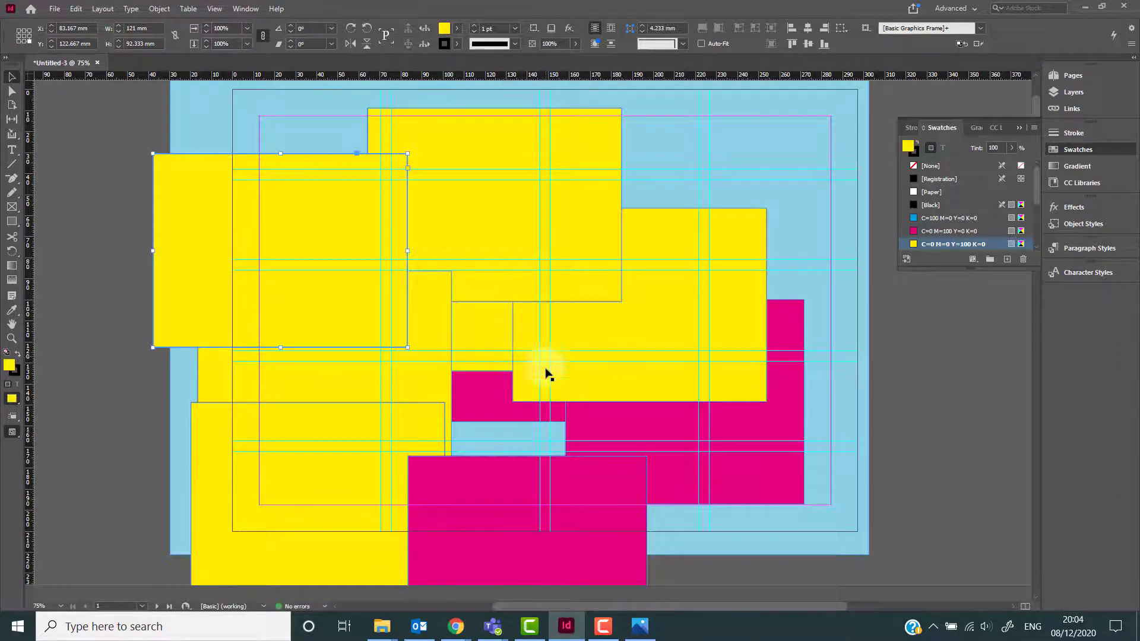
drag(604, 350, 586, 458)
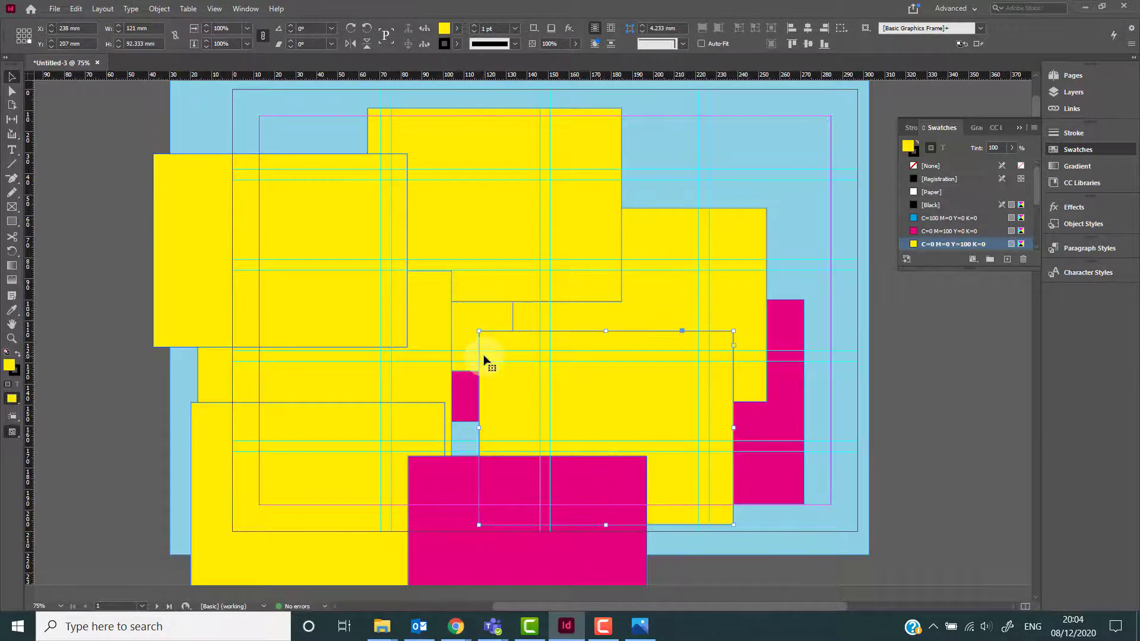
Move several of the yellow and magenta rectangles to new positions on page 1.
drag(359, 294, 554, 278)
drag(631, 322, 728, 245)
drag(687, 376, 760, 457)
drag(483, 399, 375, 505)
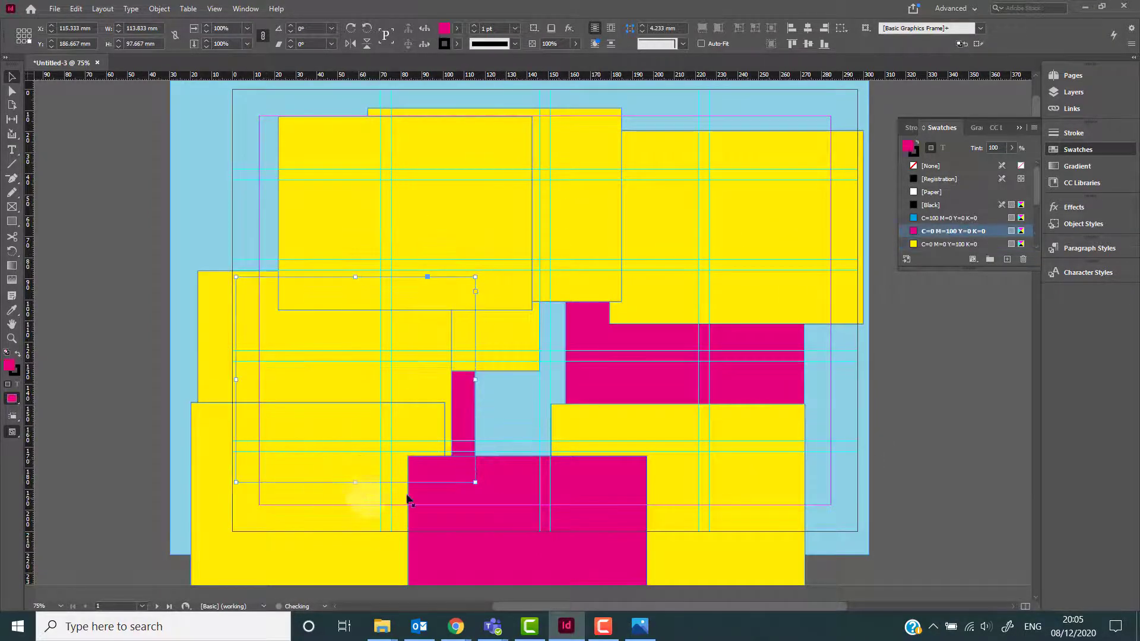
drag(518, 426, 404, 337)
drag(533, 410, 652, 447)
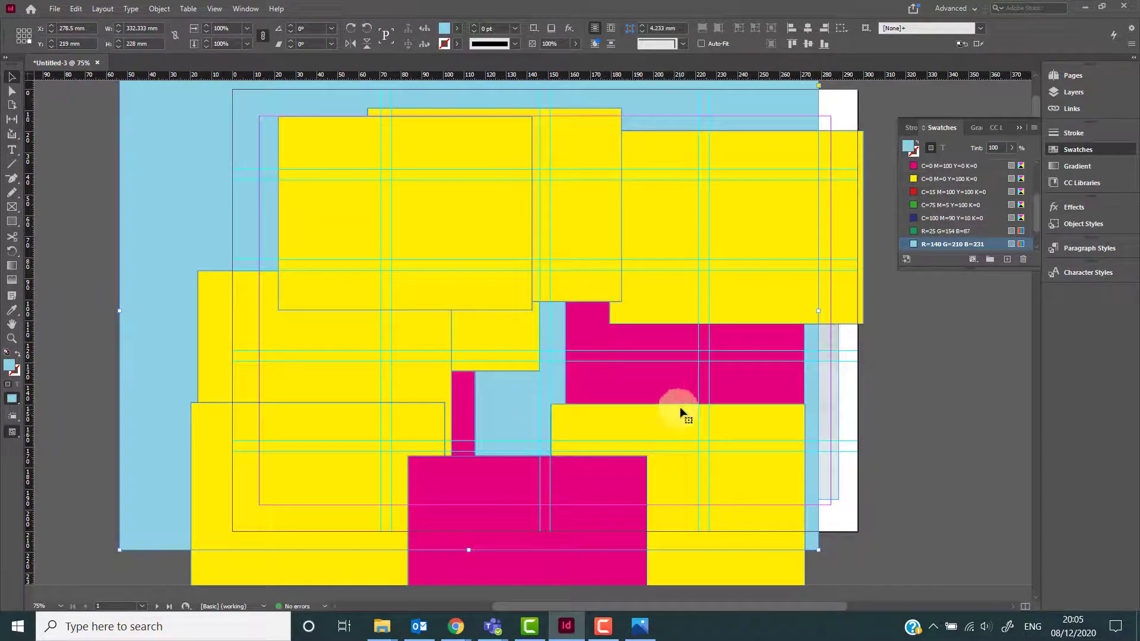
Realign the light blue background rectangle over the page and lock it.
click(1061, 93)
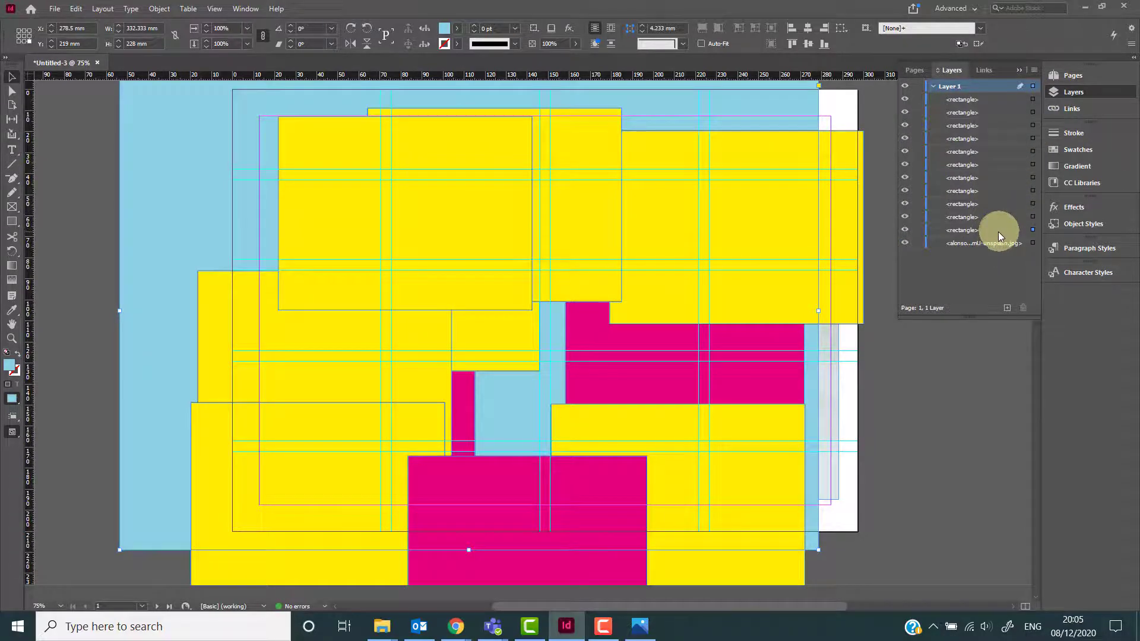
drag(738, 110, 794, 135)
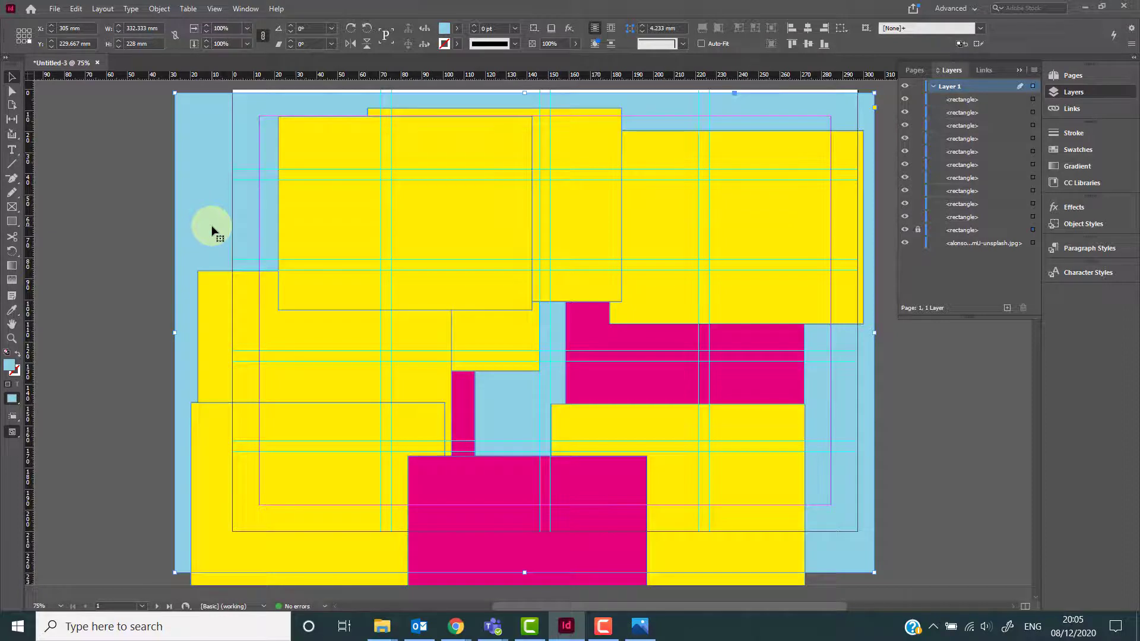
key(ctrl+l)
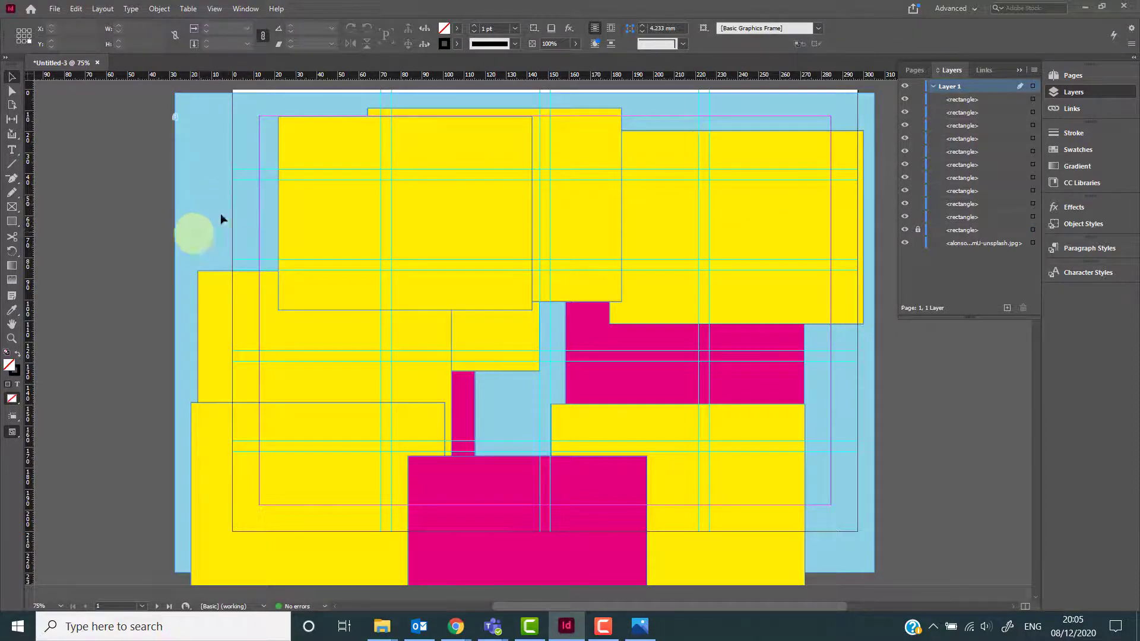
Try to select the objects behind the locked background, then unlock all objects on the spread.
click(215, 197)
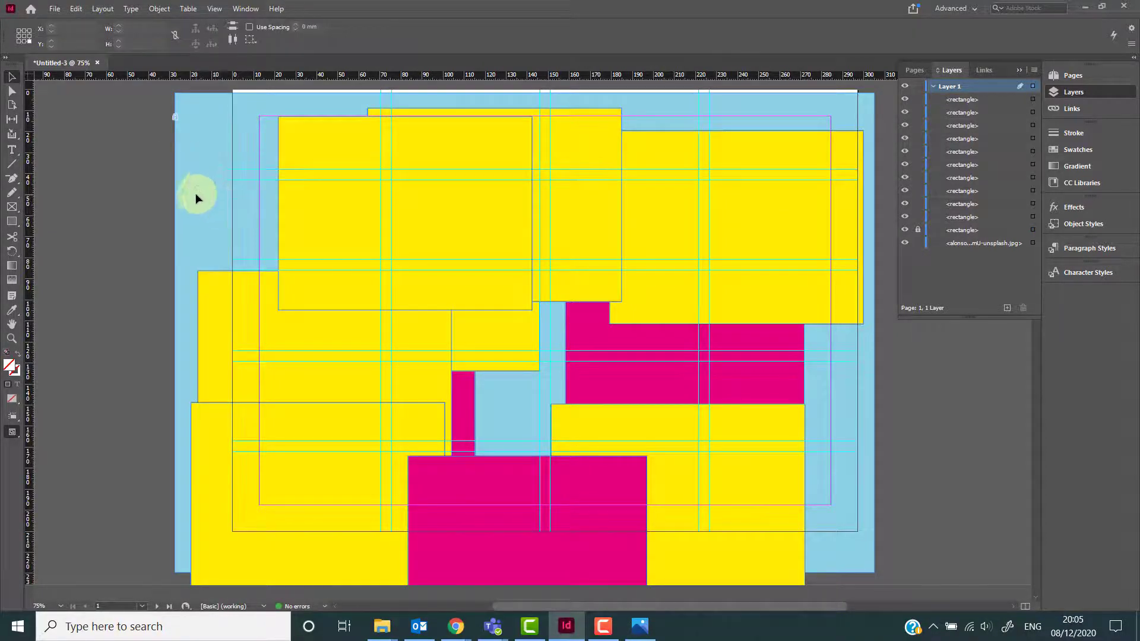
drag(258, 210, 135, 232)
drag(478, 392, 107, 389)
drag(109, 274, 187, 373)
drag(331, 374, 591, 326)
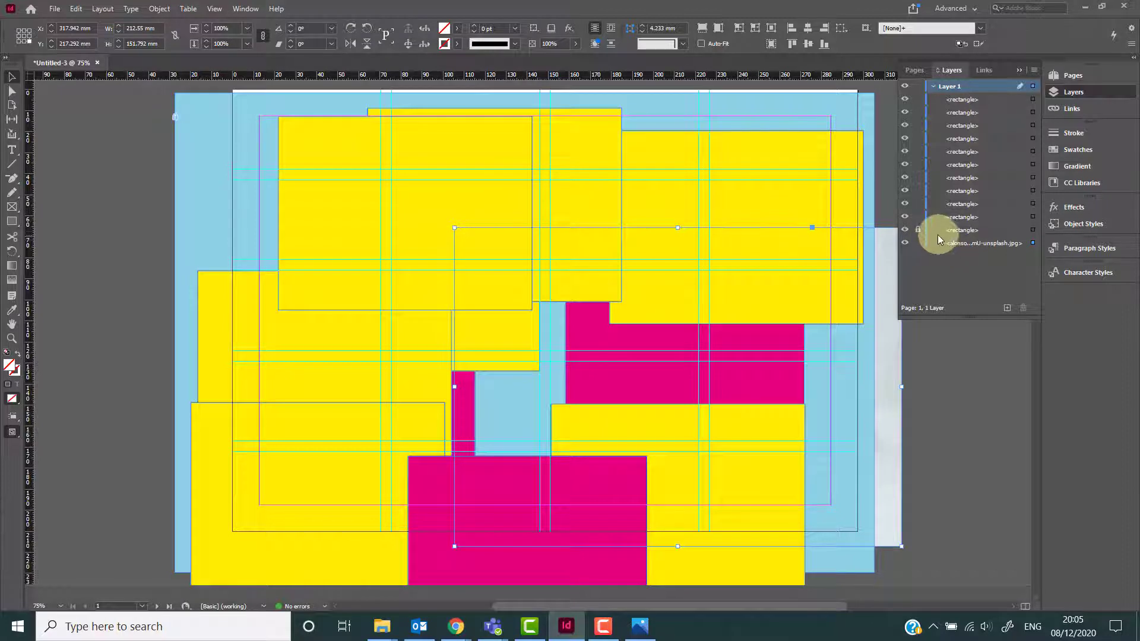
click(918, 230)
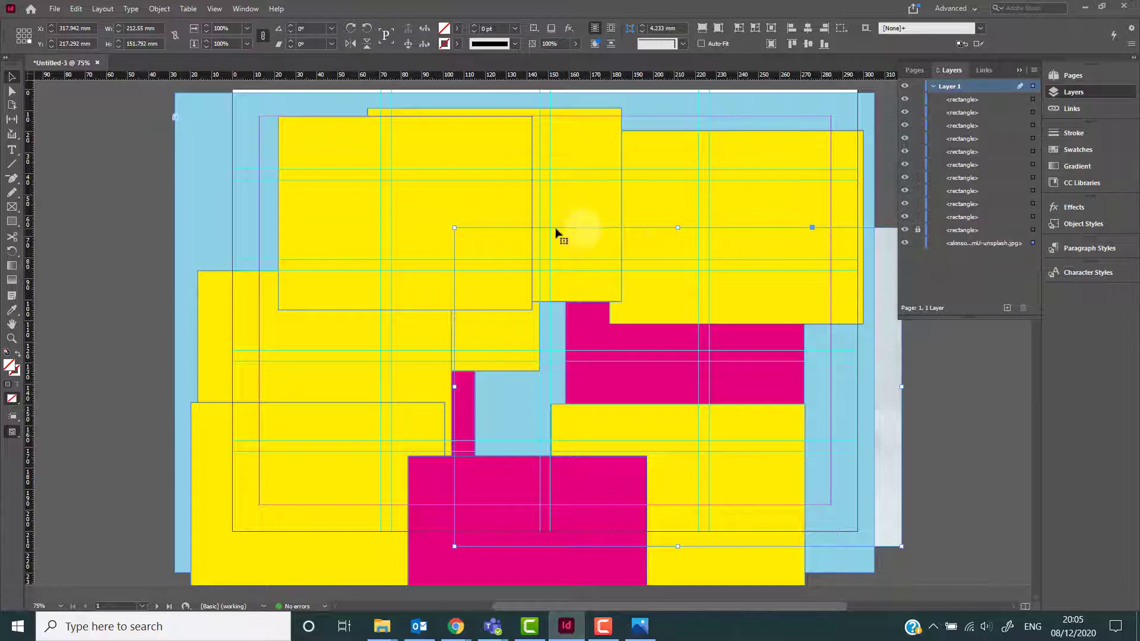
click(206, 217)
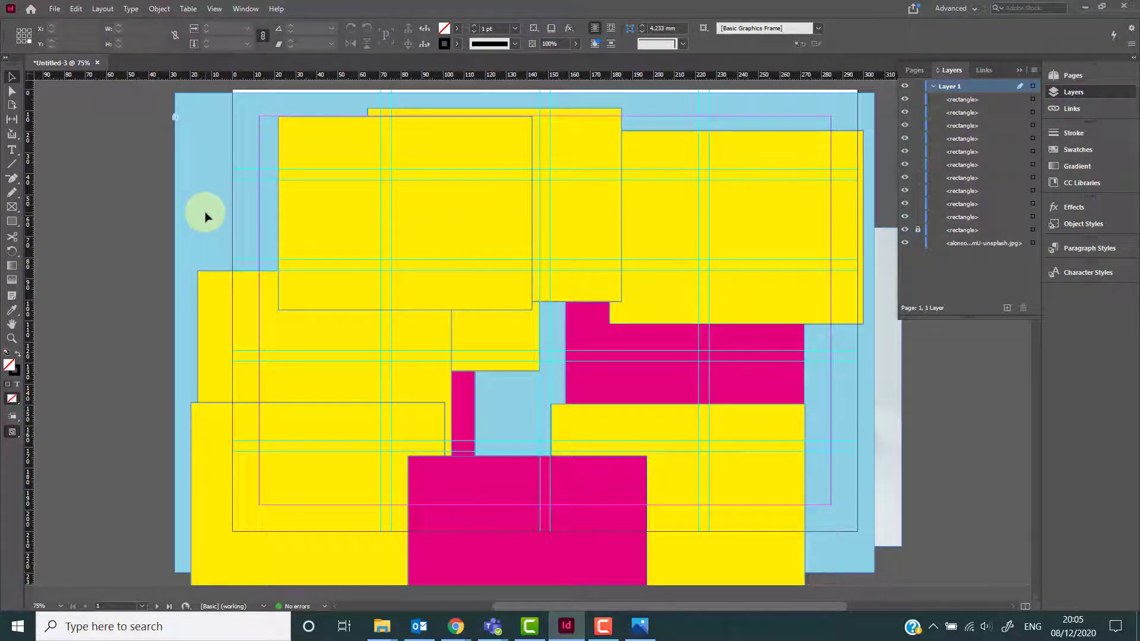
key(ctrl+alt+2)
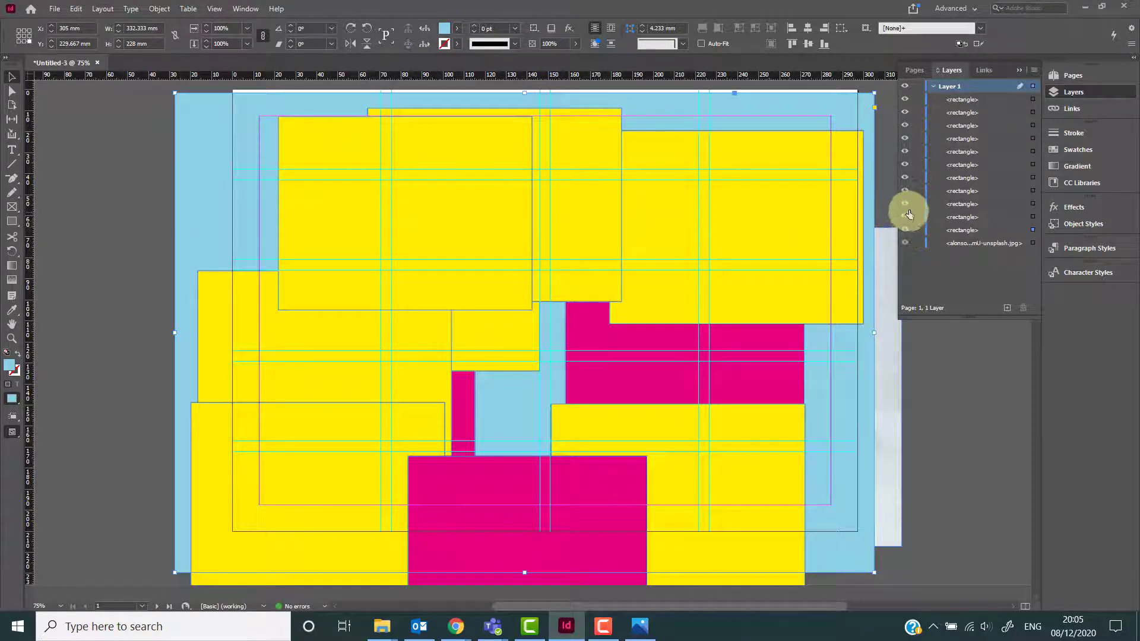
Toggle the visibility of the background and magenta rectangles on and off in the Layers panel.
click(906, 231)
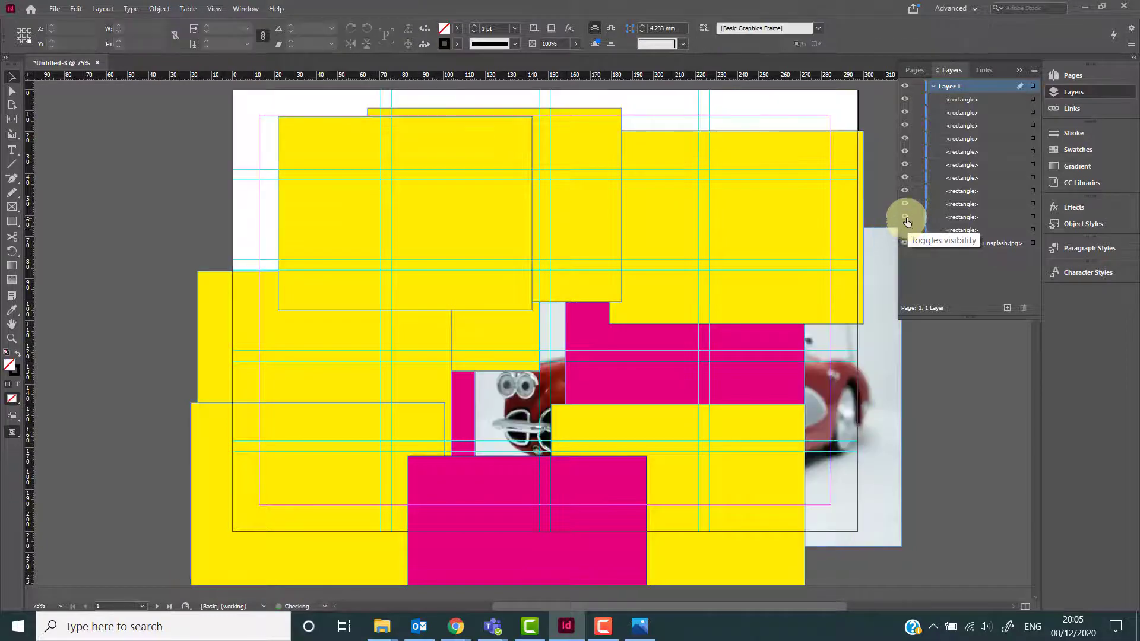
click(906, 205)
click(906, 210)
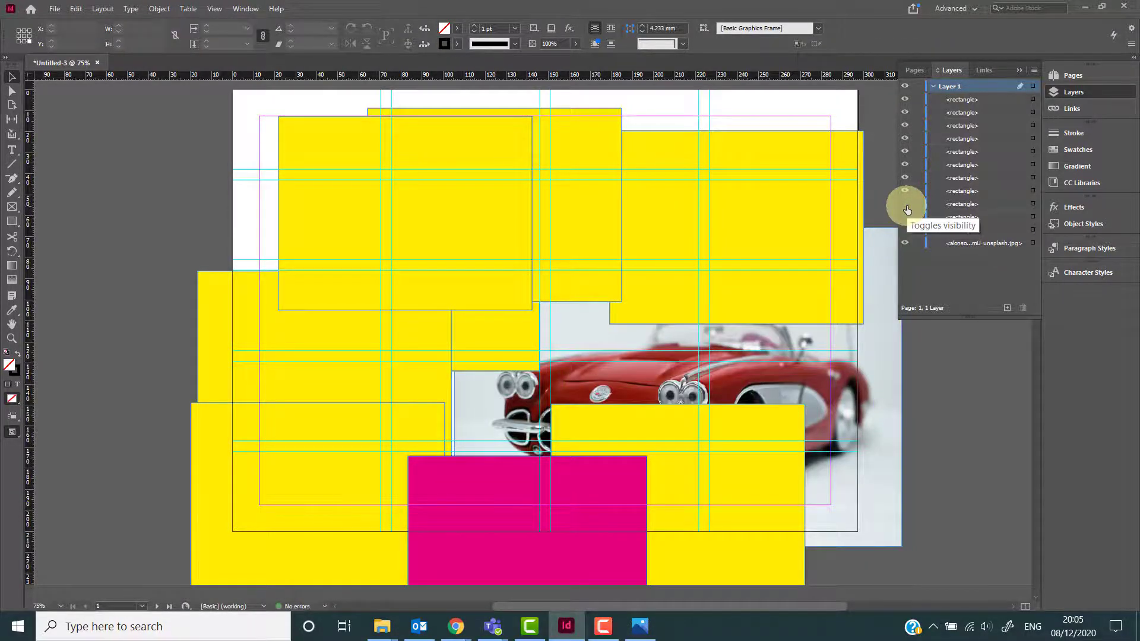
click(906, 205)
click(906, 218)
click(906, 231)
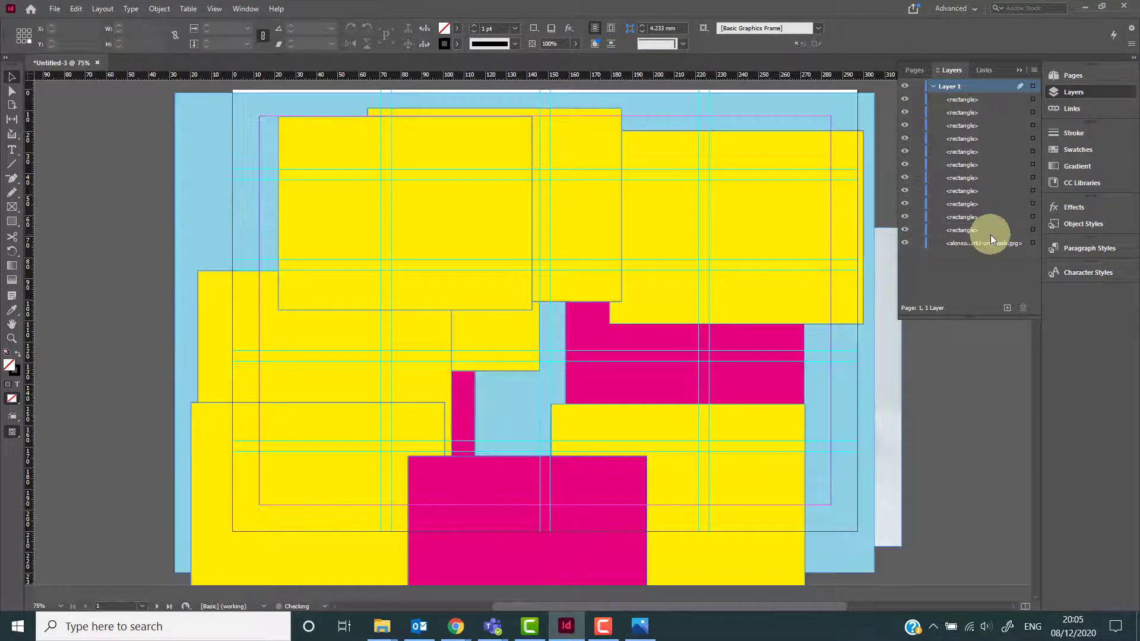
Undo the recent rectangle moves, locking and visibility changes.
key(ctrl+z)
key(ctrl+z)
key(ctrl+z)
key(ctrl+z)
key(ctrl+z)
key(ctrl+z)
key(ctrl+z)
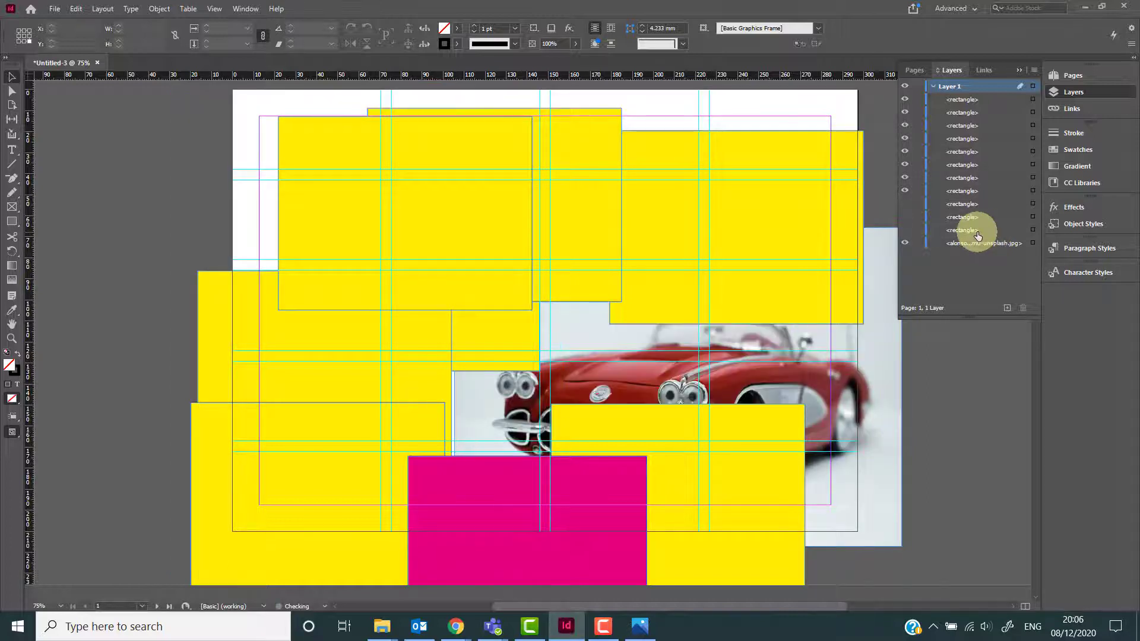
key(ctrl+z)
key(ctrl+z)
key(ctrl+z)
key(ctrl+z)
key(ctrl+z)
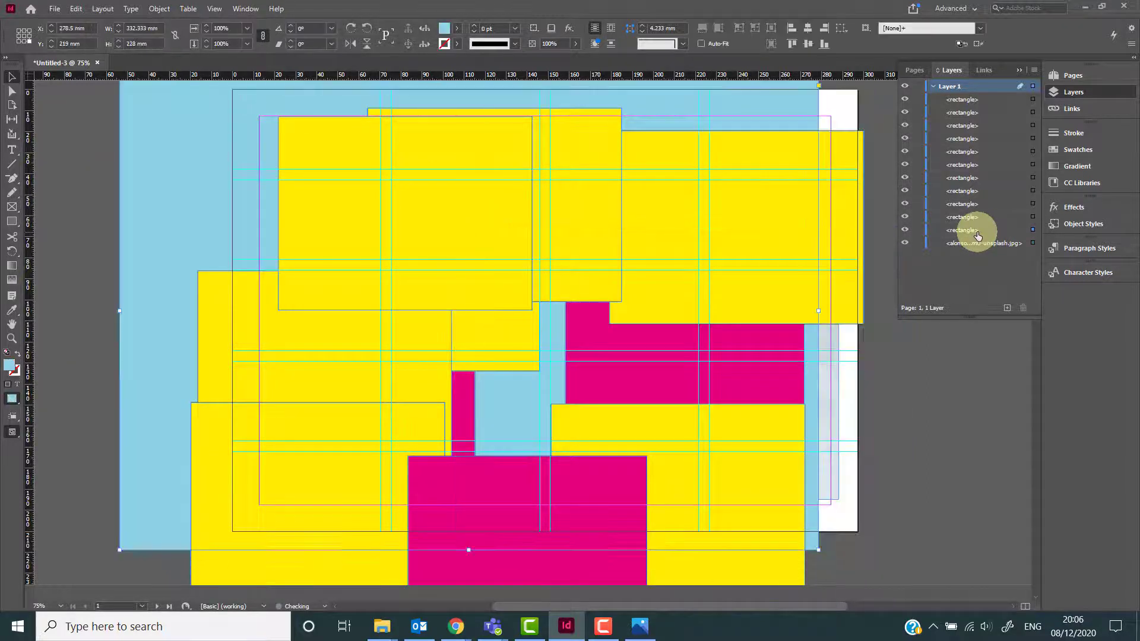
key(ctrl+z)
key(ctrl+z)
key(ctrl+z)
key(ctrl+z)
key(ctrl+z)
key(ctrl+z)
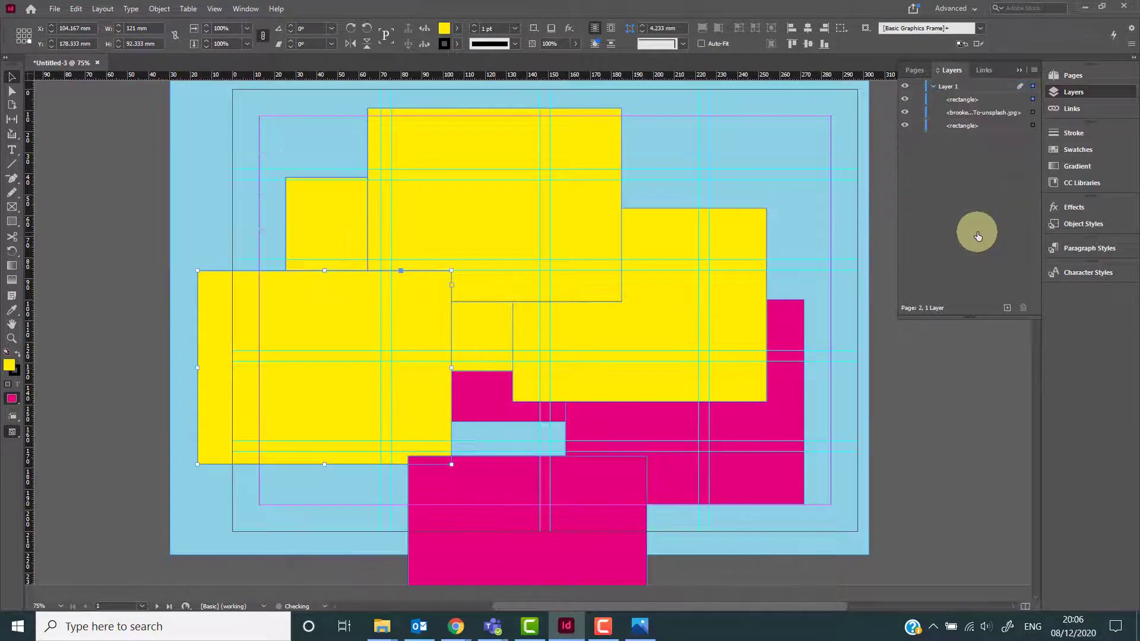
key(ctrl+z)
key(ctrl+z)
key(ctrl+z)
key(ctrl+z)
key(ctrl+z)
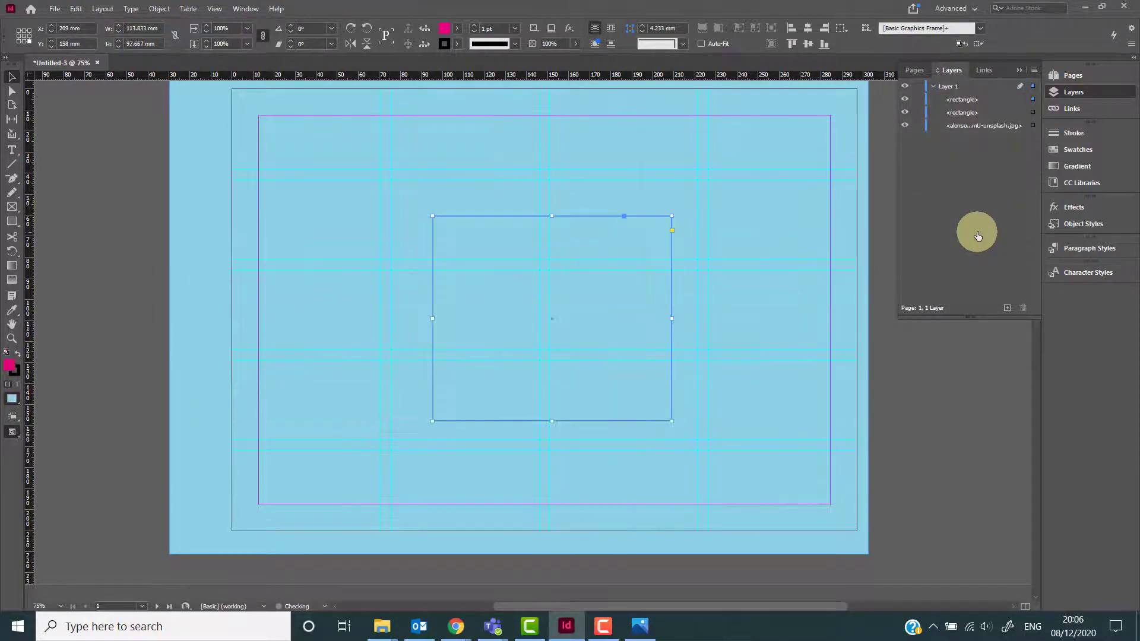
key(ctrl+z)
key(ctrl+z)
key(ctrl+z)
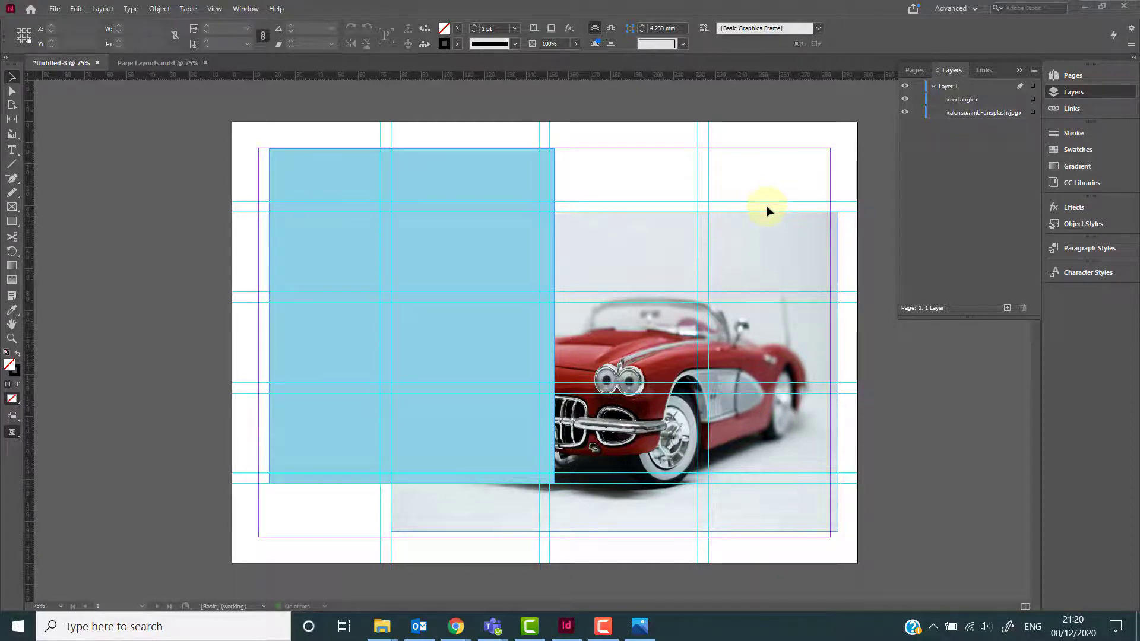
Flip the woman photo on page 2 horizontally.
click(771, 182)
scroll(770, 183, down, 6)
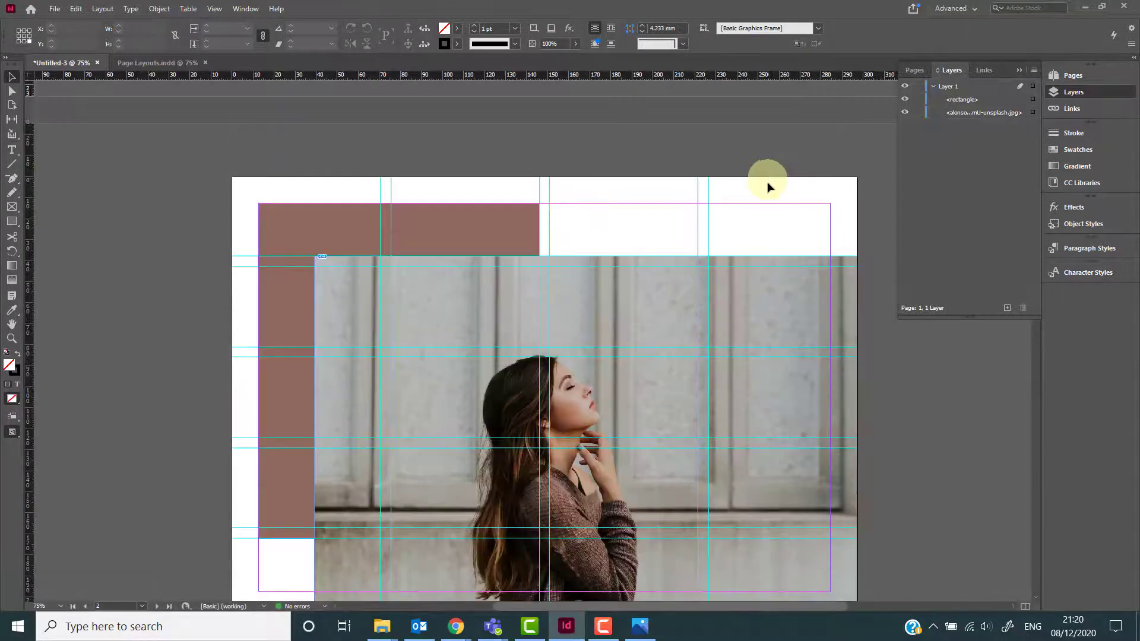
scroll(781, 231, up, 1)
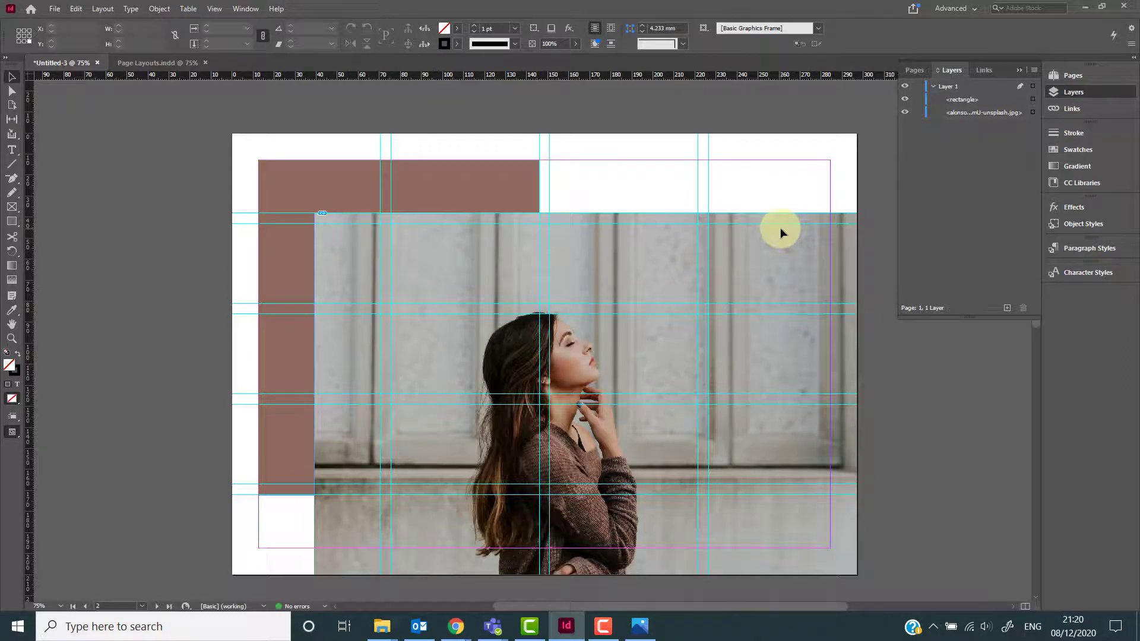
scroll(780, 231, down, 1)
scroll(780, 232, up, 1)
click(649, 273)
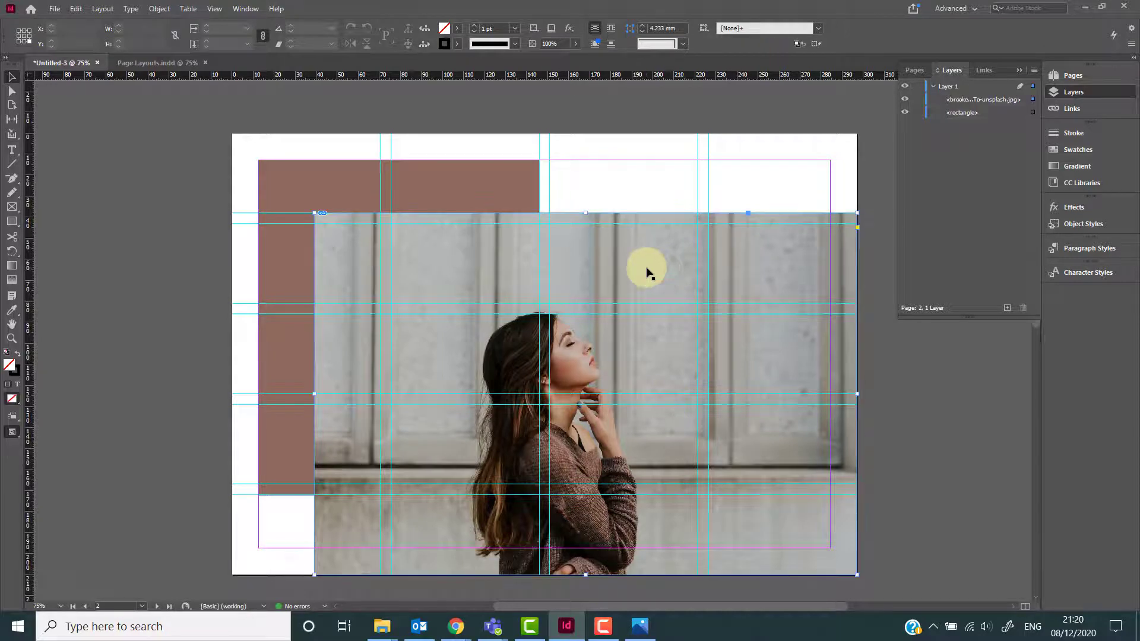
click(159, 9)
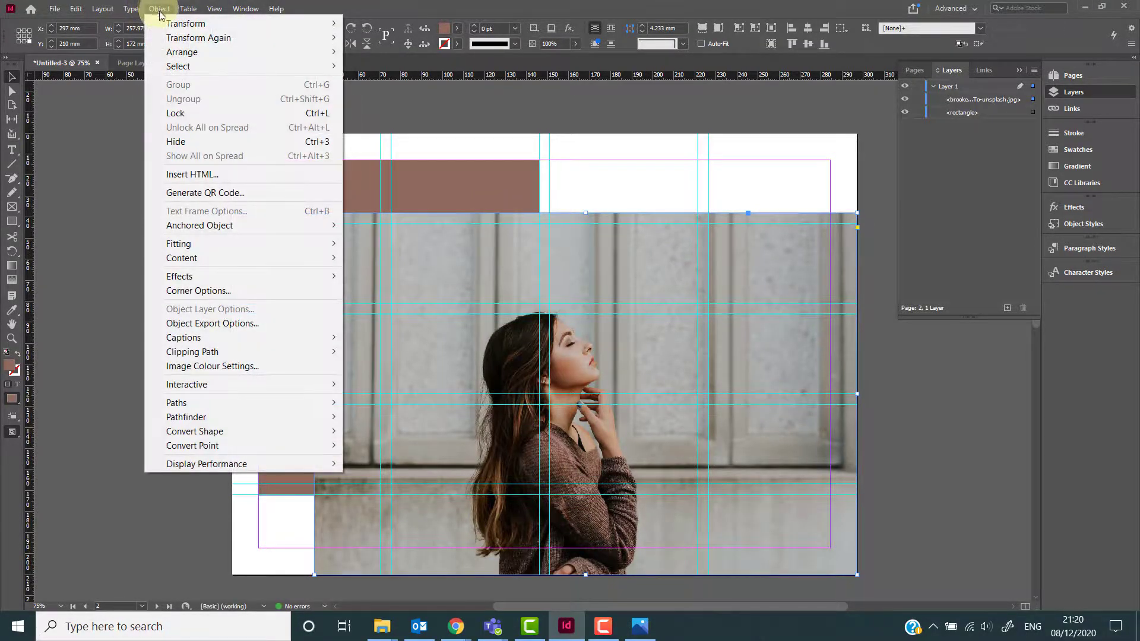
mouse_move(173, 23)
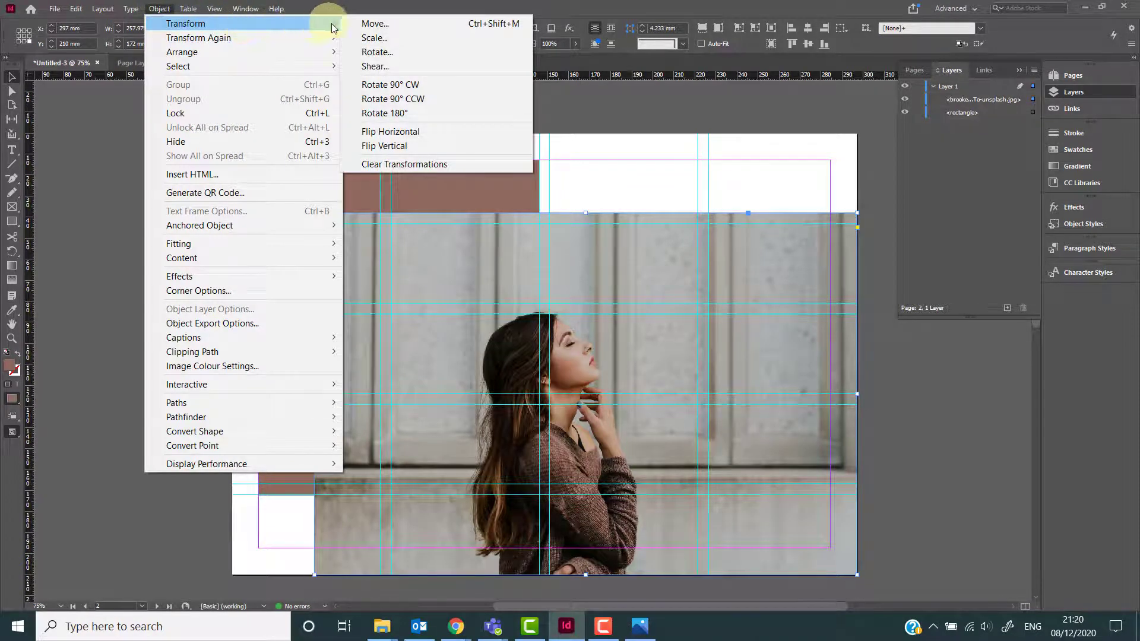
click(393, 131)
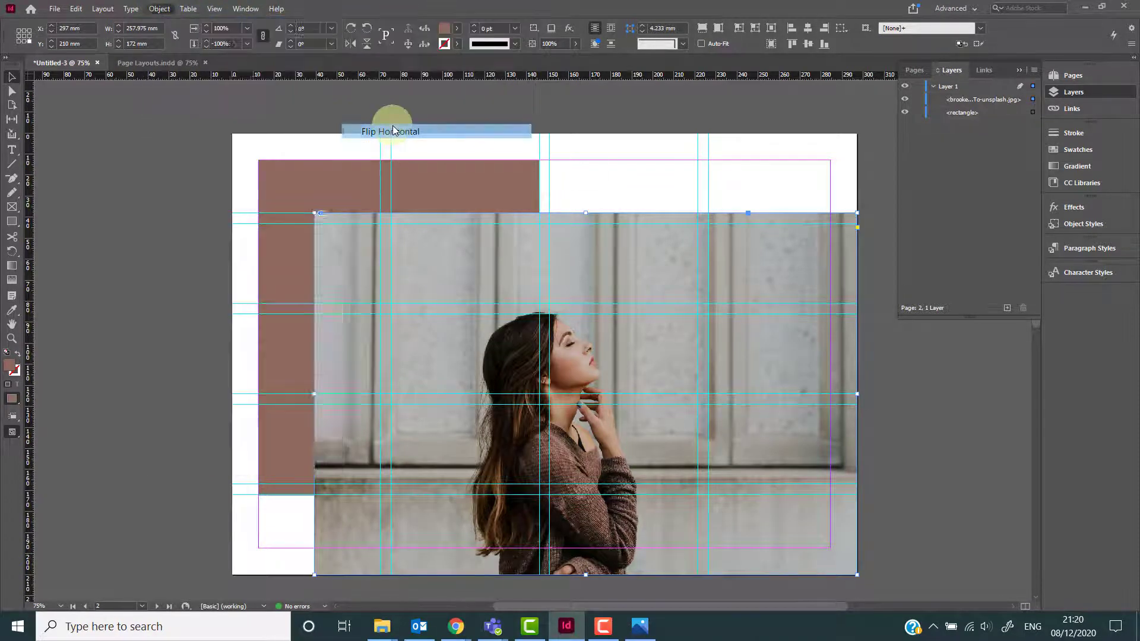
drag(919, 449, 470, 425)
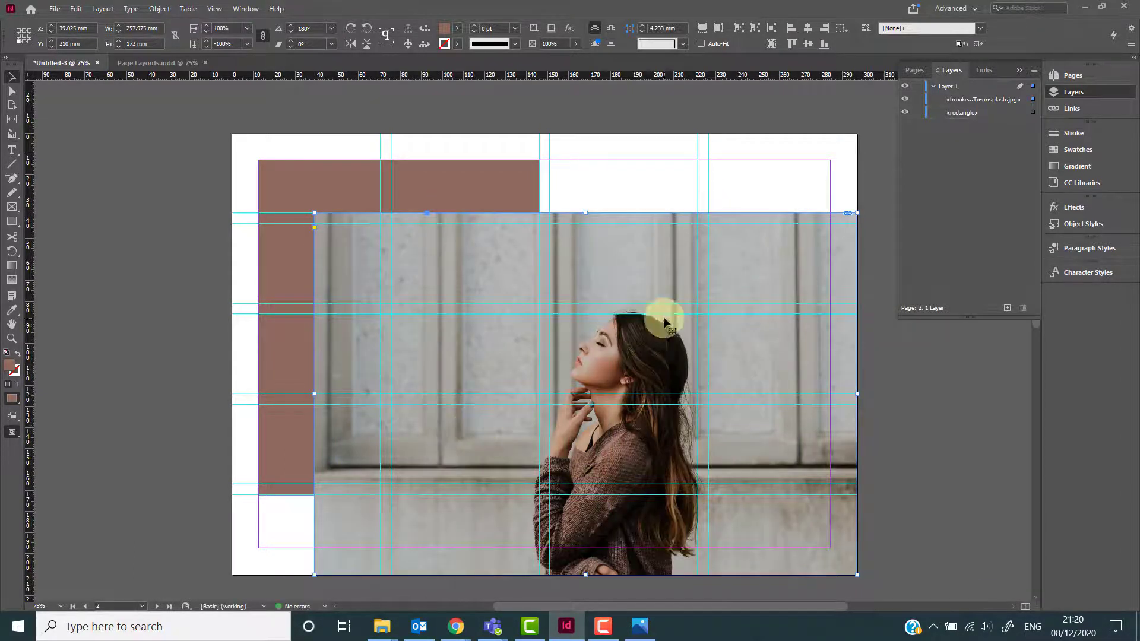
click(883, 371)
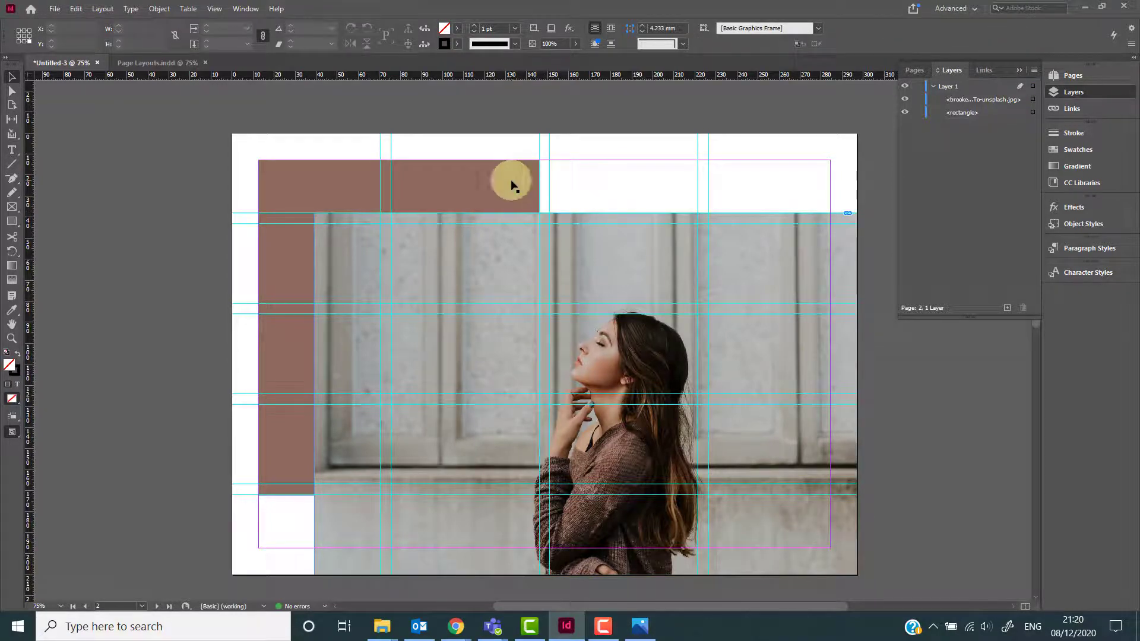
Recolour the brown rectangle with a colour sampled from the woman's sweater using the Eyedropper.
click(480, 186)
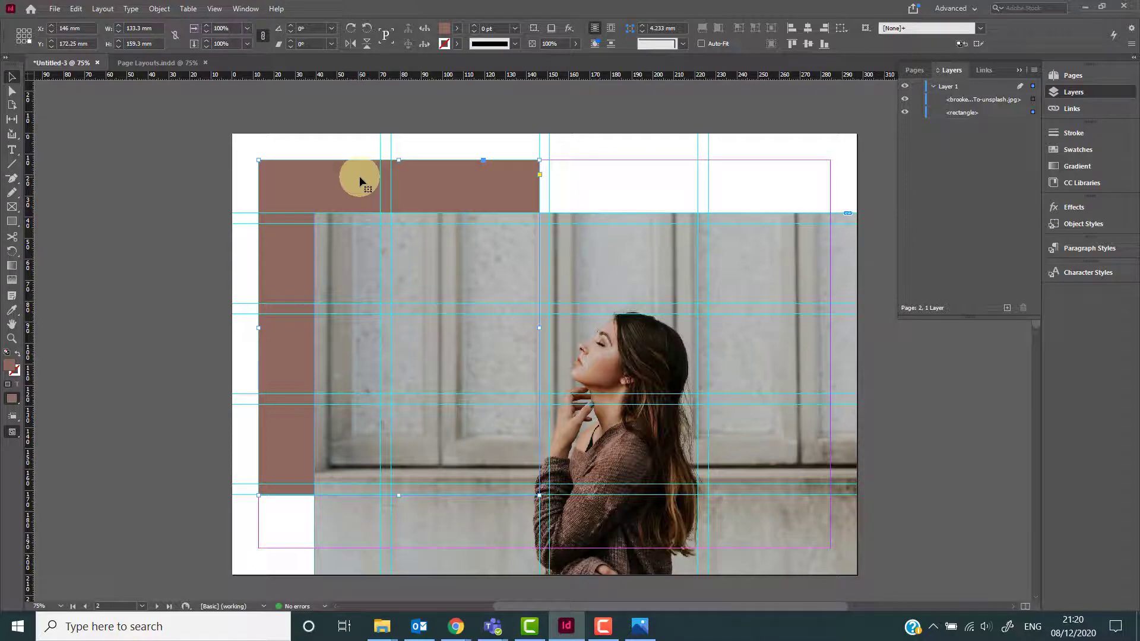
key(i)
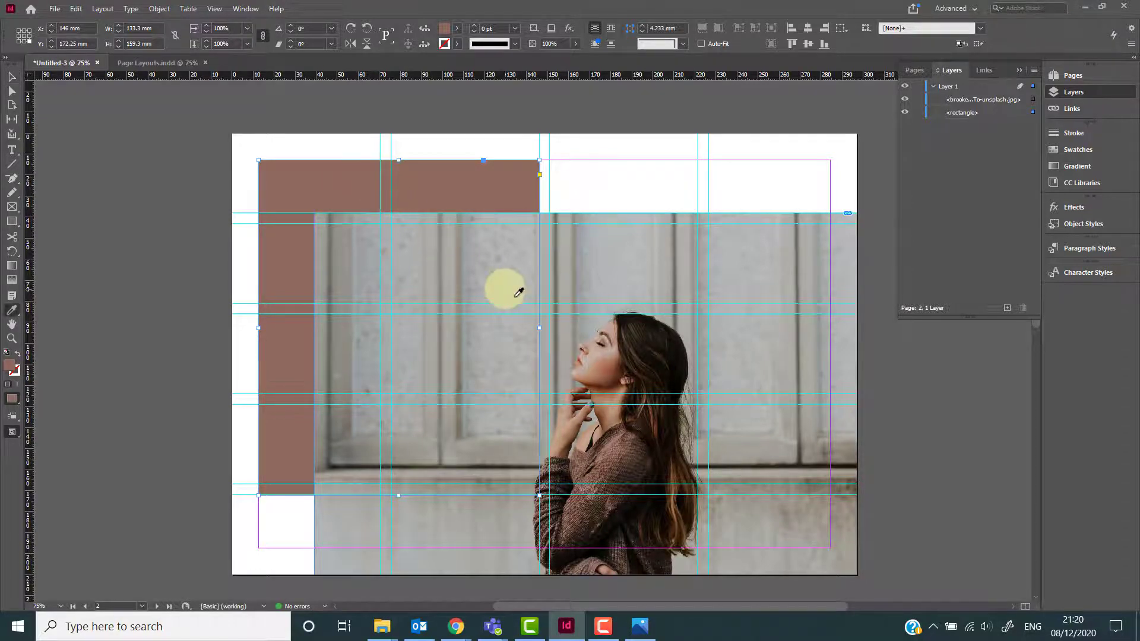
click(616, 448)
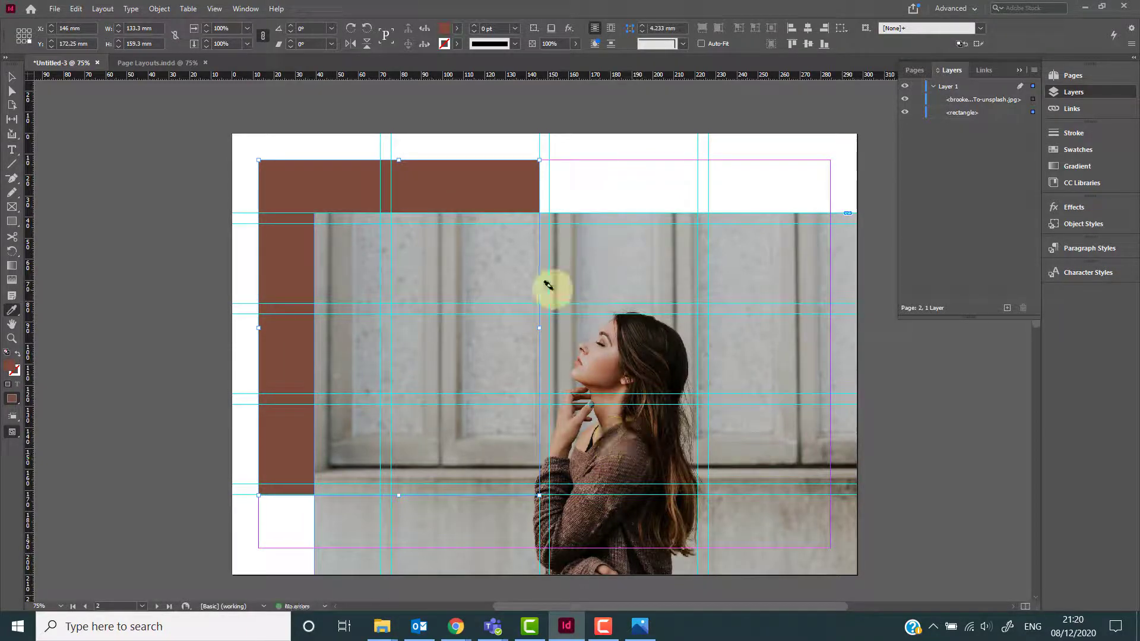
Trim the woman photo's left edge inward to the column guide.
key(v)
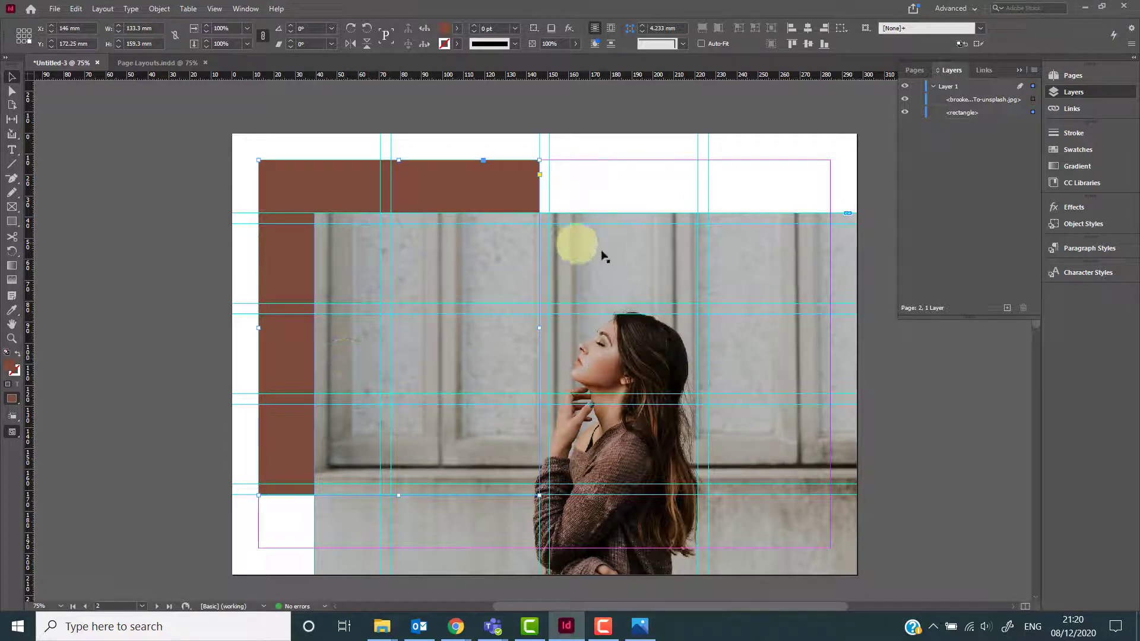
click(640, 256)
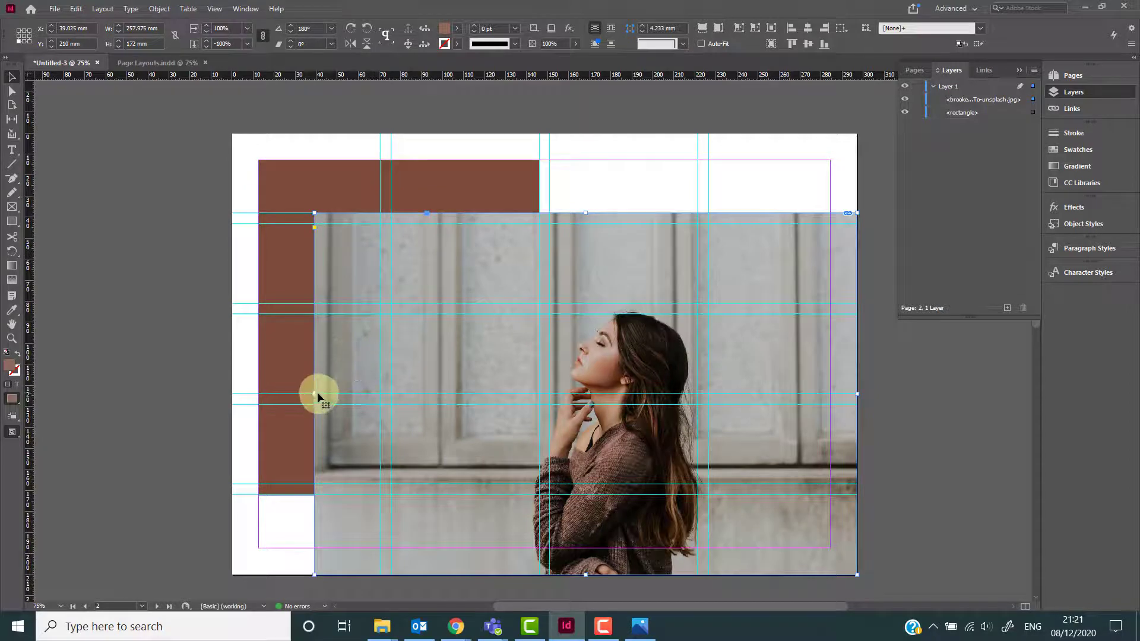
drag(315, 393, 391, 395)
Extend the brown rectangle's top and left edges out to the bleed, about 148 × 173 mm.
click(339, 190)
drag(398, 159, 397, 131)
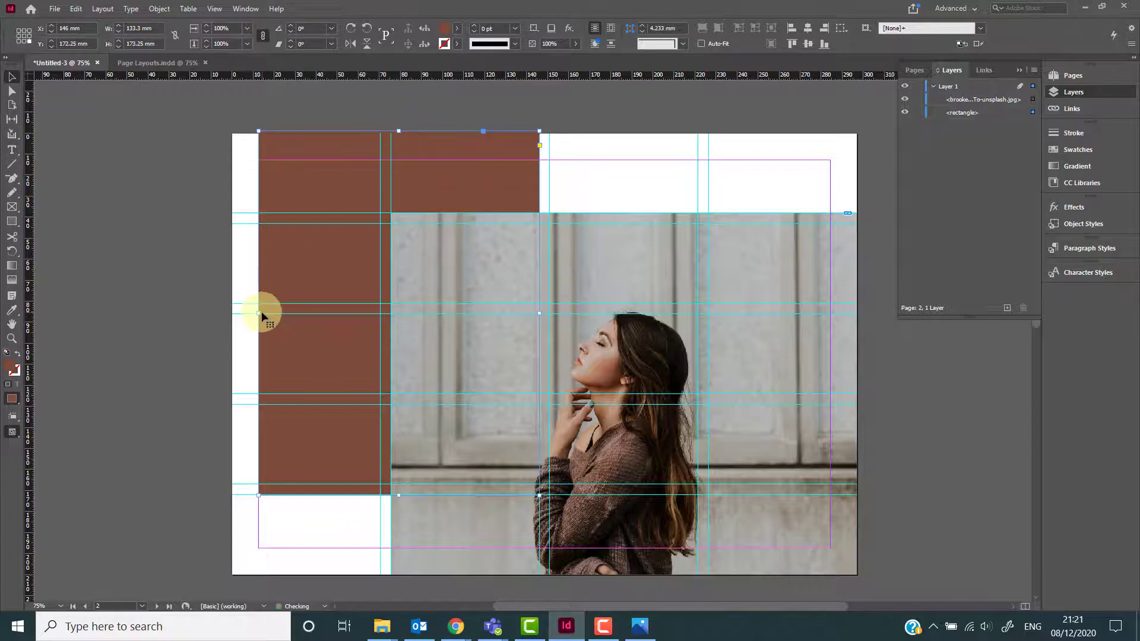
drag(259, 311, 214, 311)
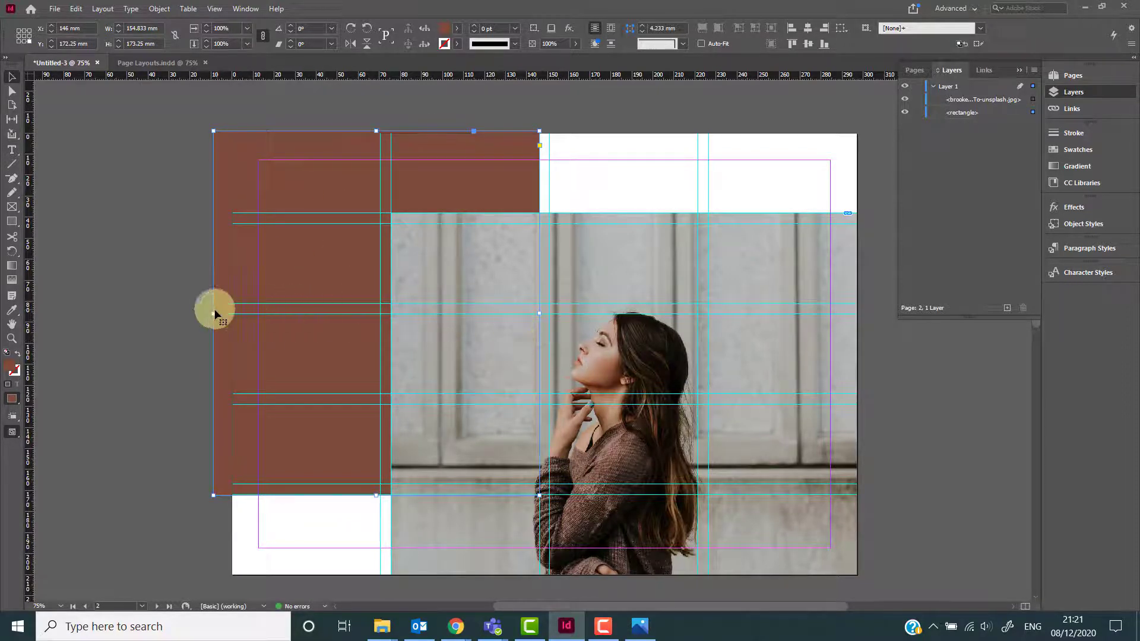
drag(215, 312, 228, 312)
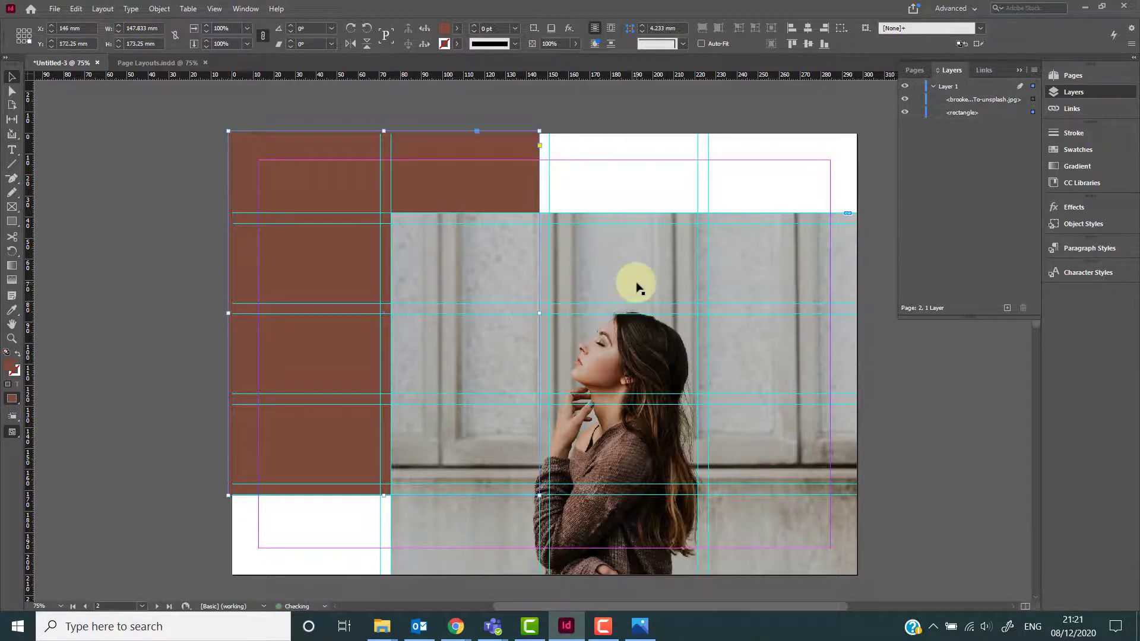
Shift the woman image within its frame so she sits further to the left.
click(632, 275)
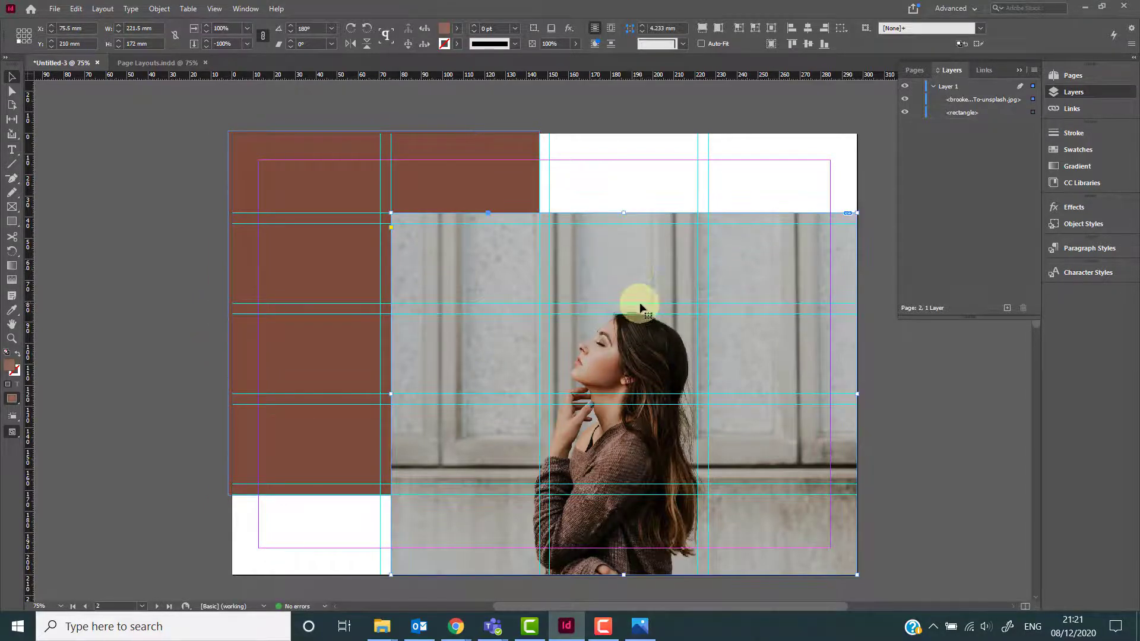
double_click(641, 300)
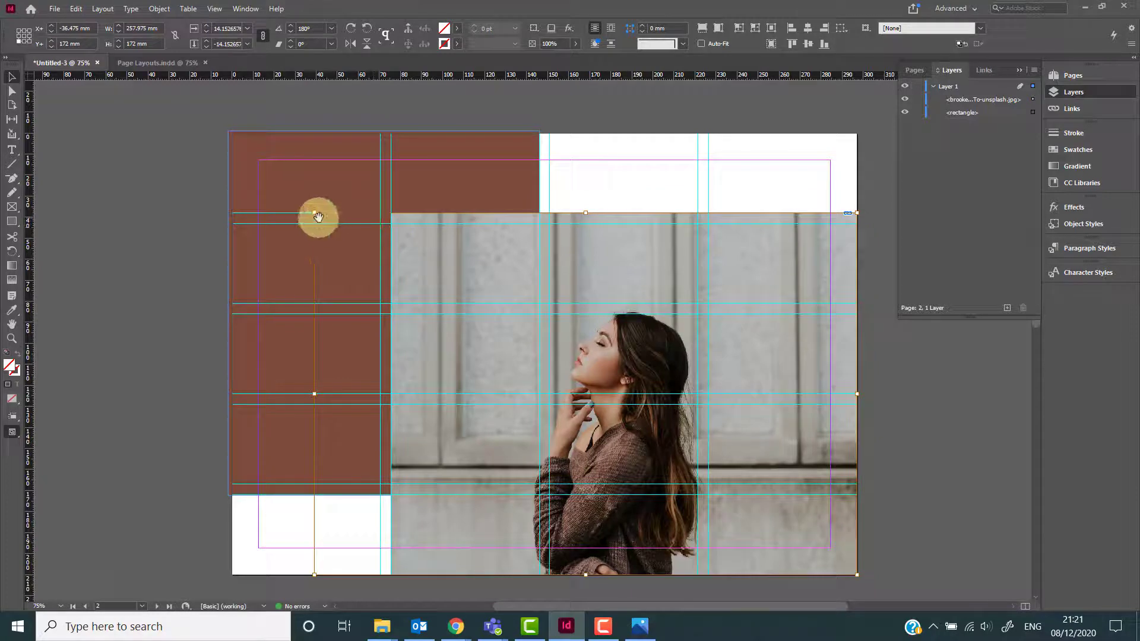
drag(312, 212, 238, 163)
click(600, 333)
drag(597, 336, 656, 370)
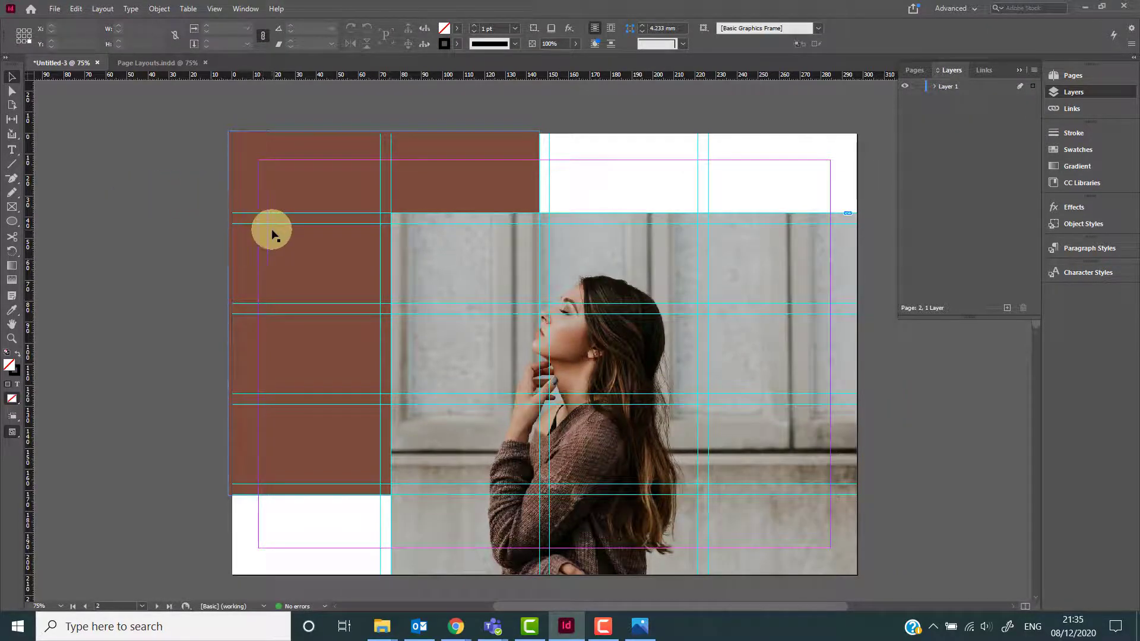
Draw a text frame inside the brown column between the margin guides.
key(t)
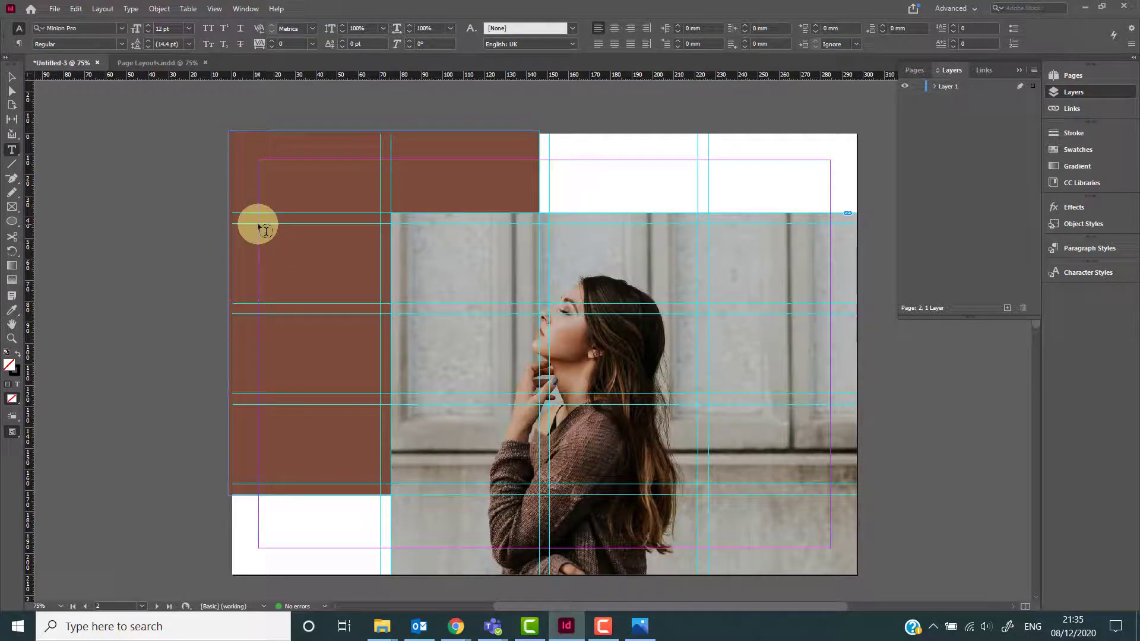
drag(259, 224, 348, 317)
drag(363, 364, 381, 484)
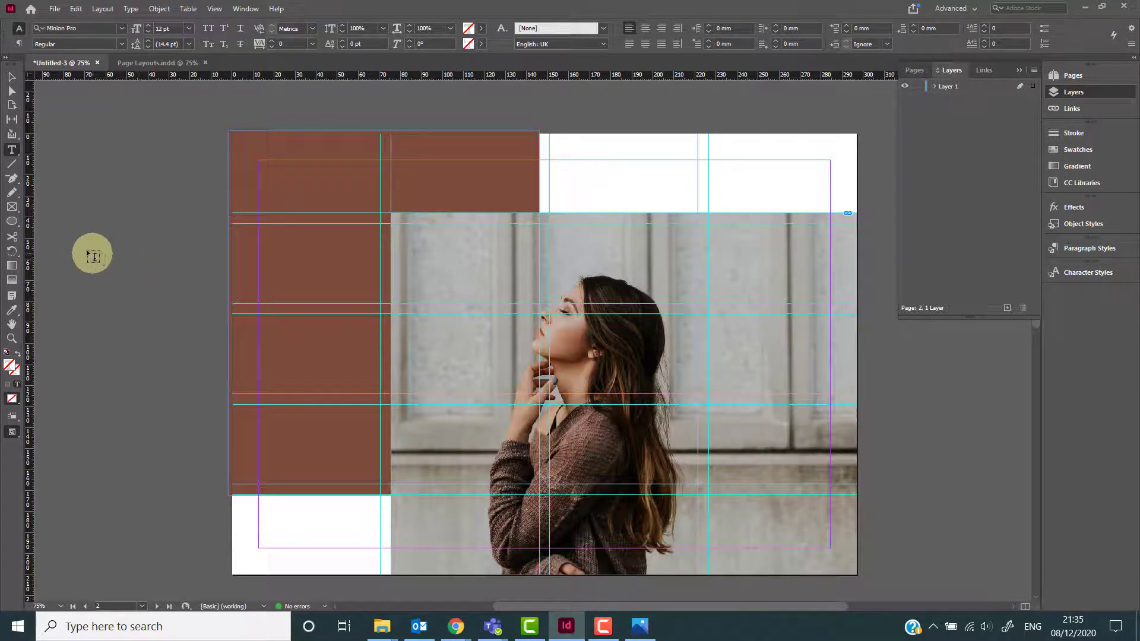
Draw a rectangle frame on the pasteboard and type the sample text gregegeg rtrr into it.
drag(12, 221, 55, 238)
key(m)
drag(73, 163, 204, 454)
key(t)
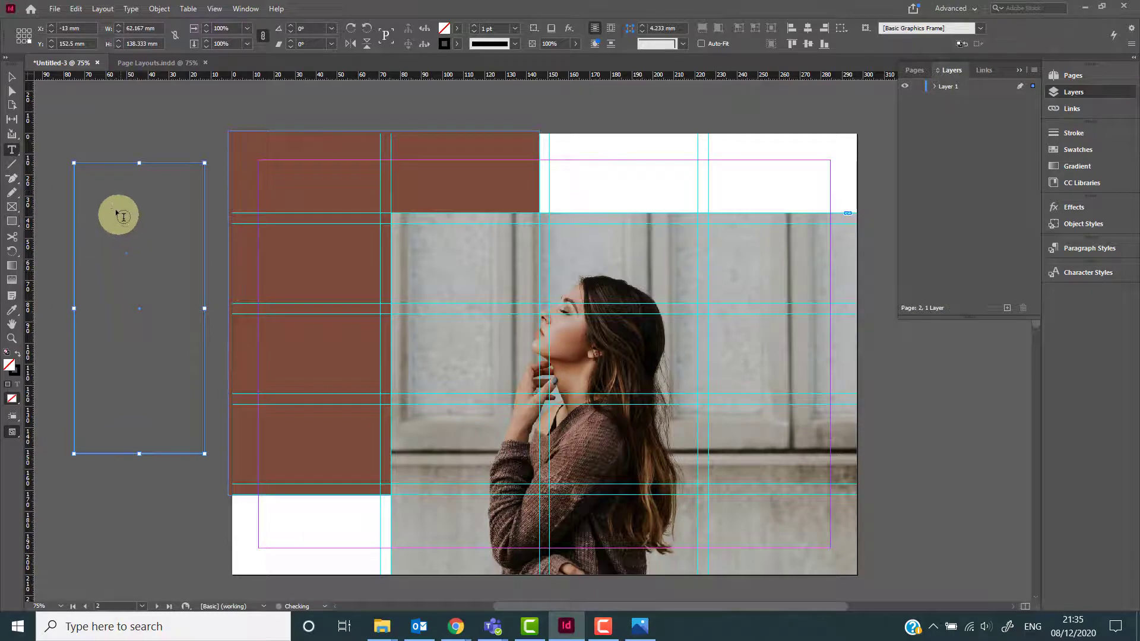
click(95, 176)
text(gregegeg rtrr)
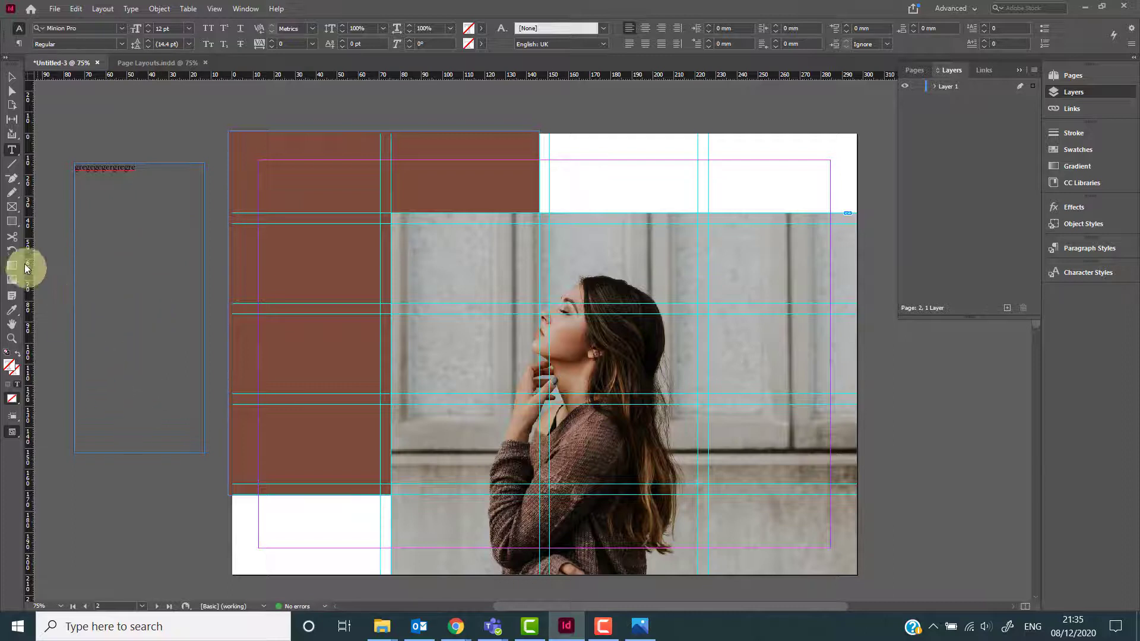
Draw an ellipse frame over the page's top left and type sample text gre- gegergegergegegegerge into it.
click(12, 221)
click(51, 250)
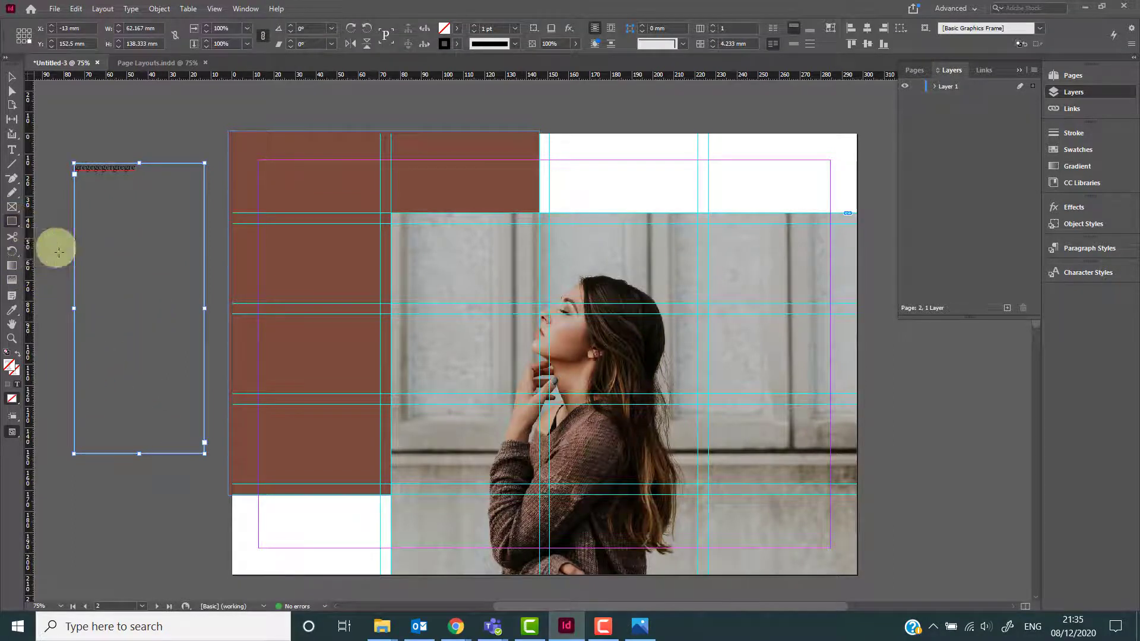
mouse_move(143, 97)
mouse_down()
mouse_move(425, 356)
mouse_move(438, 404)
mouse_up()
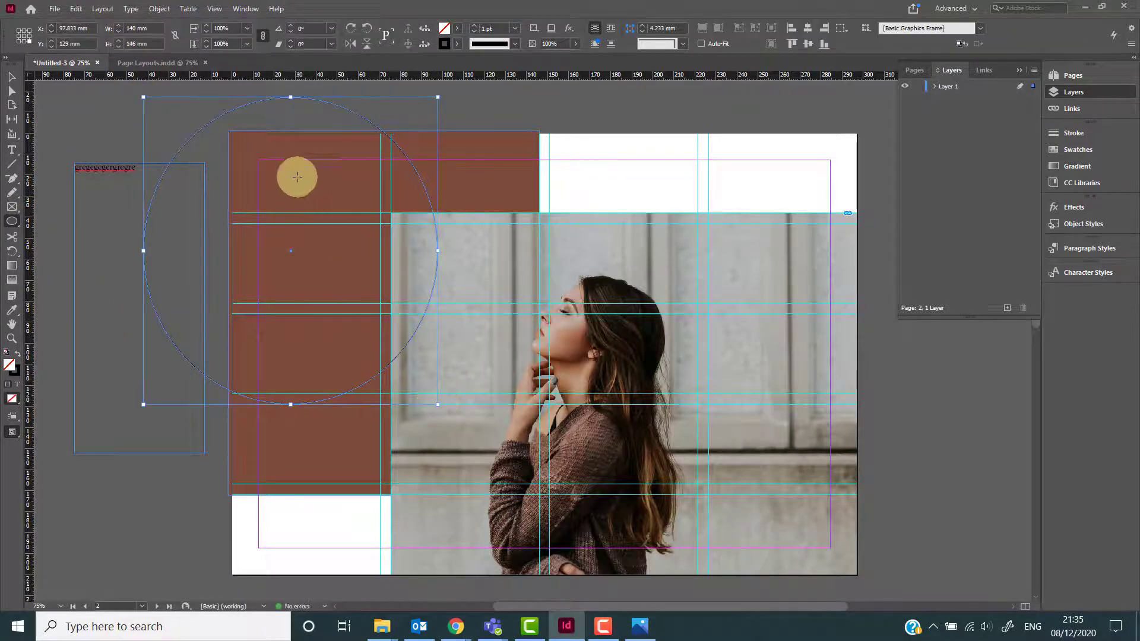
key(t)
click(265, 115)
text(gre- gegerg)
text(egergegegegerge)
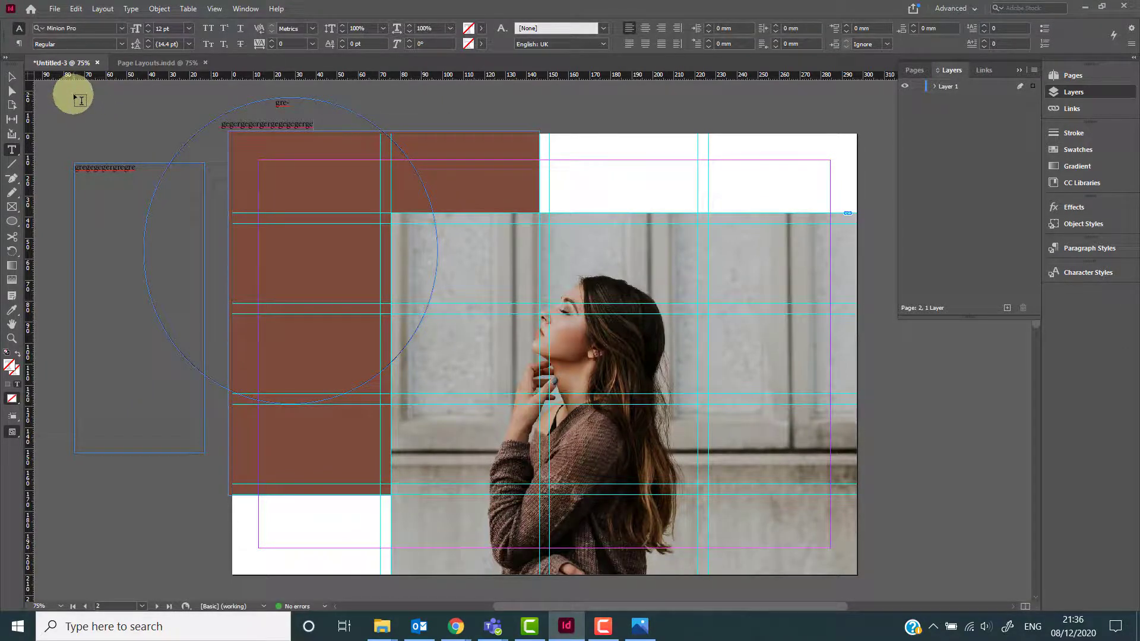
key(Escape)
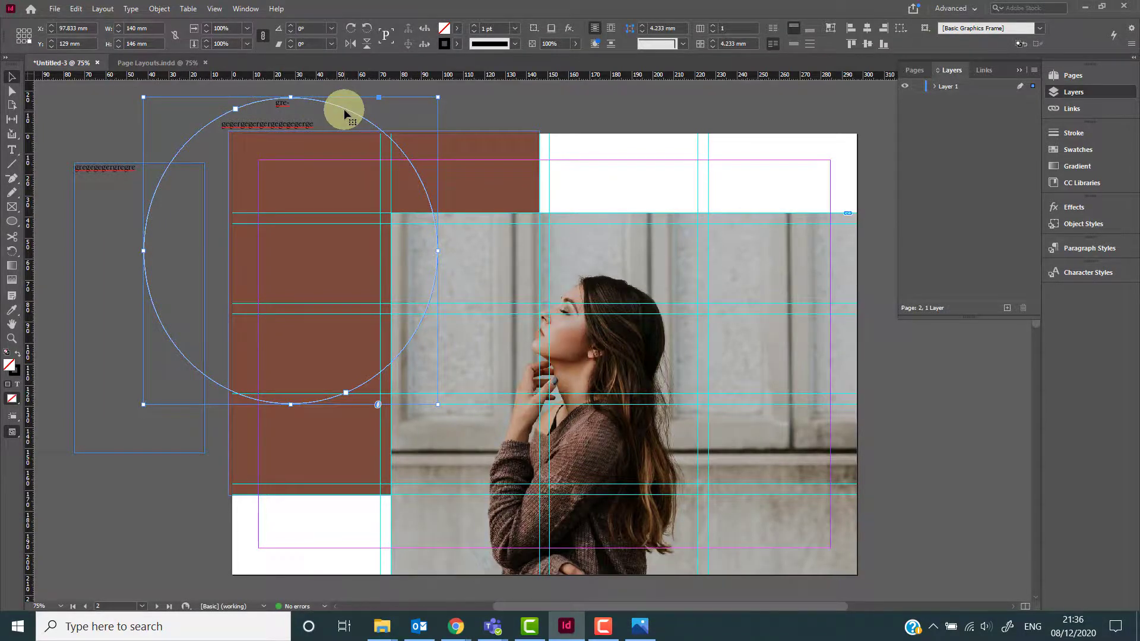
Place the alonso-moreno-RHGM6uAYhmU-unsplash car photo into the ellipse frame.
key(ctrl+d)
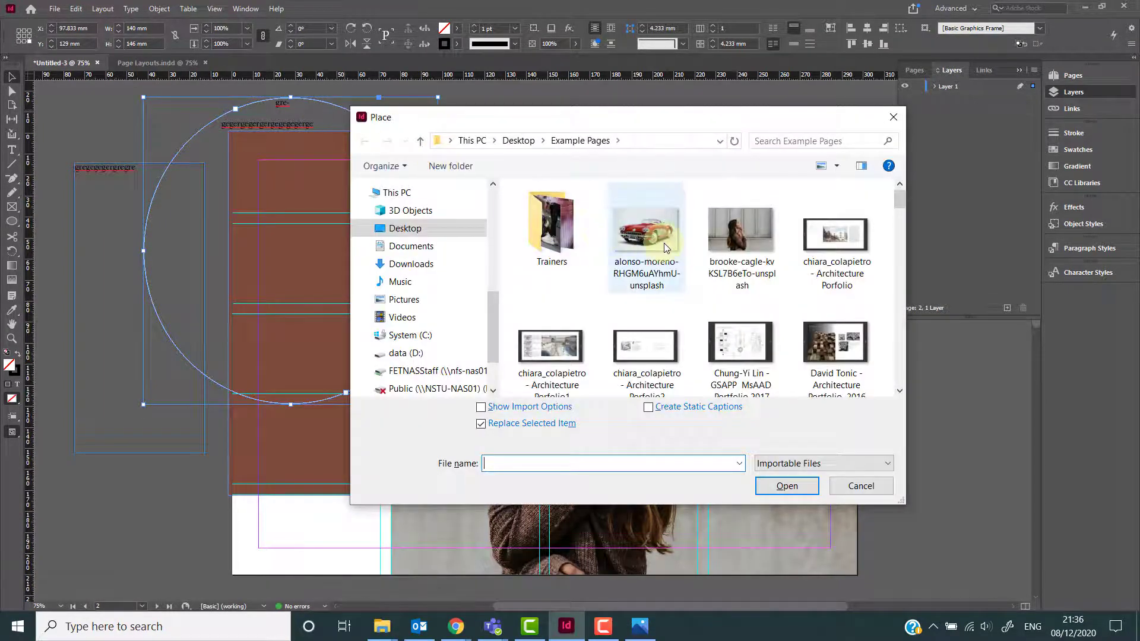
double_click(665, 238)
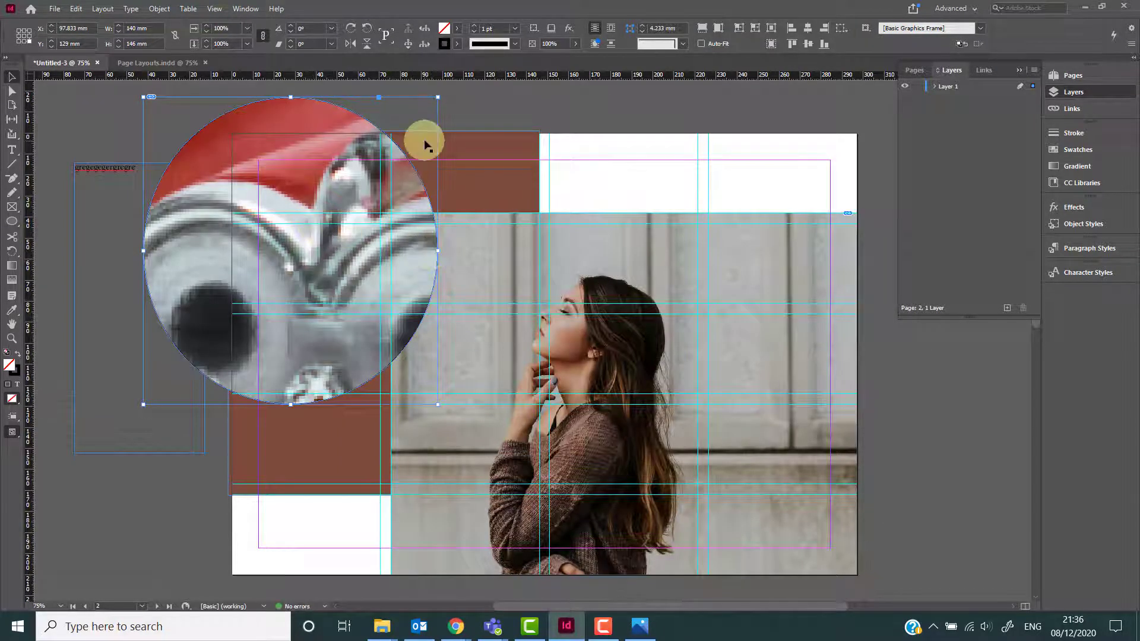
click(55, 117)
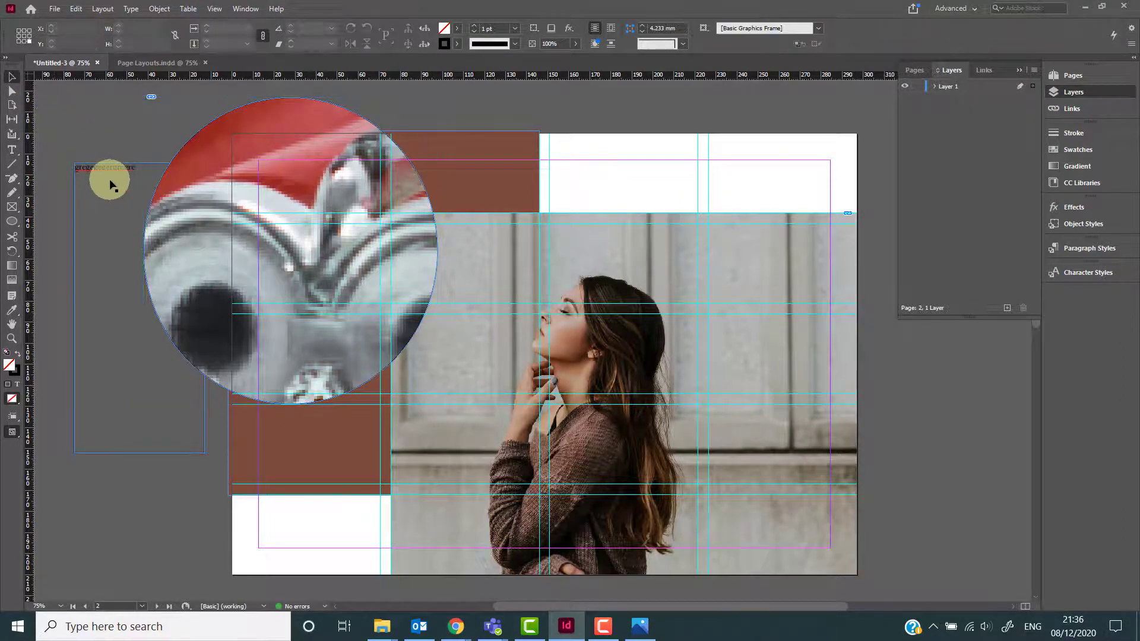
Delete the ellipse frame and the rectangle text frame from the pasteboard.
click(184, 224)
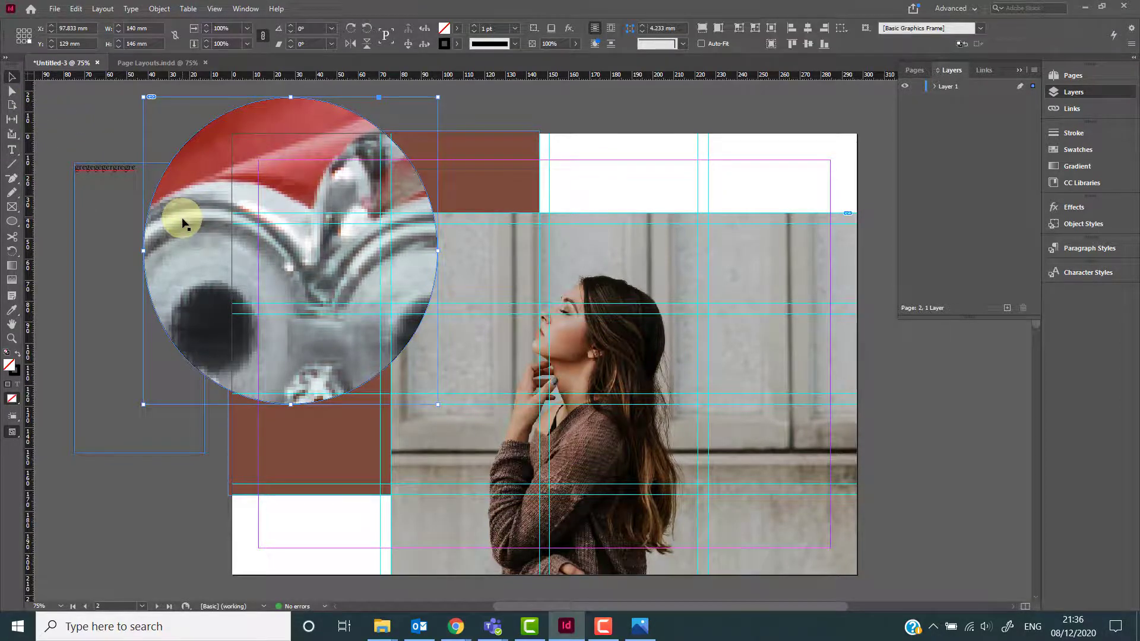
key(Delete)
click(103, 167)
key(Delete)
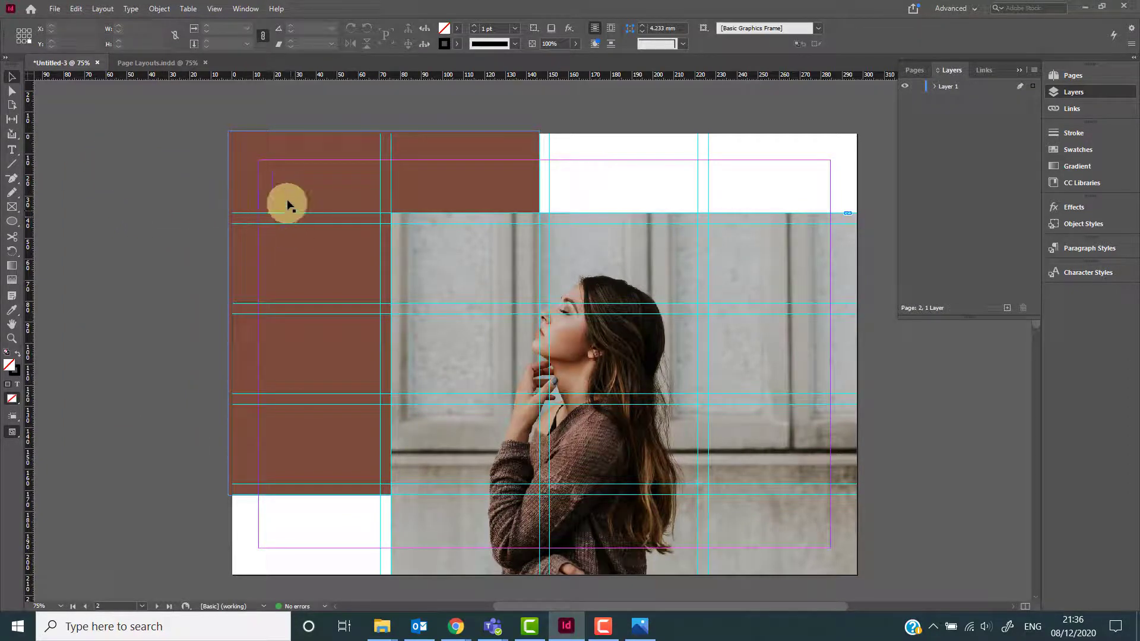
Place a text document with workshop details into the brown column.
click(279, 234)
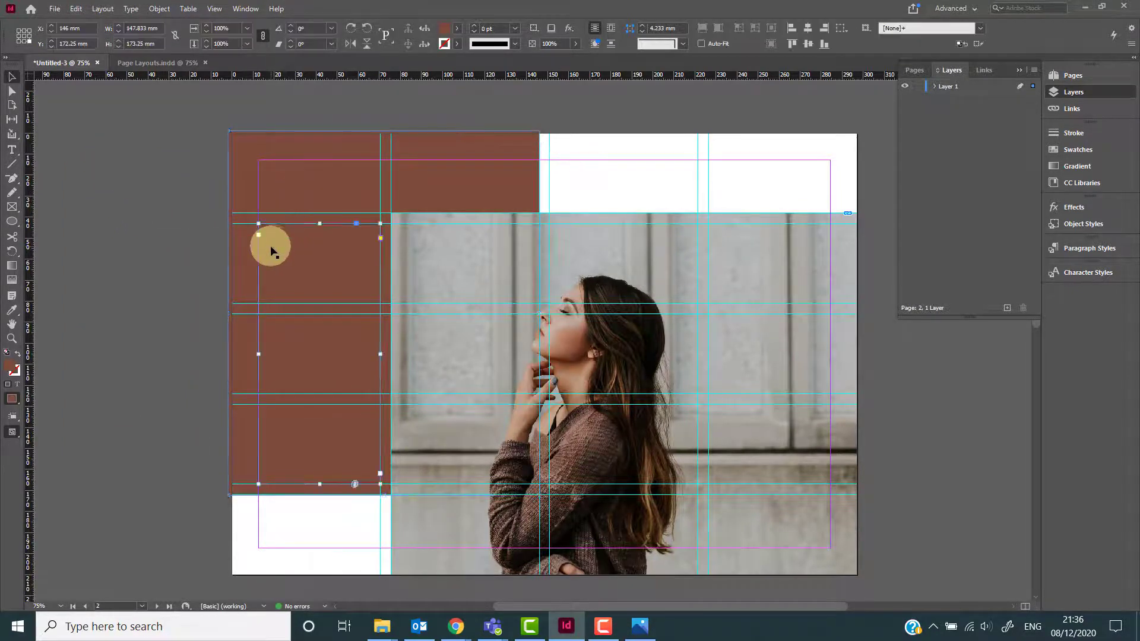
double_click(317, 244)
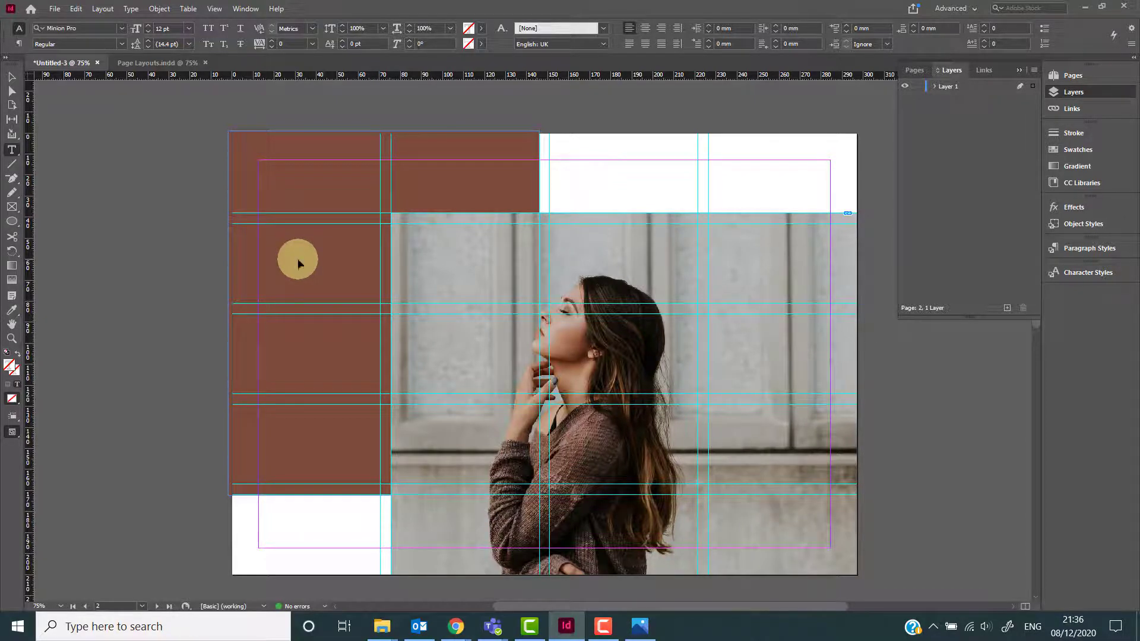
key(ctrl+d)
scroll(611, 305, down, 10)
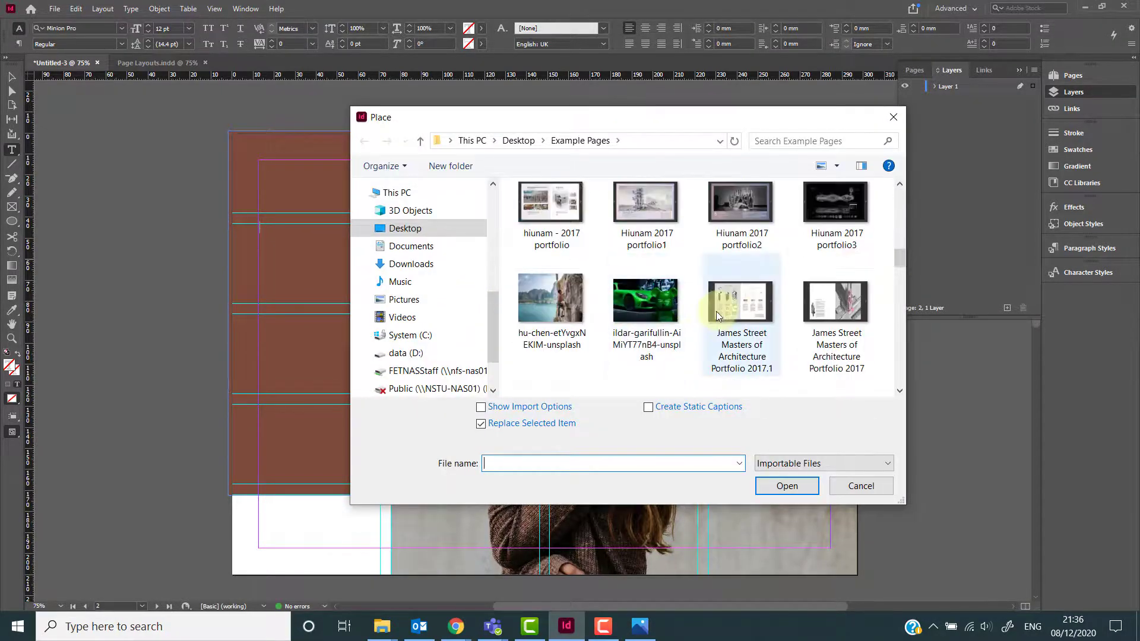
scroll(715, 311, up, 2)
double_click(739, 232)
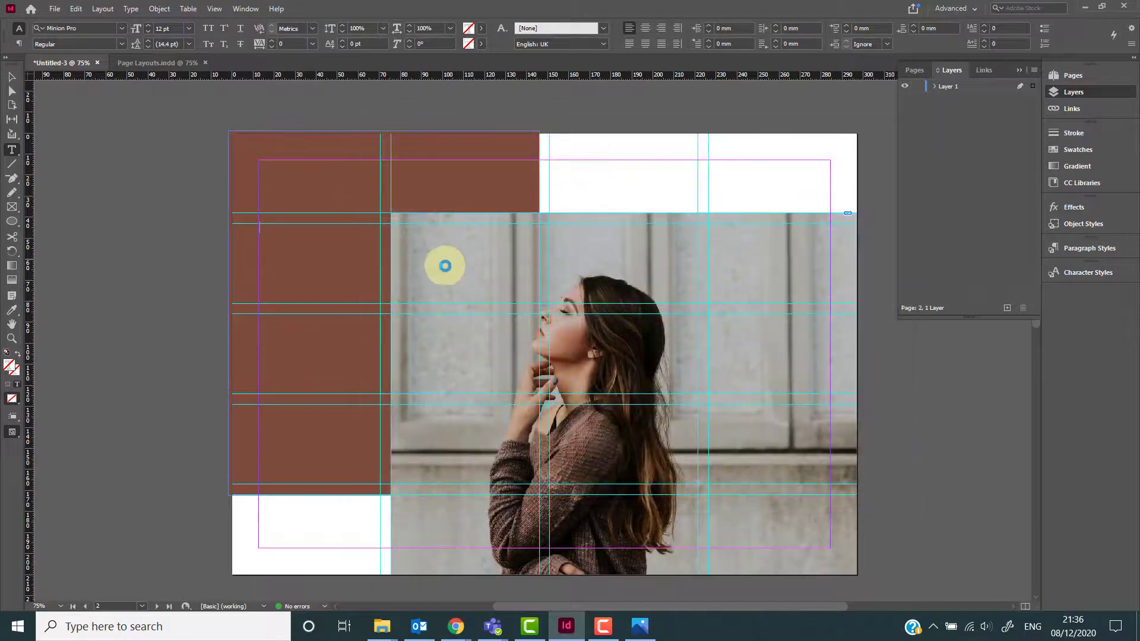
click(317, 280)
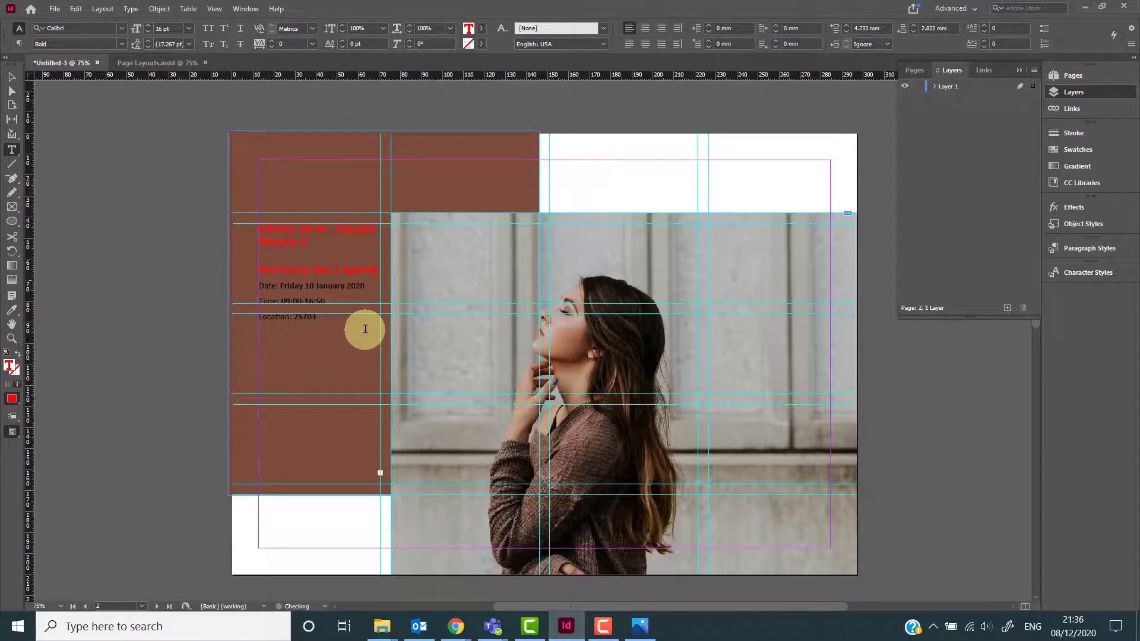
Undo the placed workshop text and discard it.
scroll(365, 329, up, 1)
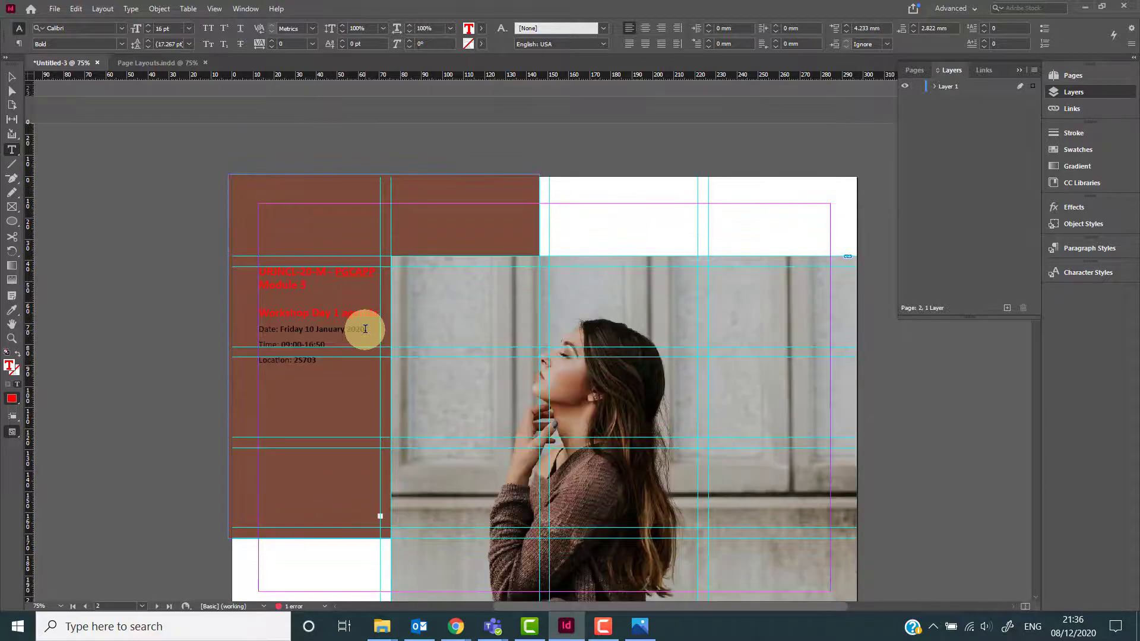
key(ctrl+z)
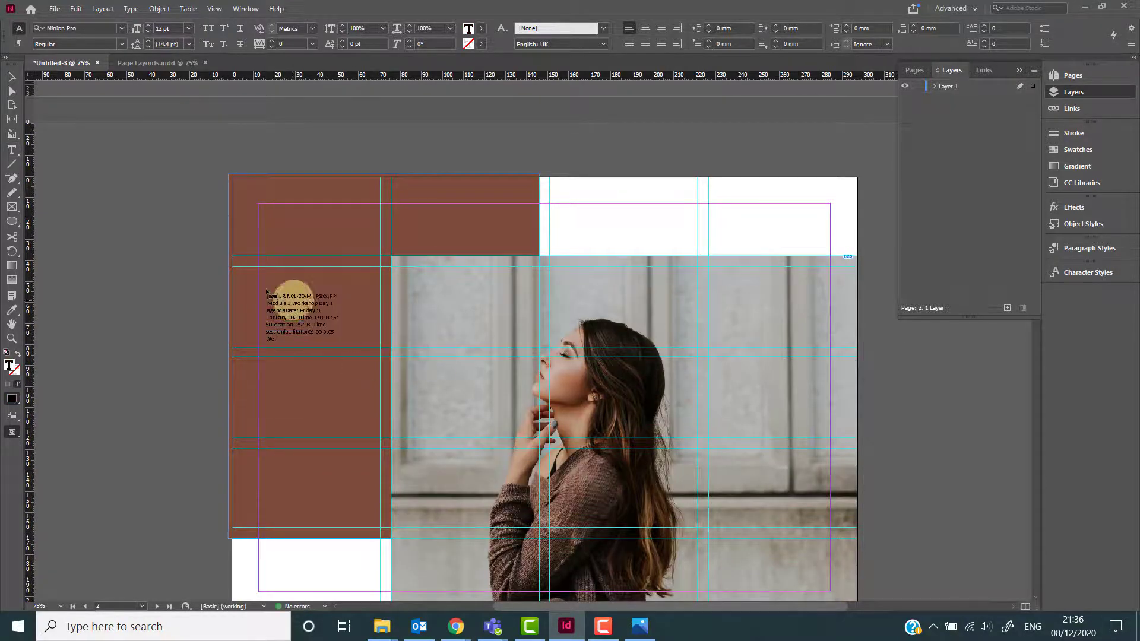
key(Escape)
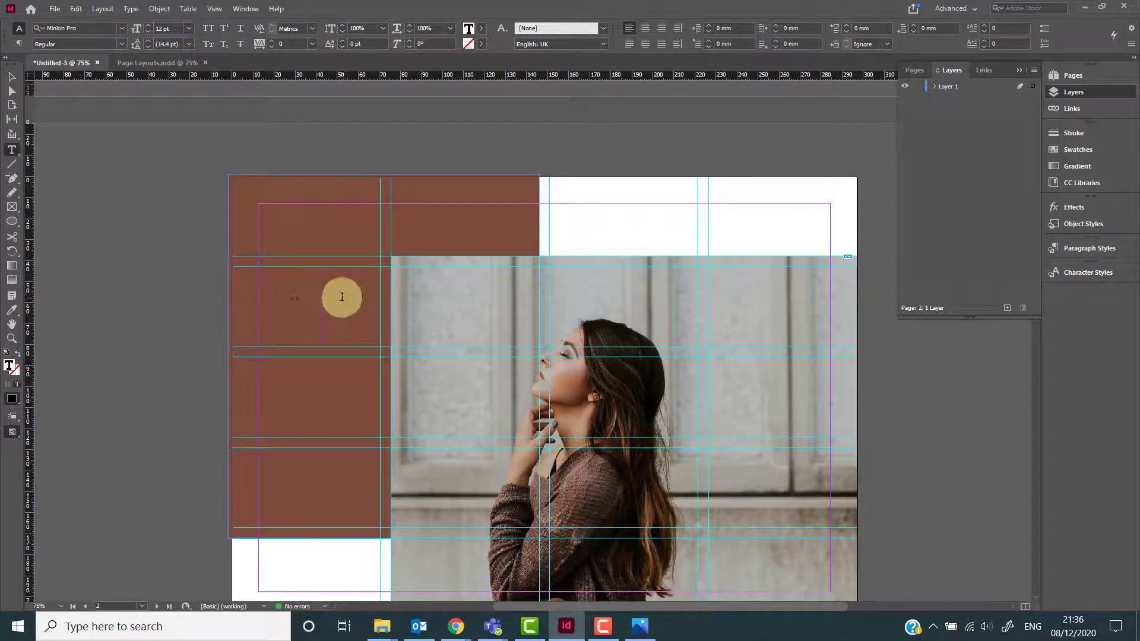
scroll(342, 298, down, 1)
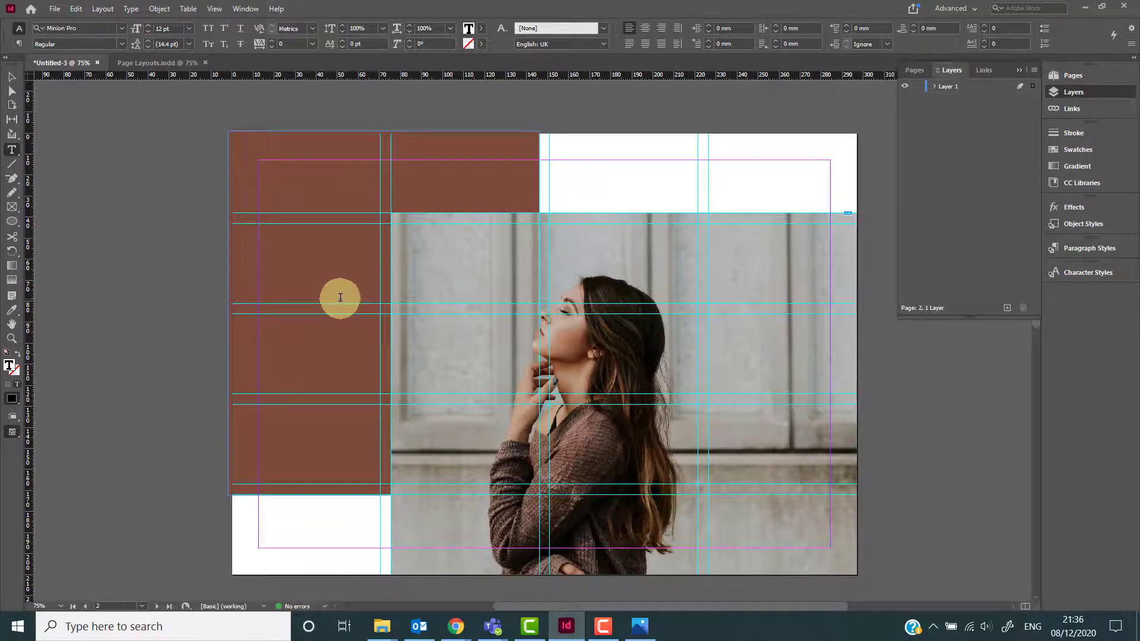
Fill the text frame in the brown column with placeholder text.
click(308, 274)
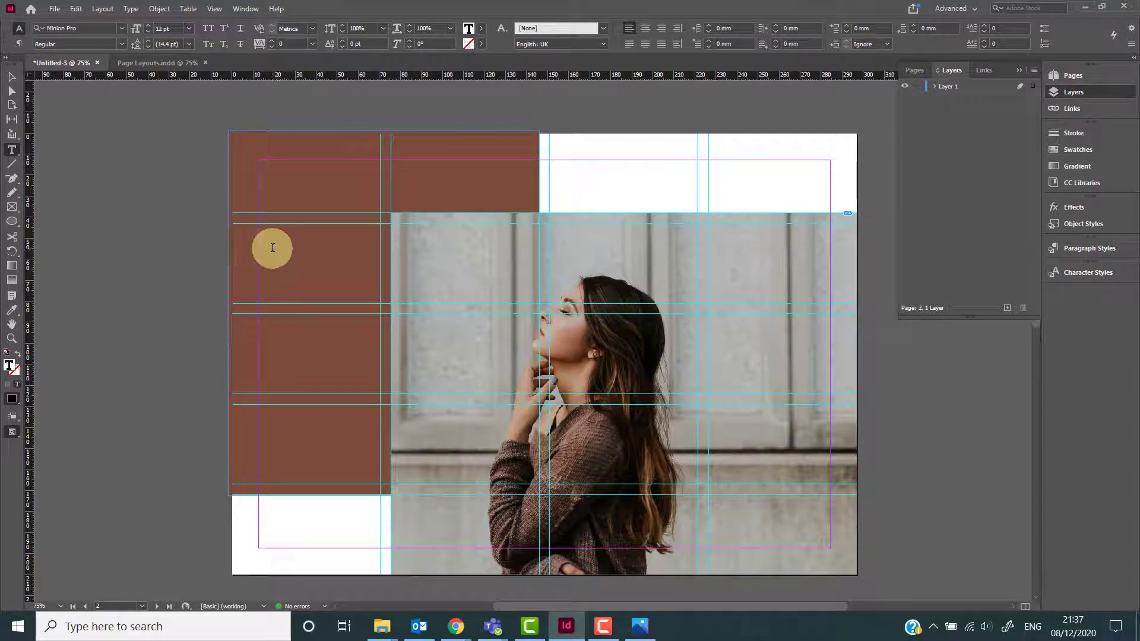
right_click(273, 248)
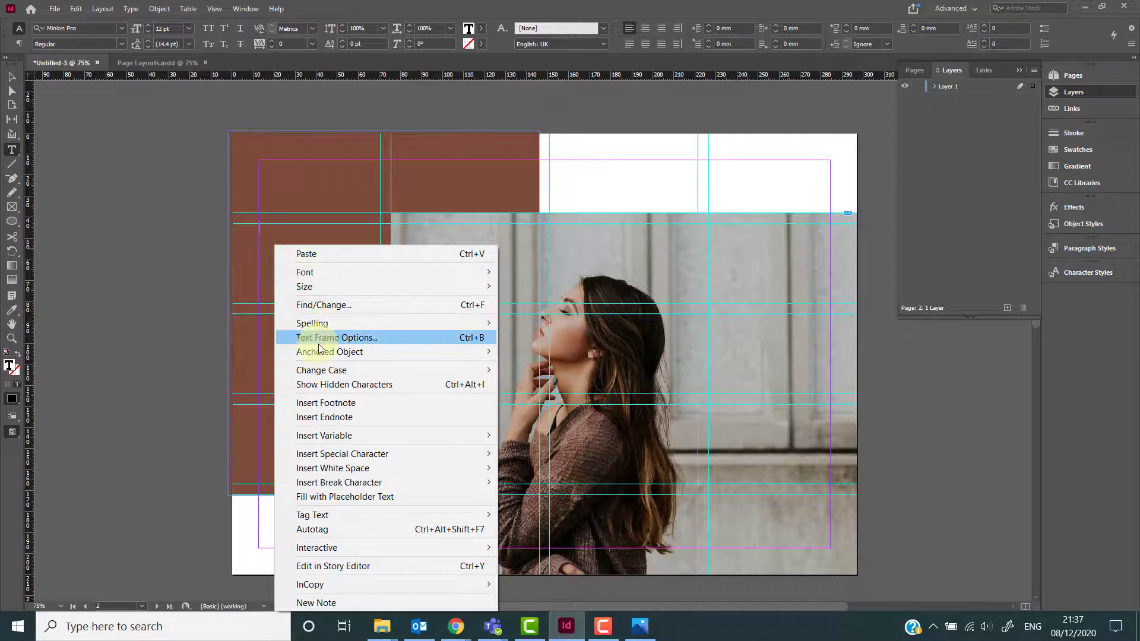
click(348, 503)
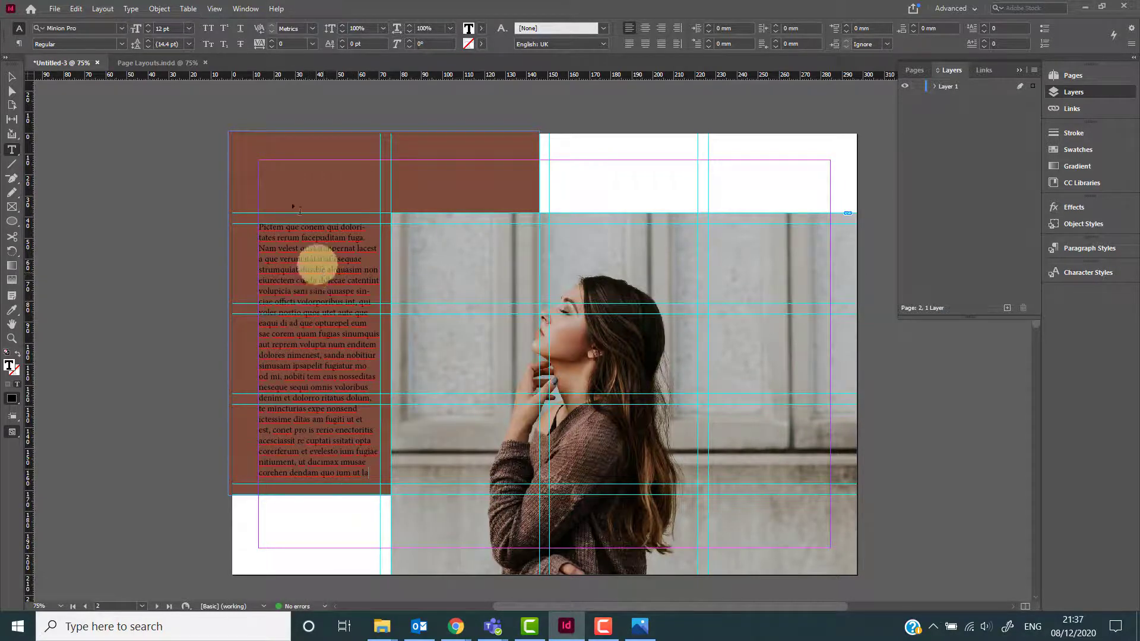
click(129, 8)
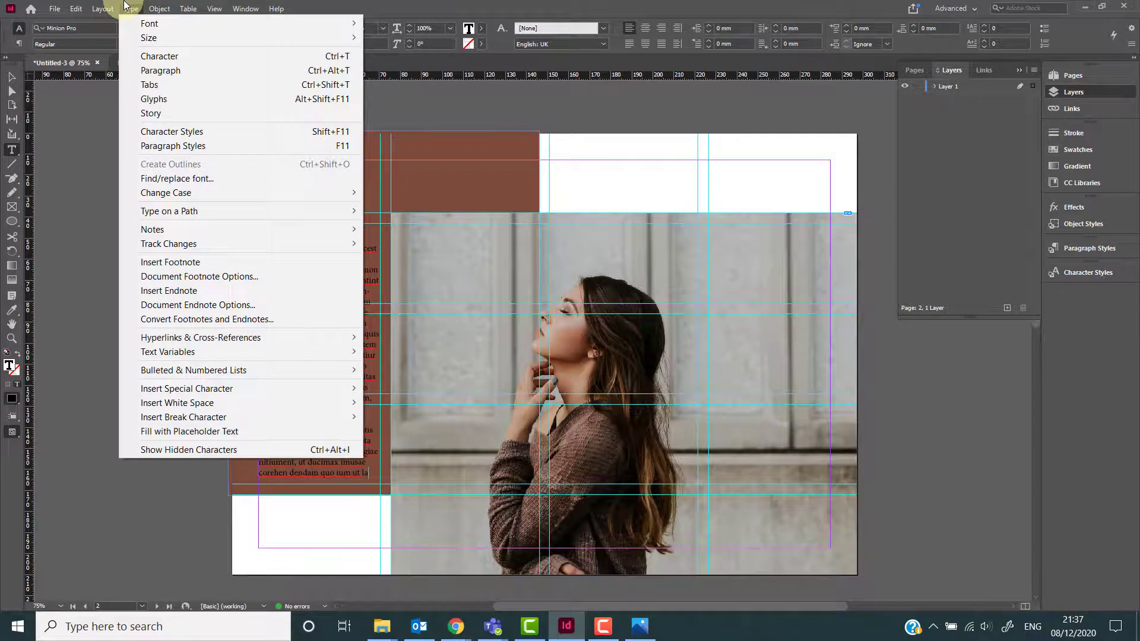
click(128, 8)
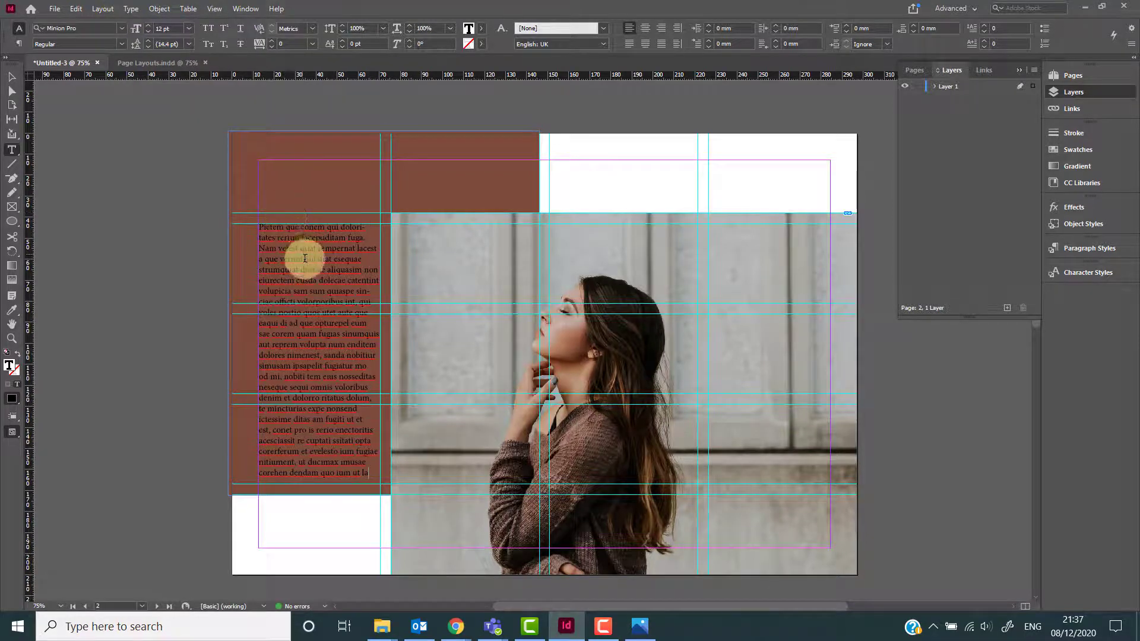
key(ctrl+equal)
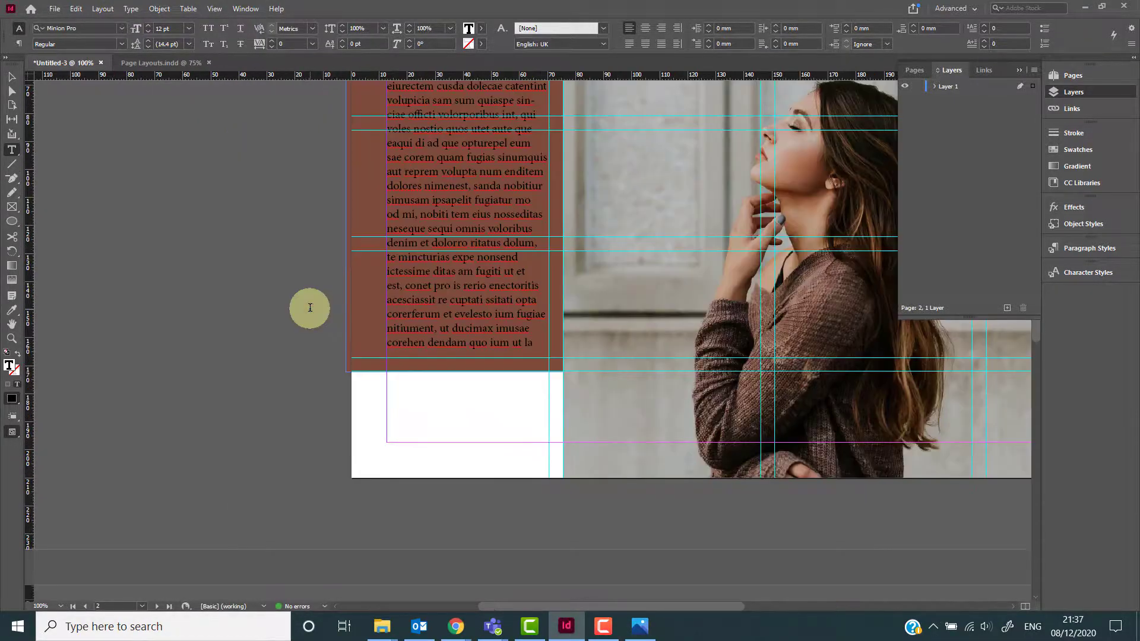
key(ctrl+0)
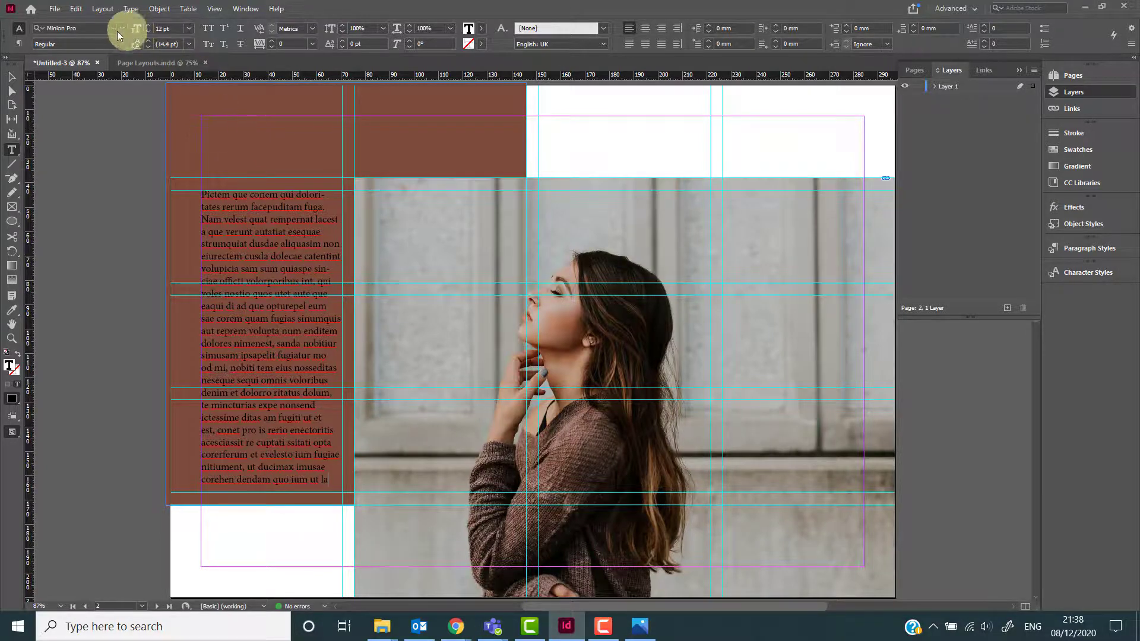
Set all text in the brown column's frame to Yu Gothic Regular at 11 pt.
click(14, 47)
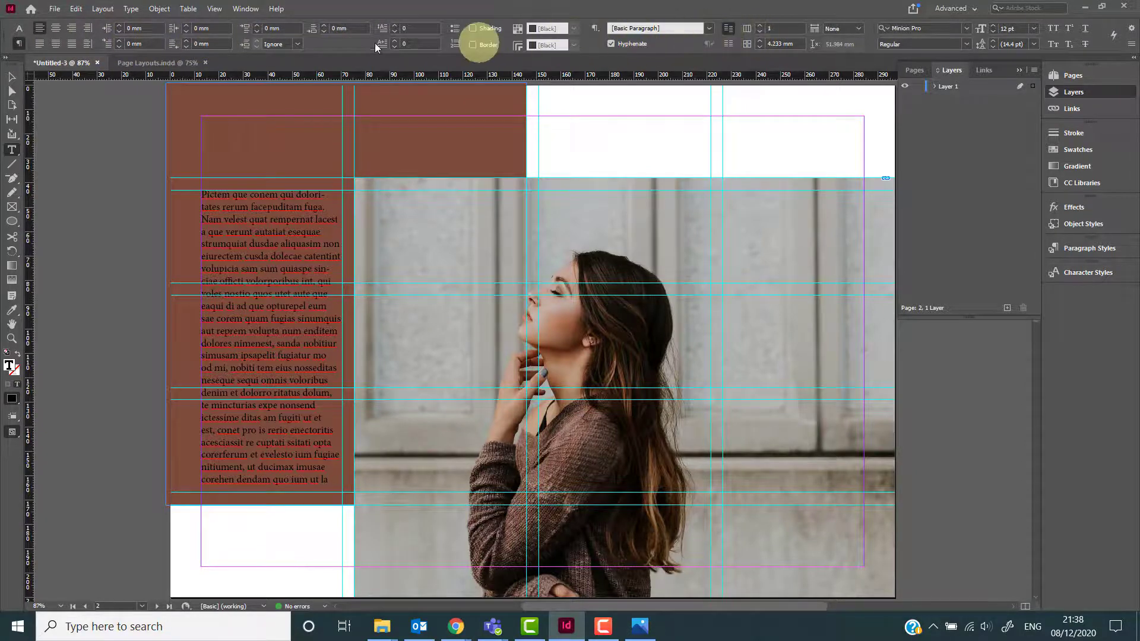
click(20, 30)
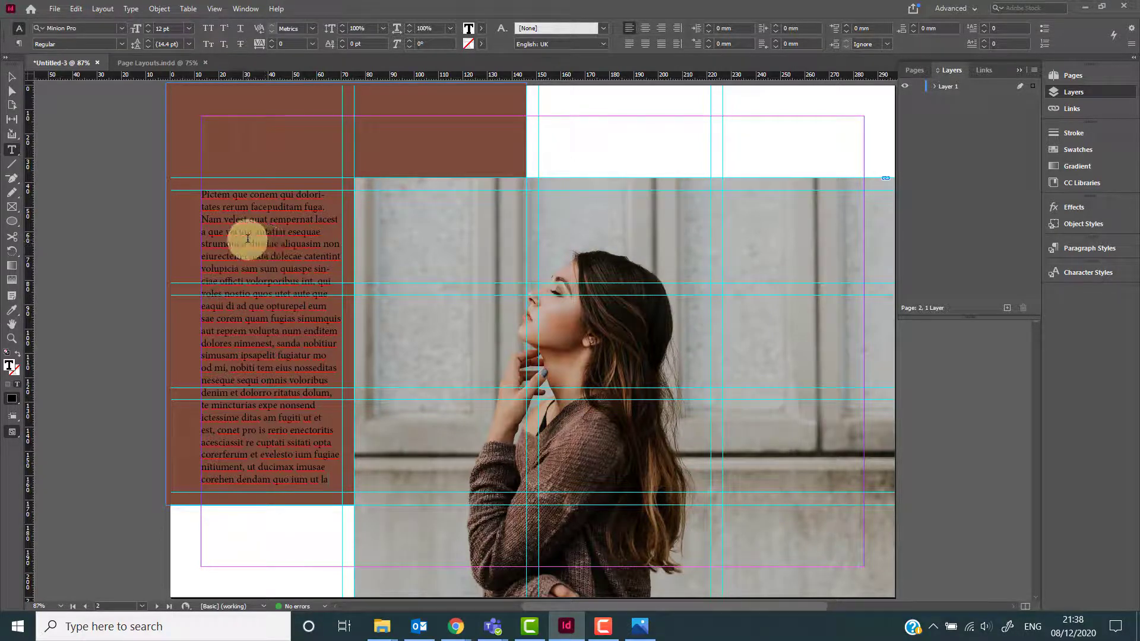
click(235, 222)
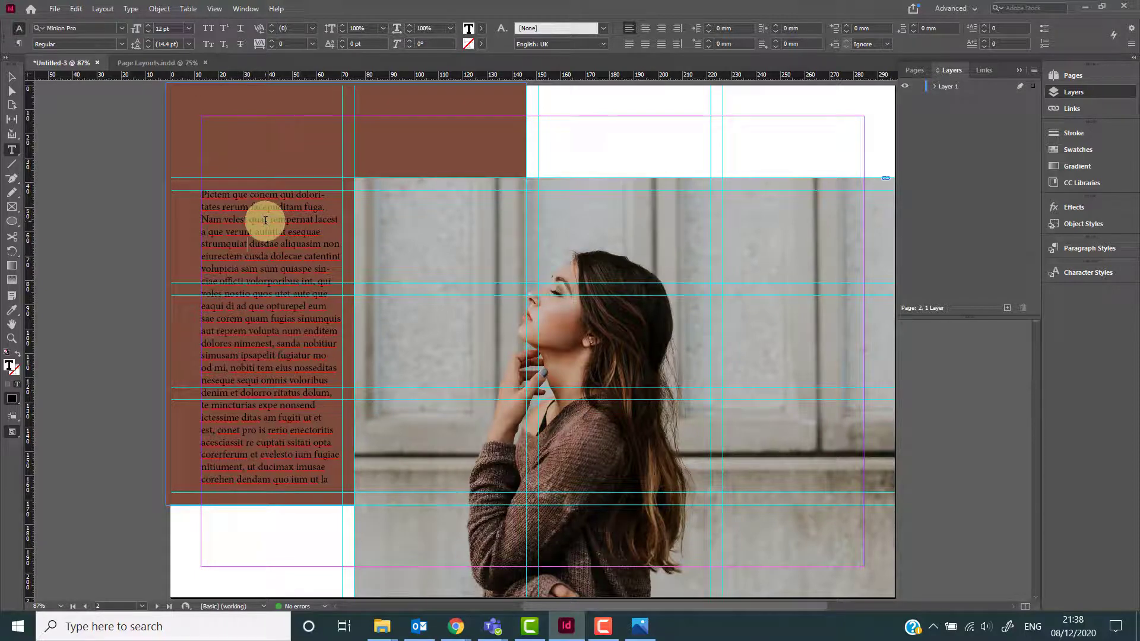
key(ctrl+a)
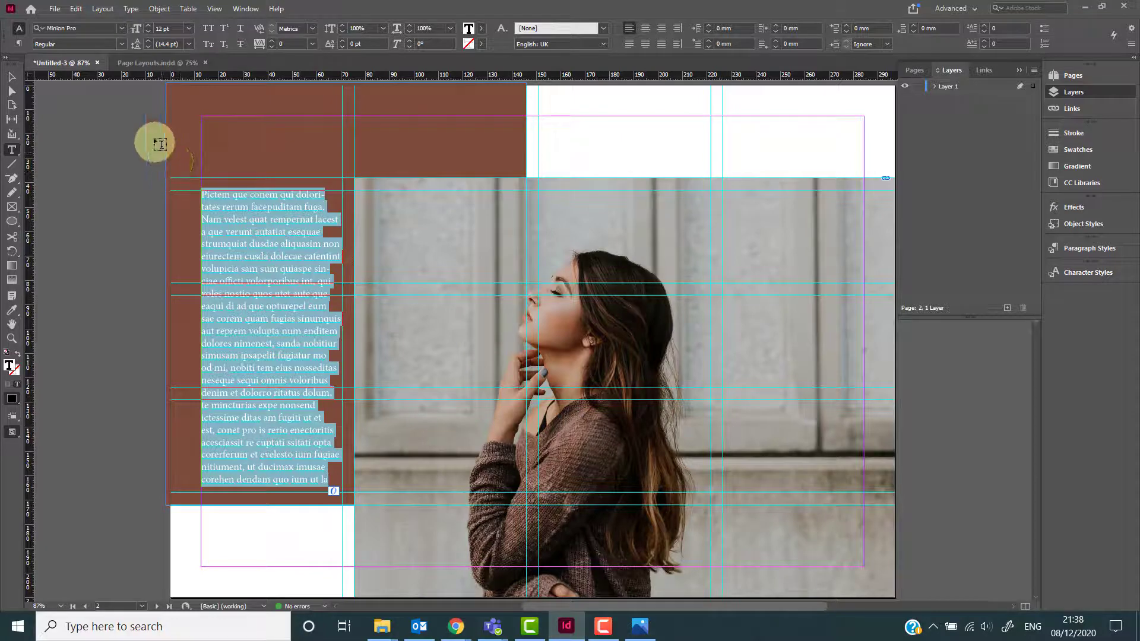
click(123, 27)
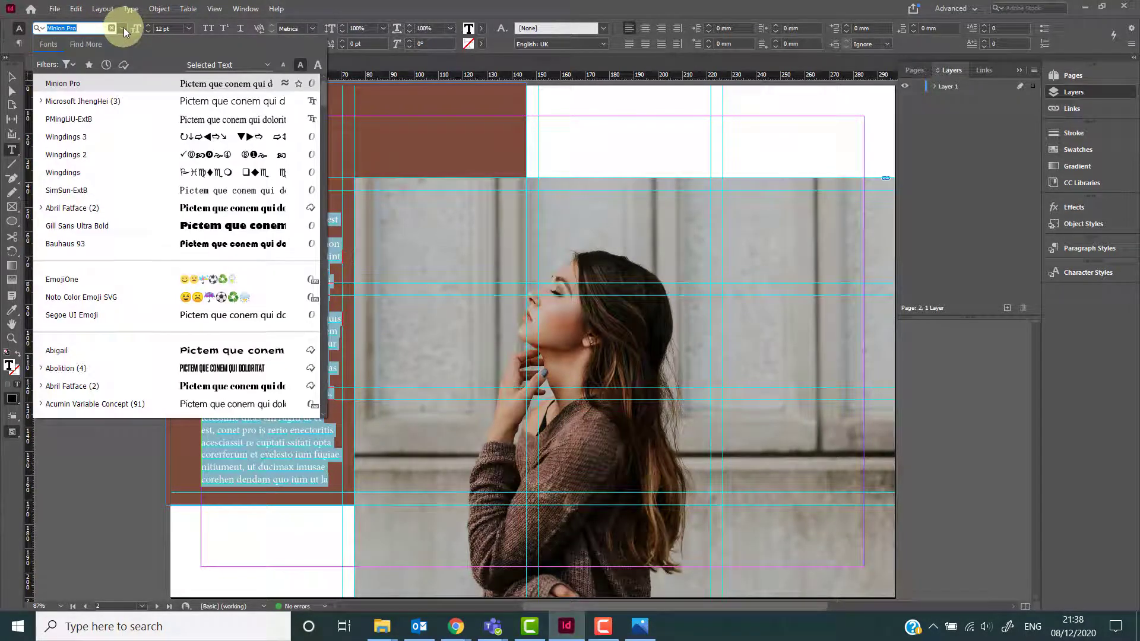
text(yu)
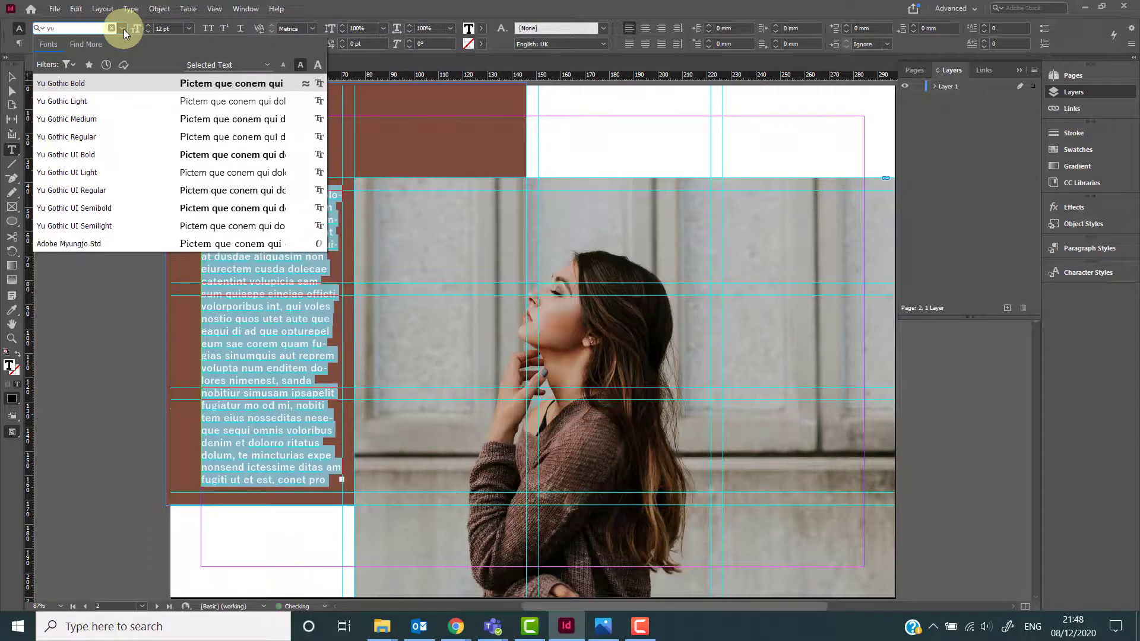
click(97, 137)
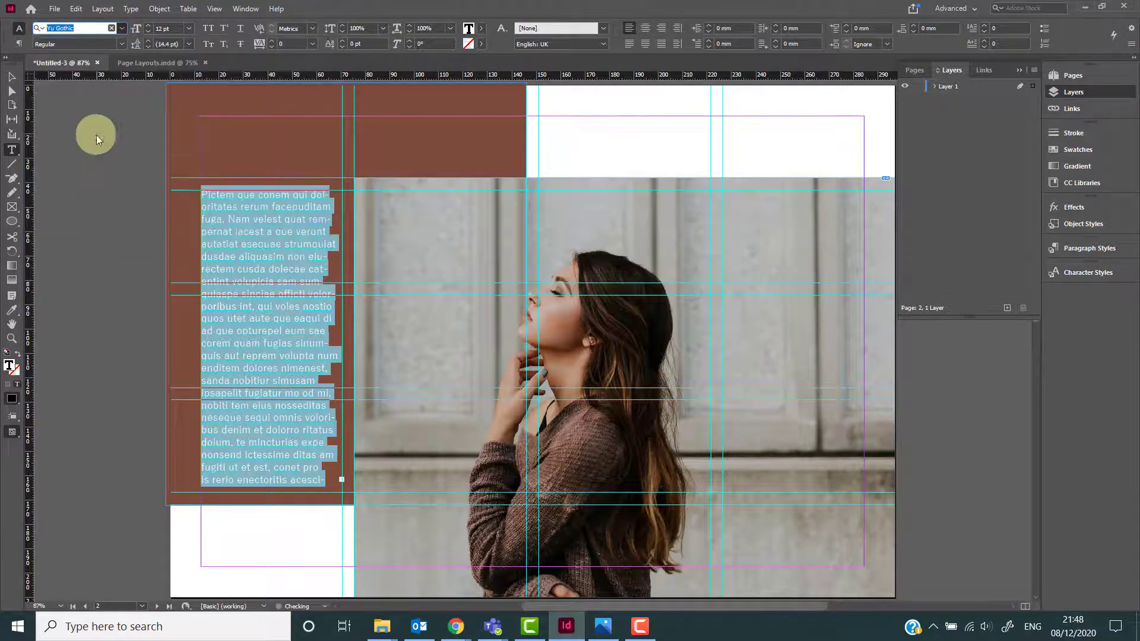
click(194, 30)
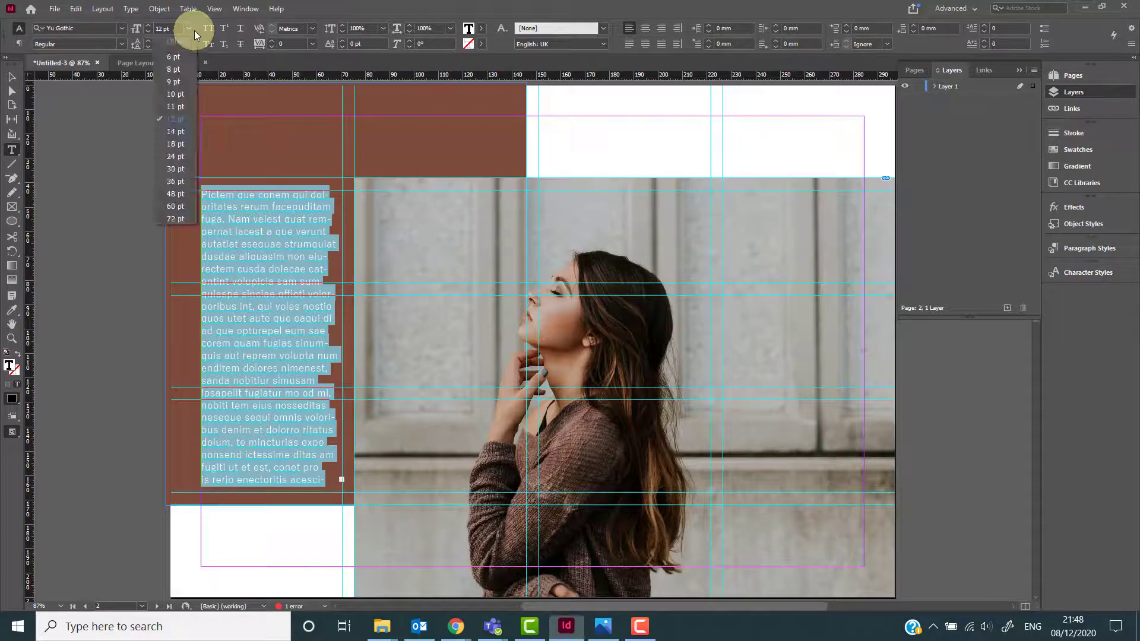
click(183, 106)
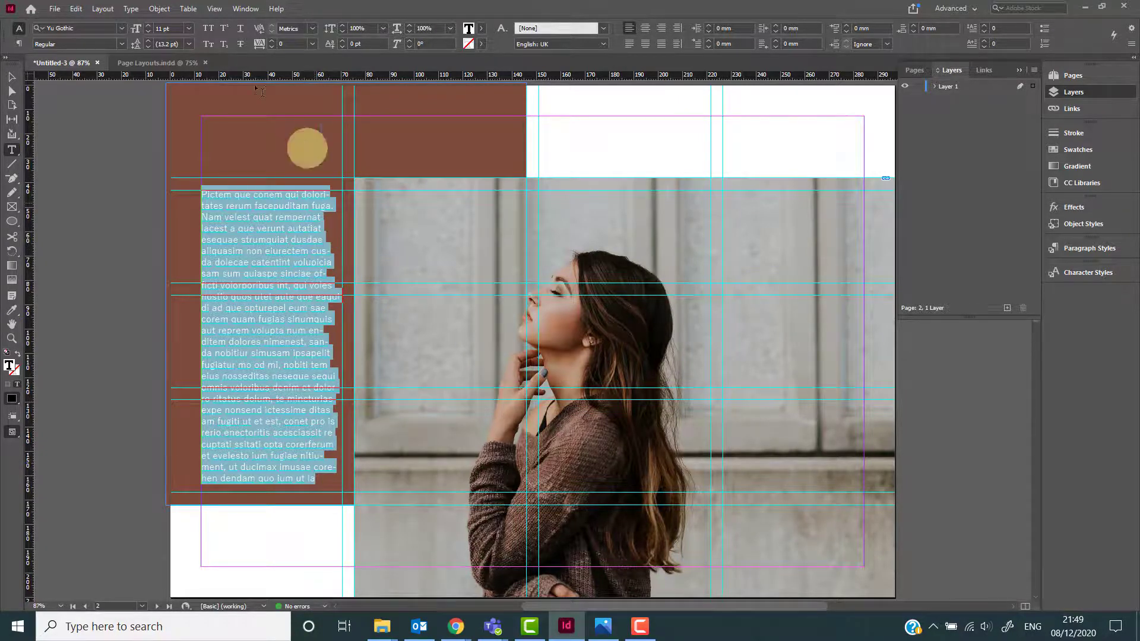
Try the Aaux Next font from Adobe Fonts on the selected text before returning to Yu Gothic.
click(119, 30)
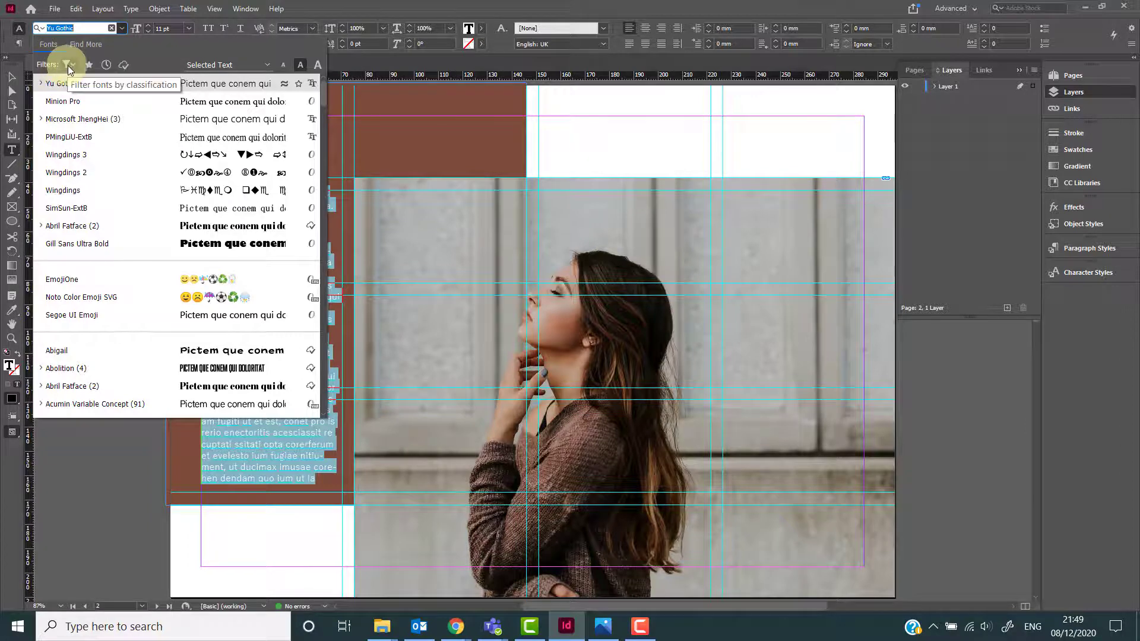
click(85, 42)
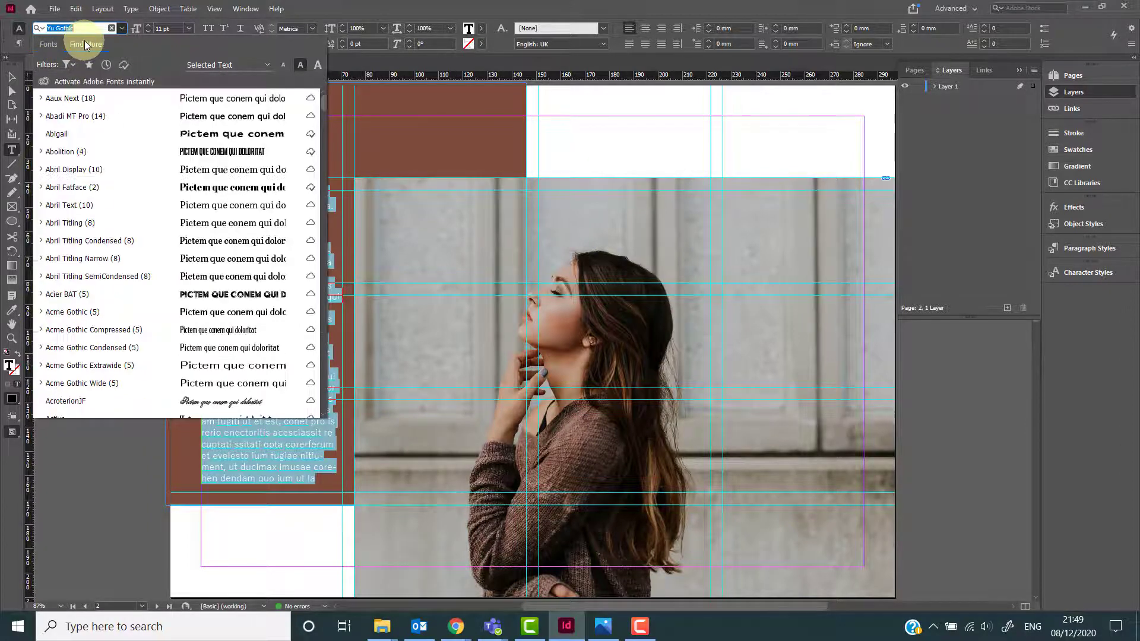
scroll(228, 161, down, 4)
scroll(229, 161, down, 4)
scroll(229, 161, up, 5)
scroll(230, 165, up, 3)
scroll(230, 165, down, 6)
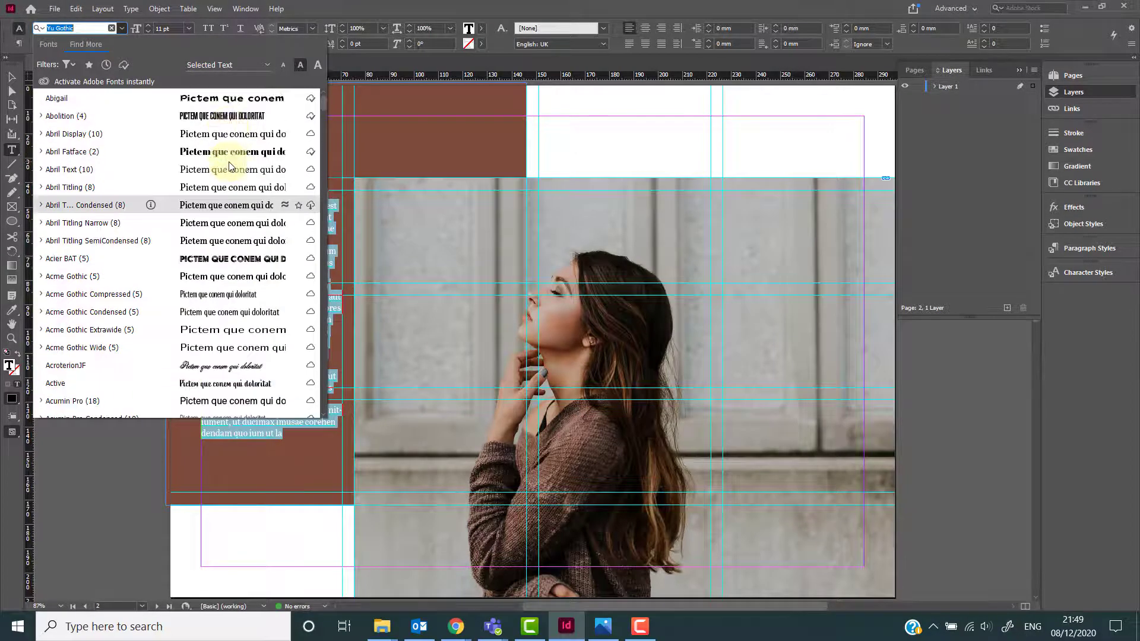
scroll(229, 165, down, 1)
scroll(230, 165, up, 7)
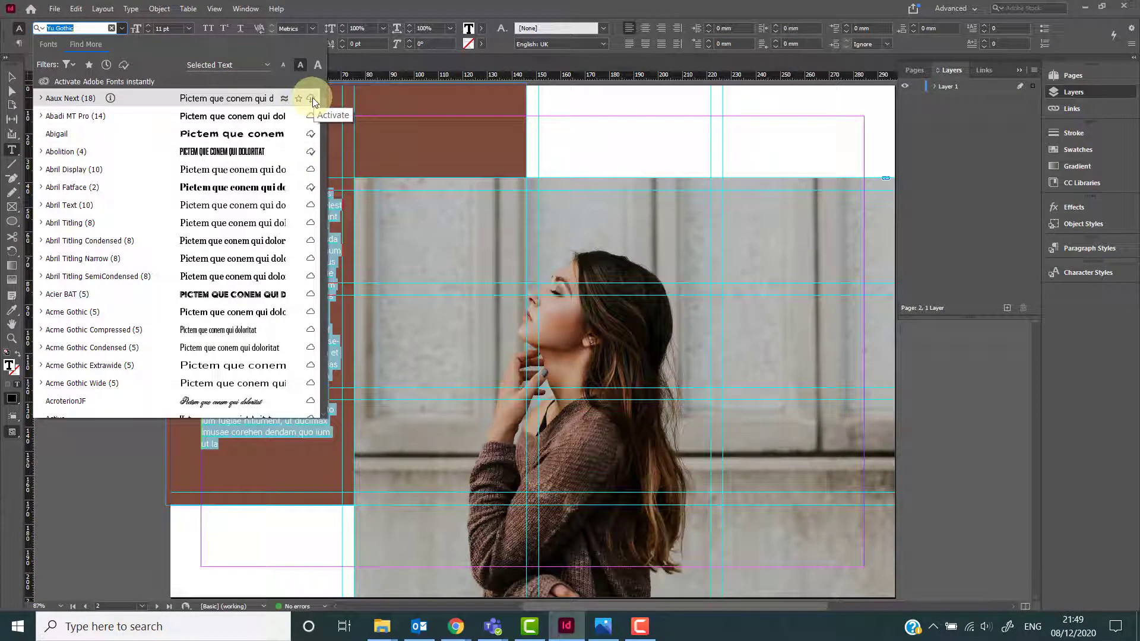
click(311, 98)
click(232, 254)
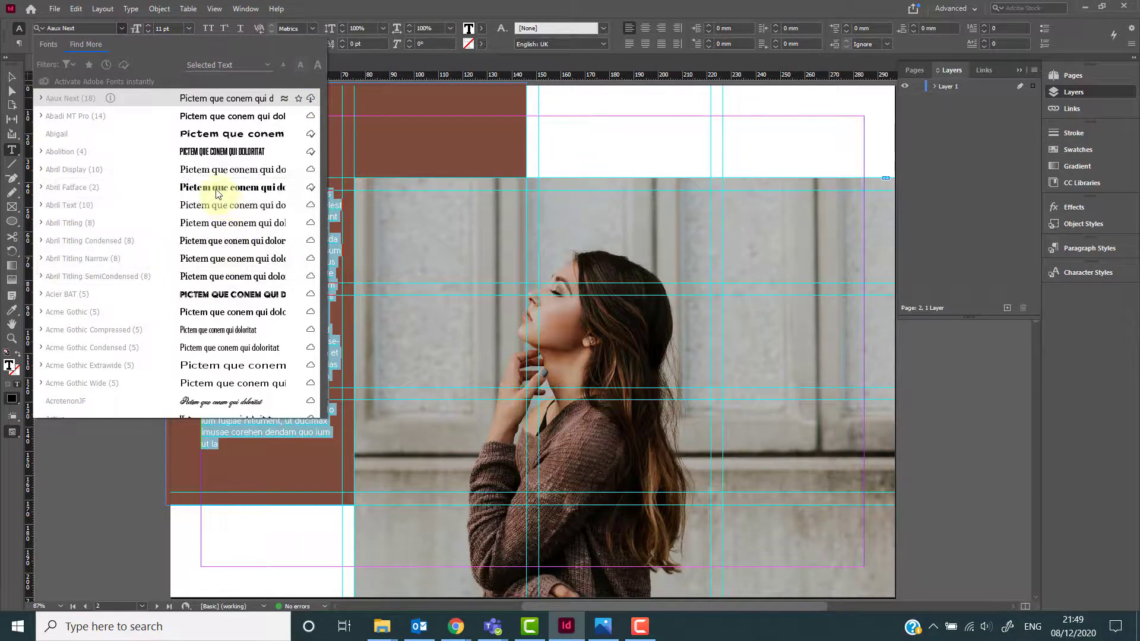
click(123, 27)
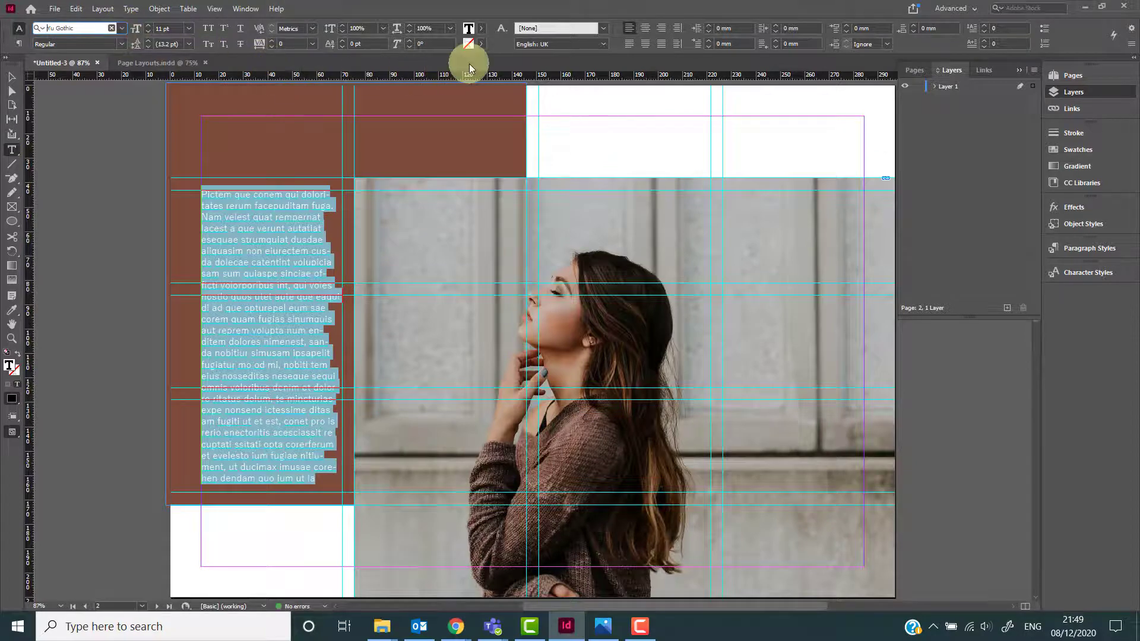
Colour the selected text a dark burgundy, hex 2d0012, in the colour picker.
double_click(468, 30)
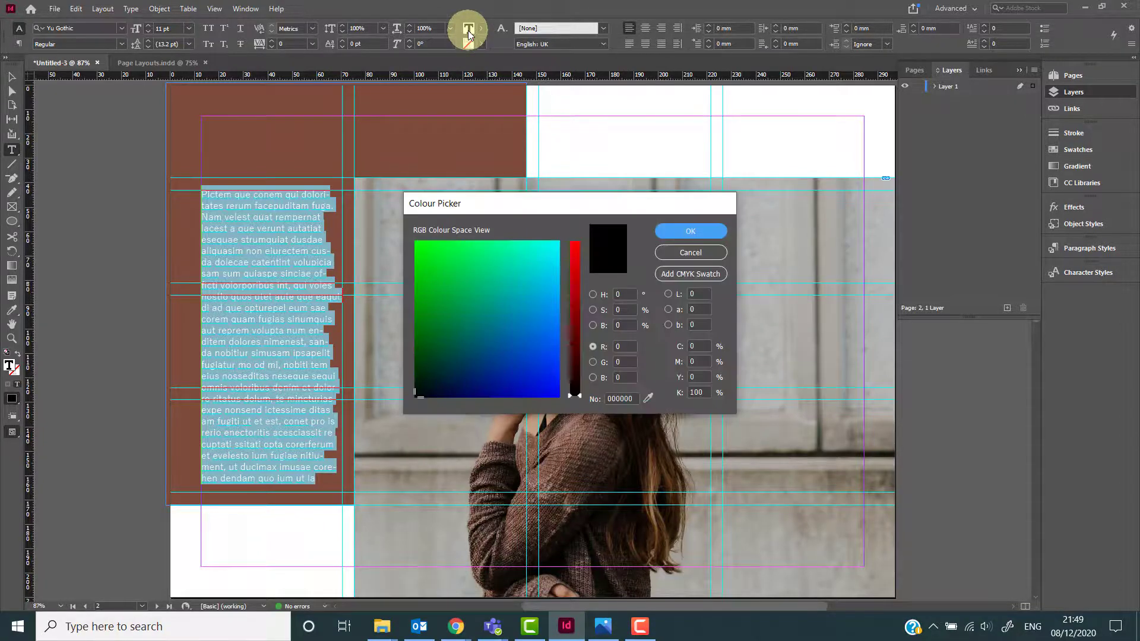
mouse_move(573, 380)
mouse_down()
mouse_move(573, 347)
mouse_move(575, 358)
mouse_up()
click(444, 391)
click(575, 385)
drag(460, 376, 437, 380)
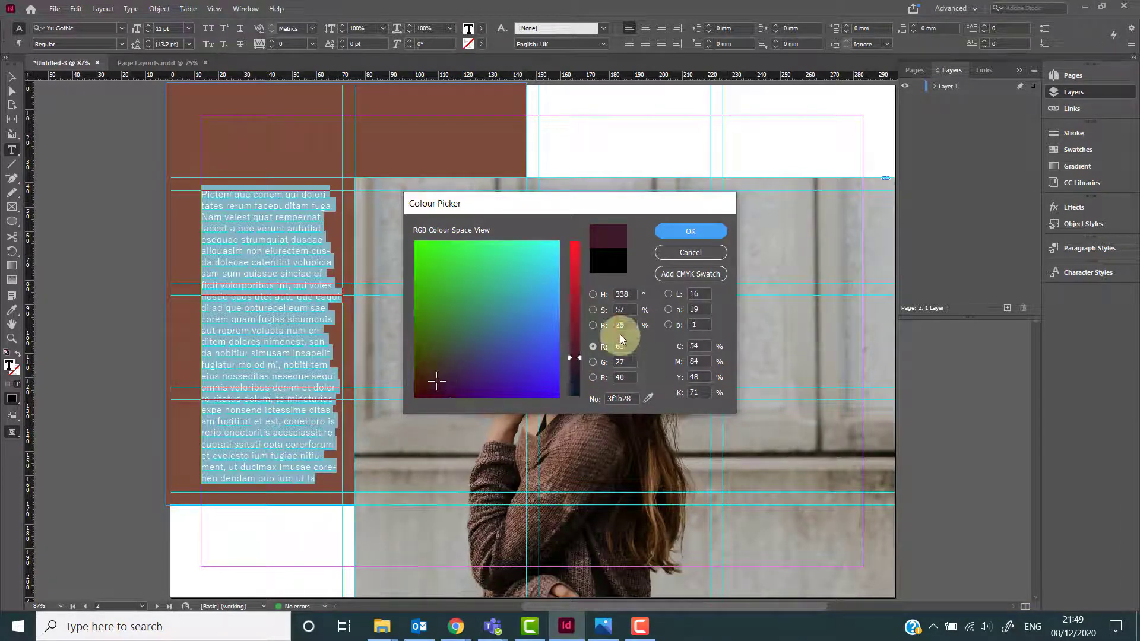
mouse_move(580, 369)
mouse_down()
mouse_move(569, 370)
mouse_move(568, 307)
mouse_move(568, 326)
mouse_up()
click(461, 386)
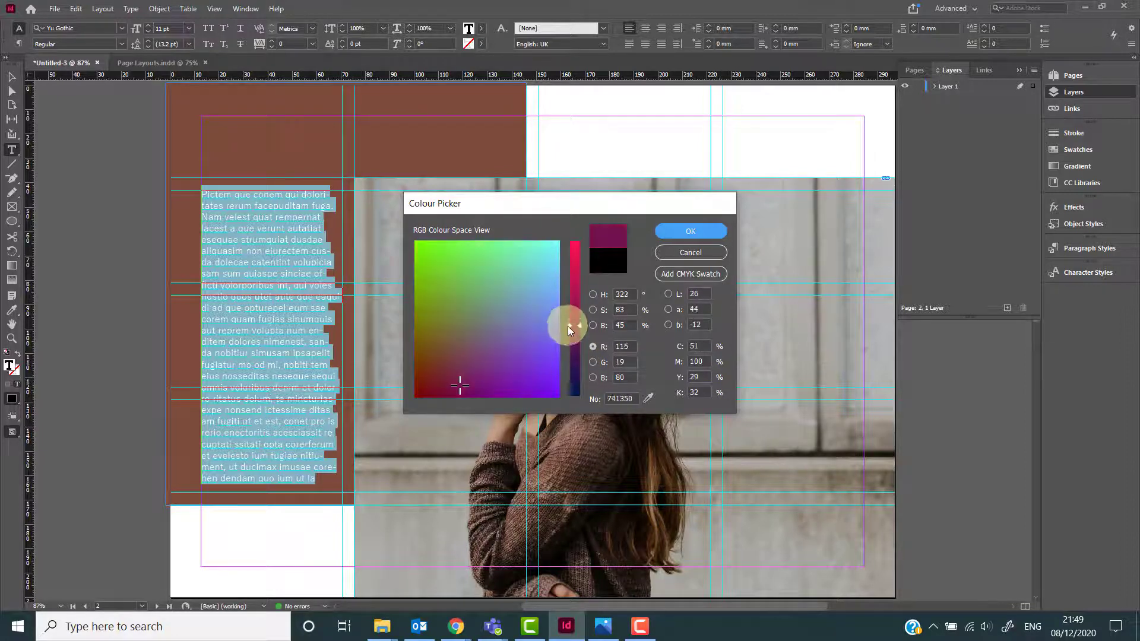
click(427, 386)
click(572, 348)
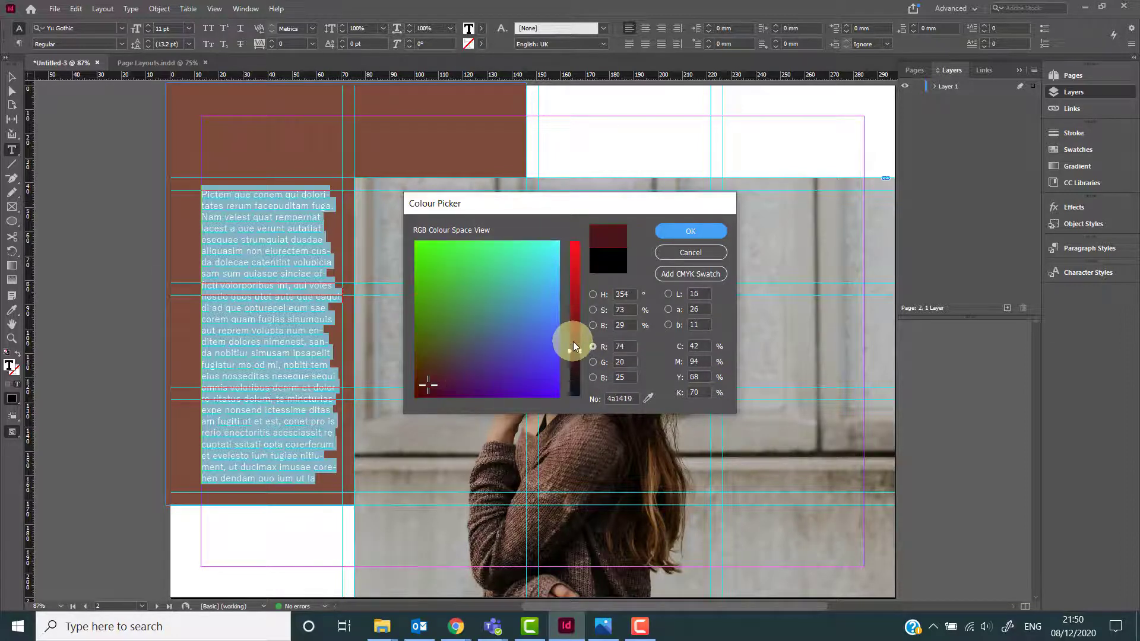
drag(437, 386, 420, 396)
drag(582, 360, 576, 368)
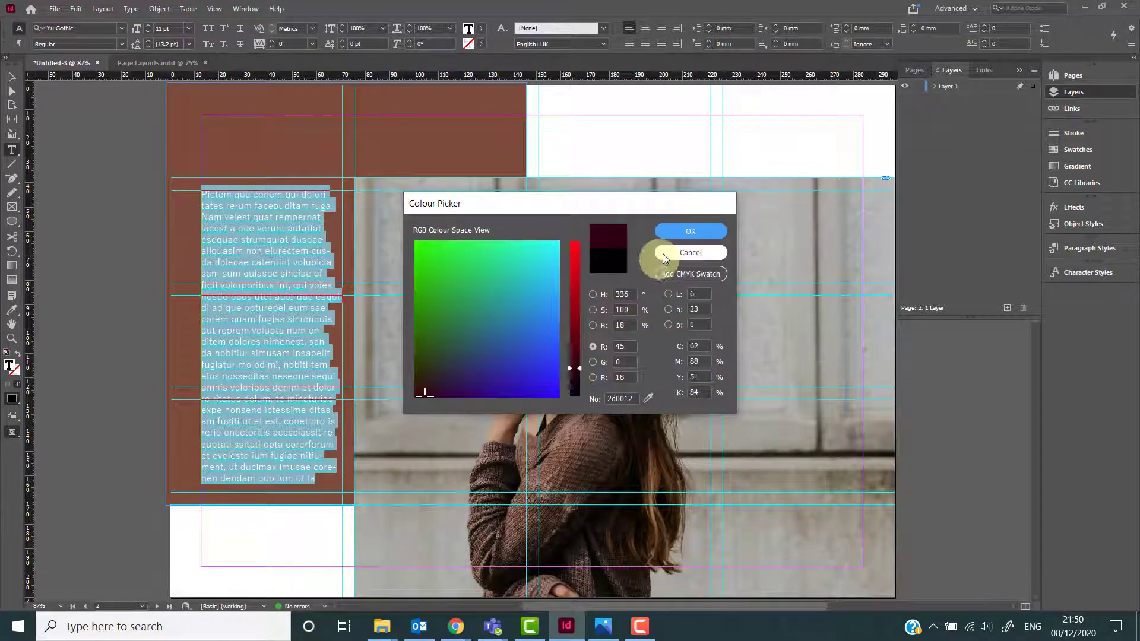
click(674, 235)
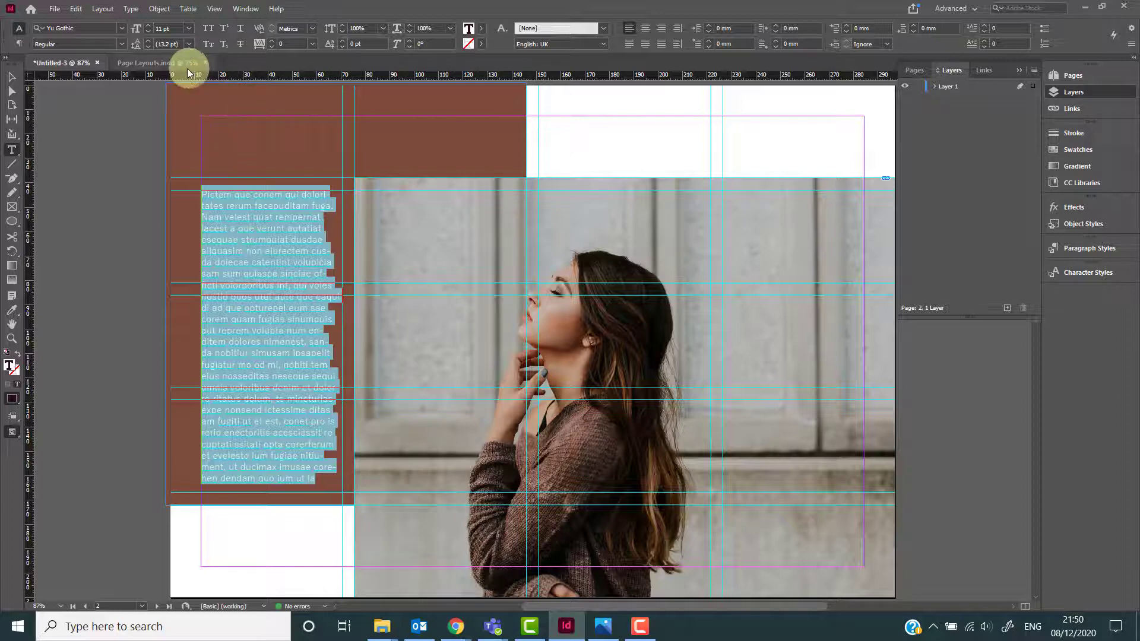
Increase the leading of the column text to 16 pt.
click(147, 41)
click(146, 41)
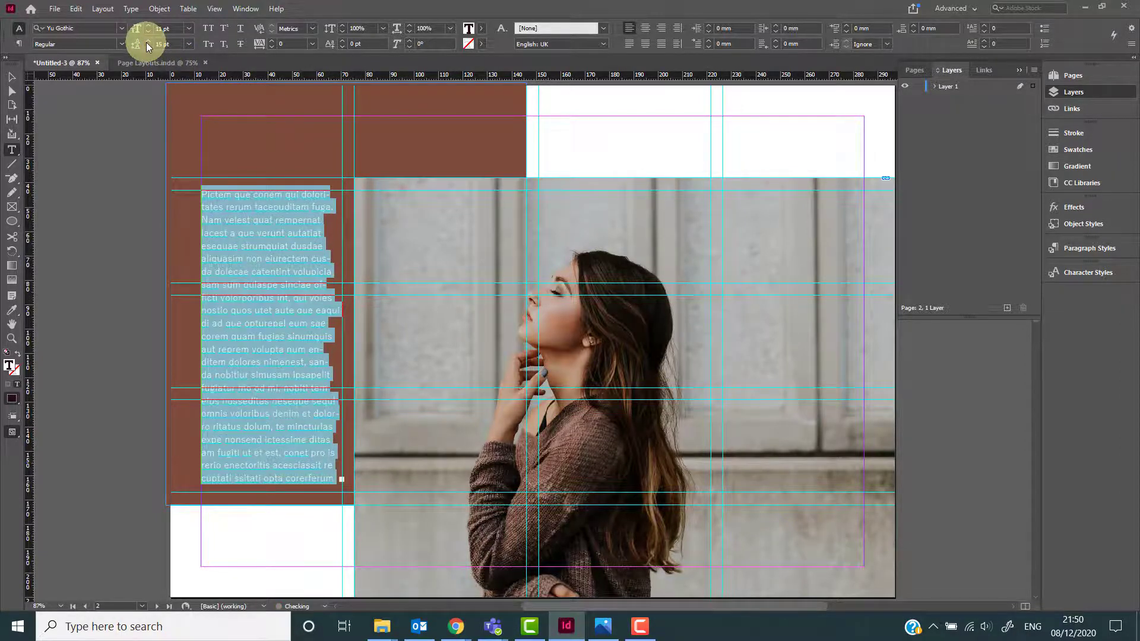
click(147, 40)
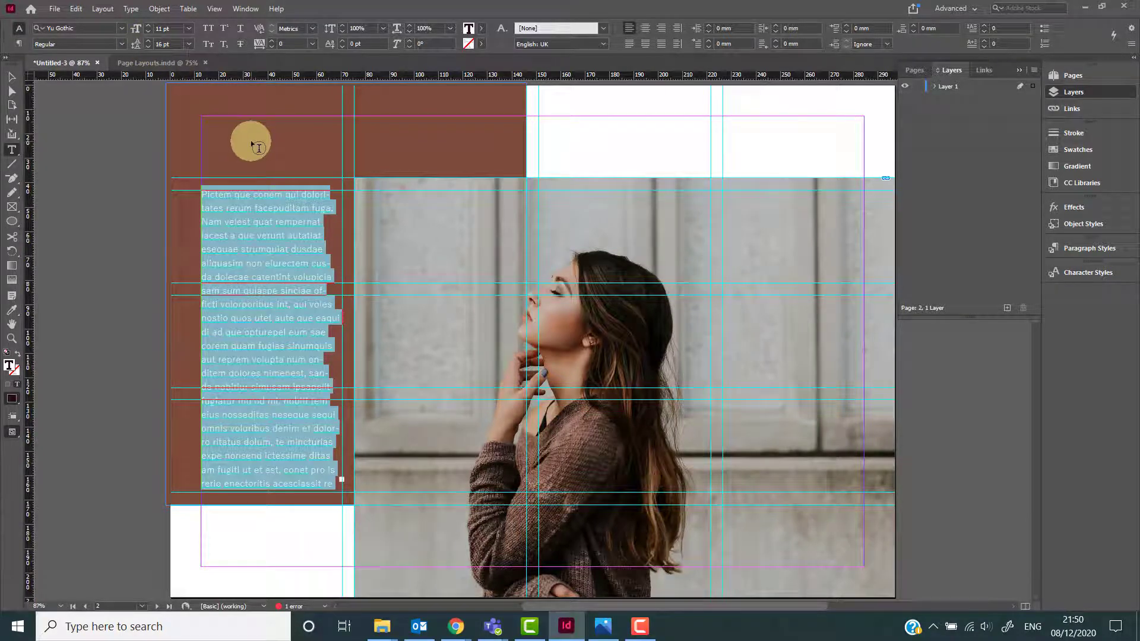
key(Escape)
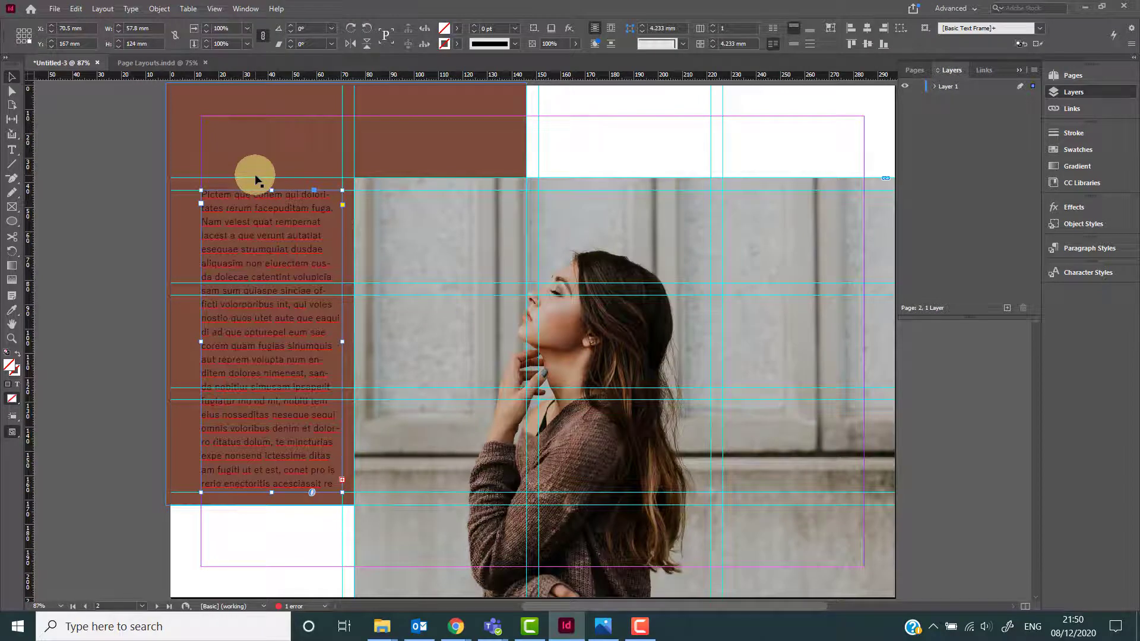
Set the first sentence of the column text to all caps in Yu Gothic Medium.
double_click(330, 206)
drag(330, 206, 198, 196)
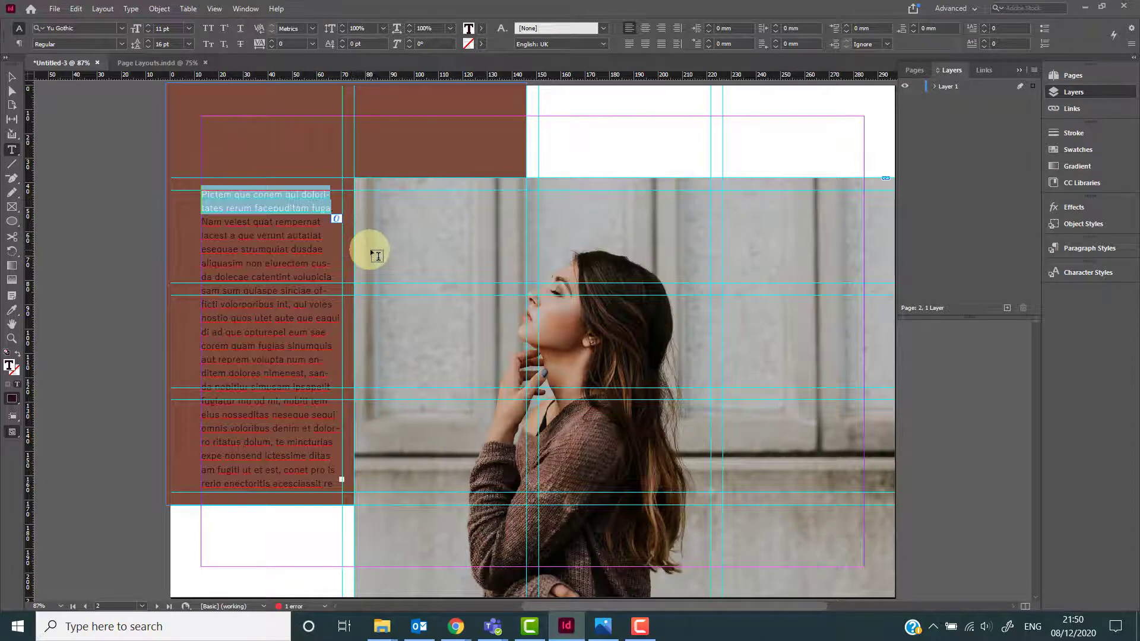
click(209, 31)
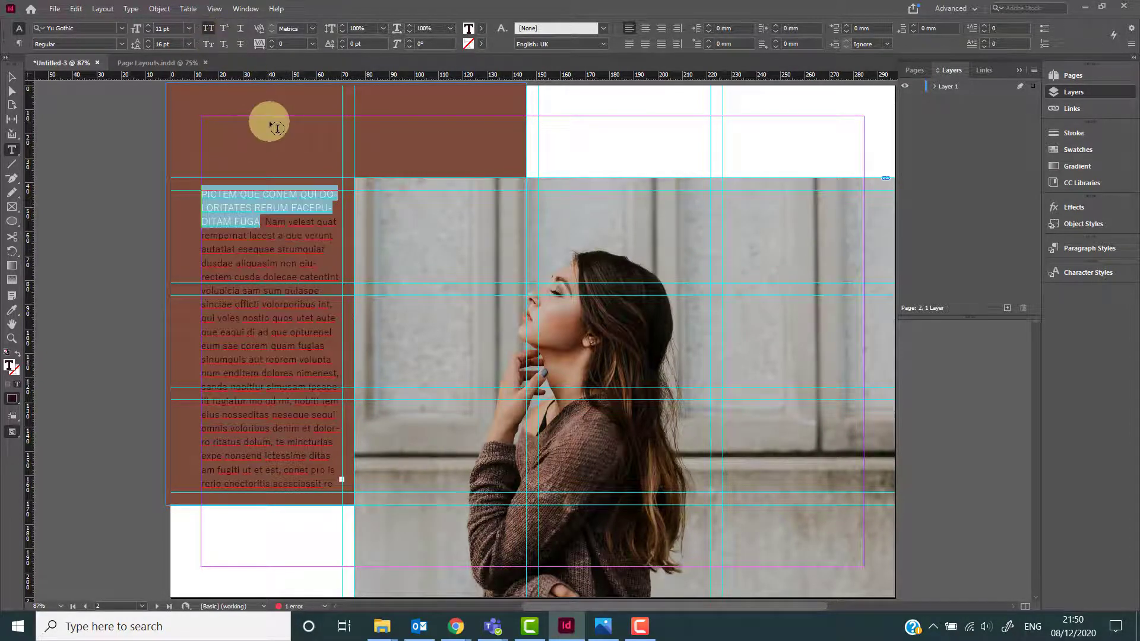
click(121, 41)
click(101, 77)
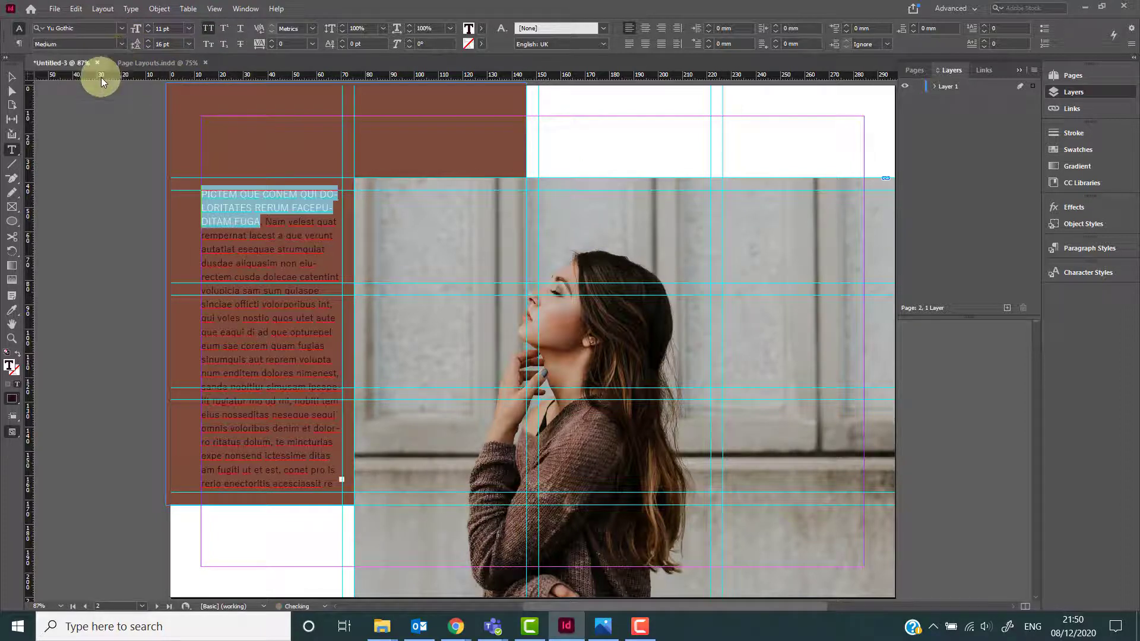
Insert two paragraph breaks after the capitalised heading sentence.
click(261, 223)
key(Return)
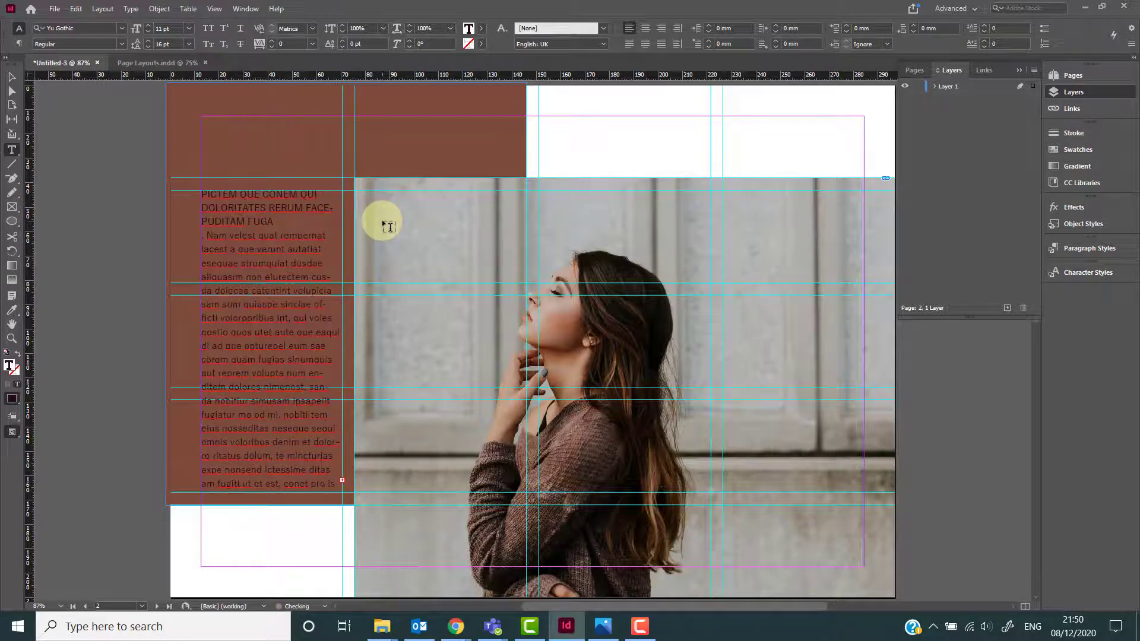
key(Return)
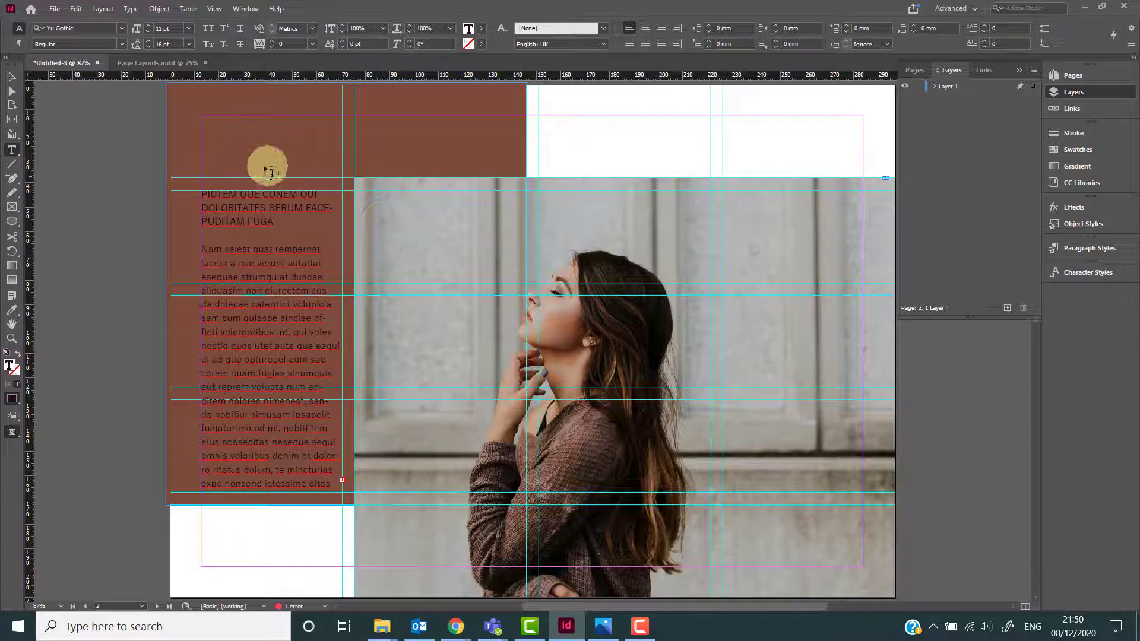
key(Escape)
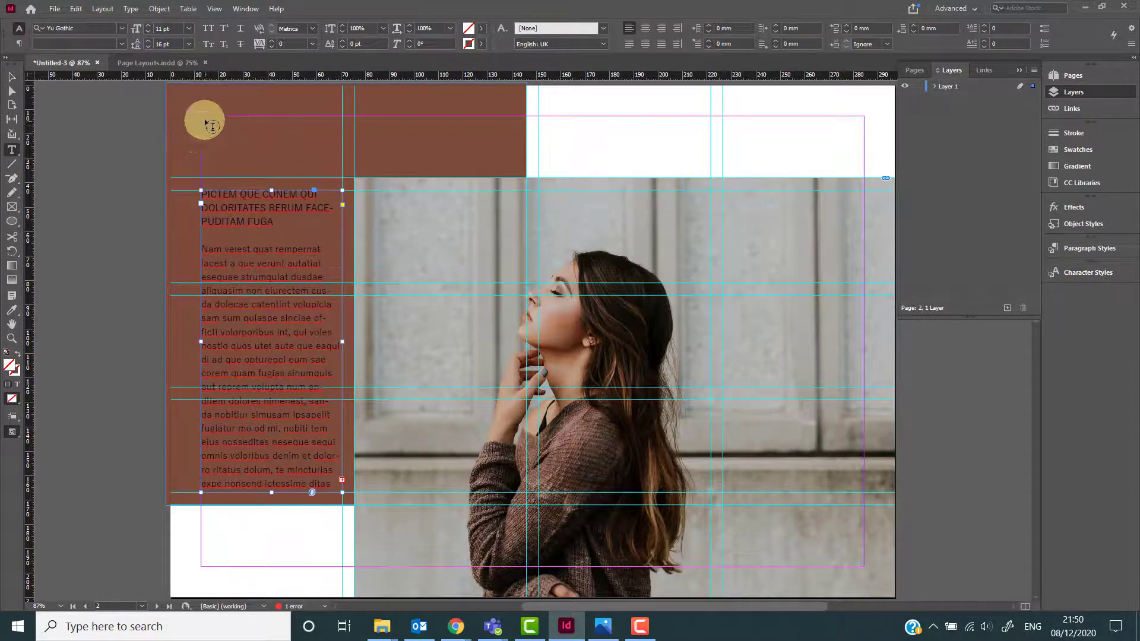
Draw a text frame across the brown header area and enter the title Design Space in Abril Fatface Regular.
drag(202, 116, 526, 168)
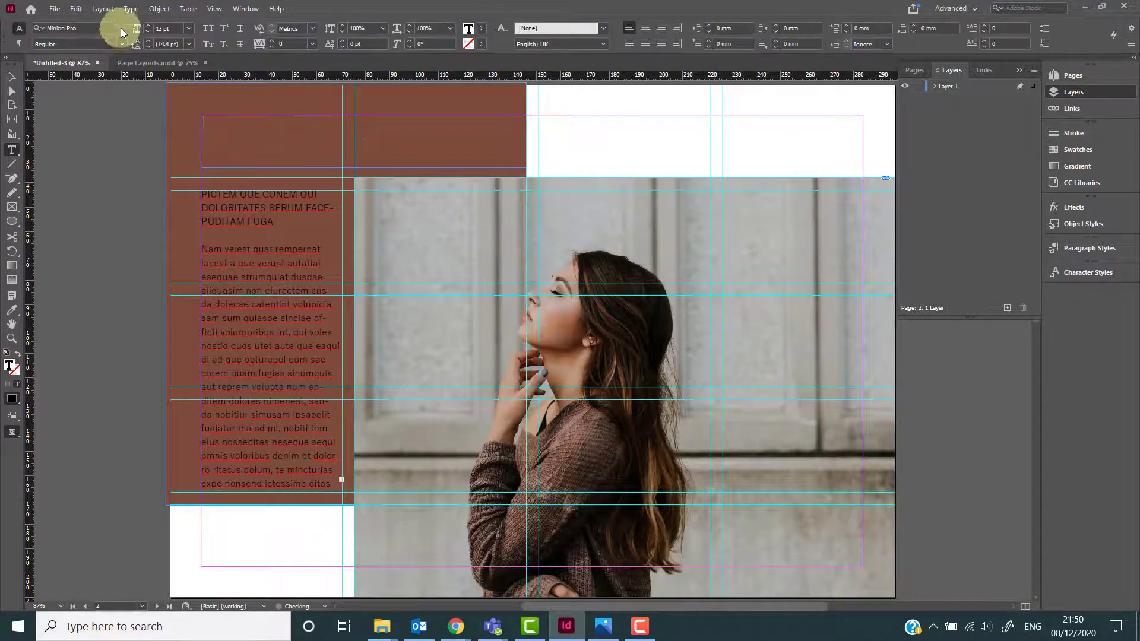
click(121, 28)
text(fat)
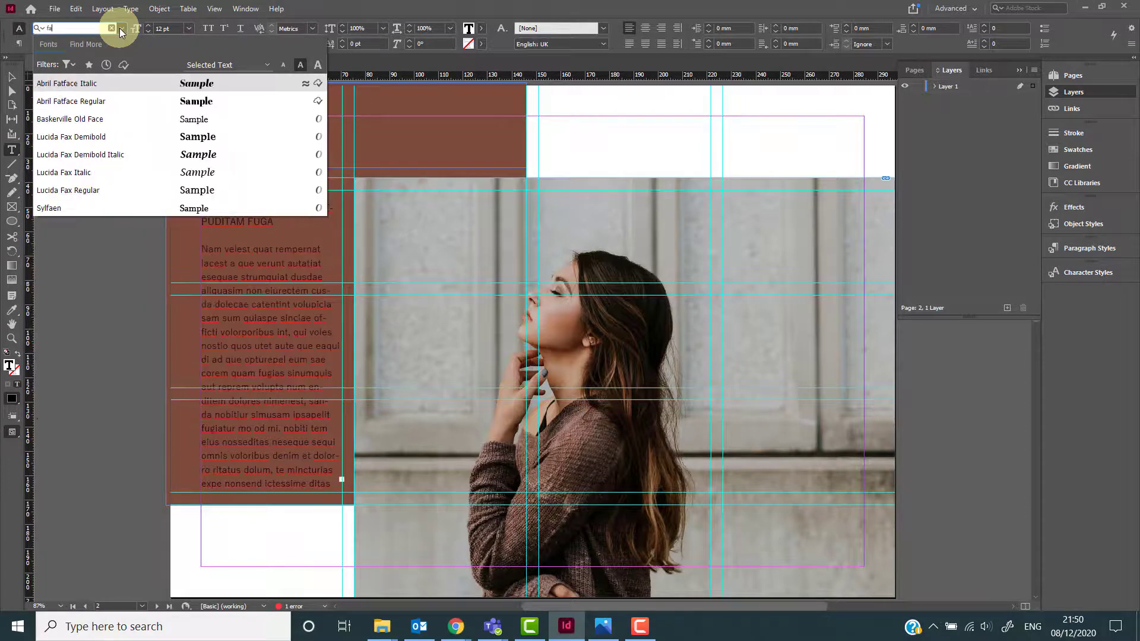
click(105, 101)
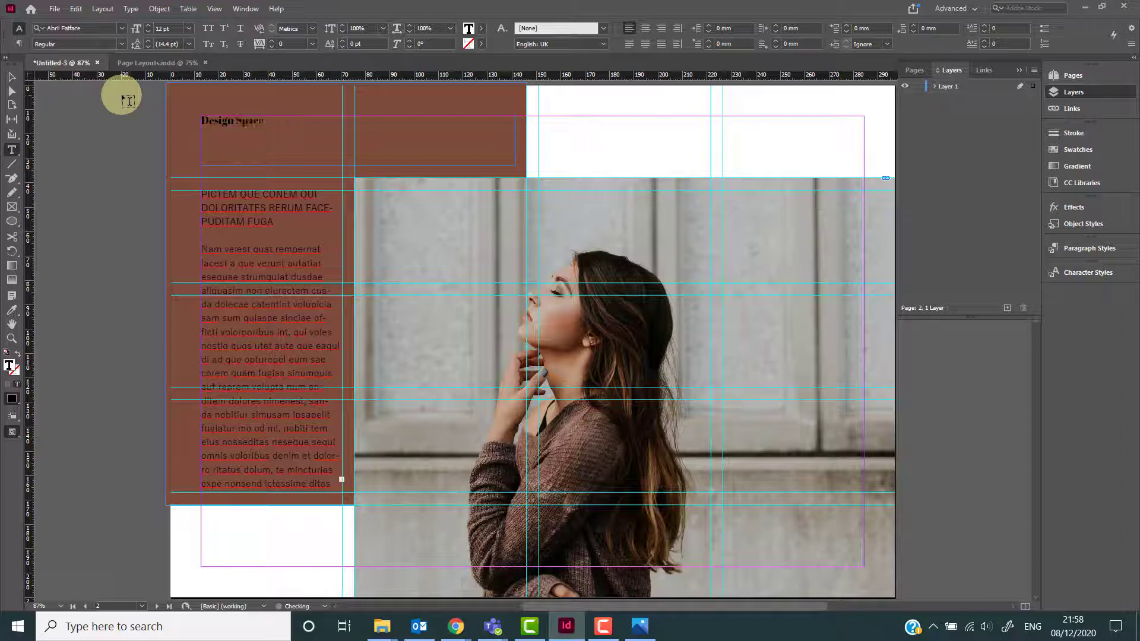
Shrink the Design Space title frame to fit tightly around its text.
click(11, 77)
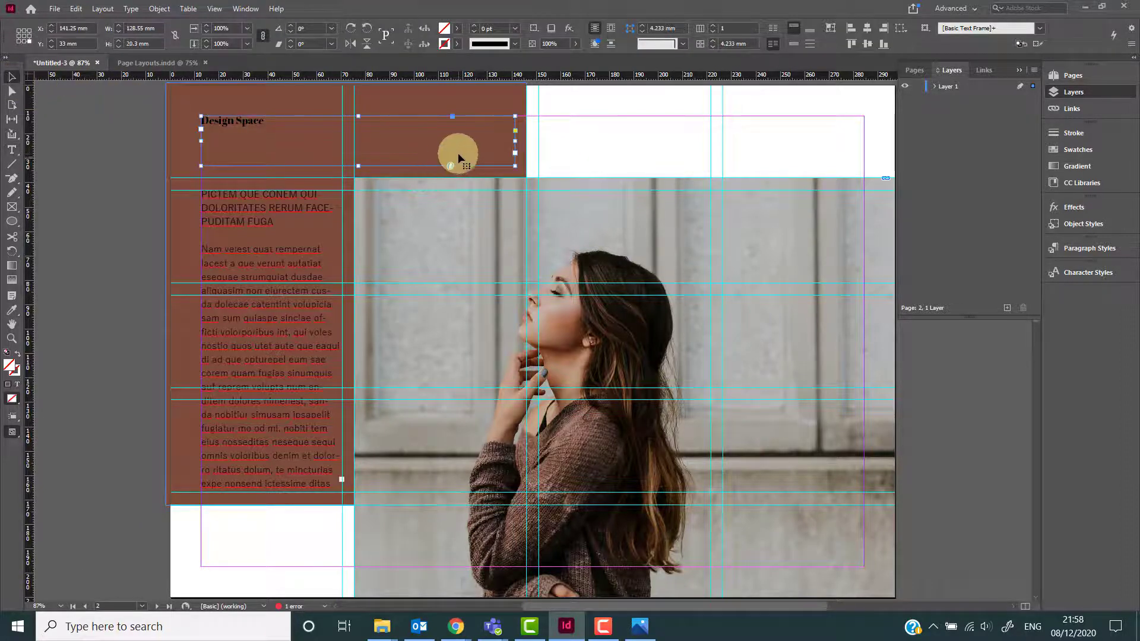
drag(513, 166, 268, 126)
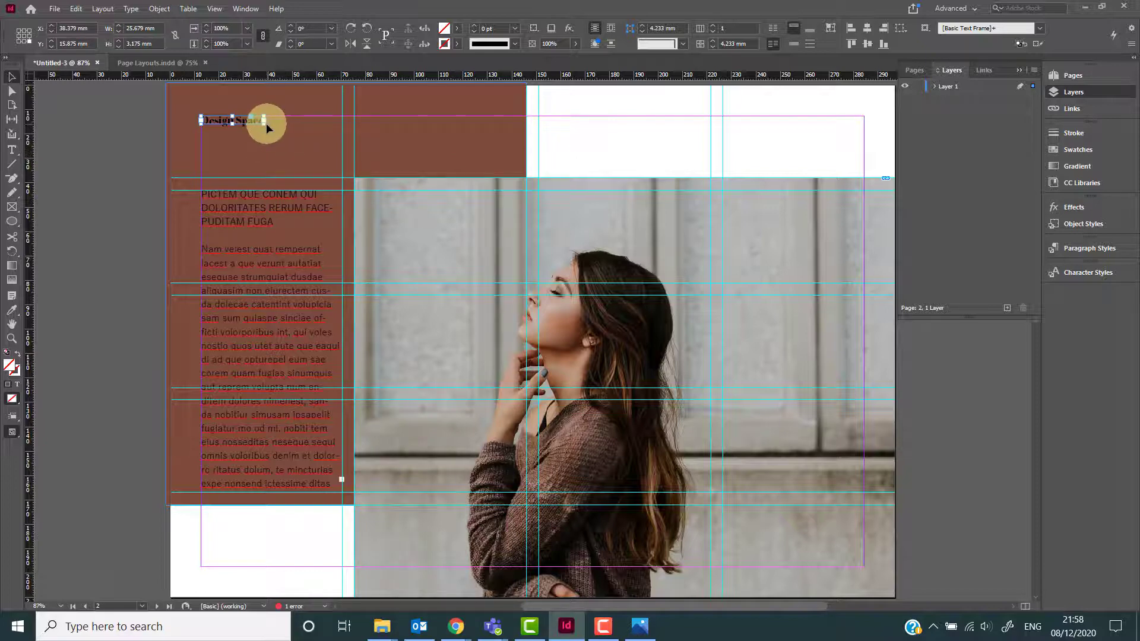
Scale up the Design Space title frame so the text grows to about 73 pt across the header.
drag(265, 123, 488, 172)
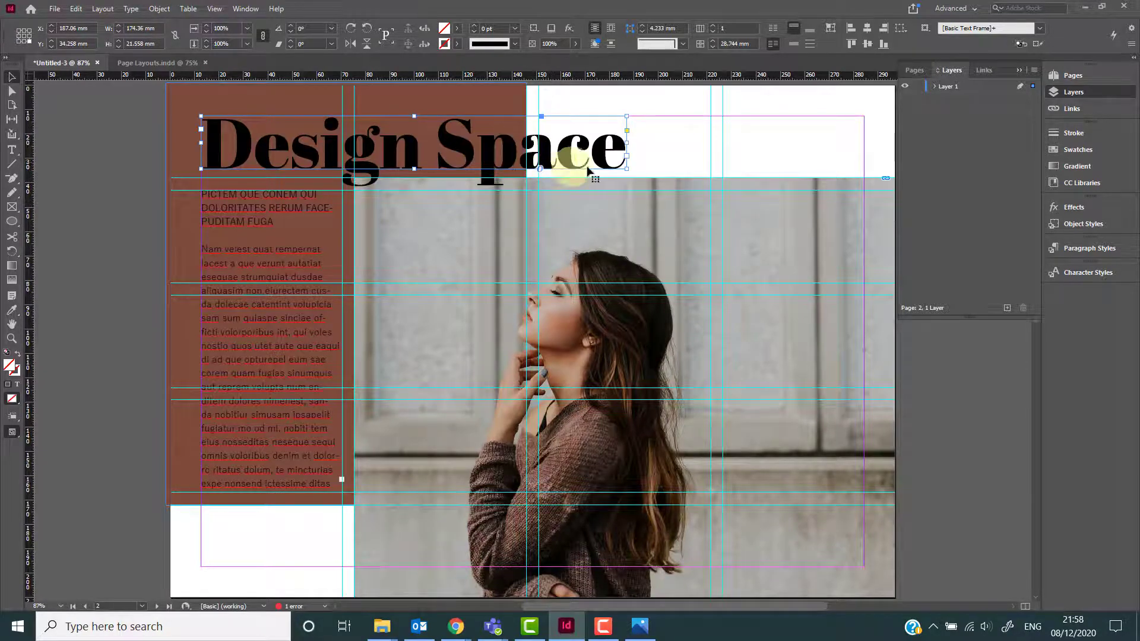
drag(629, 170, 584, 163)
Colour the title text with the dark C=62 M=88 Y=51 K=84 swatch.
triple_click(491, 145)
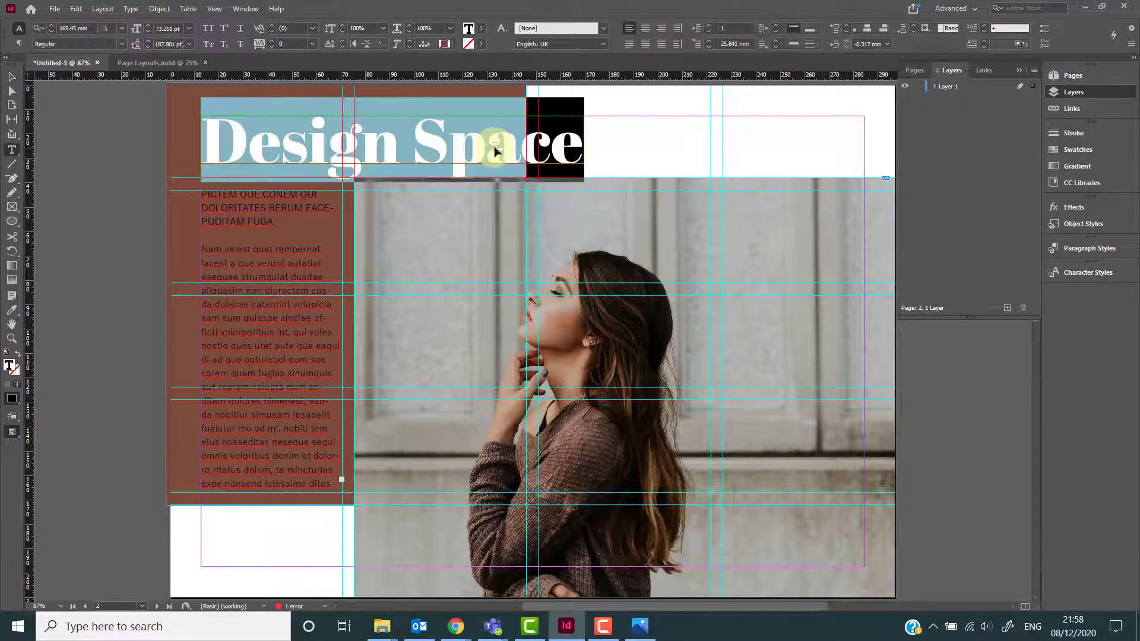
click(478, 32)
scroll(458, 101, down, 4)
click(411, 153)
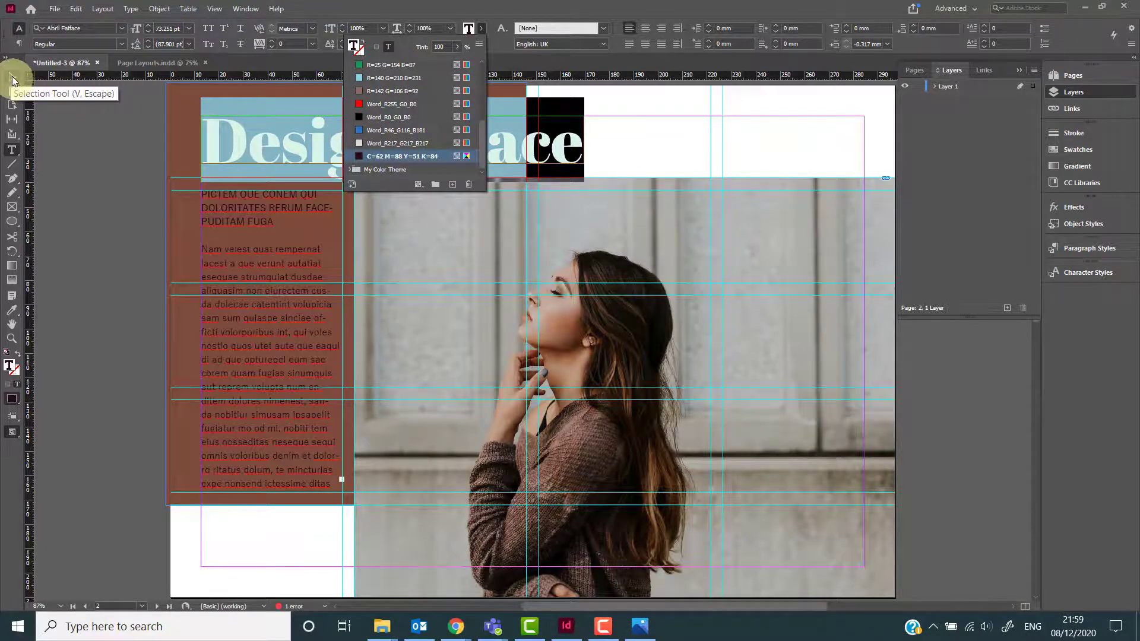
click(13, 83)
click(249, 138)
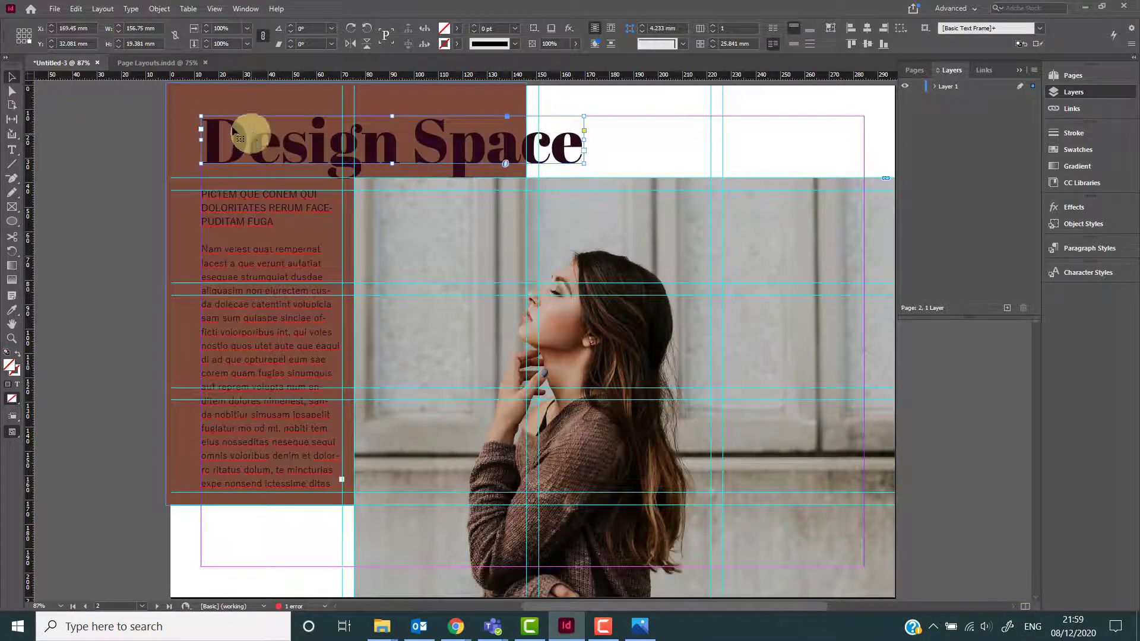
Draw a horizontal line under the title and give it a 6 pt stroke in the dark swatch colour.
click(12, 165)
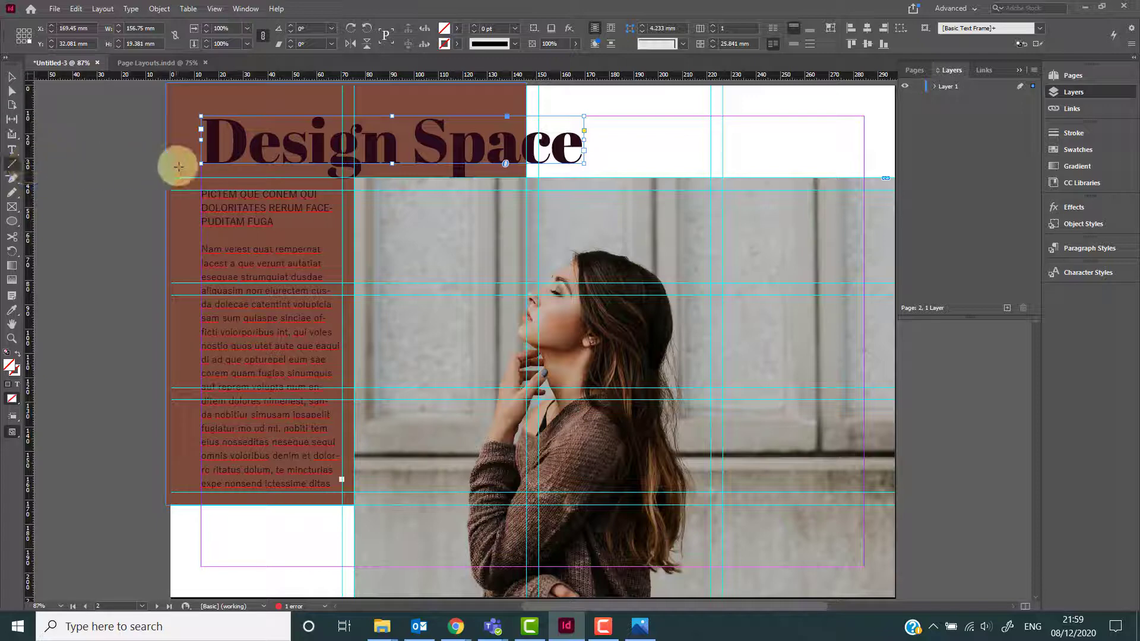
drag(118, 169, 465, 180)
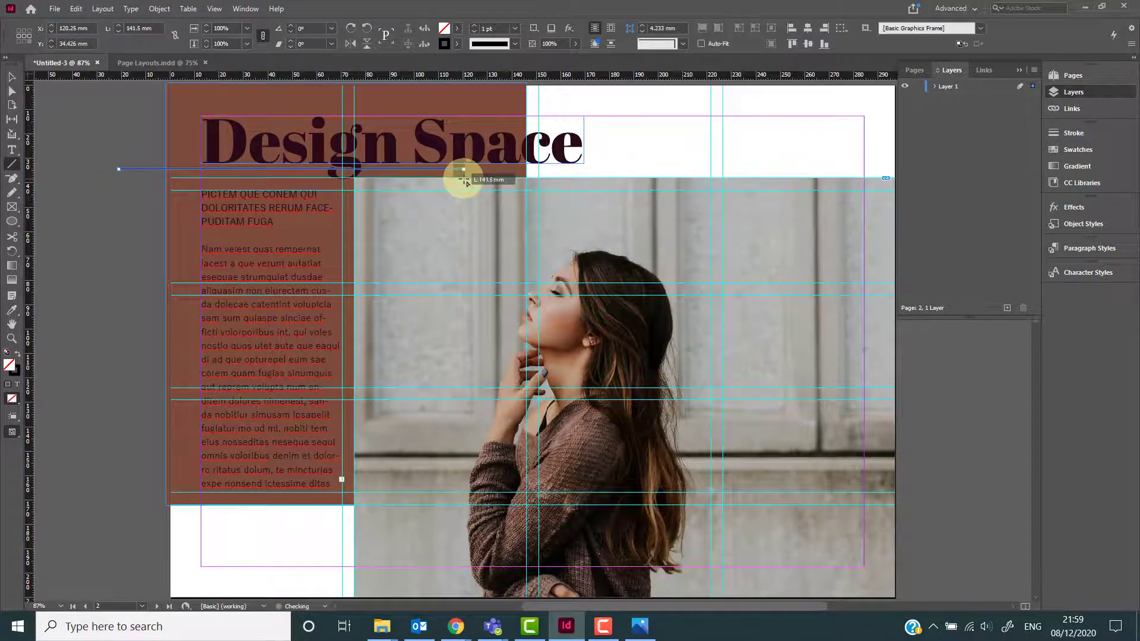
click(473, 26)
click(473, 26)
click(474, 27)
click(474, 27)
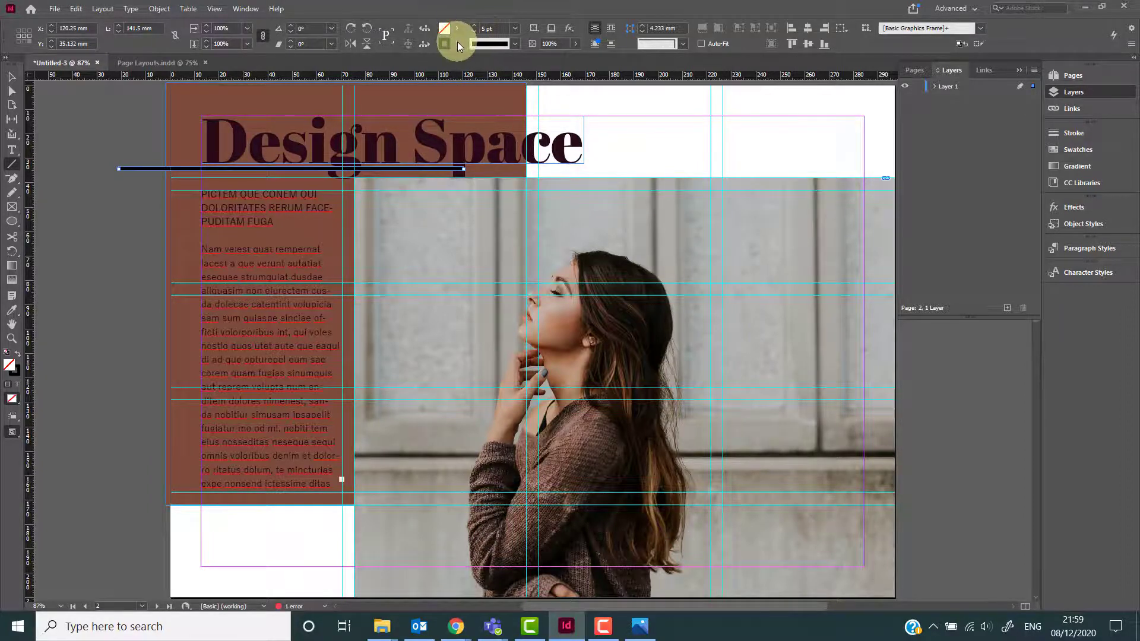
click(457, 41)
scroll(416, 131, down, 5)
click(382, 172)
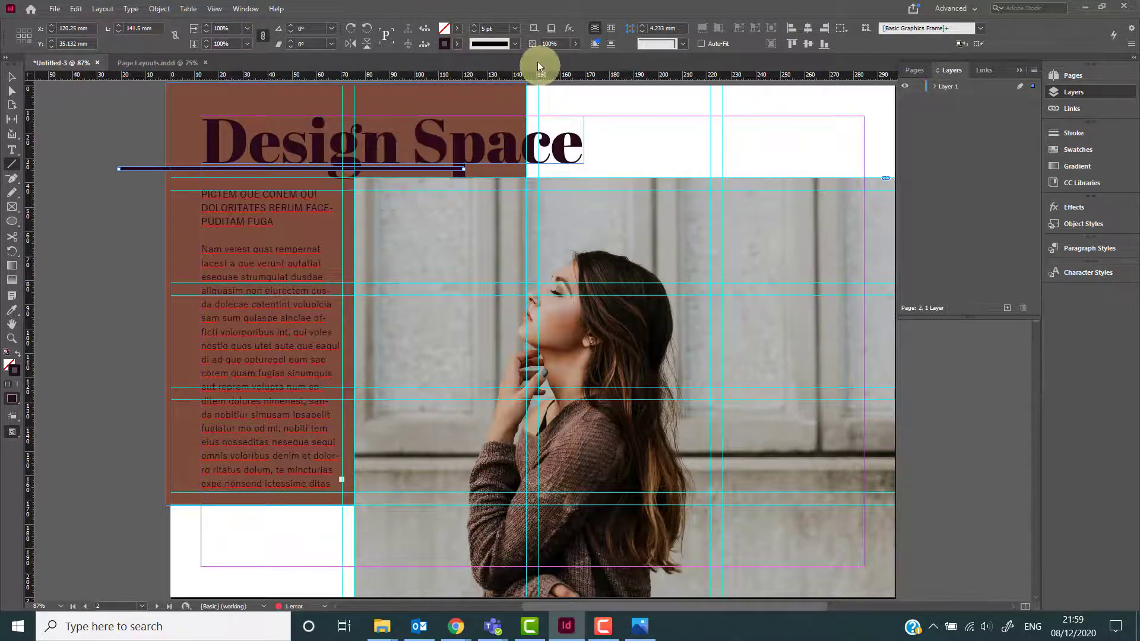
click(473, 26)
Move the title up and reposition the line directly beneath it.
click(18, 82)
click(422, 144)
drag(427, 138, 428, 122)
click(367, 170)
drag(368, 173, 451, 165)
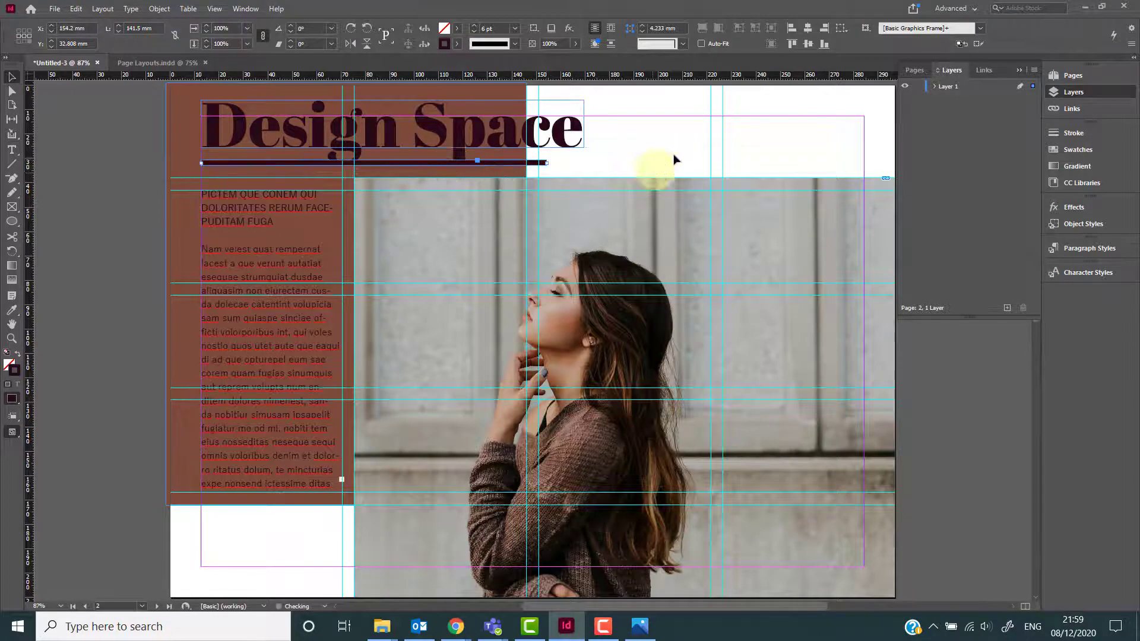
Narrow the title frame from its right edge.
click(675, 156)
click(580, 133)
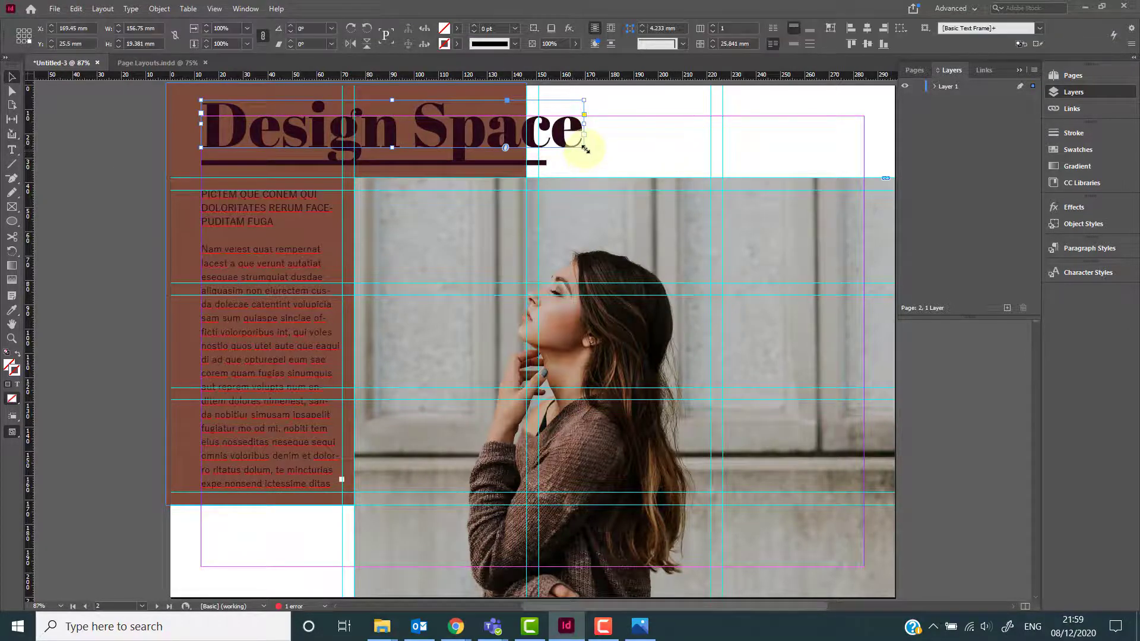
drag(585, 148, 539, 137)
click(623, 172)
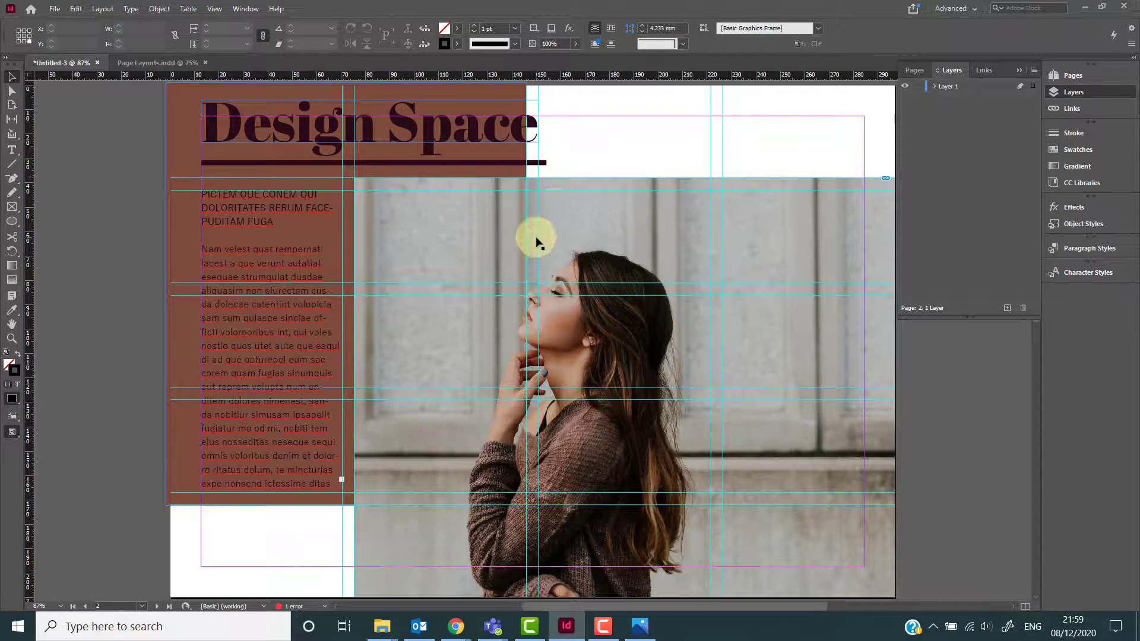
Open the Preflight panel and examine the reported text error.
scroll(522, 250, down, 3)
click(297, 607)
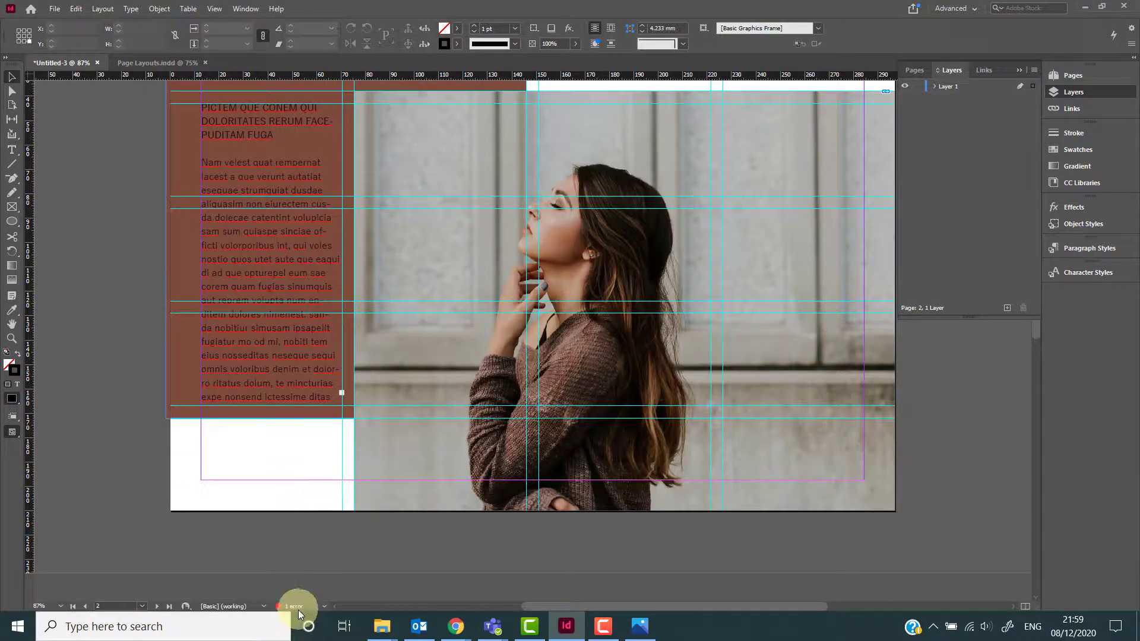
double_click(294, 607)
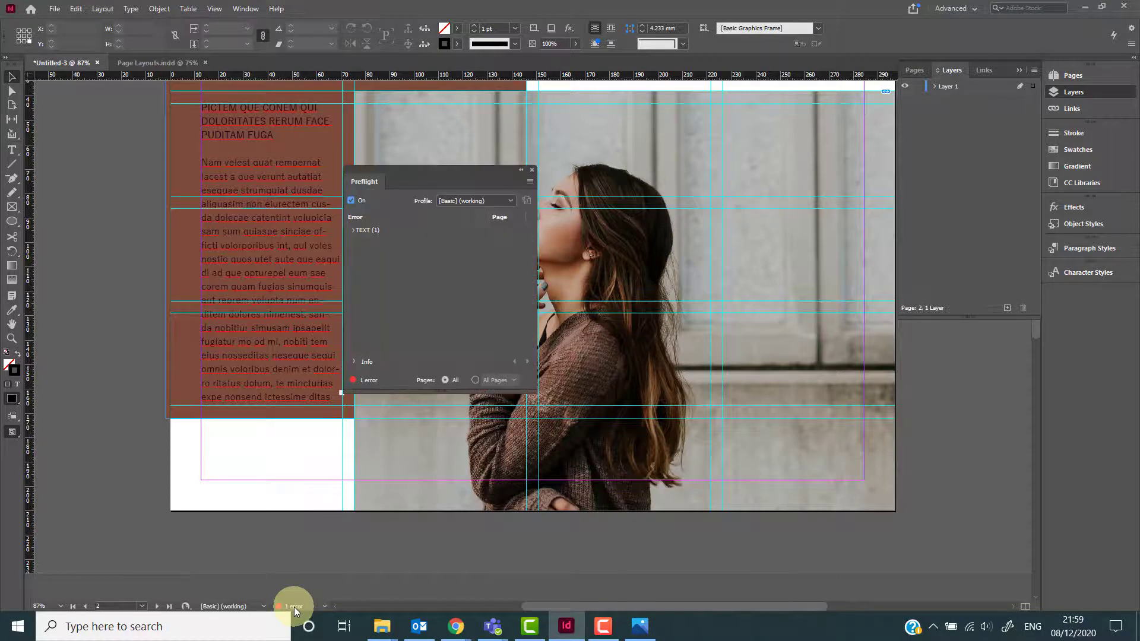
click(372, 229)
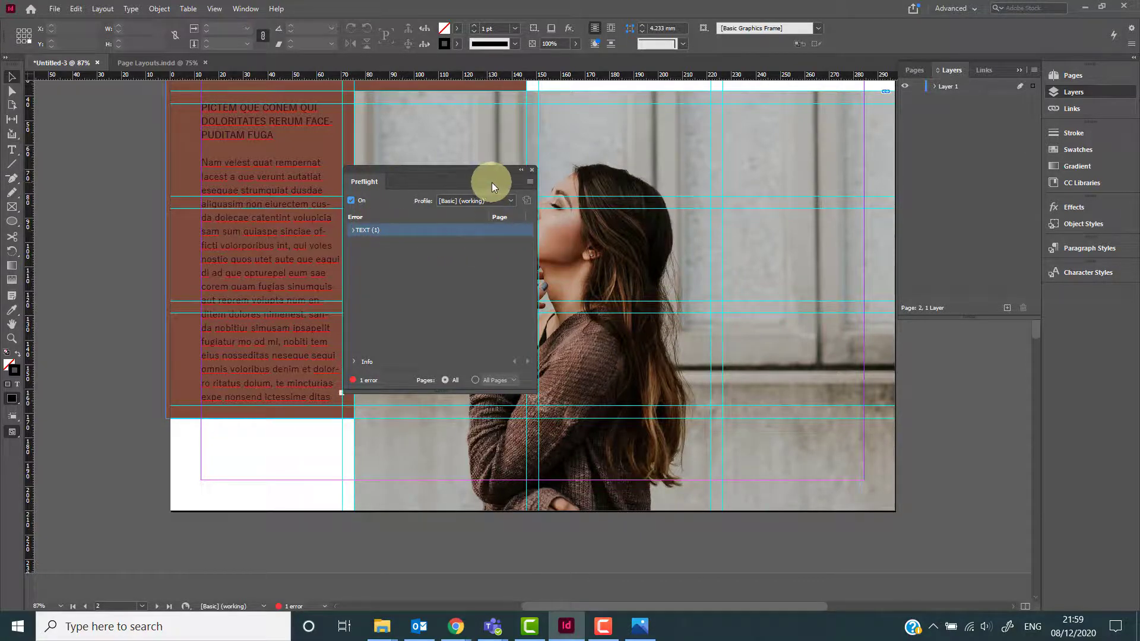
click(534, 169)
scroll(523, 237, up, 3)
scroll(569, 259, down, 3)
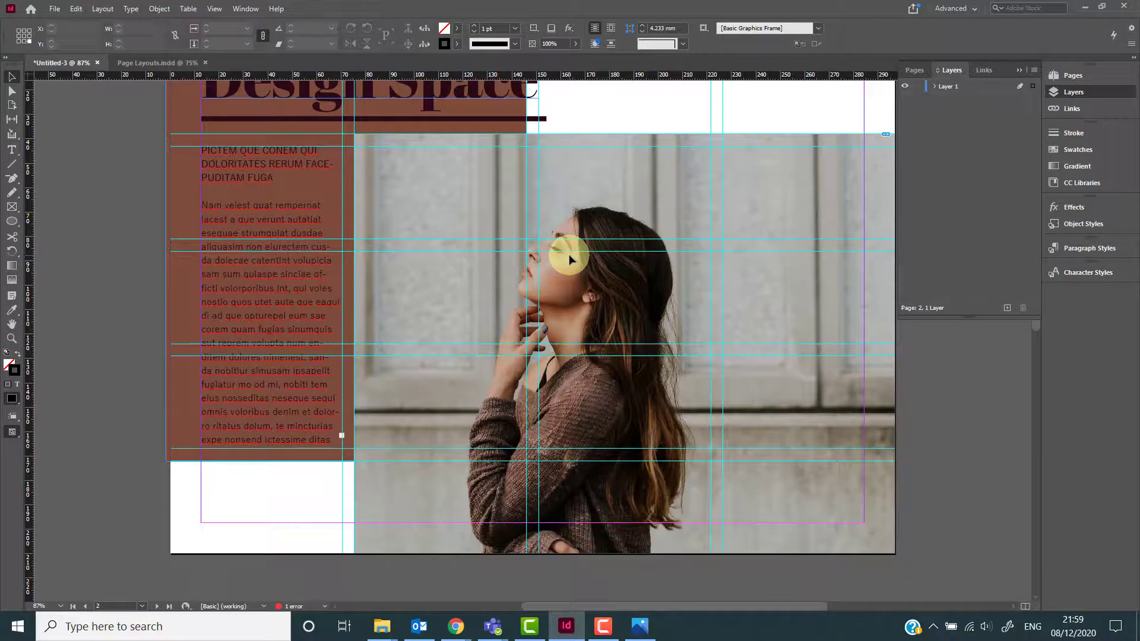
scroll(569, 254, up, 1)
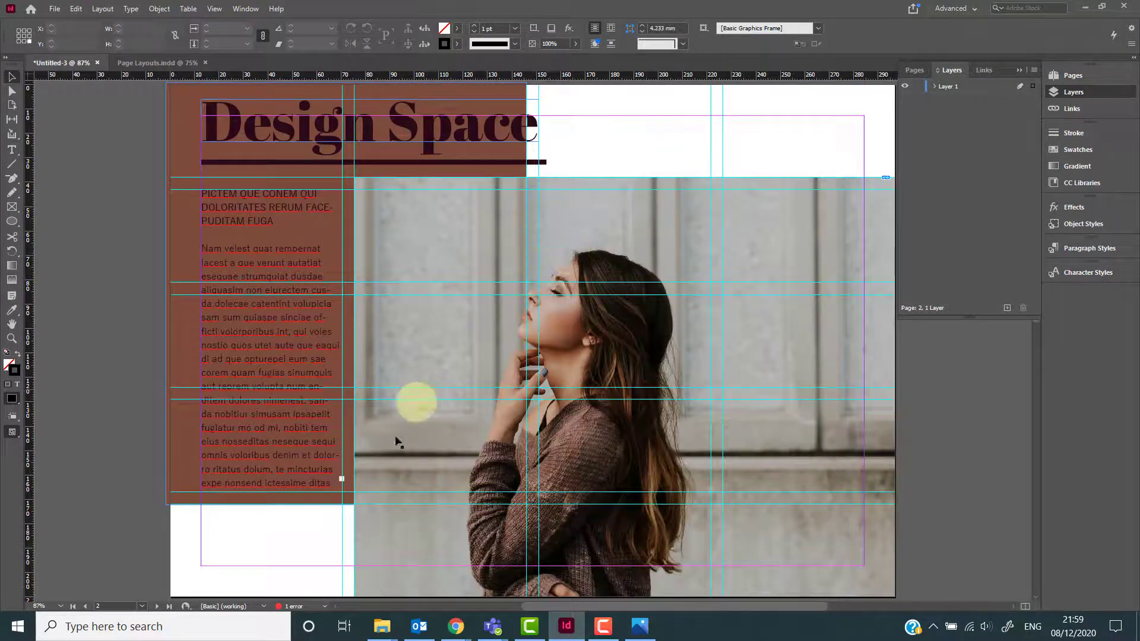
scroll(382, 454, down, 1)
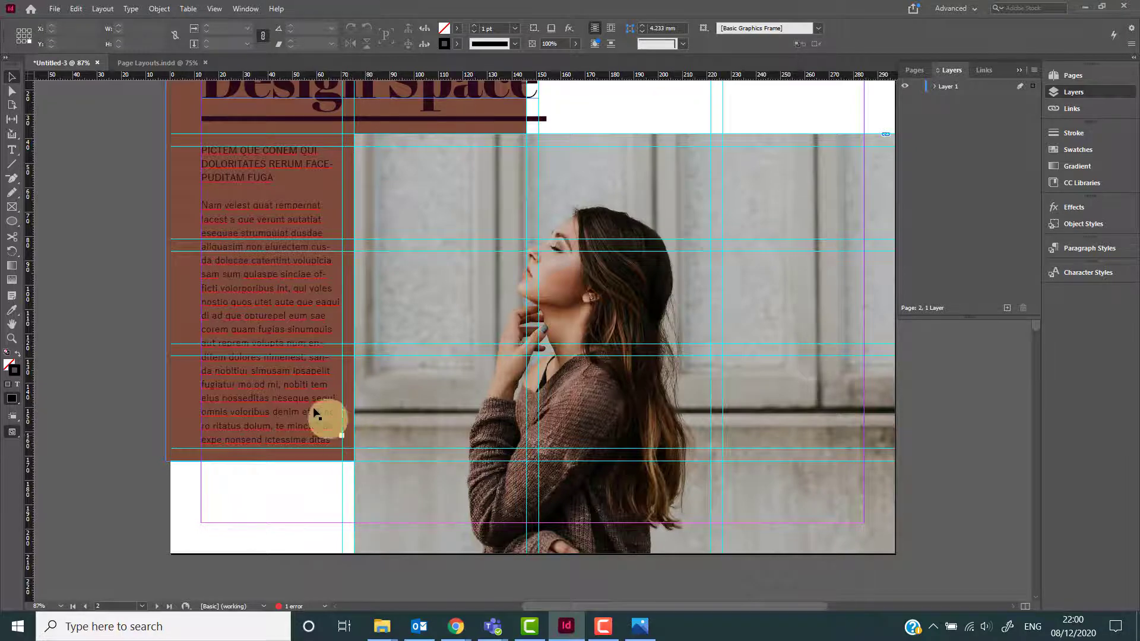
Draw a tall rectangle frame about 58 × 223 mm over the right side of the photo.
key(m)
scroll(391, 367, up, 1)
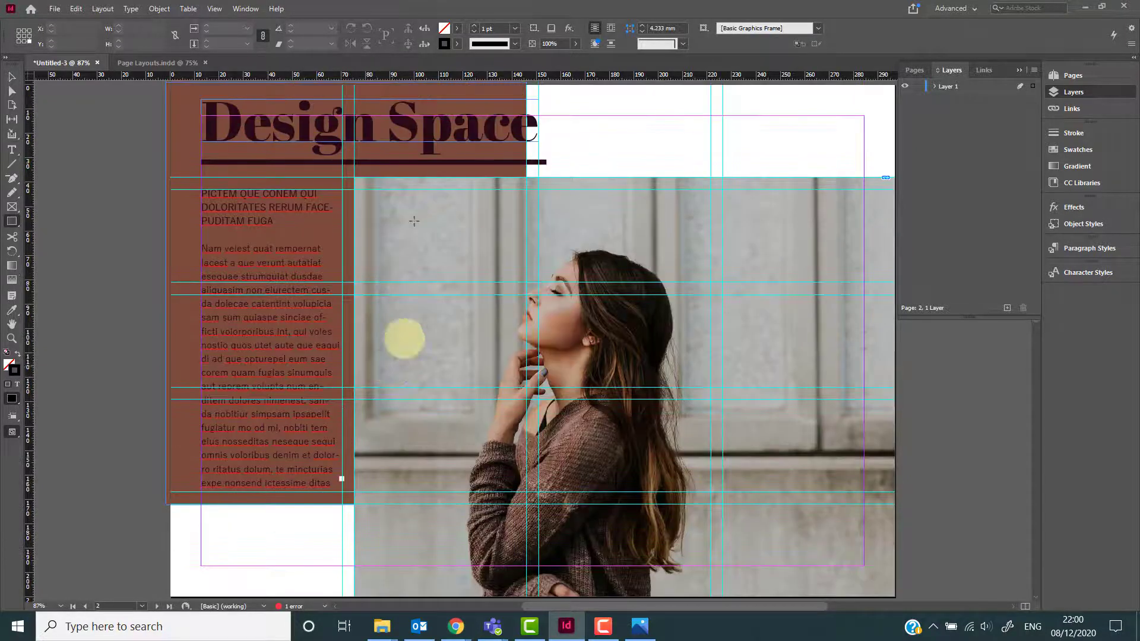
scroll(692, 155, up, 1)
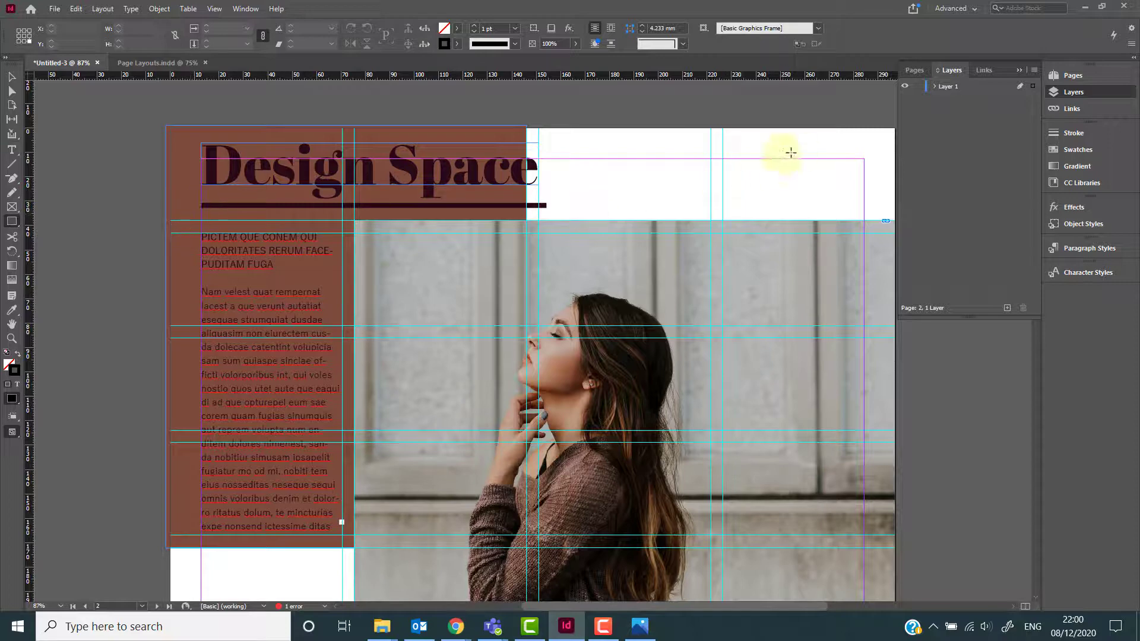
drag(723, 127, 865, 567)
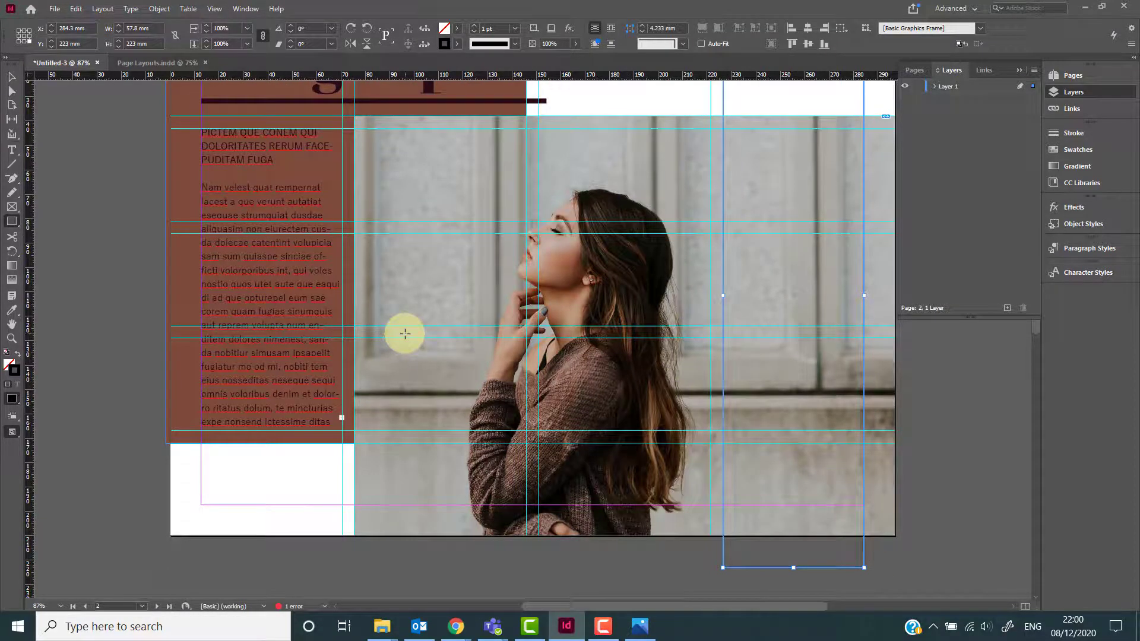
key(v)
click(492, 286)
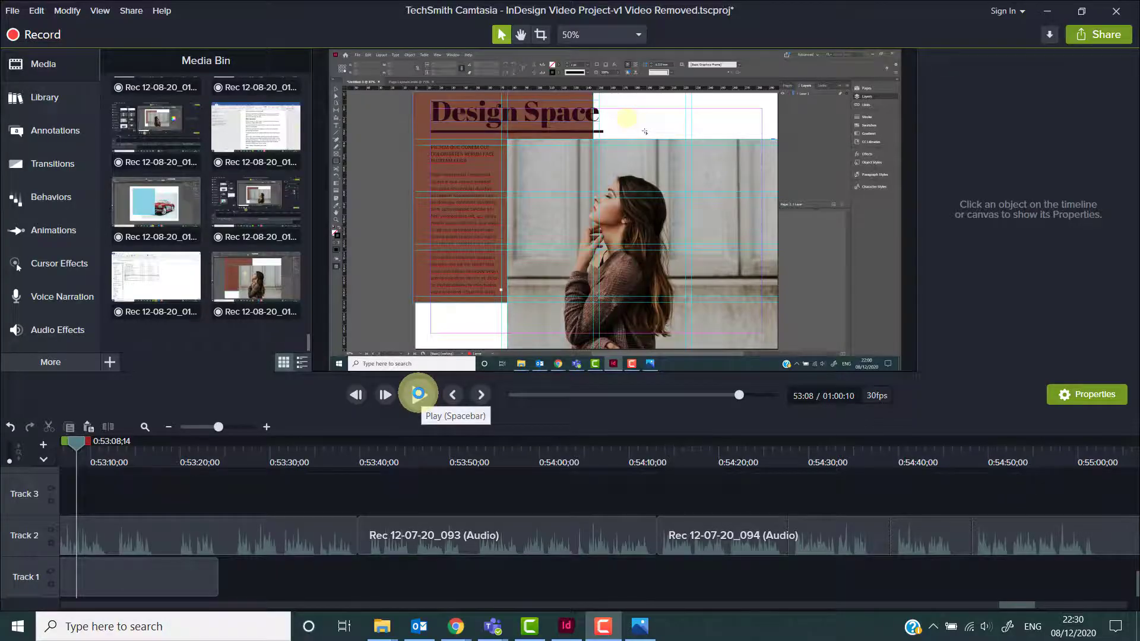
click(418, 394)
click(564, 627)
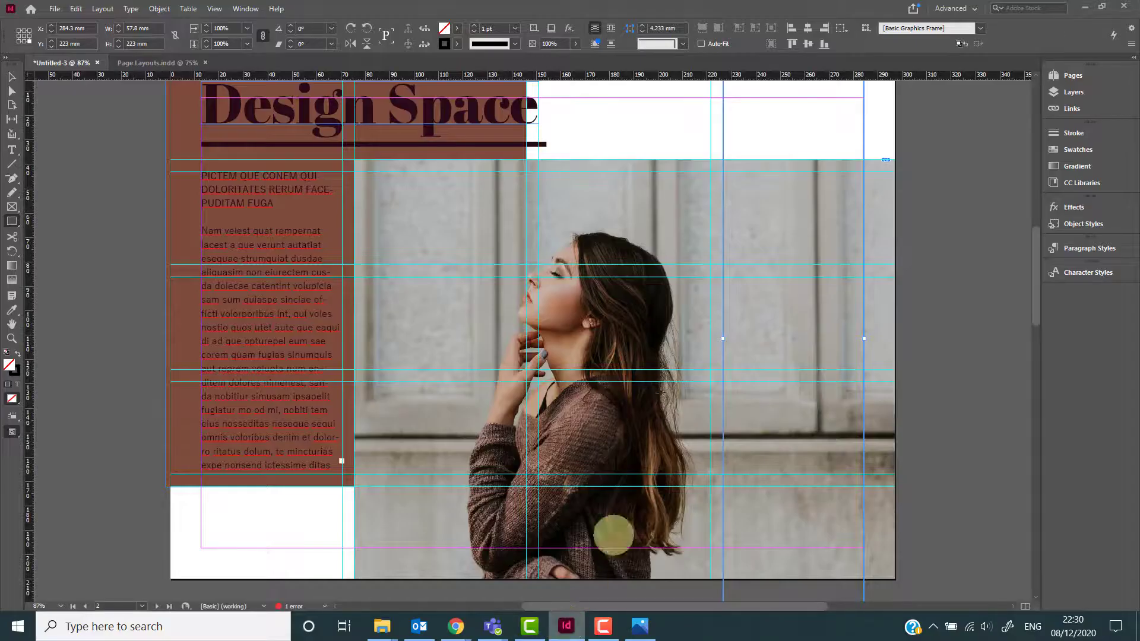
click(563, 626)
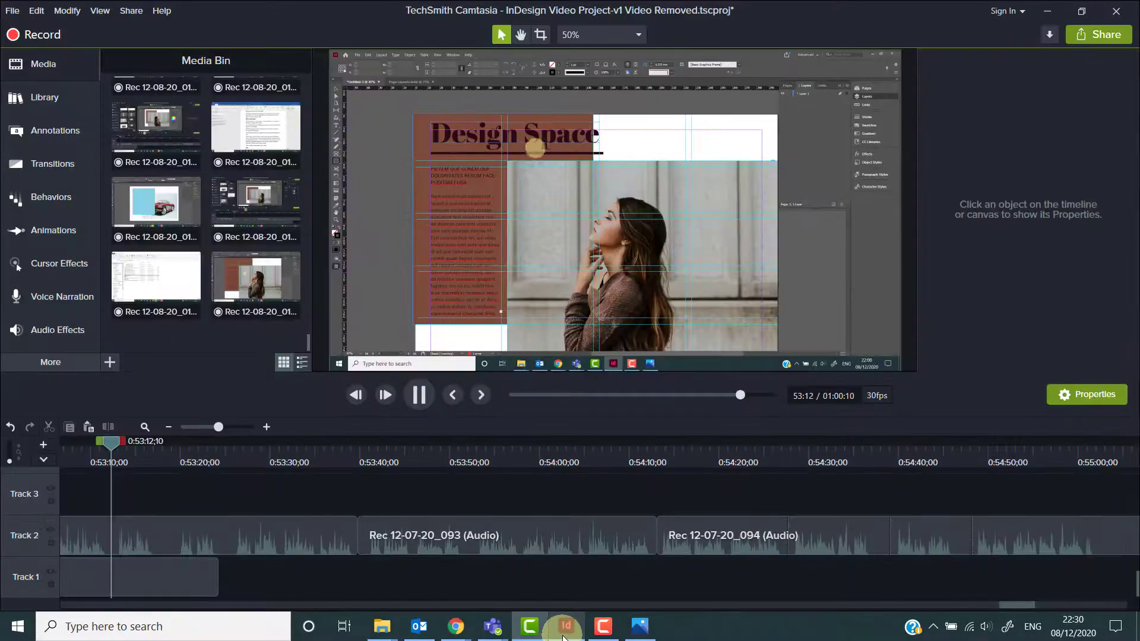
click(564, 628)
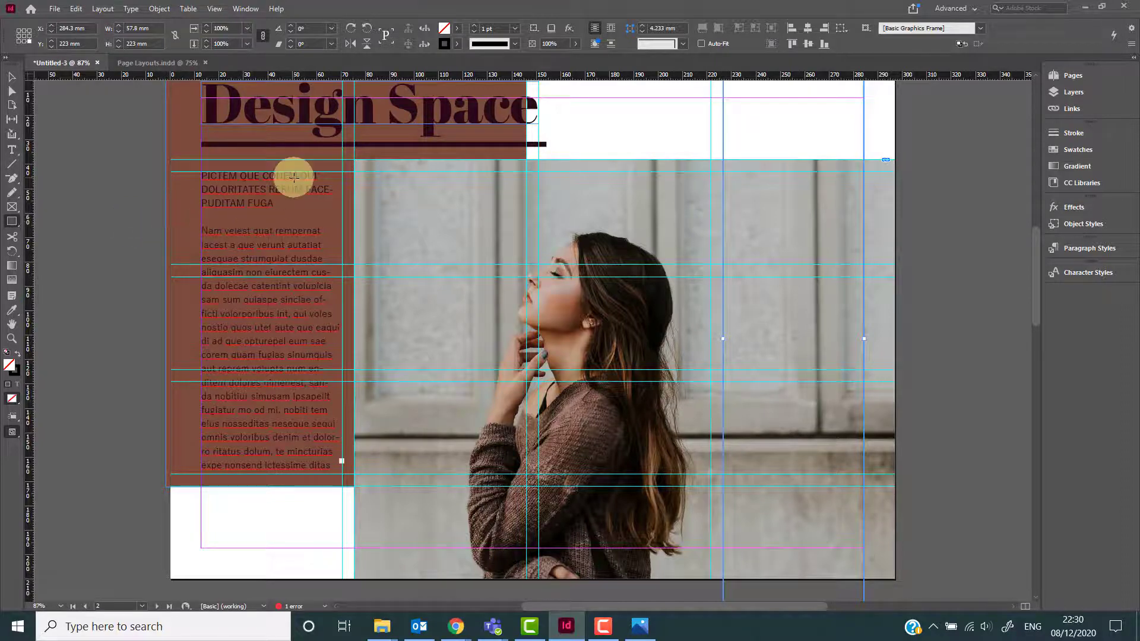
Fill the rectangle with black and set its blend mode to Multiply at 75% opacity.
click(457, 27)
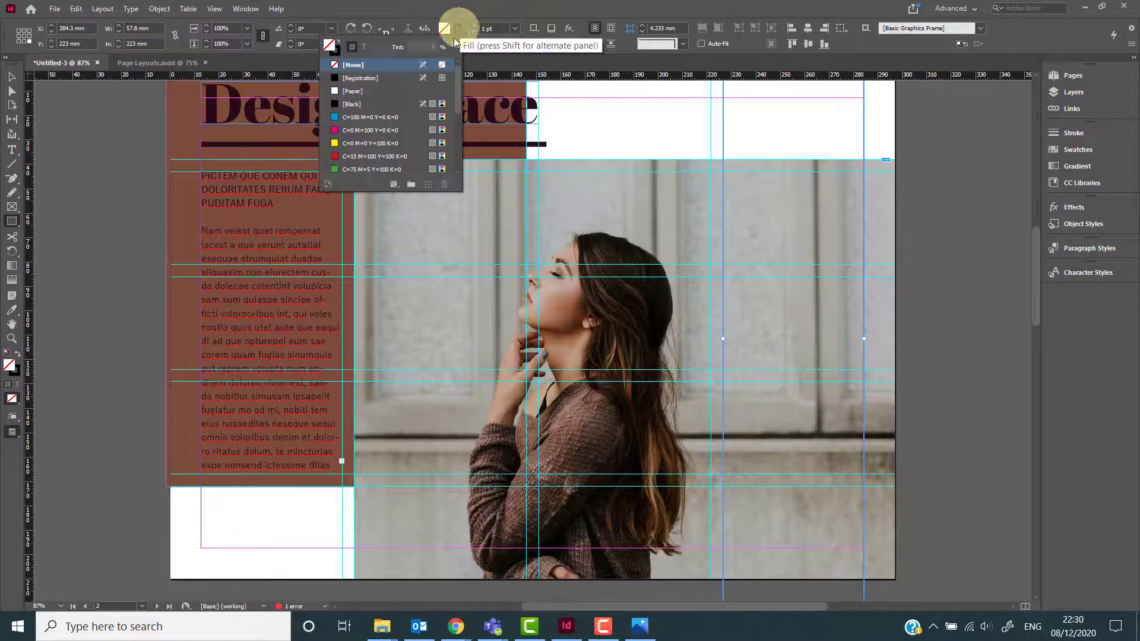
click(386, 103)
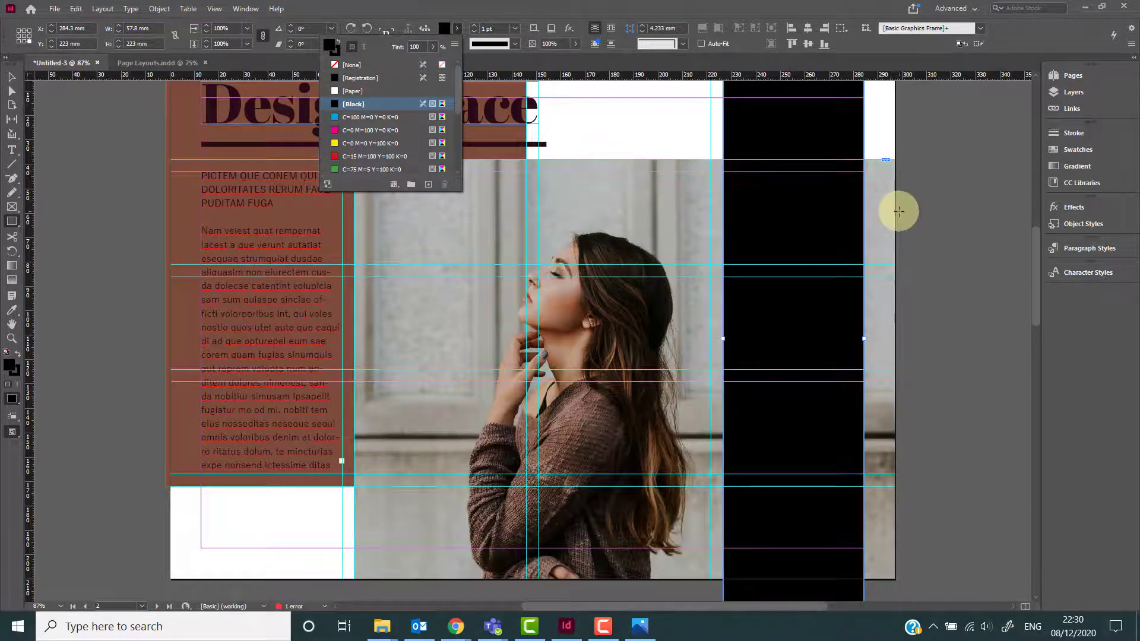
click(1069, 206)
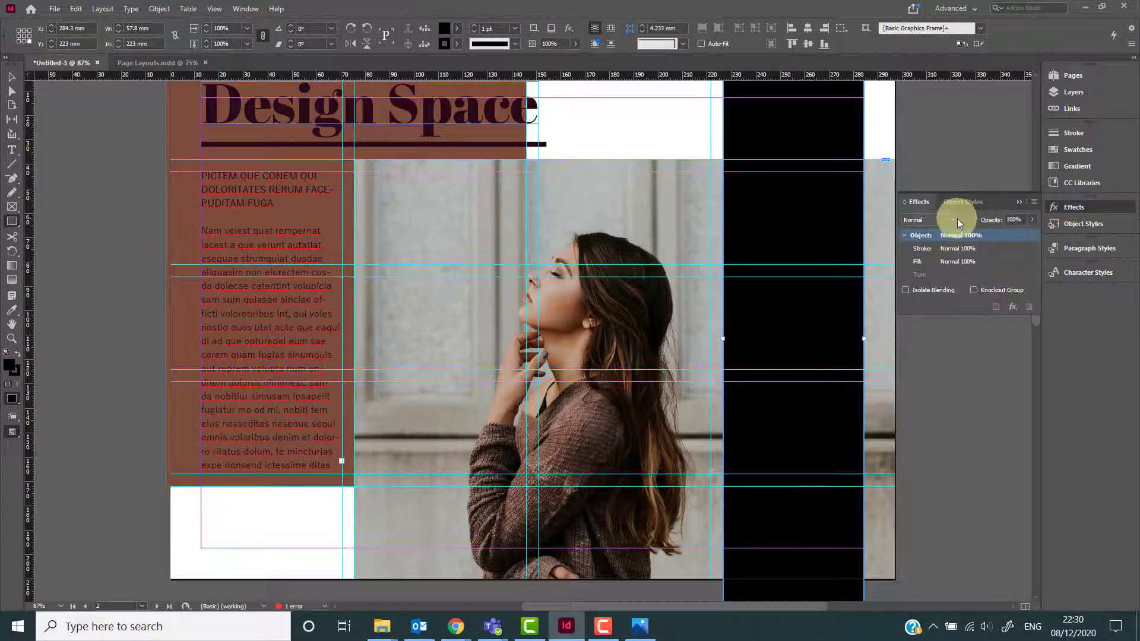
click(957, 219)
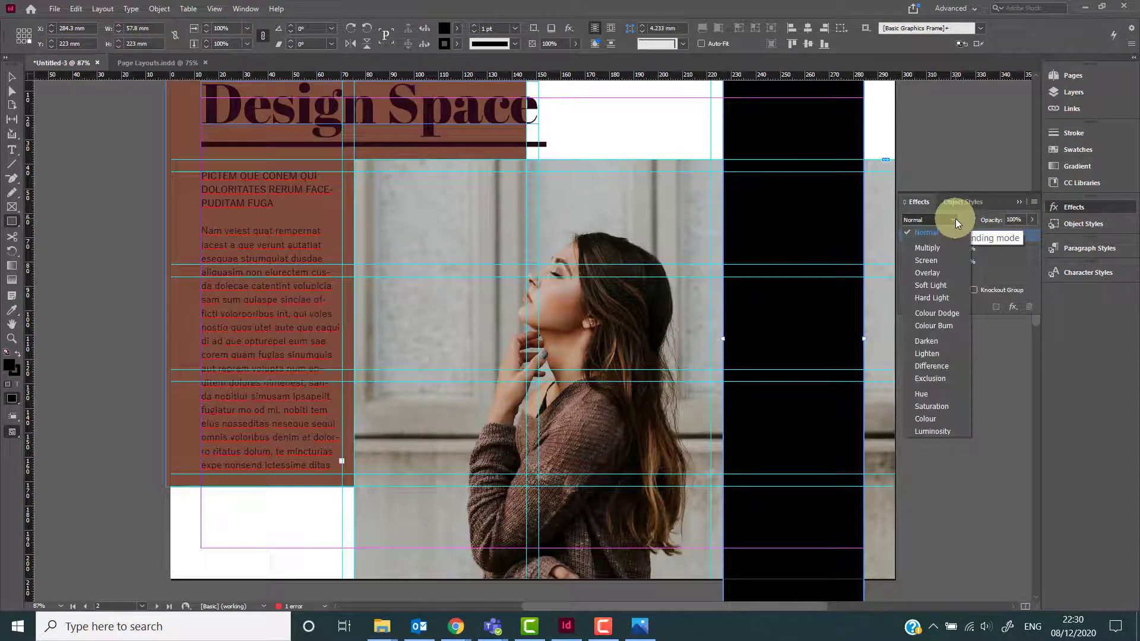
click(936, 248)
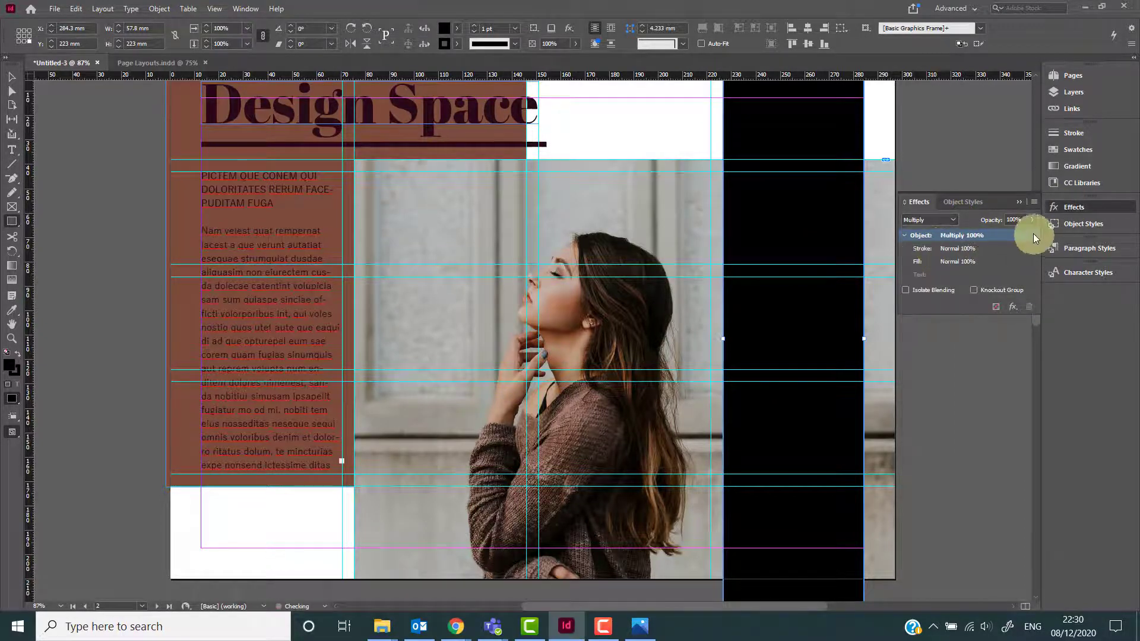
click(1015, 220)
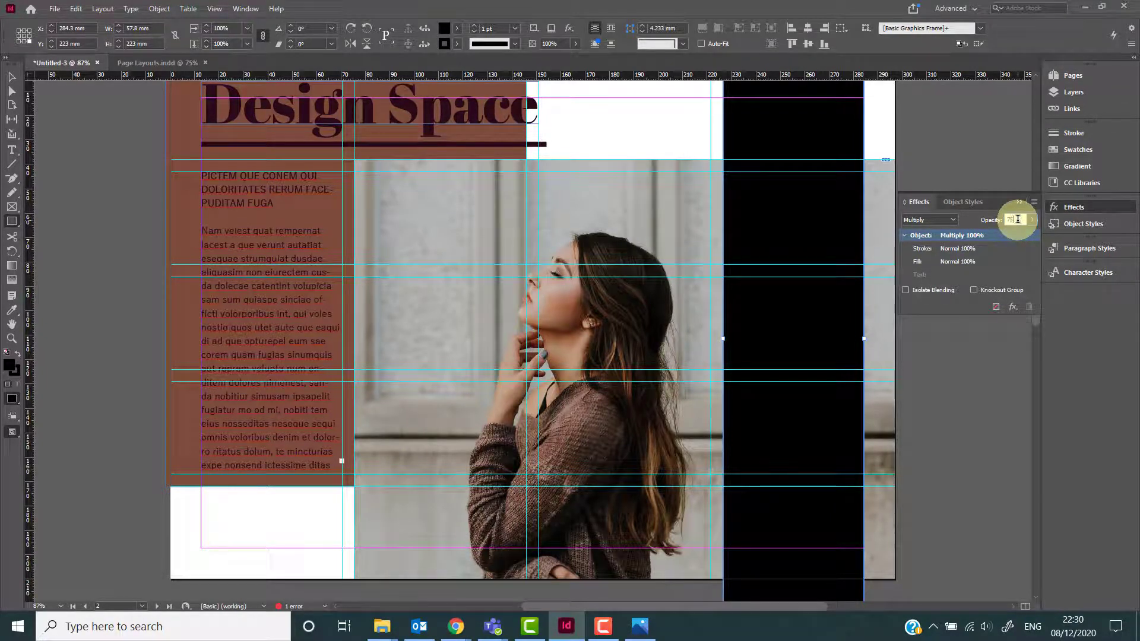
key(Return)
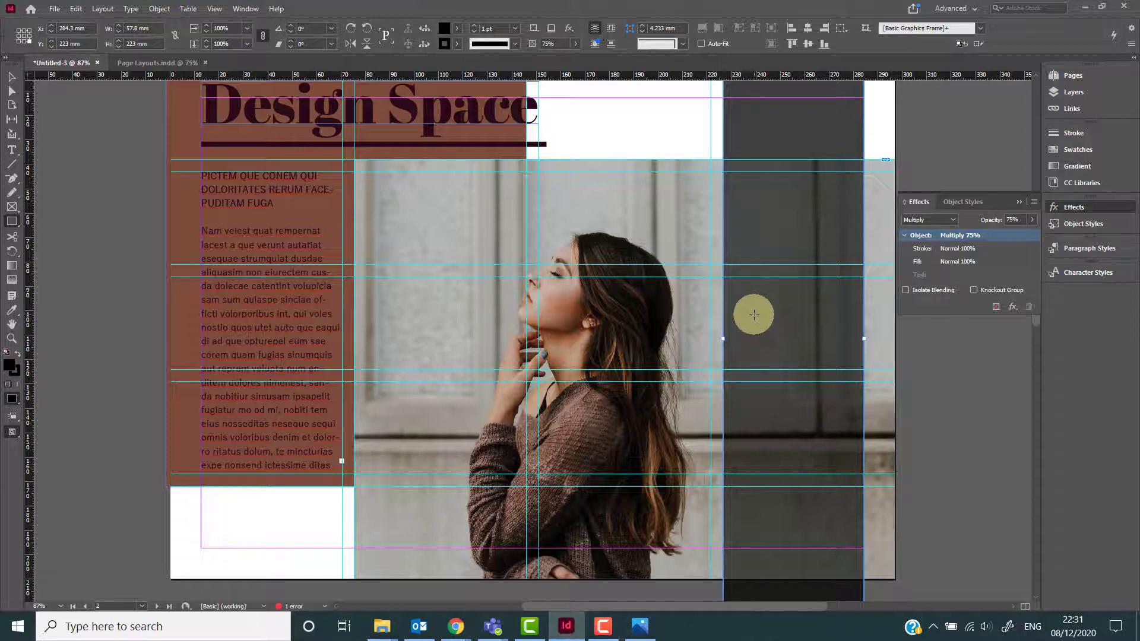
Draw a text frame inside the dark rectangle.
key(t)
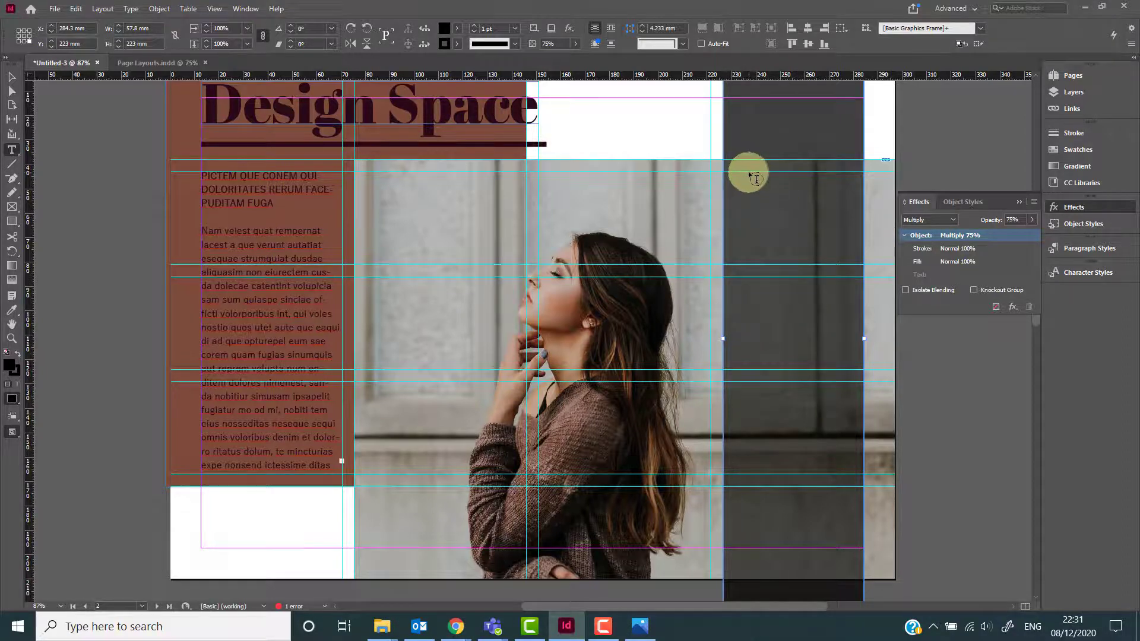
drag(749, 173, 845, 484)
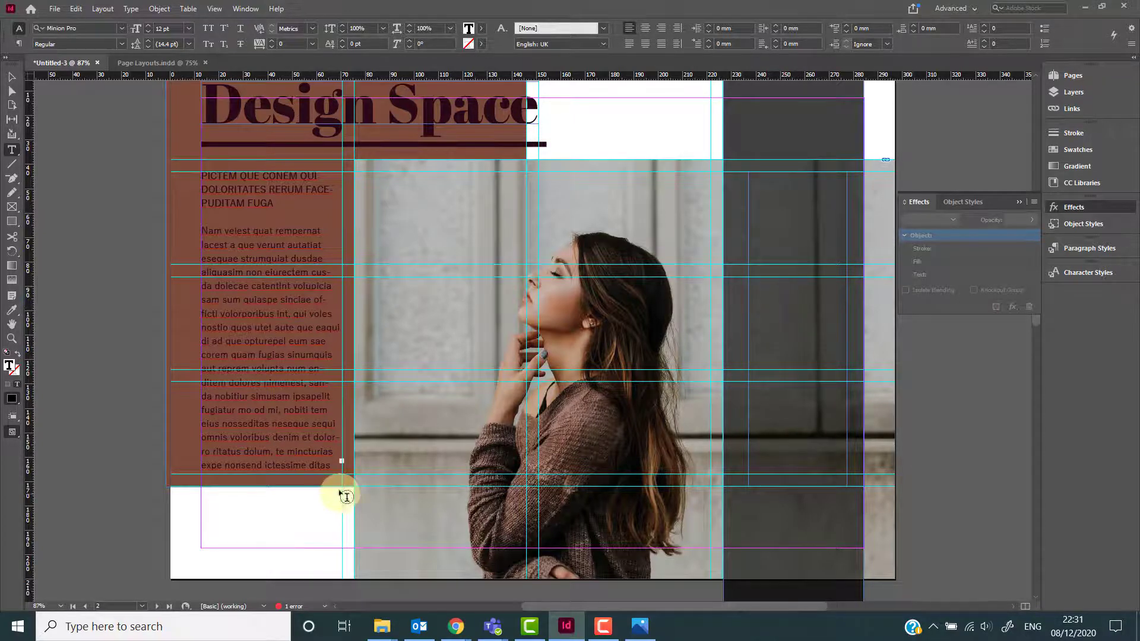
Thread the overflow text from the left text frame into the new text frame inside the dark rectangle.
click(295, 451)
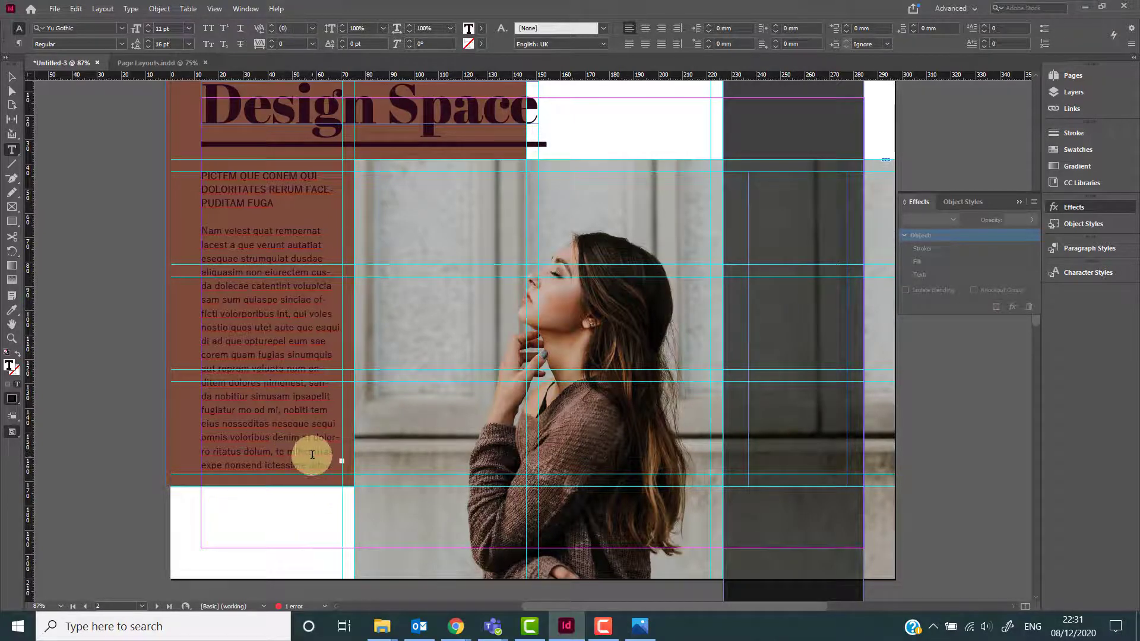
click(342, 462)
key(Escape)
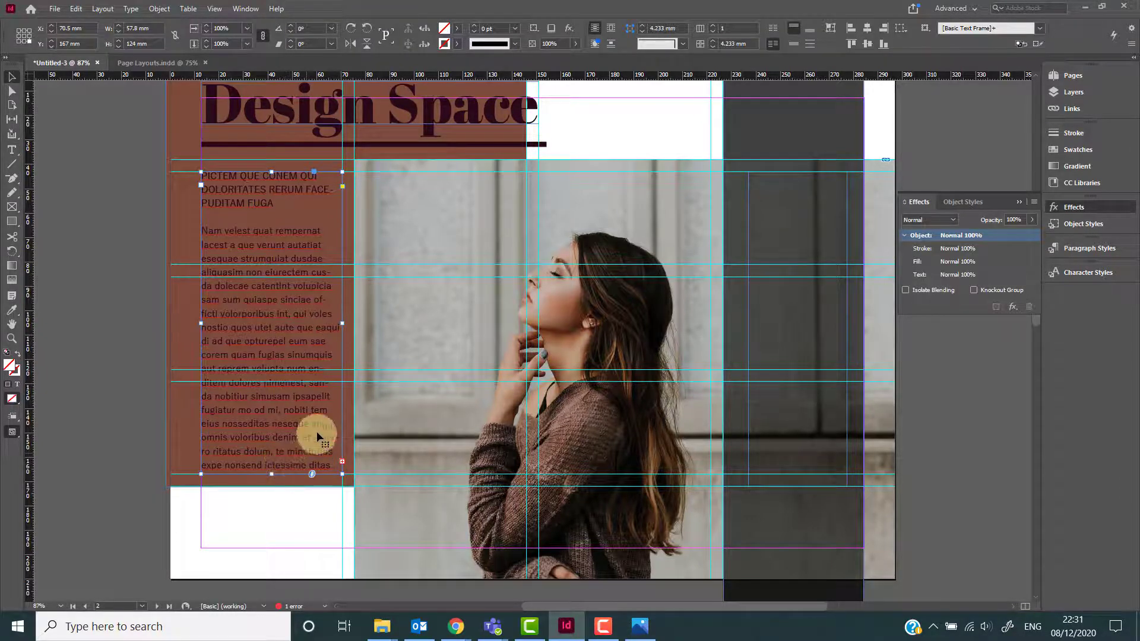
click(342, 462)
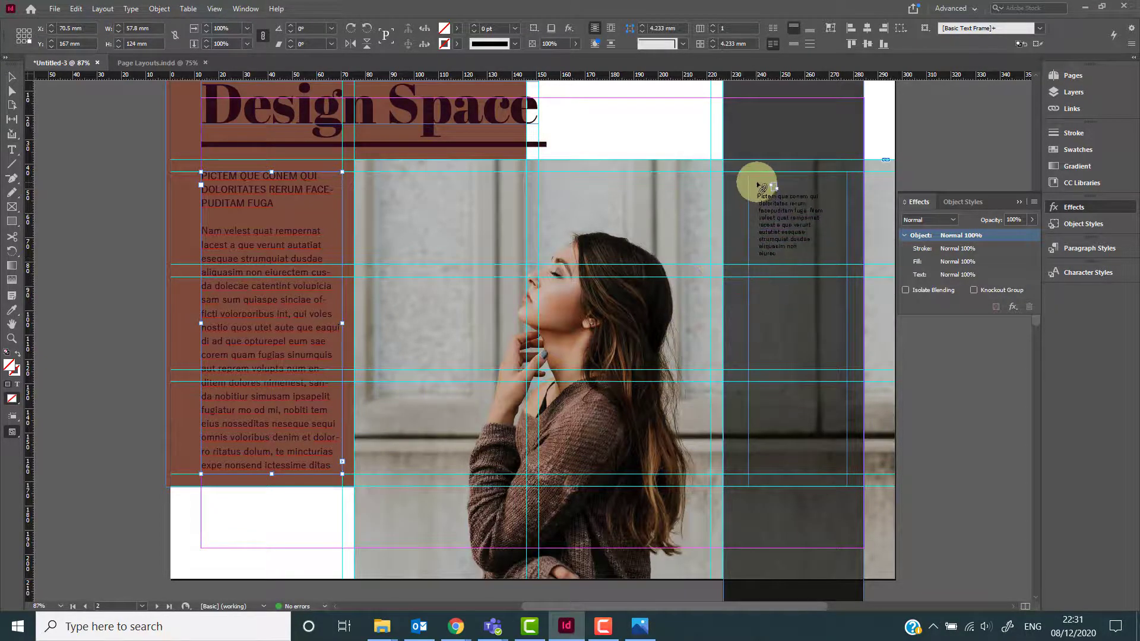
click(756, 175)
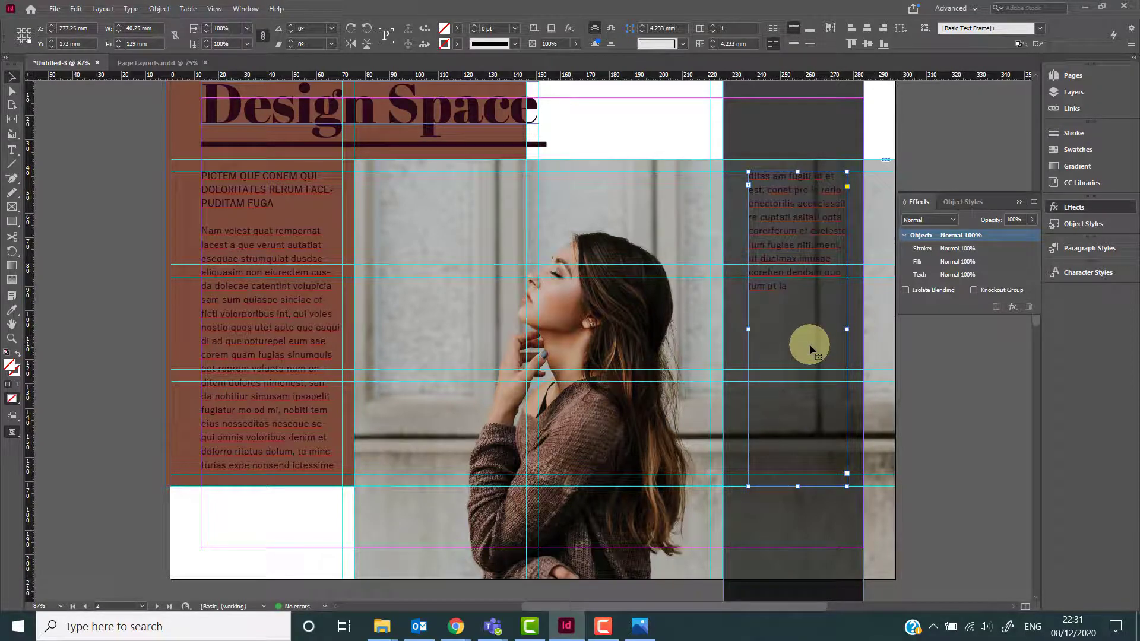
Select all the text in the threaded frame and set its colour to Paper.
double_click(807, 307)
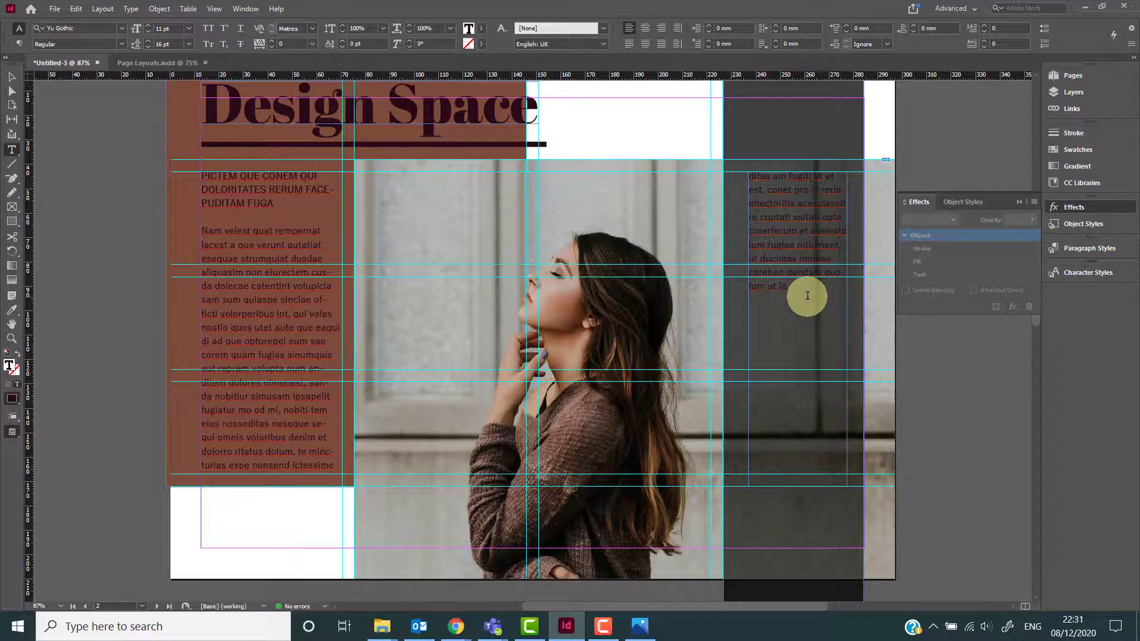
drag(806, 295, 775, 184)
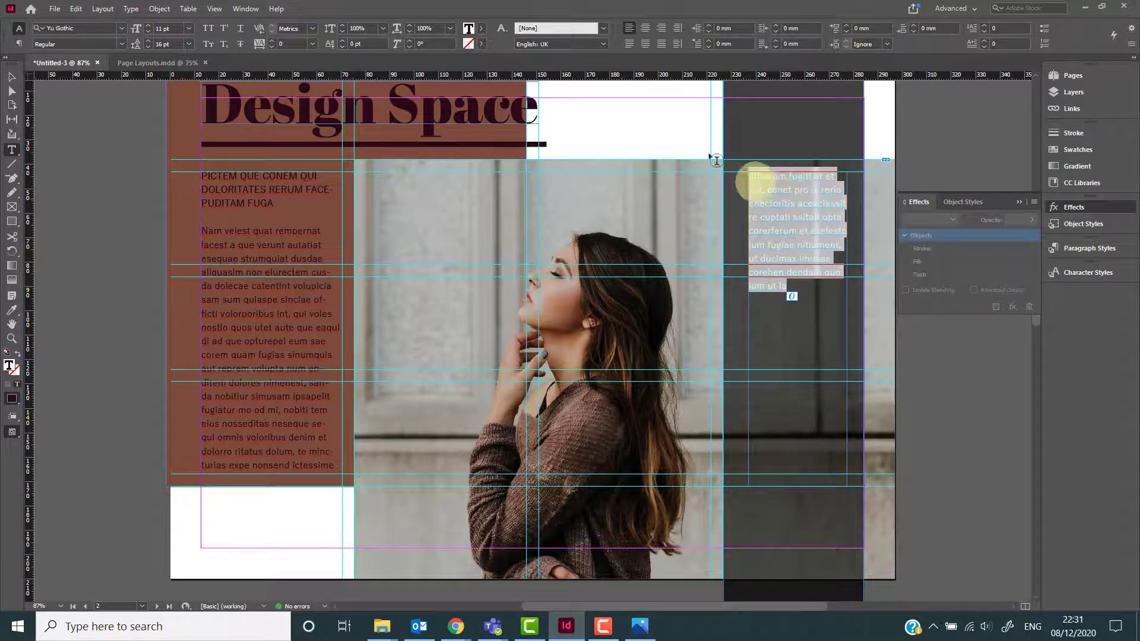
click(481, 29)
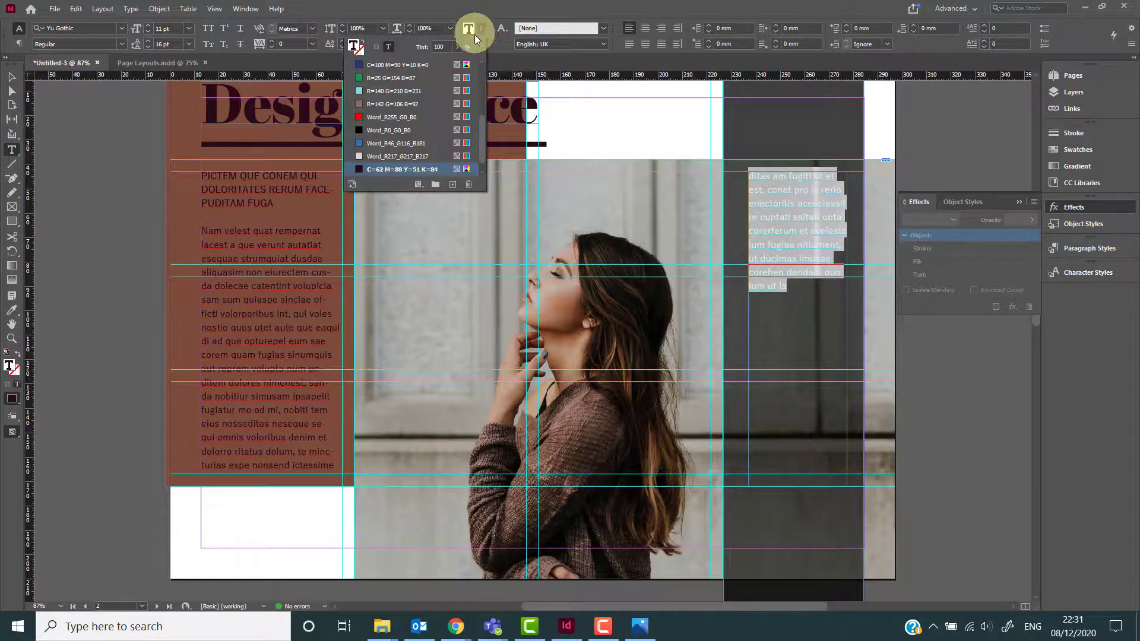
scroll(432, 96, up, 5)
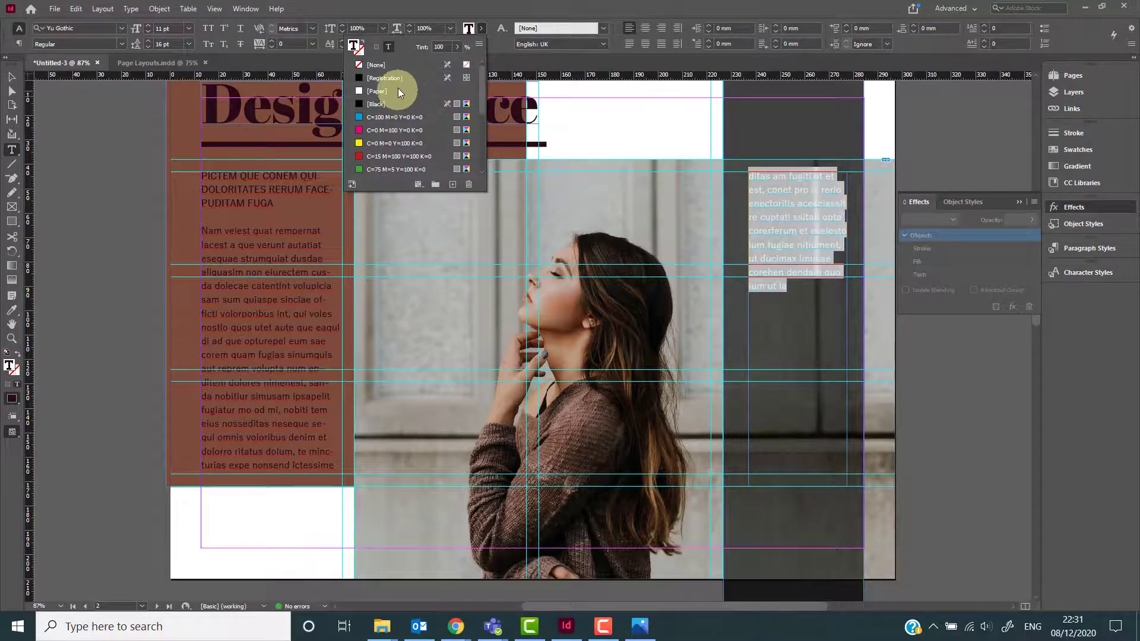
click(398, 87)
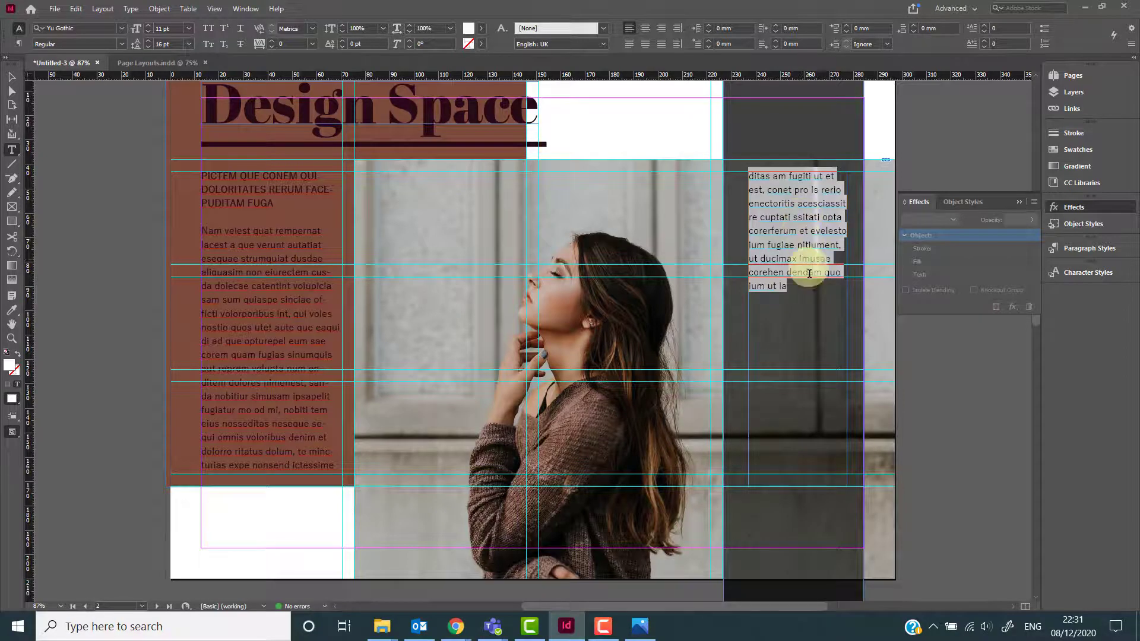
Paste the copied text twice at the end of the threaded frame to fill it down the column.
click(800, 300)
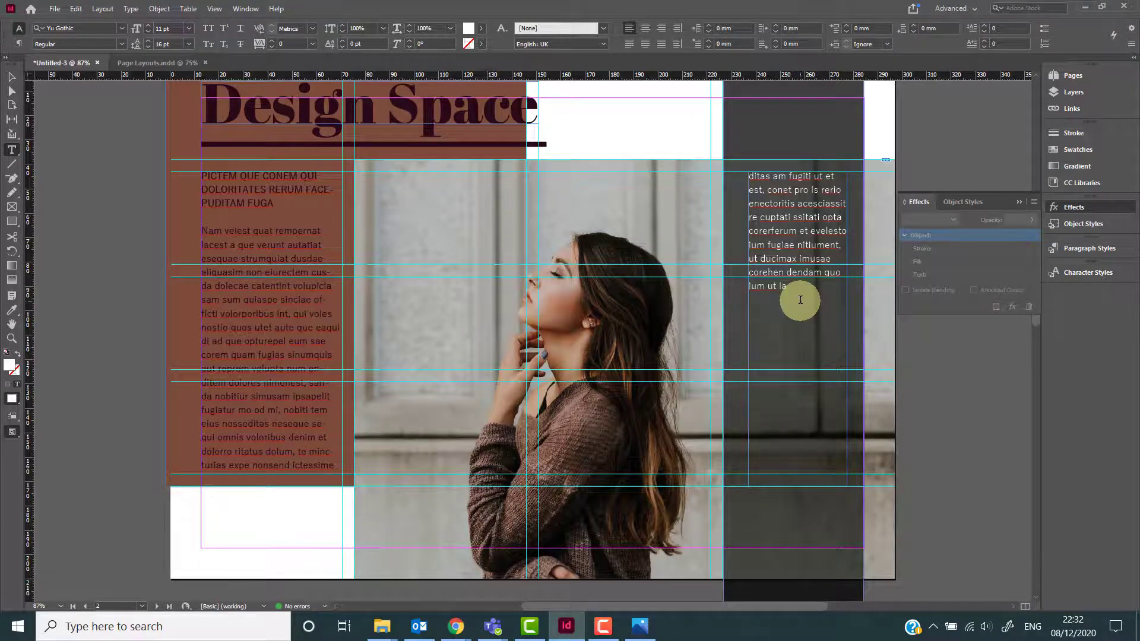
key(ctrl+v)
key(ctrl+v)
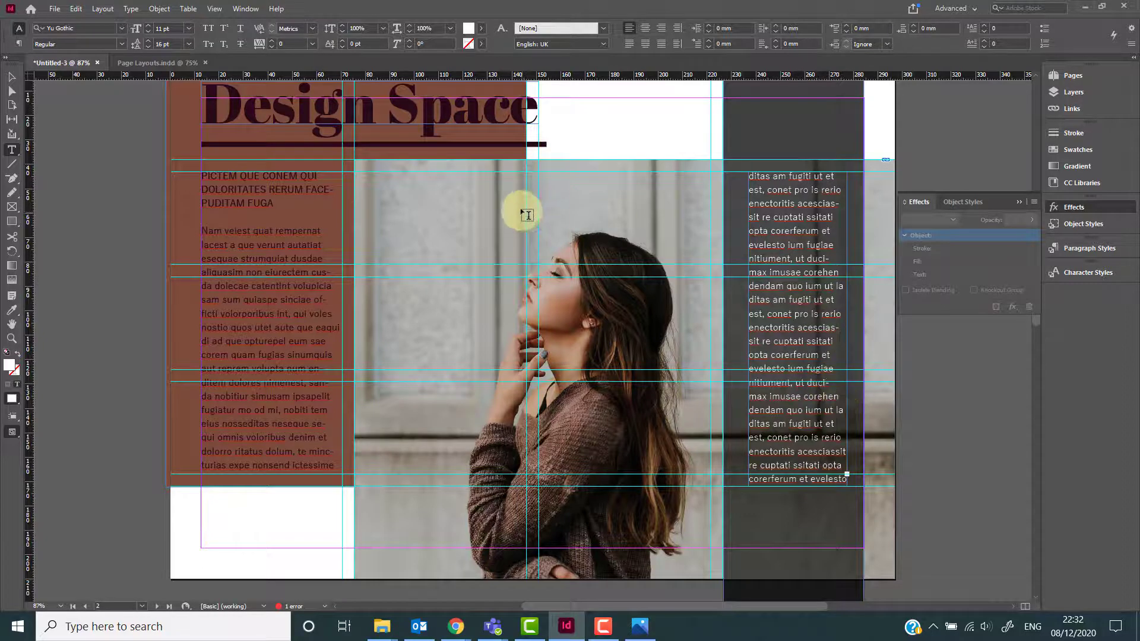
Try rounding the dark rectangle's corners and shortening it from the top, then undo both changes.
click(13, 82)
click(822, 553)
drag(801, 603, 794, 449)
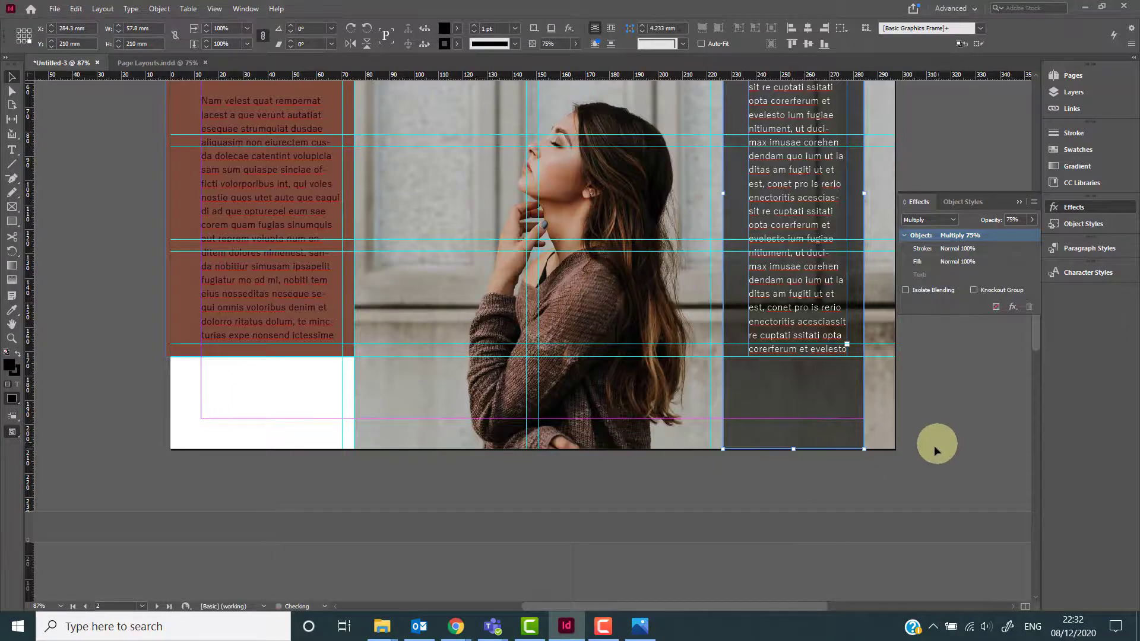
scroll(910, 447, up, 6)
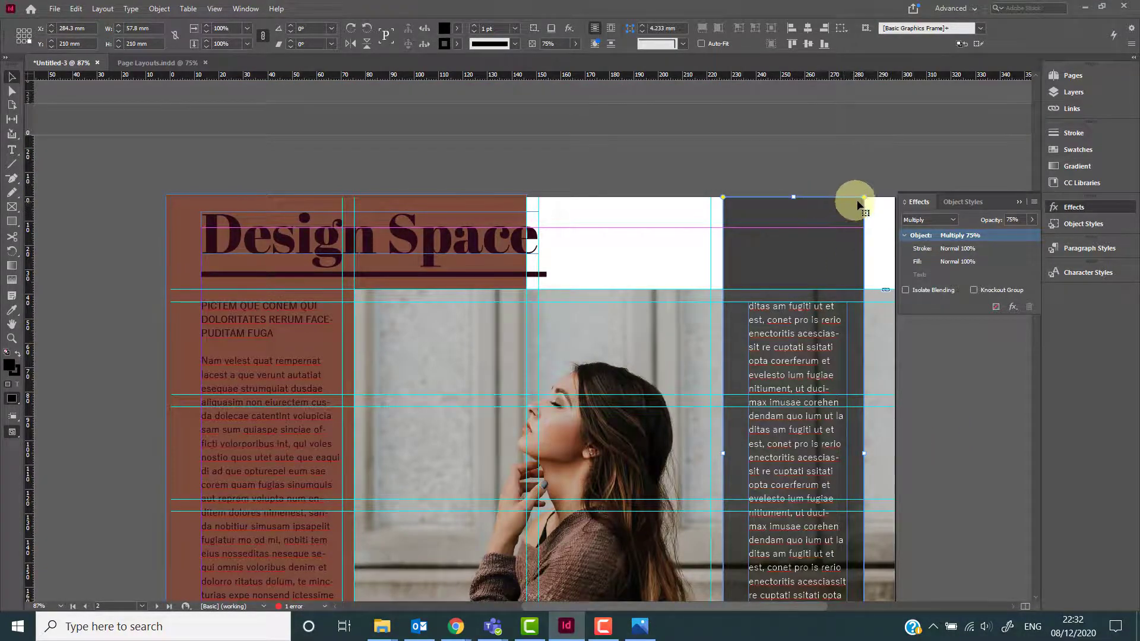
drag(862, 198, 838, 227)
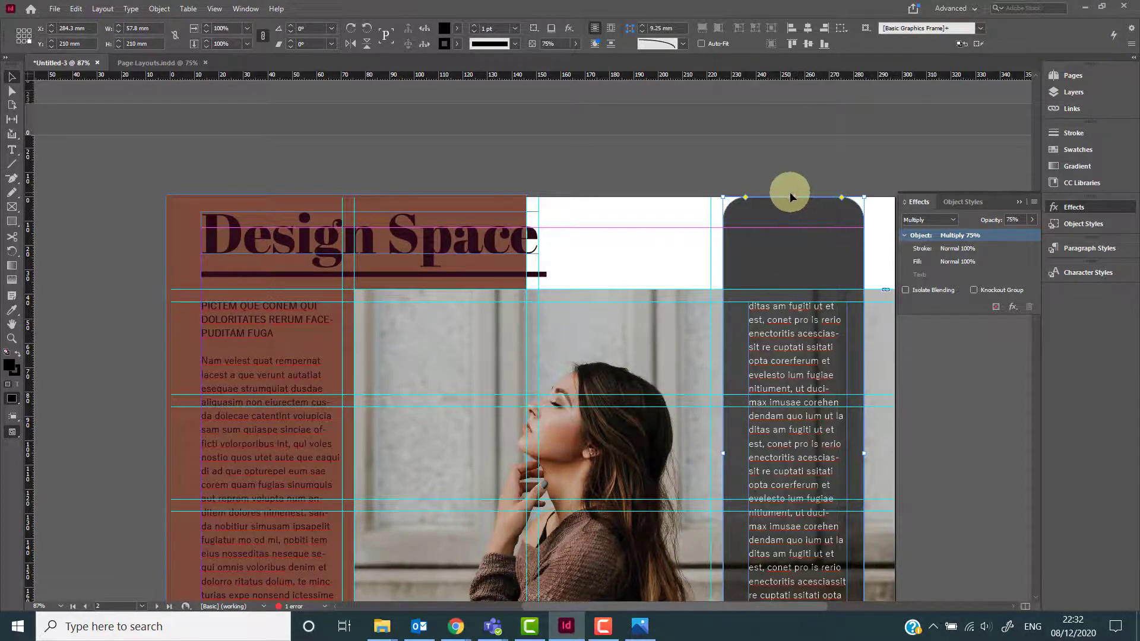
drag(790, 197, 804, 265)
scroll(900, 333, down, 3)
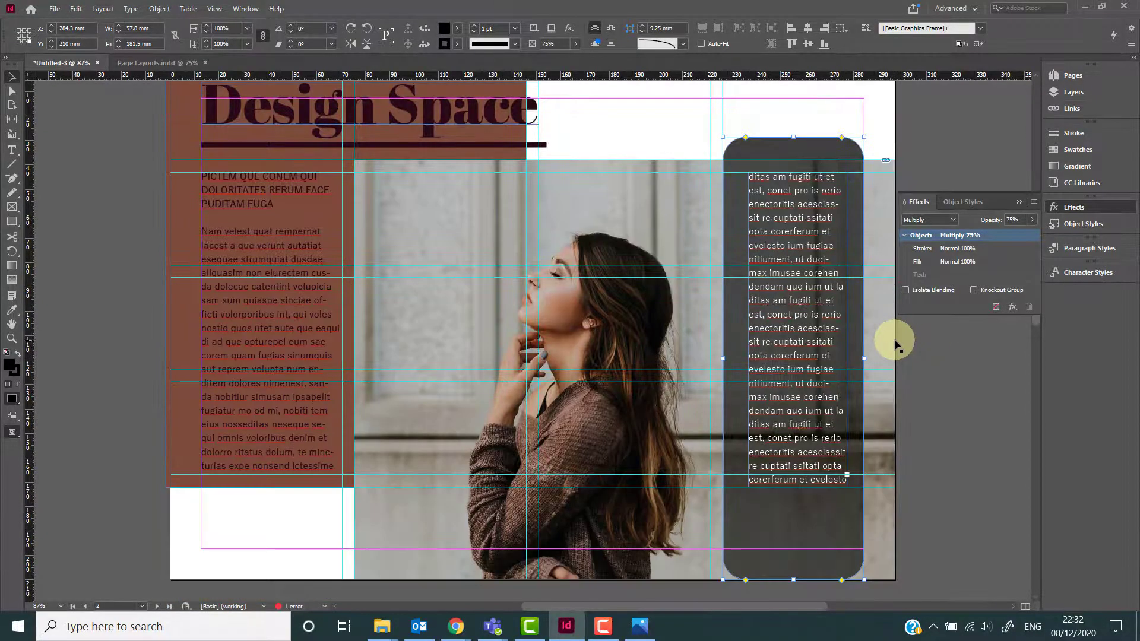
scroll(895, 344, down, 1)
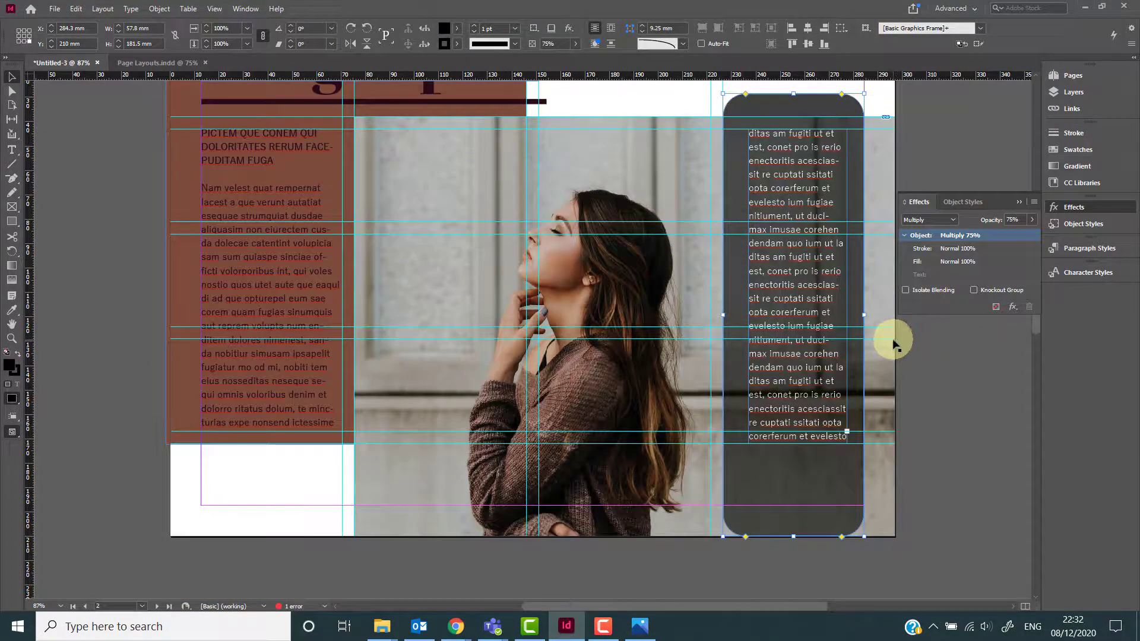
key(ctrl+z)
key(ctrl+z)
Draw a tall text frame on the pasteboard left of the page and open the Glyphs panel.
scroll(894, 344, up, 1)
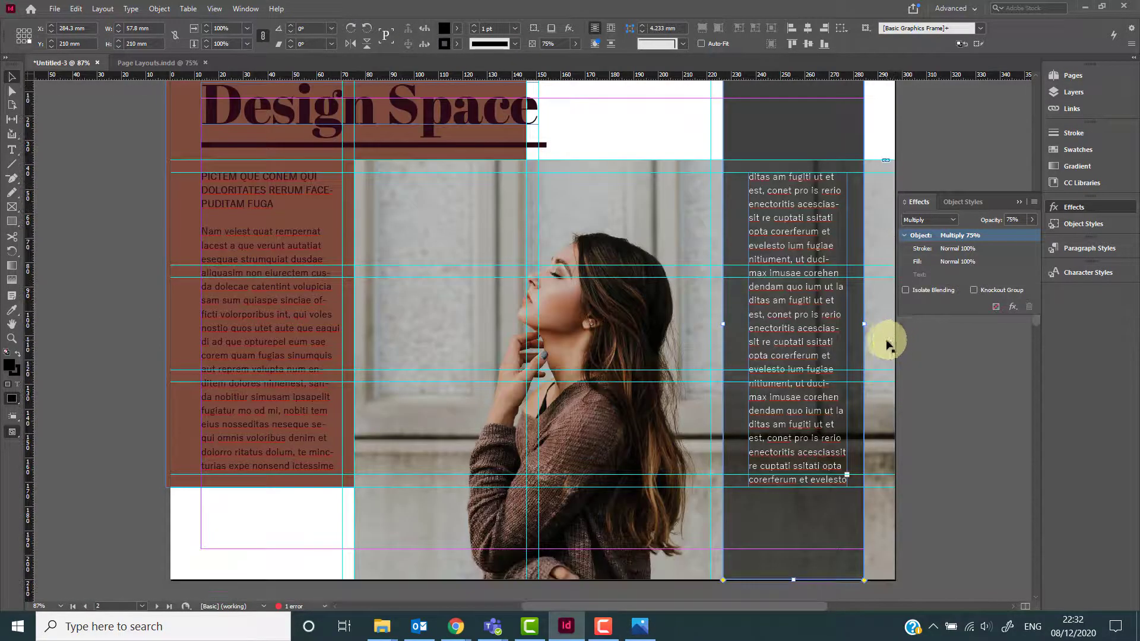
scroll(814, 322, down, 1)
scroll(814, 323, up, 1)
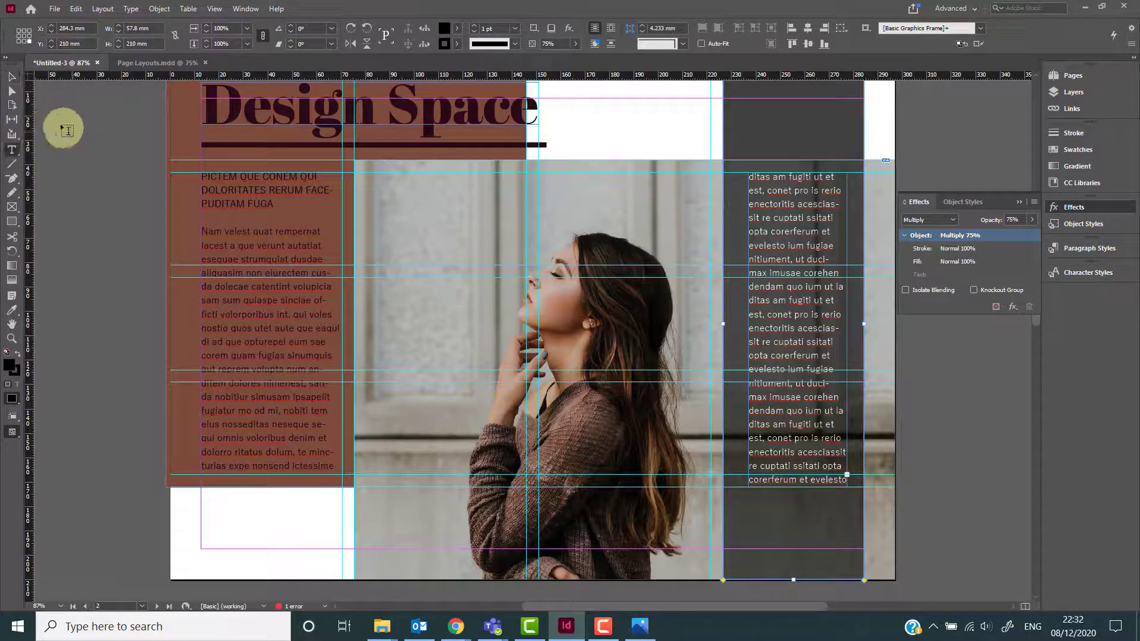
key(t)
drag(50, 114, 148, 437)
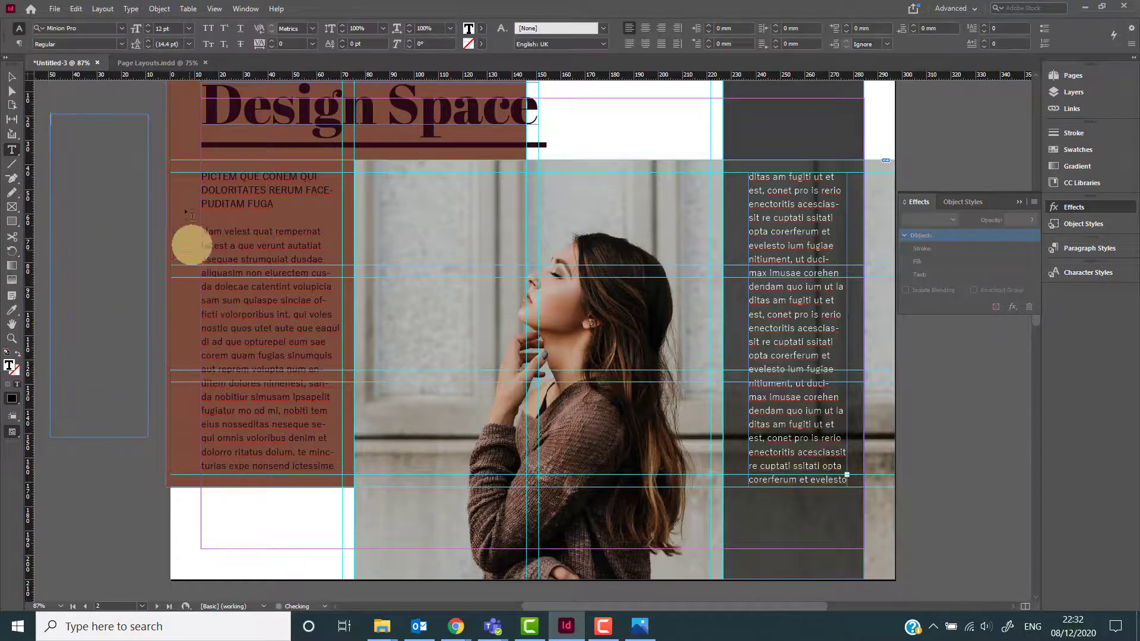
click(130, 8)
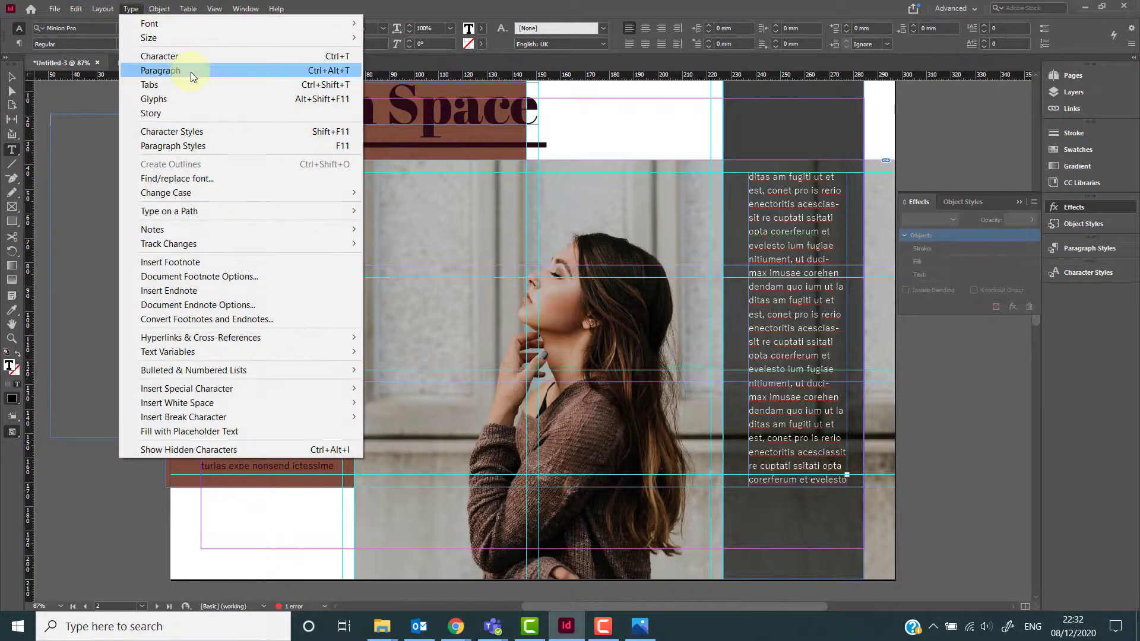
click(179, 99)
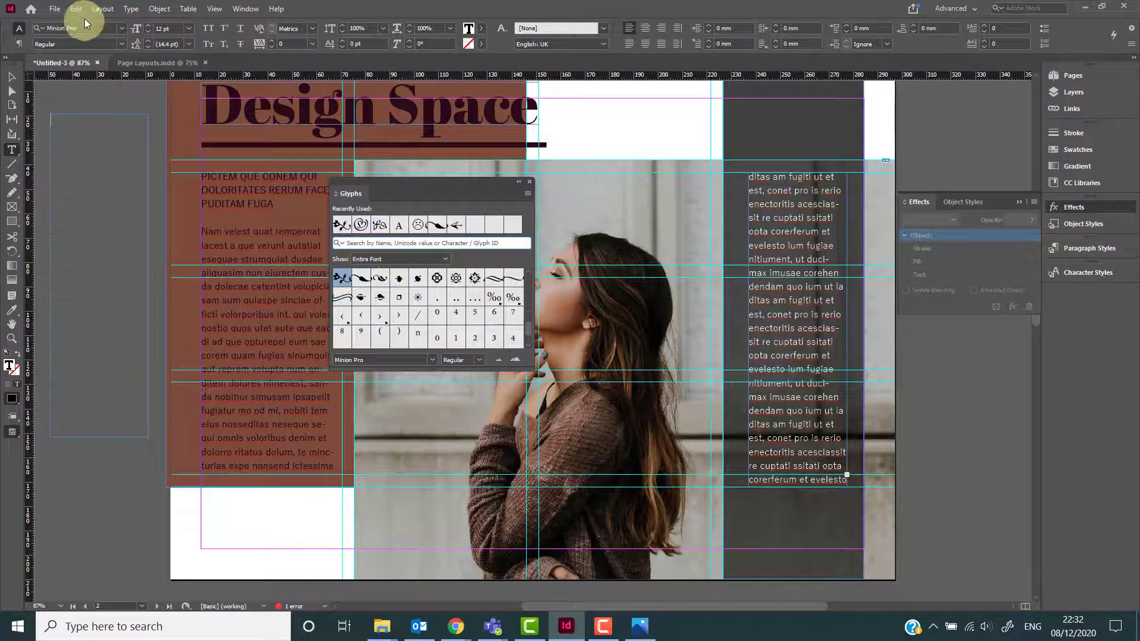
Insert four recently used ornament glyphs into the pasteboard text frame.
double_click(345, 228)
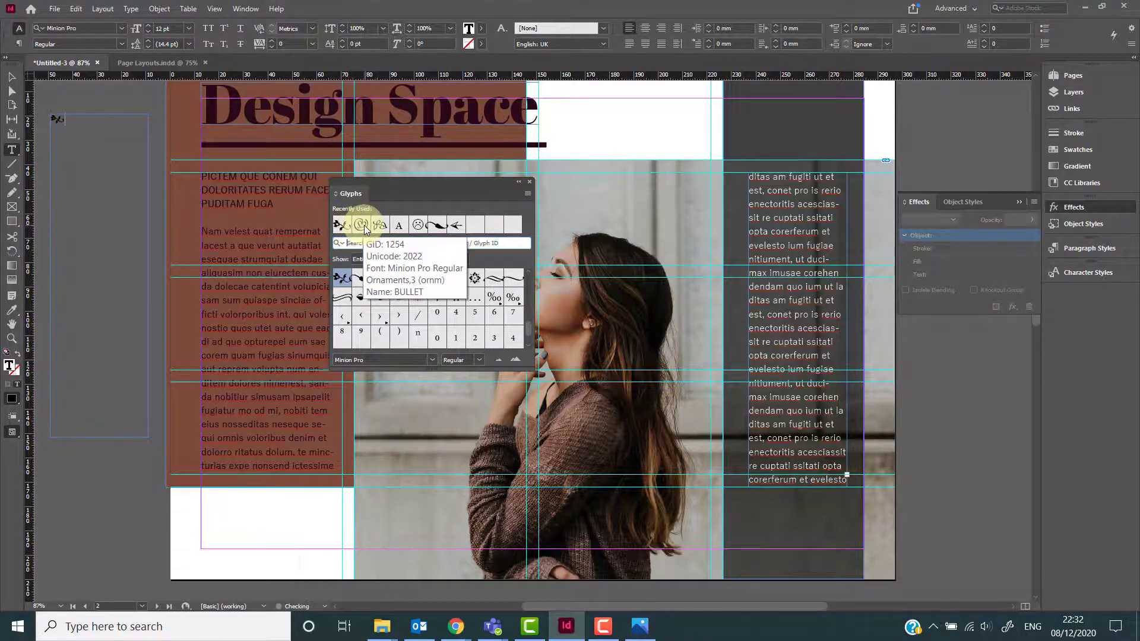
double_click(380, 226)
double_click(434, 225)
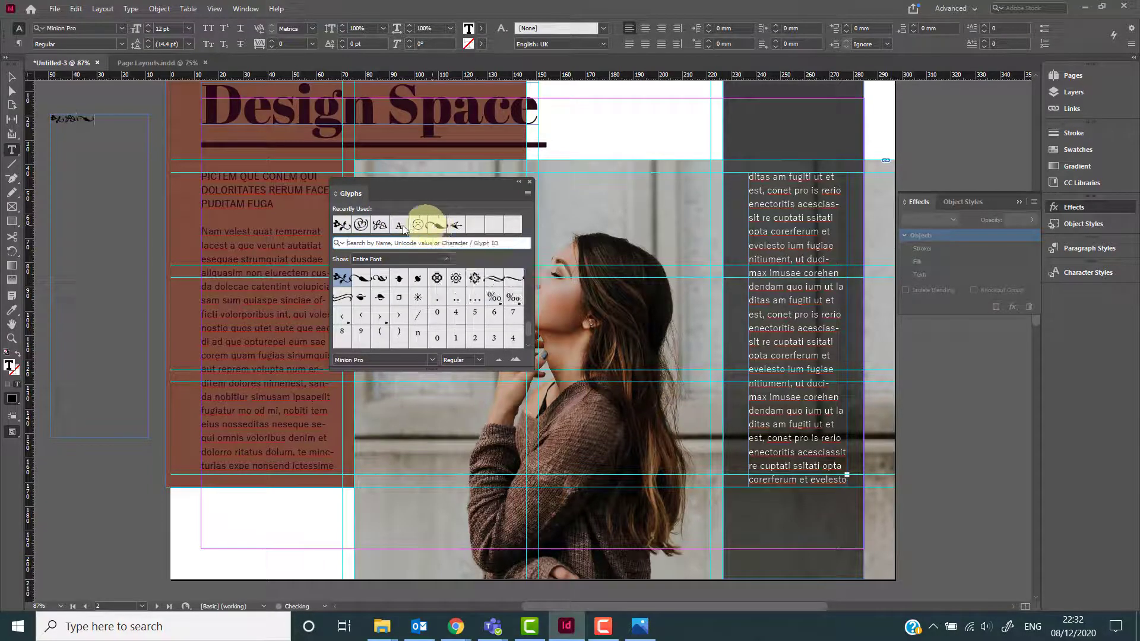
double_click(380, 225)
click(121, 214)
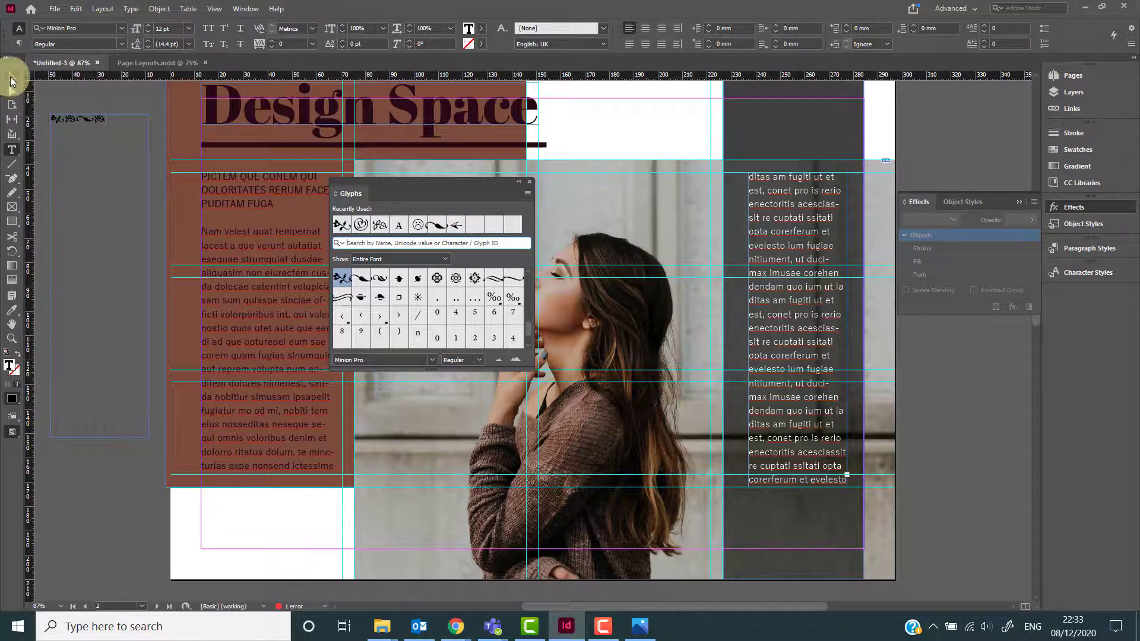
Fit the ornament frame to its content, enlarge it, rotate it 90° and move it over the page's left side.
click(11, 77)
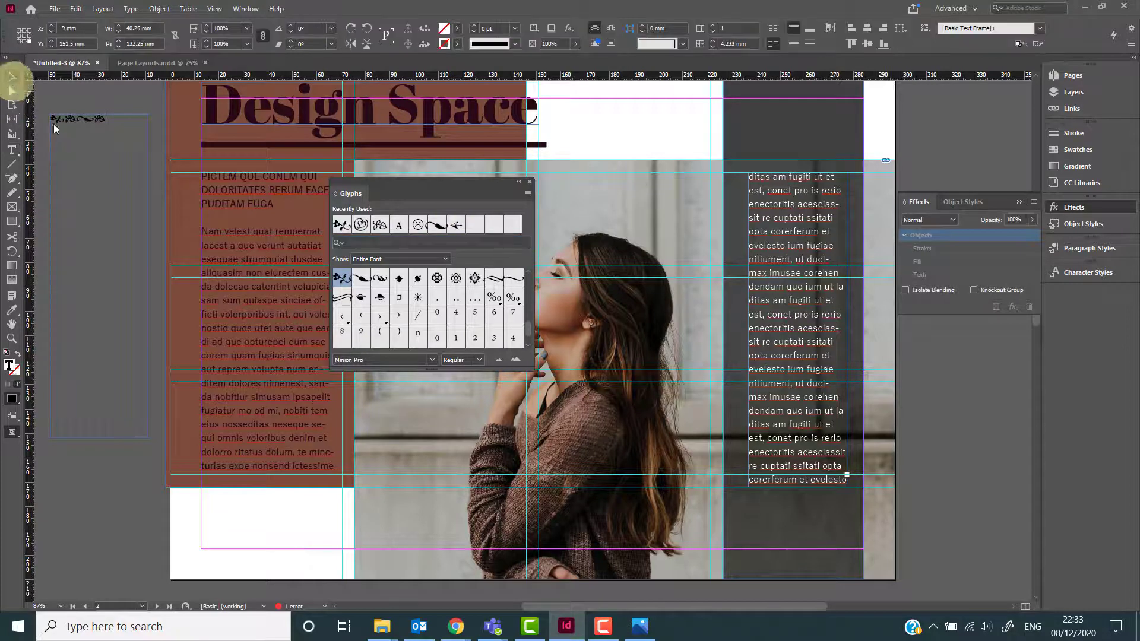
double_click(148, 437)
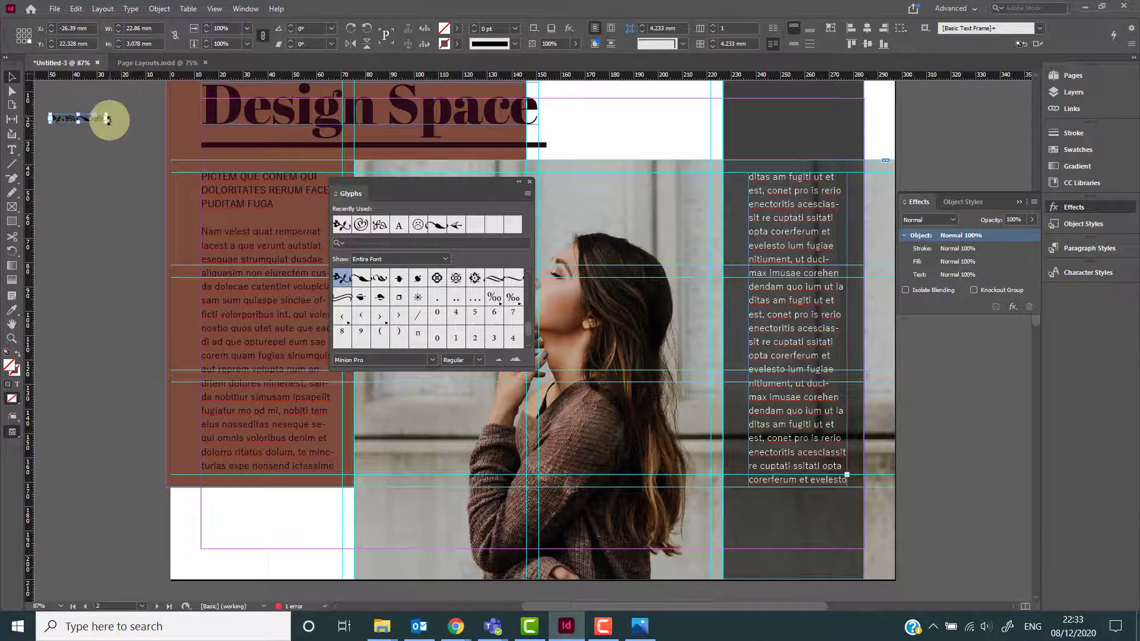
drag(108, 119, 394, 302)
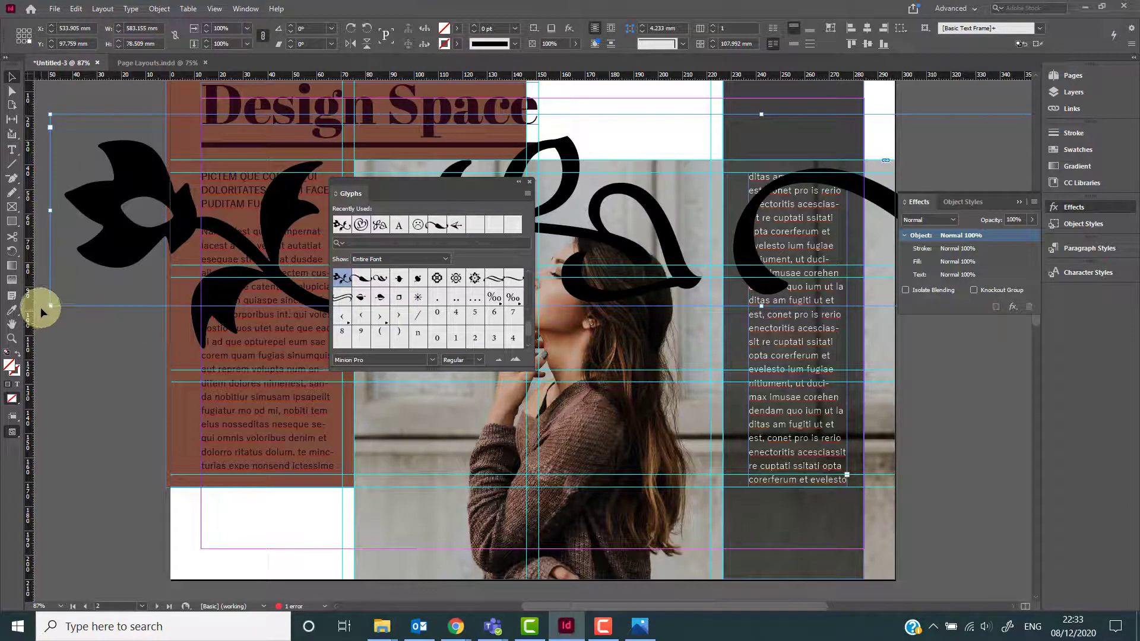
drag(43, 305, 732, 541)
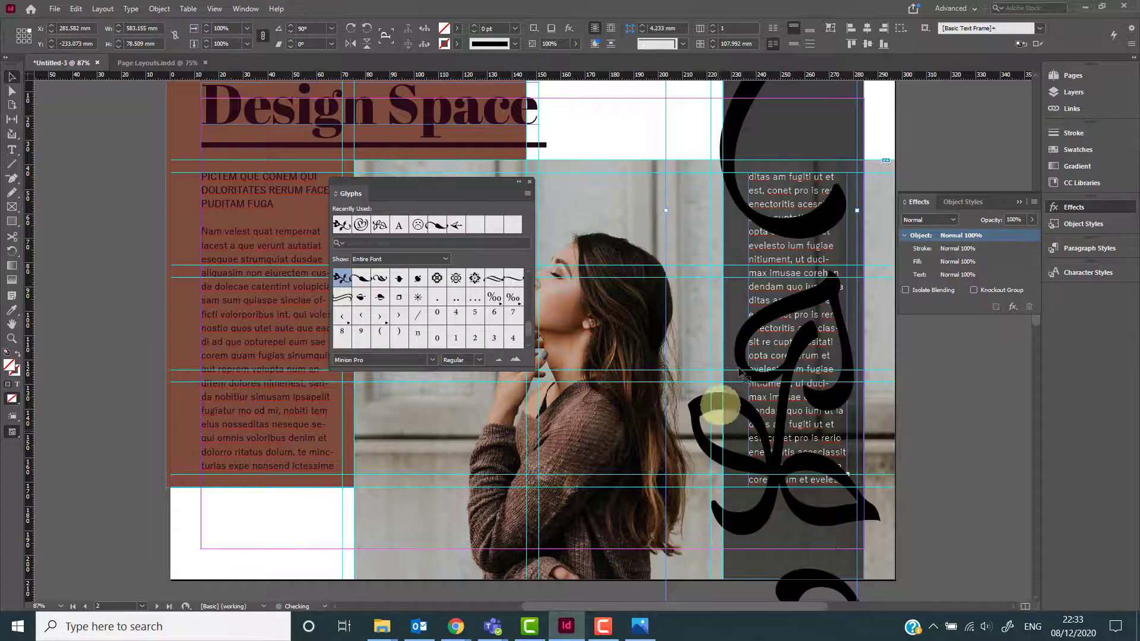
drag(753, 337, 221, 337)
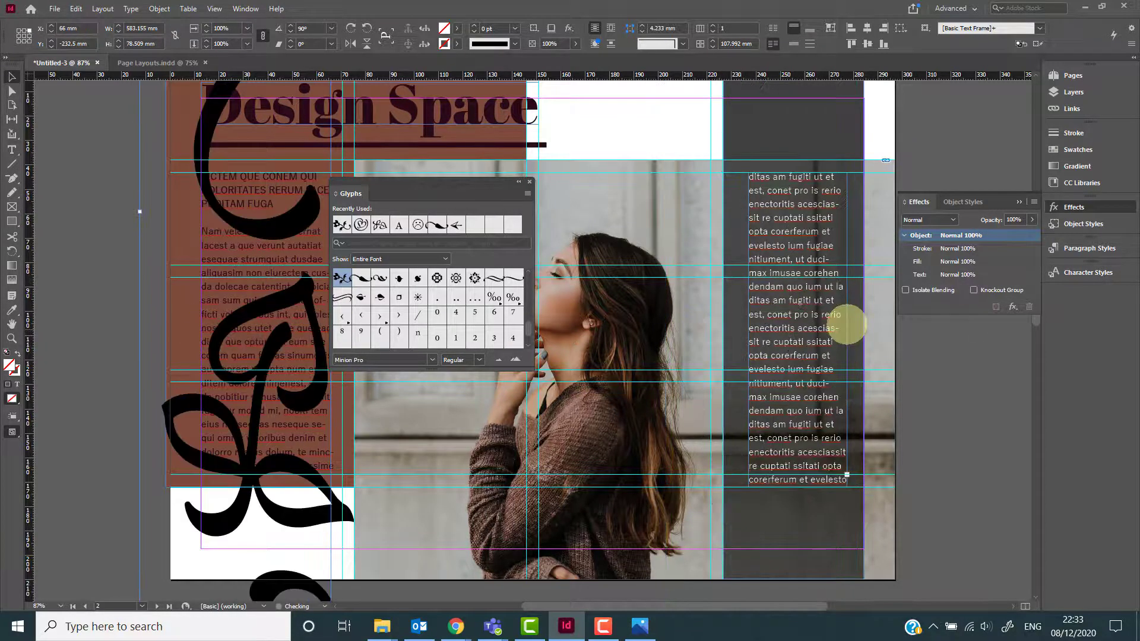
Set the ornament frame's opacity to 20% and its blend mode to Screen.
click(1018, 218)
text(20)
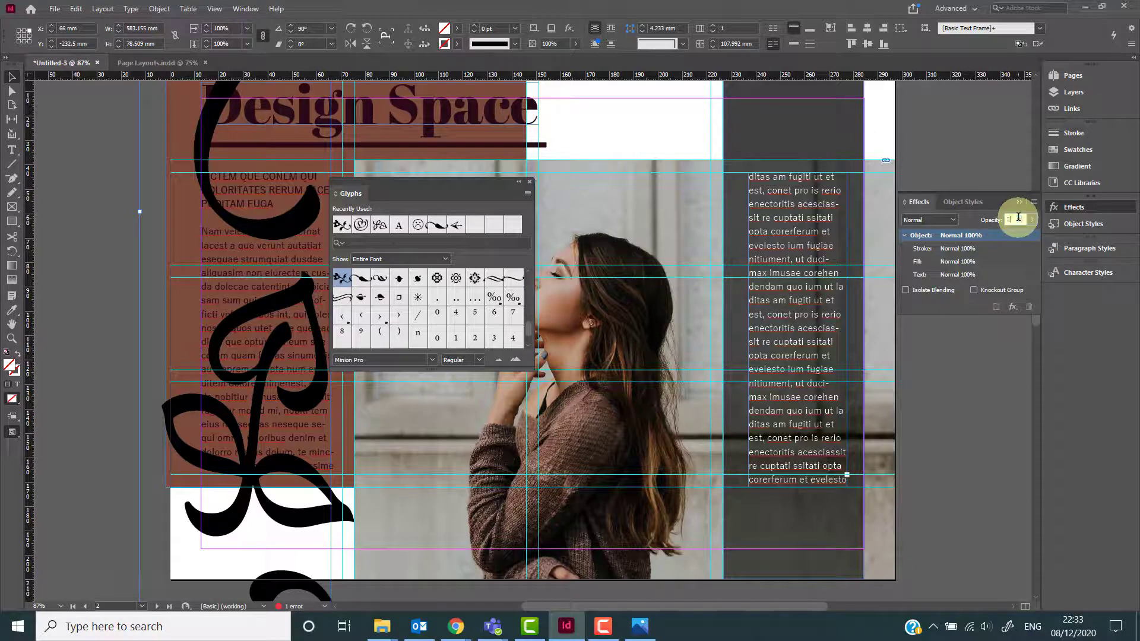
click(938, 221)
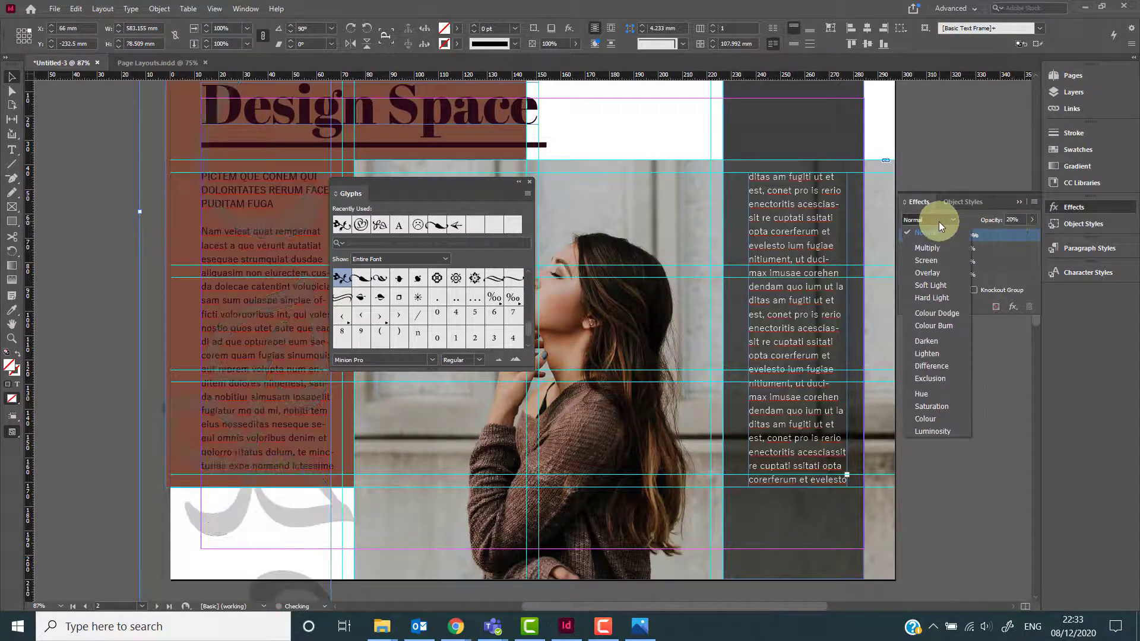
click(932, 260)
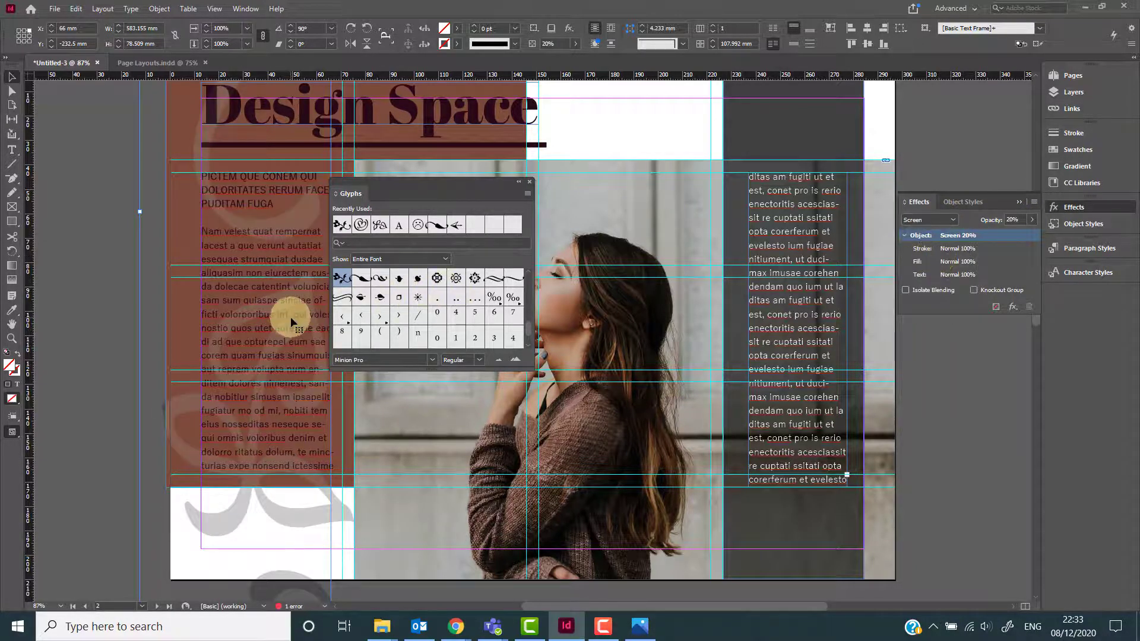
Save the document as Year-Design-Exercises-v1 in the Resource File for InDesign Planning 2020 folder, replacing the existing file.
scroll(292, 318, up, 2)
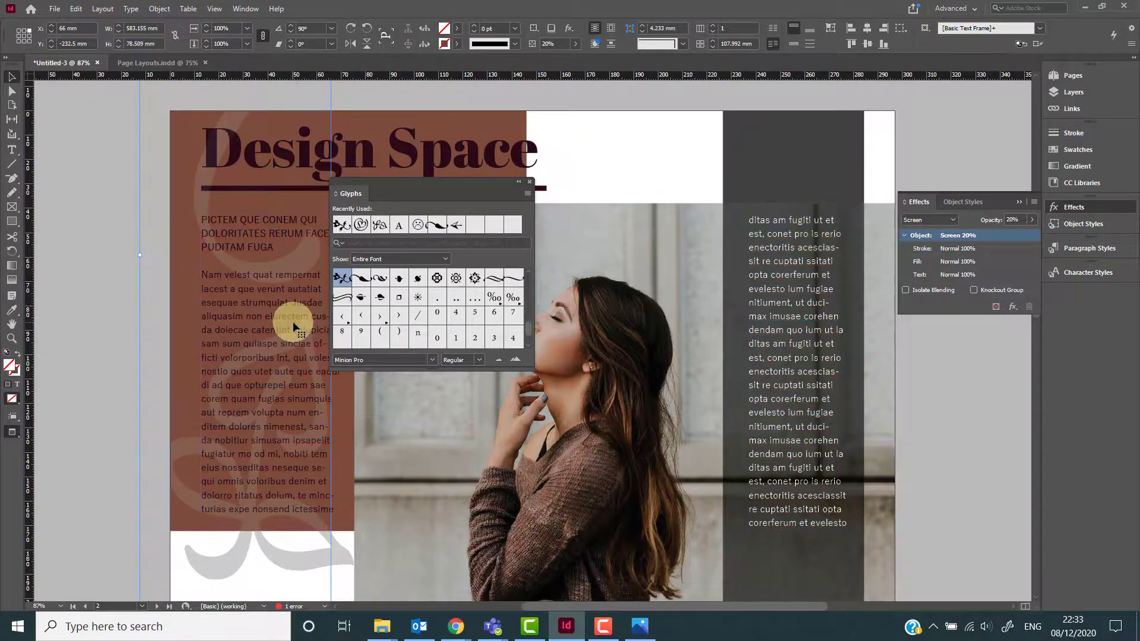
scroll(292, 323, down, 2)
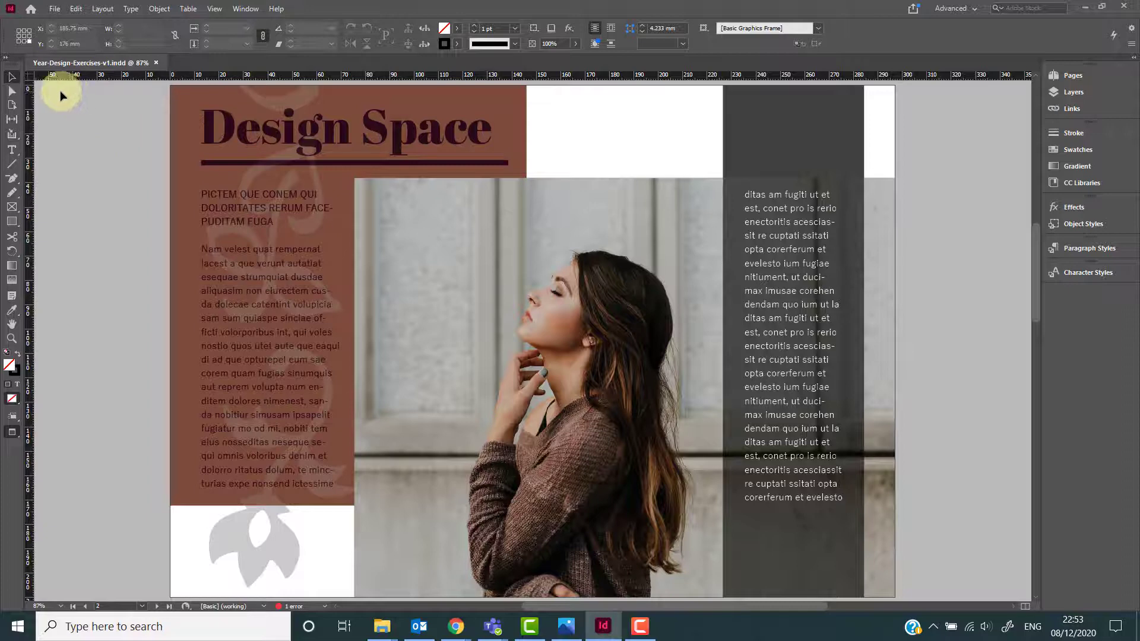
click(54, 11)
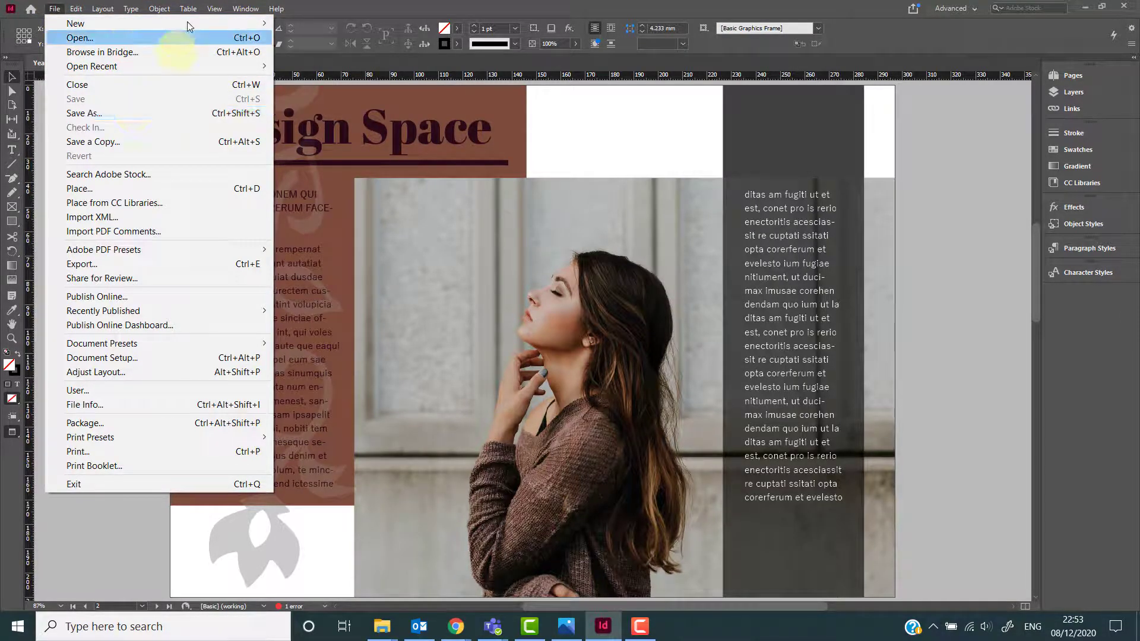
click(329, 2)
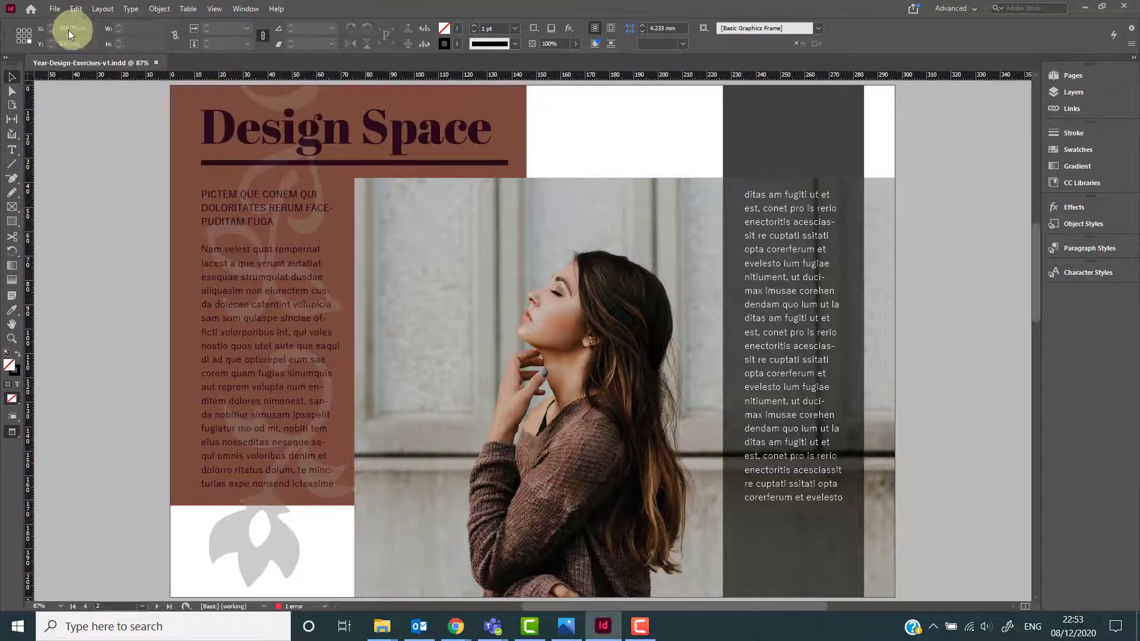
click(55, 10)
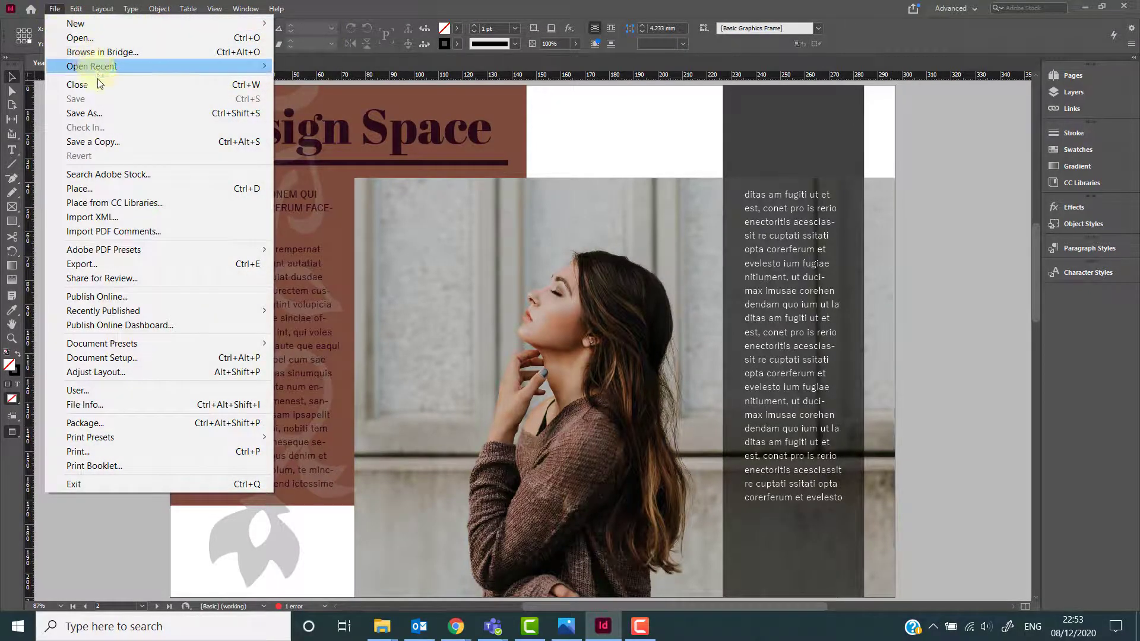
click(103, 111)
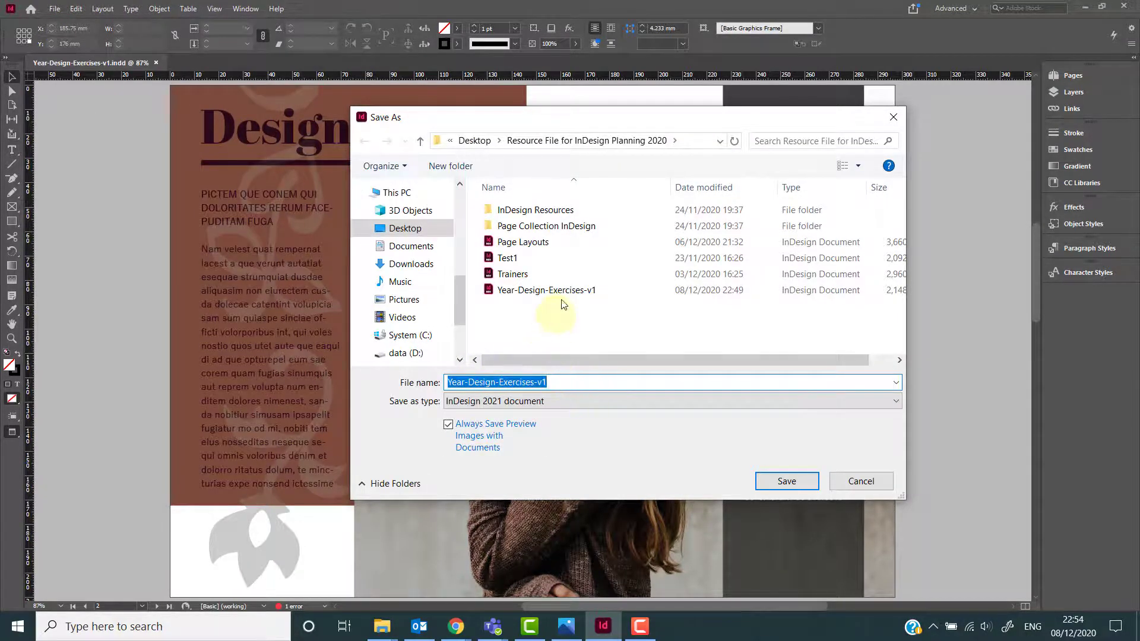
click(769, 482)
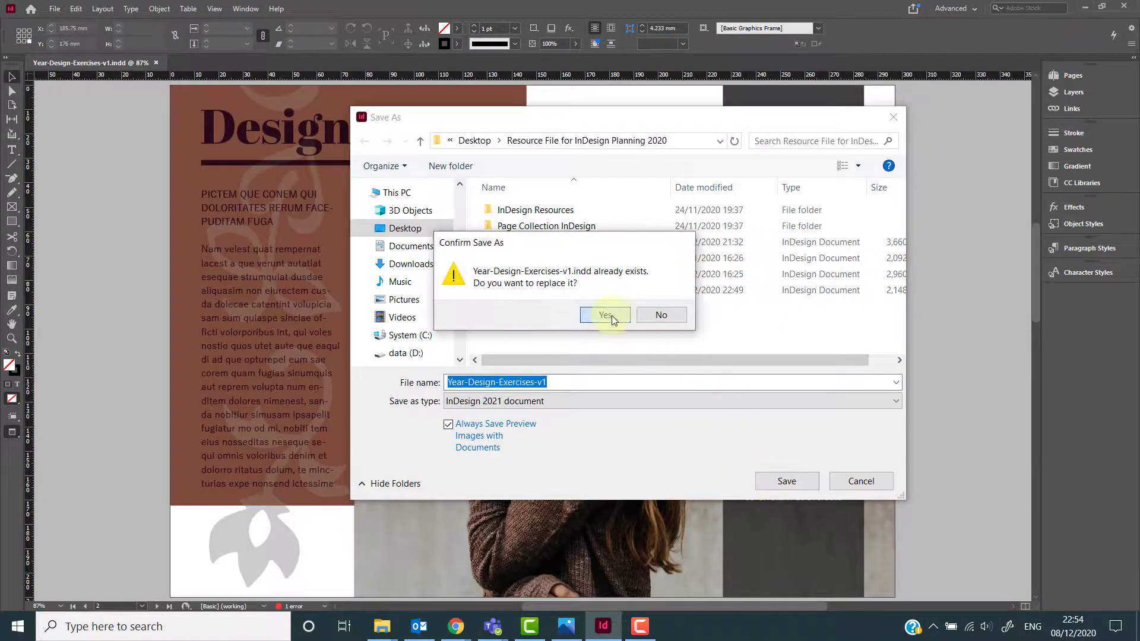
click(605, 316)
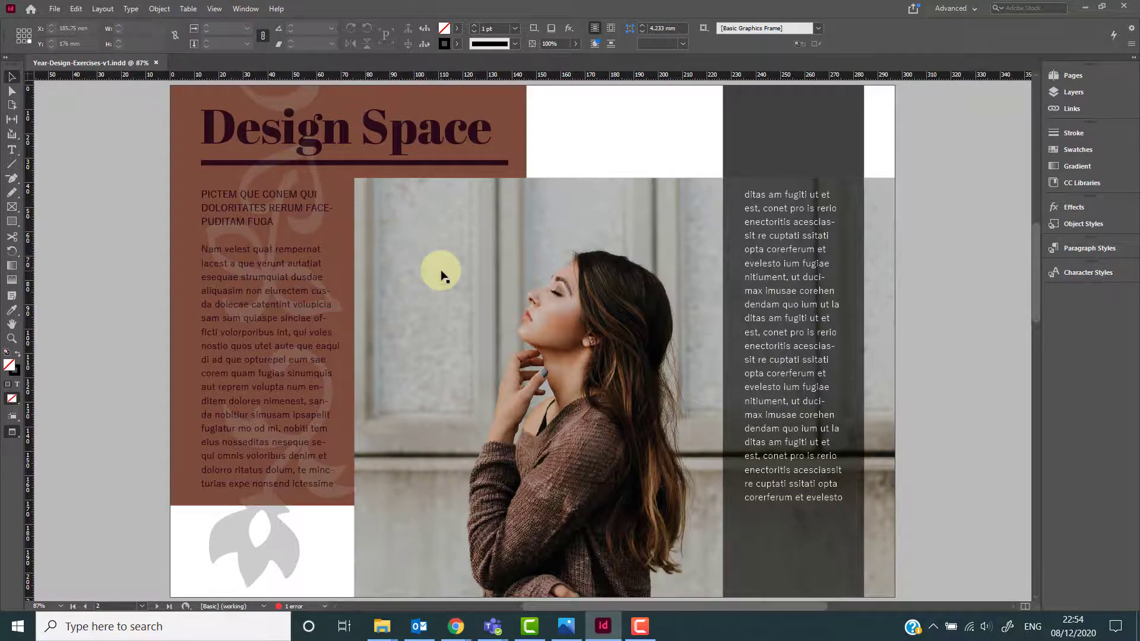
Scroll between both pages to review the finished layouts.
scroll(440, 274, down, 3)
scroll(440, 273, up, 4)
scroll(440, 273, up, 7)
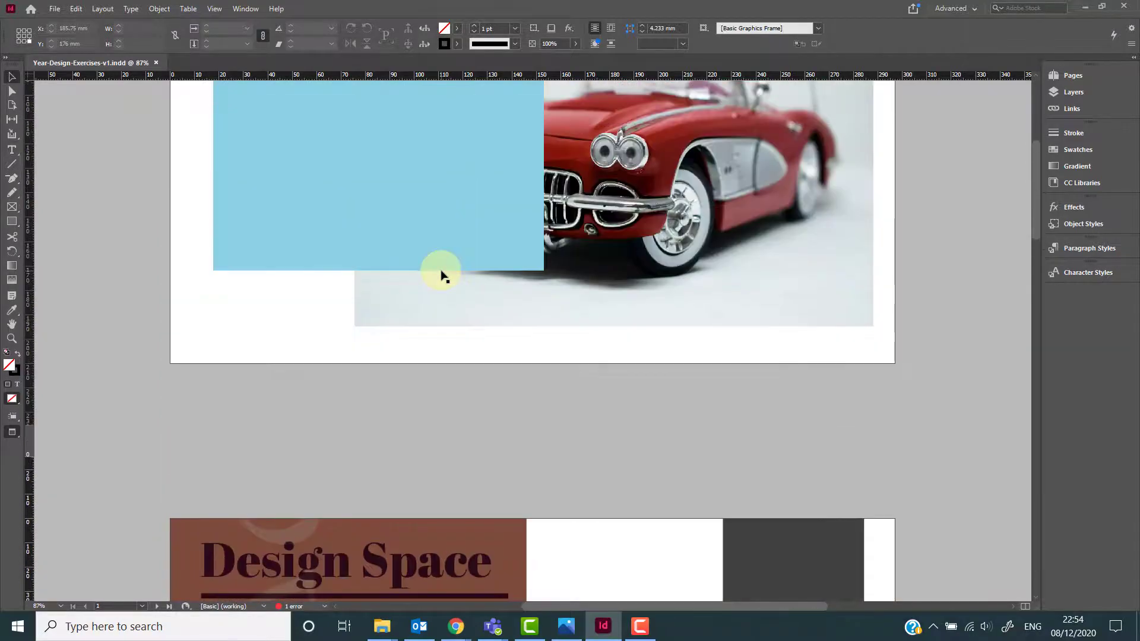
scroll(493, 272, up, 3)
scroll(505, 280, down, 8)
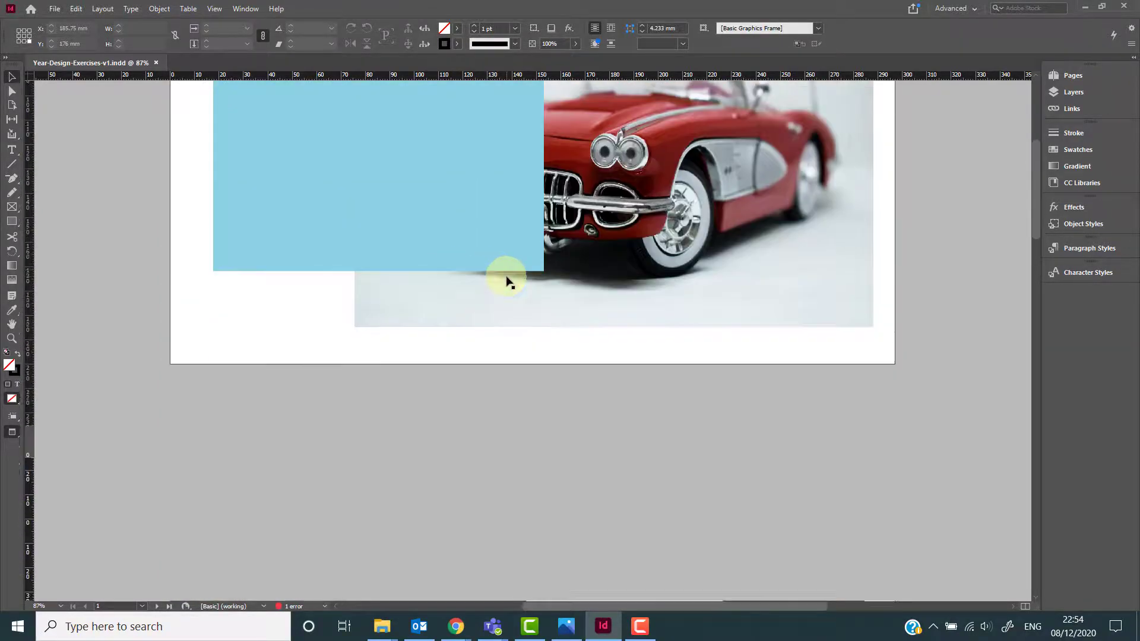
scroll(509, 278, down, 4)
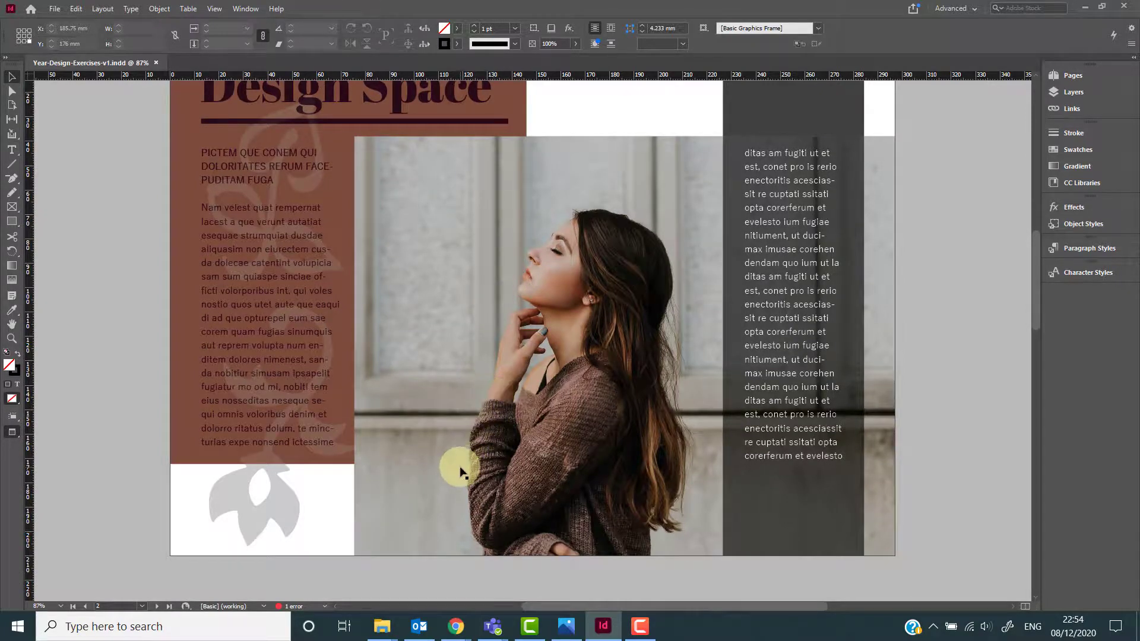
scroll(460, 471, up, 11)
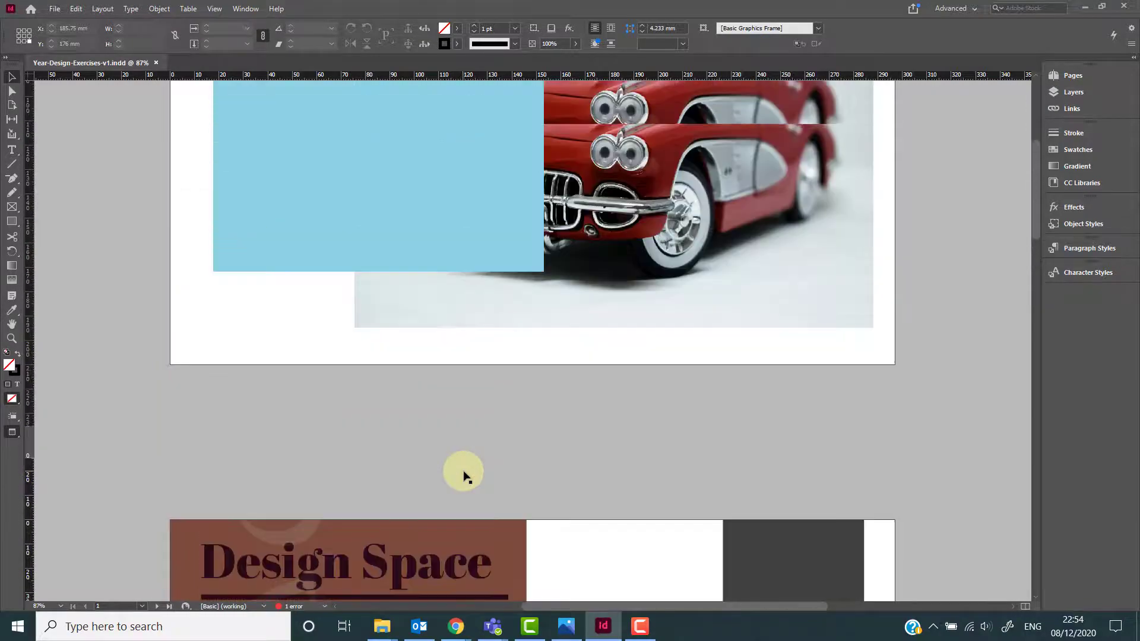
scroll(465, 475, down, 10)
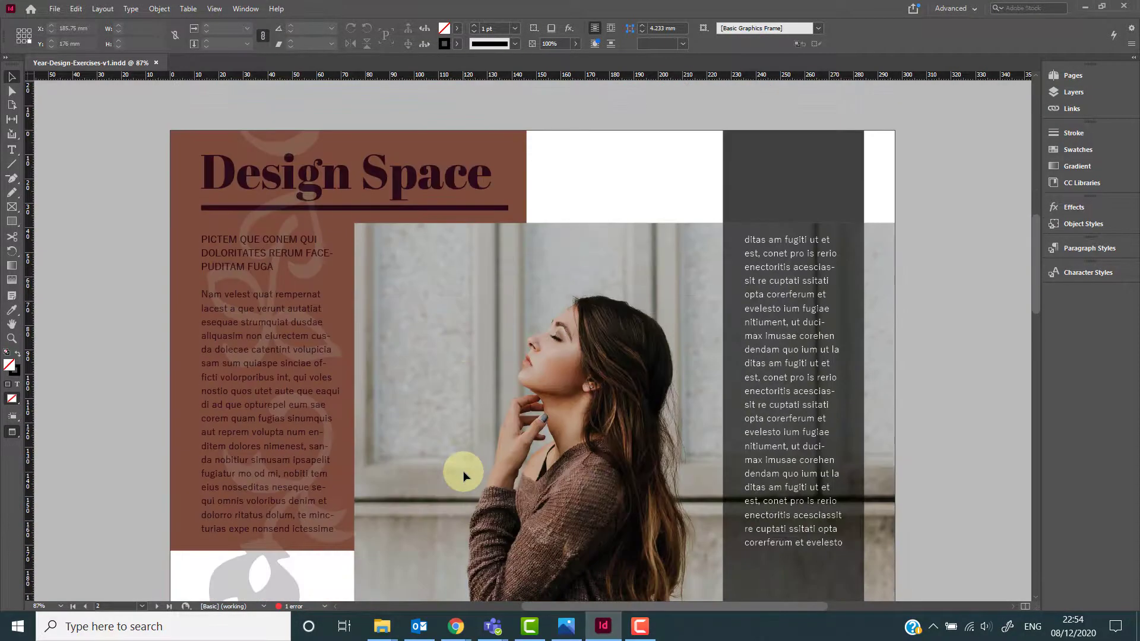
scroll(464, 476, up, 1)
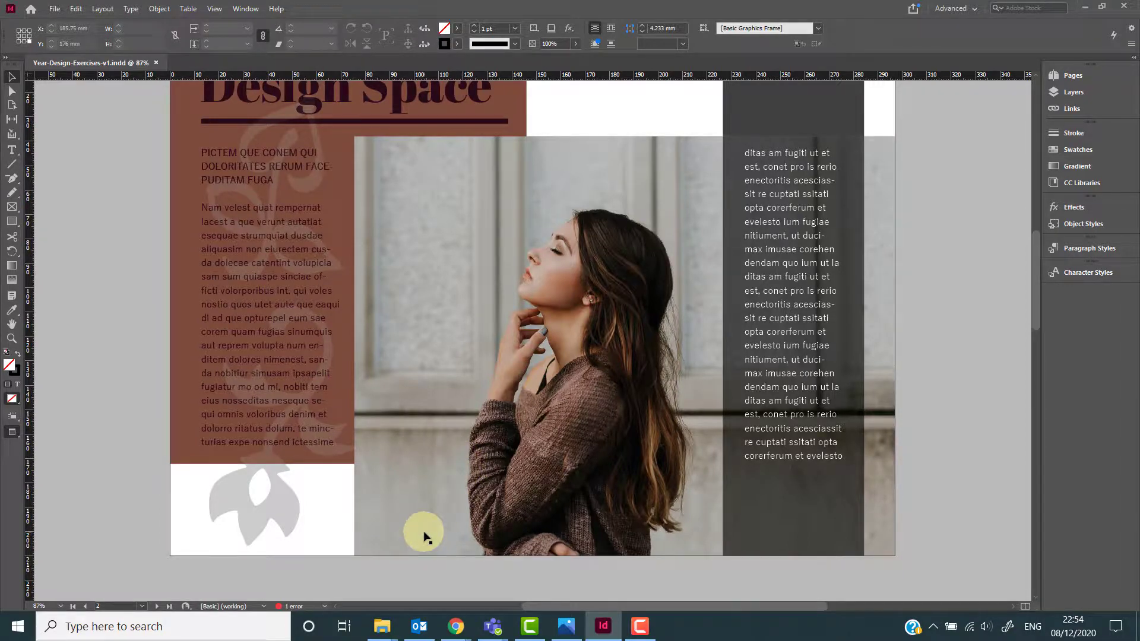
scroll(425, 534, up, 9)
scroll(427, 531, down, 4)
scroll(426, 531, down, 5)
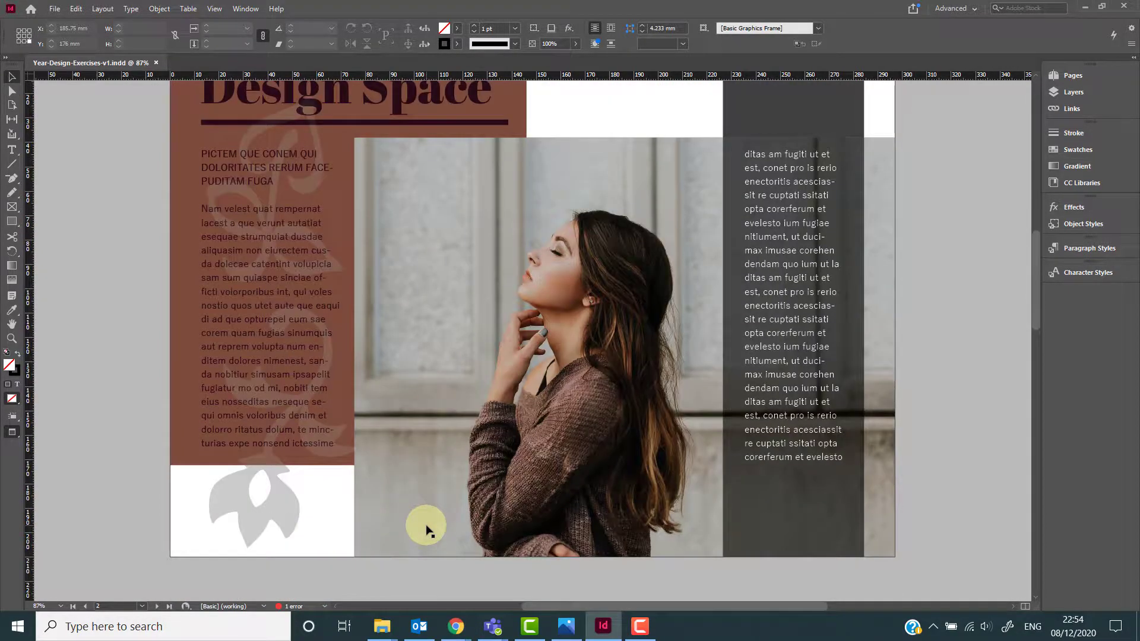
scroll(426, 530, up, 1)
scroll(426, 531, down, 1)
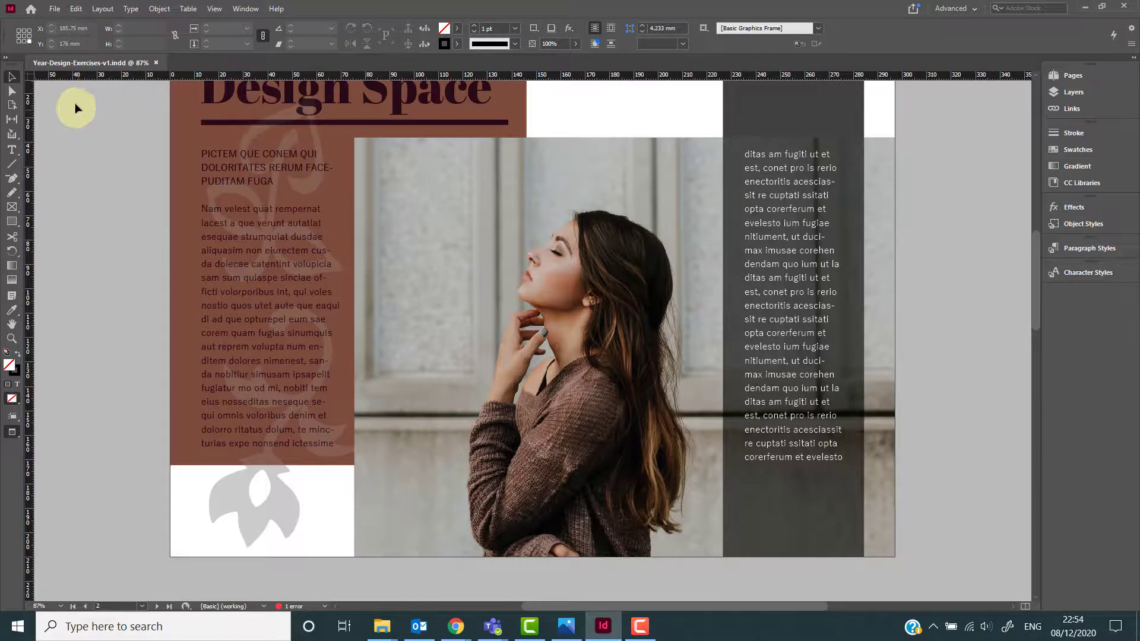
Export the document as an Adobe PDF (Print) file named Year-Design-Exercises-v1.
click(54, 10)
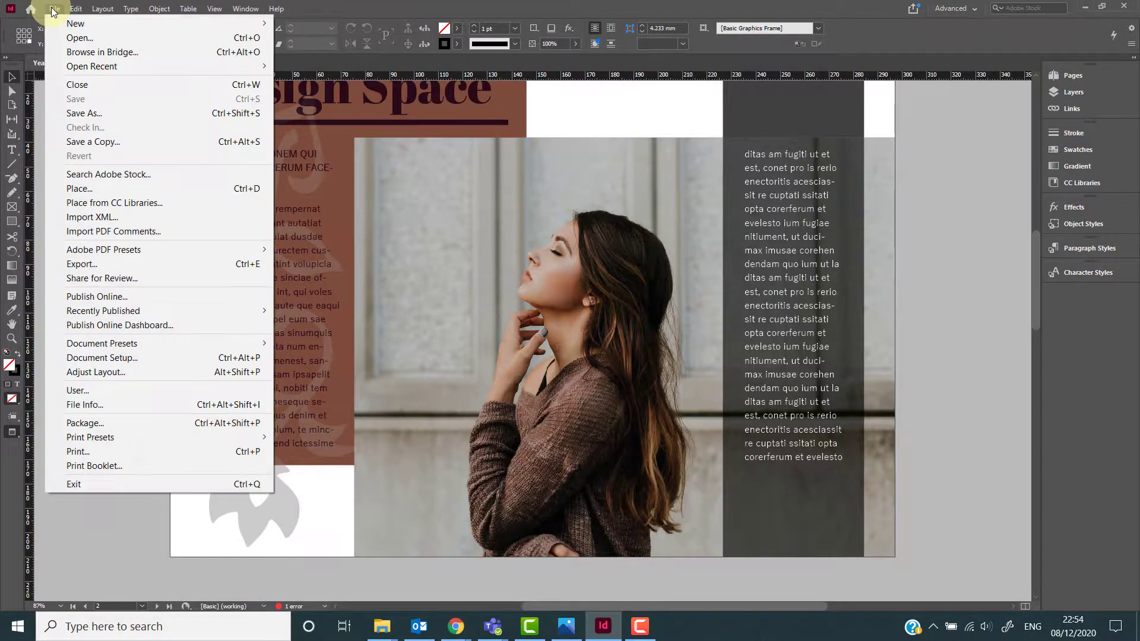
click(140, 265)
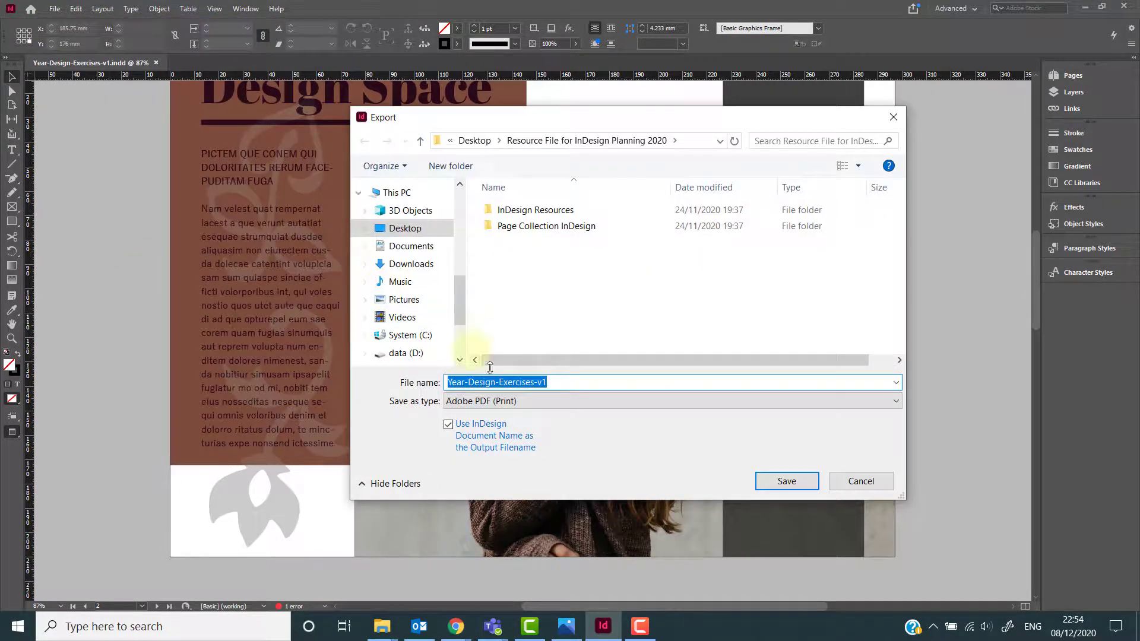
click(533, 401)
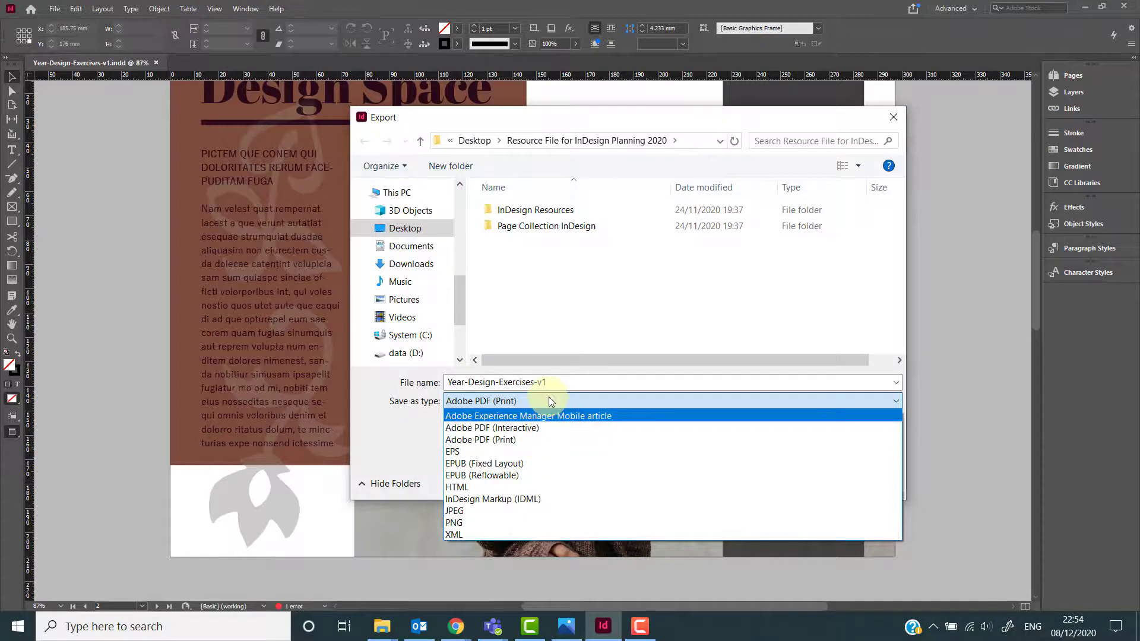
click(575, 367)
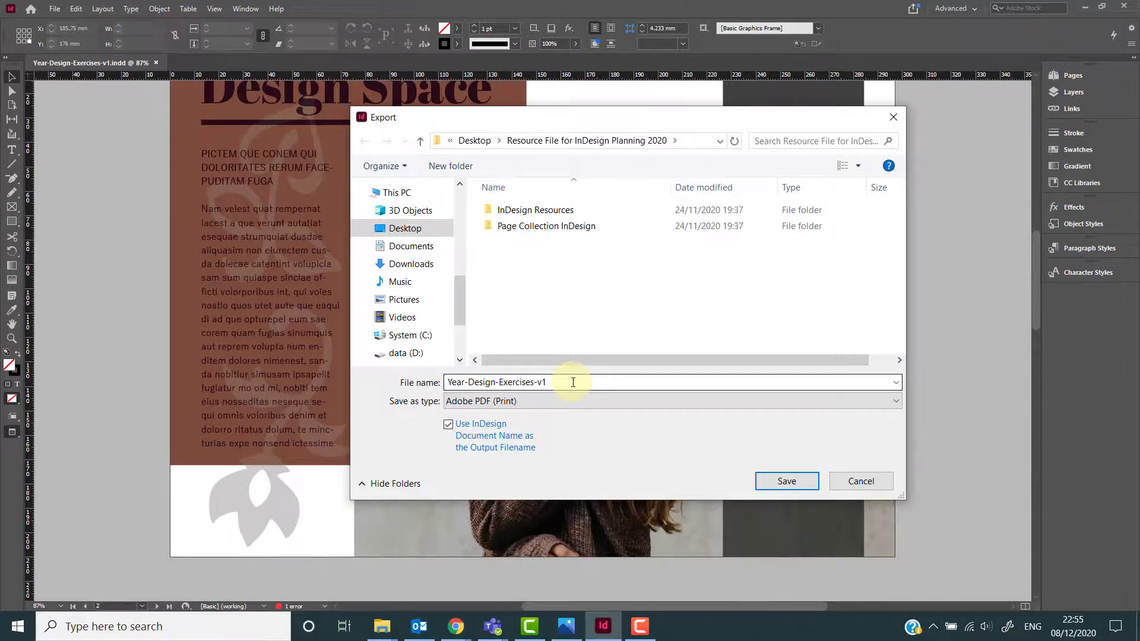
click(775, 479)
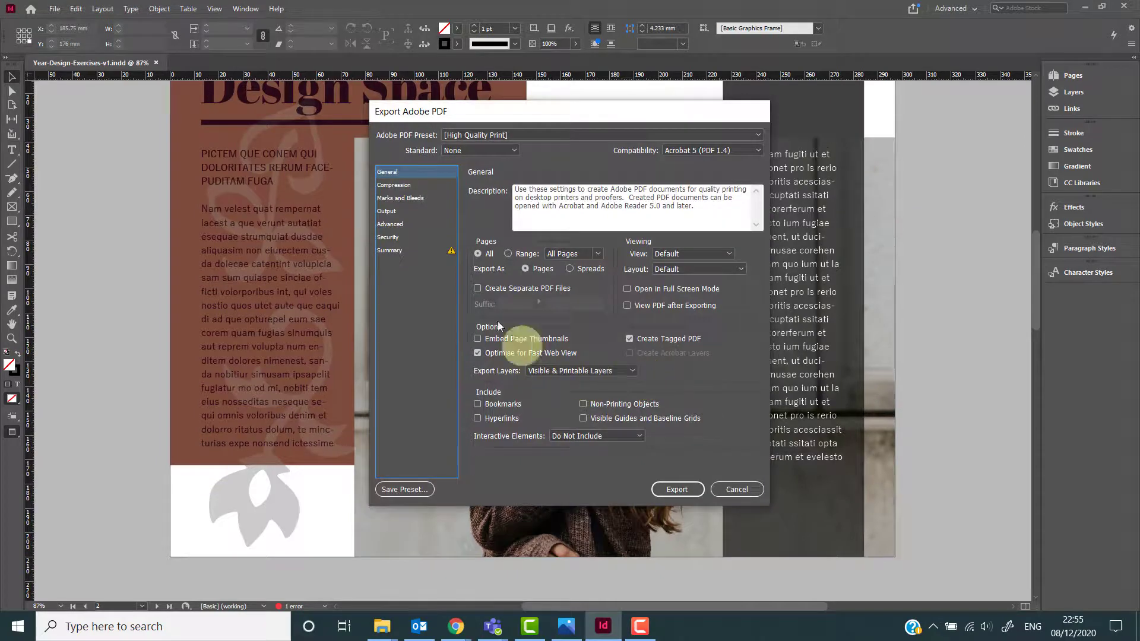
Review the Summary and General settings of the High Quality Print PDF export preset.
click(411, 254)
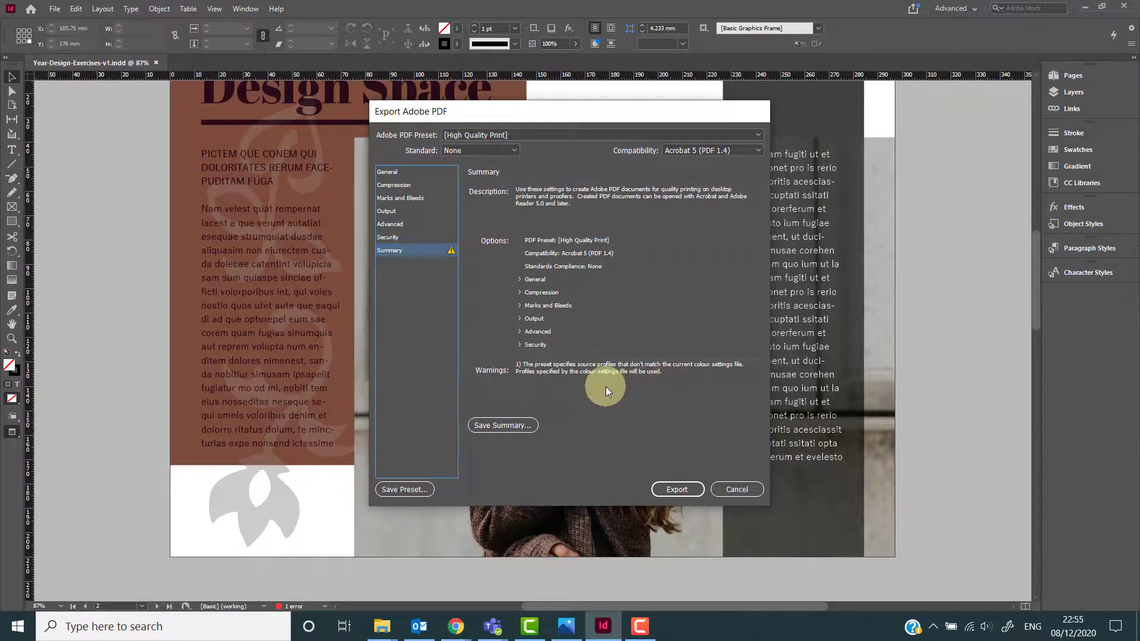
click(402, 173)
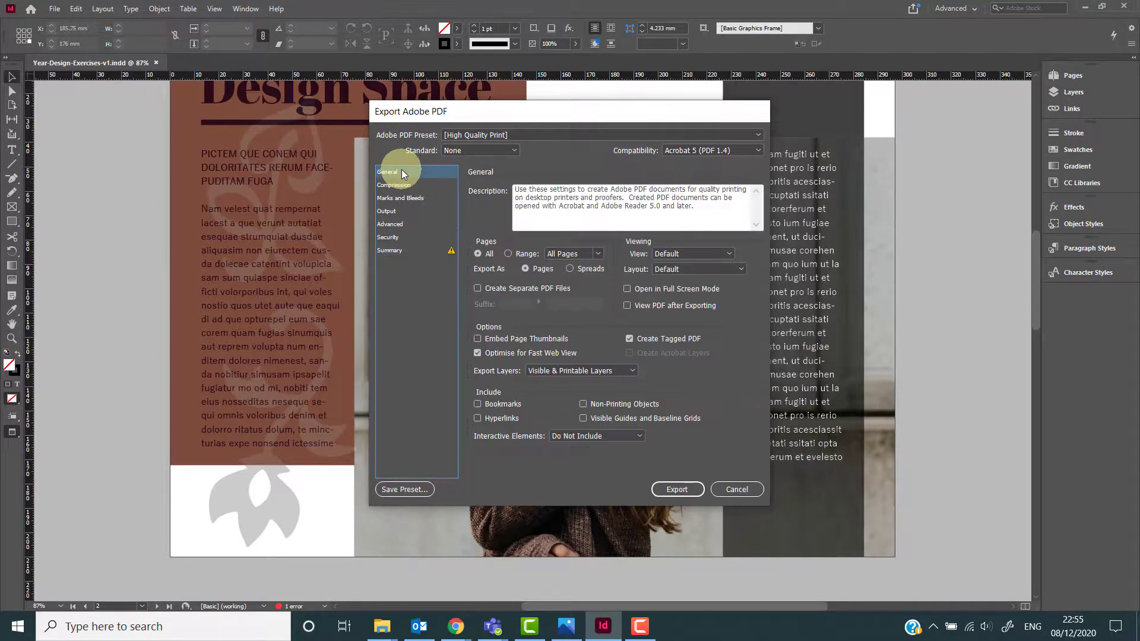
click(507, 135)
click(507, 134)
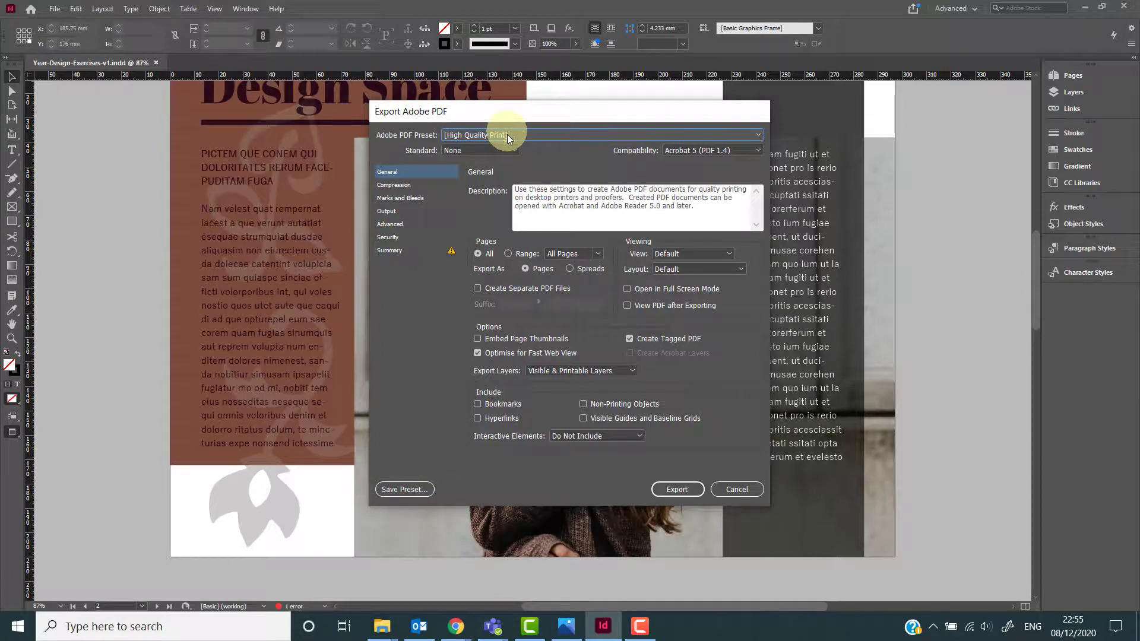
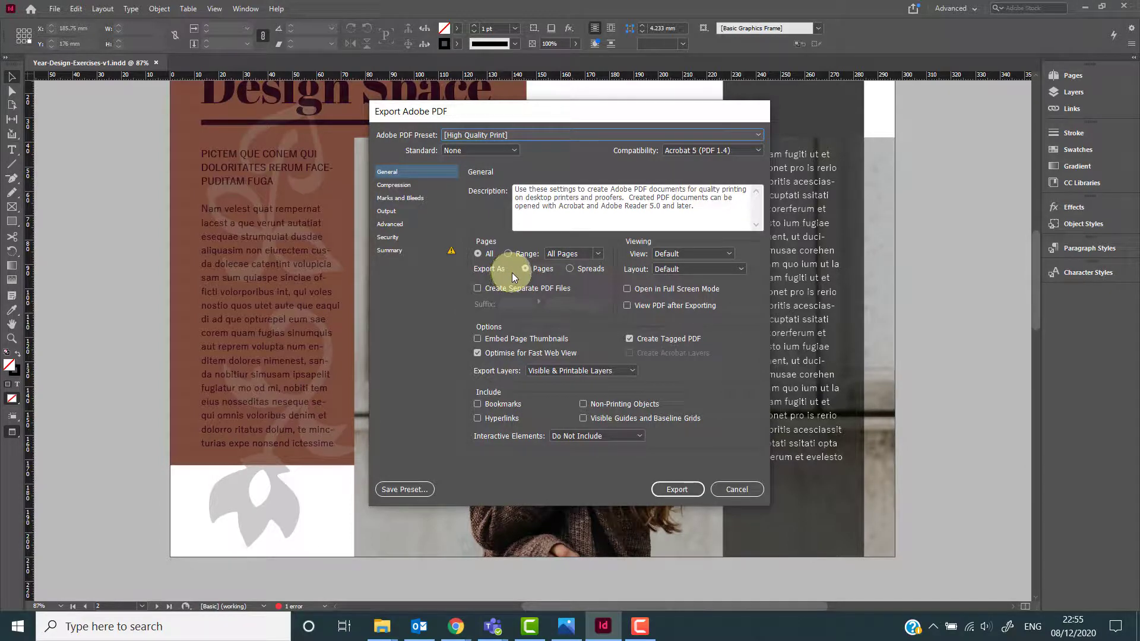
Turn on crop marks in the Marks and Bleeds settings and export the PDF, accepting the overset text warning.
click(416, 198)
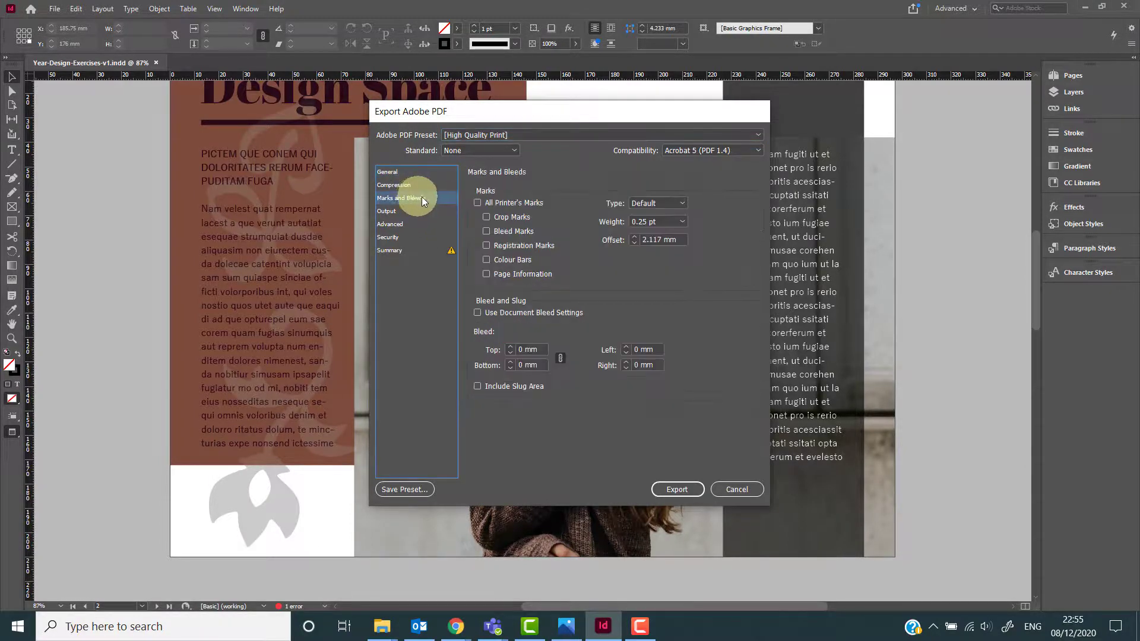
click(486, 216)
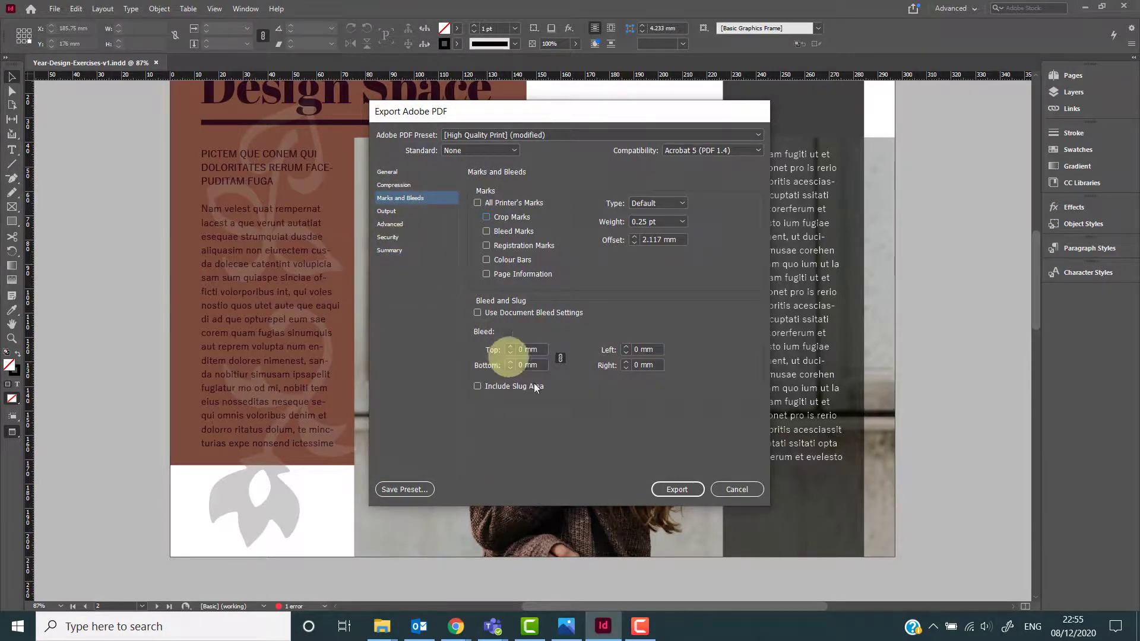
click(679, 488)
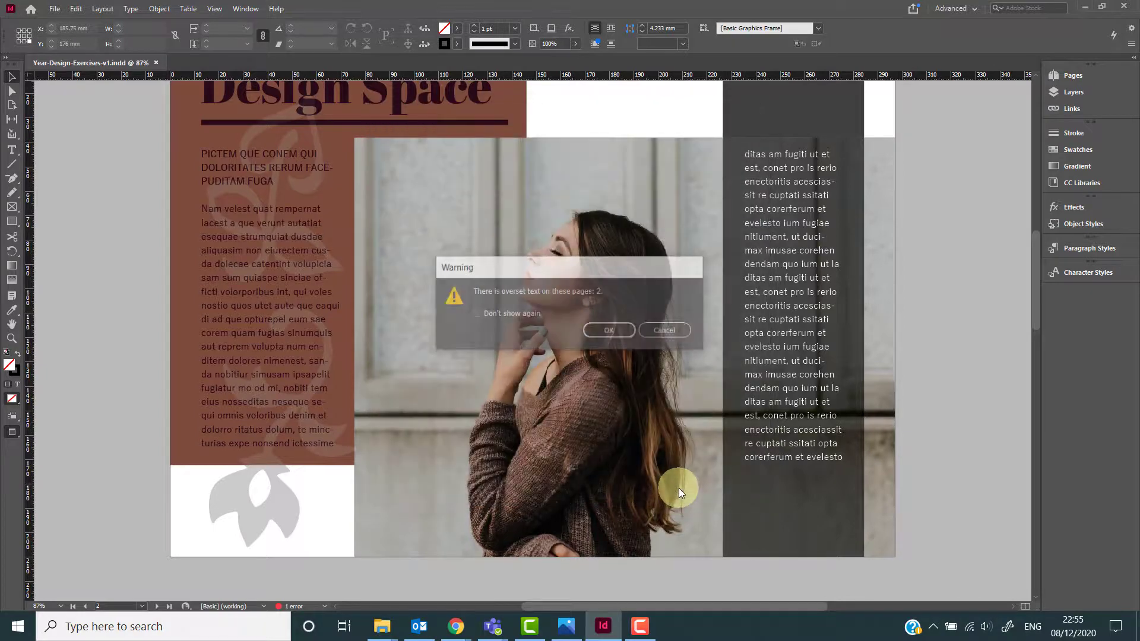
click(610, 332)
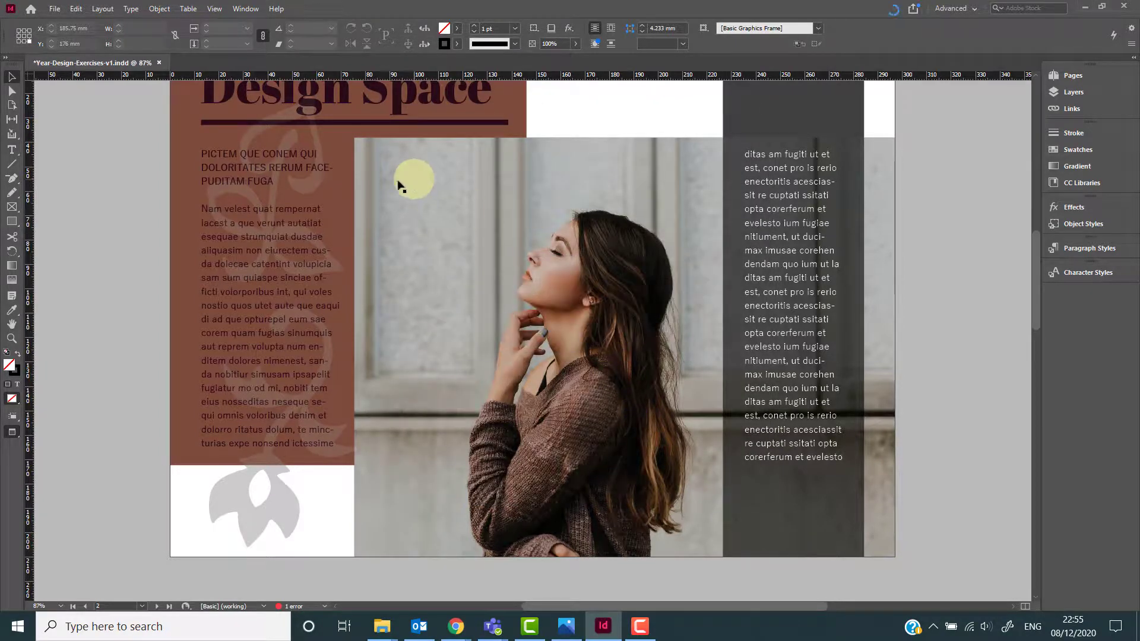
Package the document, saving it first, as the Year-Design-Exercises-v1 Folder including IDML and a High Quality Print PDF.
click(53, 10)
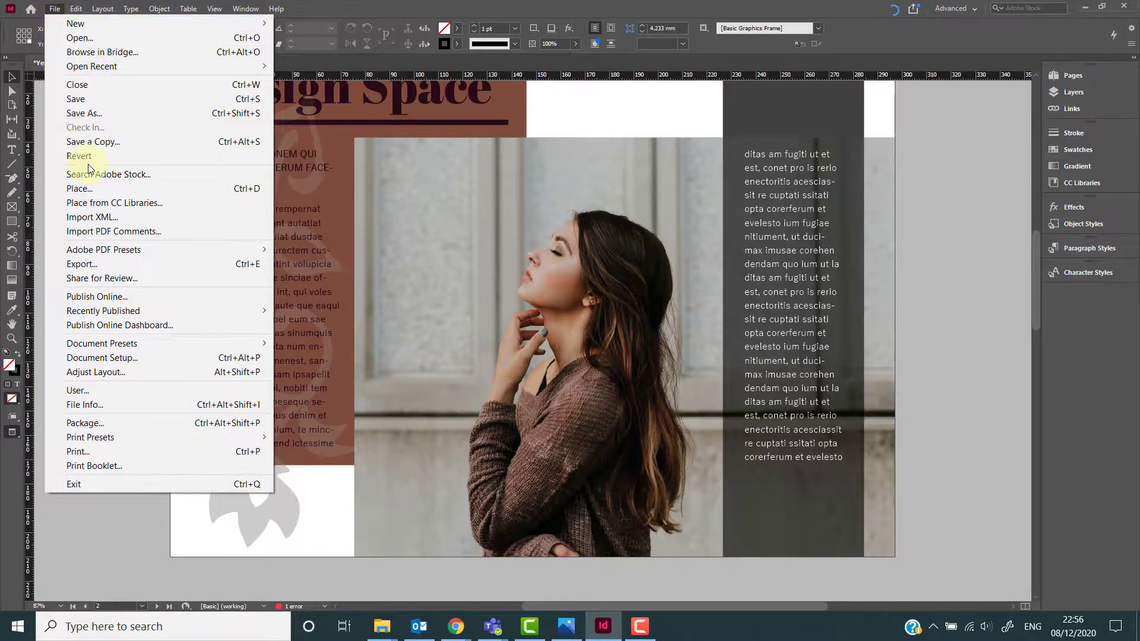
click(110, 424)
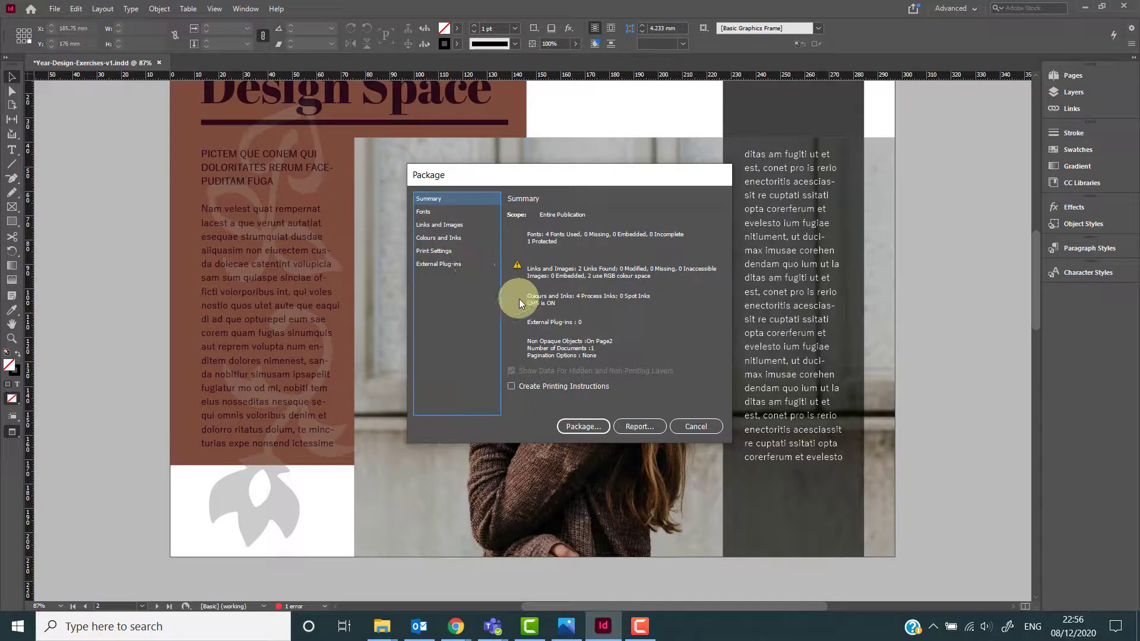
click(576, 427)
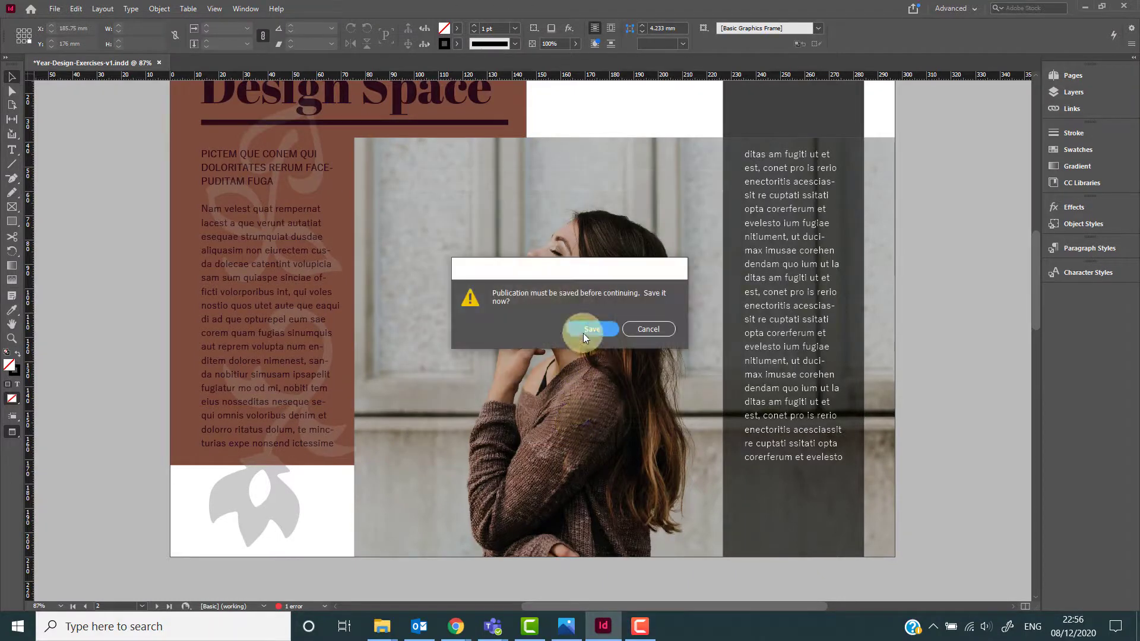
click(584, 335)
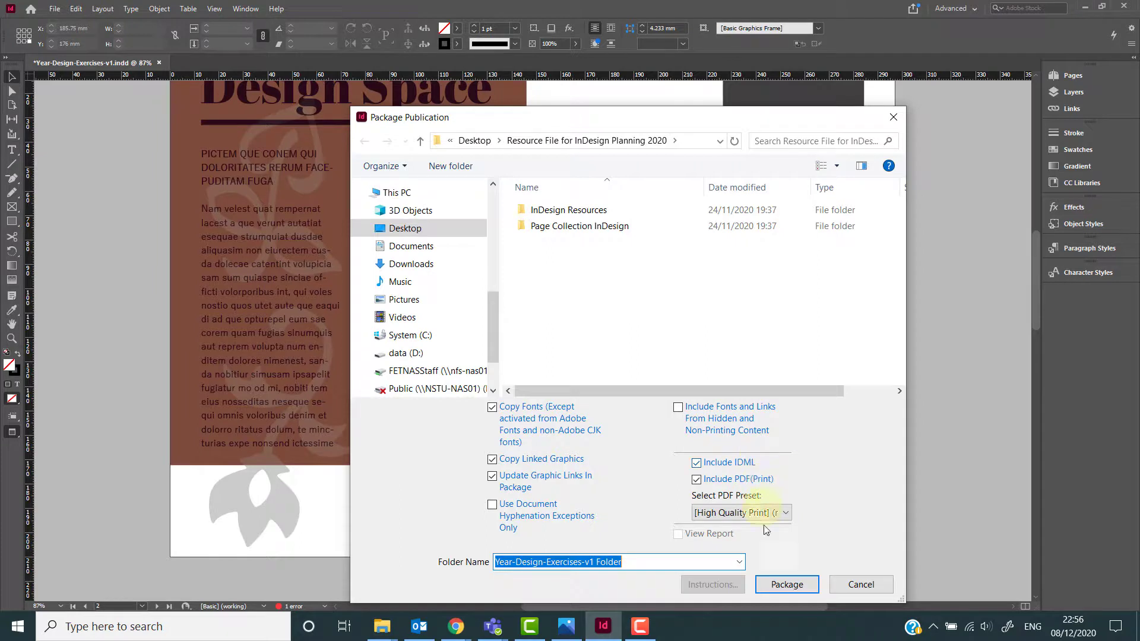
click(774, 586)
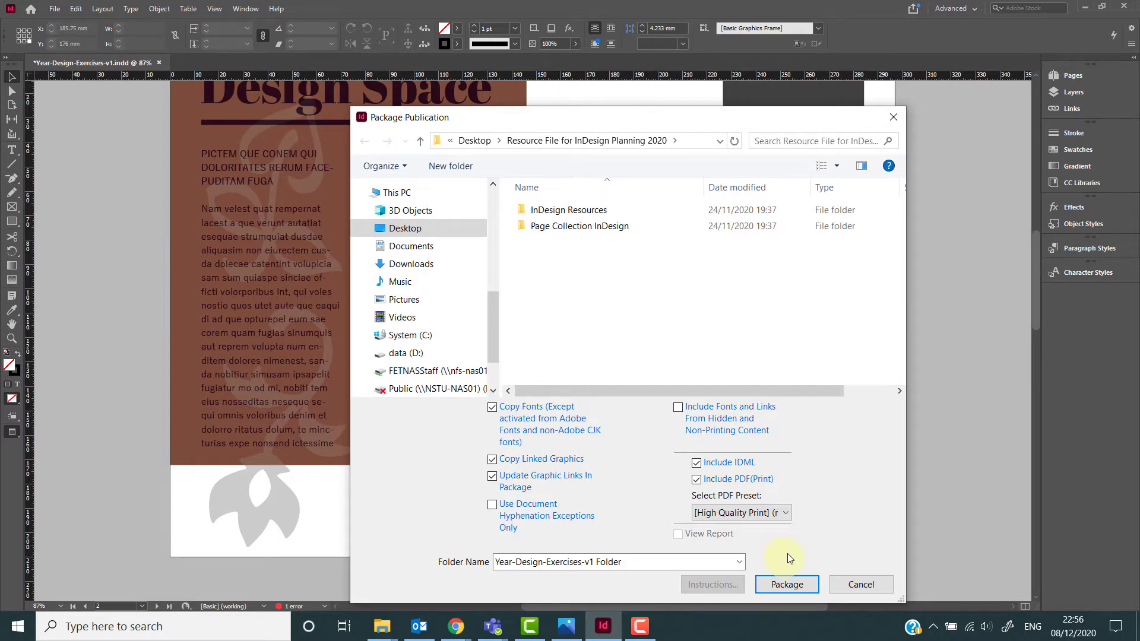
click(890, 121)
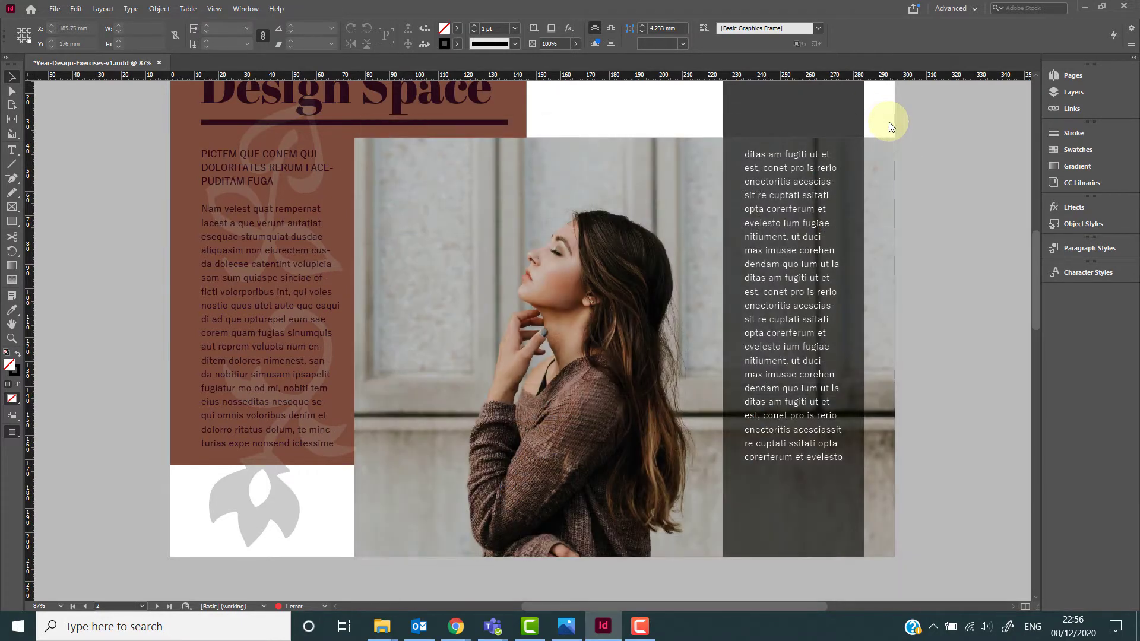
Save the document and scroll the page to review the layout.
key(ctrl+s)
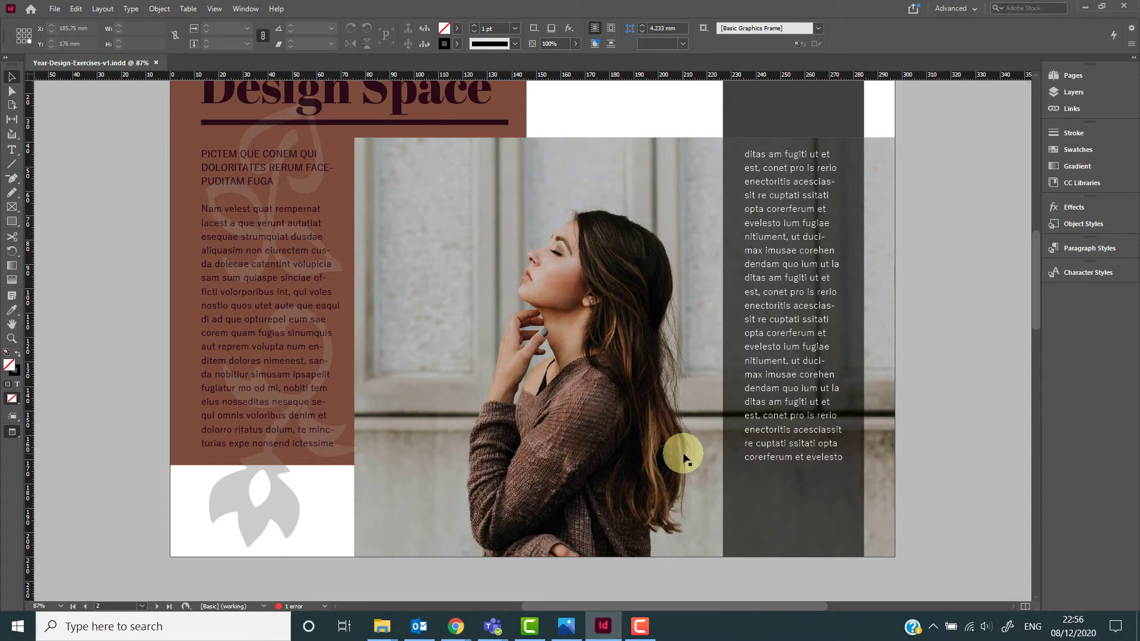
scroll(683, 460, up, 1)
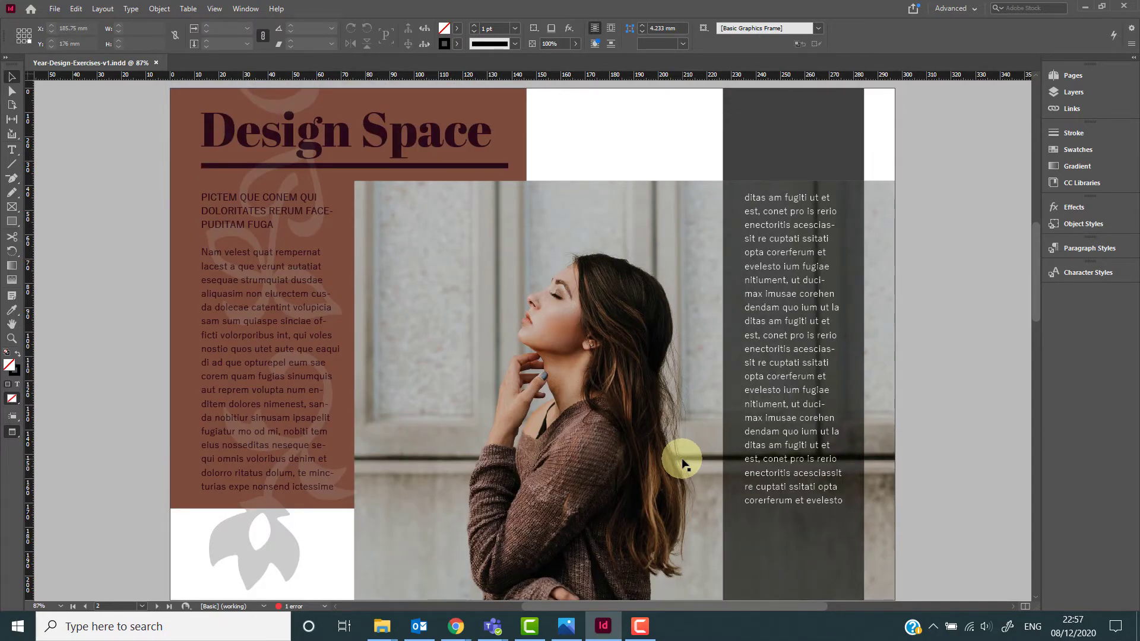
scroll(683, 462, down, 1)
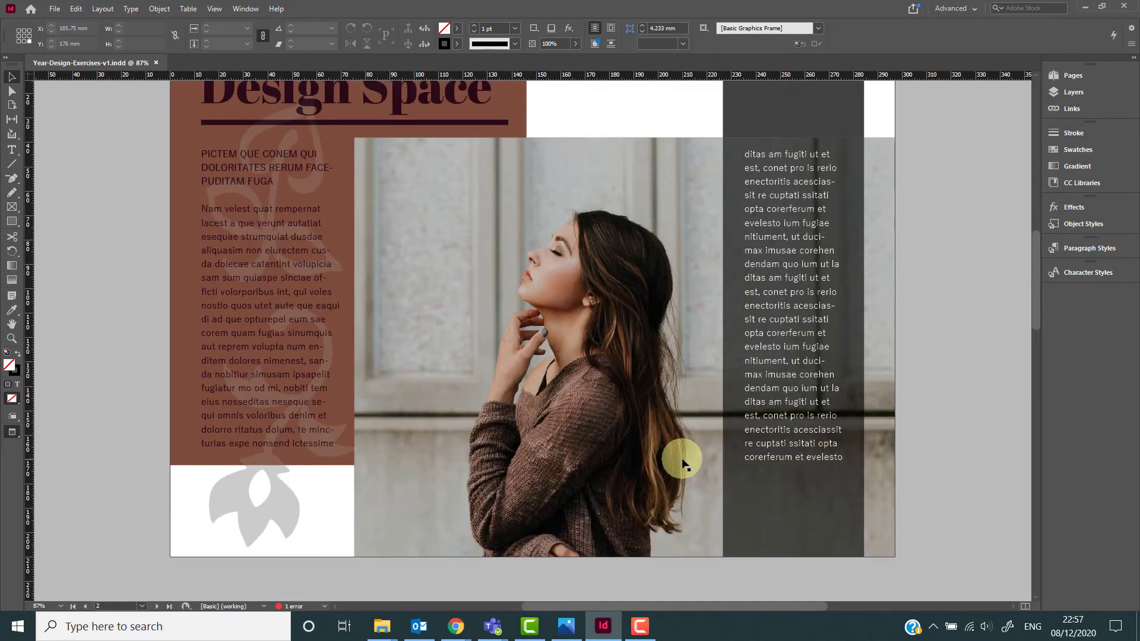
scroll(683, 457, up, 1)
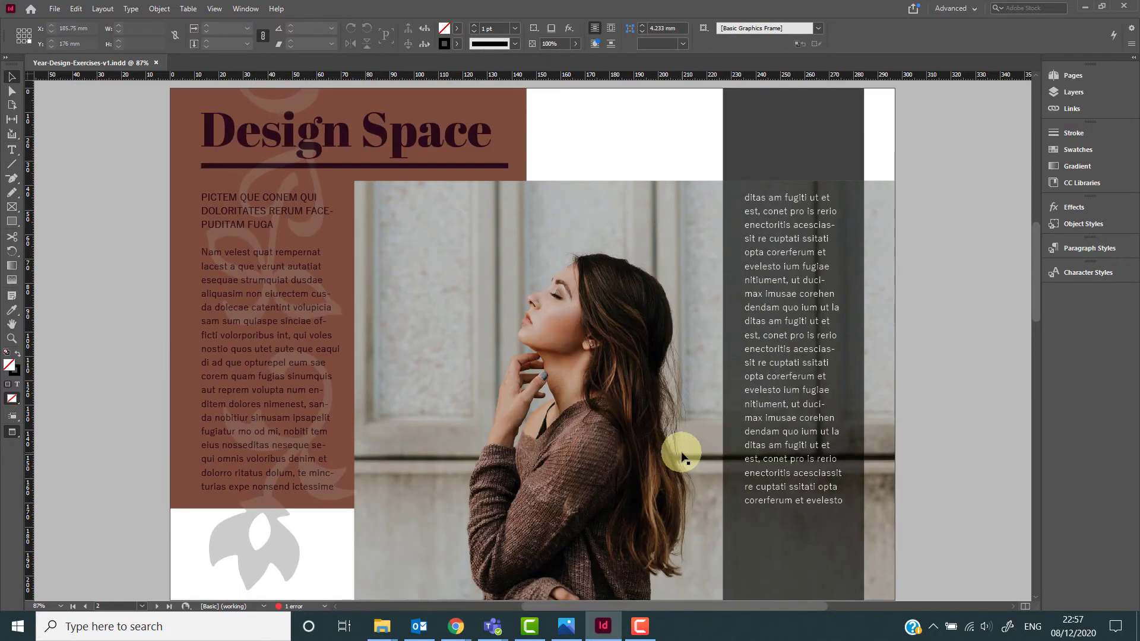